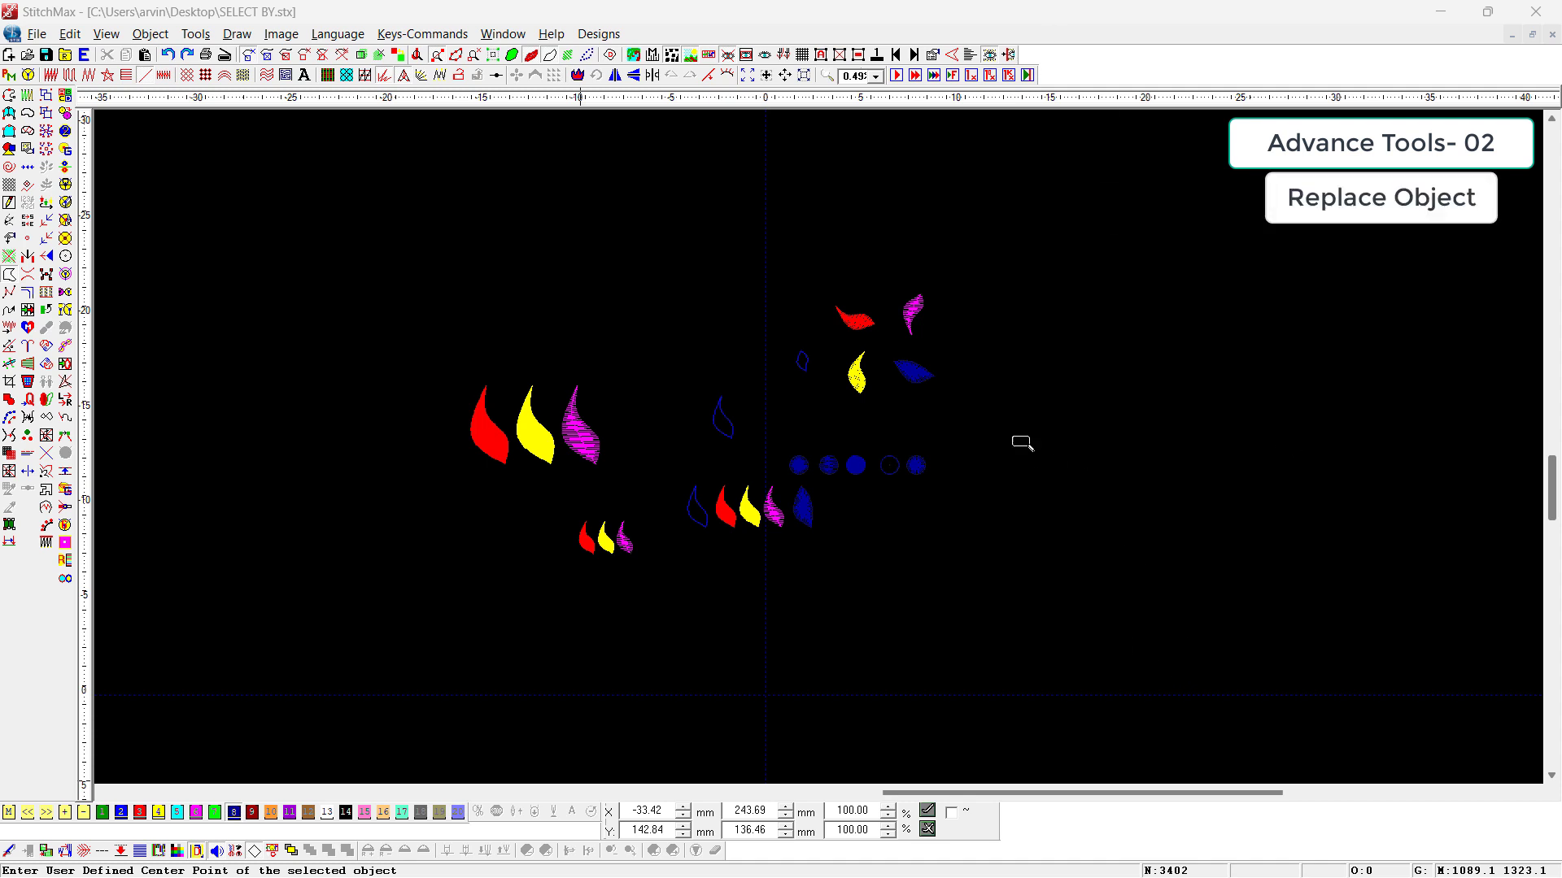
# Step: Delete the four scattered filled leaves and the small blue outline above the row of circles
pyautogui.moveTo(1011, 265); pyautogui.dragTo(694, 457)
pyautogui.scroll(-2, 944, 349)
pyautogui.moveTo(1183, 240); pyautogui.dragTo(668, 550)
pyautogui.press('Delete')
# Step: Copy the row of five leaf shapes into the empty area above the circles
pyautogui.scroll(-3, 535, 736)
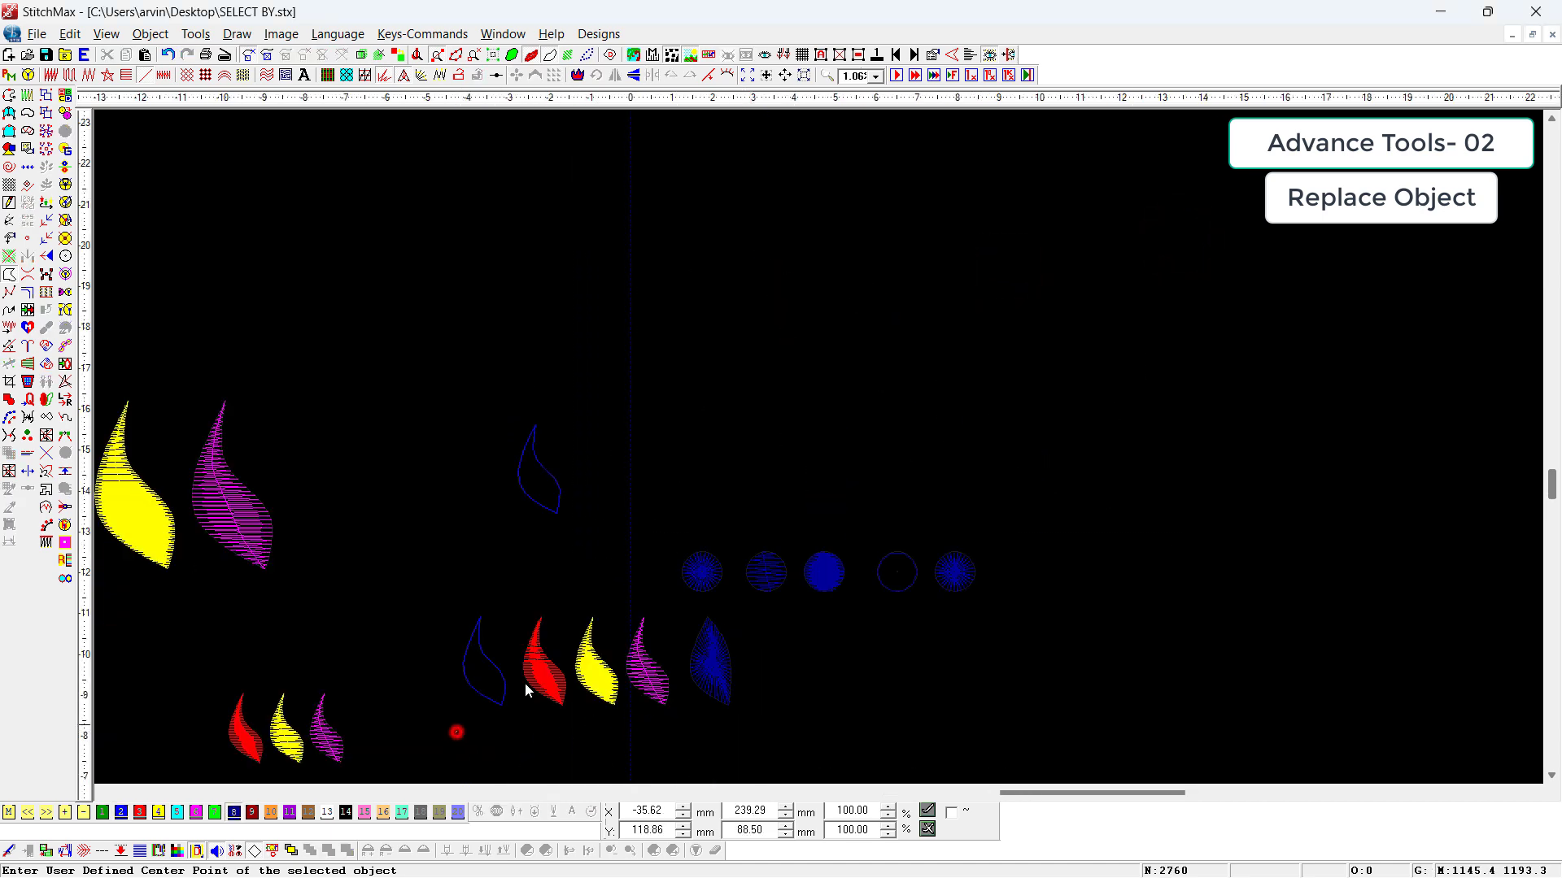
pyautogui.moveTo(525, 690); pyautogui.dragTo(837, 608)
pyautogui.moveTo(615, 667); pyautogui.dragTo(878, 232)
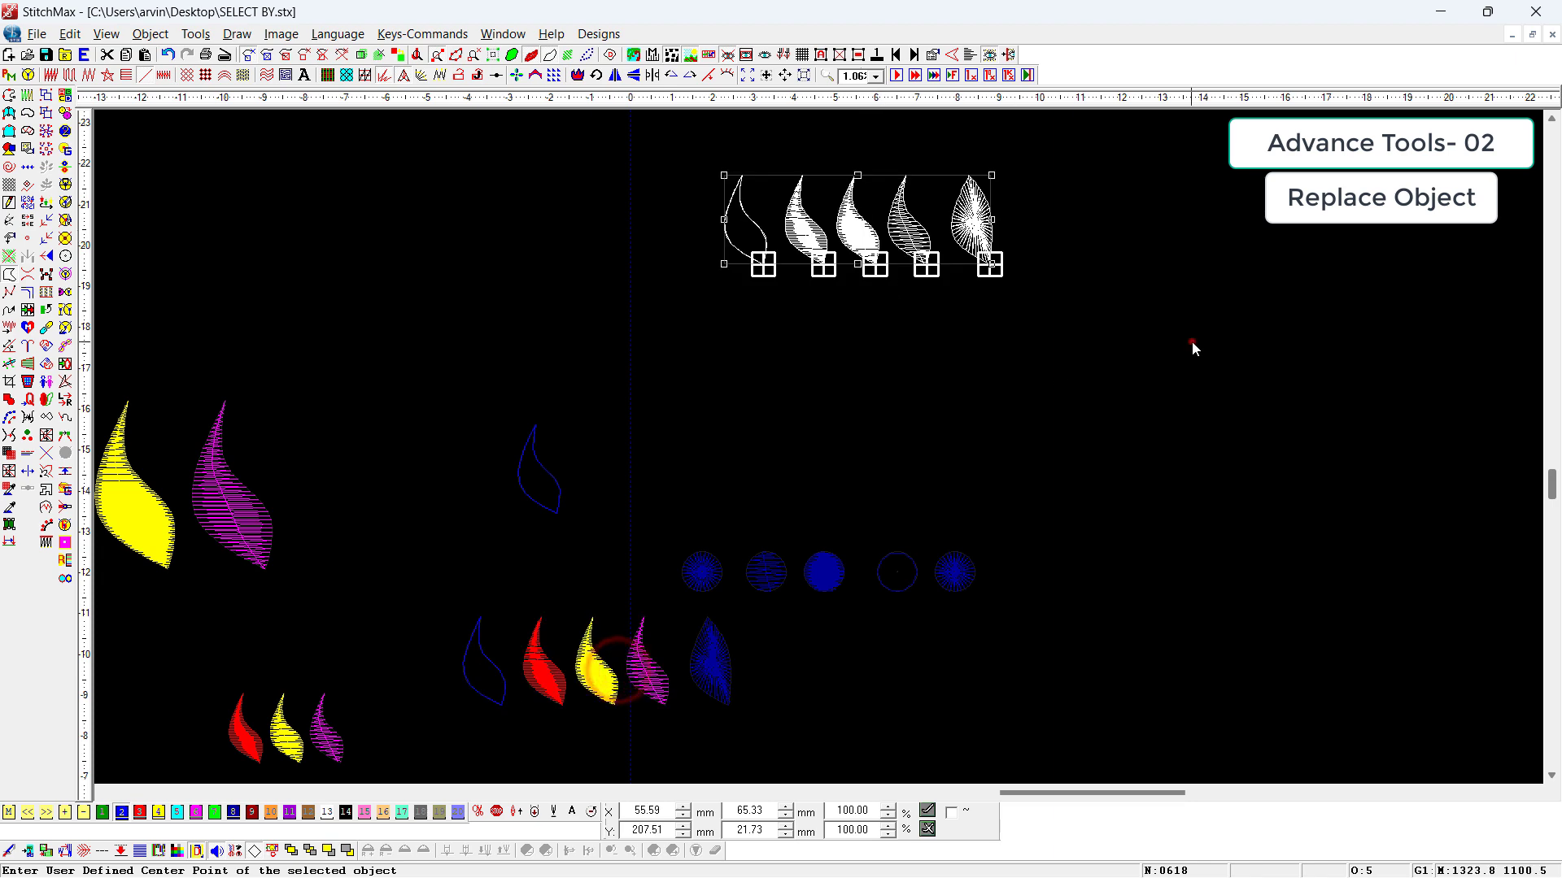
pyautogui.click(1192, 342)
# Step: Rotate the copied red and yellow leaves to lie sideways, placing red above and yellow below the copied row
pyautogui.moveTo(1130, 209); pyautogui.dragTo(488, 378)
pyautogui.scroll(-2, 730, 320)
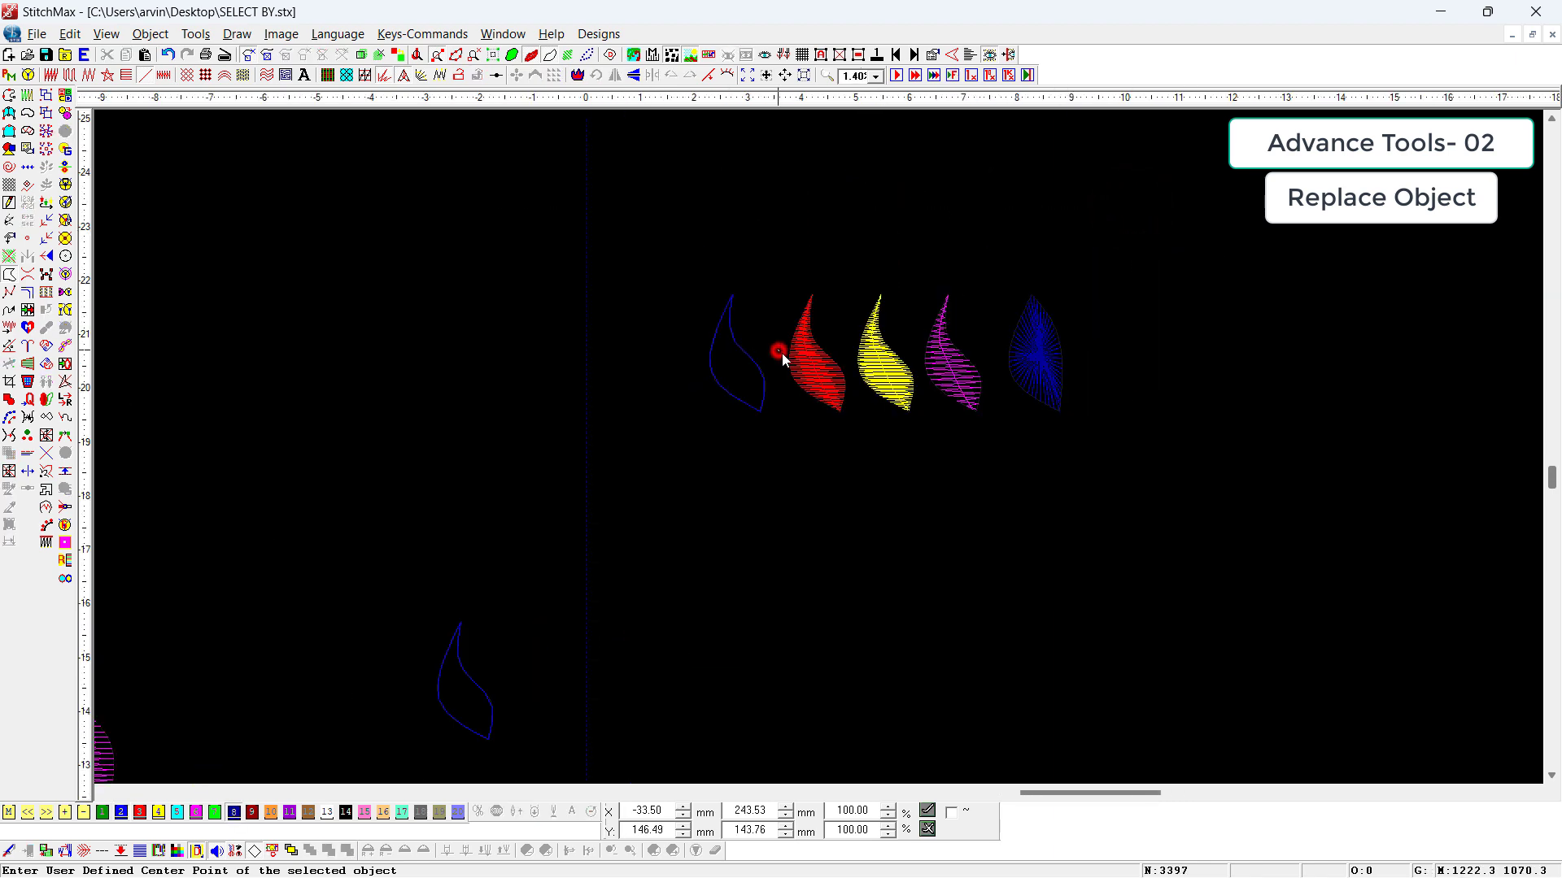
pyautogui.click(783, 353)
pyautogui.moveTo(812, 374); pyautogui.dragTo(889, 237)
pyautogui.click(884, 346)
pyautogui.moveTo(913, 409); pyautogui.dragTo(854, 447)
# Step: Flip the copied magenta leaf vertically, rotate it clockwise and move it slightly up
pyautogui.click(966, 370)
pyautogui.hotkey('alt', 'q')
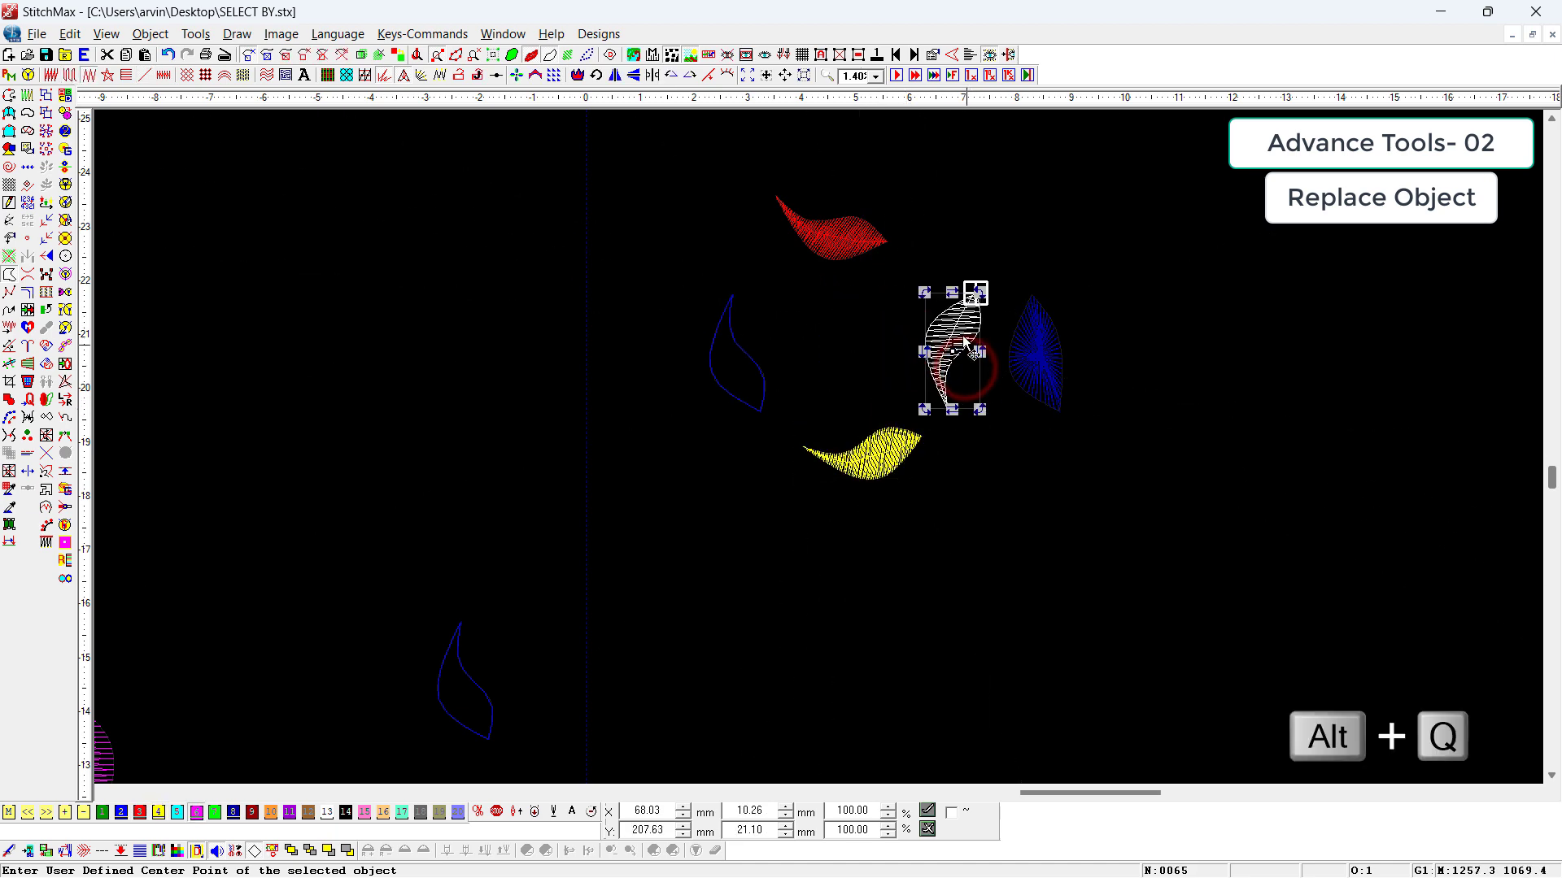
pyautogui.moveTo(979, 293); pyautogui.dragTo(1011, 330)
pyautogui.moveTo(974, 334); pyautogui.dragTo(969, 287)
# Step: Rotate the copied blue star-filled leaf clockwise, place it right of the magenta leaf and delete its extra duplicate
pyautogui.click(1068, 393)
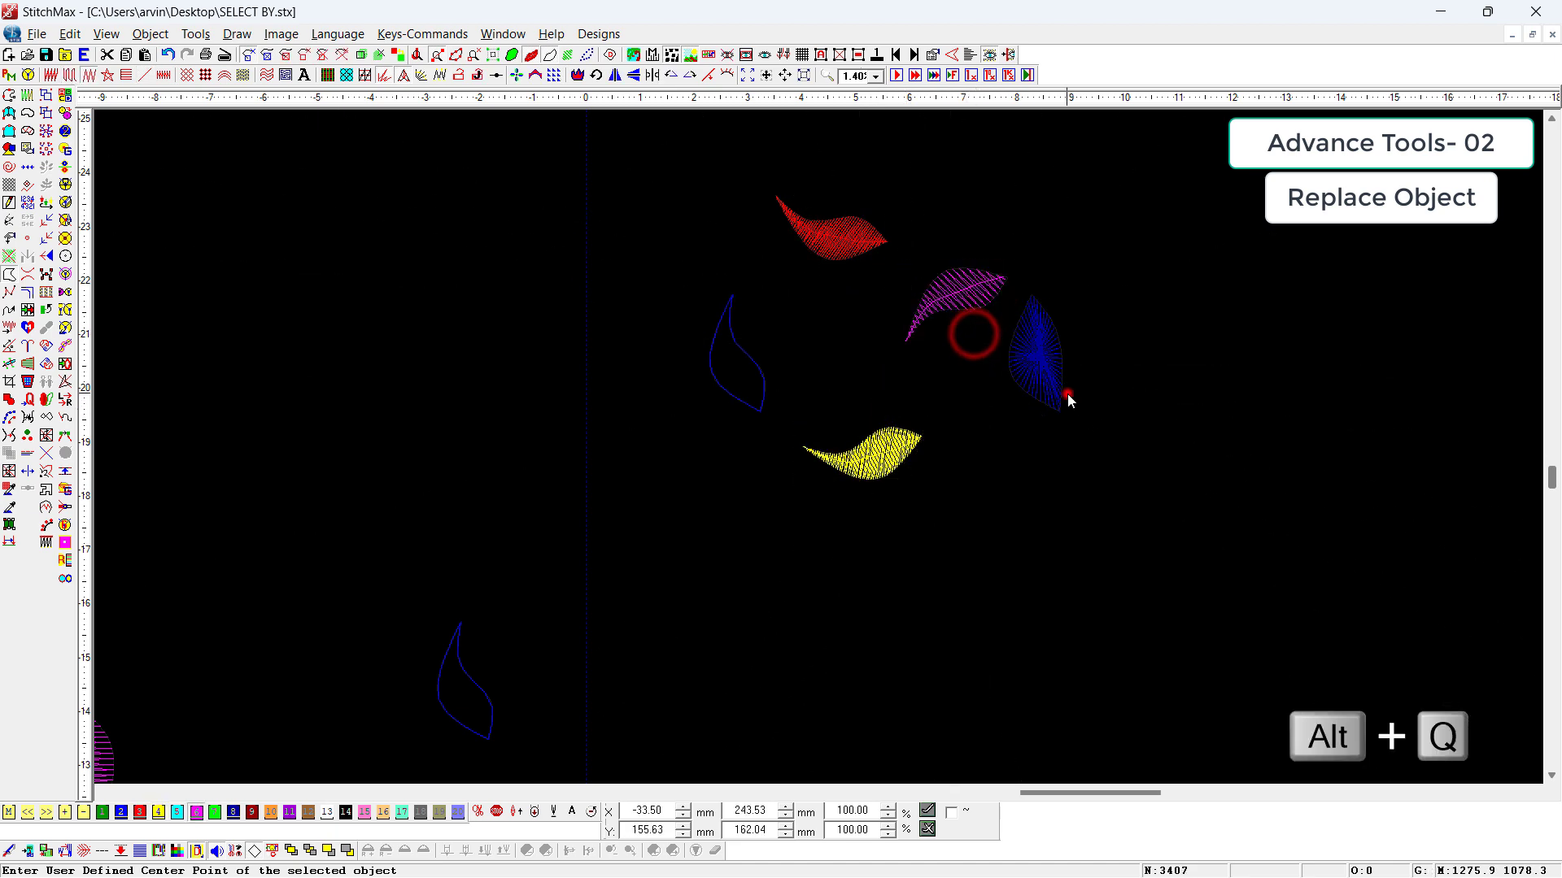
pyautogui.click(1046, 382)
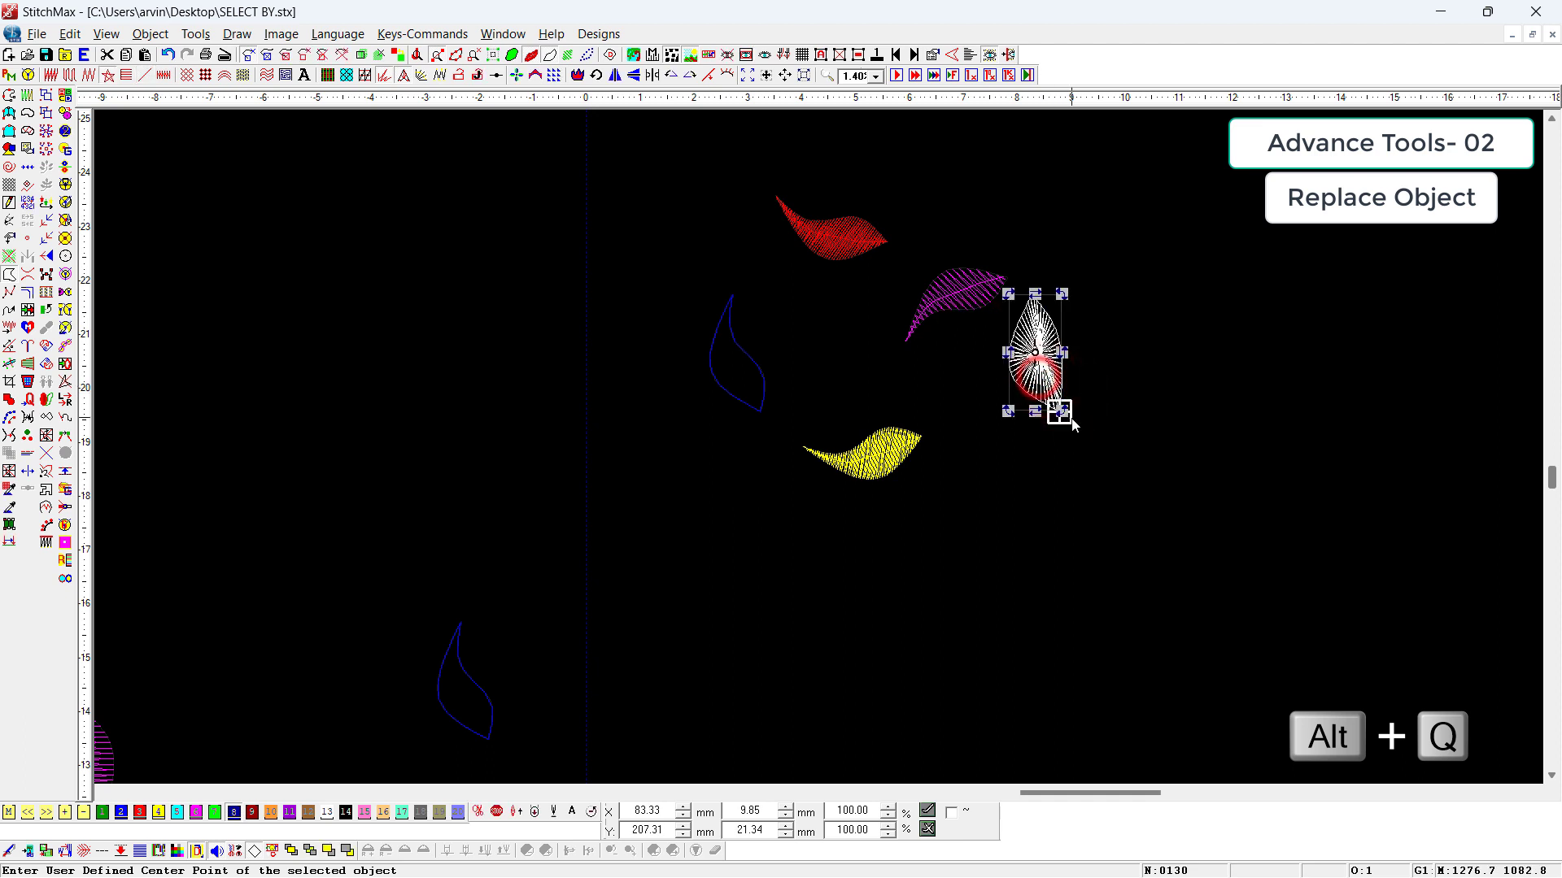
pyautogui.moveTo(1063, 414); pyautogui.dragTo(981, 426)
pyautogui.moveTo(1032, 358); pyautogui.dragTo(831, 344)
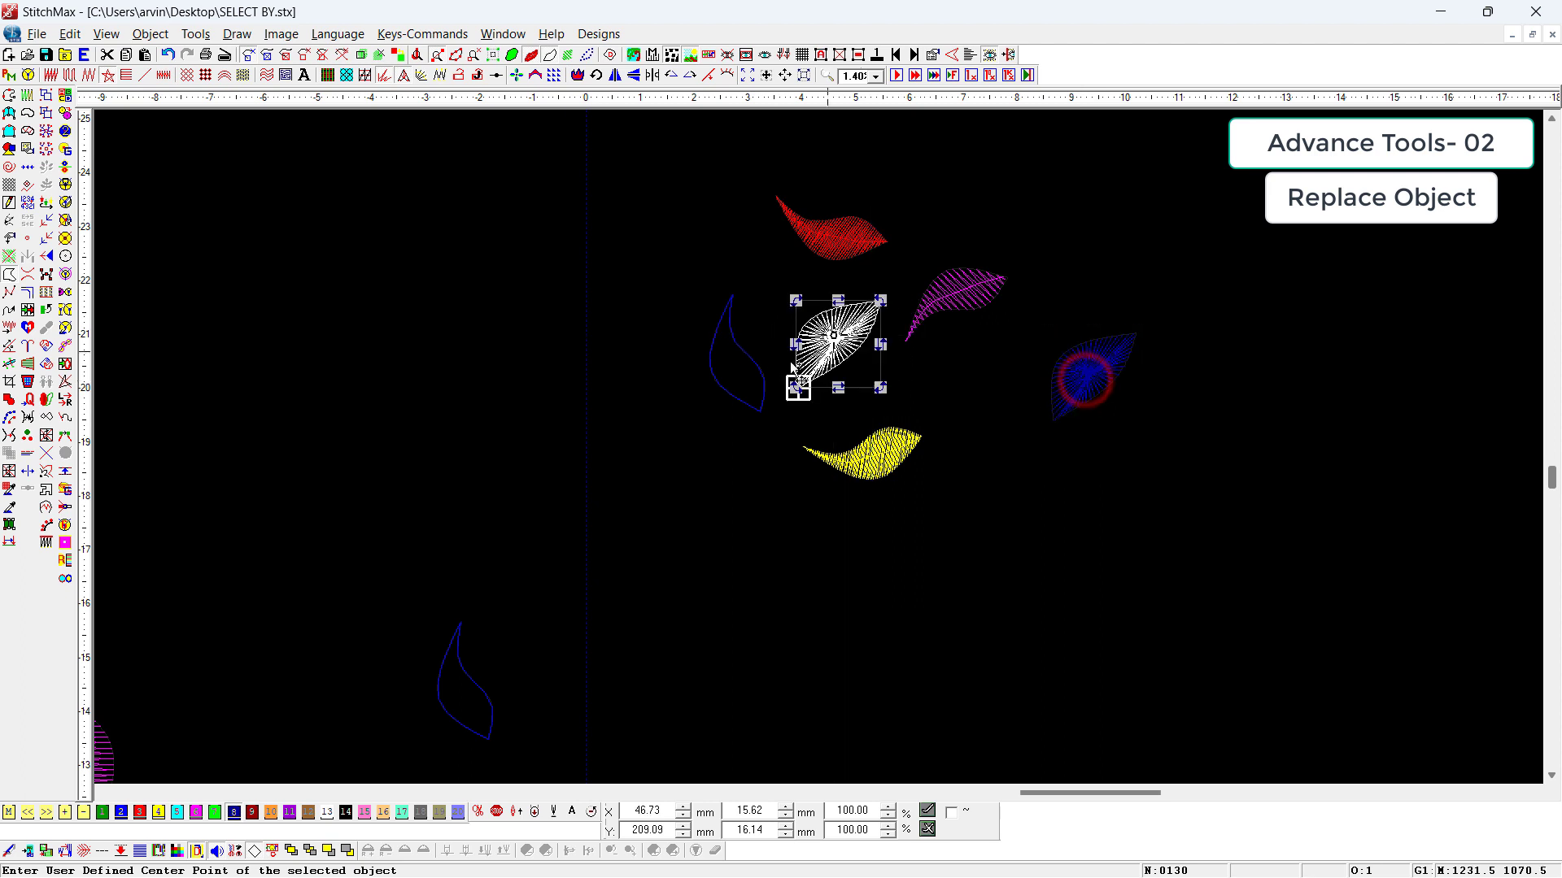
pyautogui.press('Delete')
# Step: Convert the rotated blue star-filled leaf to a run-stitch outline
pyautogui.click(1050, 374)
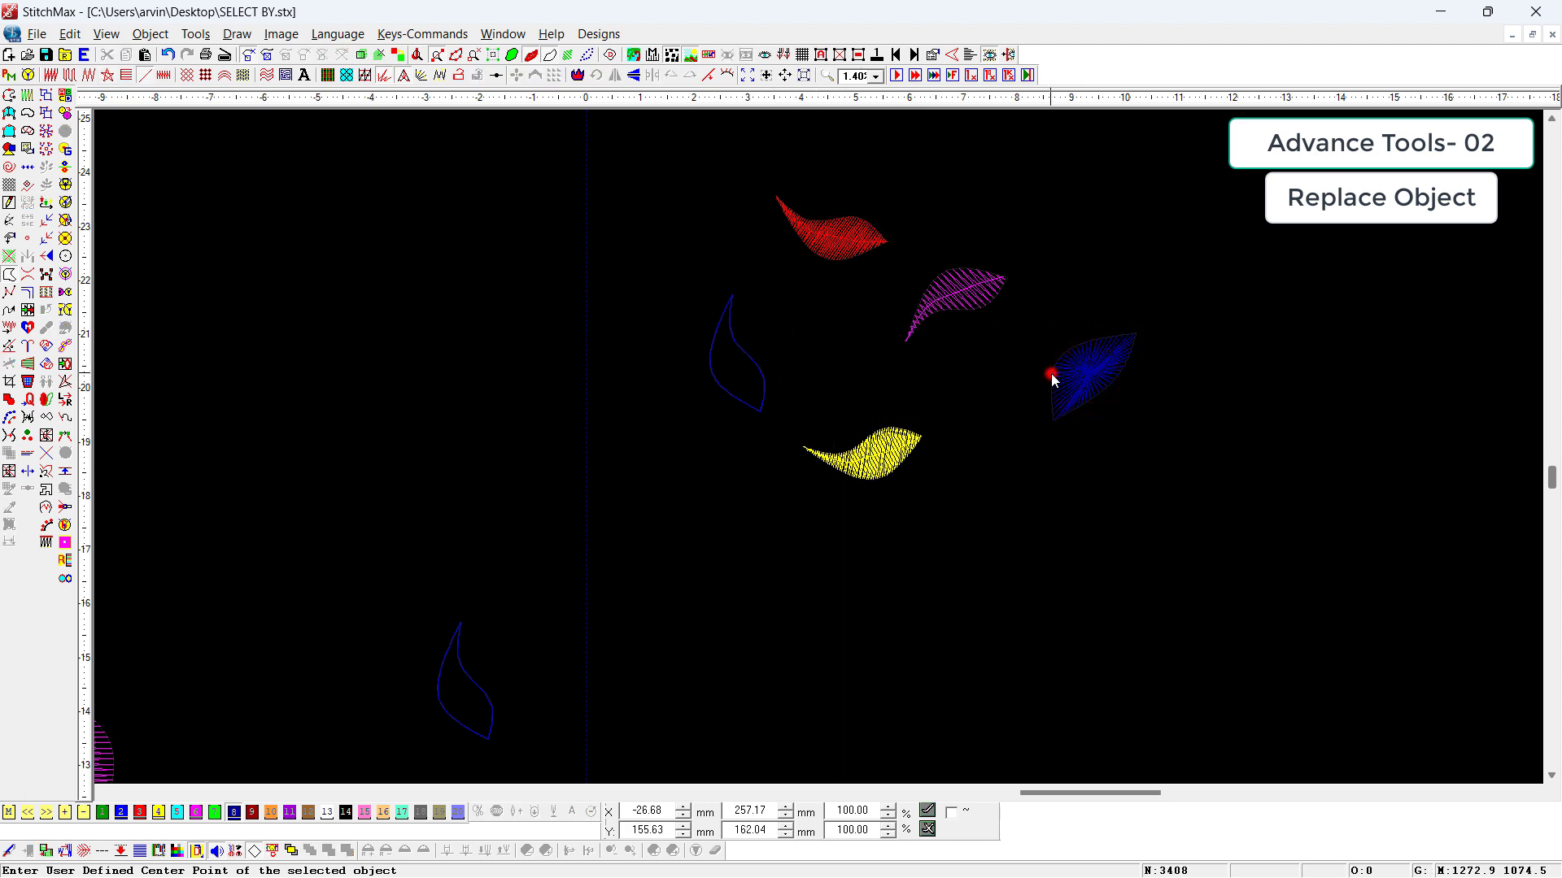
pyautogui.click(146, 75)
pyautogui.click(680, 484)
pyautogui.scroll(-1, 682, 508)
pyautogui.click(687, 516)
# Step: Inspect the five arranged leaves up close in the realistic stitch view, then return to the normal view
pyautogui.press('t')
pyautogui.press('z')
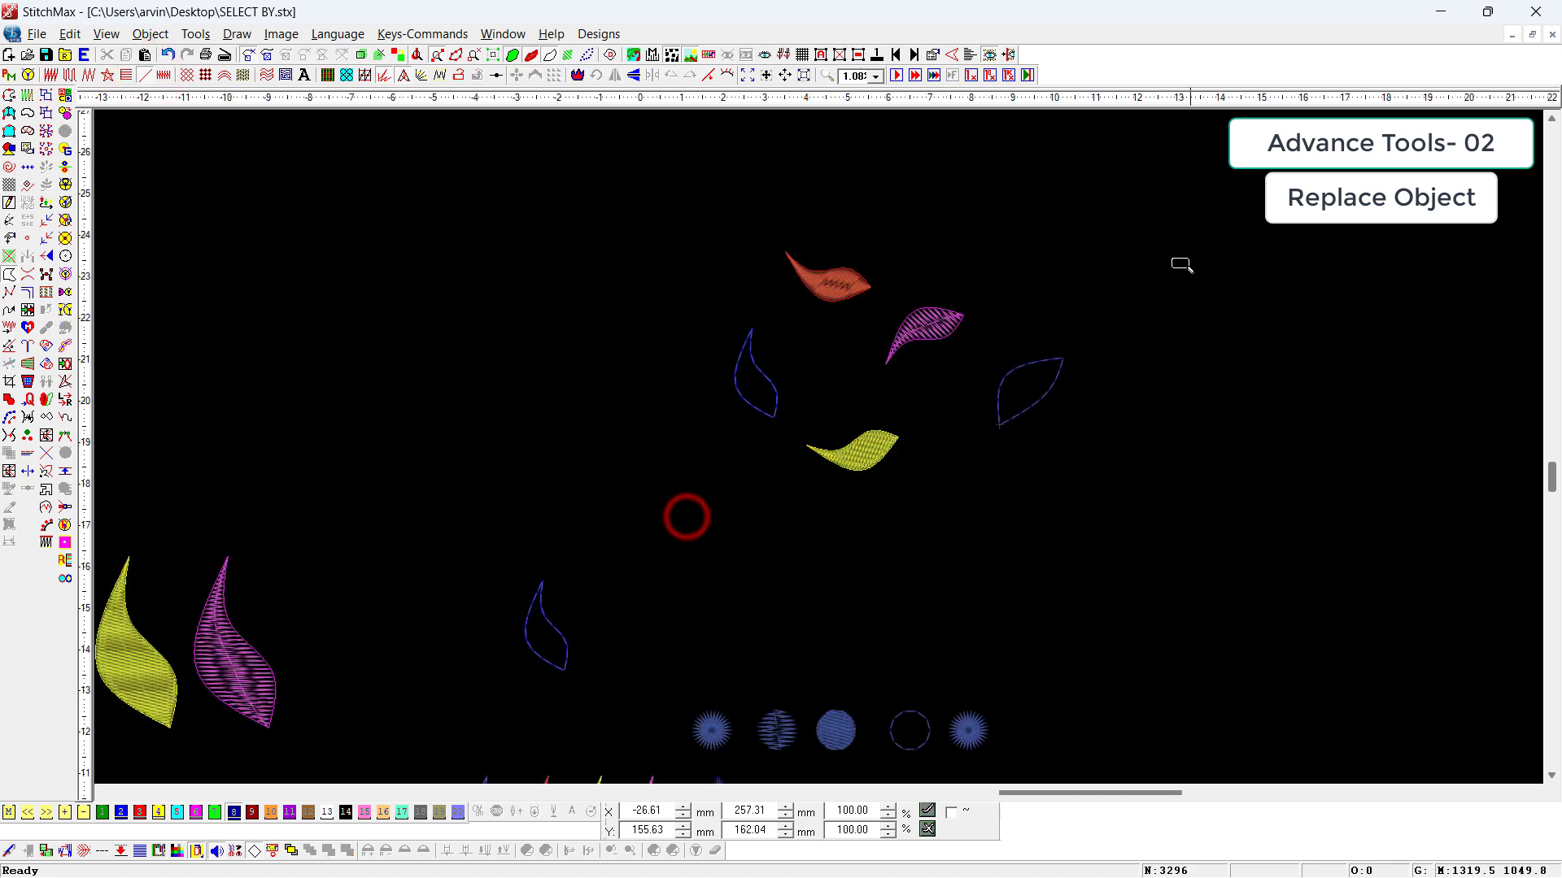
pyautogui.moveTo(1119, 255); pyautogui.dragTo(708, 527)
pyautogui.scroll(-3, 732, 516)
pyautogui.press('z')
pyautogui.moveTo(1085, 324); pyautogui.dragTo(1027, 322)
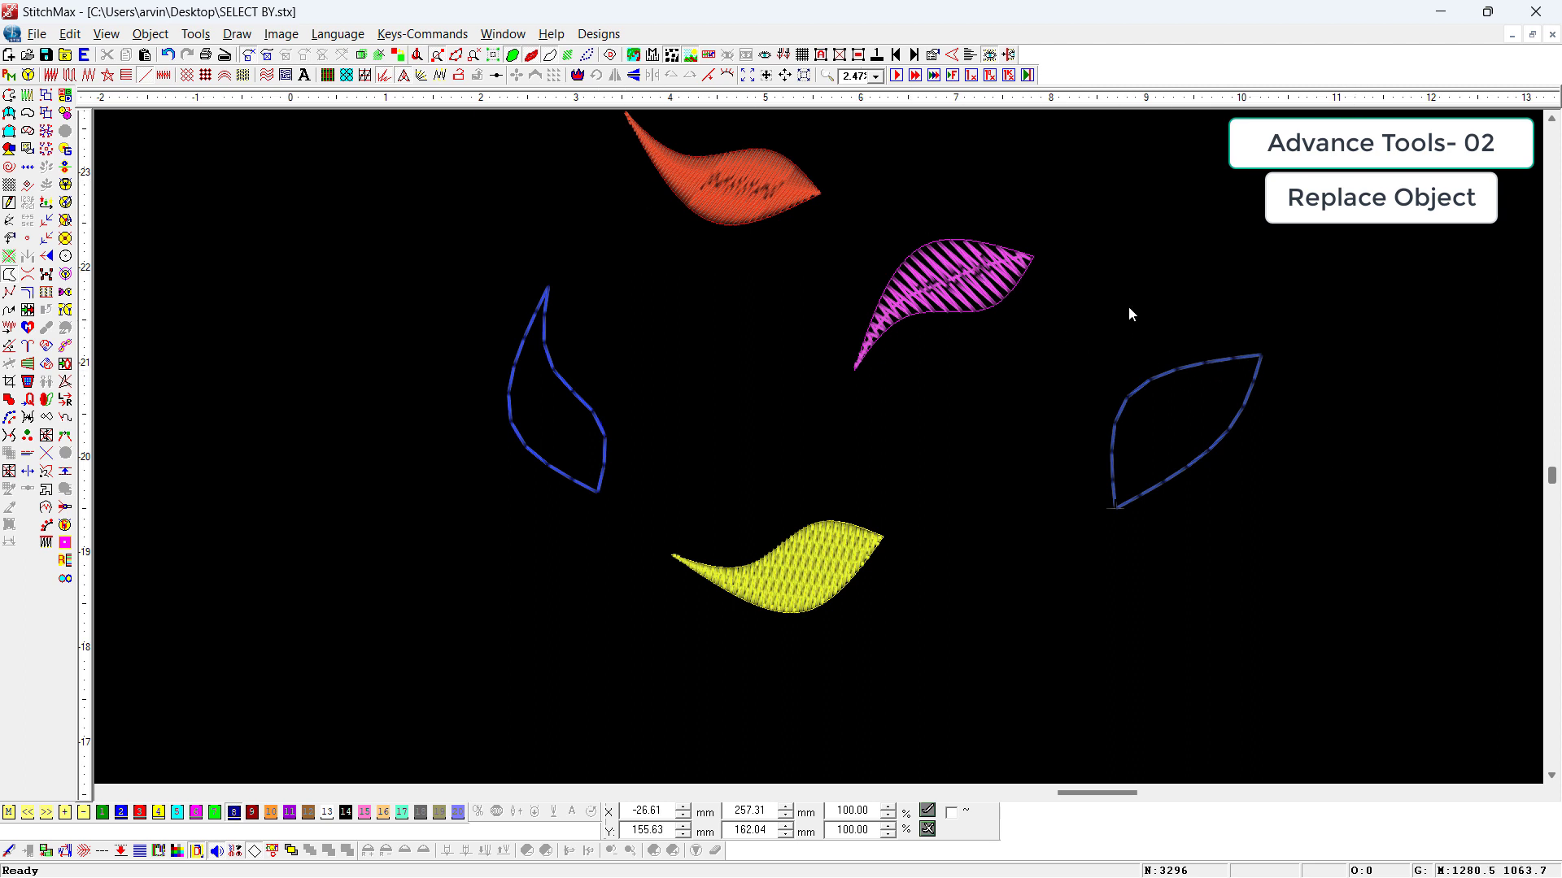
pyautogui.scroll(-3, 1148, 469)
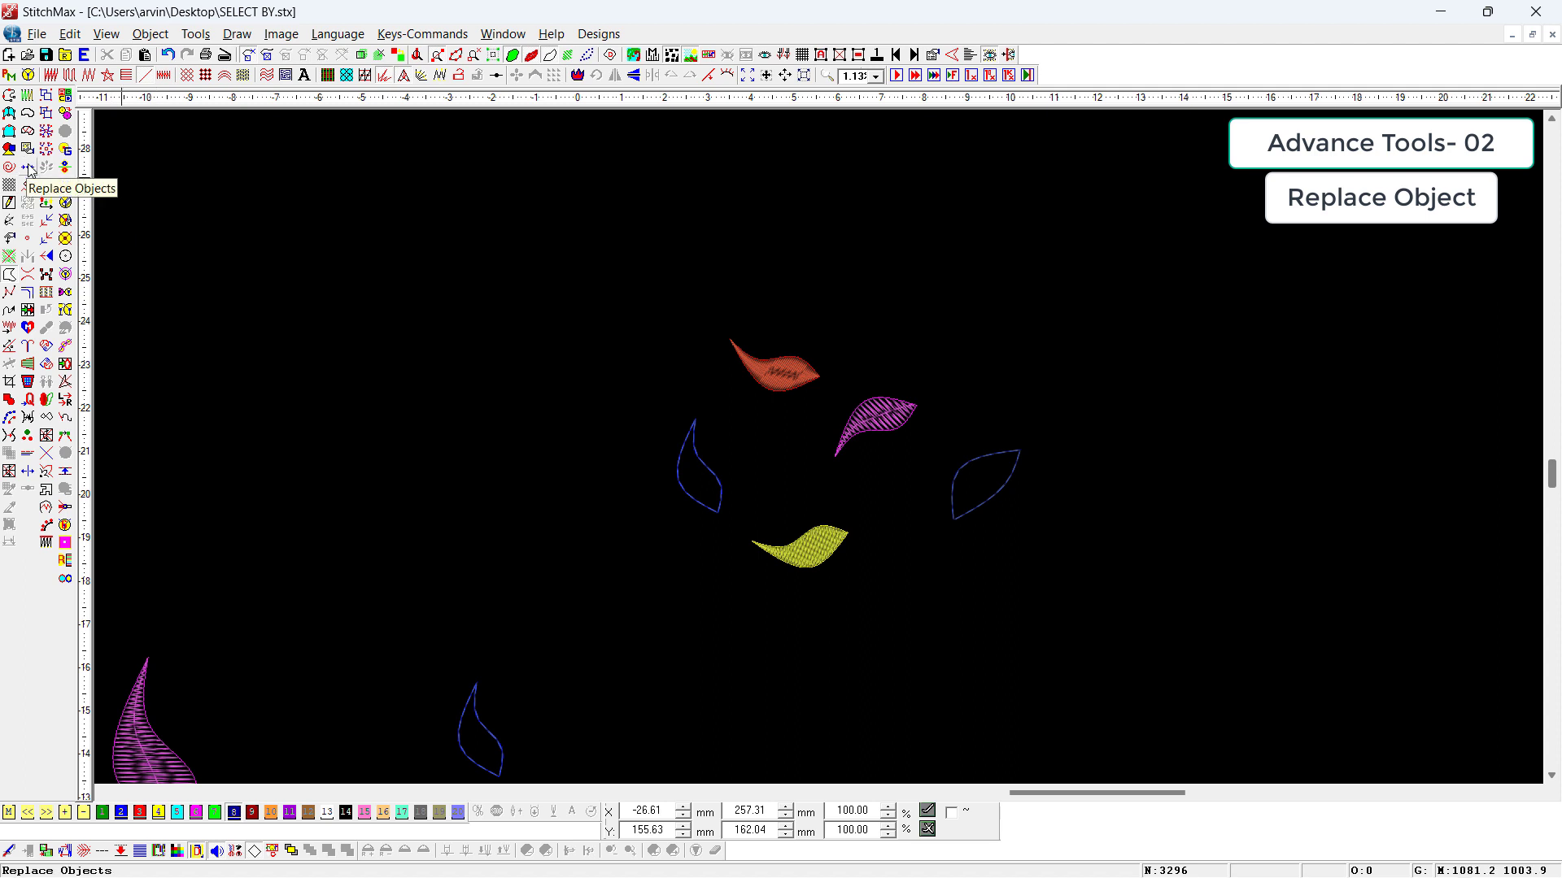
pyautogui.press('t')
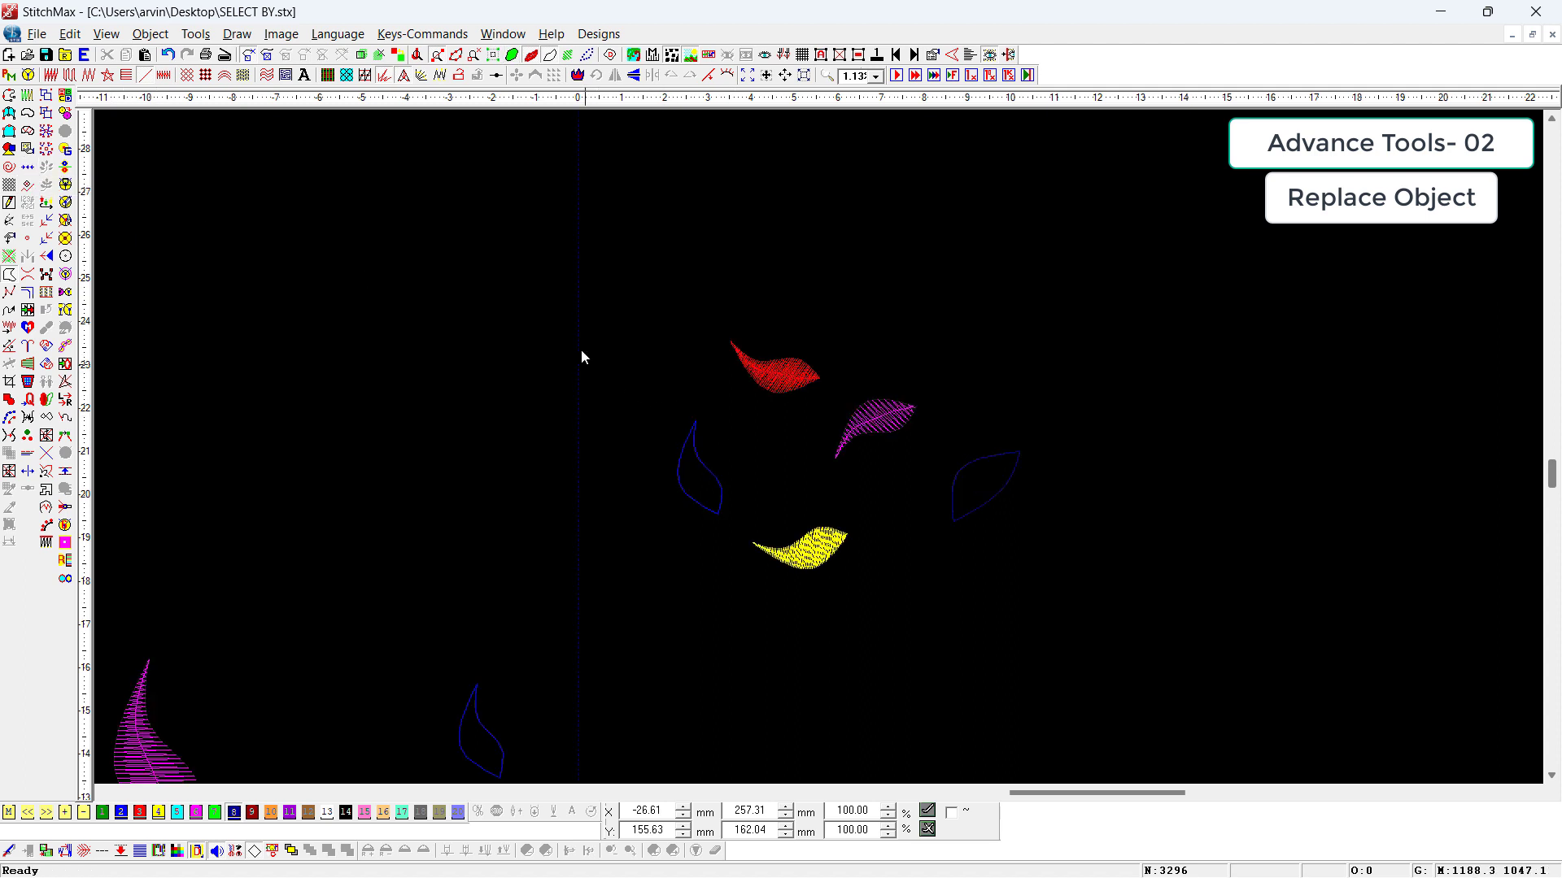
# Step: Replace the four other leaves with the rotated blue outline leaf using Replace Objects
pyautogui.moveTo(586, 312); pyautogui.dragTo(945, 631)
pyautogui.moveTo(1070, 402); pyautogui.dragTo(932, 540)
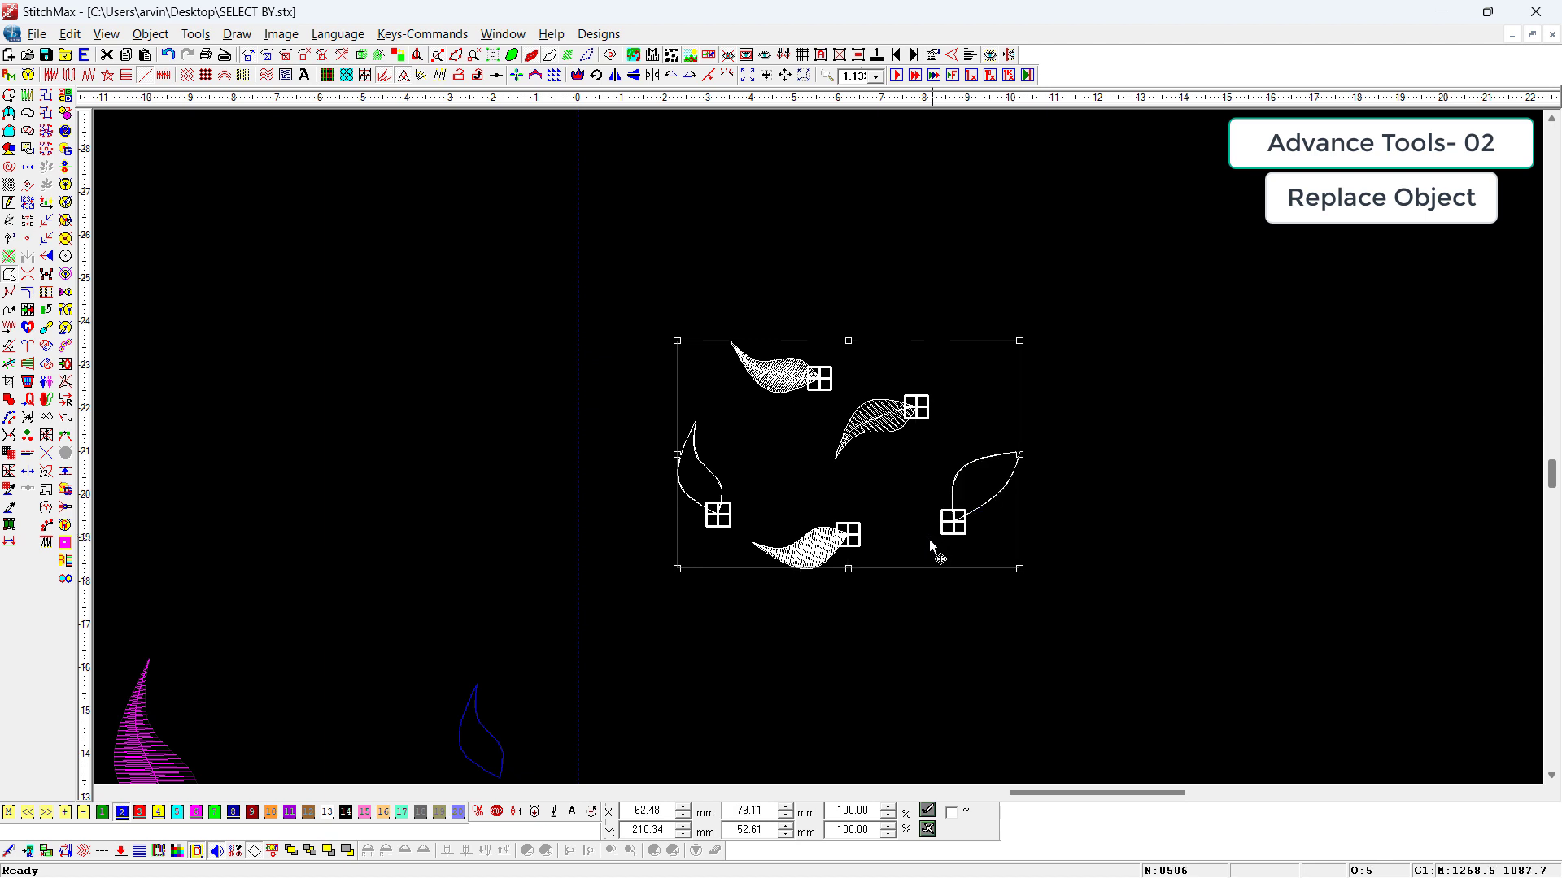
pyautogui.keyDown('ctrl'); pyautogui.click(28, 169); pyautogui.keyUp('ctrl')
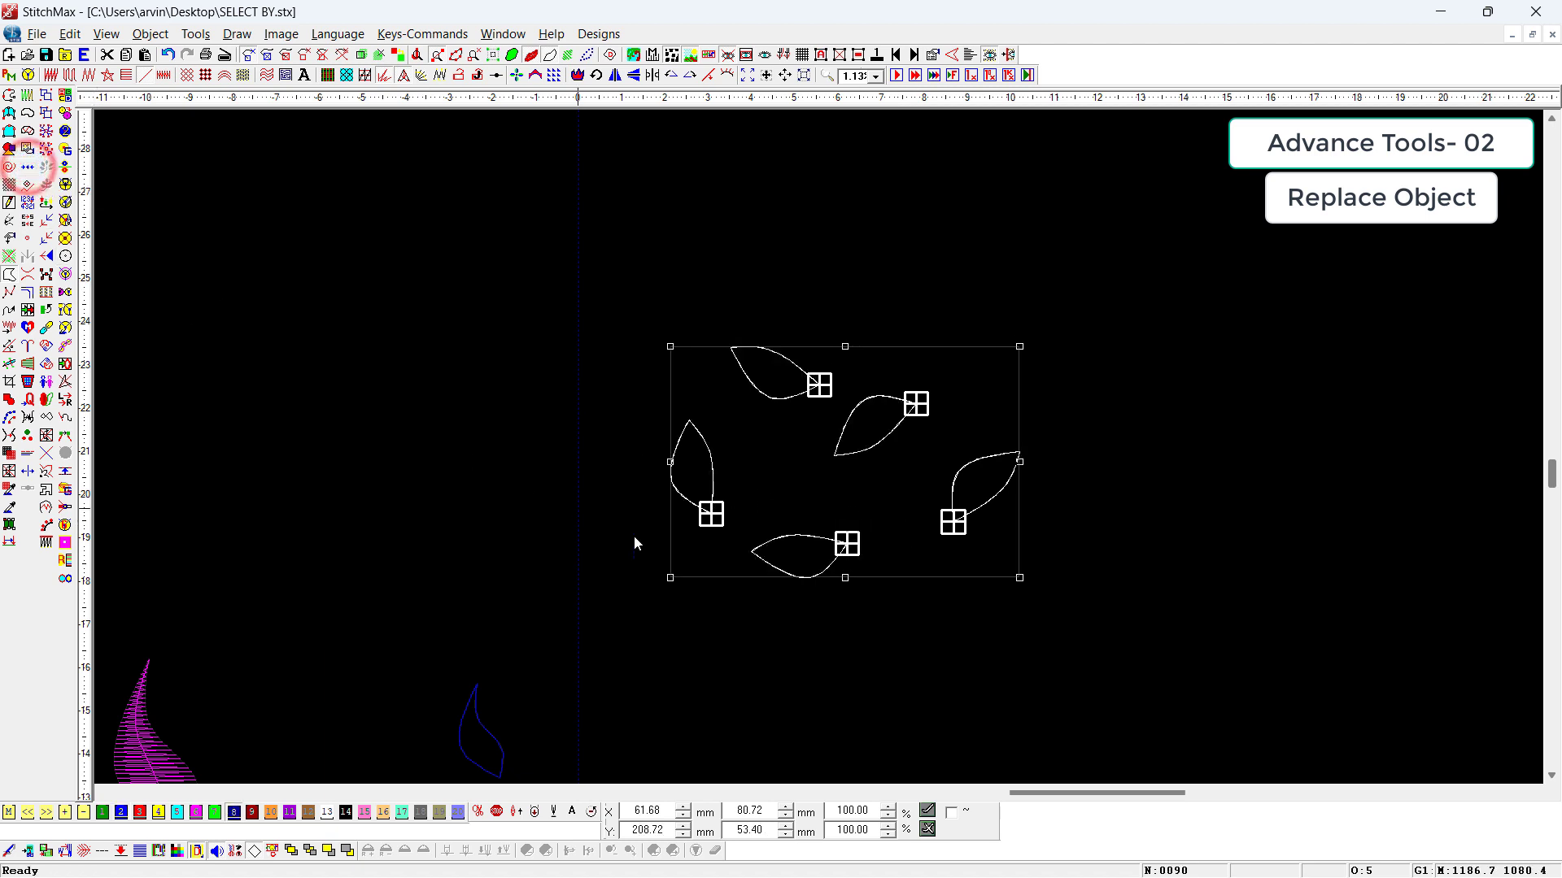
# Step: Undo and redo the leaf replacement for comparison, then undo it again and deselect the leaves
pyautogui.hotkey('ctrl', 'z')
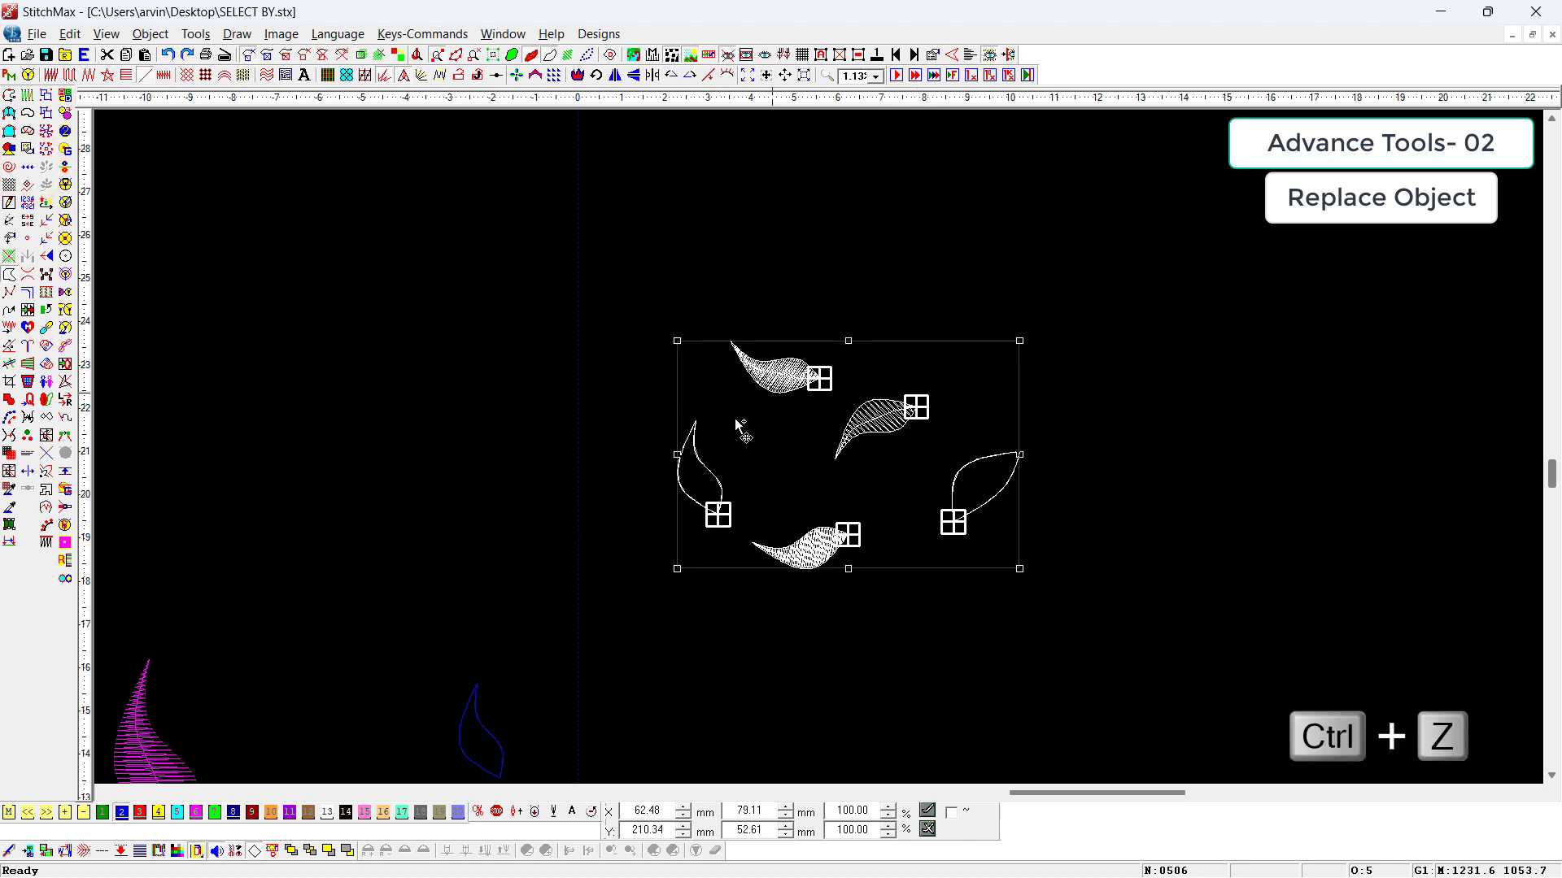
pyautogui.hotkey('ctrl', 'y')
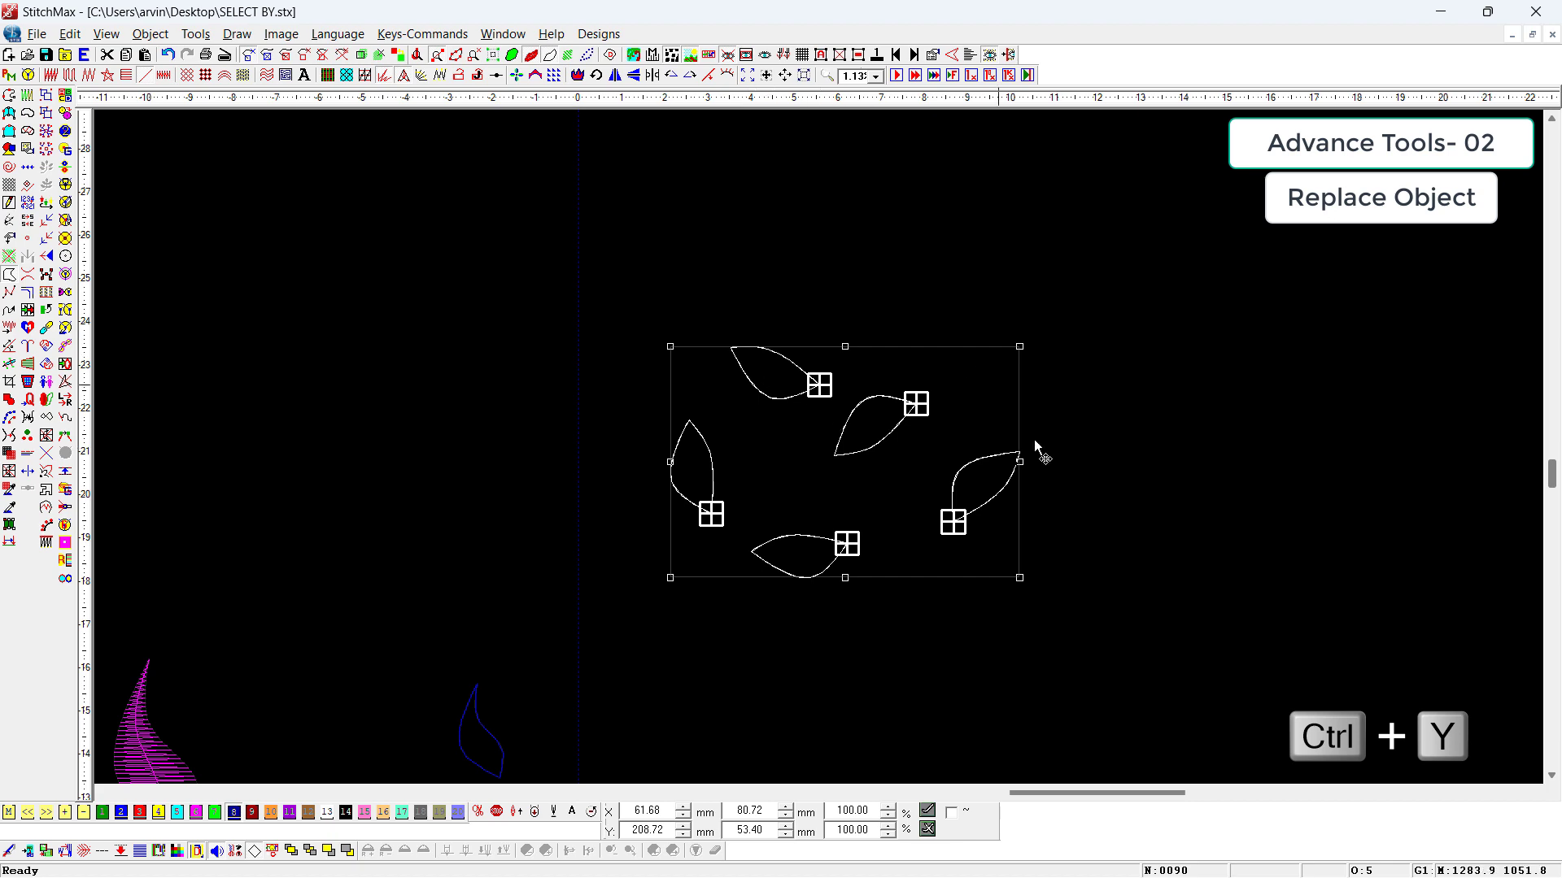
pyautogui.hotkey('ctrl', 'z')
pyautogui.click(1103, 491)
# Step: Run Replace Objects again with the rotated outline leaf as the replacement shape, then undo the replacement
pyautogui.press('z')
pyautogui.moveTo(1090, 358); pyautogui.dragTo(966, 597)
pyautogui.scroll(-2, 691, 442)
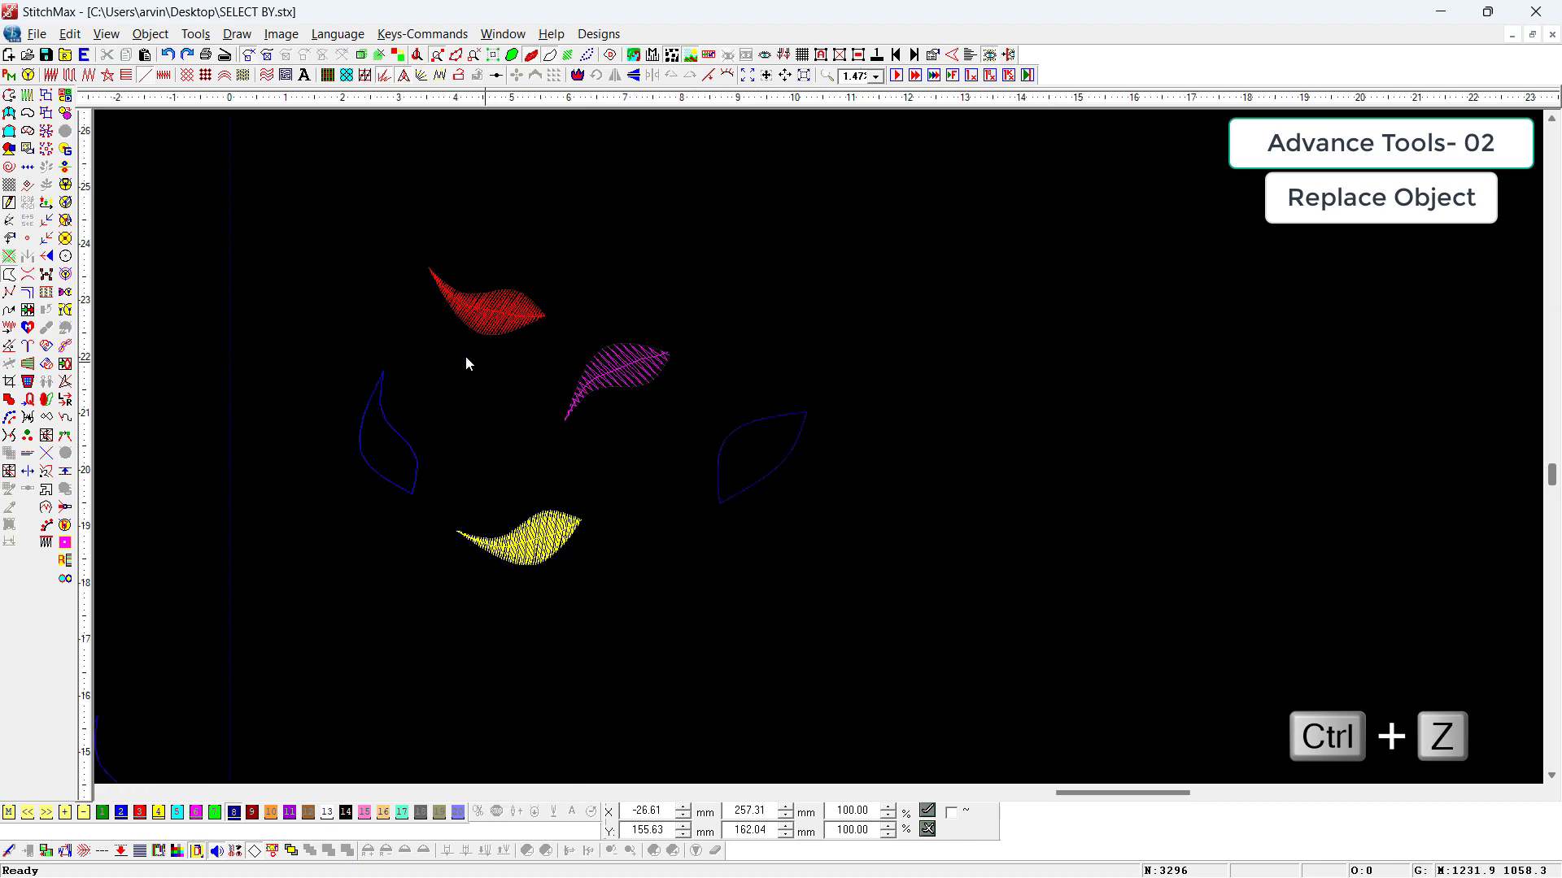
pyautogui.moveTo(290, 223); pyautogui.dragTo(703, 574)
pyautogui.moveTo(938, 394); pyautogui.dragTo(612, 586)
pyautogui.click(29, 170)
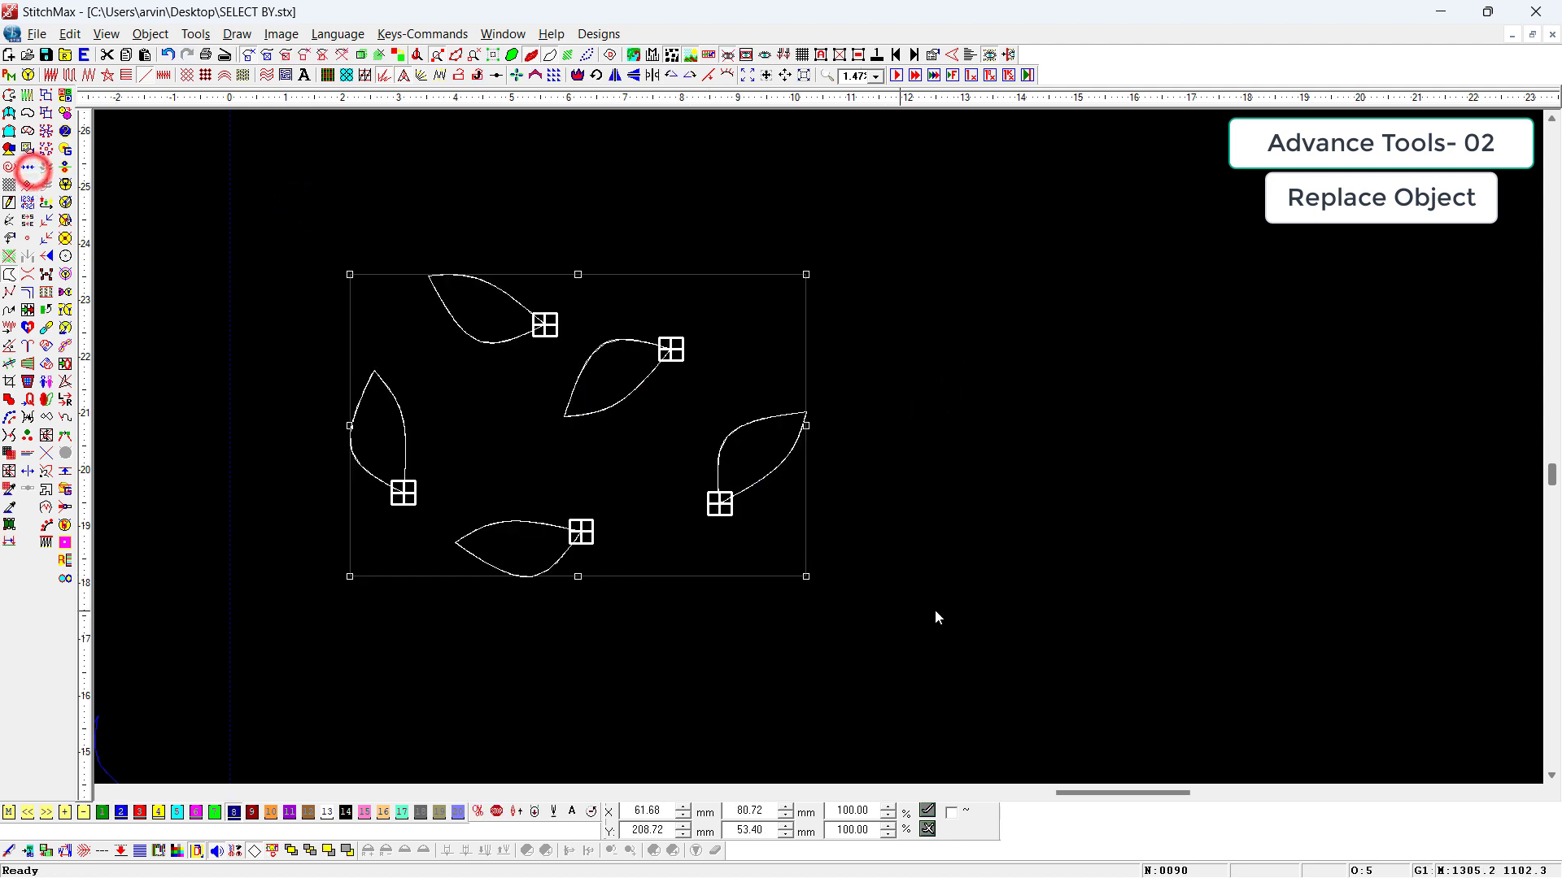
pyautogui.click(1030, 540)
pyautogui.scroll(-1, 1030, 540)
pyautogui.hotkey('ctrl', 'z')
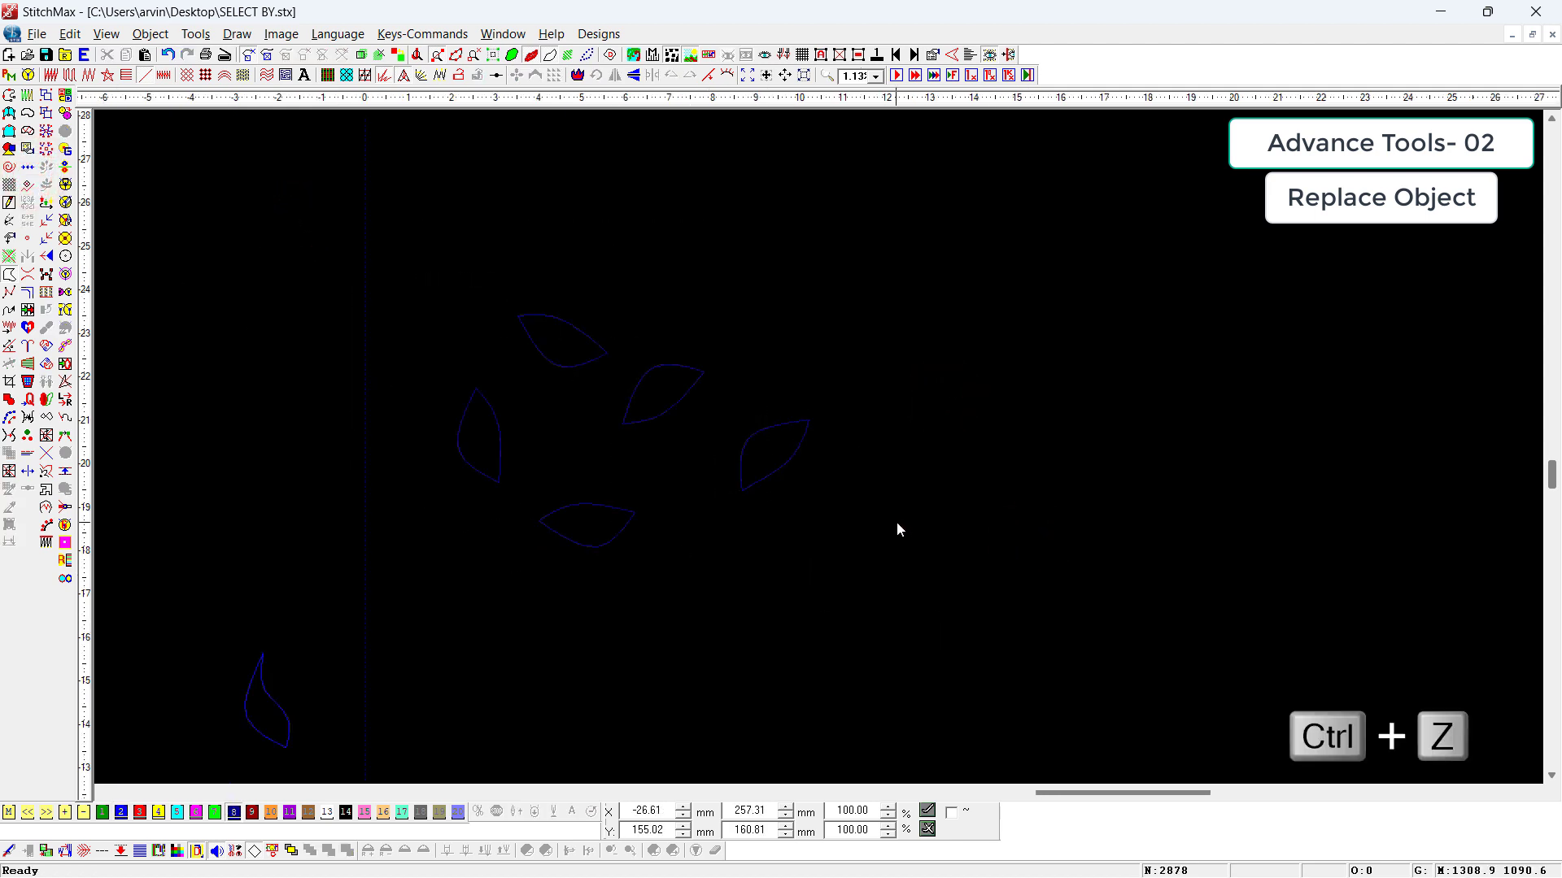
# Step: Change the rotated blue outline leaf back to a star fill
pyautogui.moveTo(911, 398); pyautogui.dragTo(651, 523)
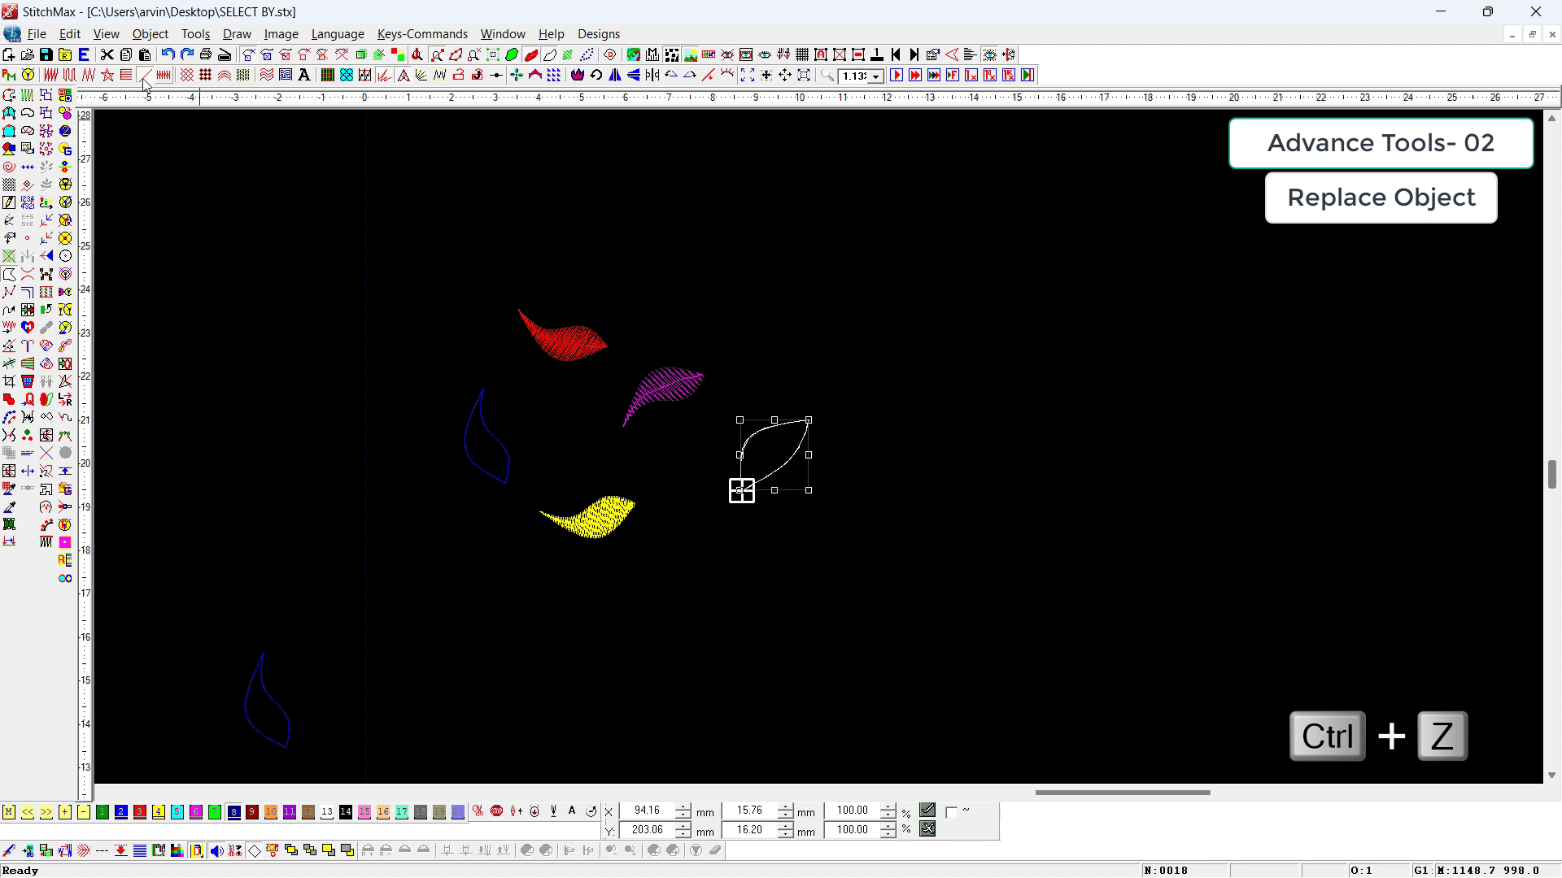
pyautogui.click(112, 76)
pyautogui.click(1010, 578)
# Step: Replace the four other leaves with the rotated star-filled leaf using Replace Objects
pyautogui.moveTo(374, 277); pyautogui.dragTo(757, 599)
pyautogui.moveTo(895, 372); pyautogui.dragTo(680, 524)
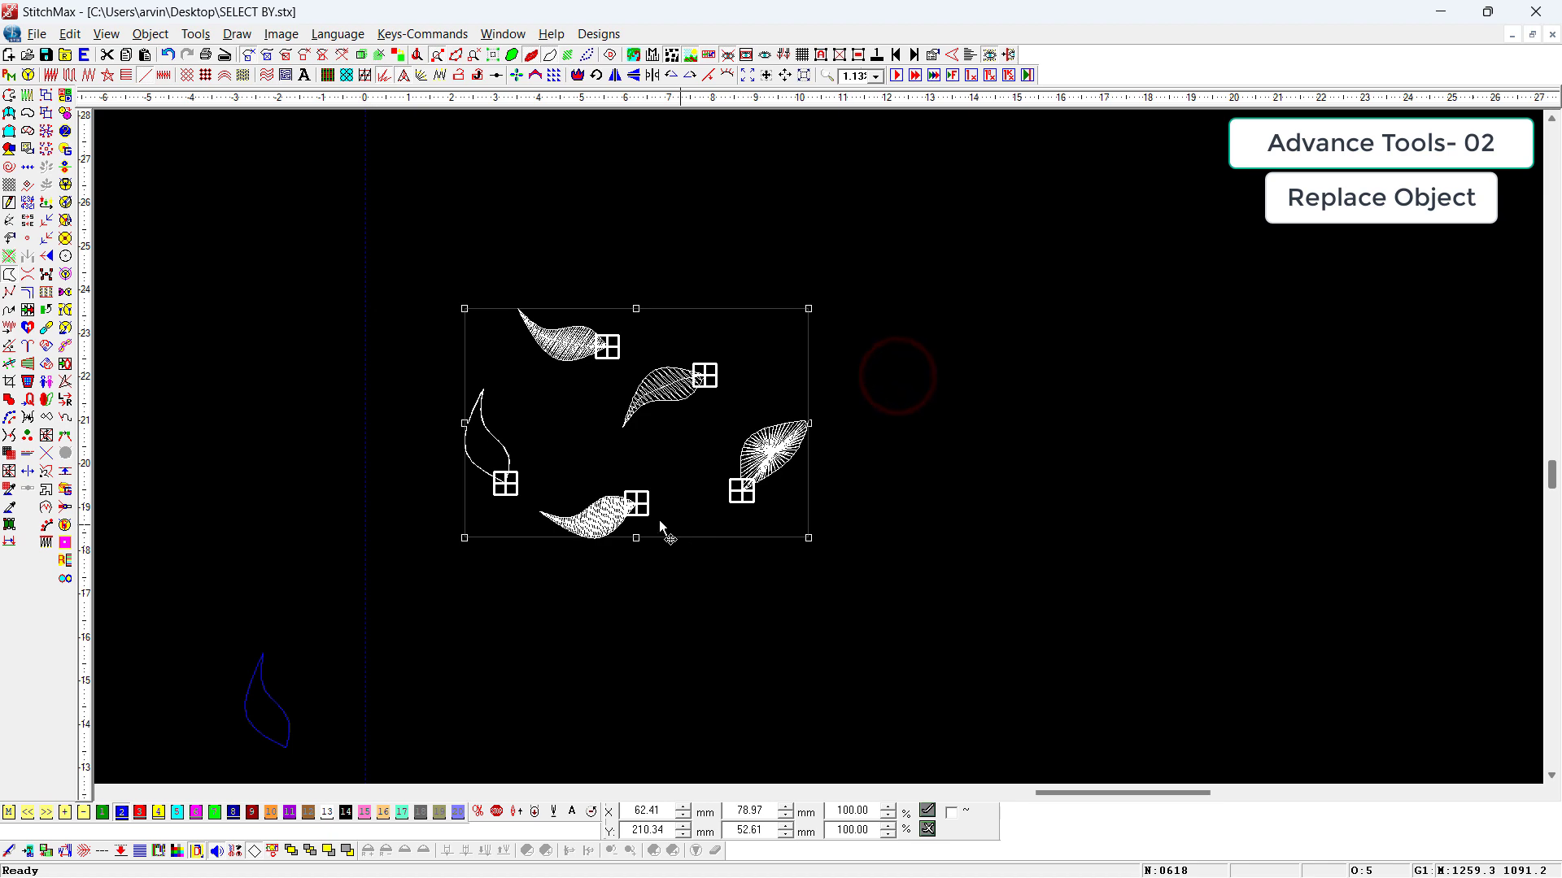
pyautogui.click(28, 166)
pyautogui.click(938, 392)
# Step: Compare the Star/Plasma Fill parameters of the source leaf and one replaced leaf in the realistic stitch view
pyautogui.press('t')
pyautogui.press('z')
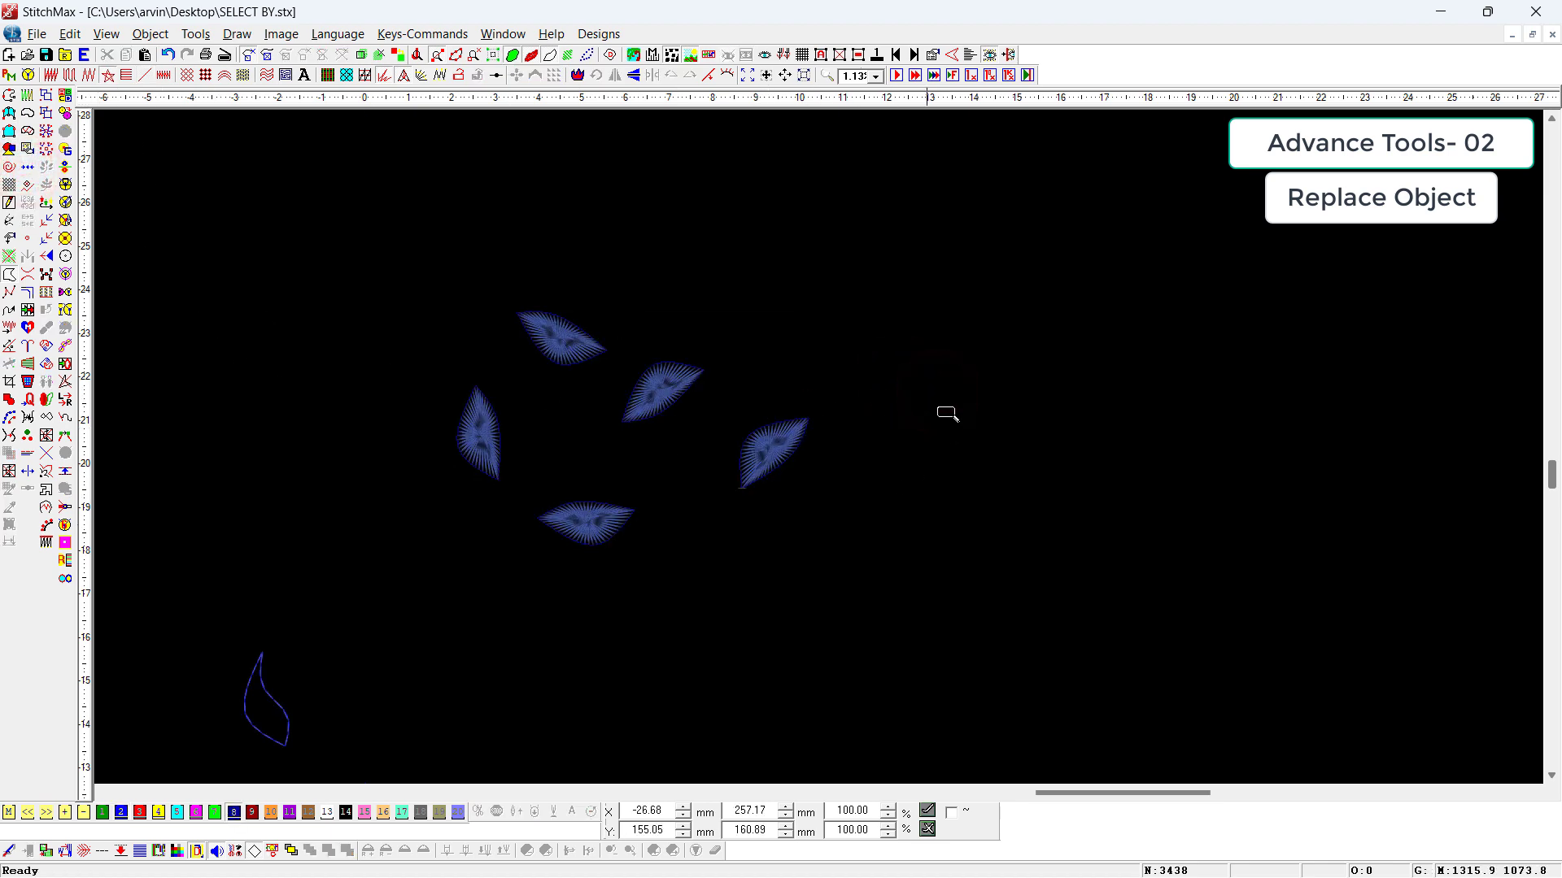
pyautogui.moveTo(832, 336); pyautogui.dragTo(567, 530)
pyautogui.doubleClick(1007, 515)
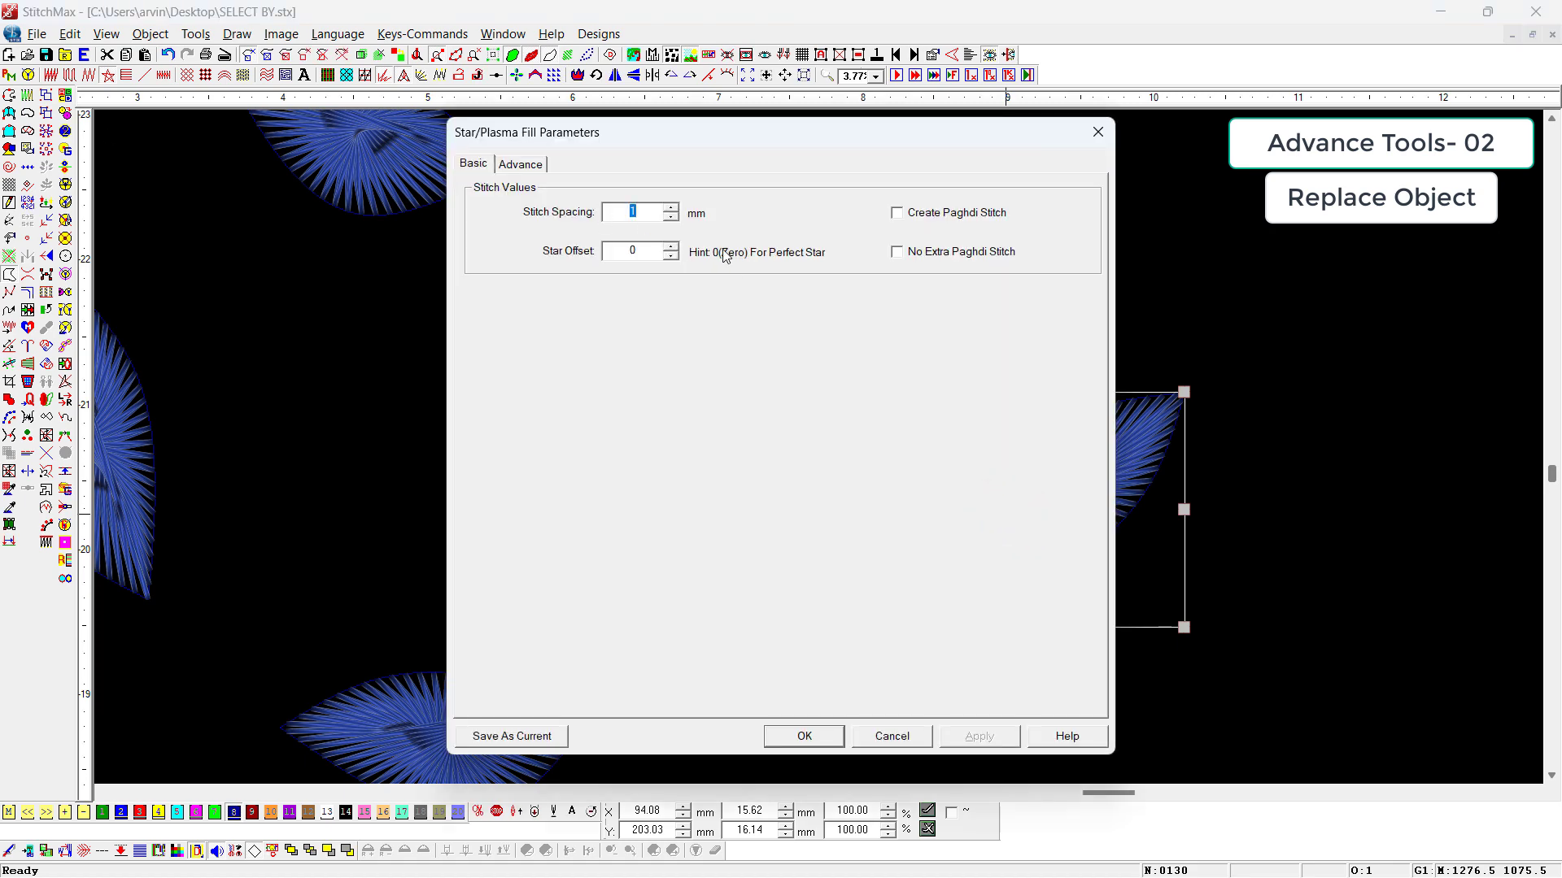
pyautogui.press('Return')
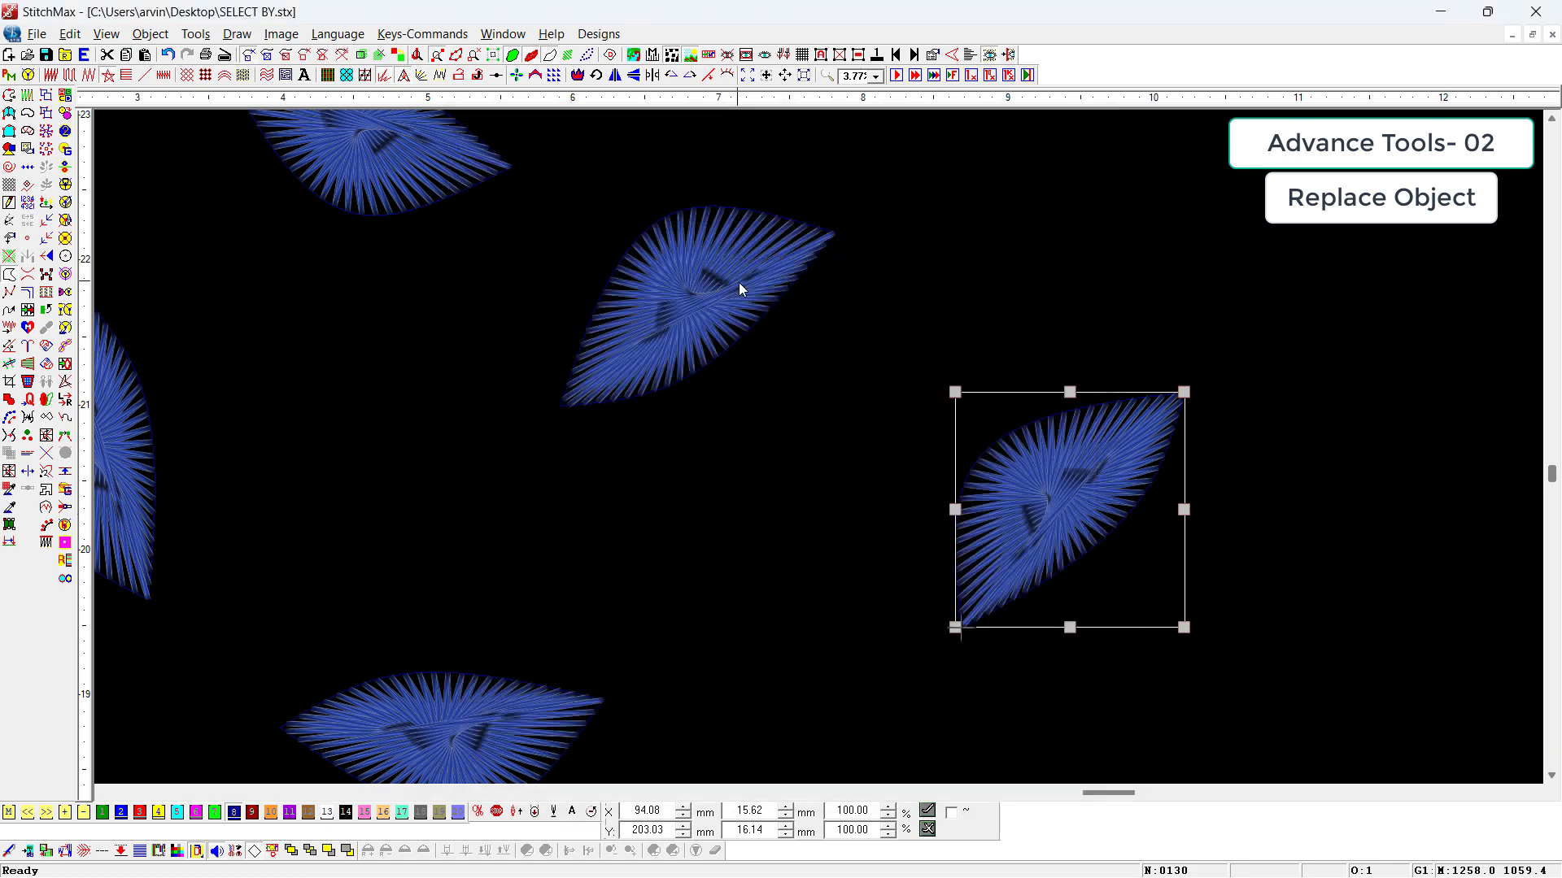
pyautogui.doubleClick(713, 297)
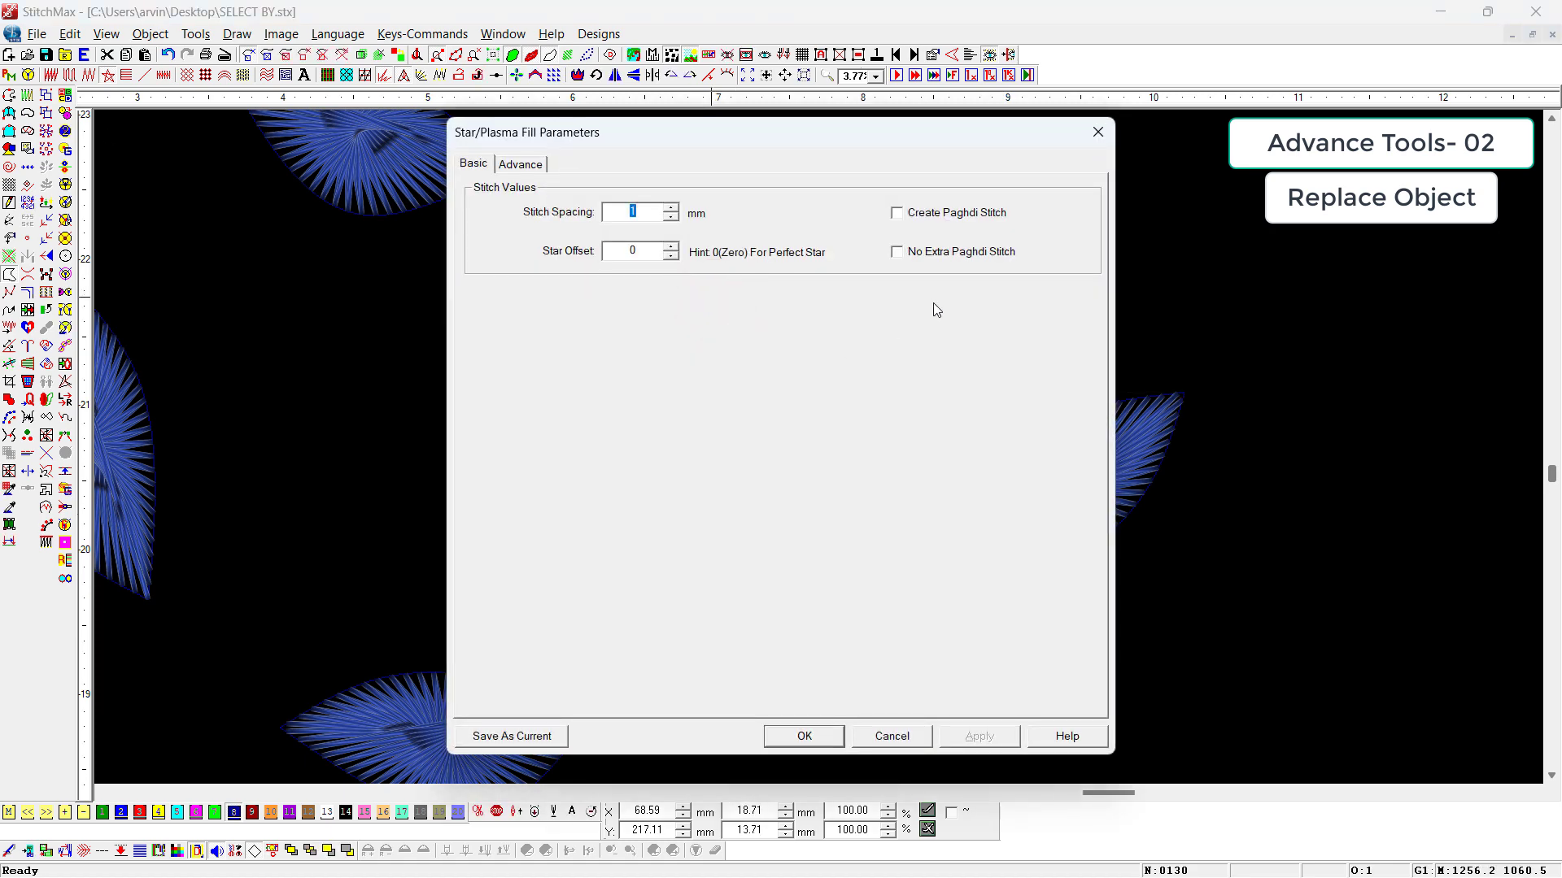
pyautogui.press('Return')
pyautogui.scroll(-5, 919, 405)
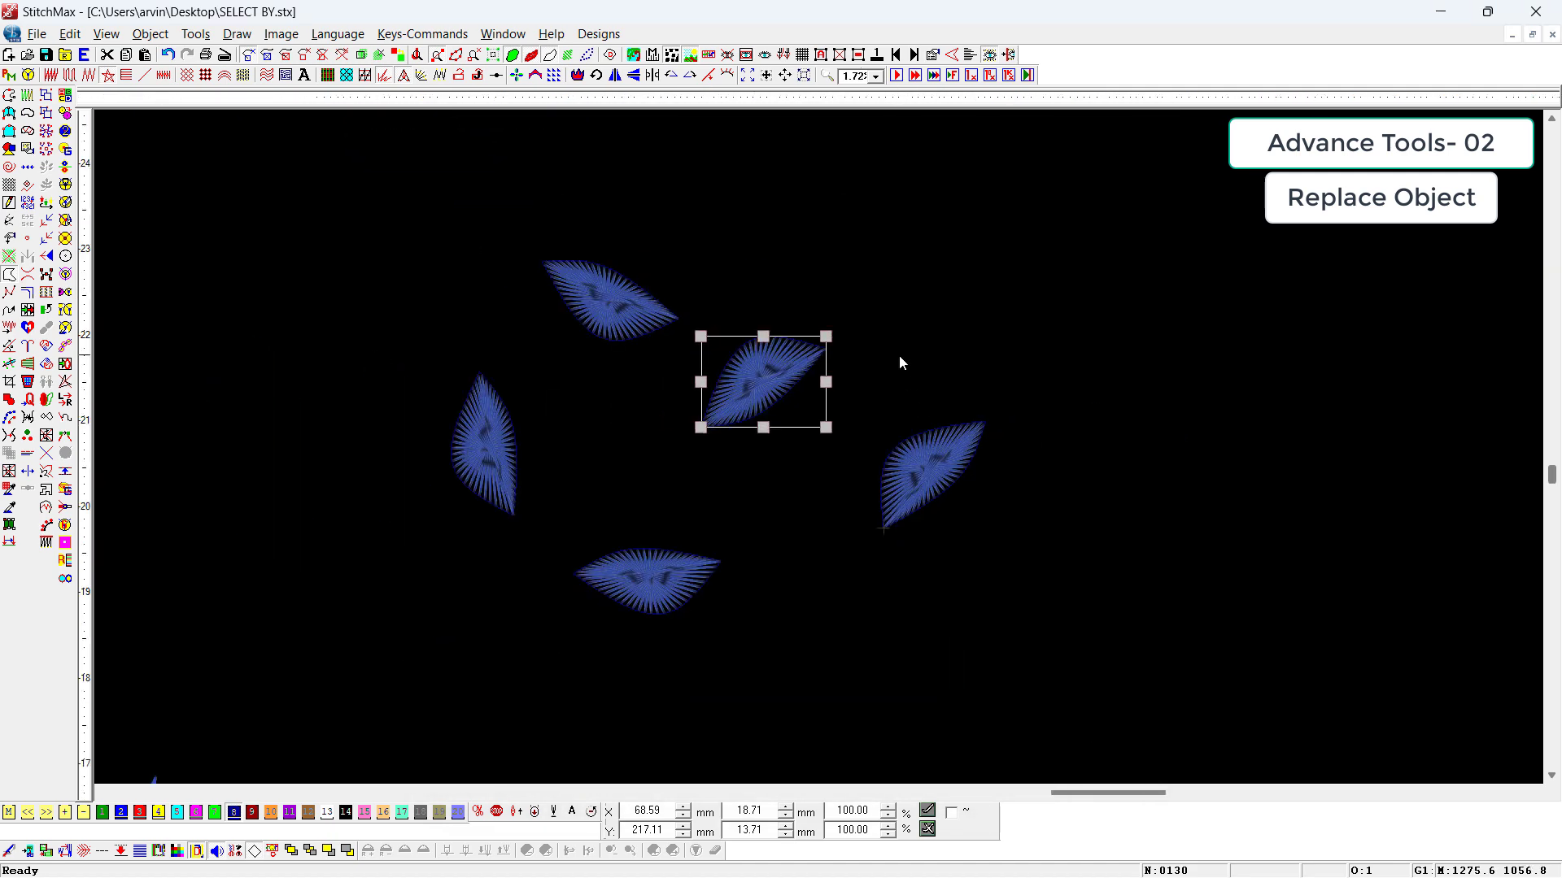
# Step: Delete all objects from the design
pyautogui.hotkey('ctrl', 'a')
pyautogui.press('Delete')
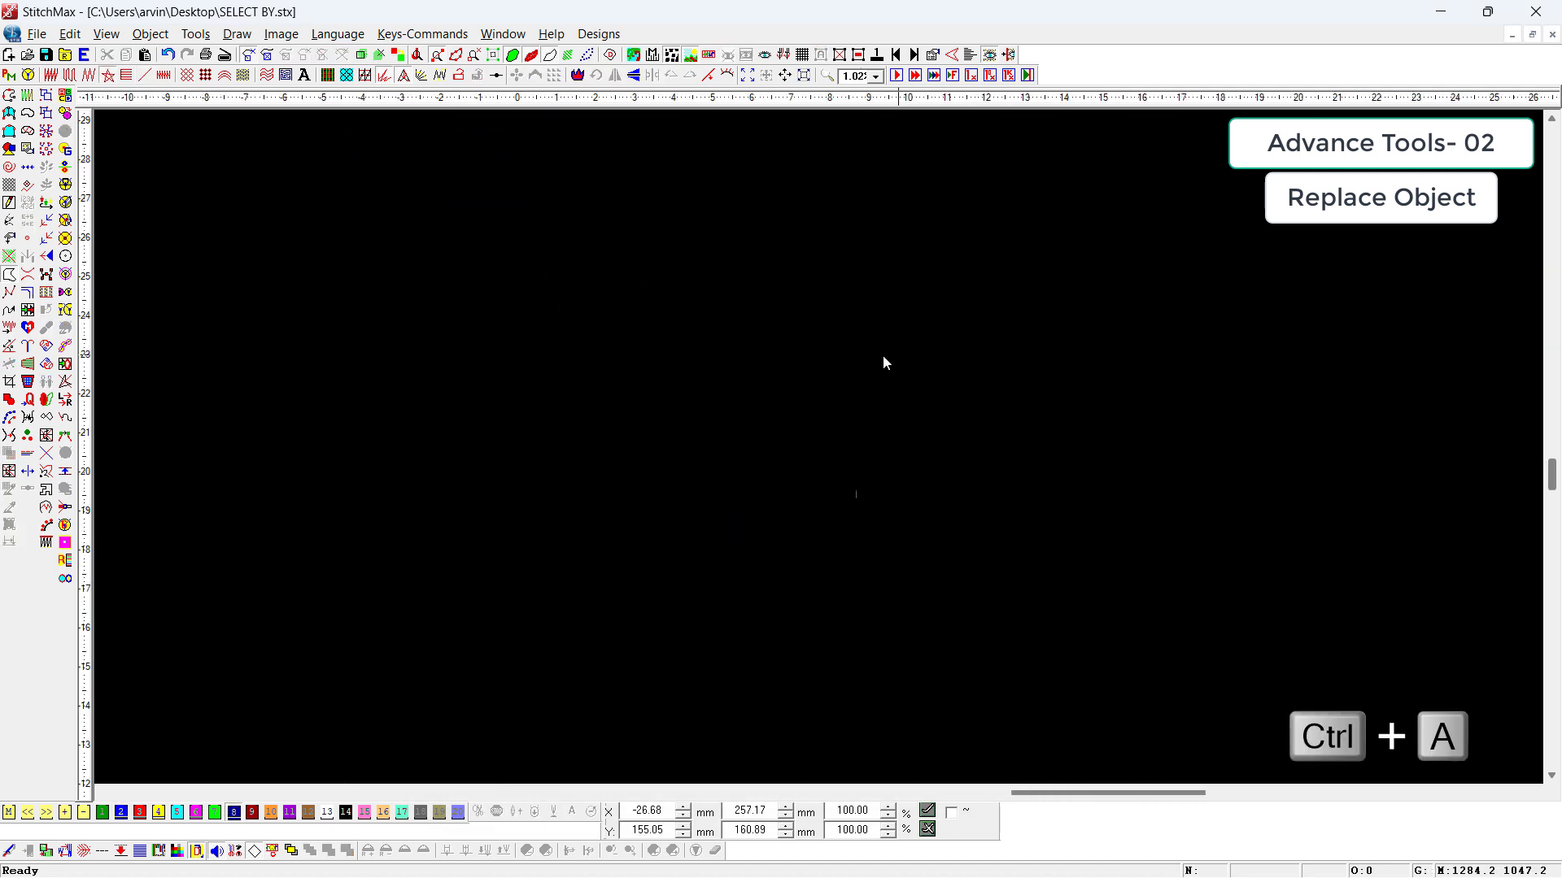
pyautogui.scroll(-2, 860, 424)
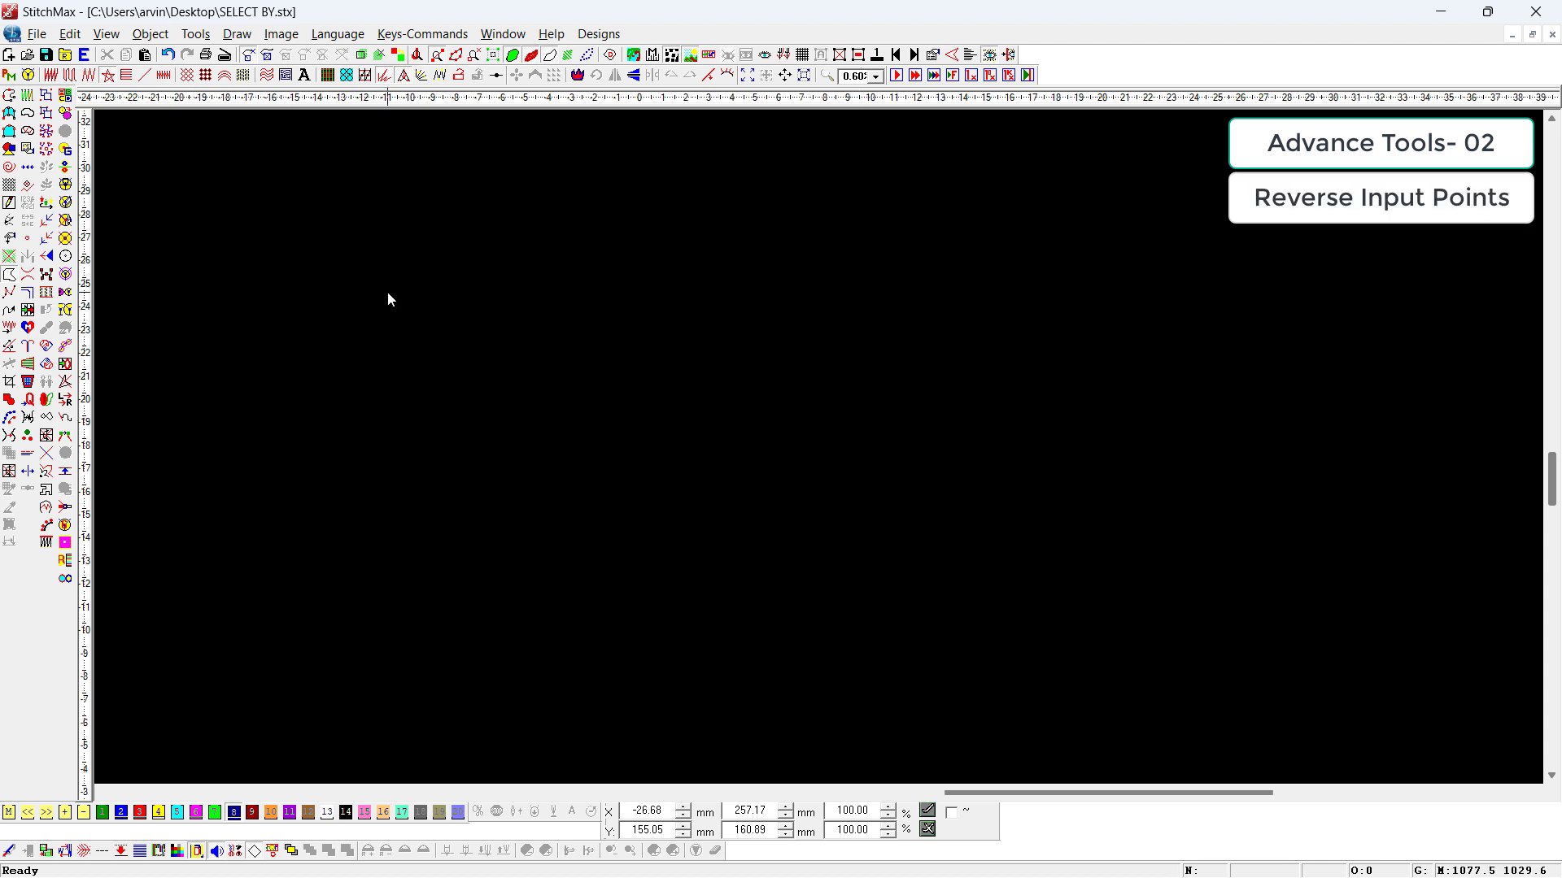
# Step: Draw an open wavy run-stitch curve through four points, about 284 mm wide and 40 mm high
pyautogui.press('F6')
pyautogui.click(463, 534)
pyautogui.click(582, 488)
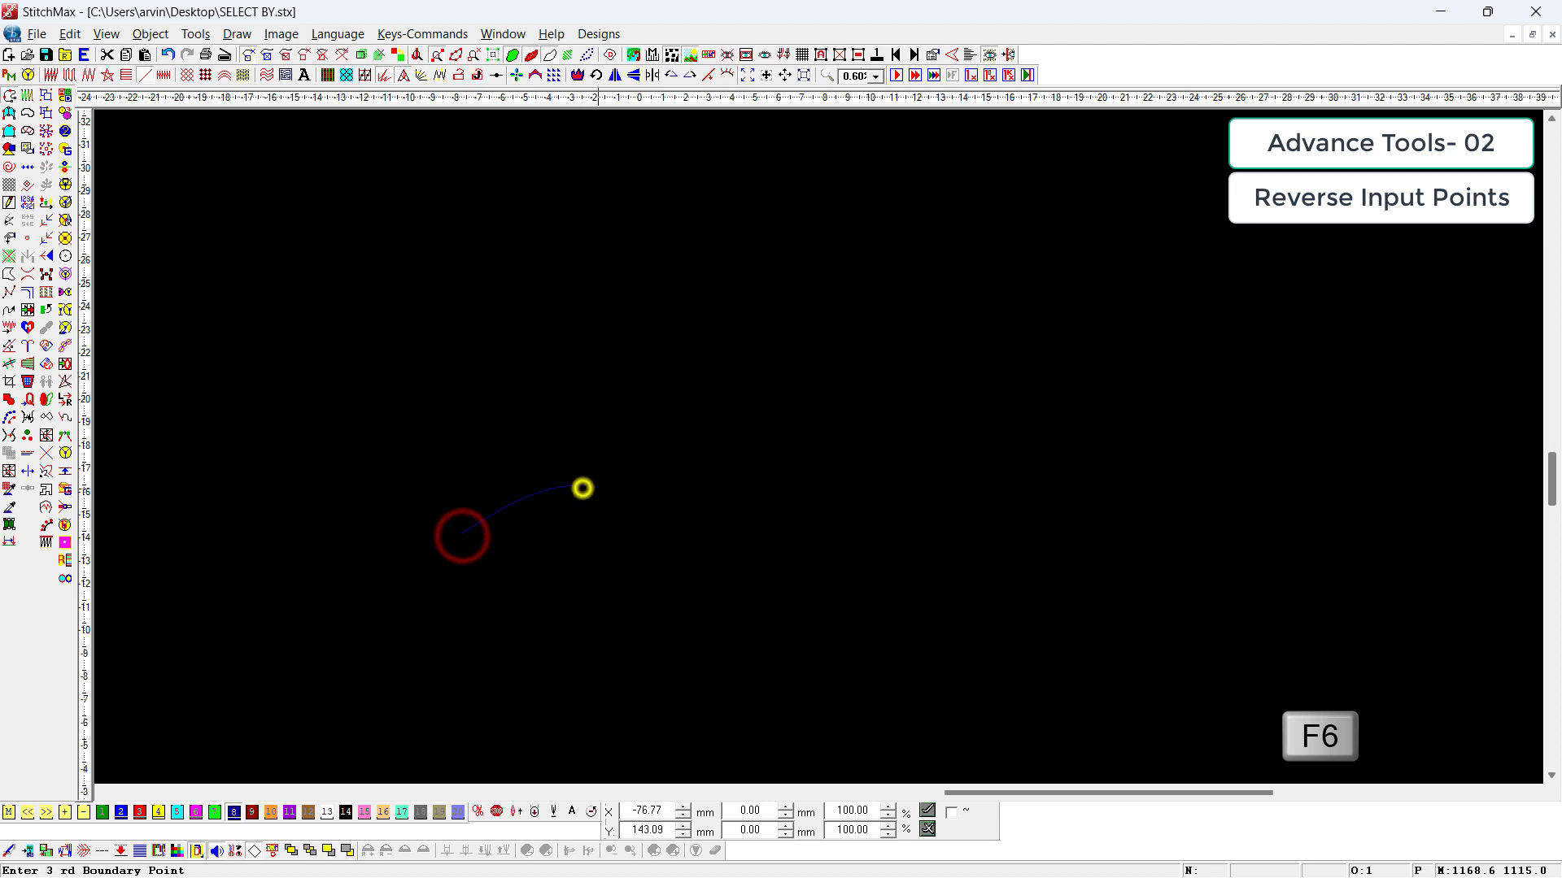
pyautogui.click(768, 514)
pyautogui.rightClick(1115, 443)
pyautogui.rightClick(1348, 534)
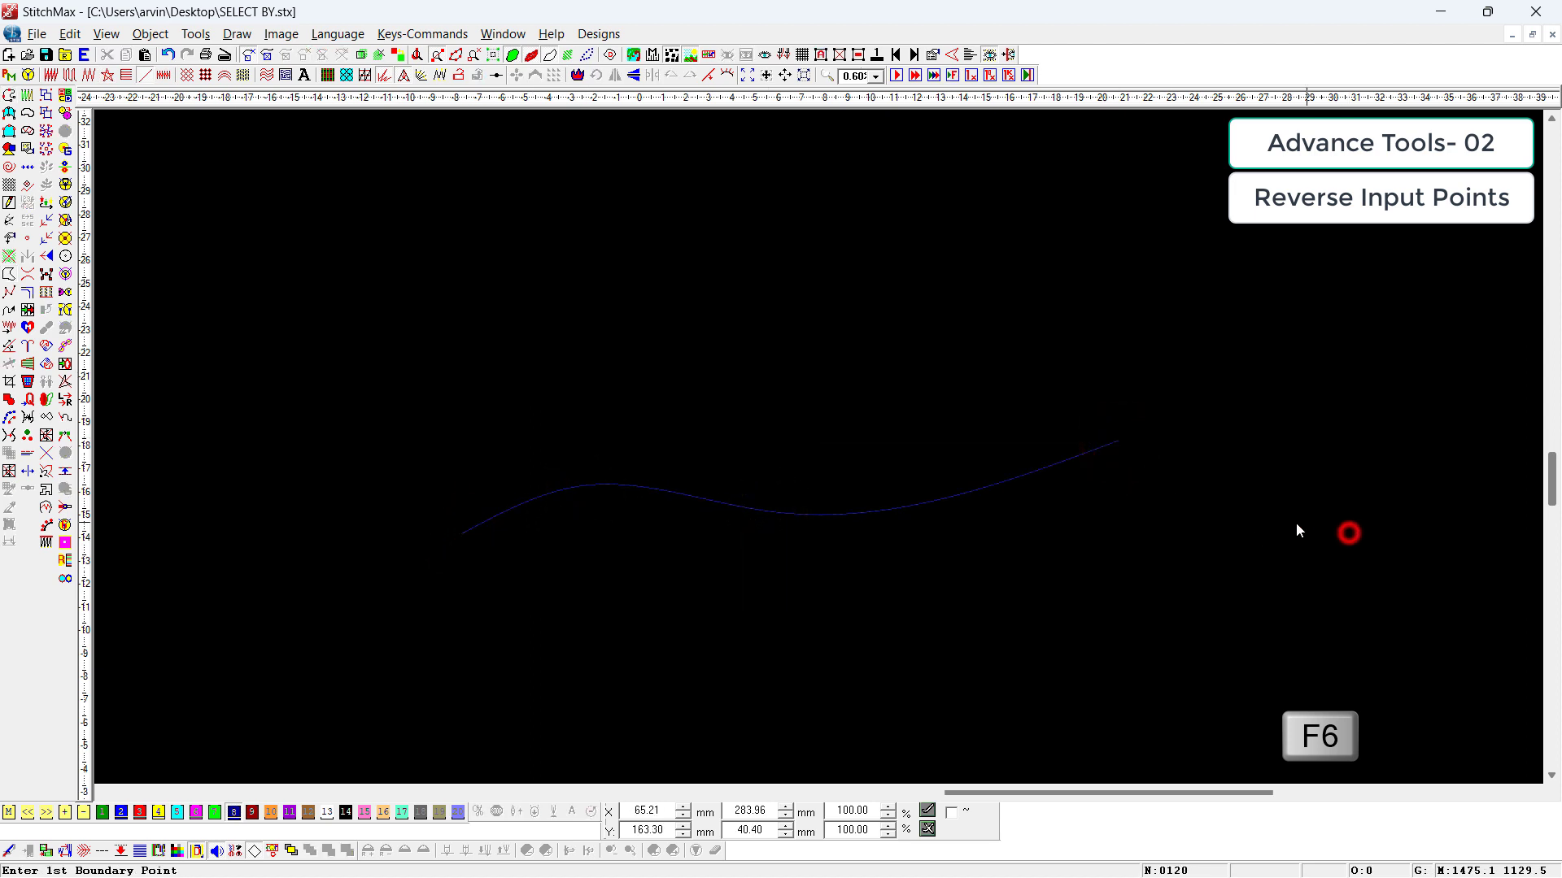
# Step: Scale the wavy curve down proportionally to about 83 mm wide and 12 mm high
pyautogui.click(602, 488)
pyautogui.press('z')
pyautogui.moveTo(1195, 275); pyautogui.dragTo(353, 673)
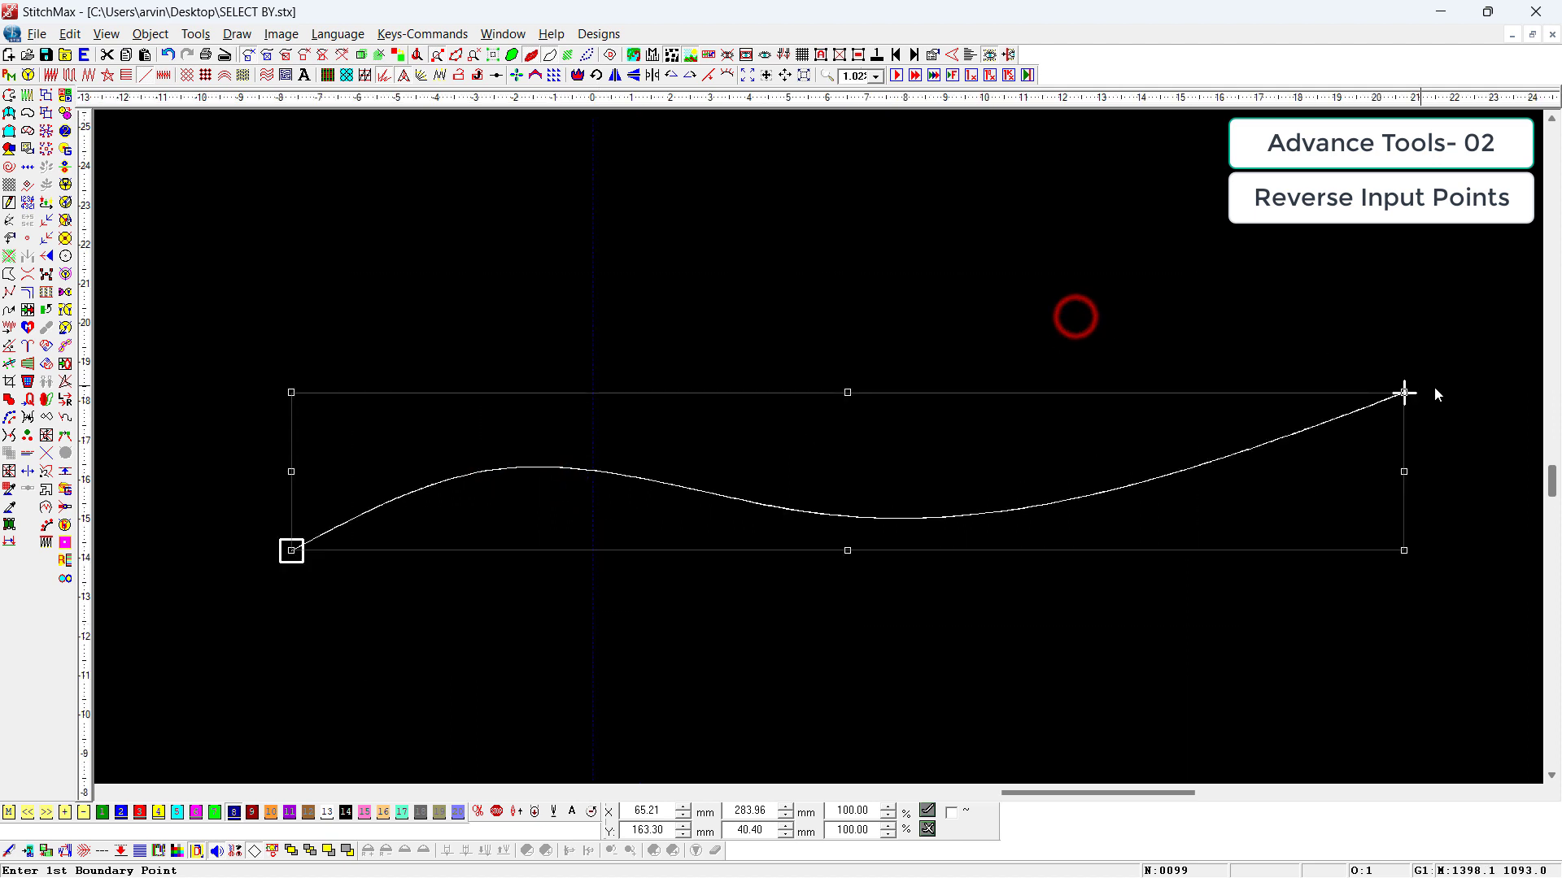
pyautogui.moveTo(1404, 393); pyautogui.dragTo(969, 505)
# Step: Copy the wavy curve about 6 mm above the original and reverse the copy's input points
pyautogui.press('z')
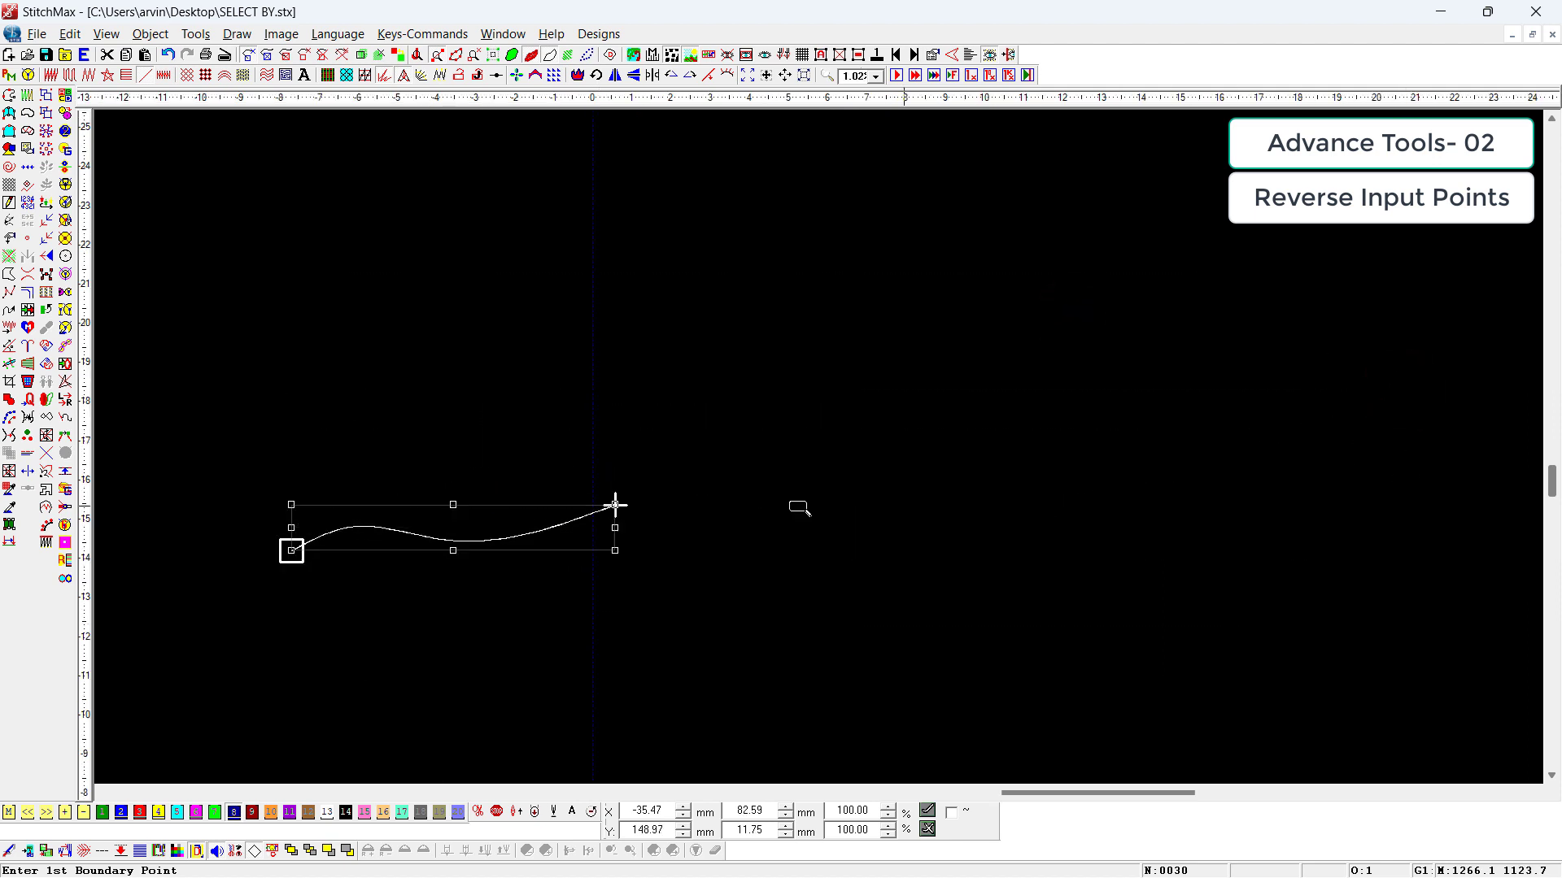
pyautogui.moveTo(807, 411); pyautogui.dragTo(230, 644)
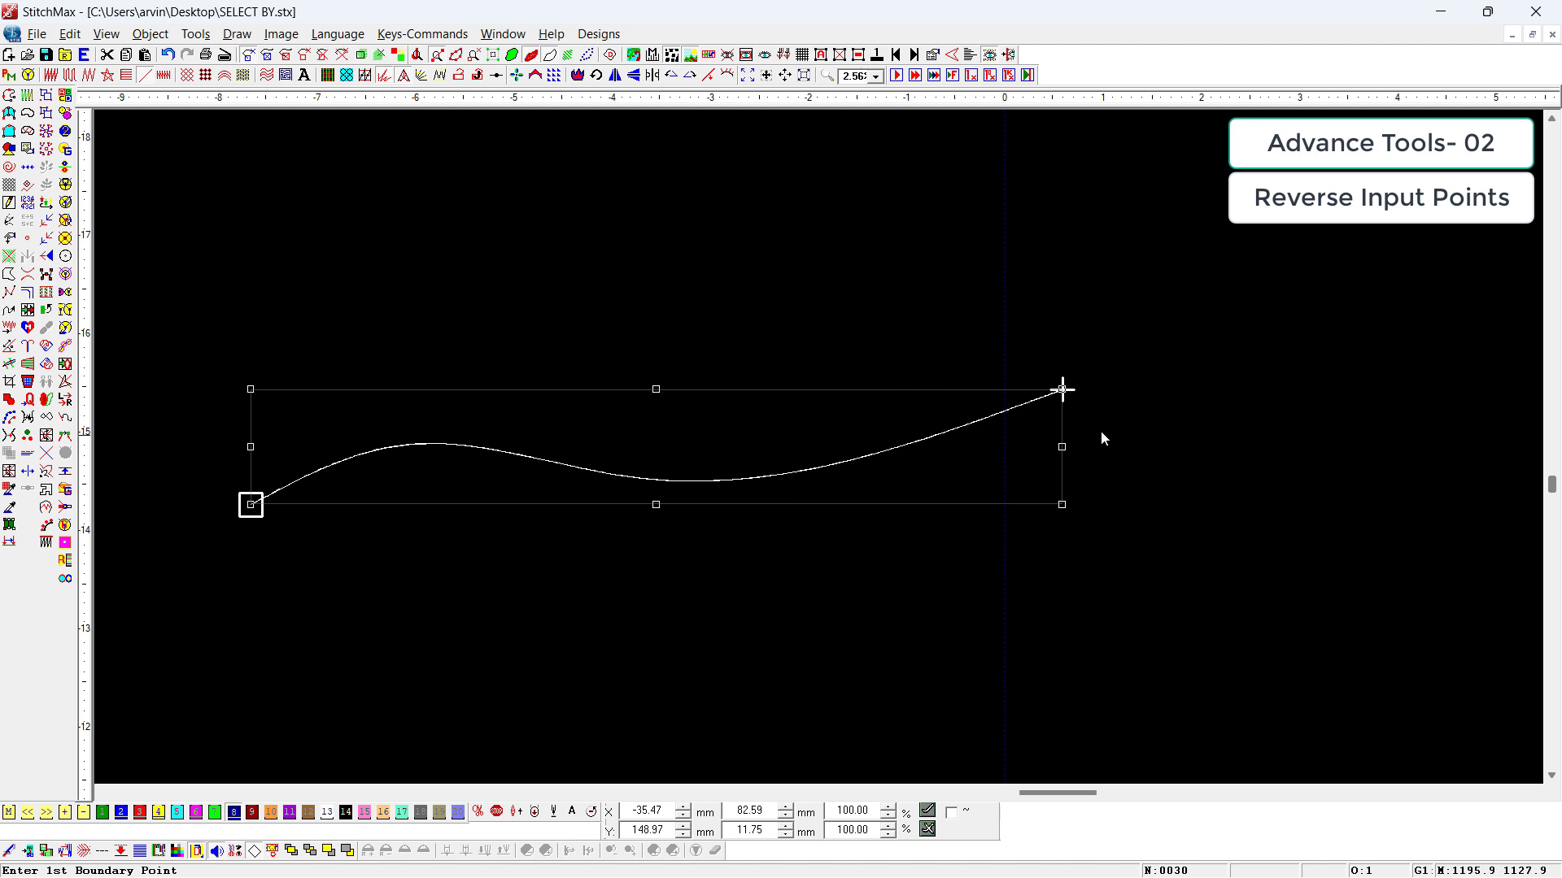
pyautogui.scroll(-1, 1001, 438)
pyautogui.moveTo(770, 450); pyautogui.dragTo(768, 403)
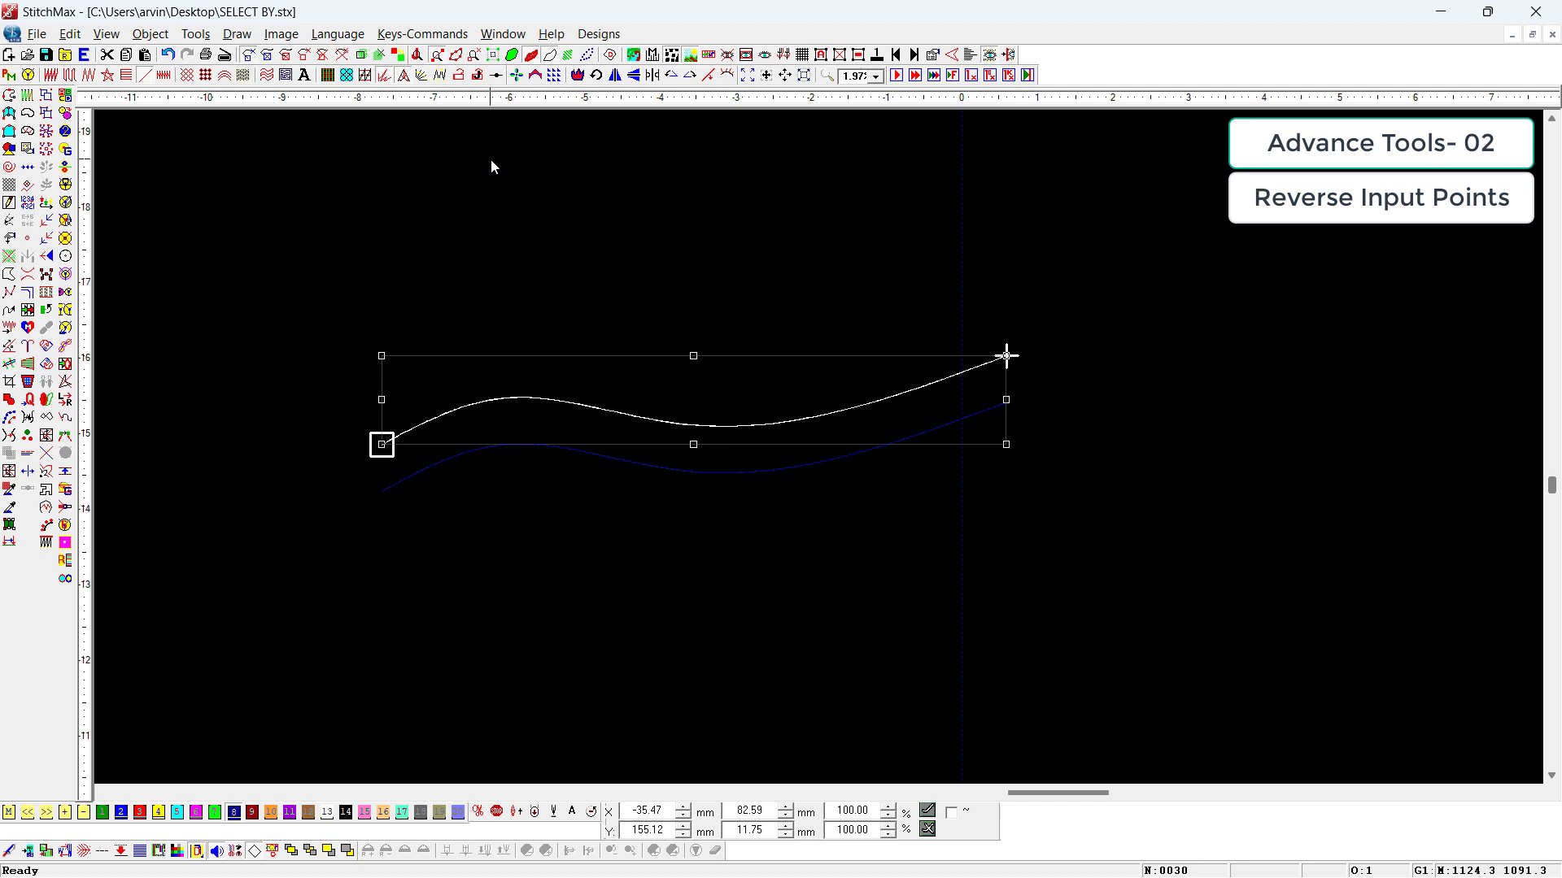
pyautogui.hotkey('ctrl', 'e')
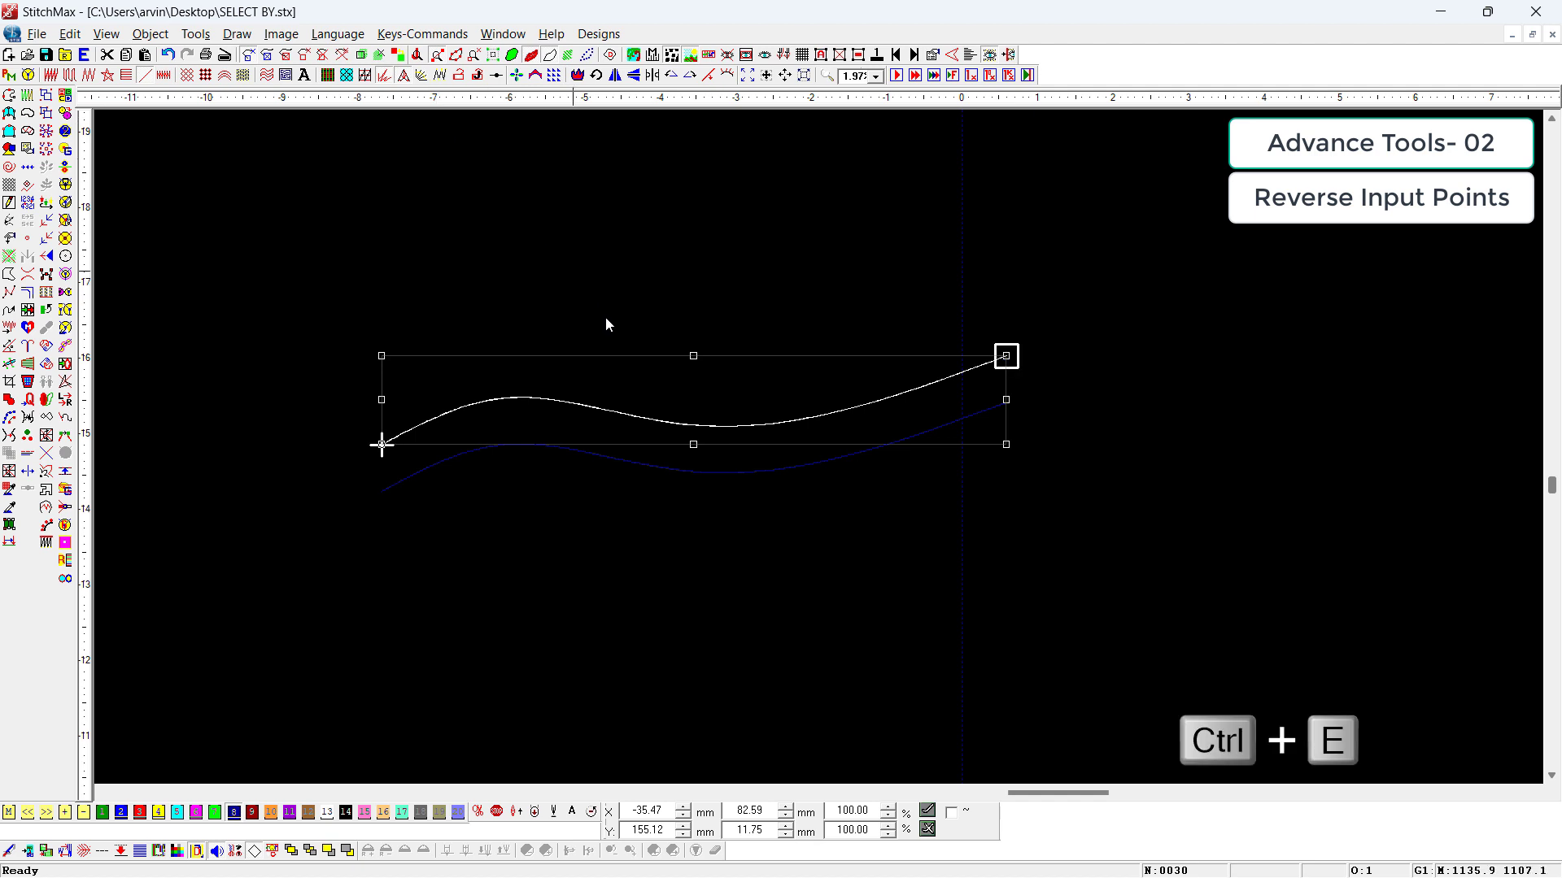
# Step: Undo the copied curve's reversal and add a reversed return pass over that wavy curve
pyautogui.hotkey('ctrl', 'z')
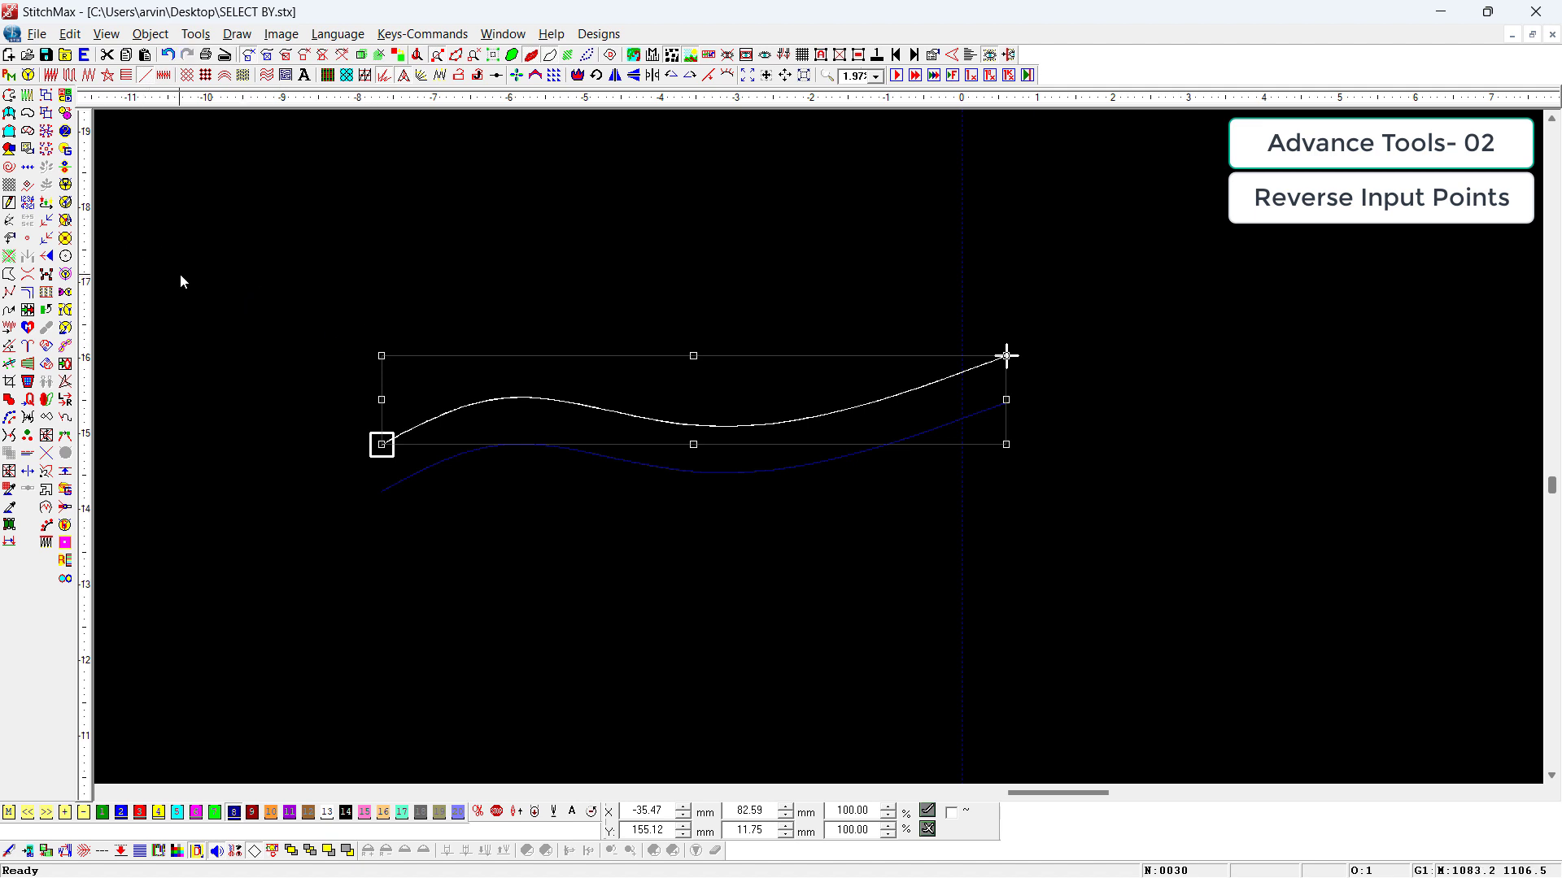
pyautogui.hotkey('ctrl', 'alt', 'e')
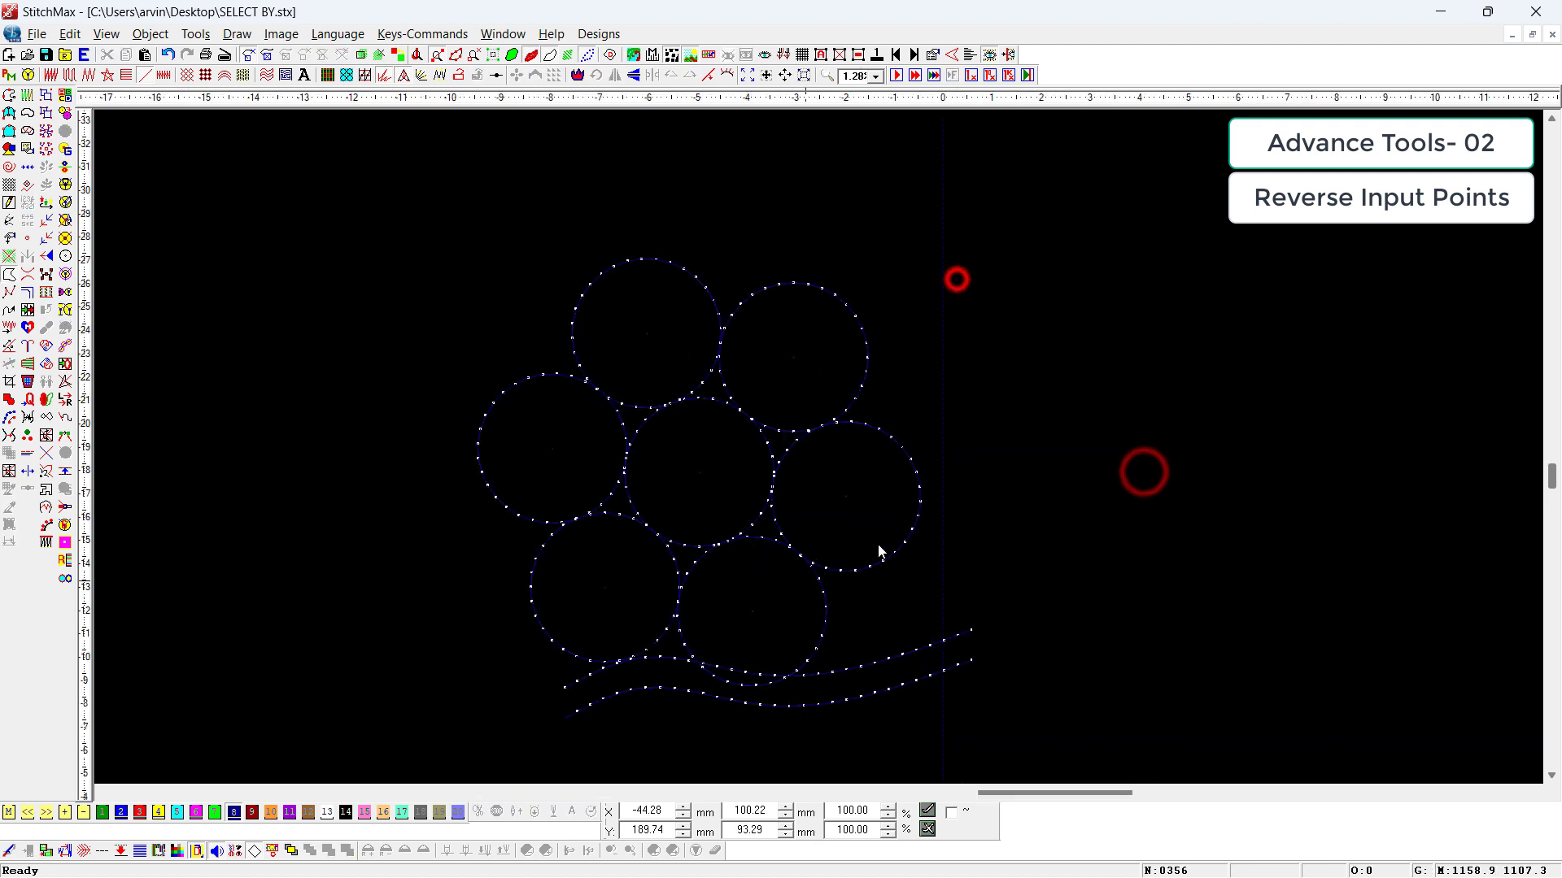
# Step: Lay out six circles touching around a centre circle, each about 30 mm in diameter, and remove both wavy curves
pyautogui.click(900, 607)
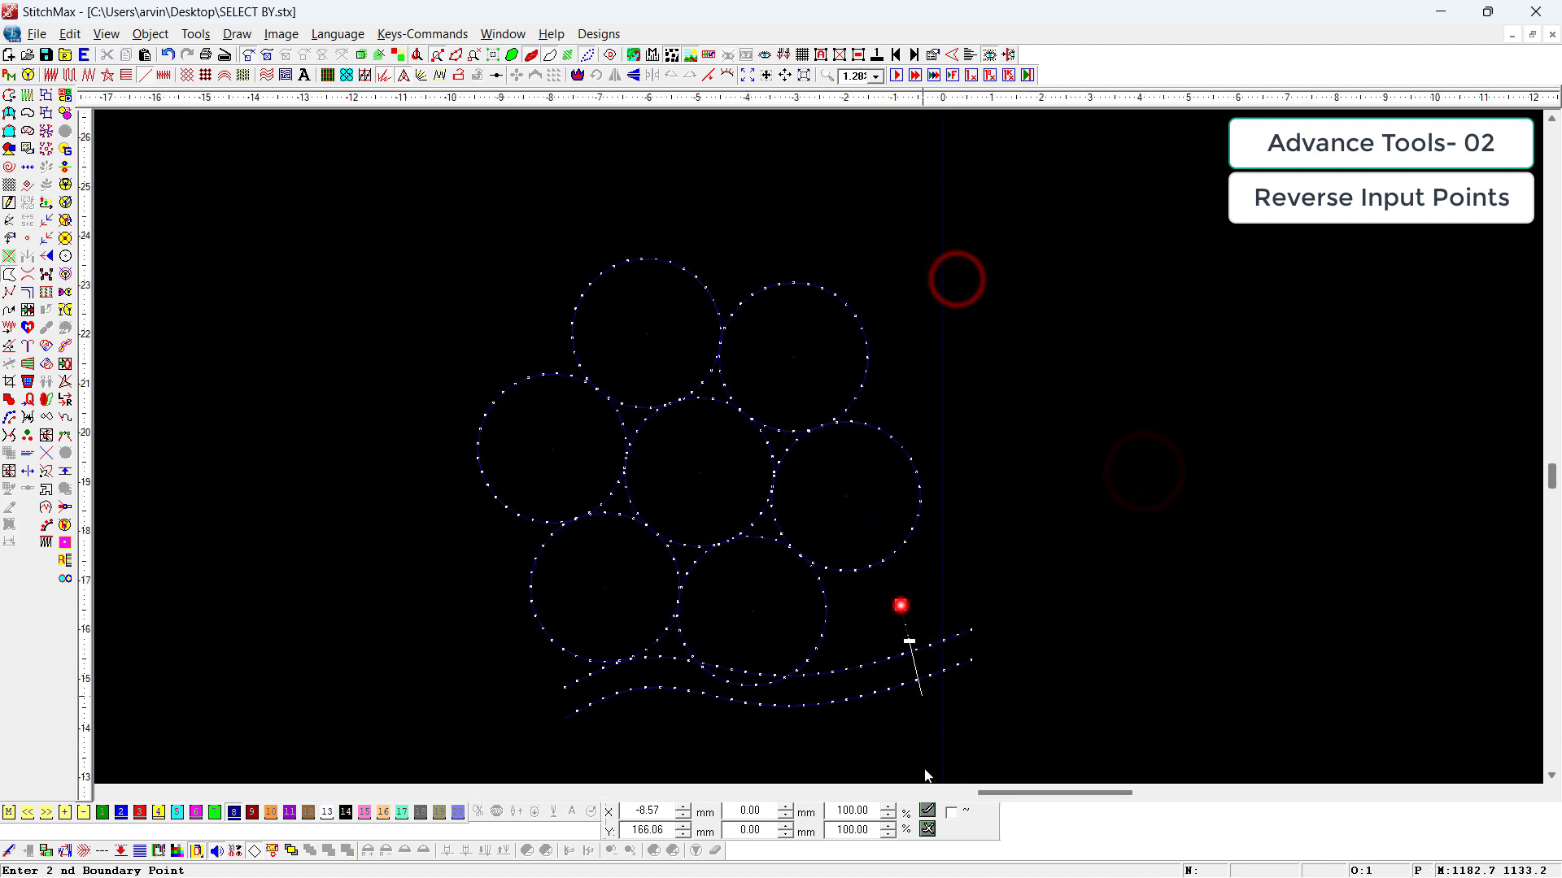
pyautogui.click(761, 505)
pyautogui.scroll(-1, 761, 505)
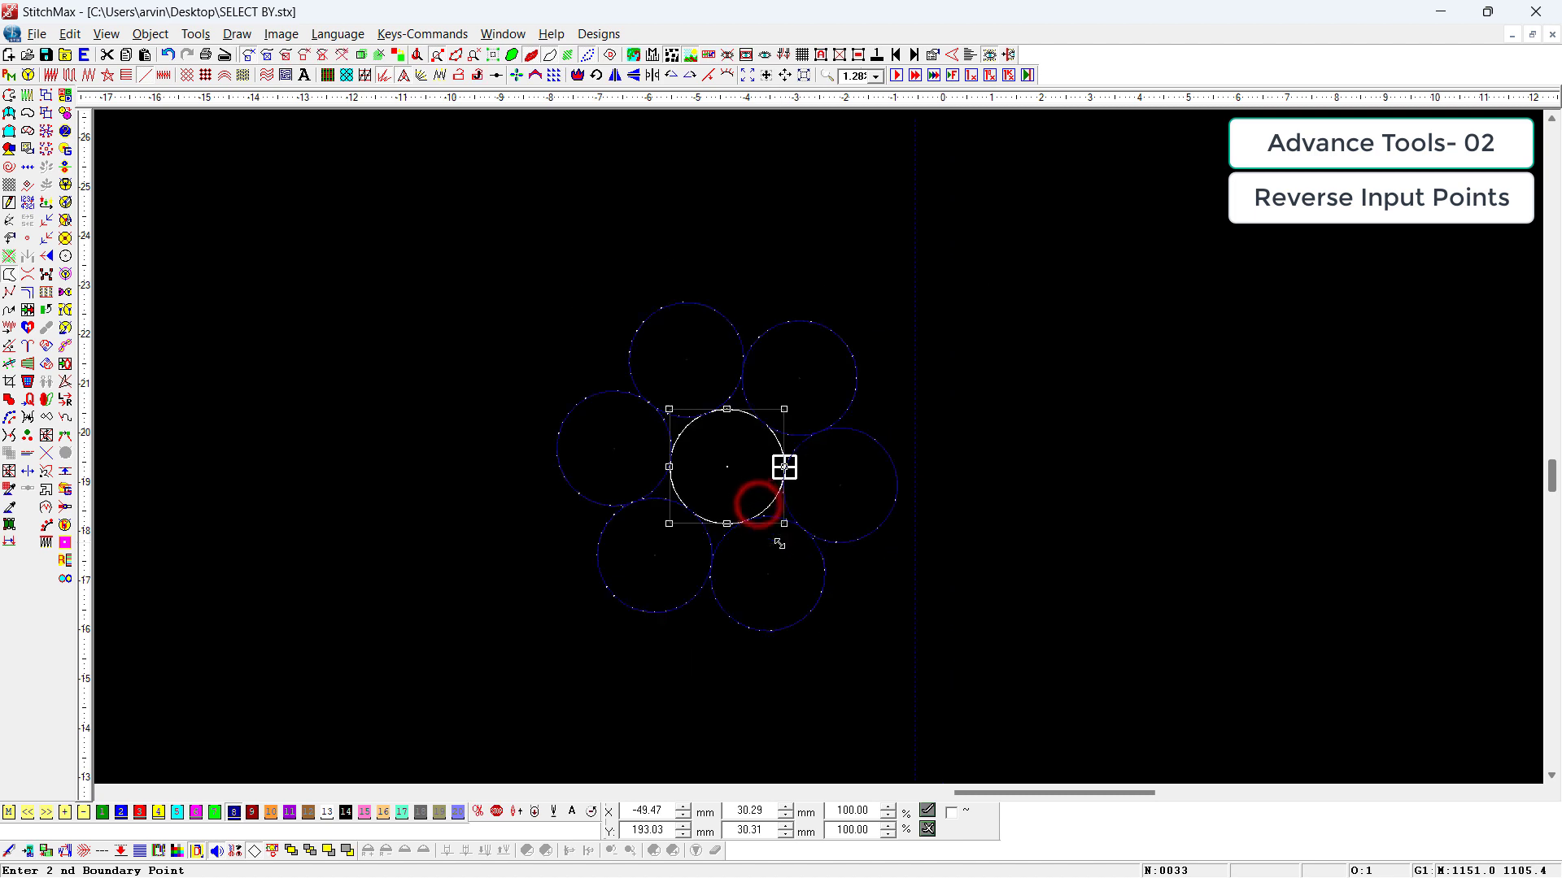
# Step: Rotate the centre circle 90 degrees clockwise to bring its start point to the circle's bottom
pyautogui.click(726, 358)
pyautogui.click(688, 353)
pyautogui.moveTo(687, 353); pyautogui.dragTo(759, 667)
pyautogui.click(806, 457)
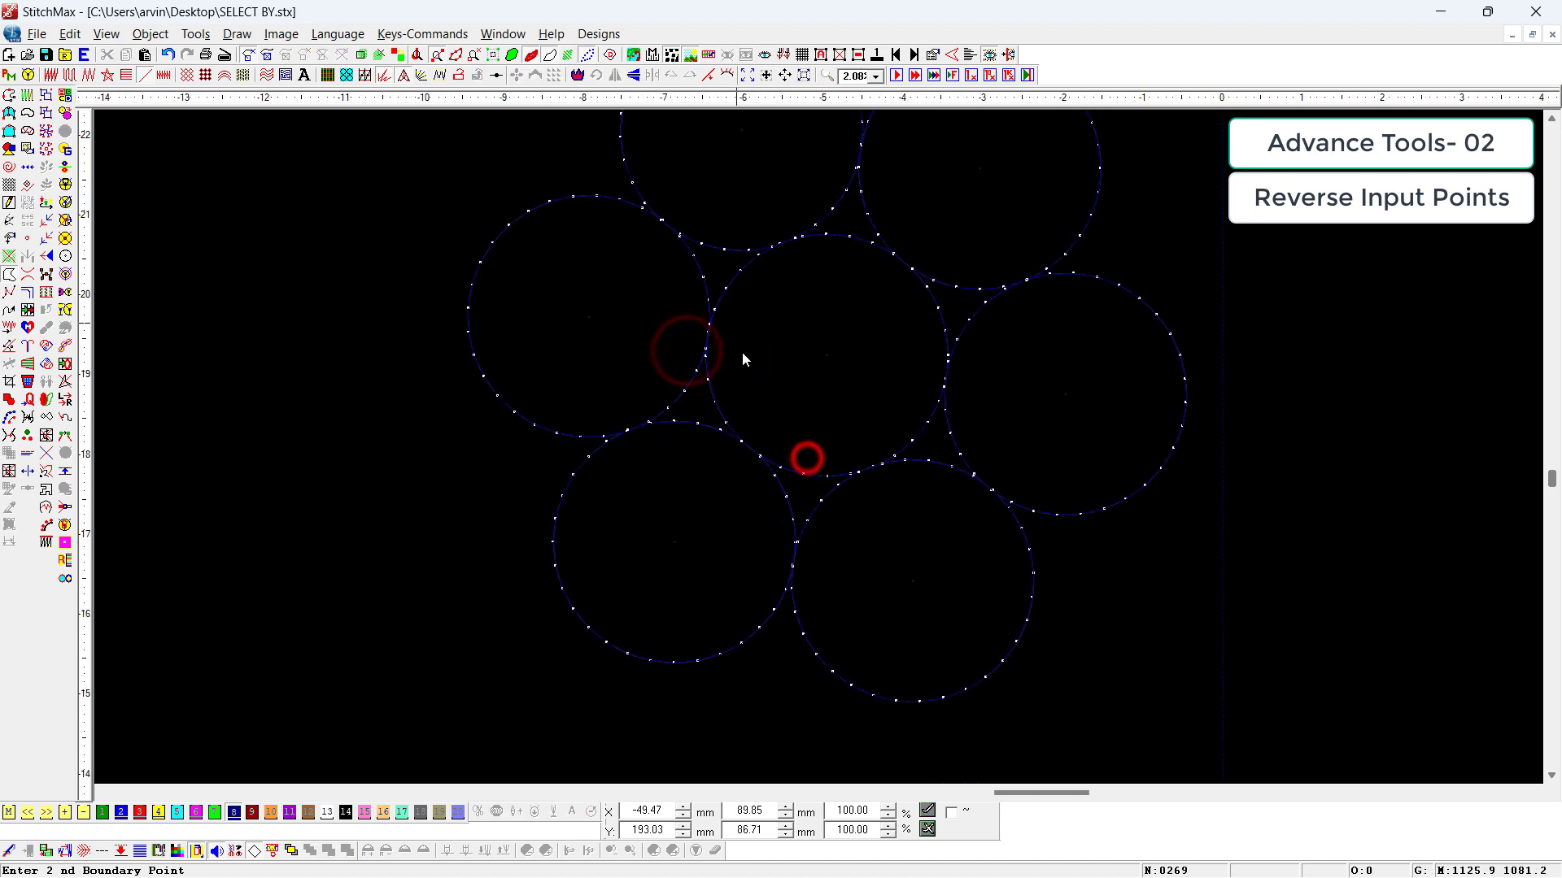
pyautogui.click(819, 481)
pyautogui.click(689, 76)
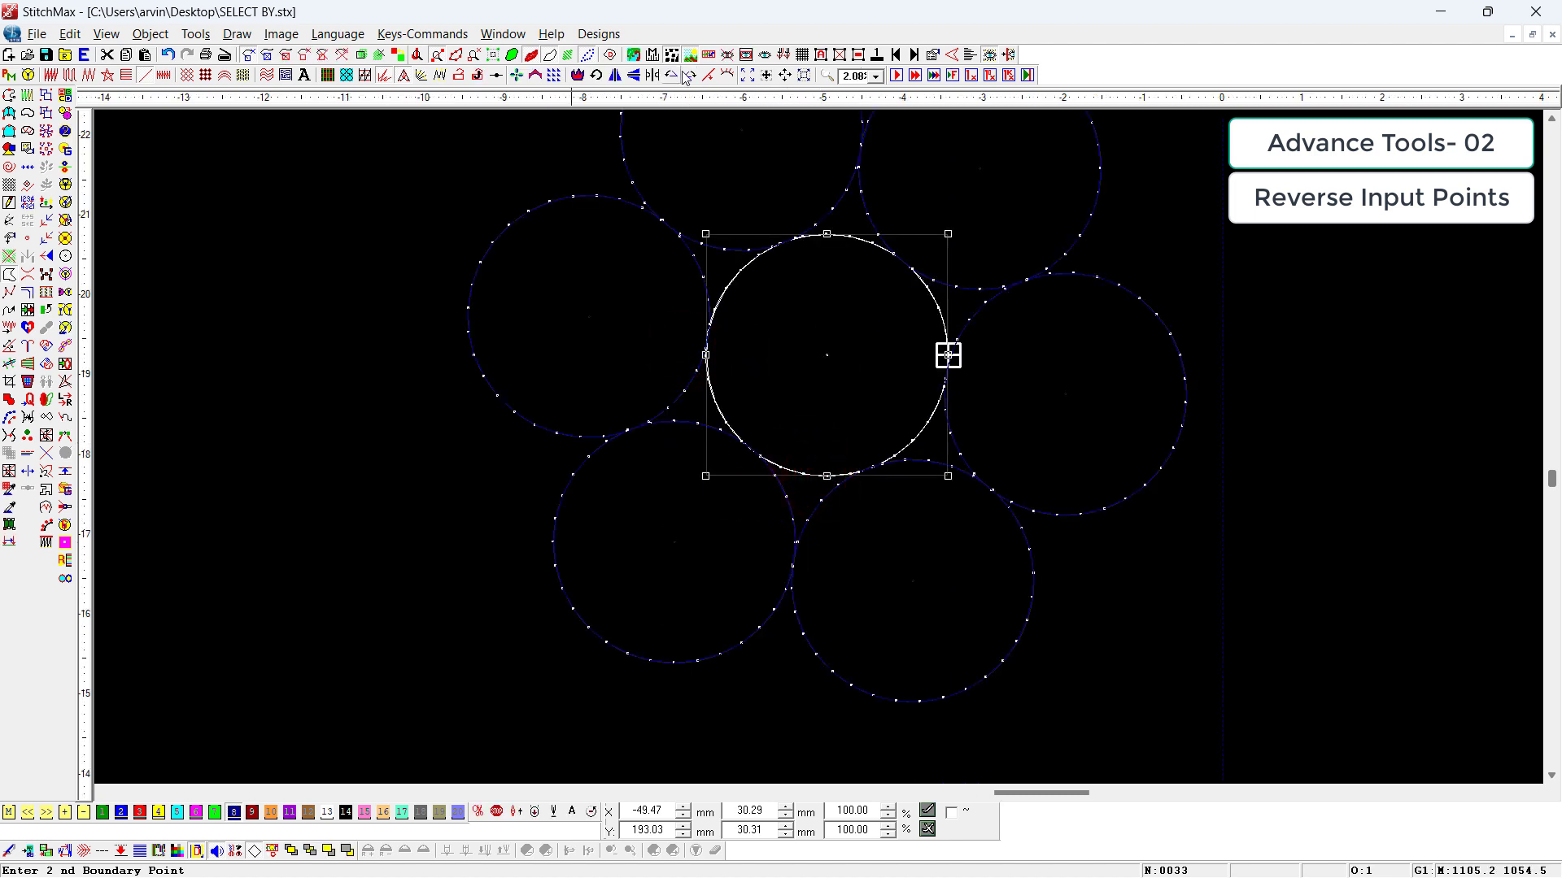
pyautogui.click(850, 366)
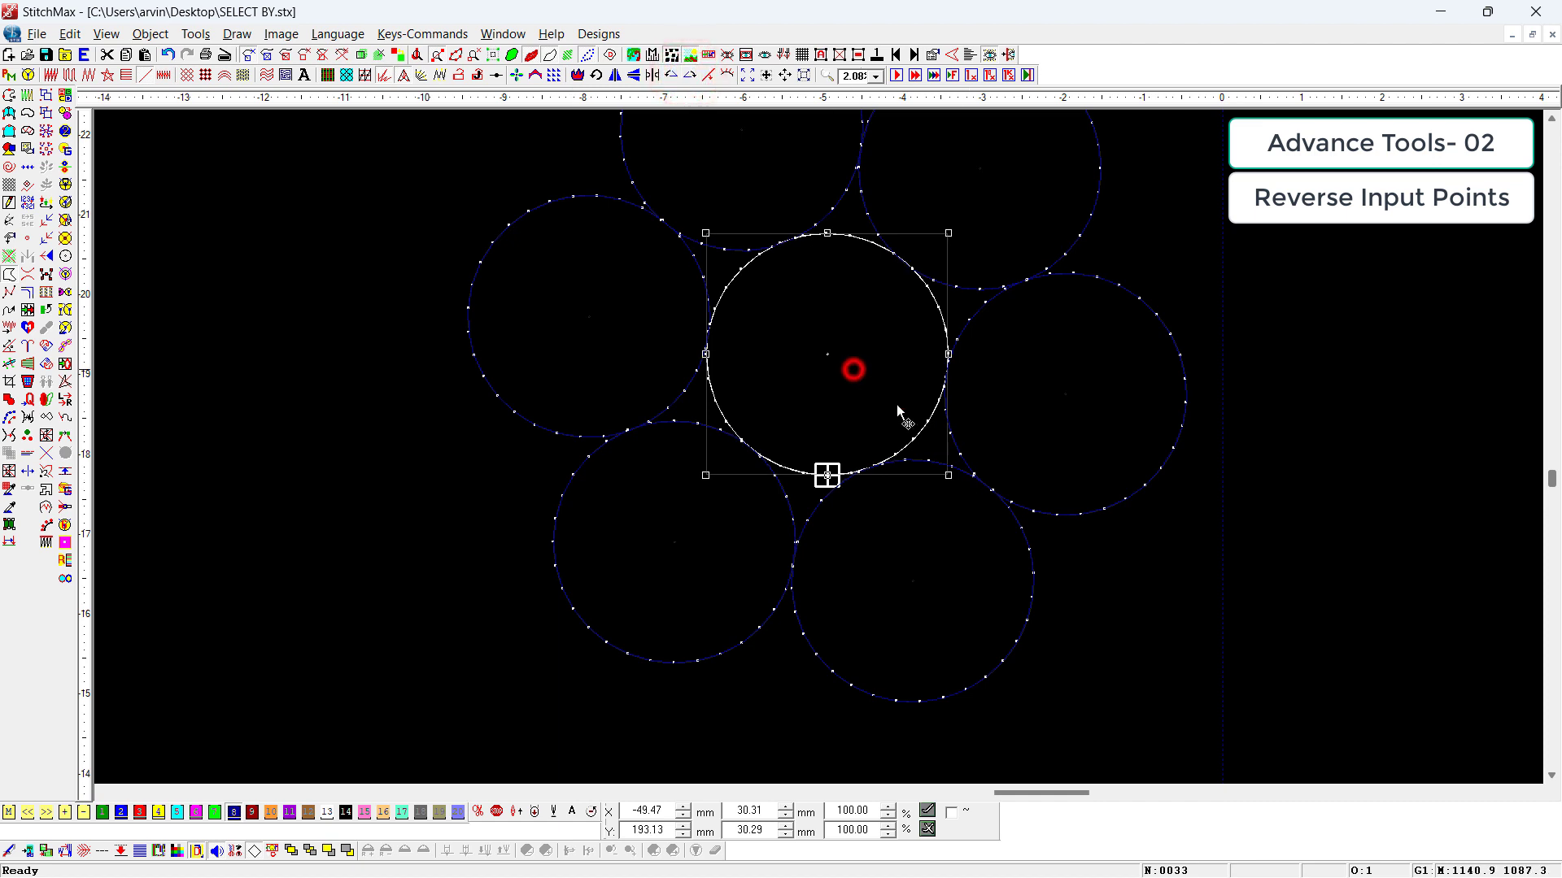
# Step: Turn the outer circles so that each one's start point faces the centre circle
pyautogui.click(908, 414)
pyautogui.moveTo(946, 476); pyautogui.dragTo(933, 488)
pyautogui.scroll(-2, 1122, 642)
pyautogui.click(1132, 636)
pyautogui.moveTo(771, 323); pyautogui.dragTo(801, 501)
pyautogui.click(889, 666)
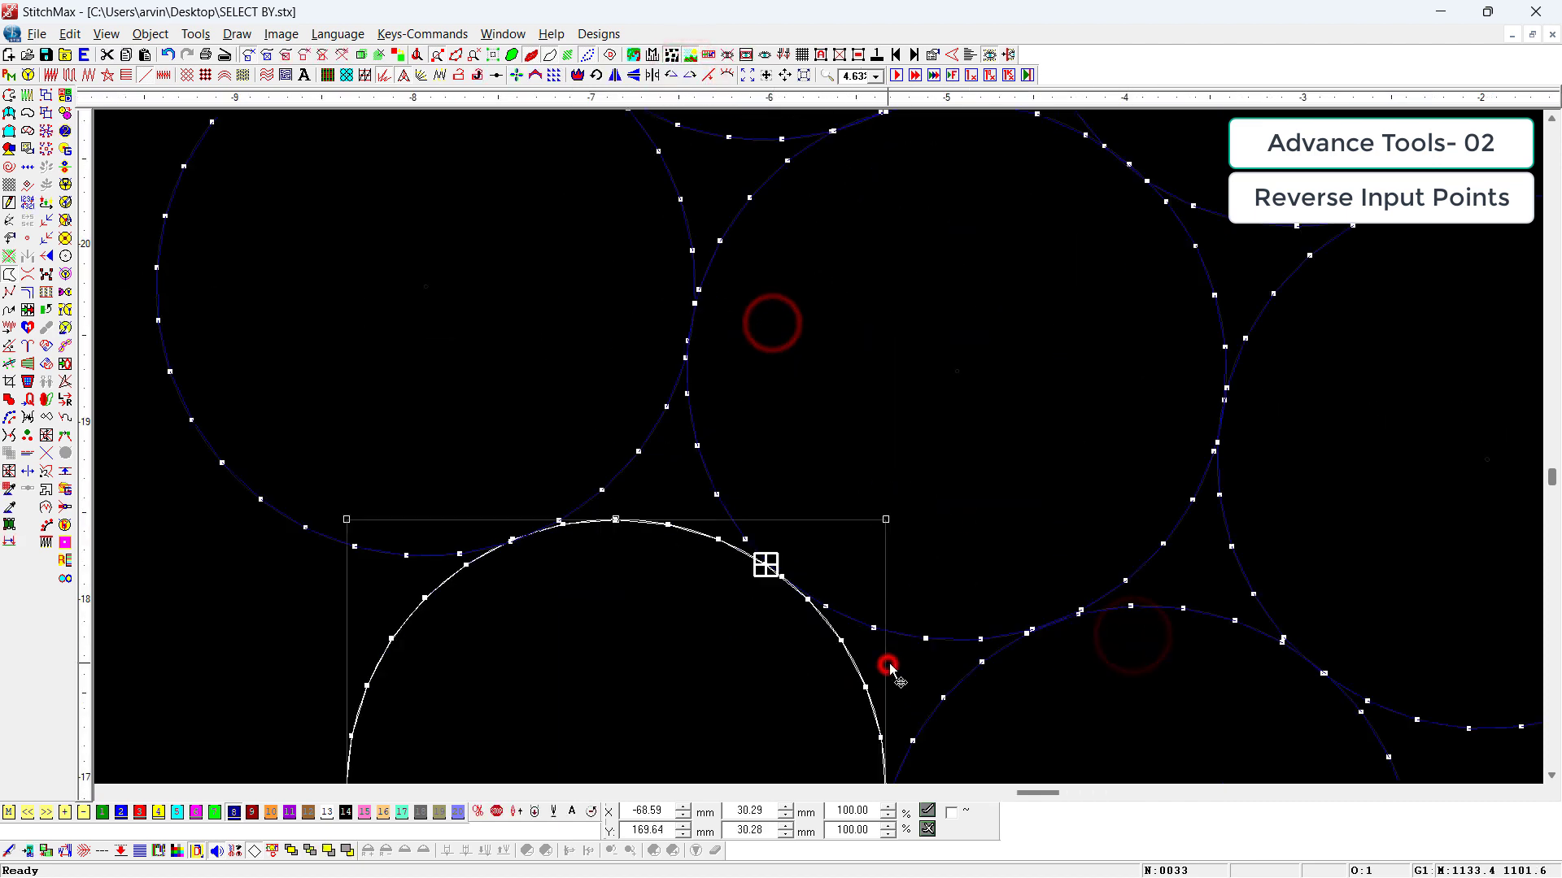
pyautogui.click(913, 641)
pyautogui.scroll(-2, 911, 640)
pyautogui.scroll(-1, 911, 637)
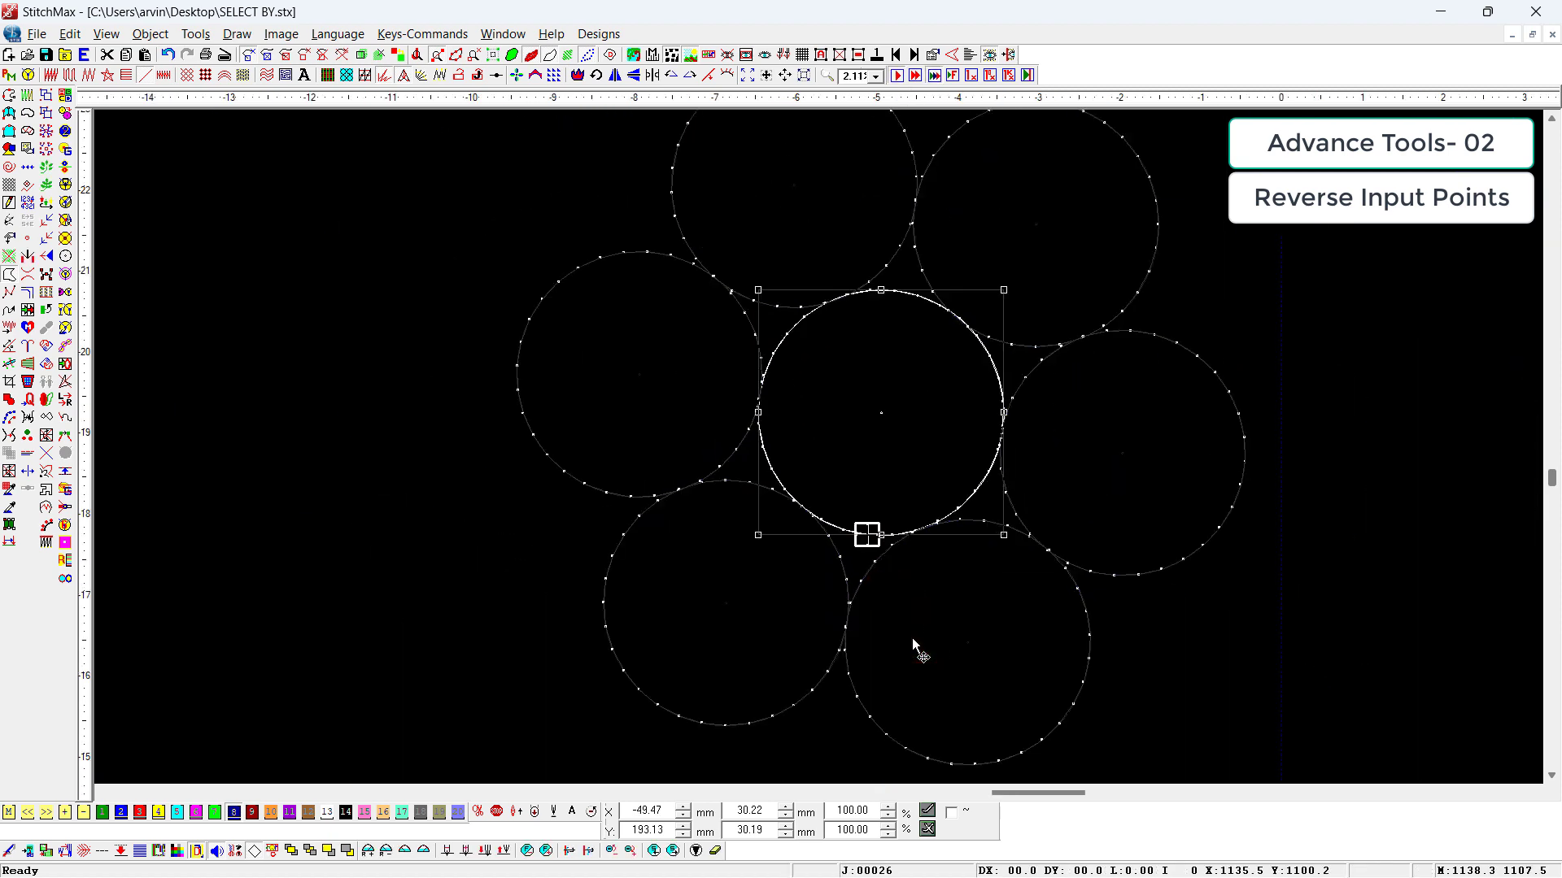
# Step: Cut the lower-left circle and paste it into the sewing sequence at the adjoining stitch of the centre circle
pyautogui.hotkey('ctrl', 'x')
pyautogui.click(805, 575)
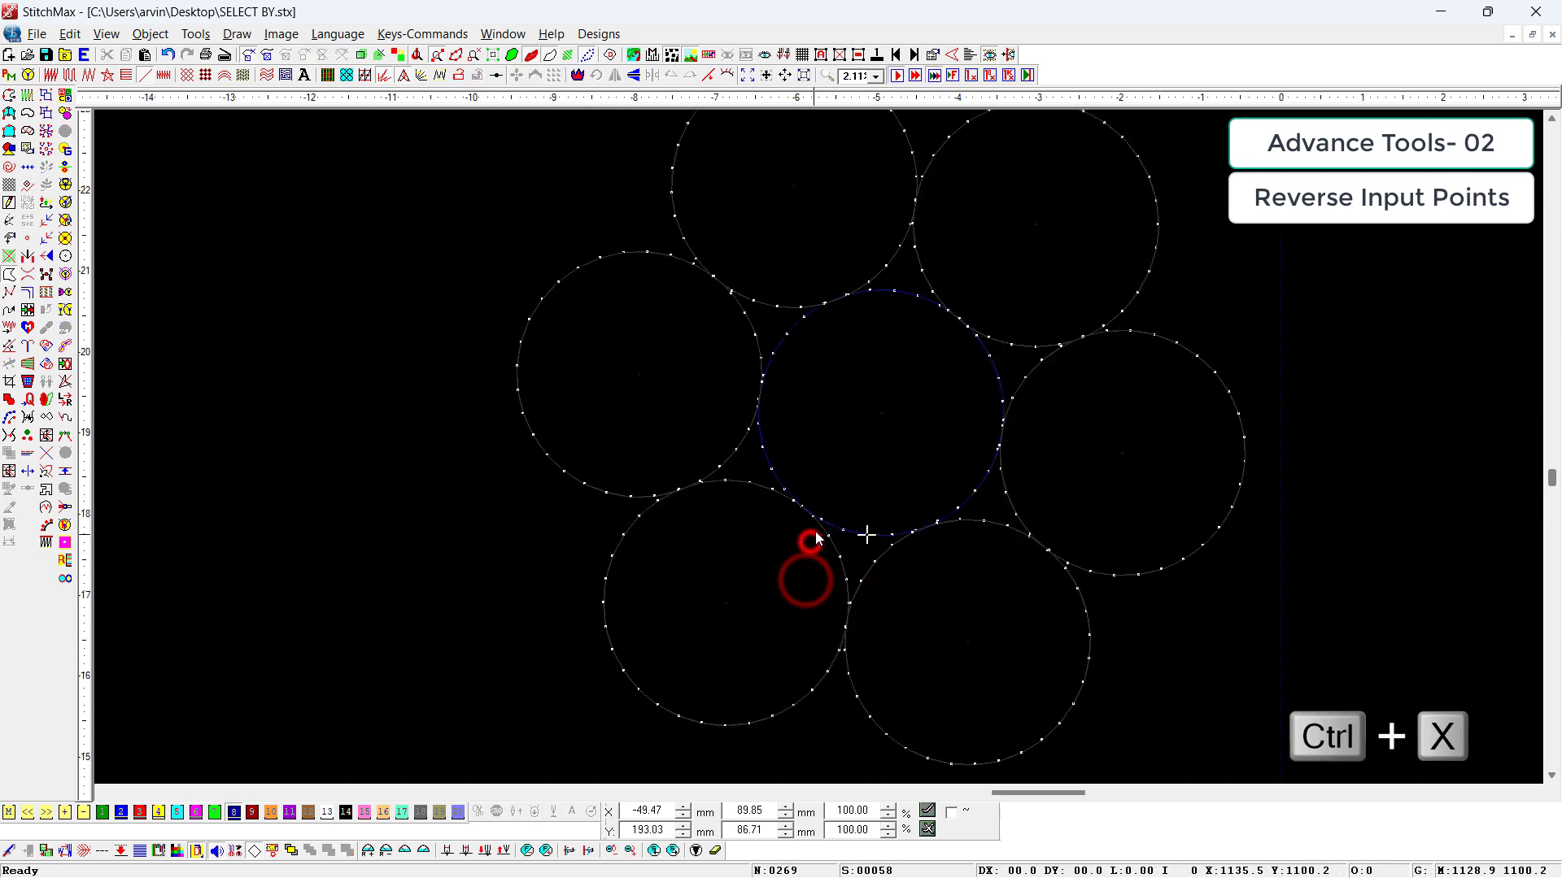
pyautogui.click(814, 531)
pyautogui.scroll(5, 812, 537)
pyautogui.hotkey('ctrl', 'x')
pyautogui.click(885, 474)
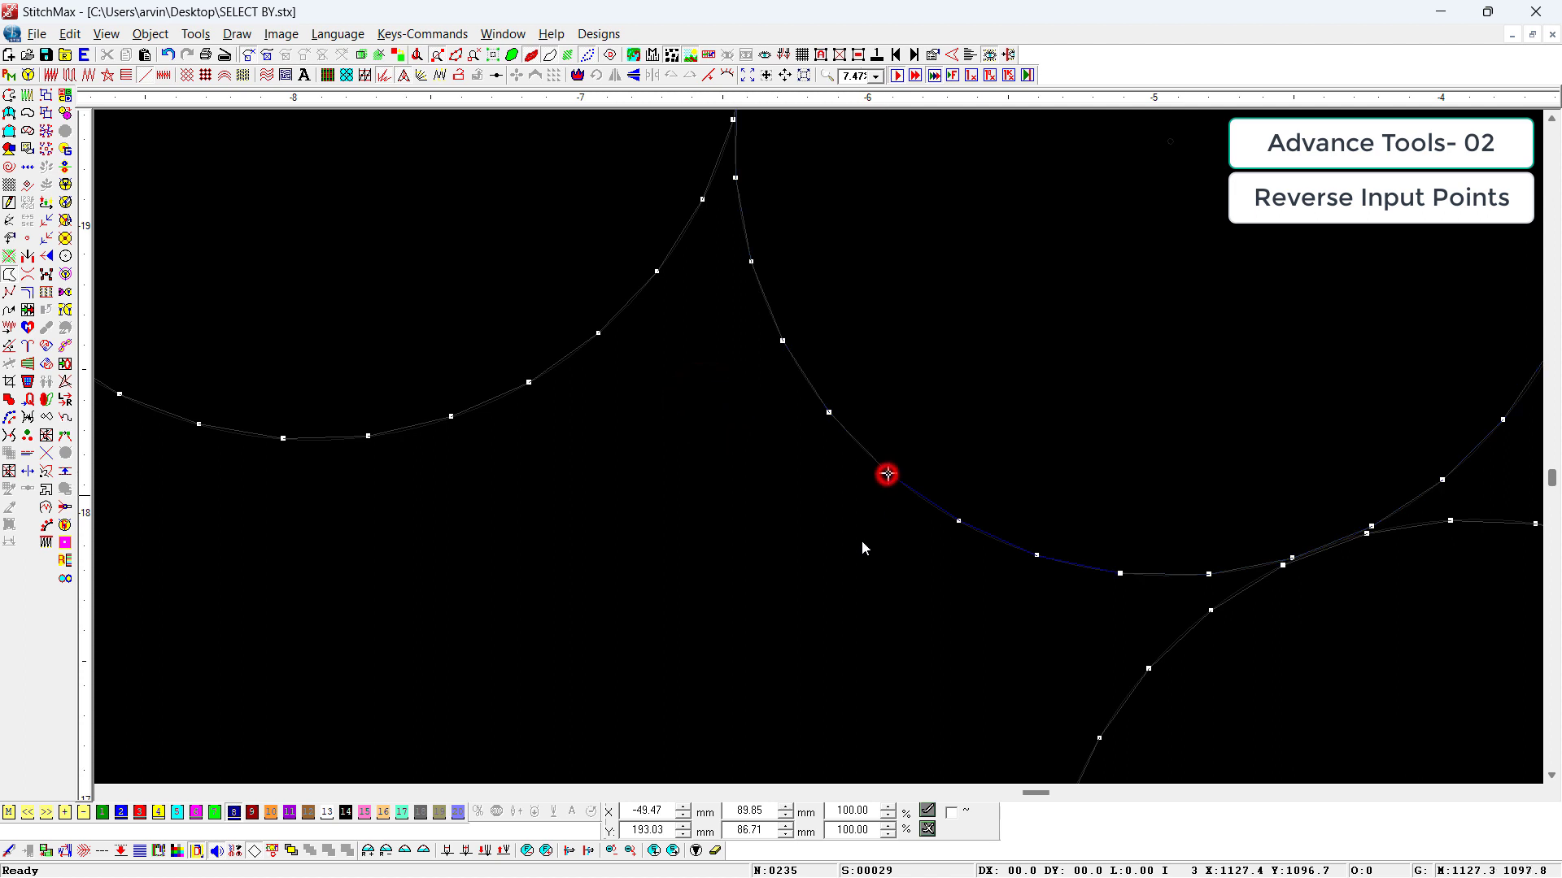
pyautogui.hotkey('ctrl', 'v')
pyautogui.scroll(-2, 870, 524)
# Step: Move the left and upper-left circles into the sewing sequence at the centre circle stitches they touch
pyautogui.click(751, 282)
pyautogui.scroll(-1, 751, 285)
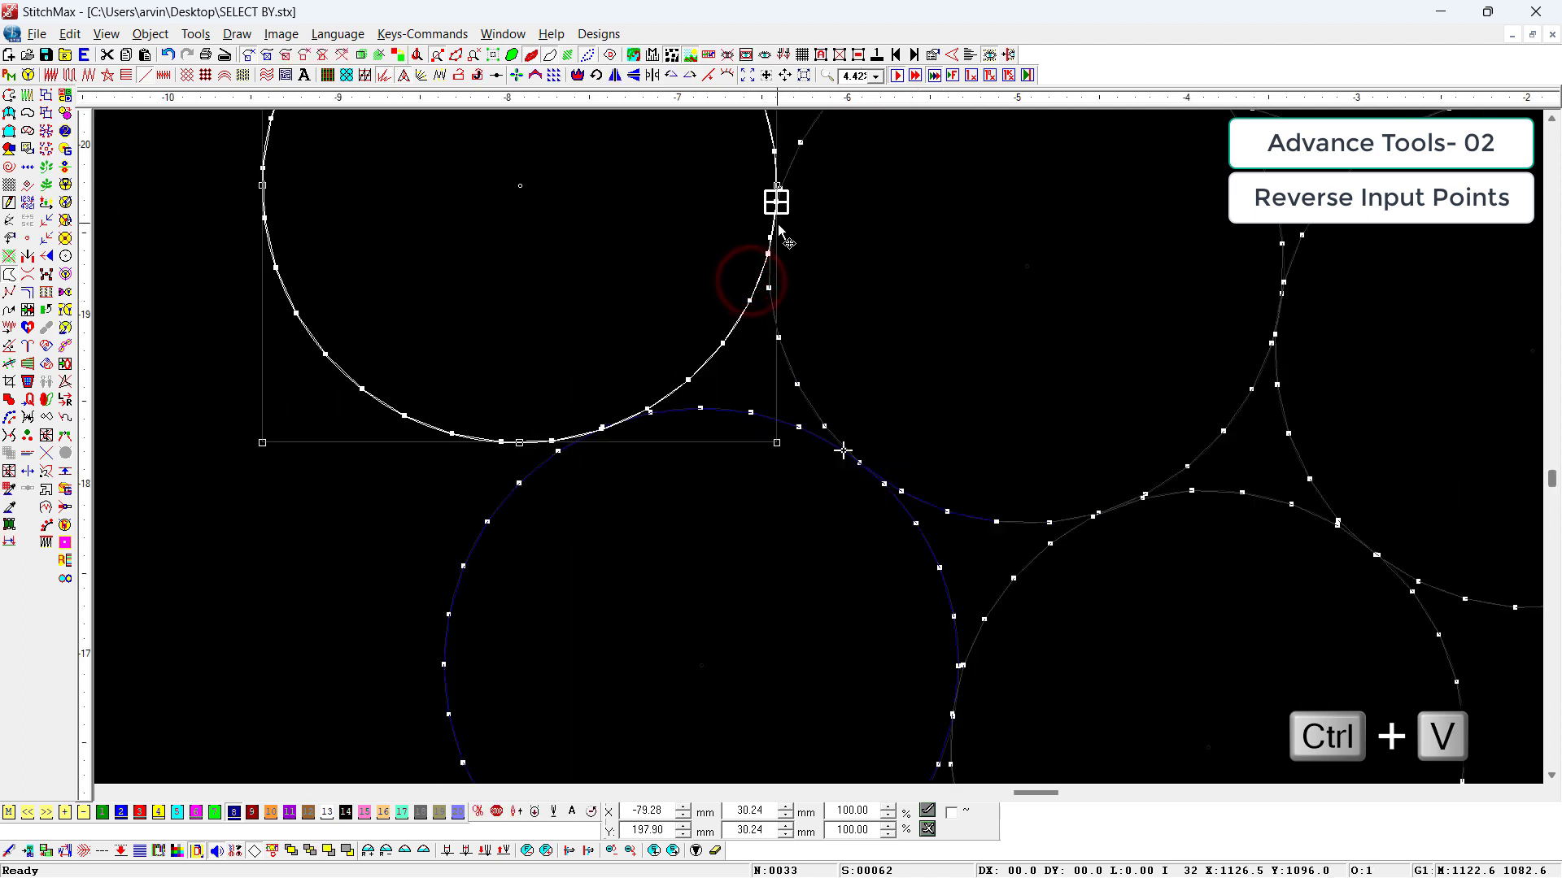
pyautogui.click(773, 234)
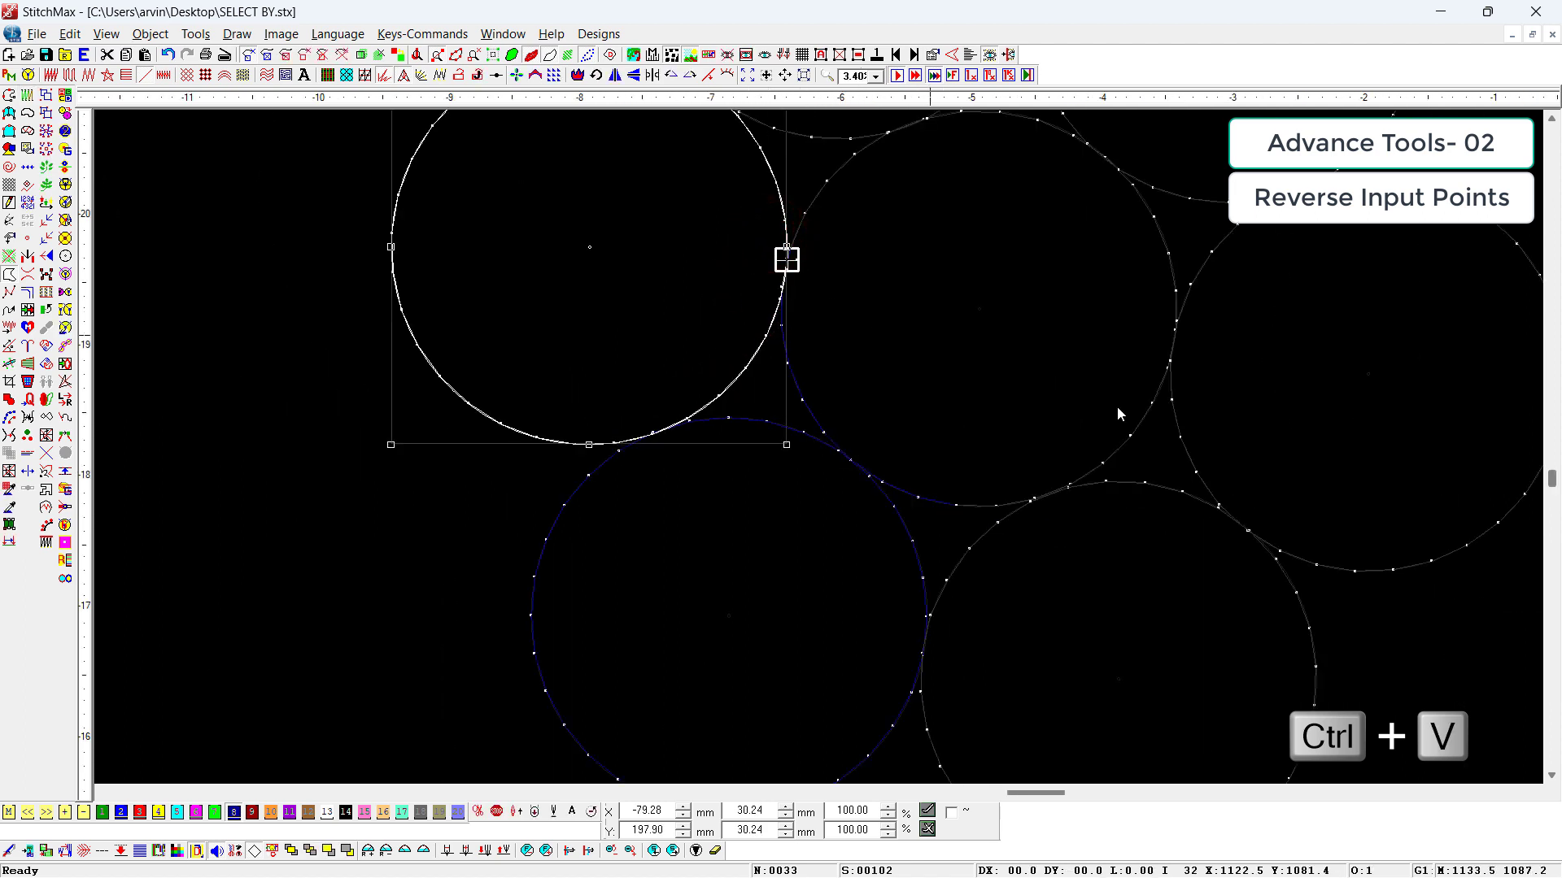
pyautogui.click(869, 150)
pyautogui.scroll(-1, 872, 150)
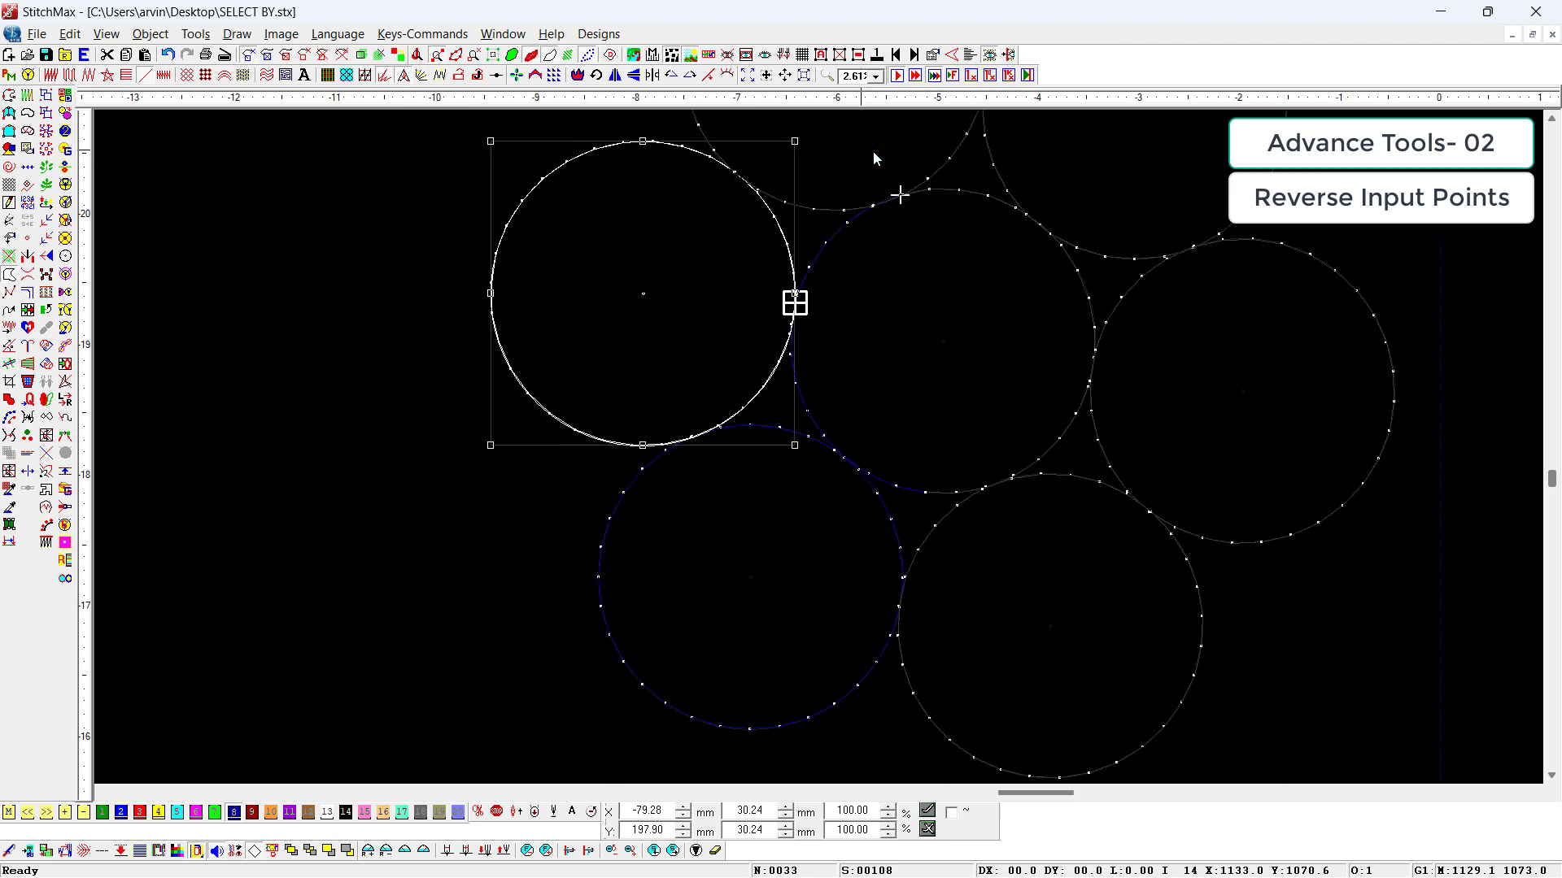
pyautogui.click(944, 167)
# Step: Move the upper-right, right and lower-right circles into the sewing sequence at their contact stitches on the centre circle
pyautogui.click(1013, 214)
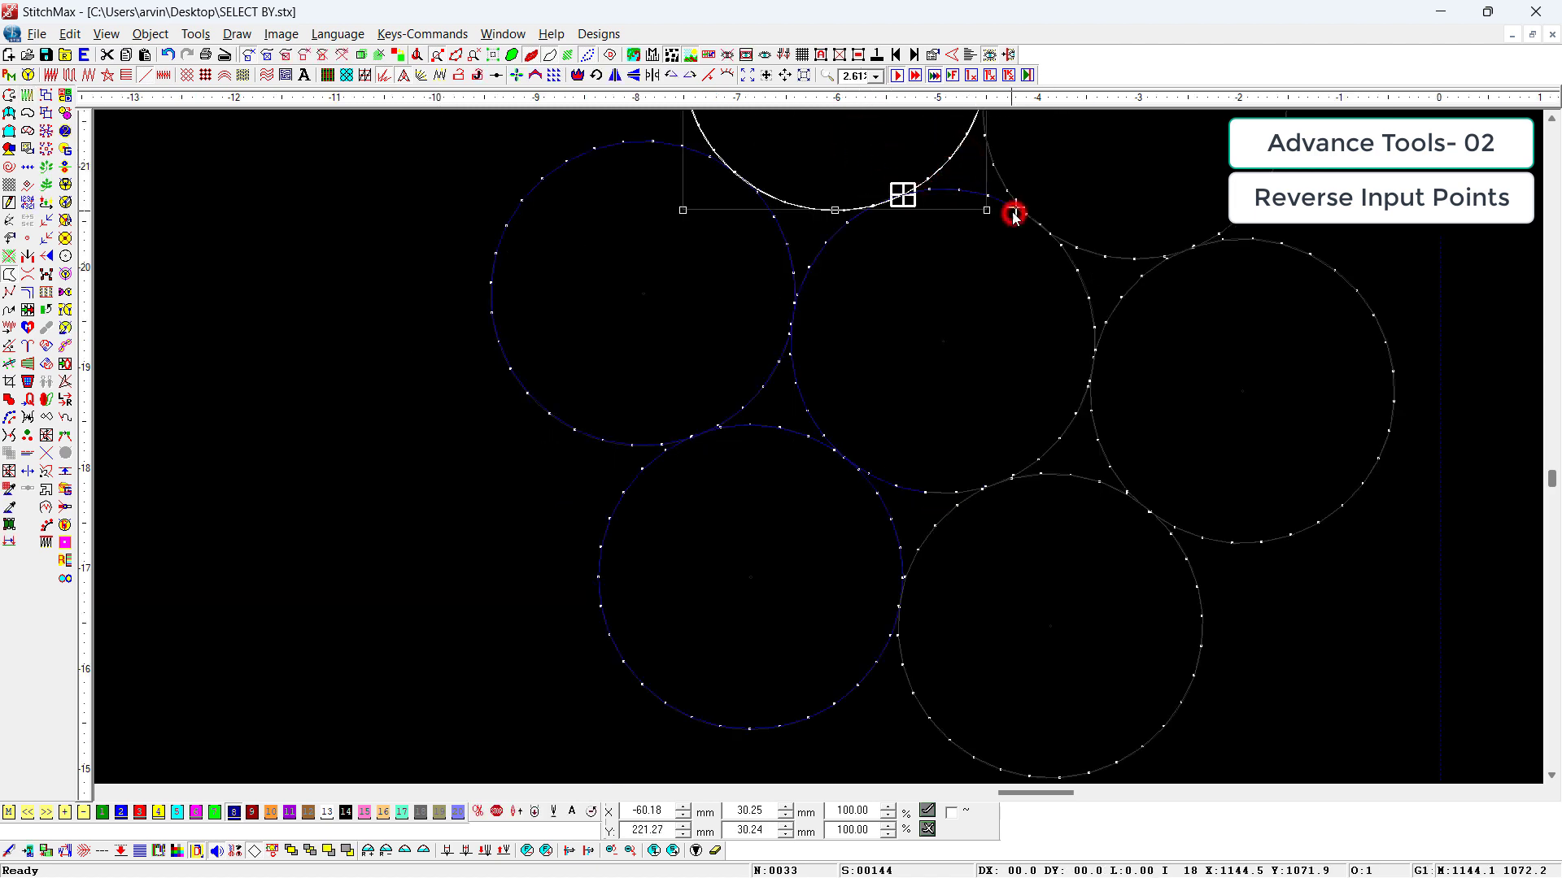
pyautogui.click(1061, 237)
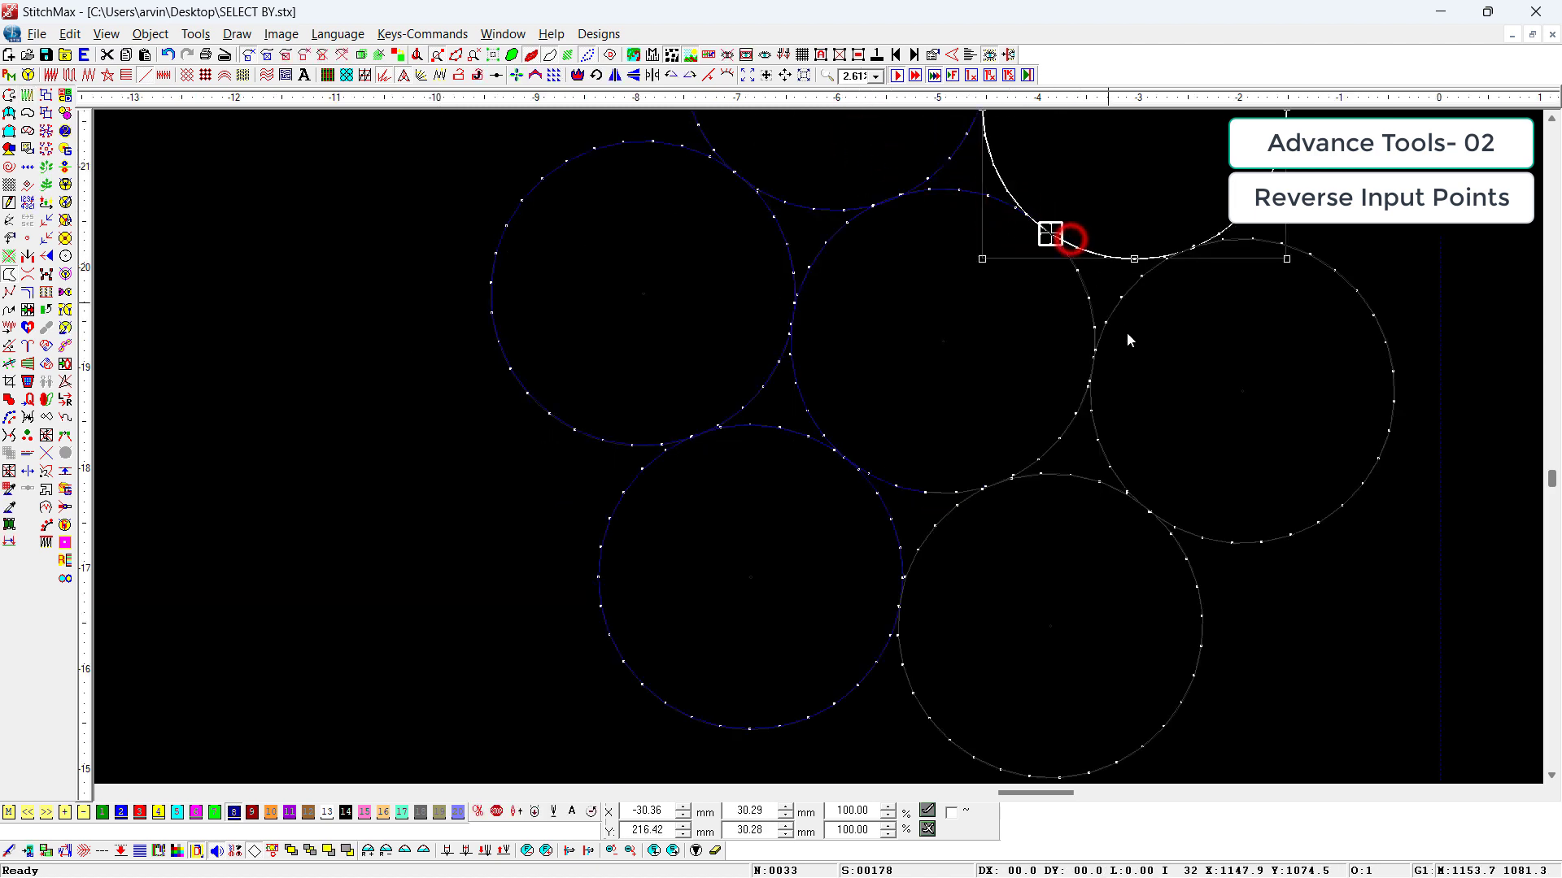
pyautogui.click(1089, 385)
pyautogui.click(1115, 444)
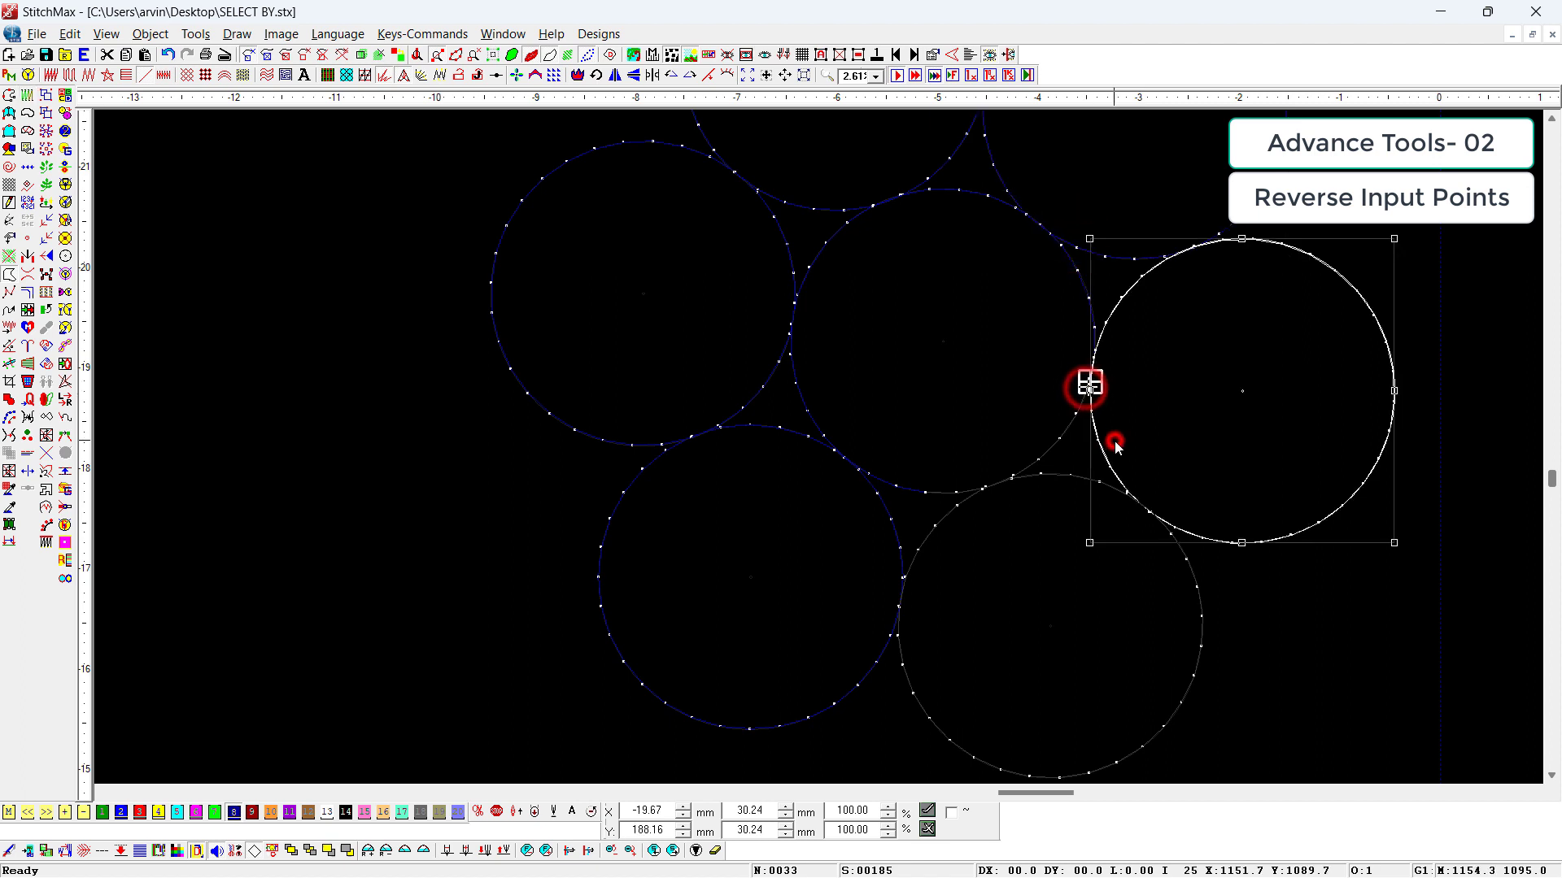
pyautogui.click(1012, 474)
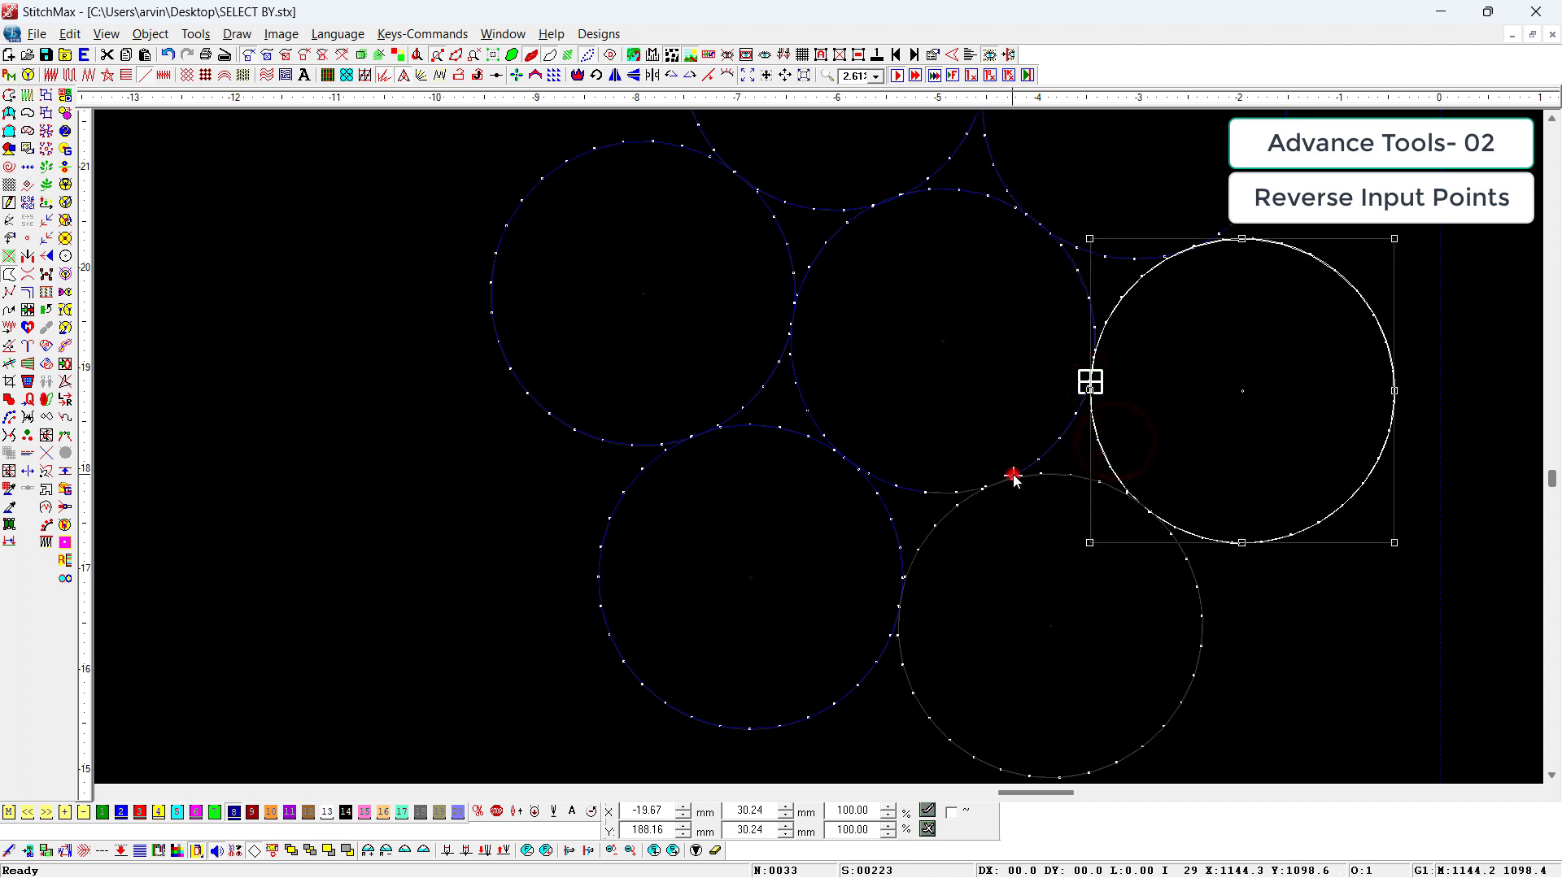
pyautogui.click(969, 516)
pyautogui.scroll(-2, 1382, 540)
# Step: Travel through the stitches into the lower-left circle to examine its sewing direction
pyautogui.click(1382, 536)
pyautogui.moveTo(1048, 282); pyautogui.dragTo(745, 675)
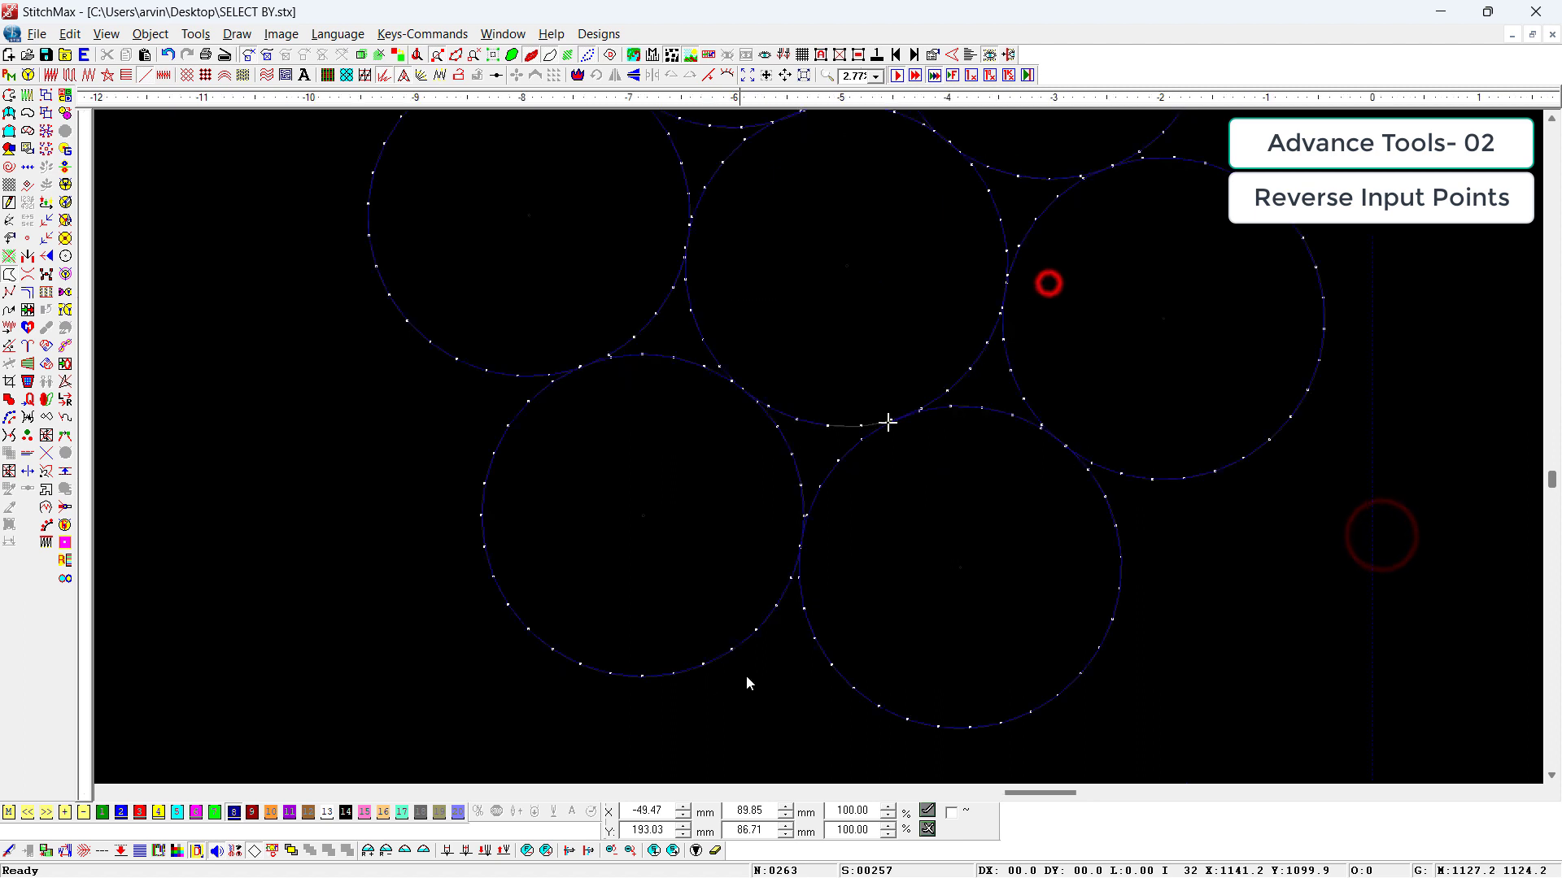
pyautogui.scroll(-1, 745, 675)
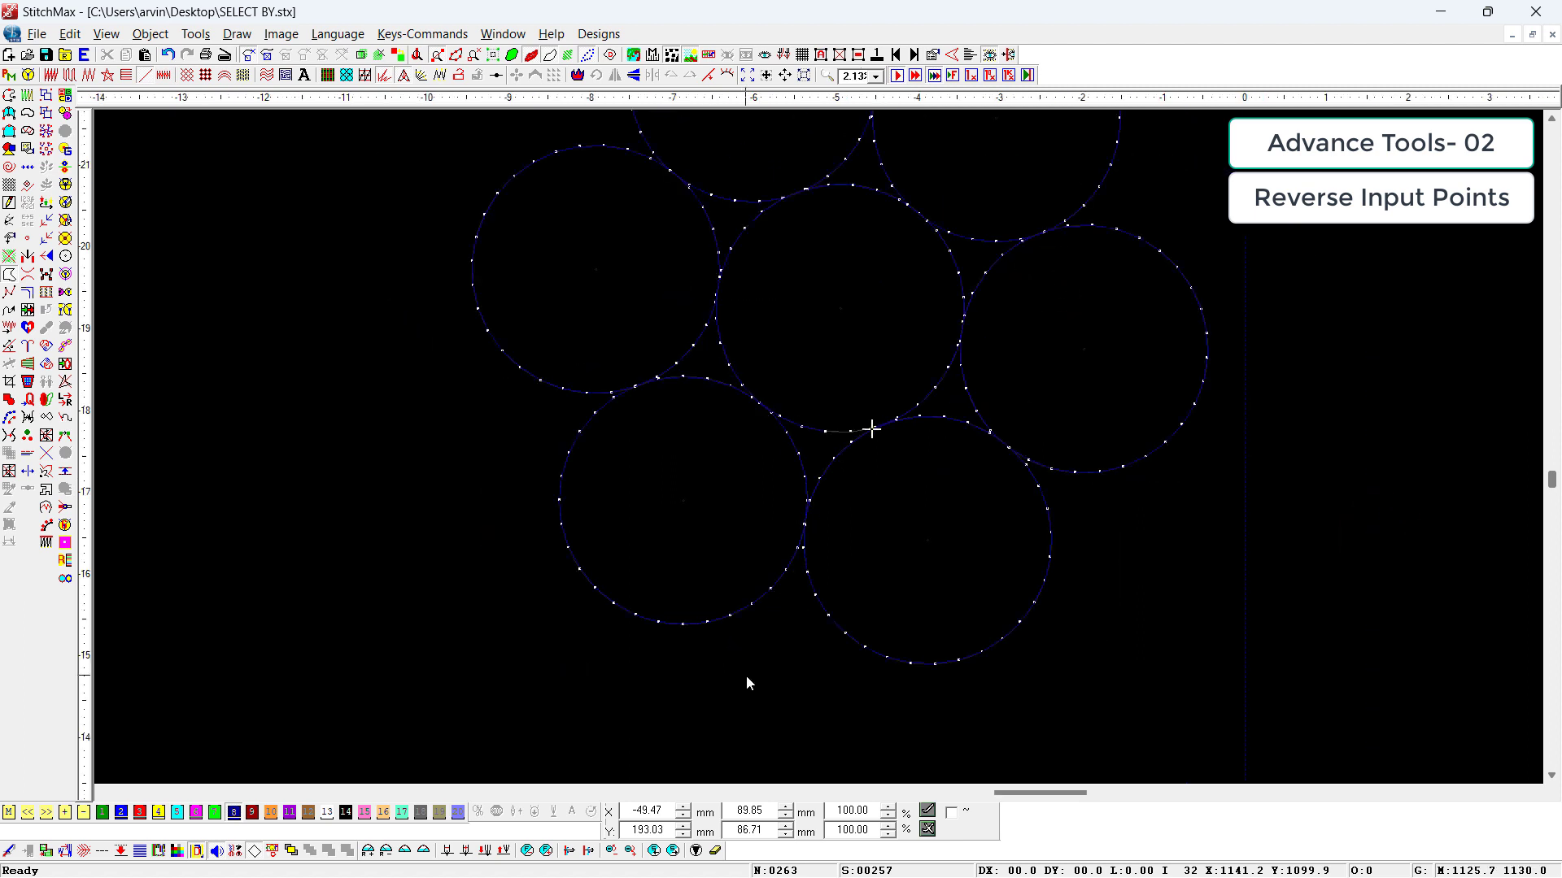
pyautogui.hotkey('ctrl', '4')
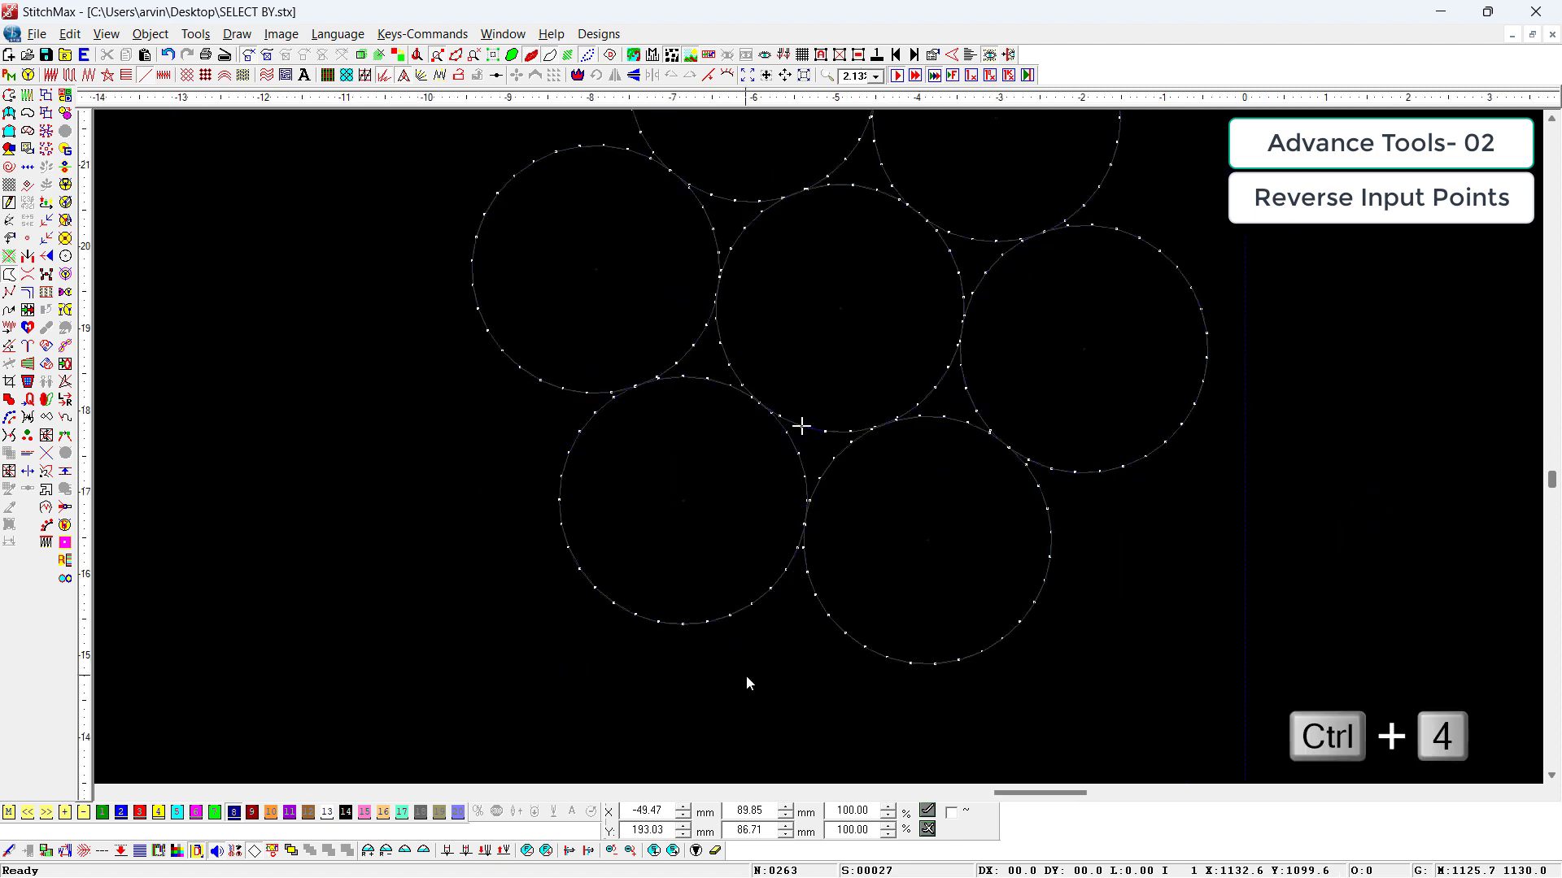
pyautogui.press('Right')
pyautogui.press('Right')
pyautogui.press('Right')
pyautogui.press('Right')
pyautogui.scroll(-2, 745, 675)
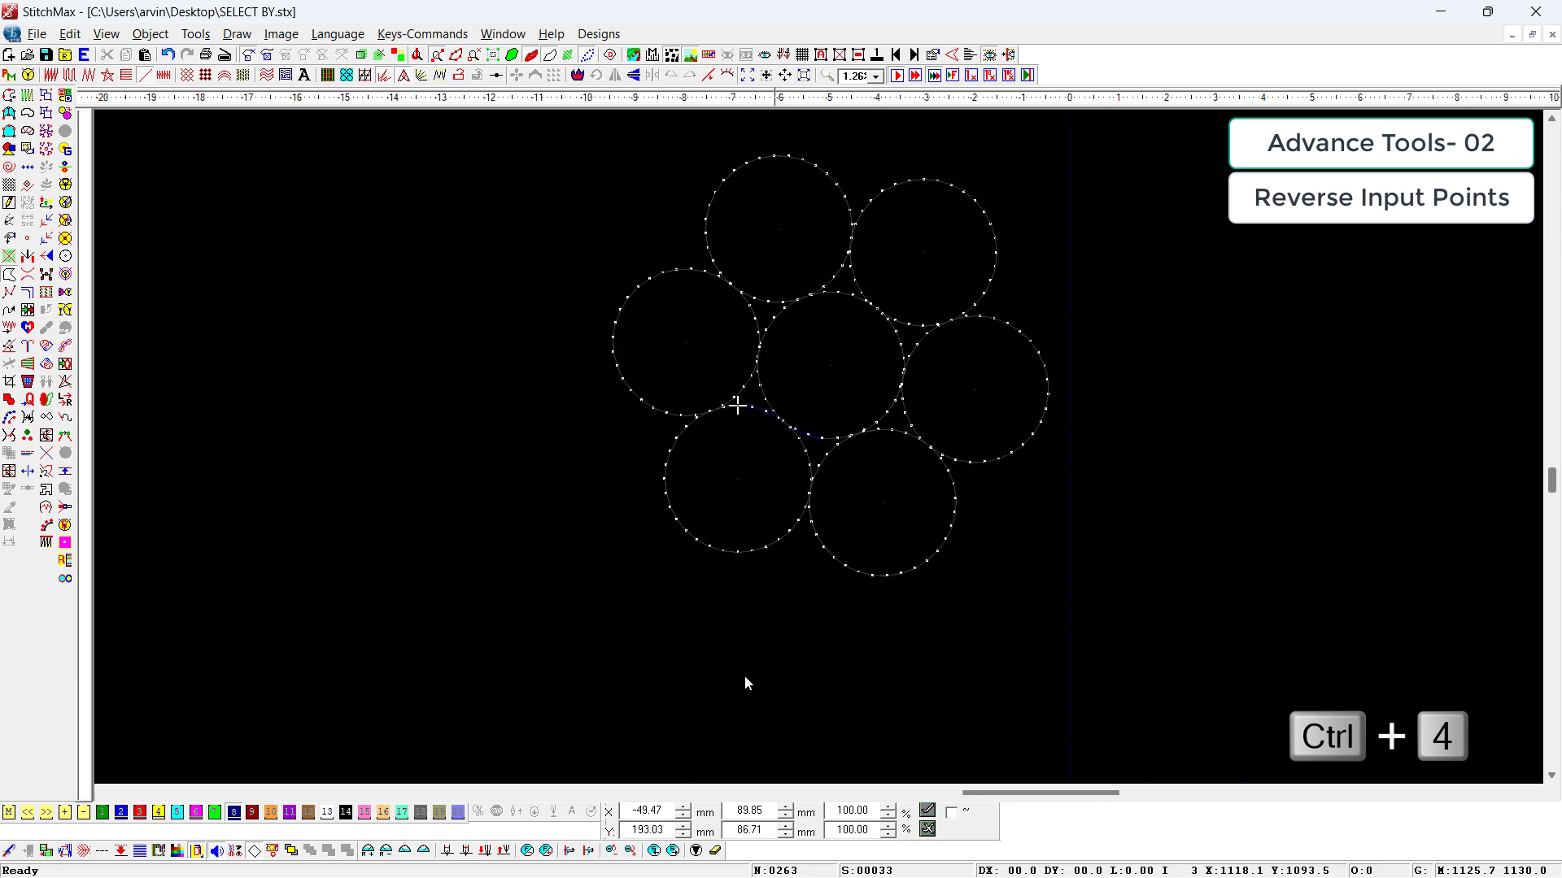
# Step: Reverse the input points of the lower-left circle
pyautogui.click(924, 230)
pyautogui.hotkey('ctrl', '4')
pyautogui.click(498, 306)
pyautogui.press('z')
pyautogui.moveTo(656, 240); pyautogui.dragTo(991, 624)
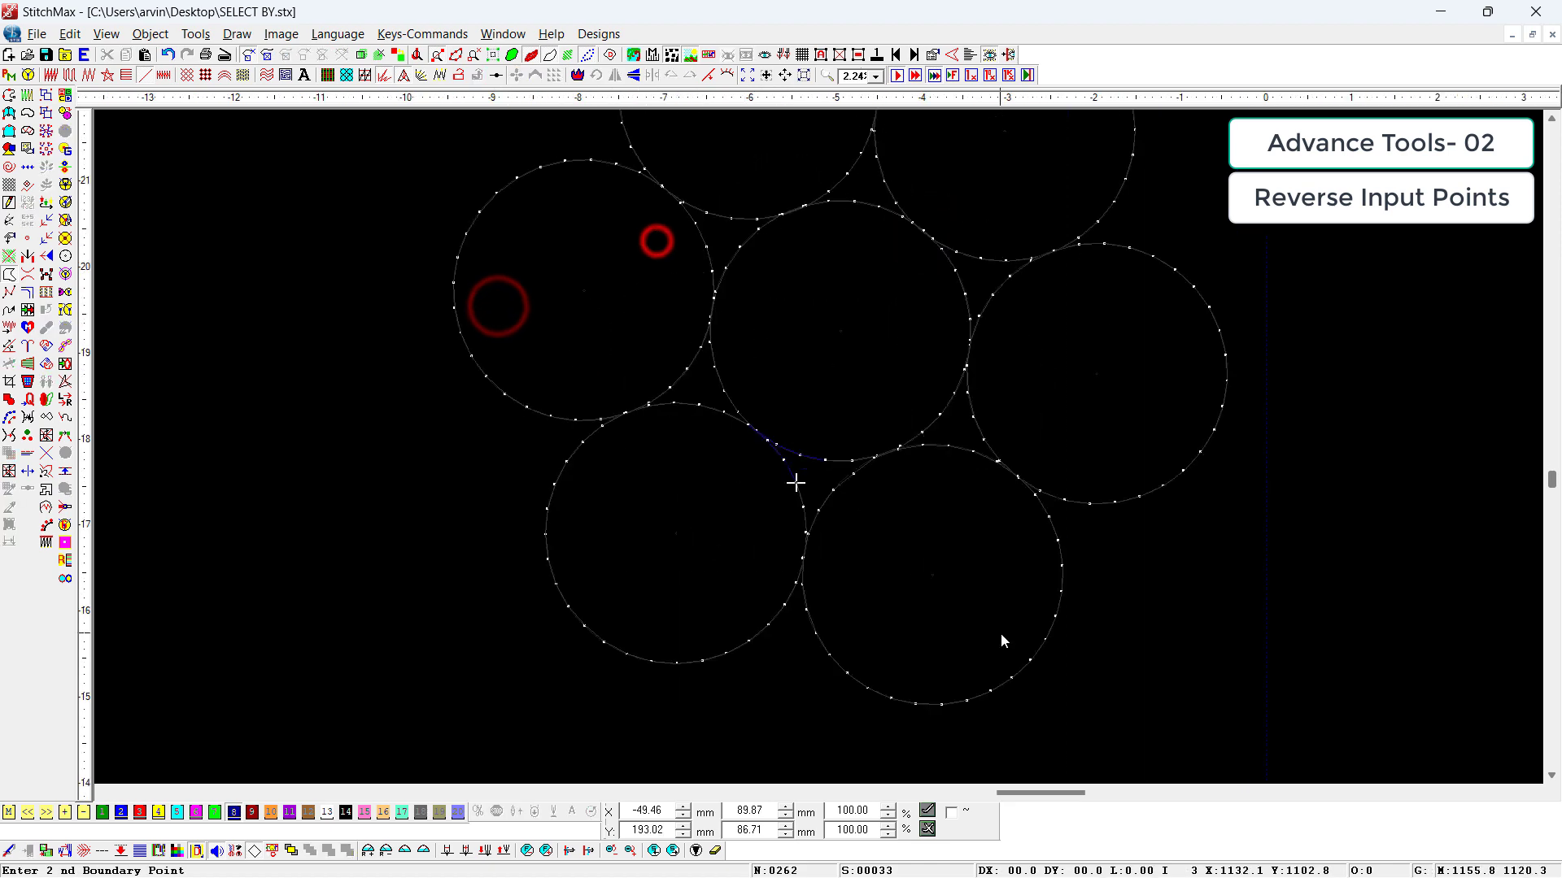
# Step: Travel back and forth through the stitches from the lower-left circle to the left circle to check their sewing directions
pyautogui.press('Left')
pyautogui.press('Left')
pyautogui.press('Left')
pyautogui.press('Left')
pyautogui.press('Left')
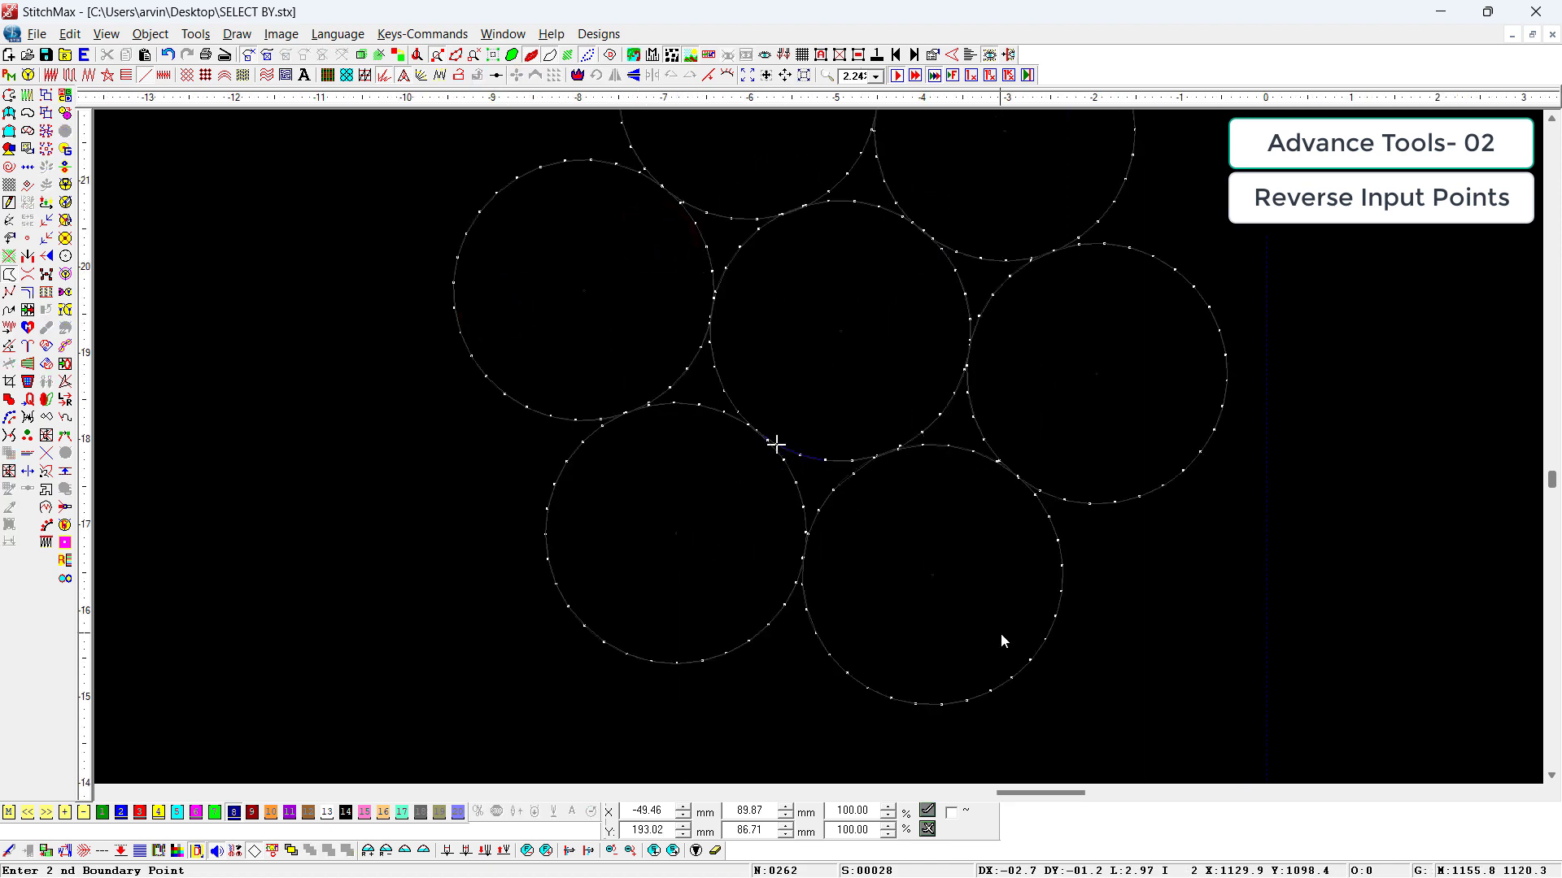
pyautogui.press('Right')
pyautogui.press('Right')
pyautogui.press('Right')
pyautogui.press('Right')
pyautogui.press('Right')
pyautogui.press('Right')
pyautogui.press('Right')
pyautogui.press('Right')
pyautogui.press('Right')
pyautogui.press('Right')
pyautogui.press('Right')
pyautogui.press('Right')
pyautogui.press('Right')
pyautogui.press('Right')
pyautogui.press('Right')
pyautogui.press('Right')
pyautogui.press('Right')
pyautogui.press('Right')
pyautogui.press('Right')
pyautogui.press('Right')
pyautogui.press('Right')
pyautogui.press('Right')
pyautogui.press('Right')
pyautogui.press('Right')
pyautogui.press('Right')
pyautogui.press('Right')
pyautogui.press('Right')
pyautogui.press('Right')
pyautogui.press('Right')
pyautogui.press('Right')
pyautogui.press('Right')
pyautogui.press('Right')
pyautogui.press('Right')
pyautogui.press('Right')
pyautogui.press('Right')
pyautogui.press('Right')
# Step: Reverse the input points of the left circle and travel through its stitches to check the new direction
pyautogui.click(526, 418)
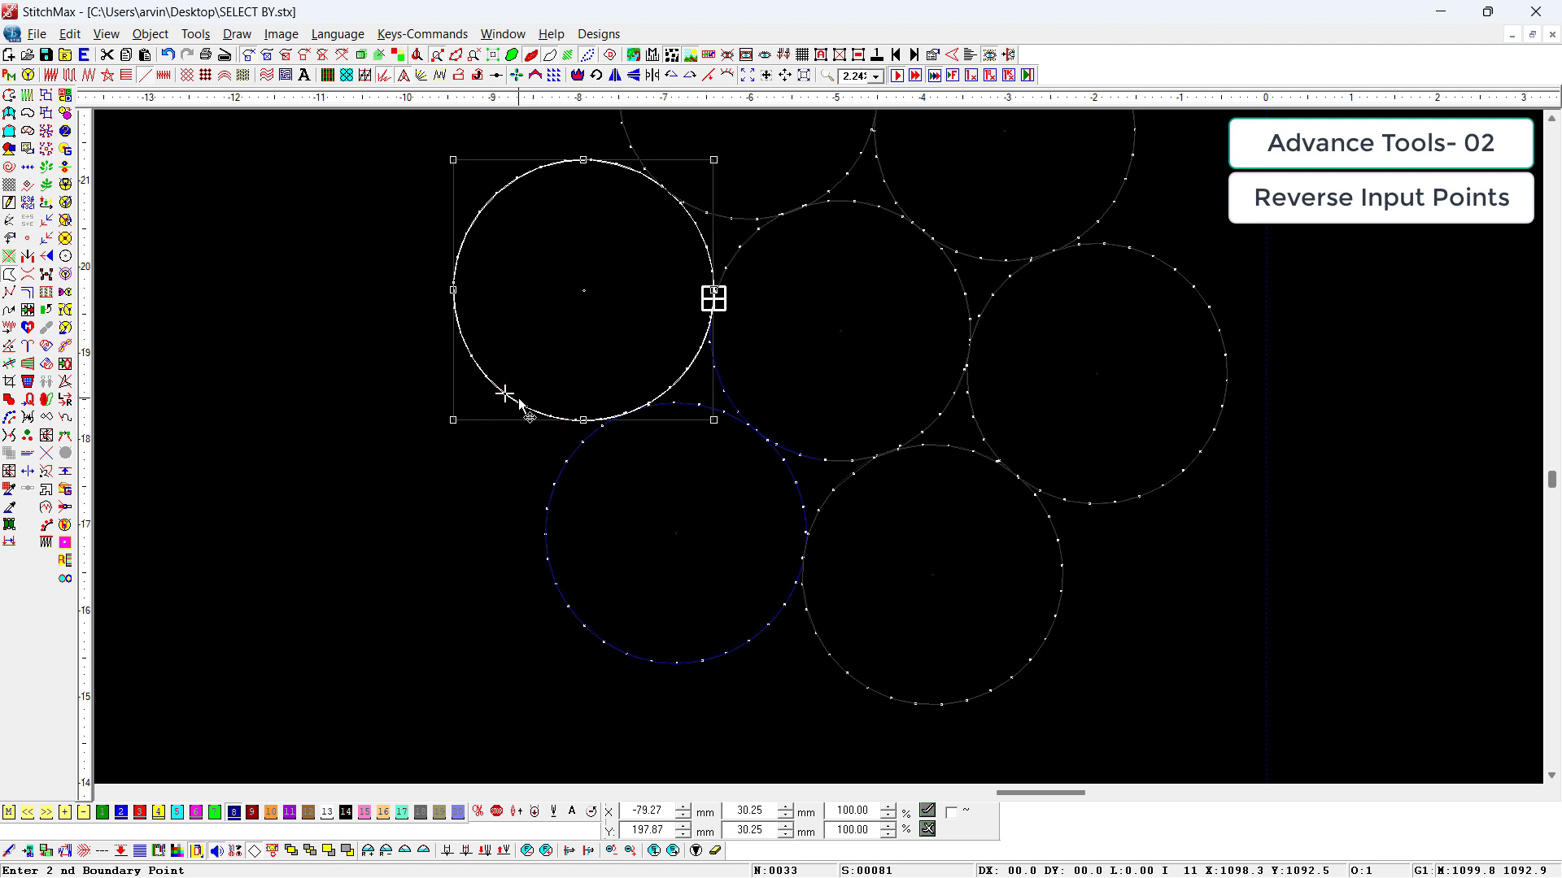
pyautogui.click(27, 203)
pyautogui.click(279, 429)
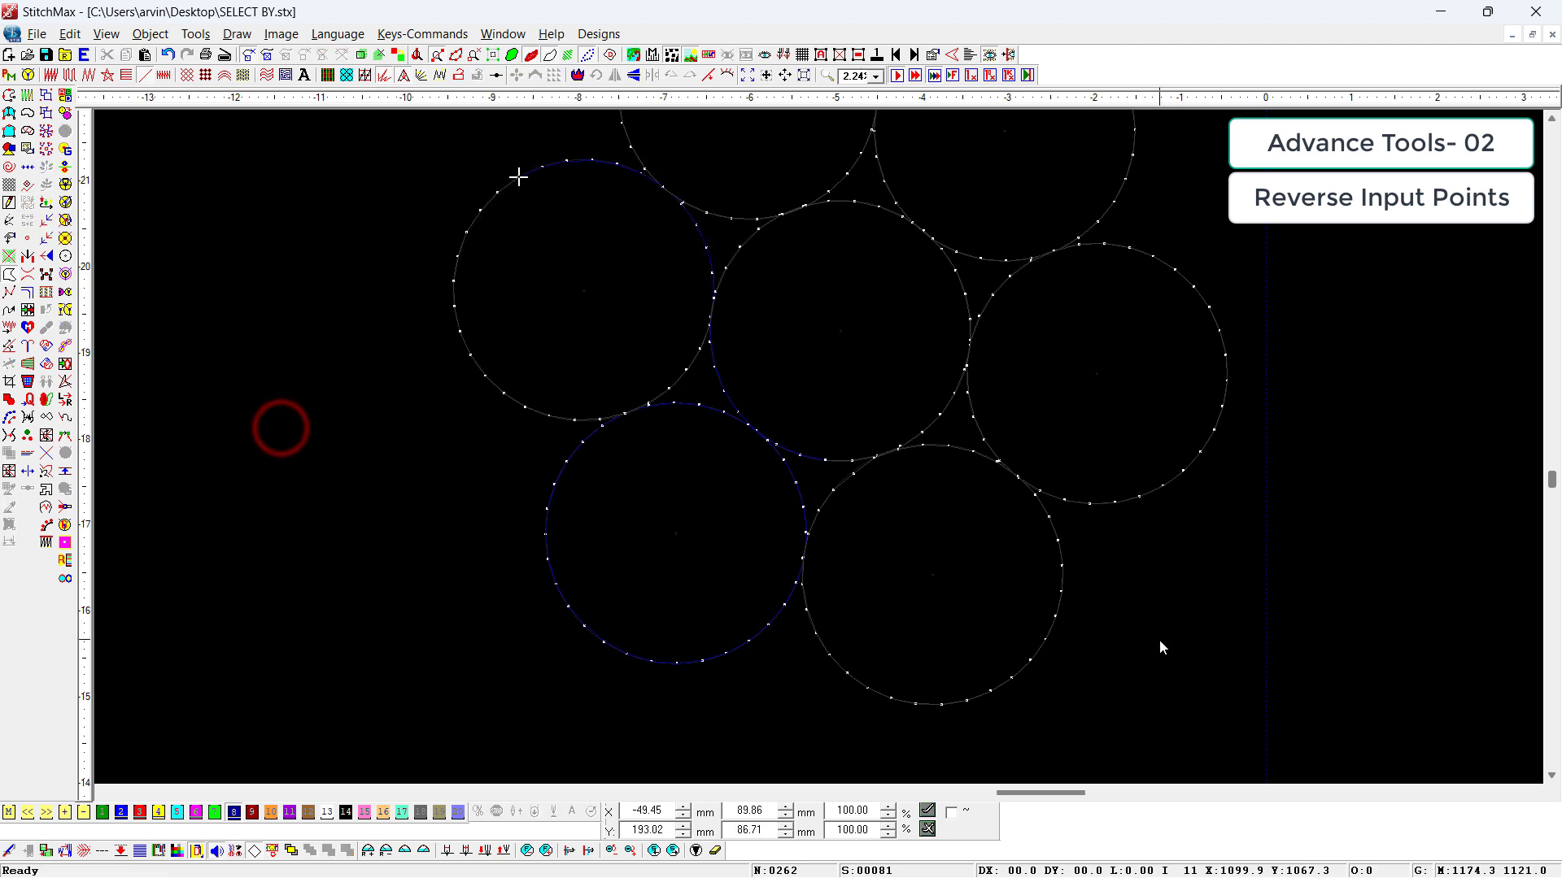
pyautogui.scroll(-1, 1159, 642)
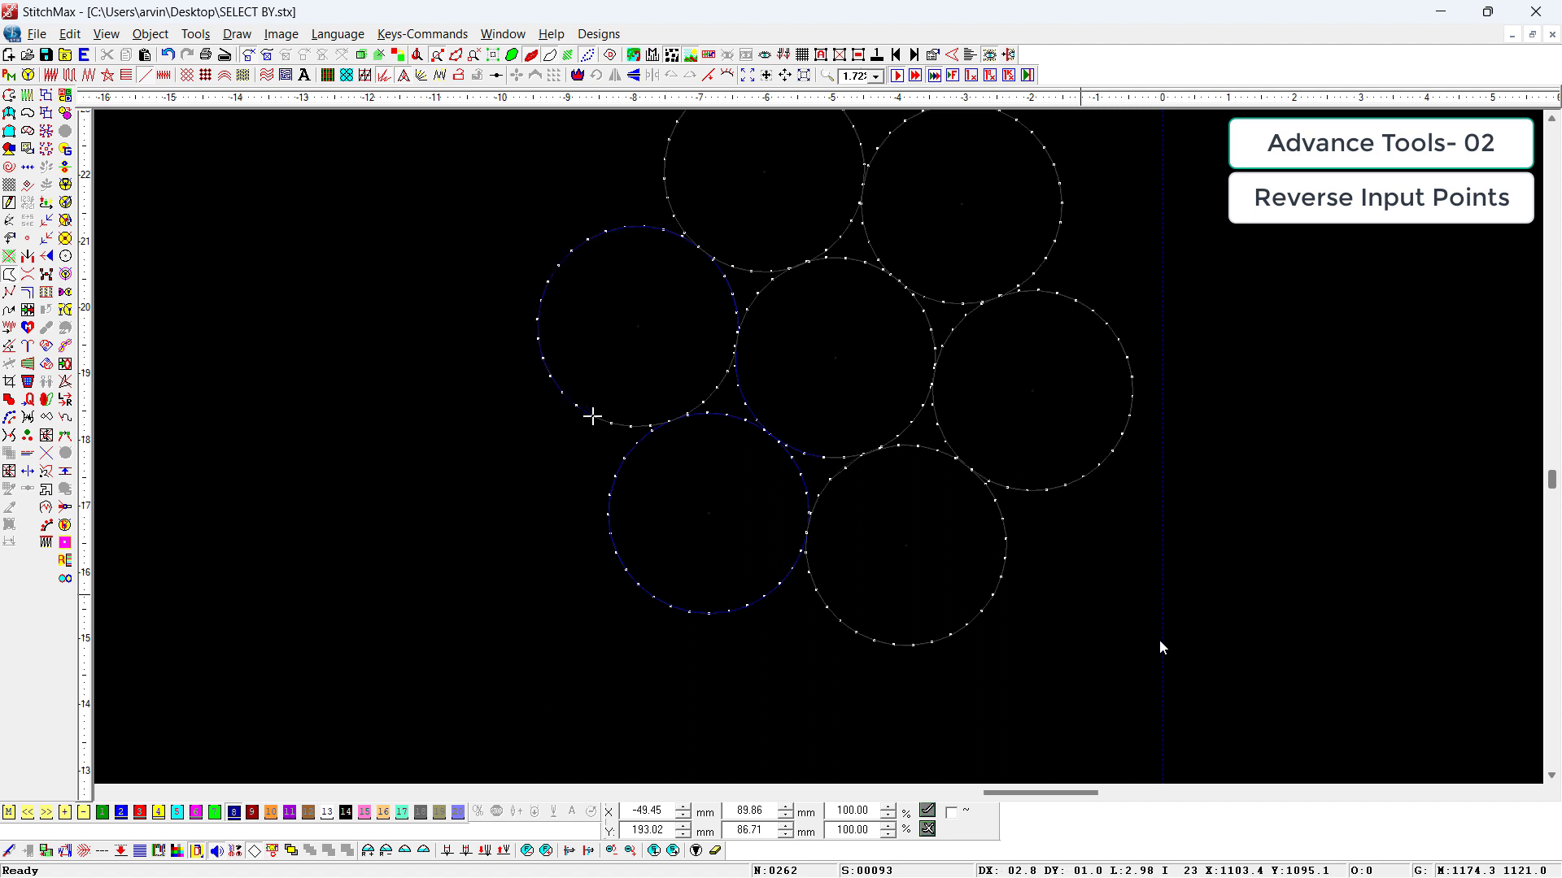
pyautogui.press('Right')
pyautogui.press('Right')
pyautogui.press('Right')
# Step: Reverse the input points of the upper-left circle and travel onward through its stitches
pyautogui.click(732, 247)
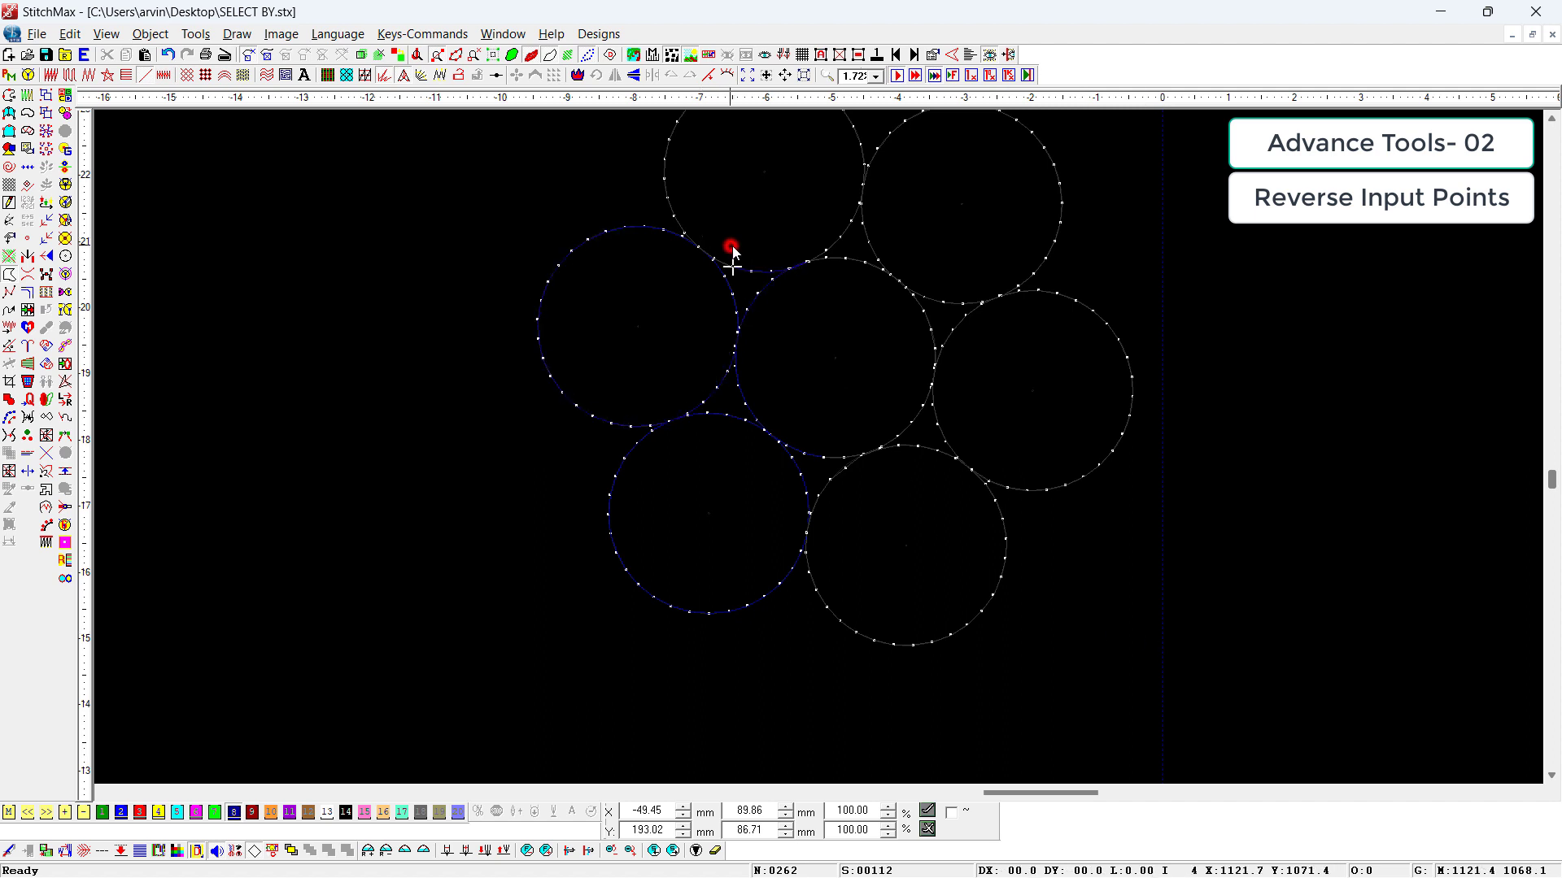
pyautogui.click(1291, 359)
pyautogui.press('Right')
# Step: Delete all seven circles from the design
pyautogui.scroll(-2, 1293, 355)
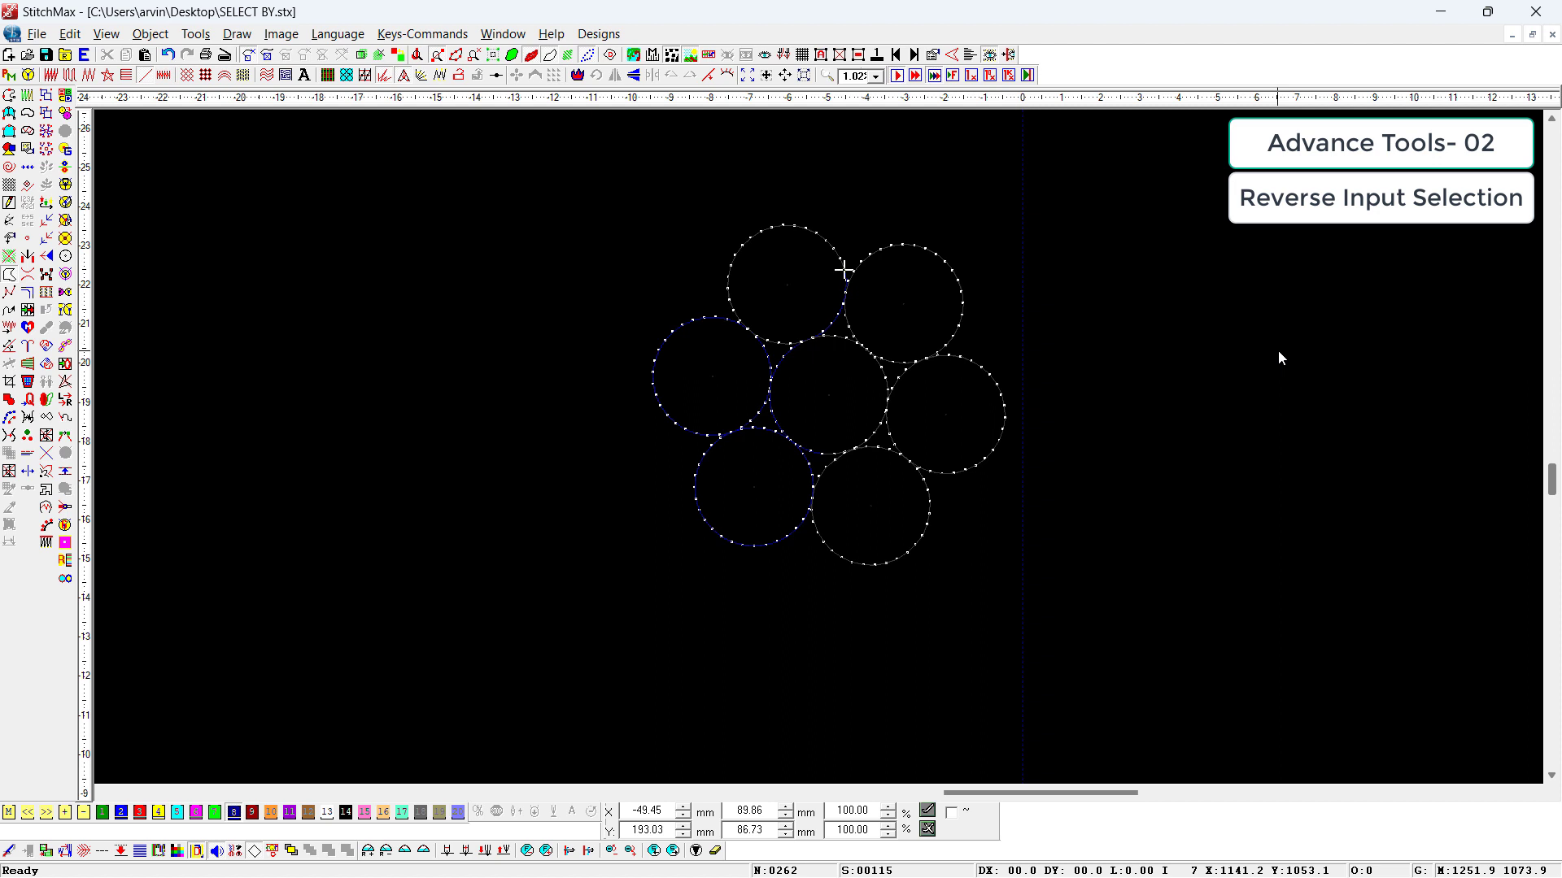
pyautogui.scroll(-1, 1279, 352)
pyautogui.hotkey('ctrl', 'a')
pyautogui.press('Delete')
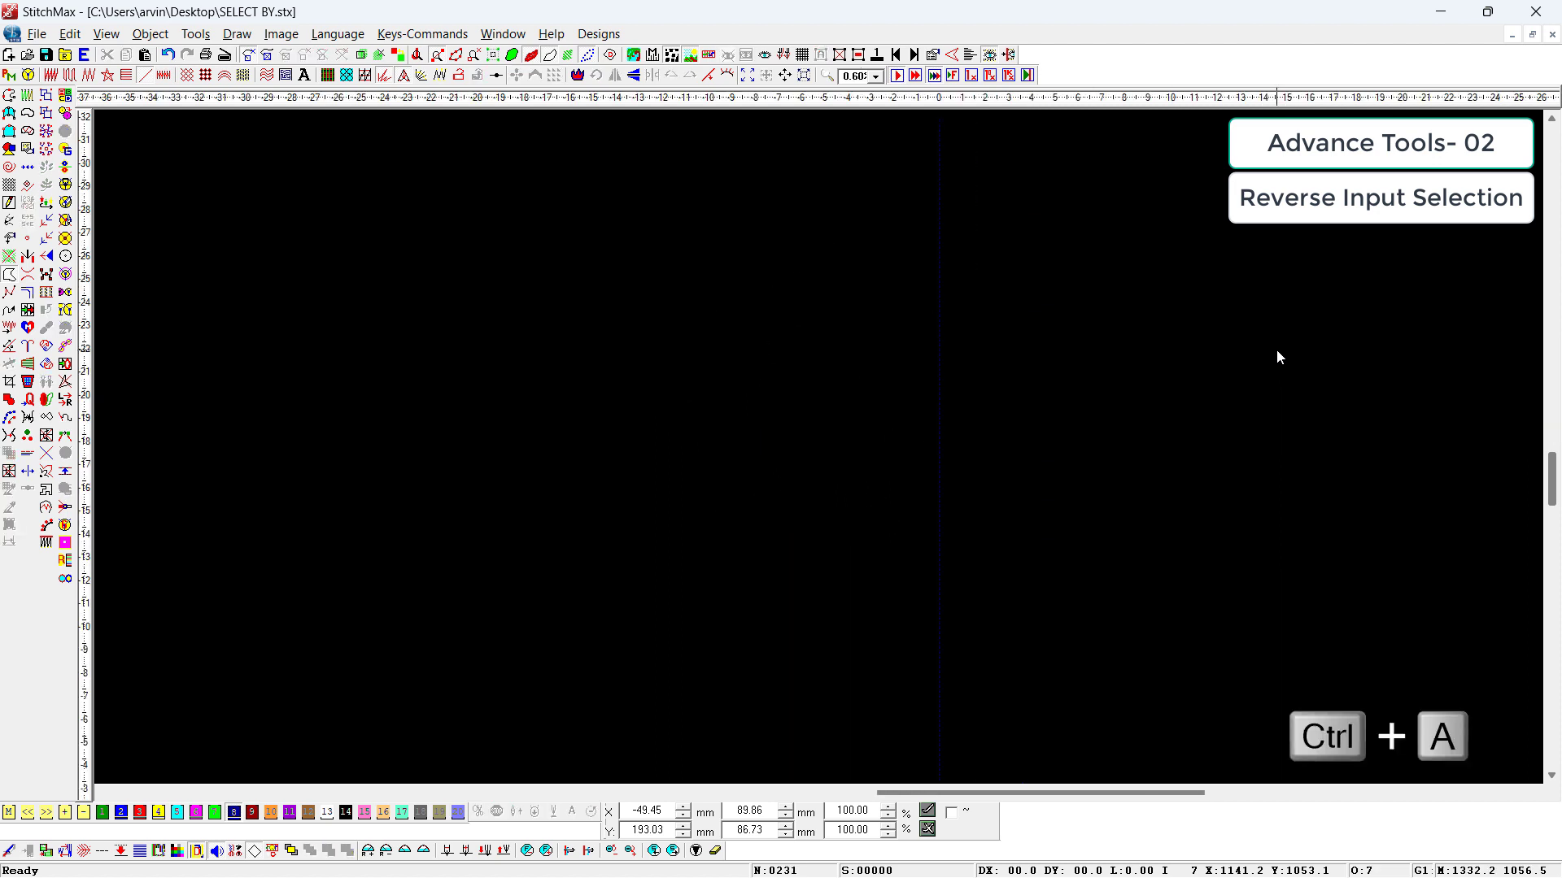
pyautogui.scroll(-1, 960, 406)
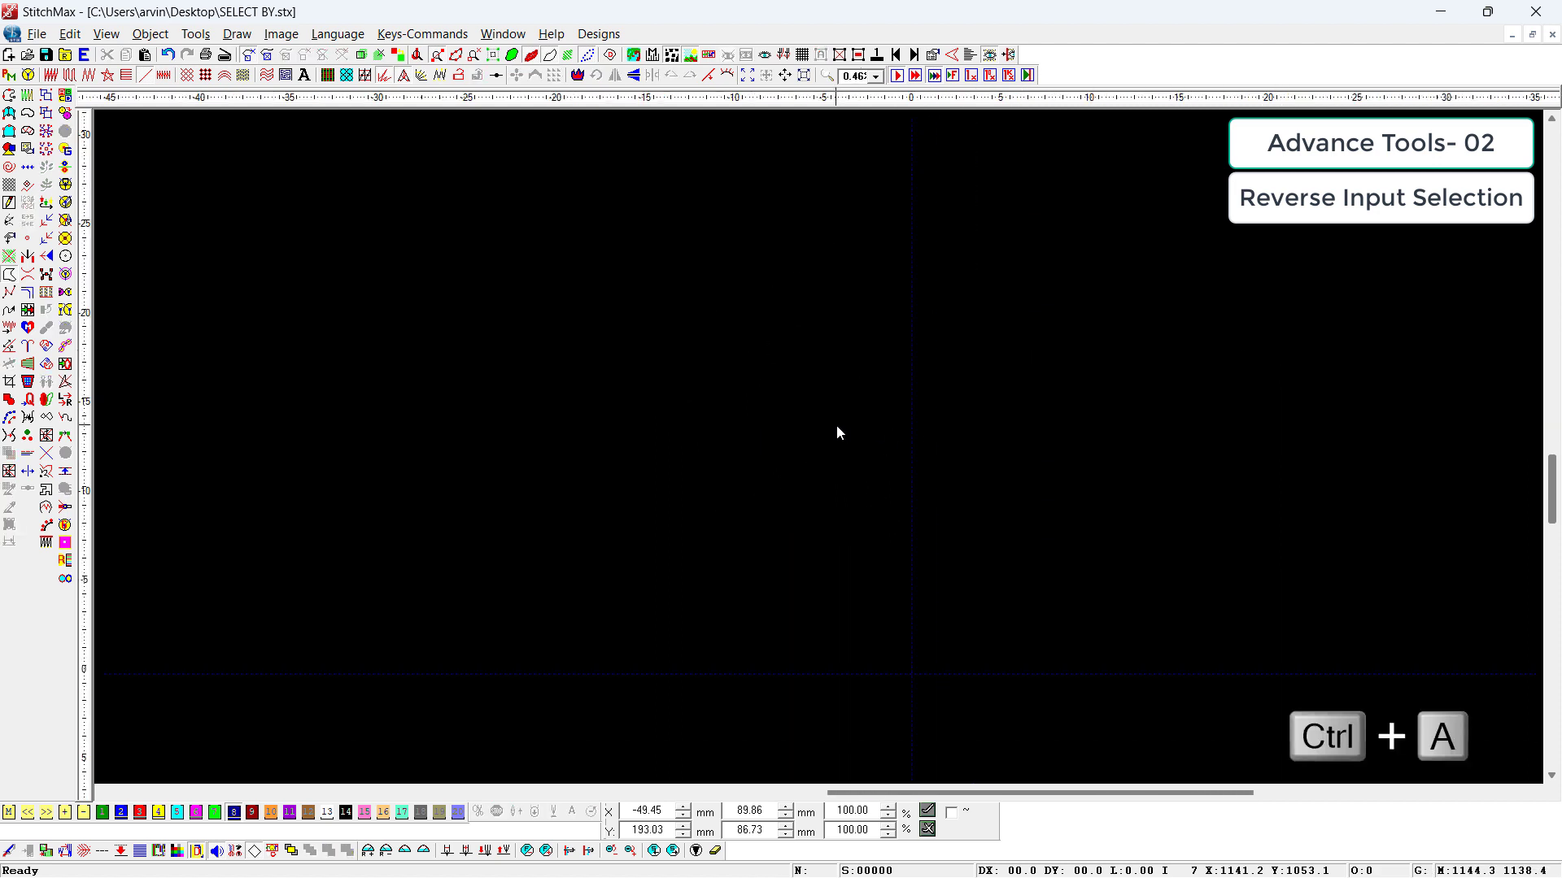
# Step: Draw a closed leaf-shaped run-stitch outline through five points, about 47 mm wide and 95 mm high
pyautogui.press('F6')
pyautogui.click(830, 574)
pyautogui.click(750, 483)
pyautogui.click(780, 403)
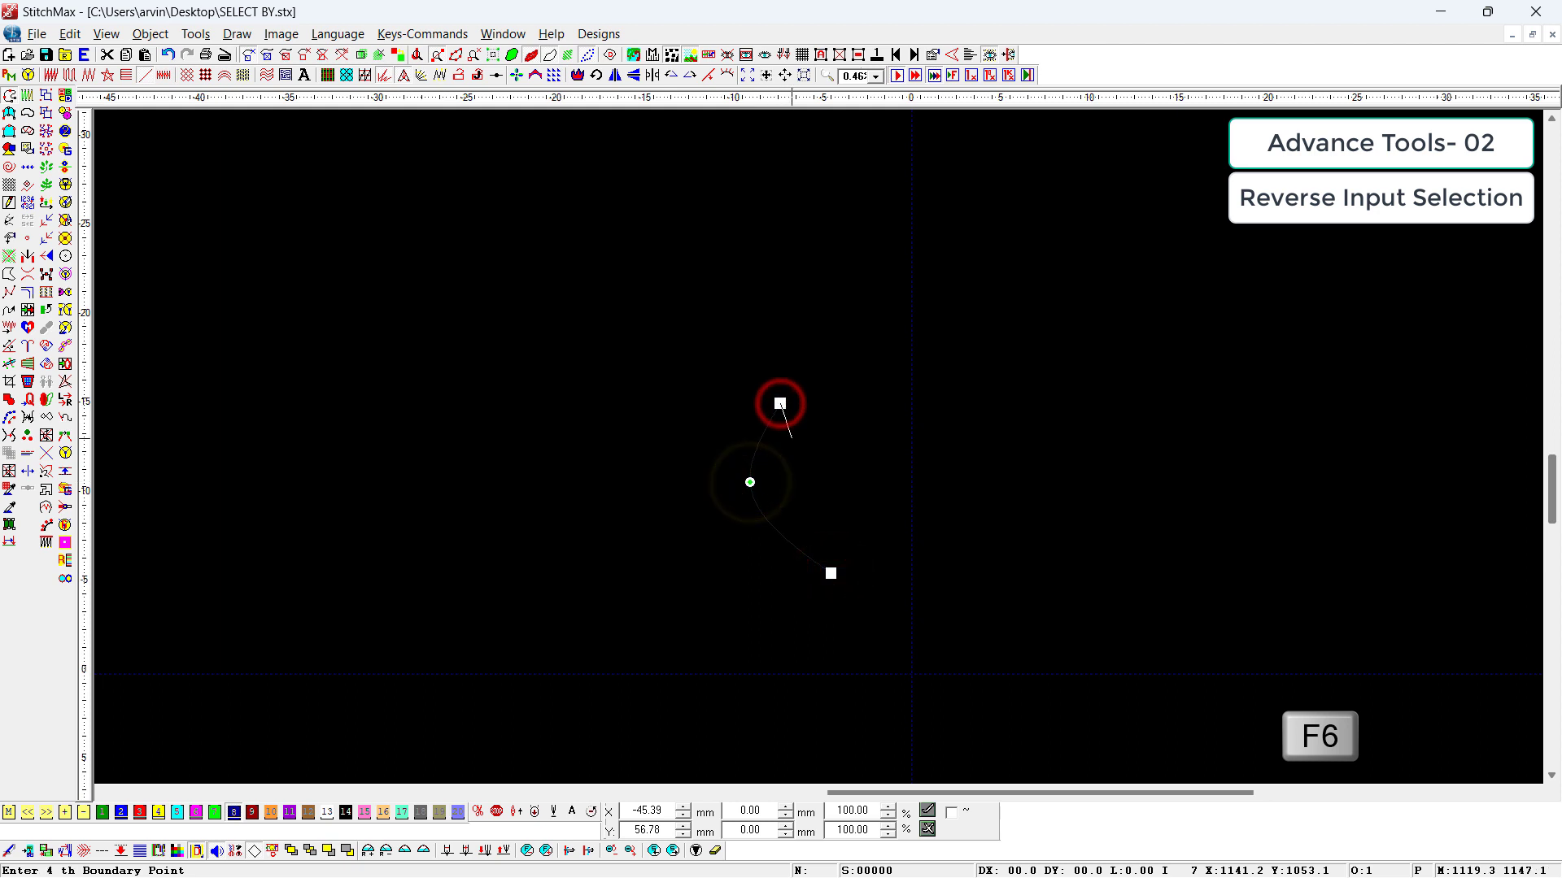
pyautogui.rightClick(796, 473)
pyautogui.rightClick(829, 528)
pyautogui.press('Return')
pyautogui.scroll(-1, 899, 643)
pyautogui.rightClick(1094, 519)
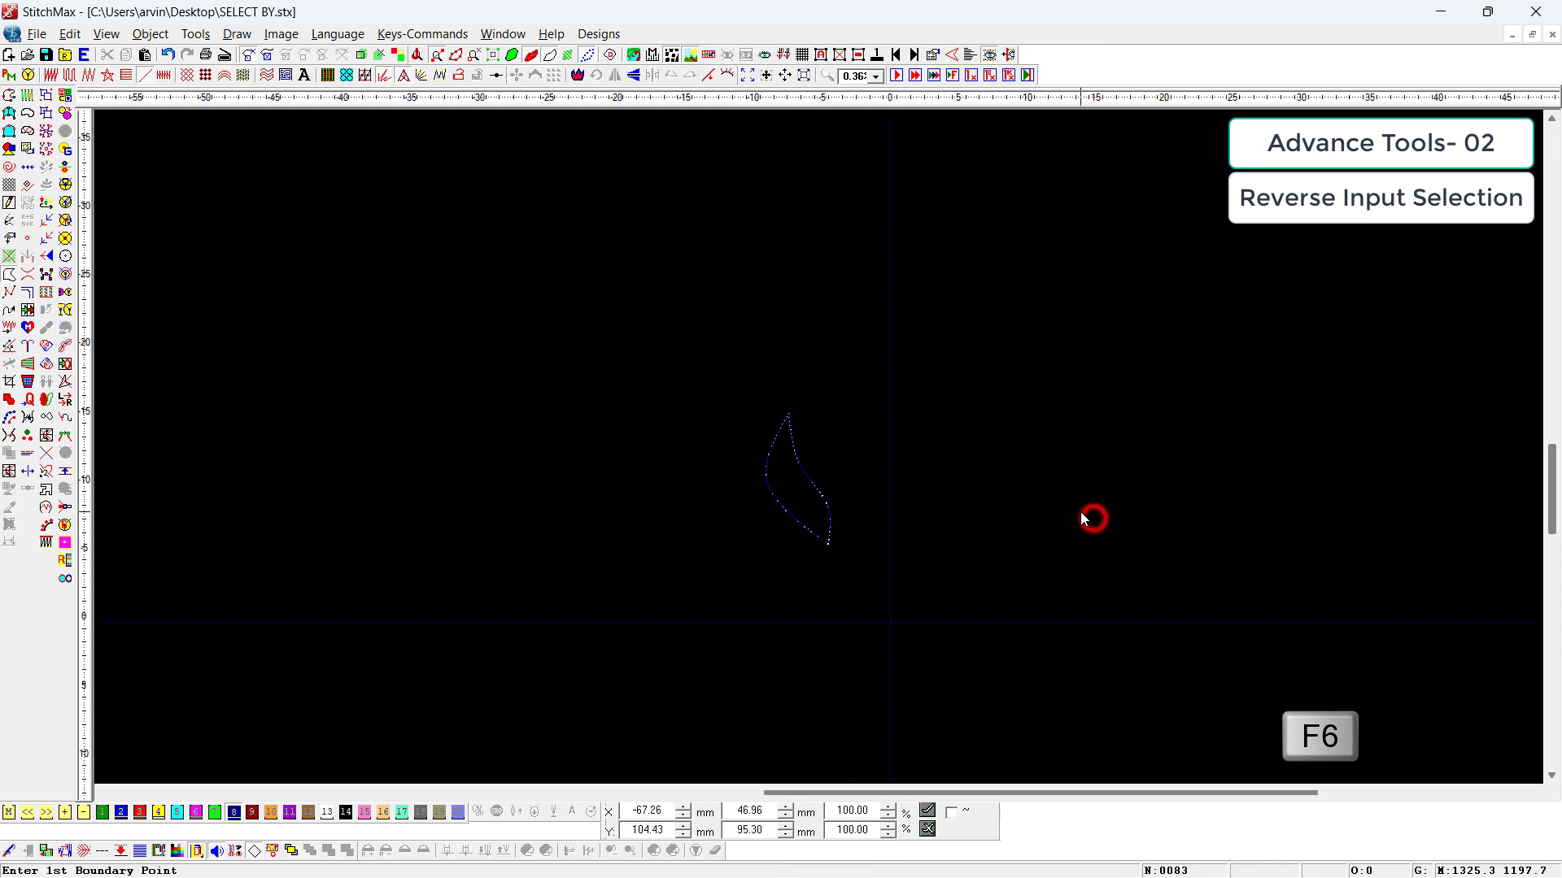
# Step: Scale the leaf outline down to about 20 mm wide and 40 mm high and recolour it yellow with colour 4
pyautogui.rightClick(891, 398)
pyautogui.scroll(5, 793, 533)
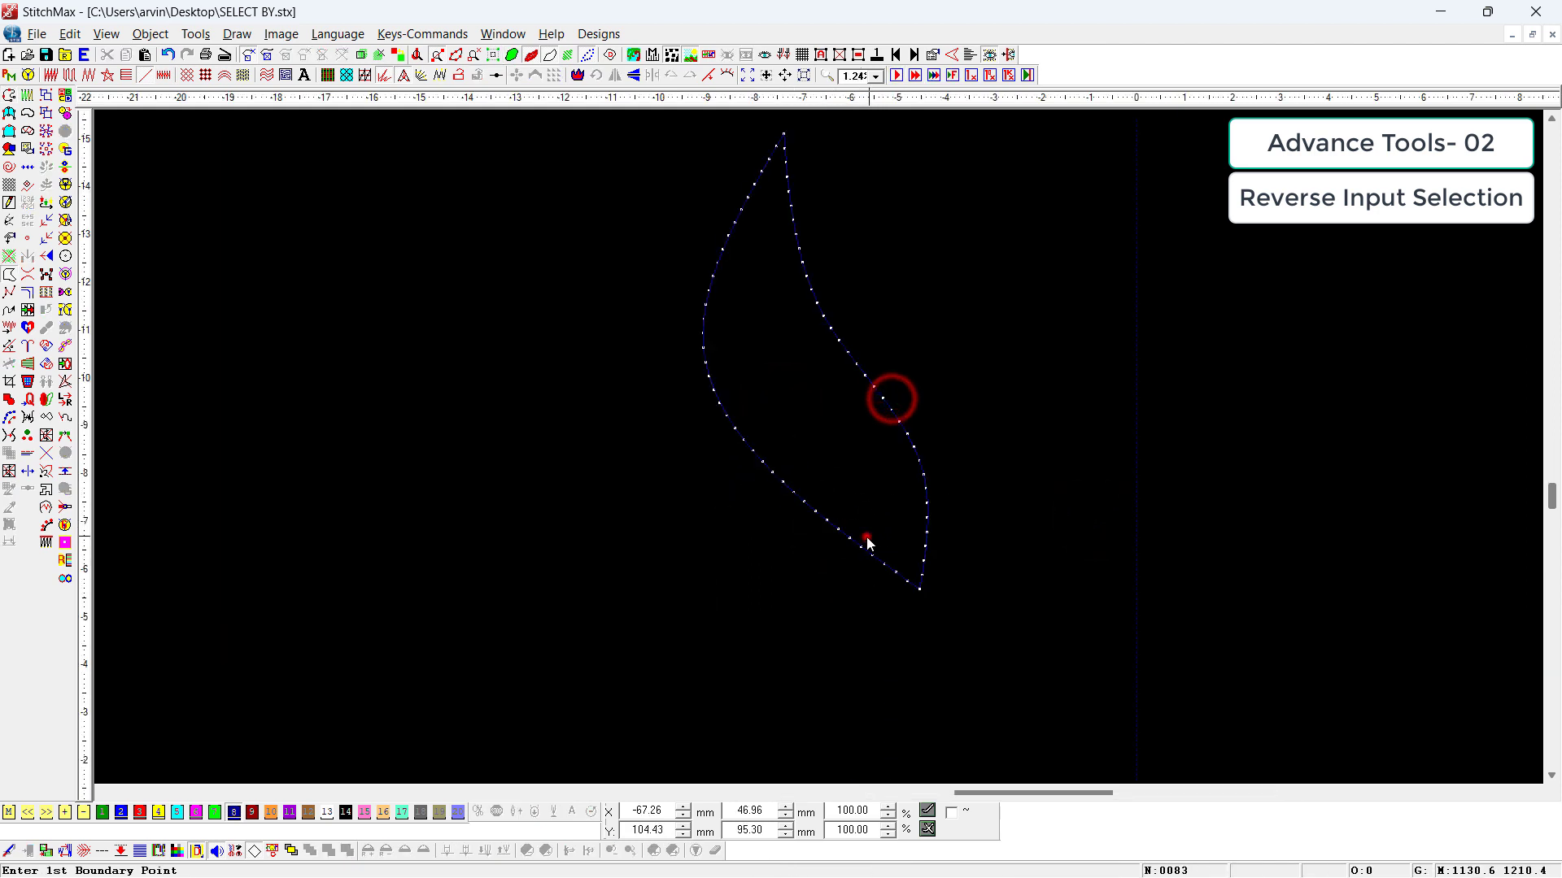
pyautogui.click(867, 538)
pyautogui.moveTo(925, 590); pyautogui.dragTo(861, 528)
pyautogui.click(164, 815)
pyautogui.click(363, 679)
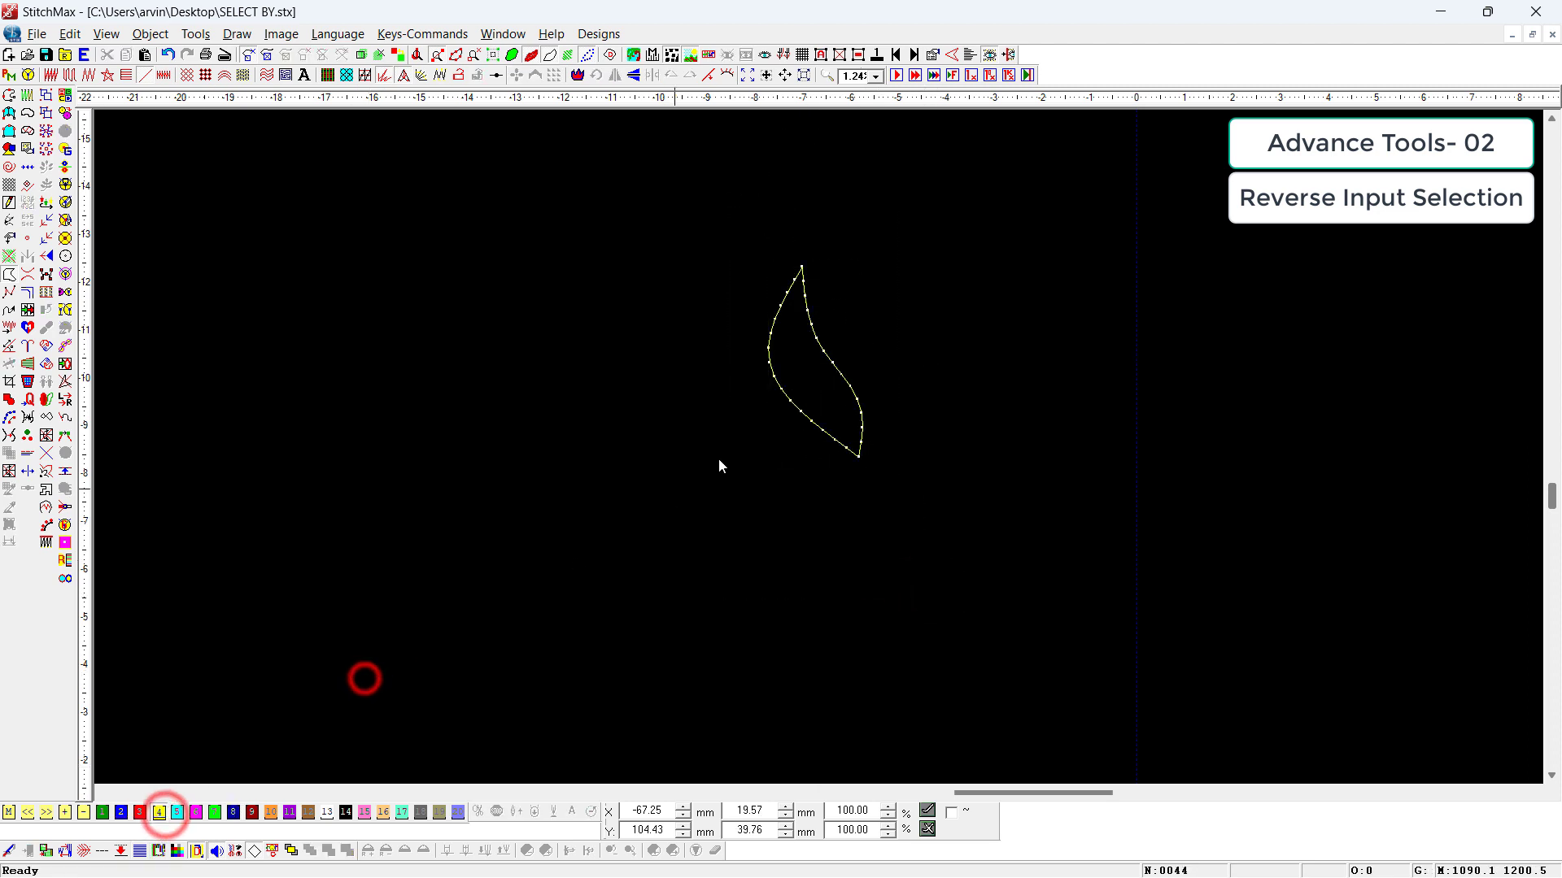
# Step: Duplicate the yellow leaf outline into a horizontal row of seven leaves spaced about 30 mm apart
pyautogui.click(826, 369)
pyautogui.moveTo(815, 390); pyautogui.dragTo(687, 424)
pyautogui.scroll(-2, 687, 424)
pyautogui.hotkey('ctrl', 'd')
pyautogui.hotkey('ctrl', 'd')
pyautogui.hotkey('ctrl', 'd')
pyautogui.hotkey('ctrl', 'd')
pyautogui.hotkey('ctrl', 'd')
pyautogui.click(745, 533)
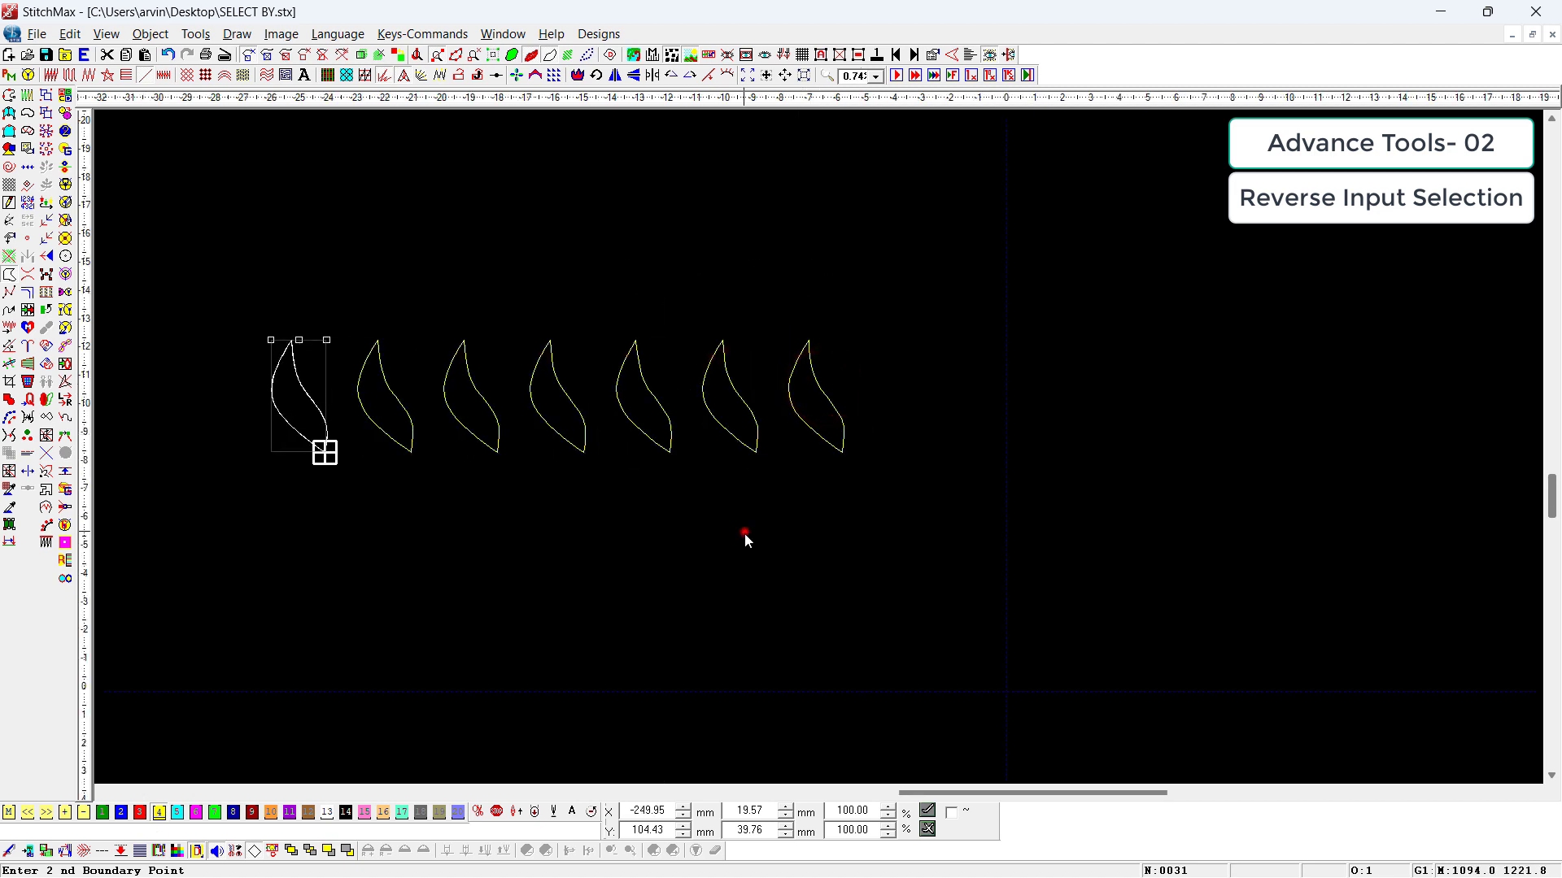
# Step: Travel through the stitches of the leaf row from the rightmost leaf to examine the sewing sequence
pyautogui.scroll(-2, 776, 504)
pyautogui.moveTo(987, 248); pyautogui.dragTo(504, 540)
pyautogui.scroll(3, 667, 513)
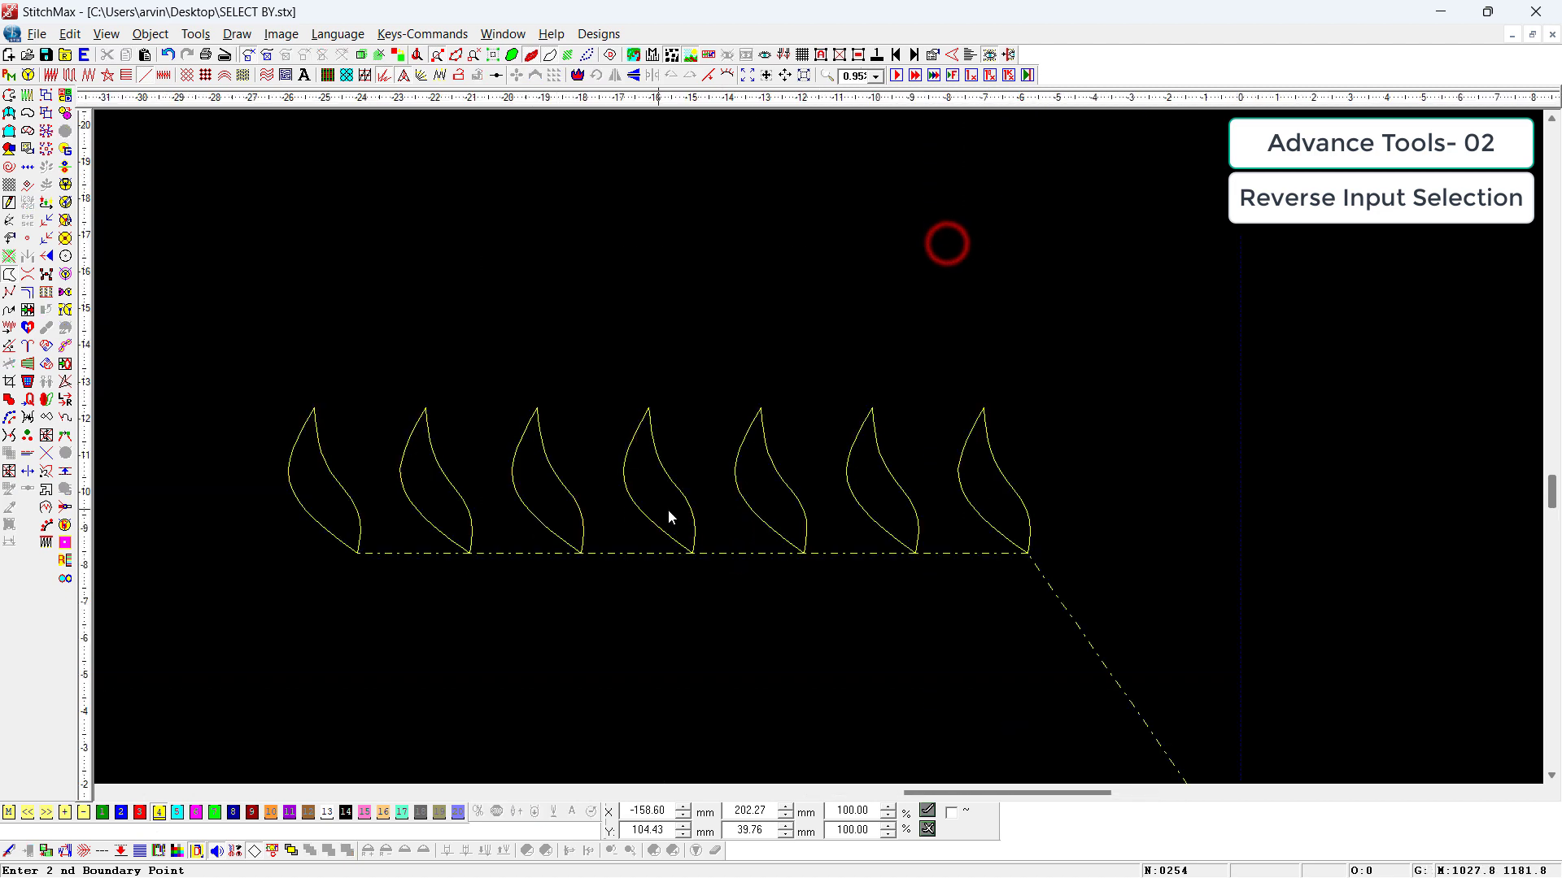
pyautogui.click(1015, 549)
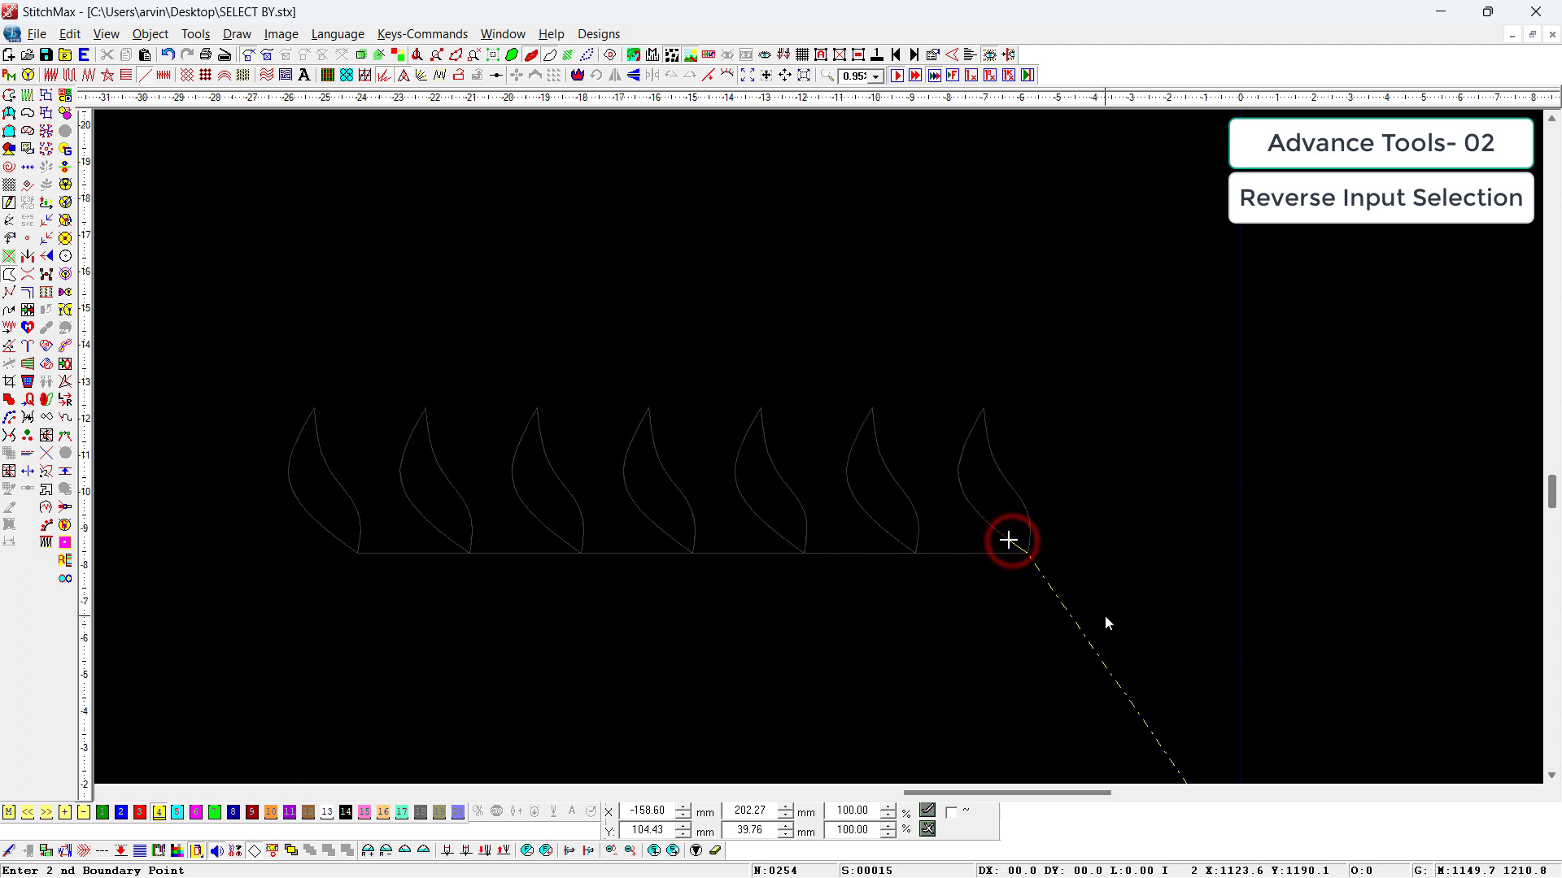
pyautogui.hotkey('alt', 'j')
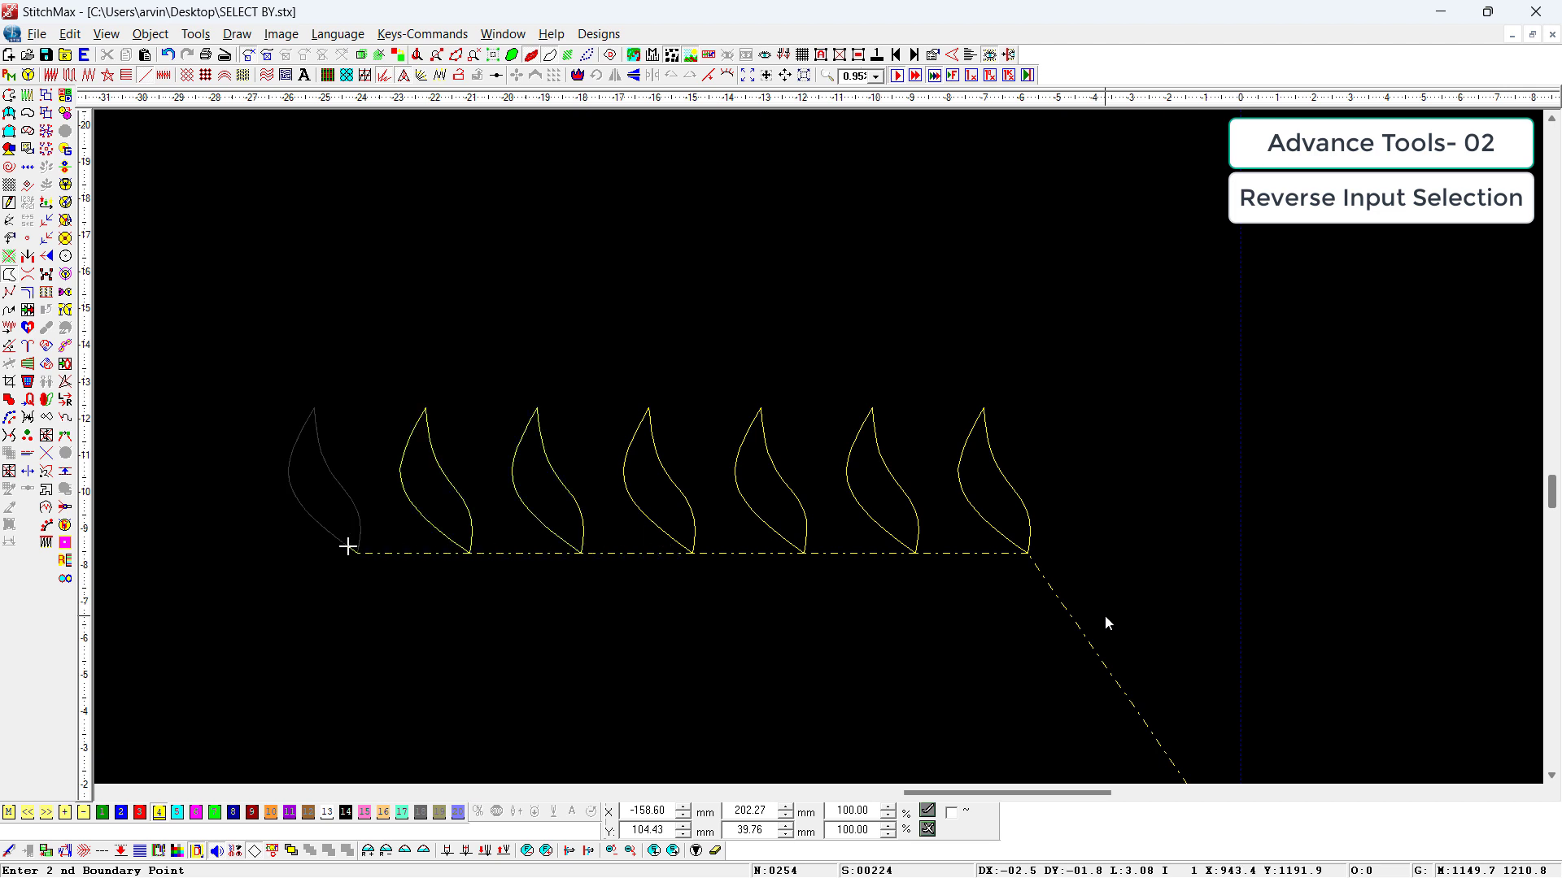
pyautogui.scroll(-2, 1104, 615)
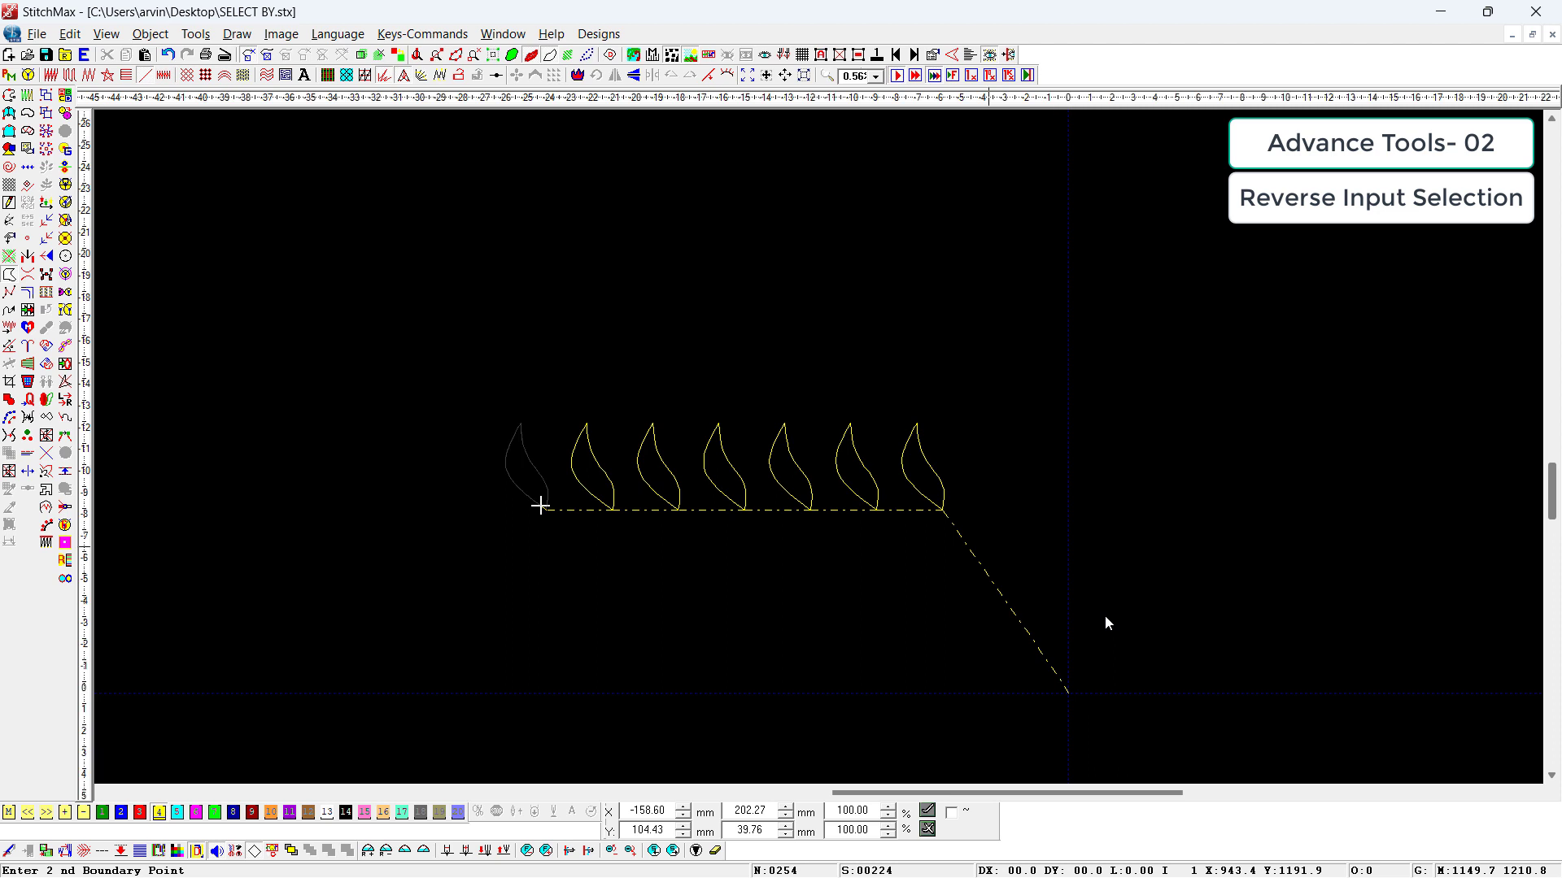
pyautogui.press('Escape')
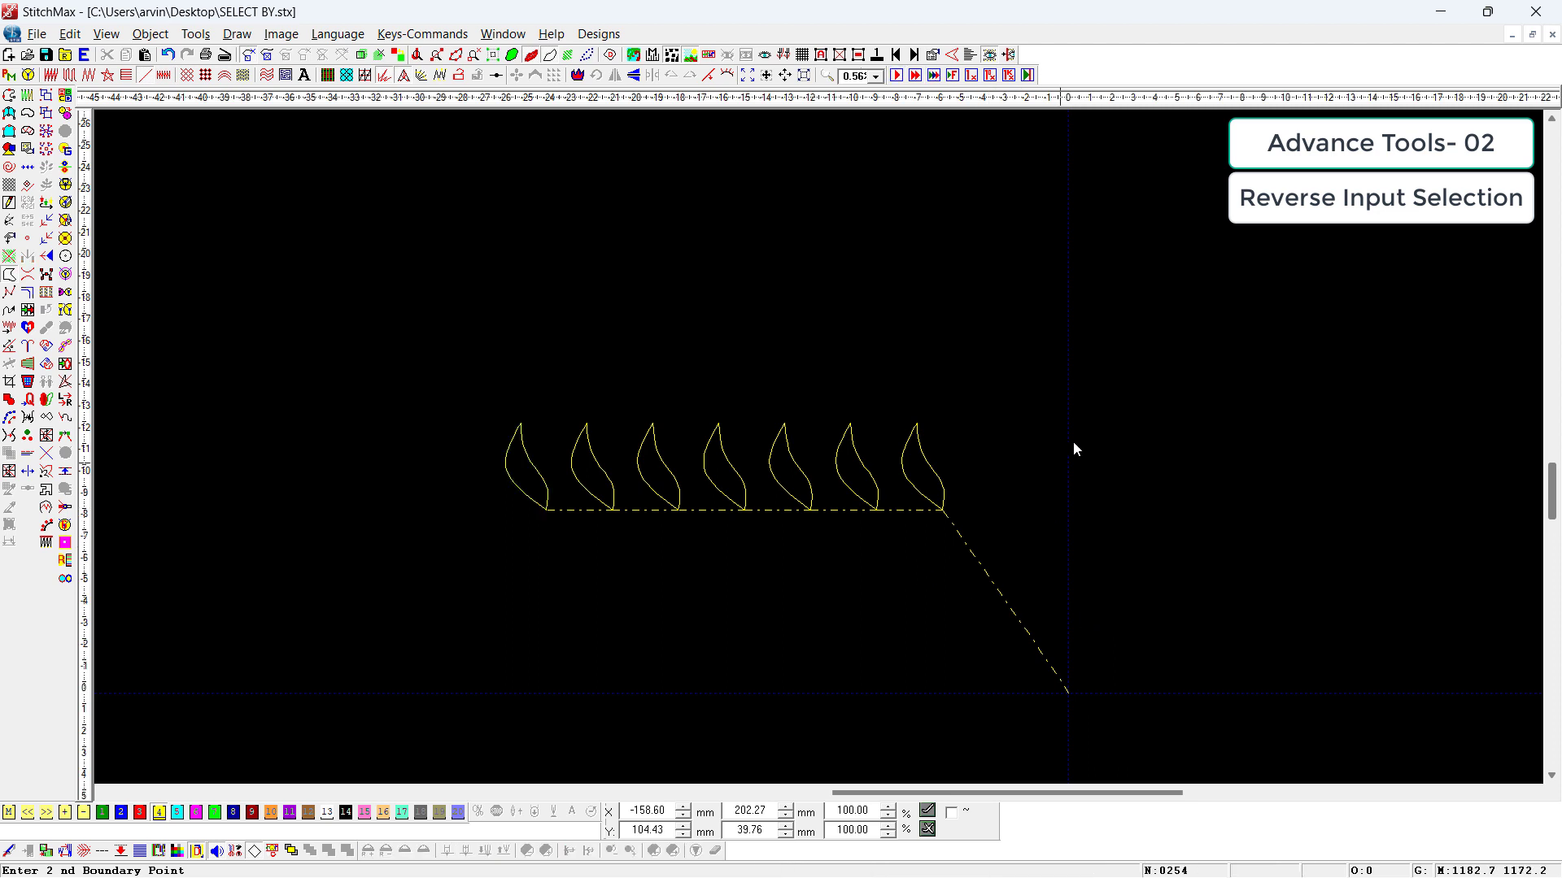
# Step: Step through the leaves one at a time from the rightmost to the leftmost to examine their object order
pyautogui.moveTo(1052, 345); pyautogui.dragTo(390, 593)
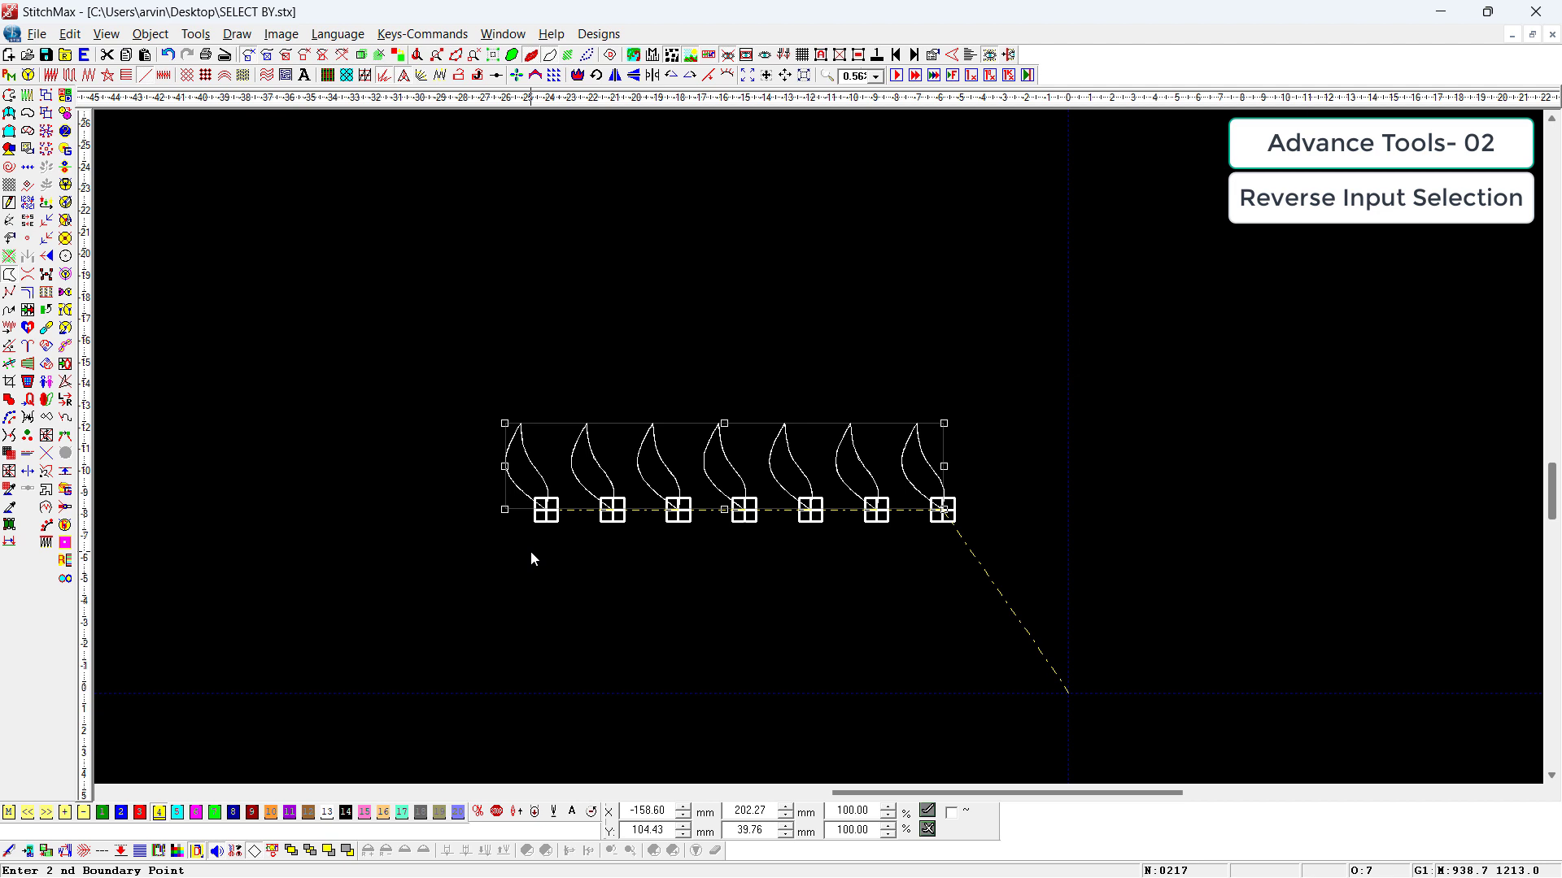
pyautogui.click(758, 666)
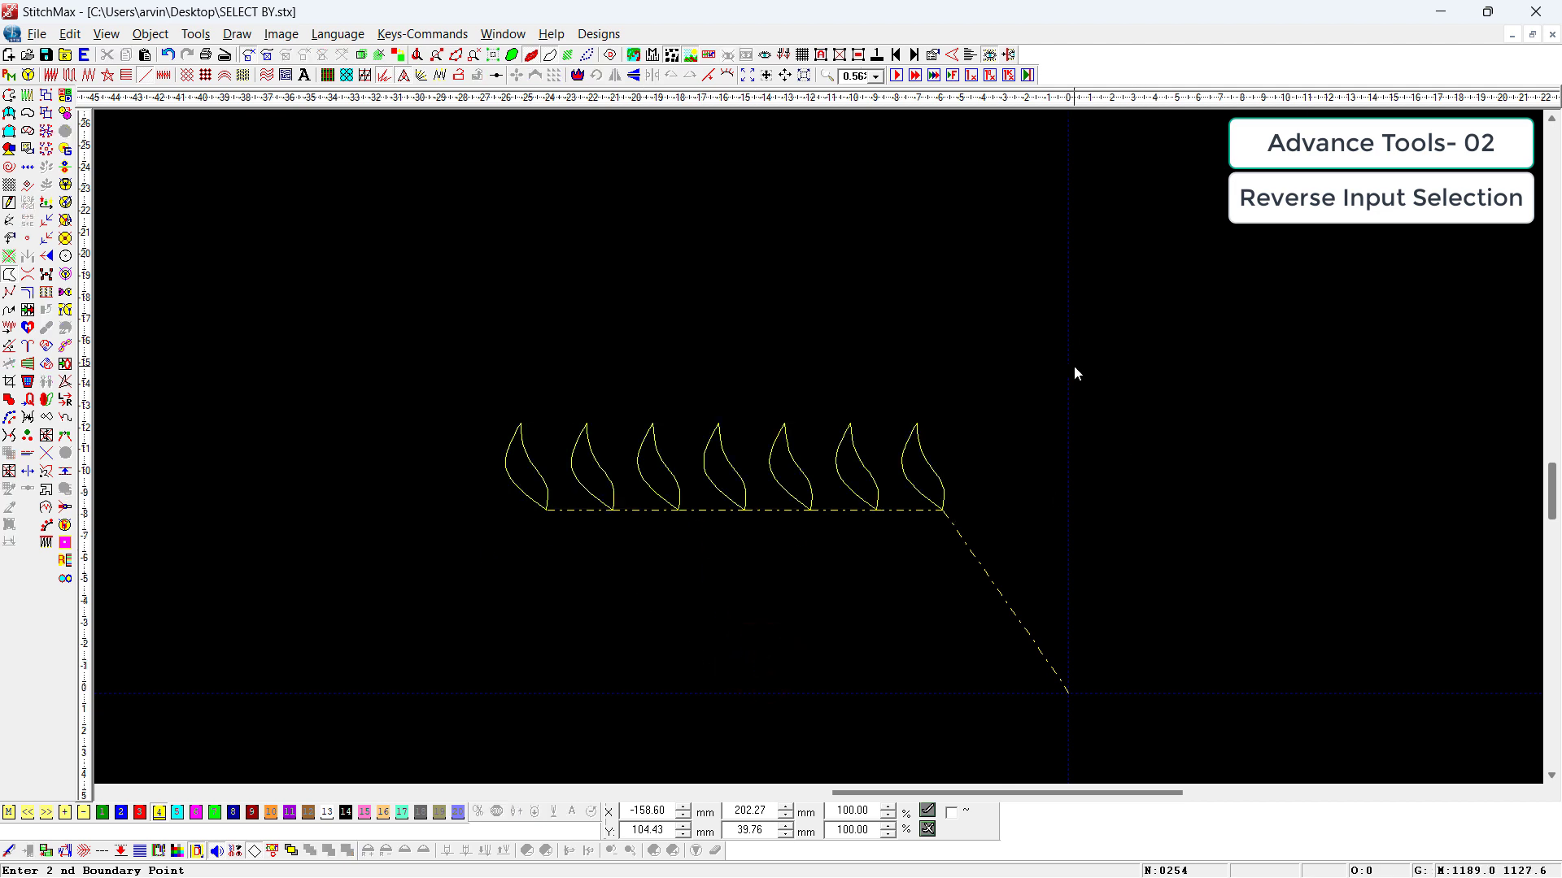
pyautogui.hotkey('shift', 'Tab')
pyautogui.hotkey('shift', 'Tab')
pyautogui.hotkey('shift', 'Tab')
pyautogui.hotkey('shift', 'Tab')
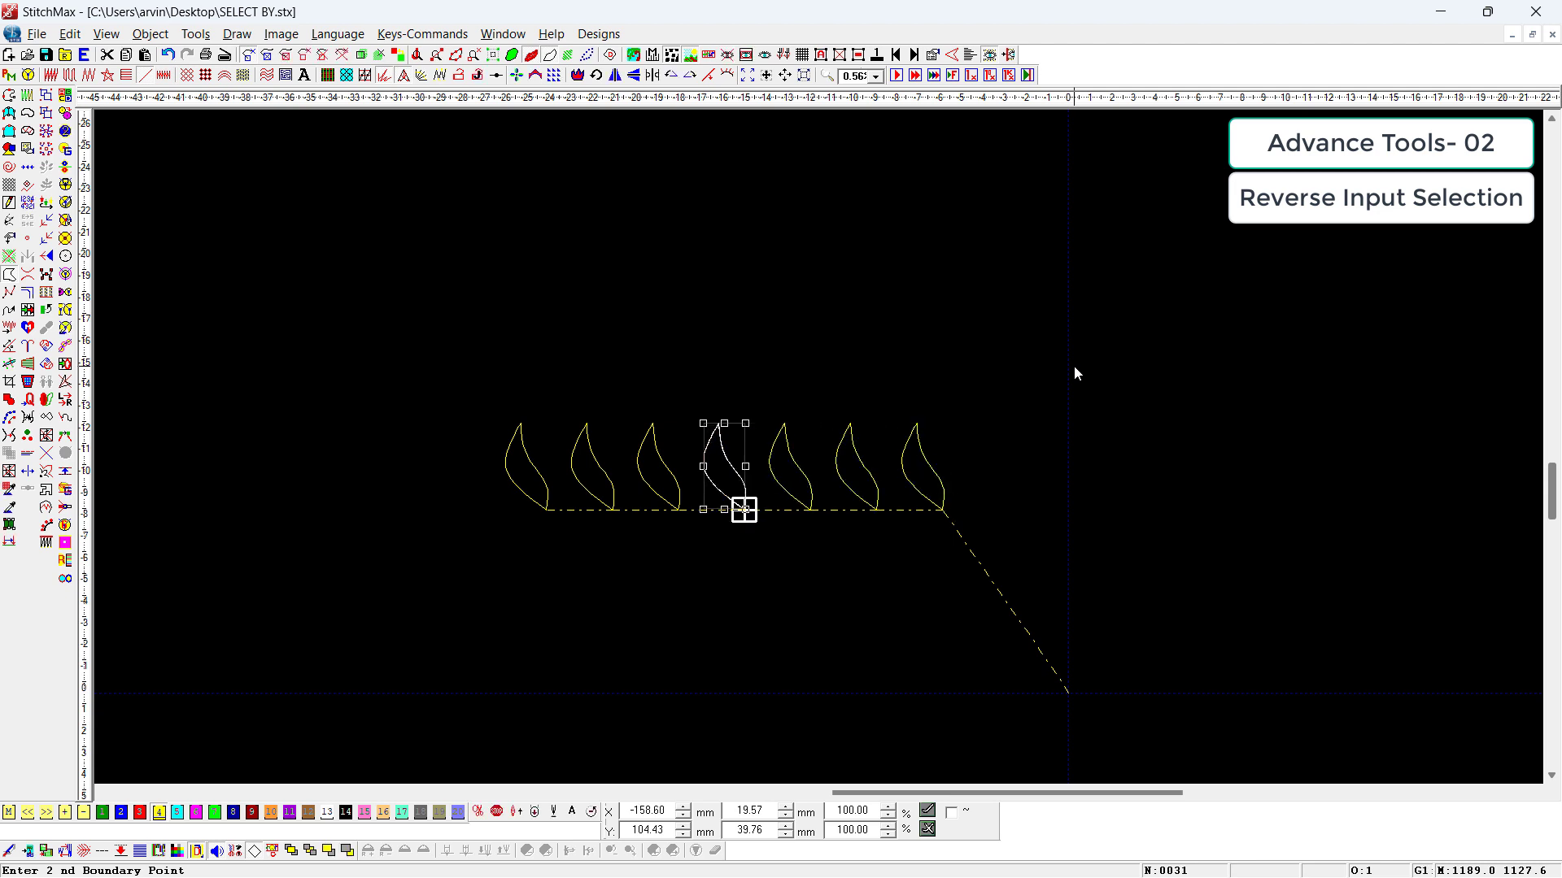
pyautogui.hotkey('shift', 'Tab')
pyautogui.hotkey('shift', 'Tab')
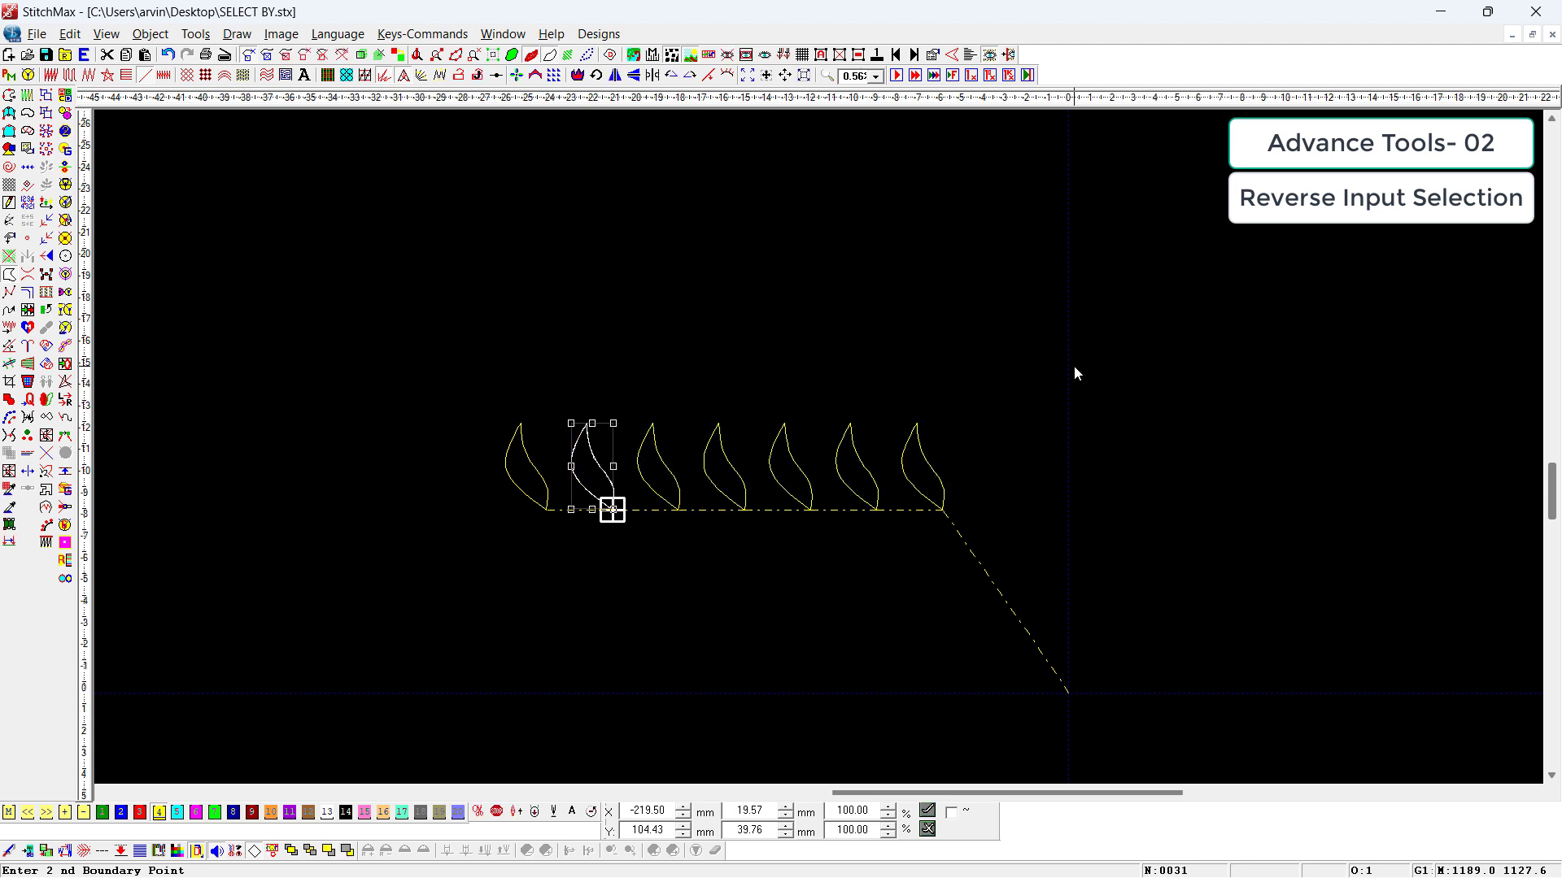
pyautogui.hotkey('shift', 'Tab')
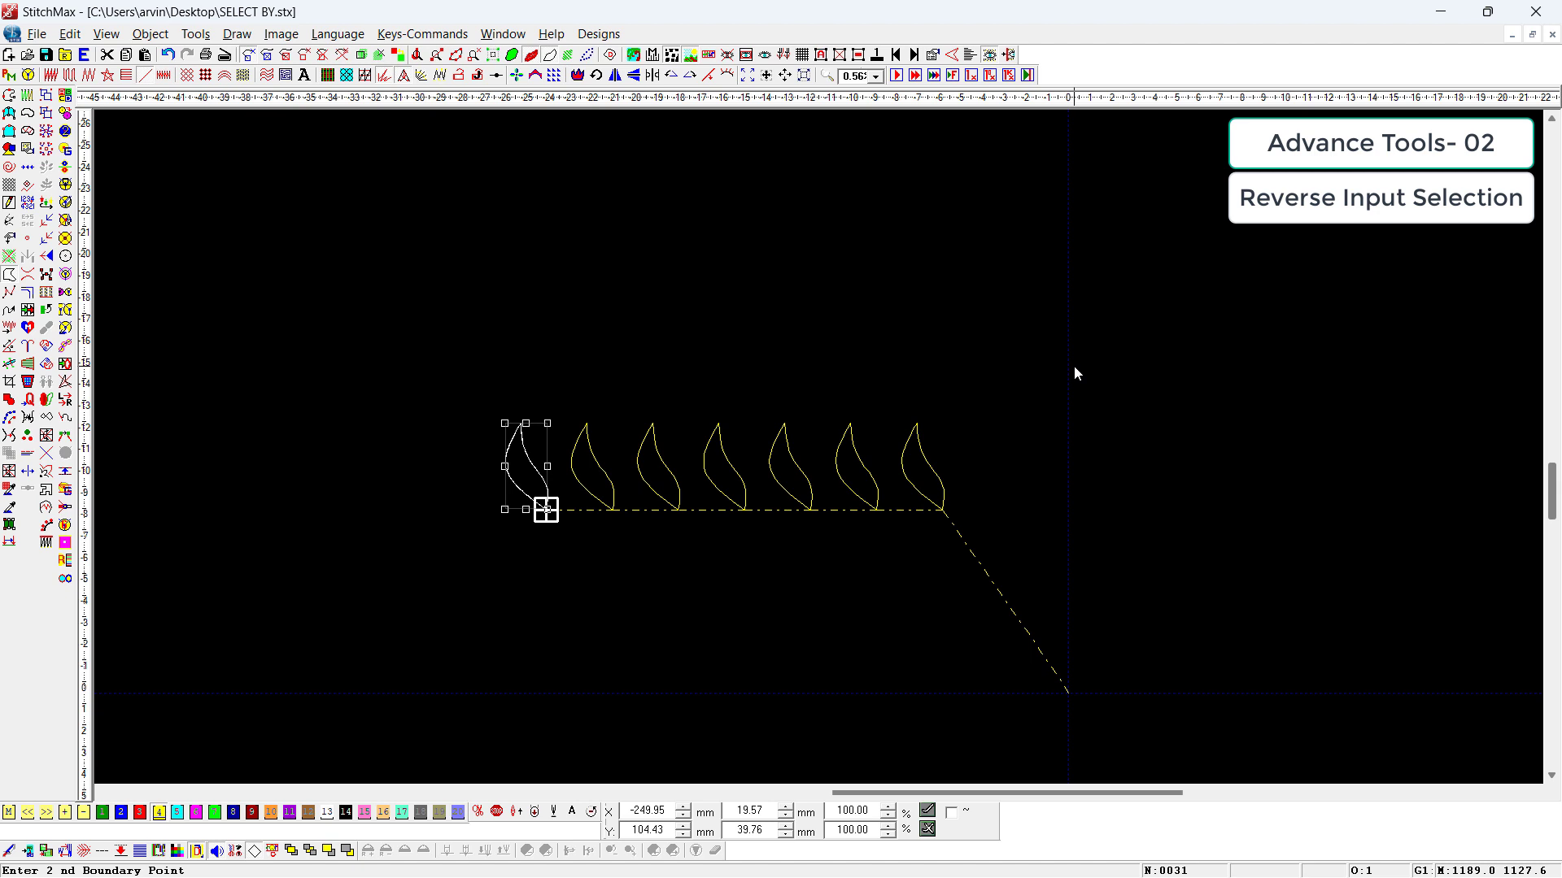
pyautogui.click(1016, 598)
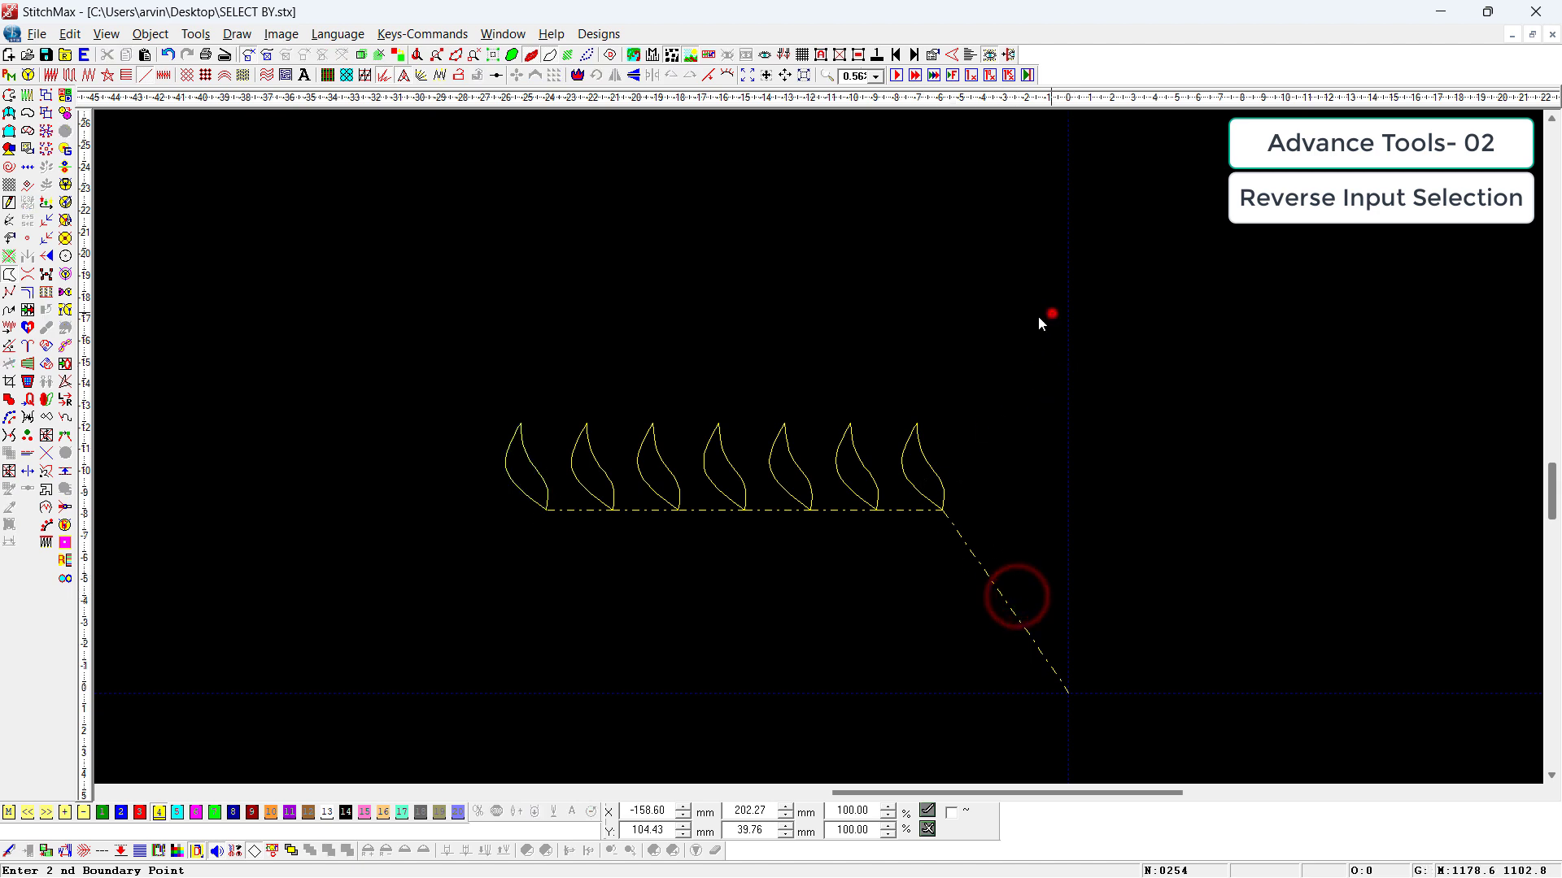
# Step: Reverse the sewing order of all seven leaves with Reverse Input Selection and step through the reordered leaves
pyautogui.click(1051, 315)
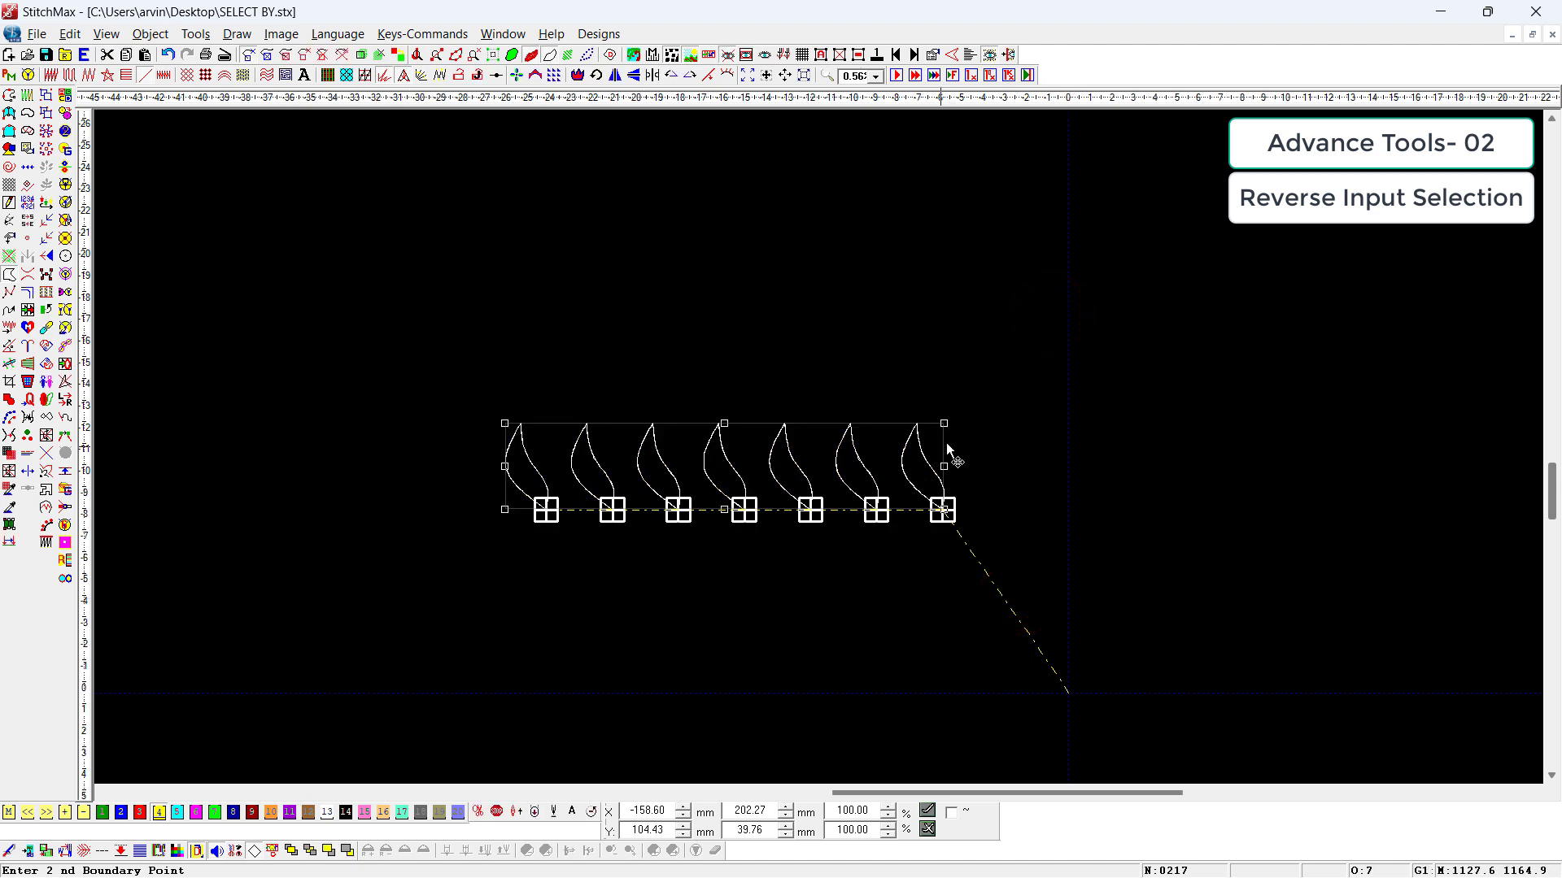
pyautogui.click(1164, 584)
pyautogui.hotkey('shift', 'Tab')
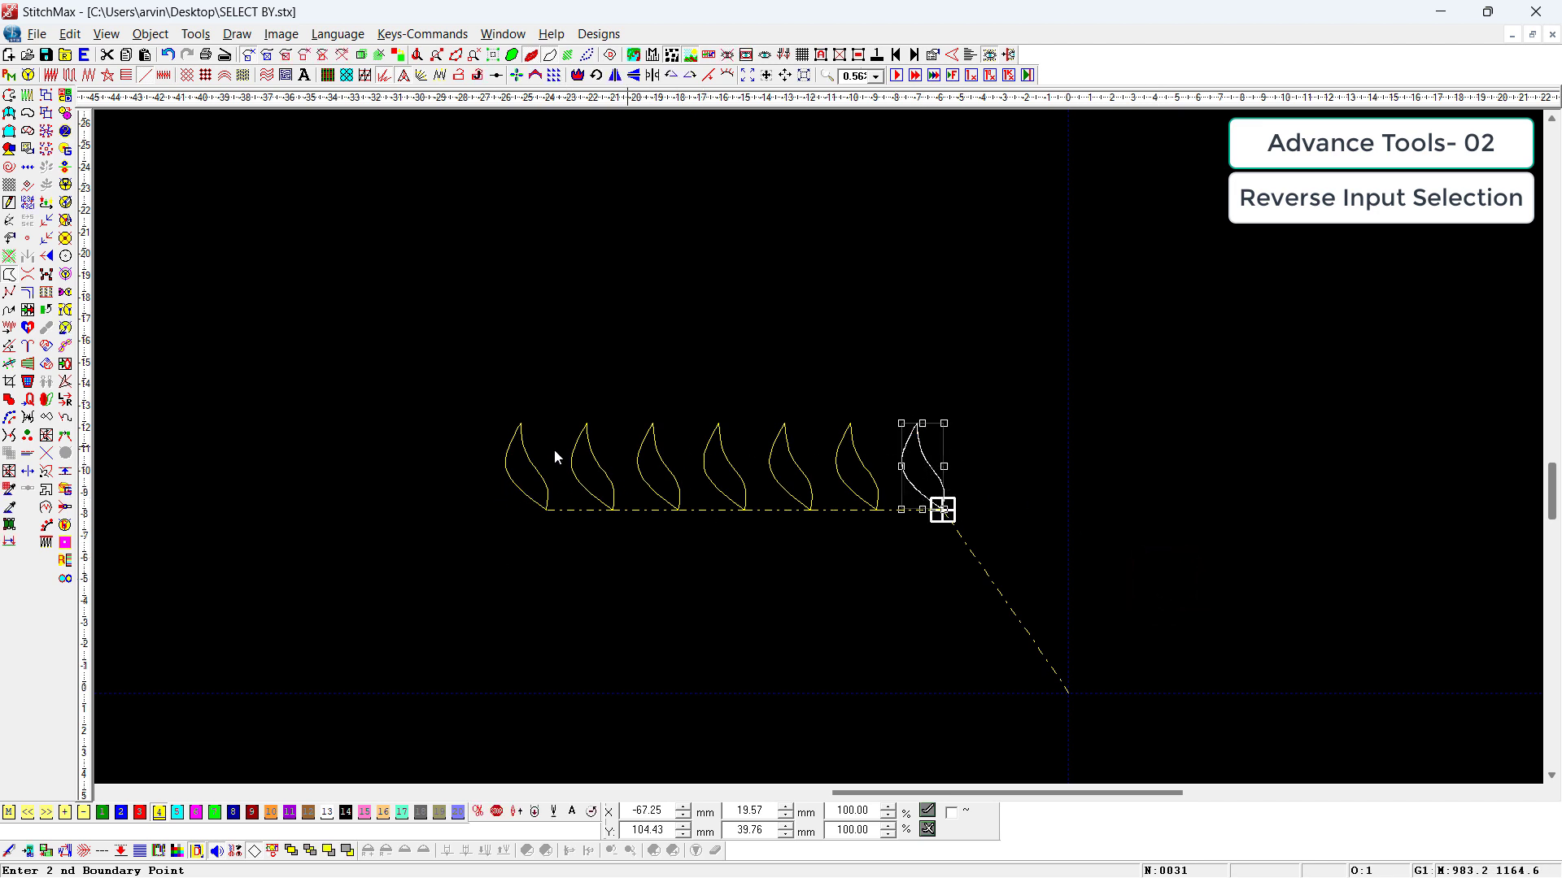
pyautogui.moveTo(450, 373); pyautogui.dragTo(1208, 647)
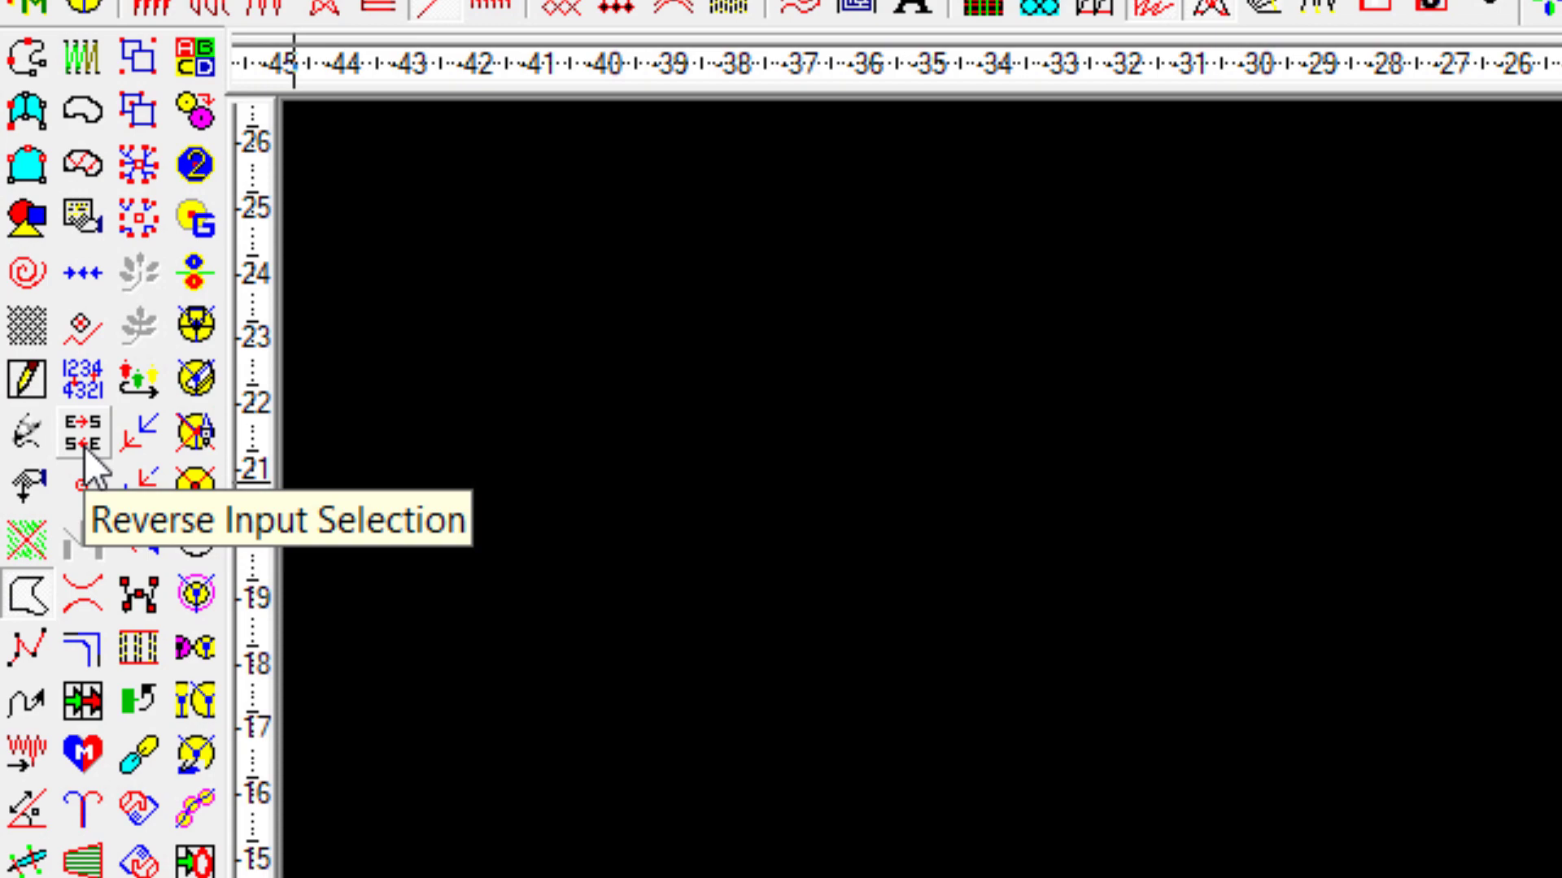
pyautogui.click(84, 443)
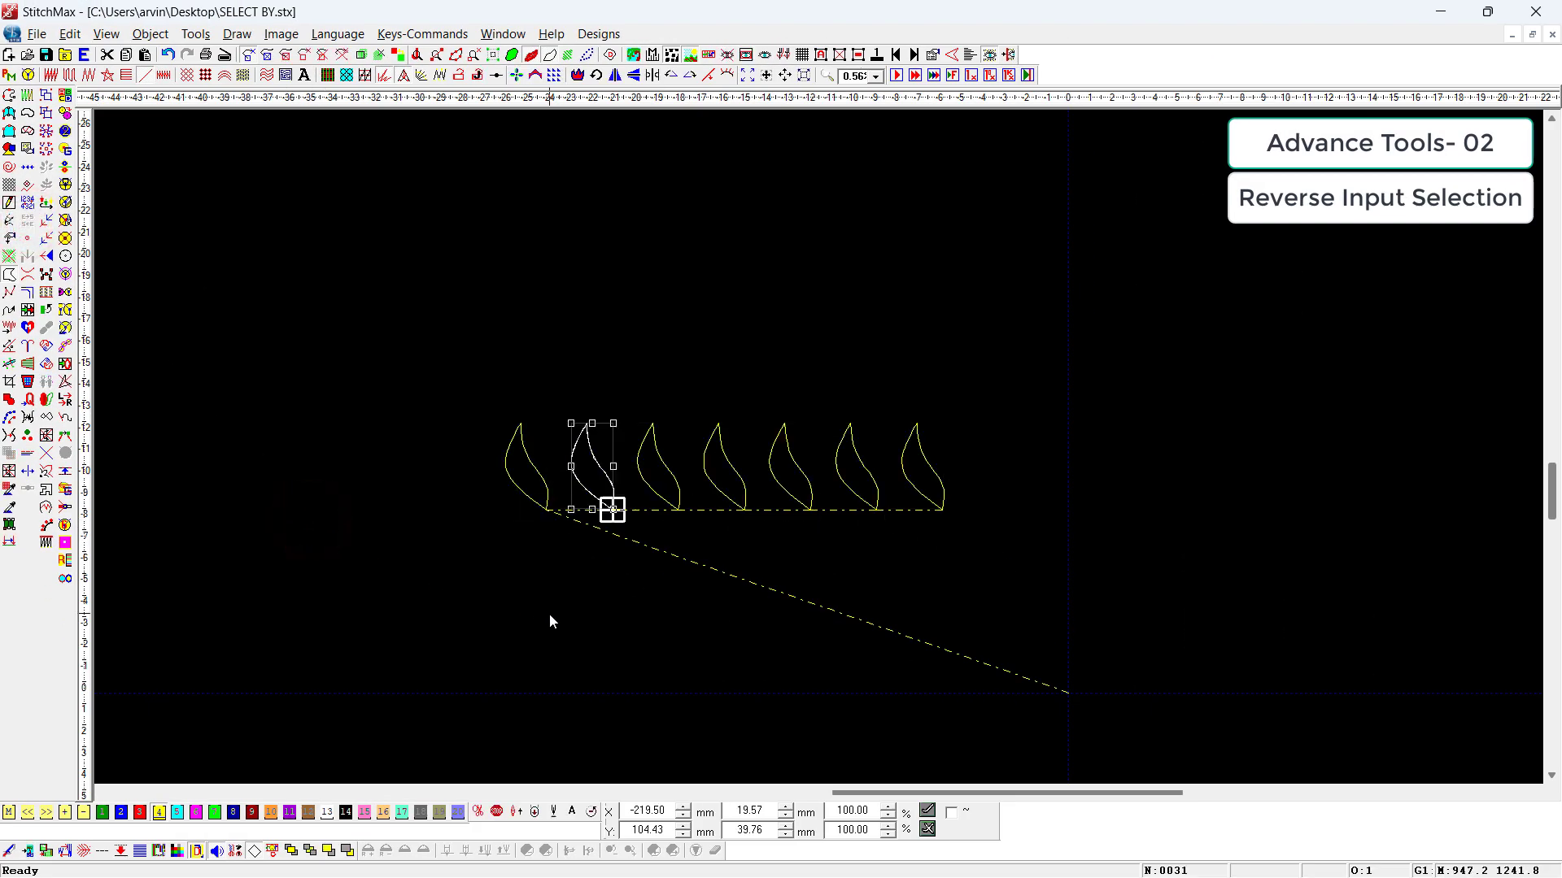
pyautogui.press('Tab')
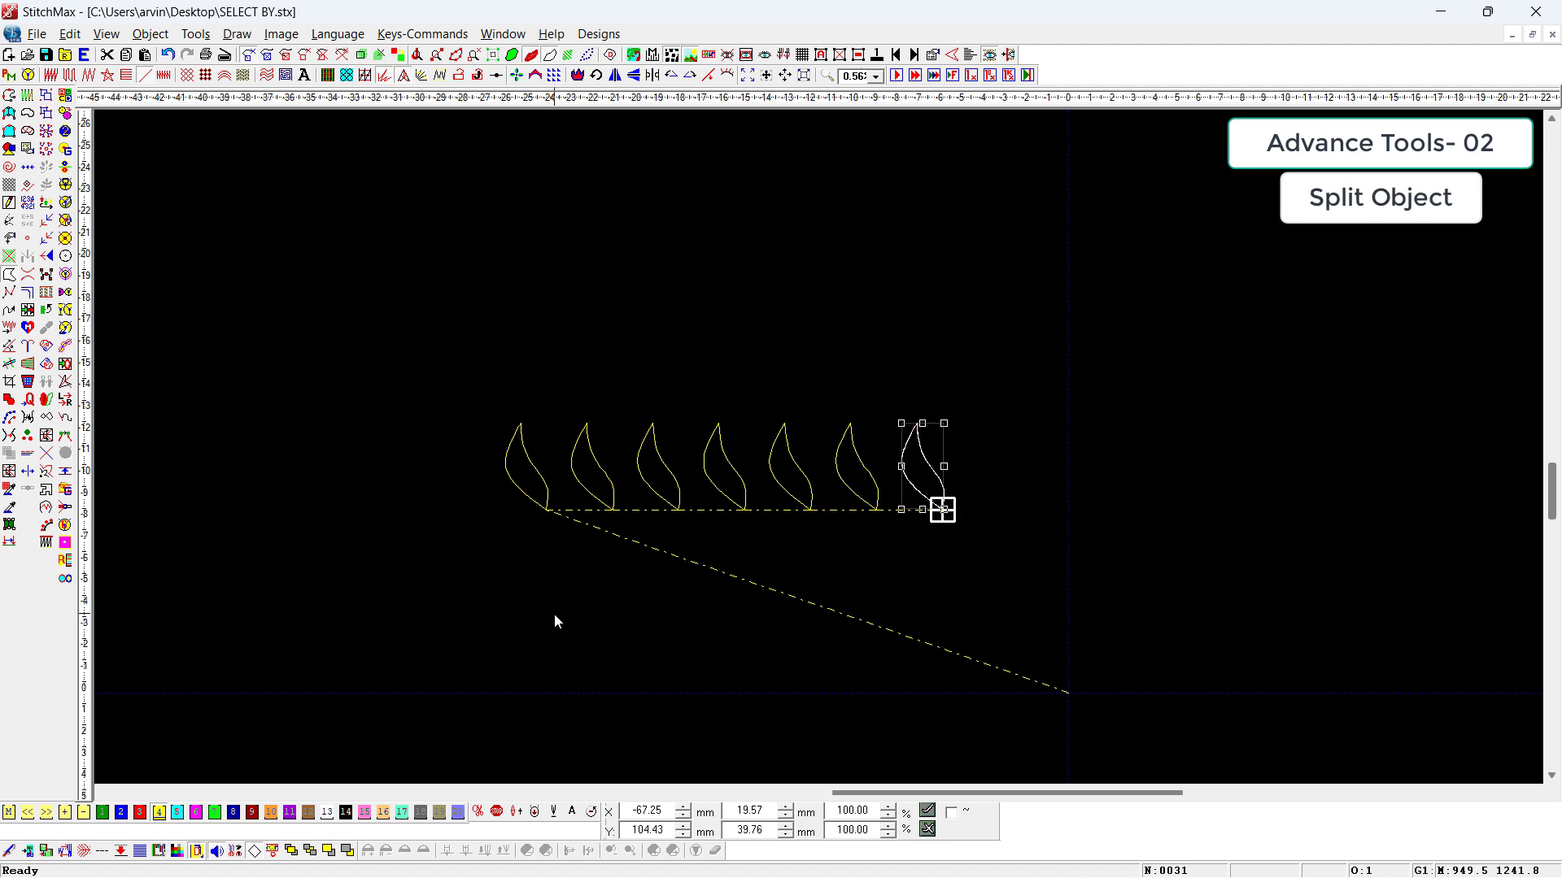
# Step: Delete all seven leaf outlines from the design
pyautogui.hotkey('ctrl', 'a')
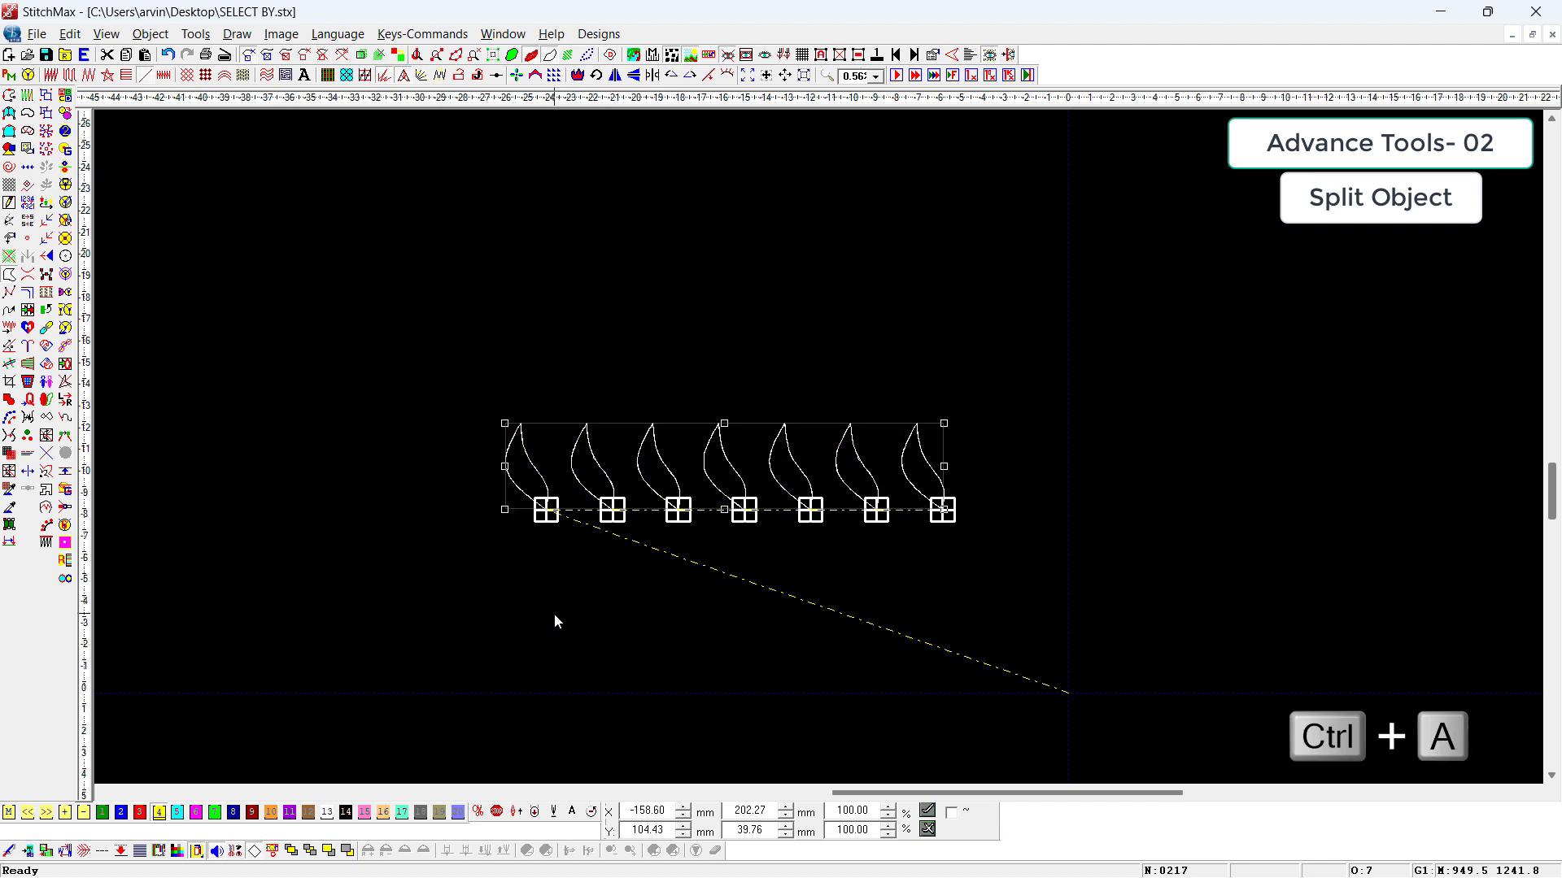
pyautogui.press('Delete')
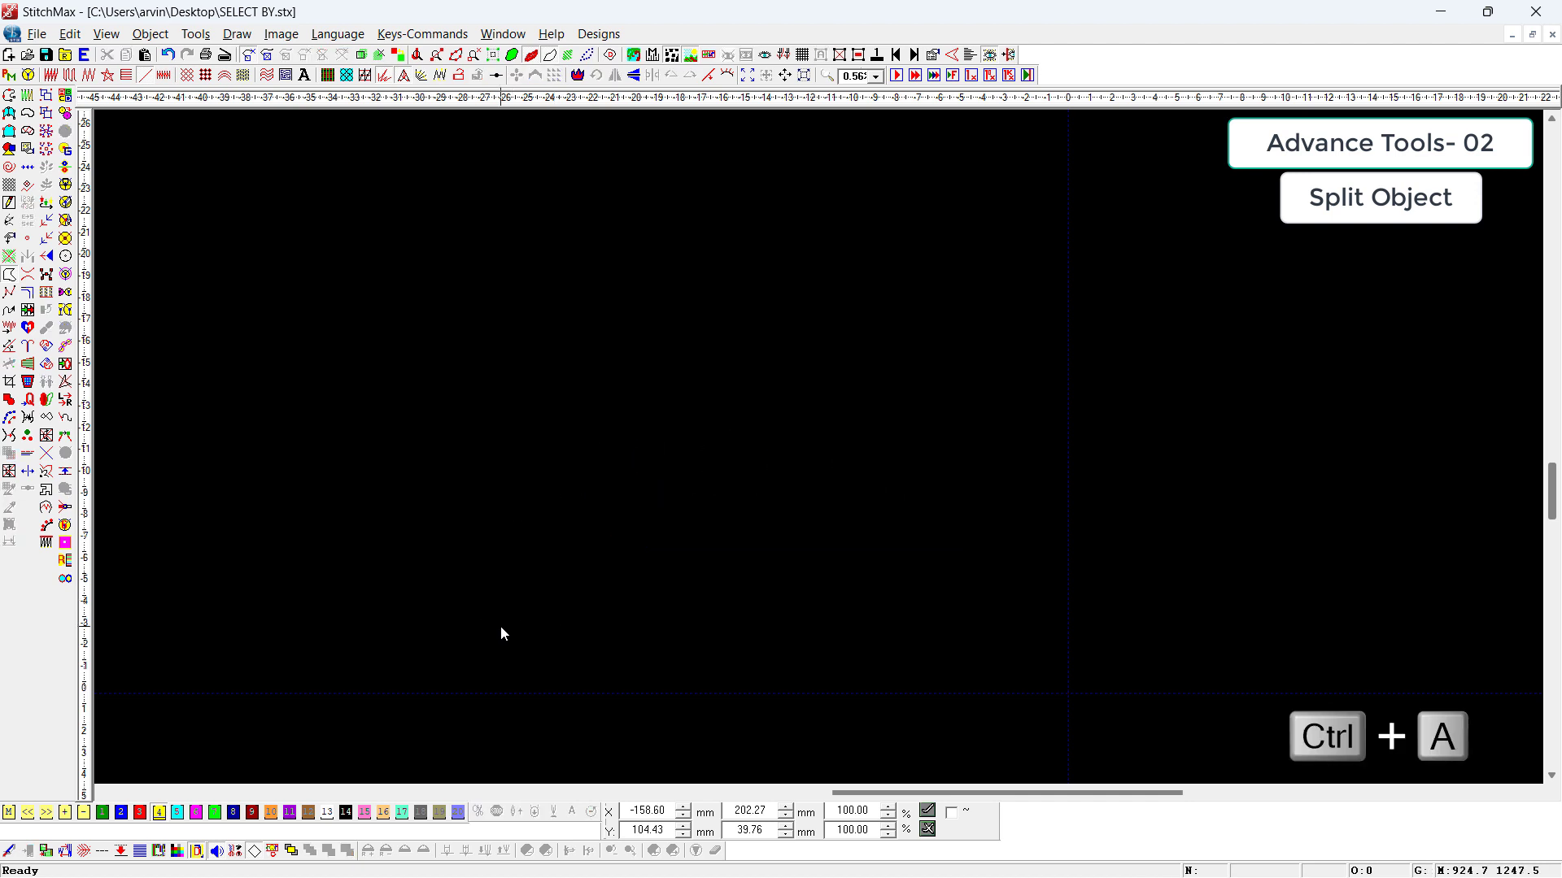
# Step: Draw an S-curved satin column from two boundary curves, about 63 mm wide and 137 mm high overall
pyautogui.click(9, 130)
pyautogui.click(837, 652)
pyautogui.click(834, 650)
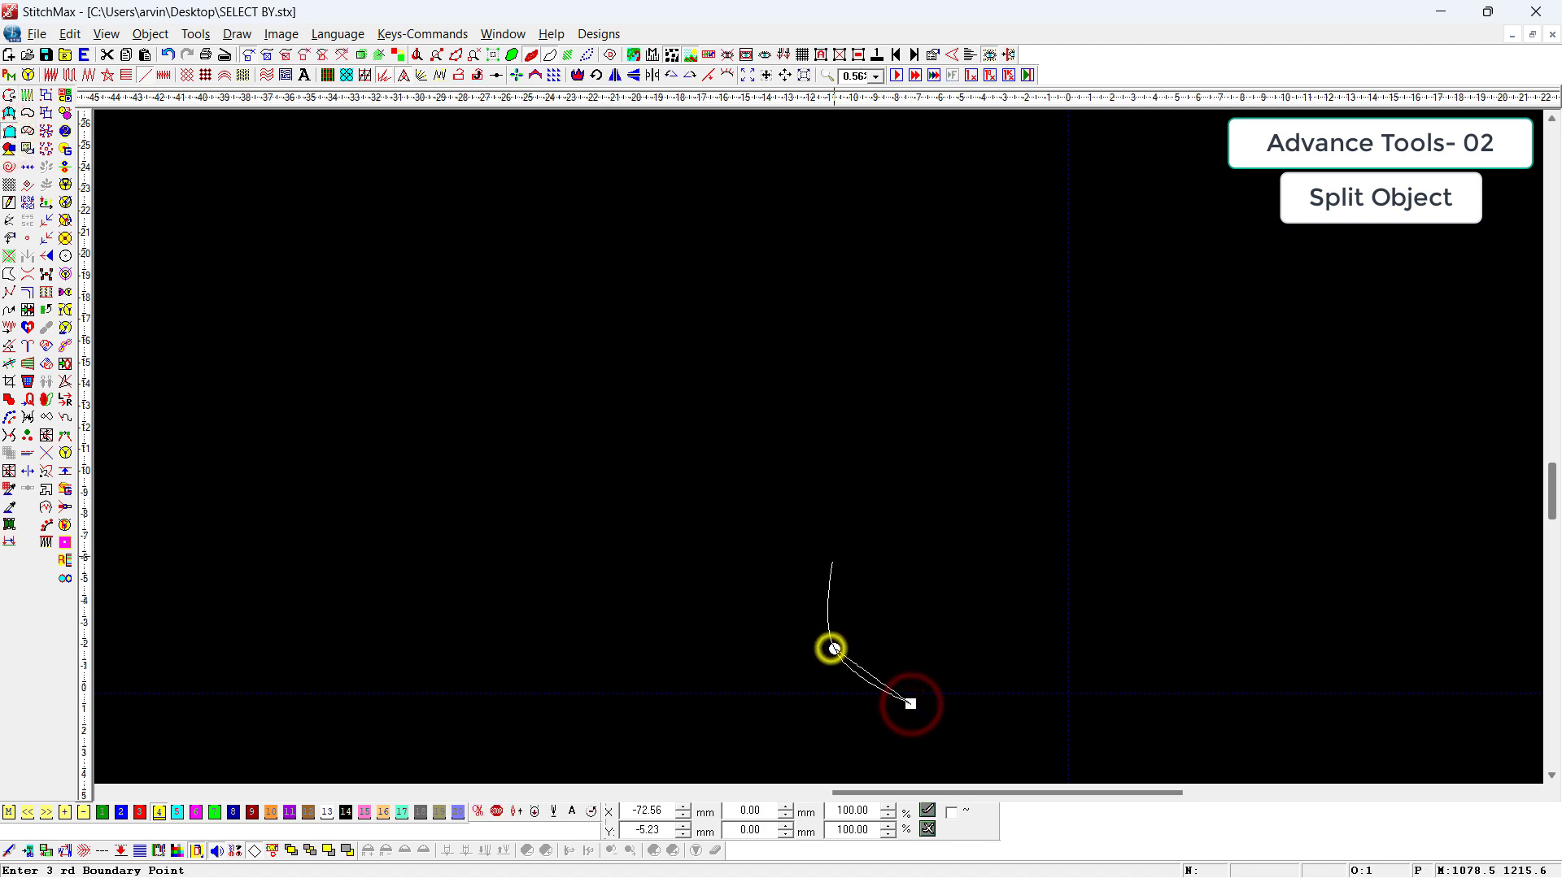
pyautogui.click(832, 536)
pyautogui.click(749, 425)
pyautogui.click(776, 271)
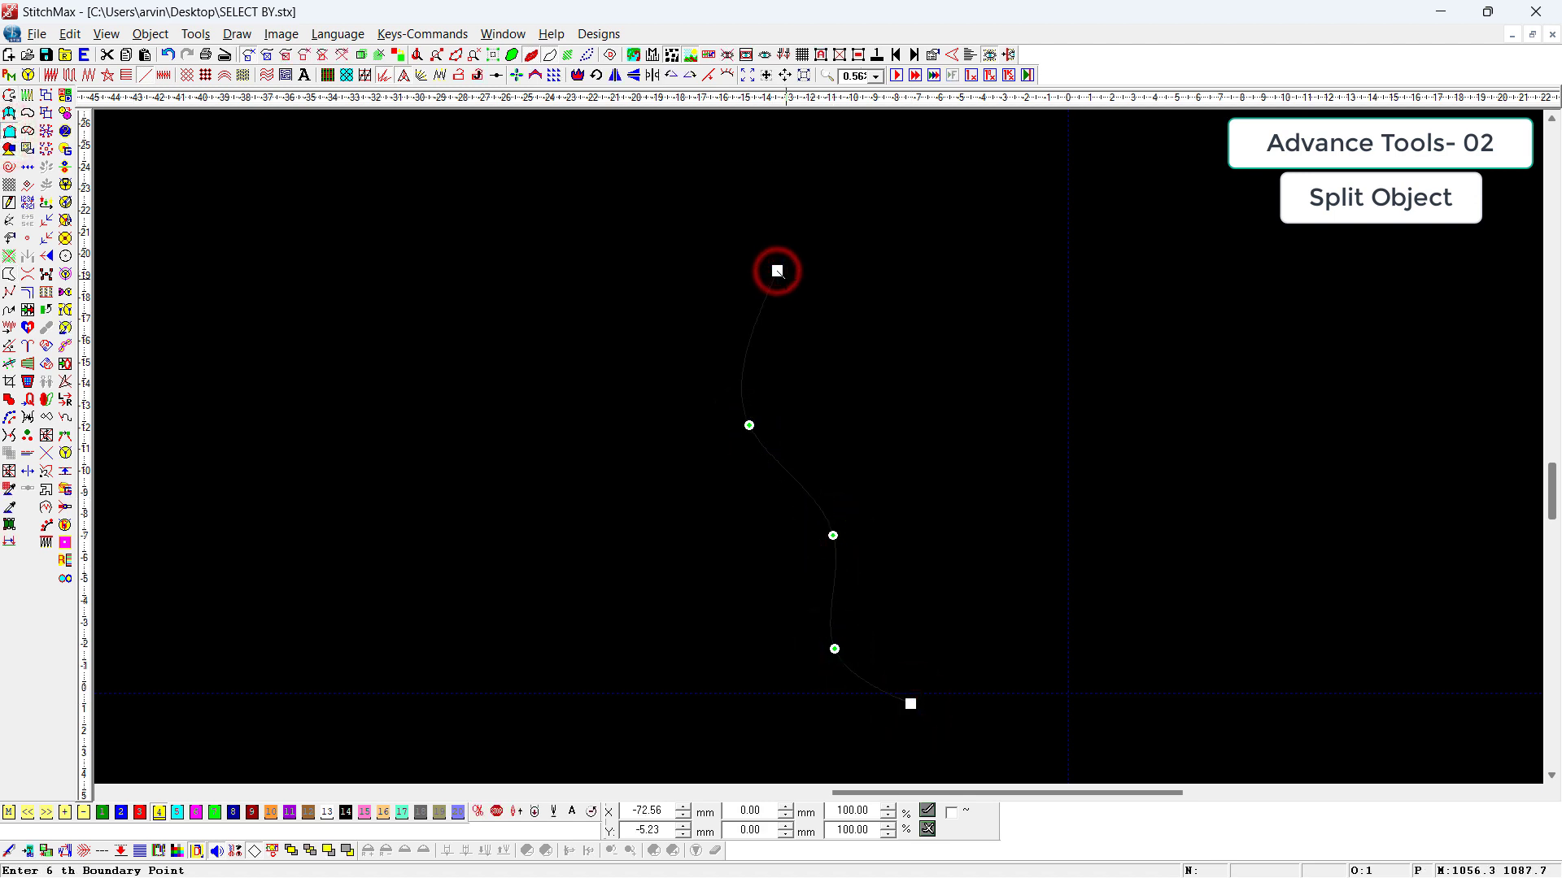
pyautogui.press('Return')
pyautogui.scroll(-4, 918, 569)
pyautogui.click(941, 608)
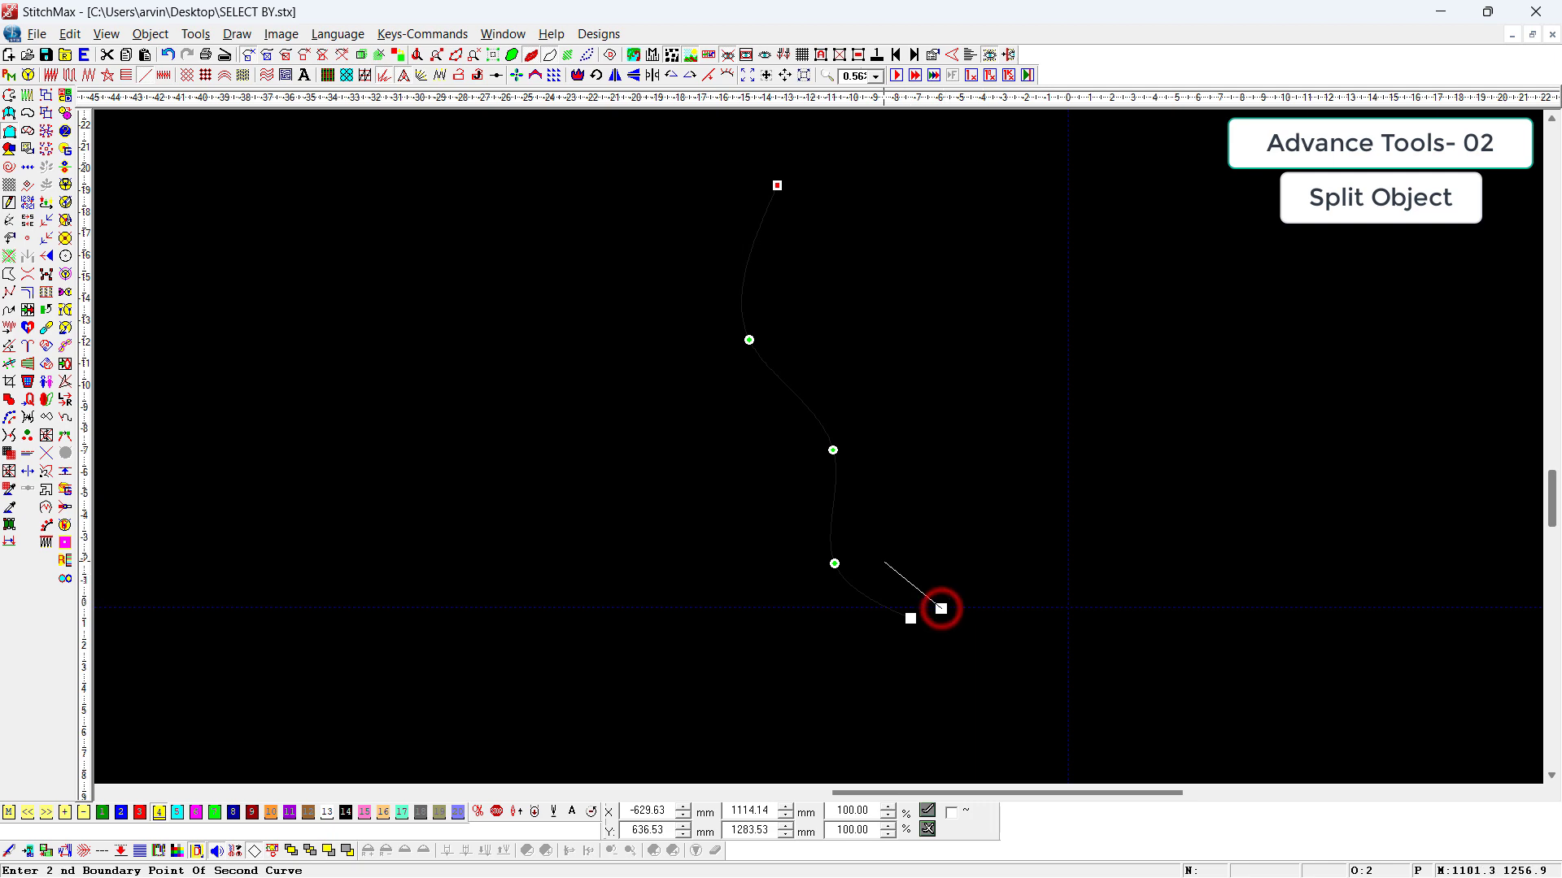
pyautogui.rightClick(867, 553)
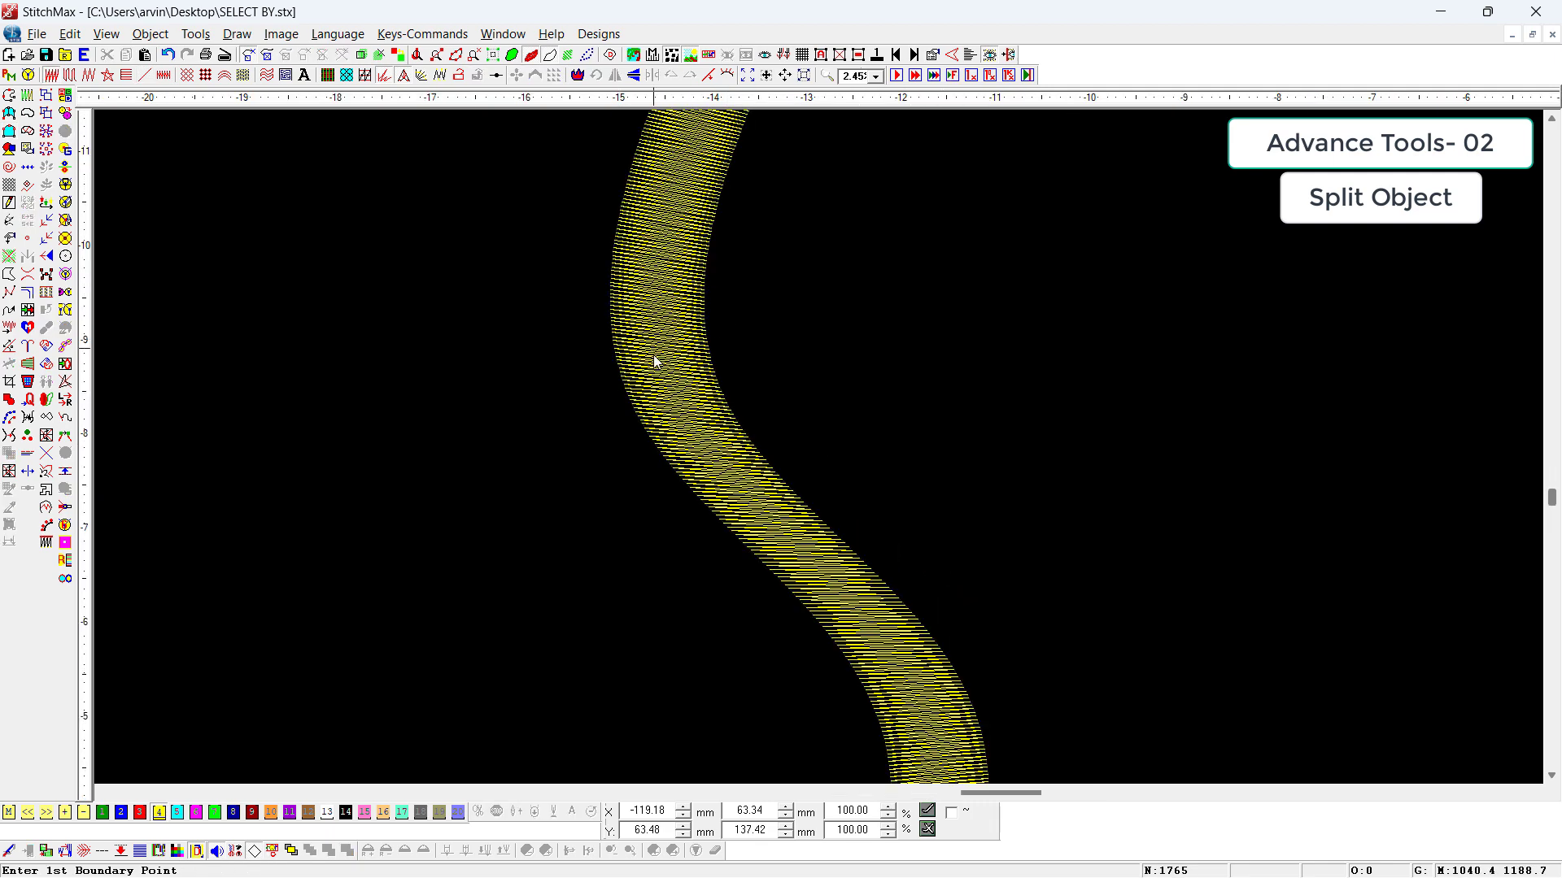
# Step: Add three stitch-direction lines across the satin column, from its upper bend down to its lower part
pyautogui.click(652, 351)
pyautogui.scroll(-1, 652, 352)
pyautogui.hotkey('shift', 'alt', 'r')
pyautogui.click(555, 344)
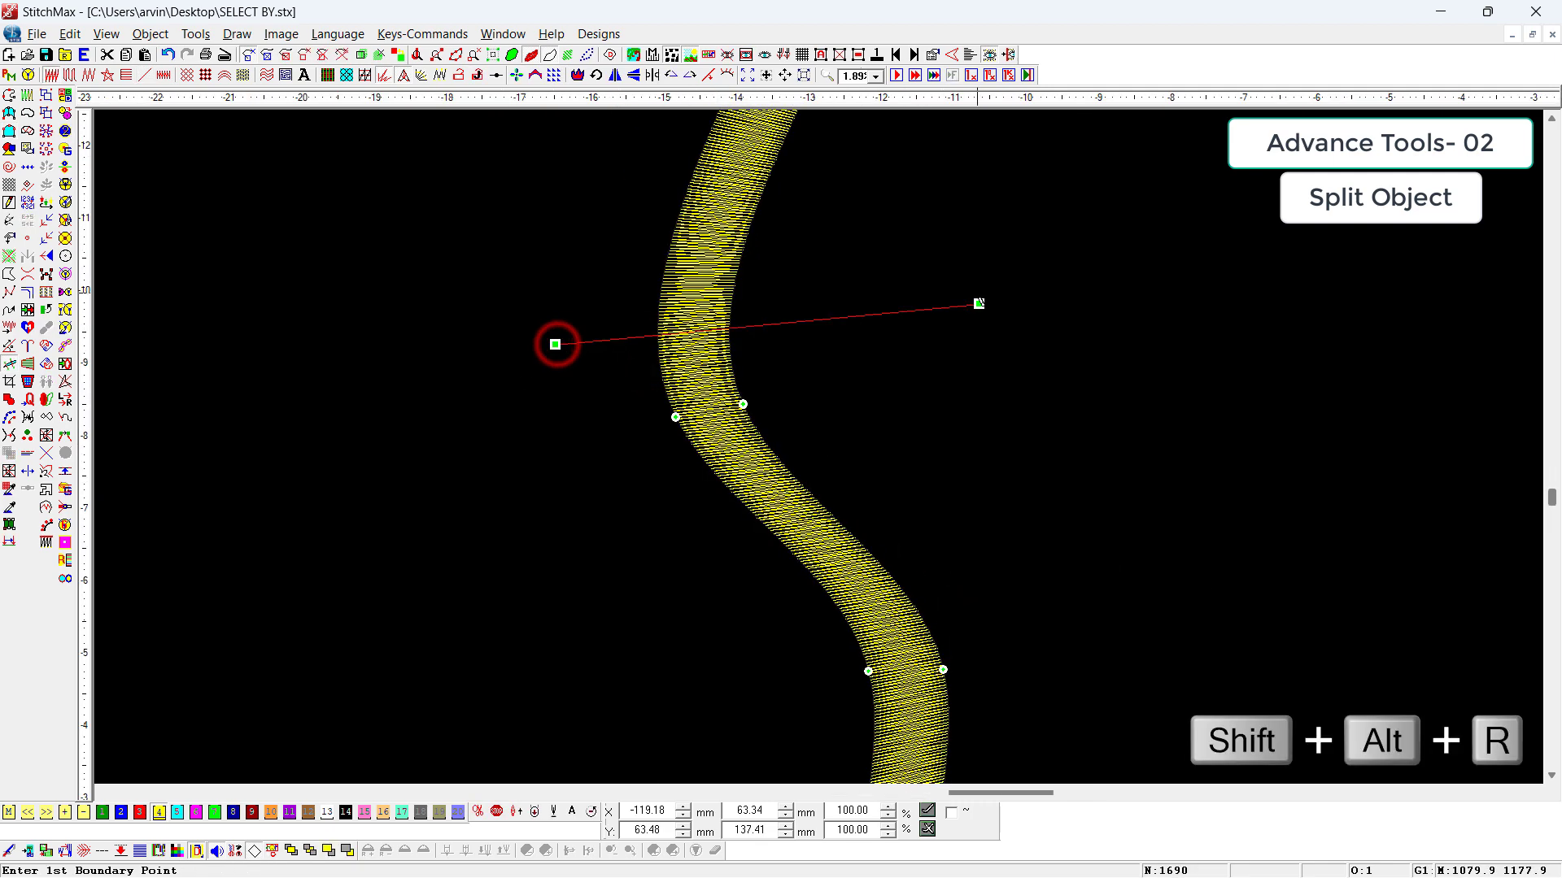
pyautogui.scroll(-2, 979, 303)
pyautogui.moveTo(777, 587); pyautogui.dragTo(999, 527)
pyautogui.scroll(-3, 999, 528)
pyautogui.moveTo(816, 688); pyautogui.dragTo(1025, 557)
pyautogui.rightClick(1004, 364)
pyautogui.scroll(5, 1004, 365)
pyautogui.scroll(4, 1047, 384)
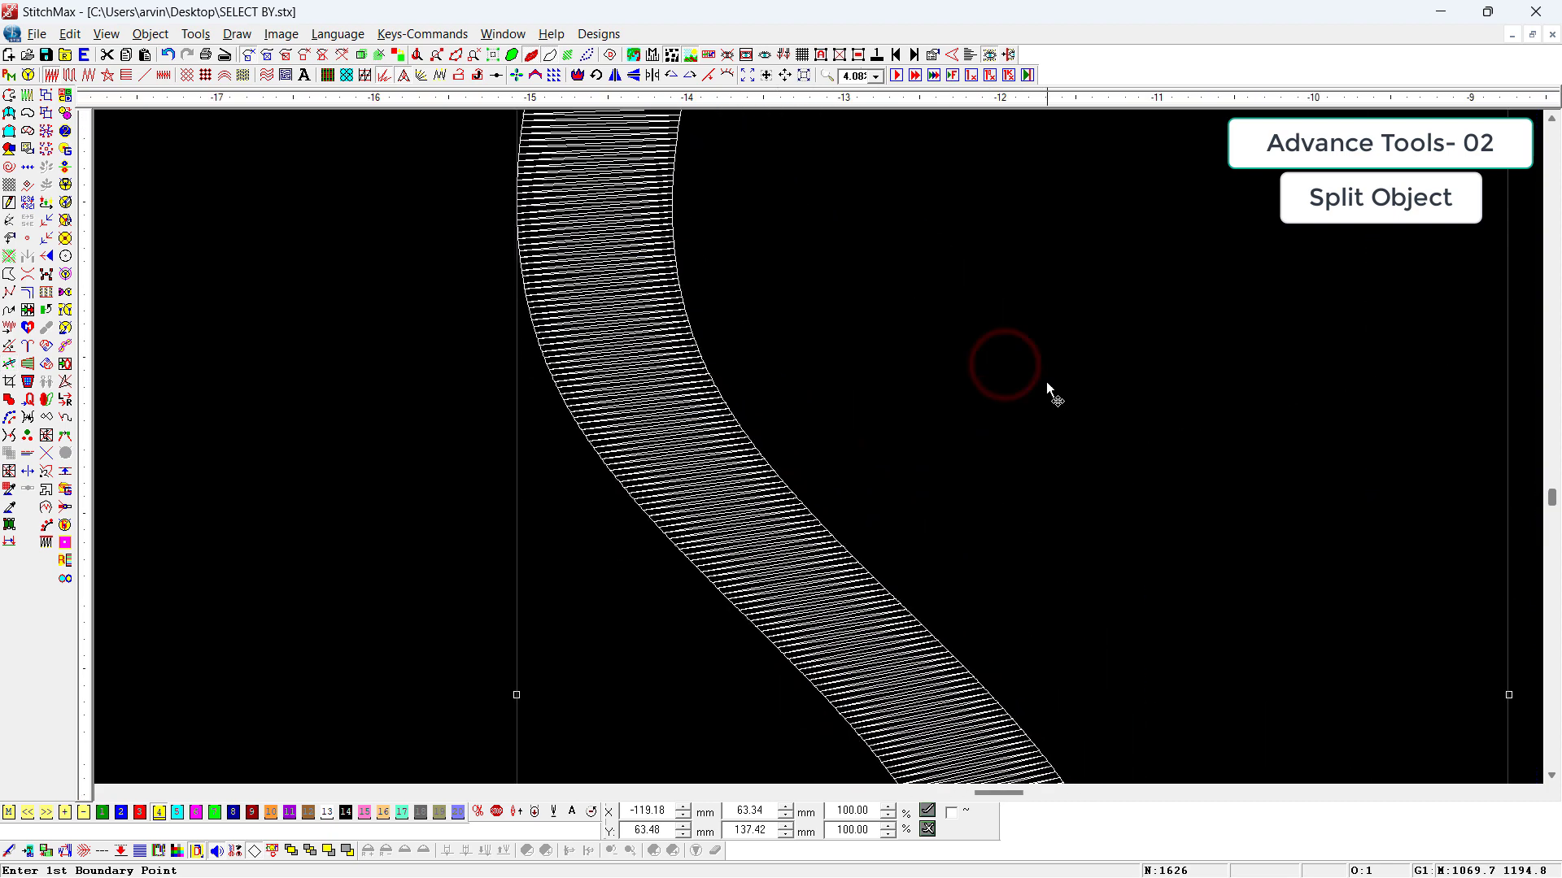
# Step: Split the satin column with Split Object at a point on its outer edge, about 23 mm below the upper end
pyautogui.scroll(-3, 1009, 358)
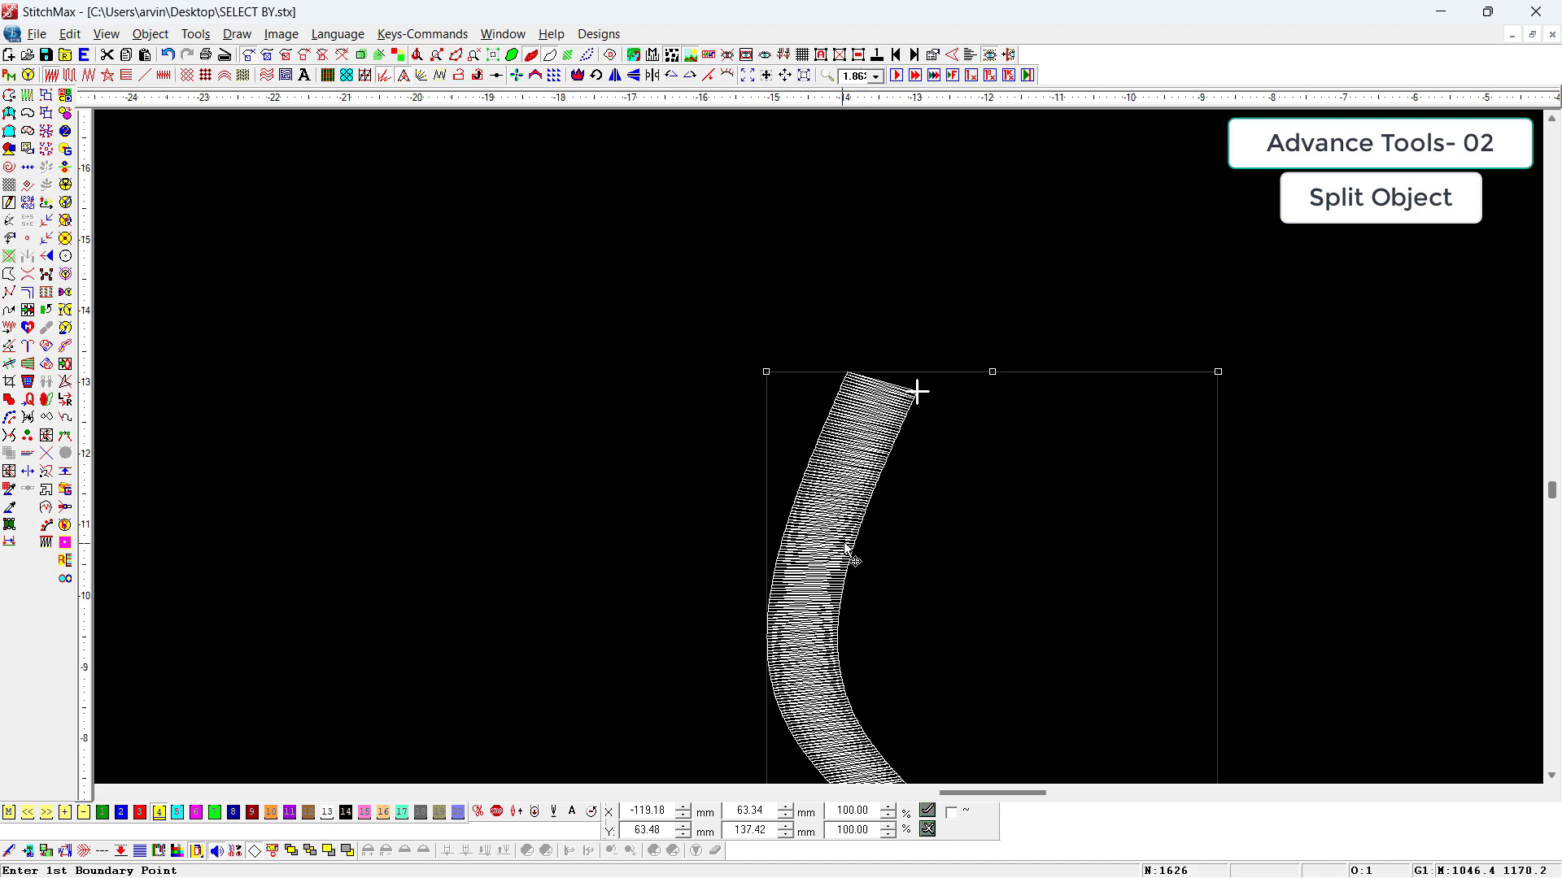
pyautogui.press('z')
pyautogui.moveTo(712, 362); pyautogui.dragTo(1021, 762)
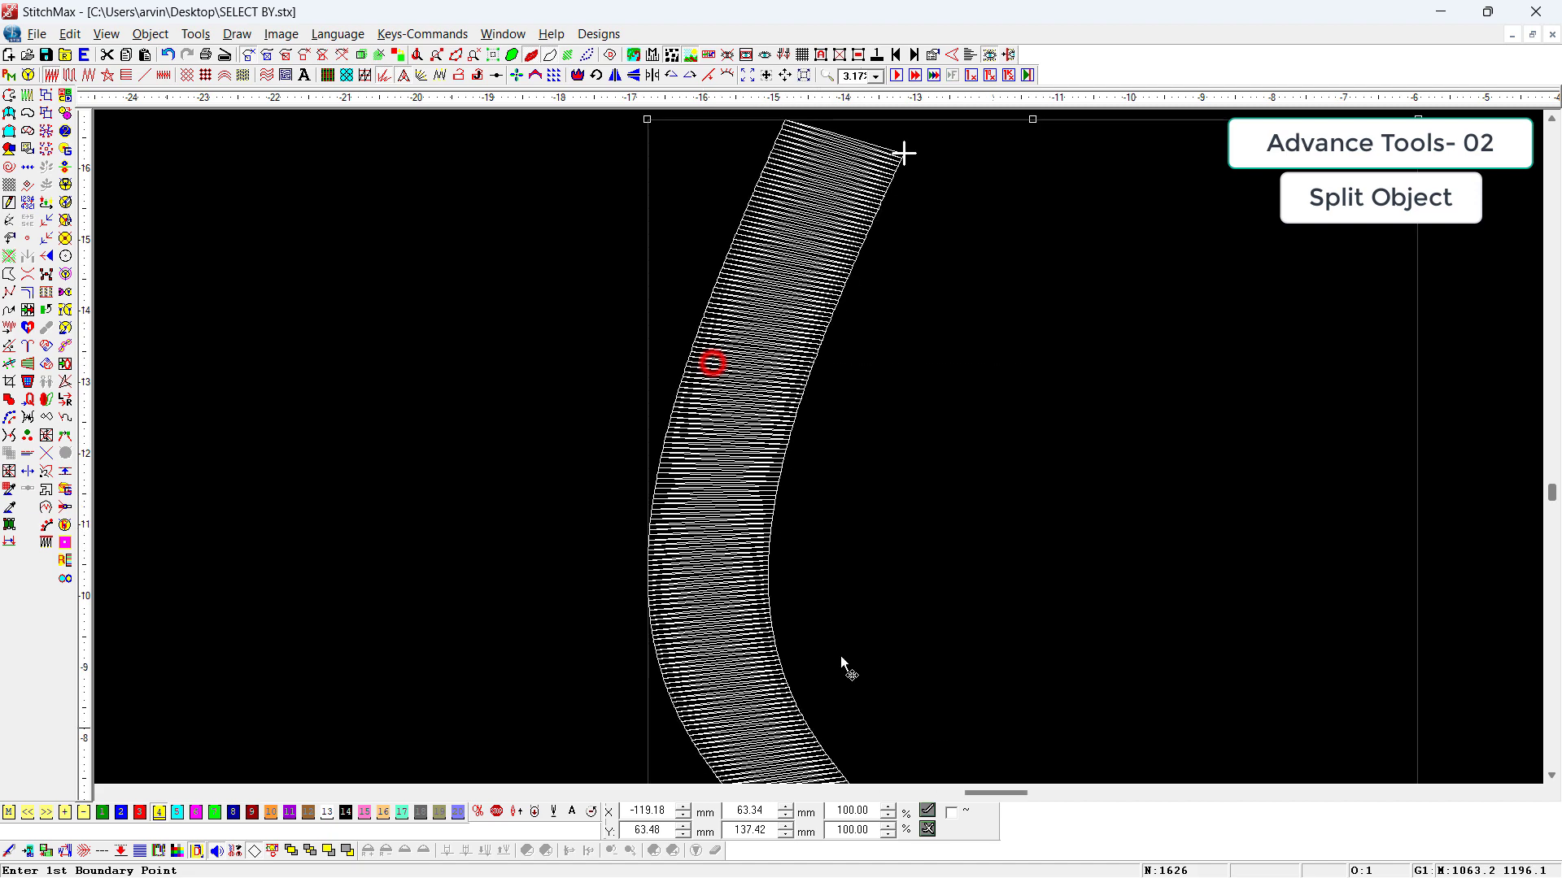
pyautogui.click(428, 397)
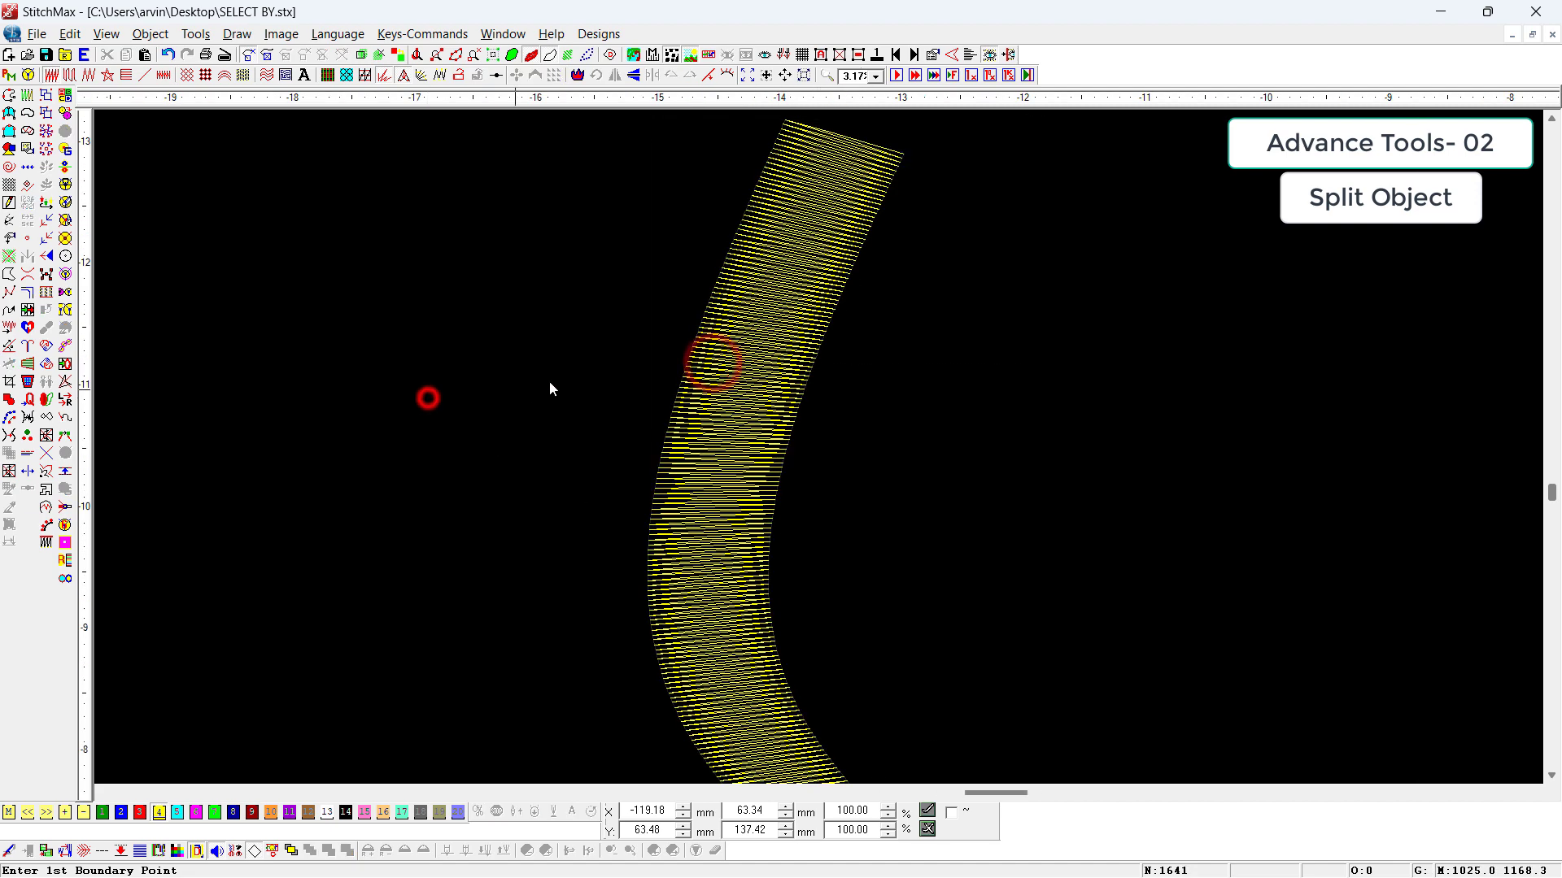
pyautogui.click(676, 391)
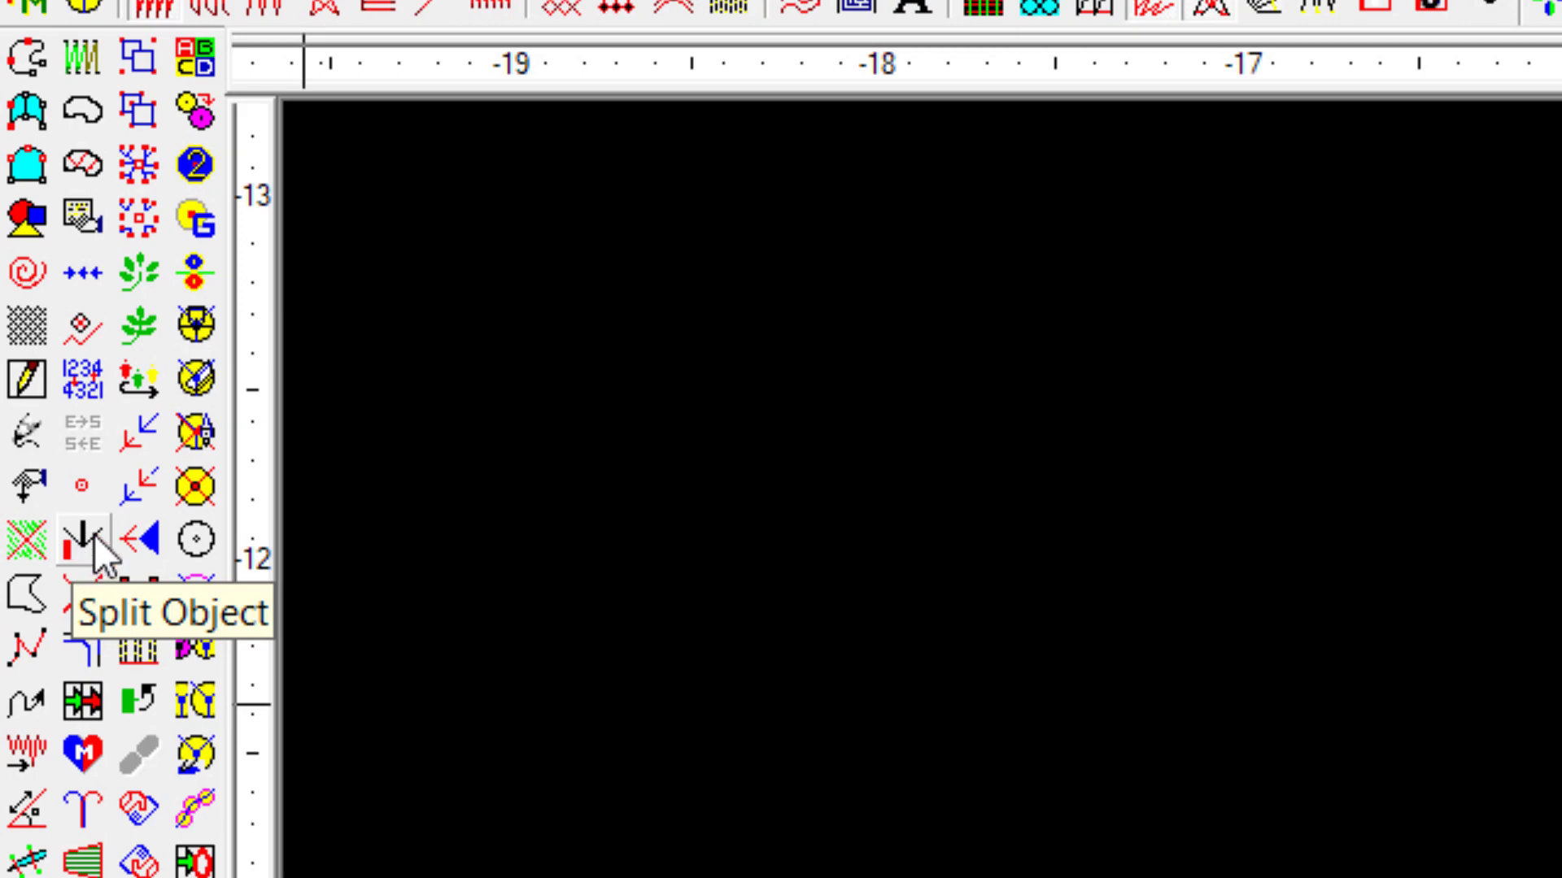
pyautogui.click(84, 541)
pyautogui.click(65, 436)
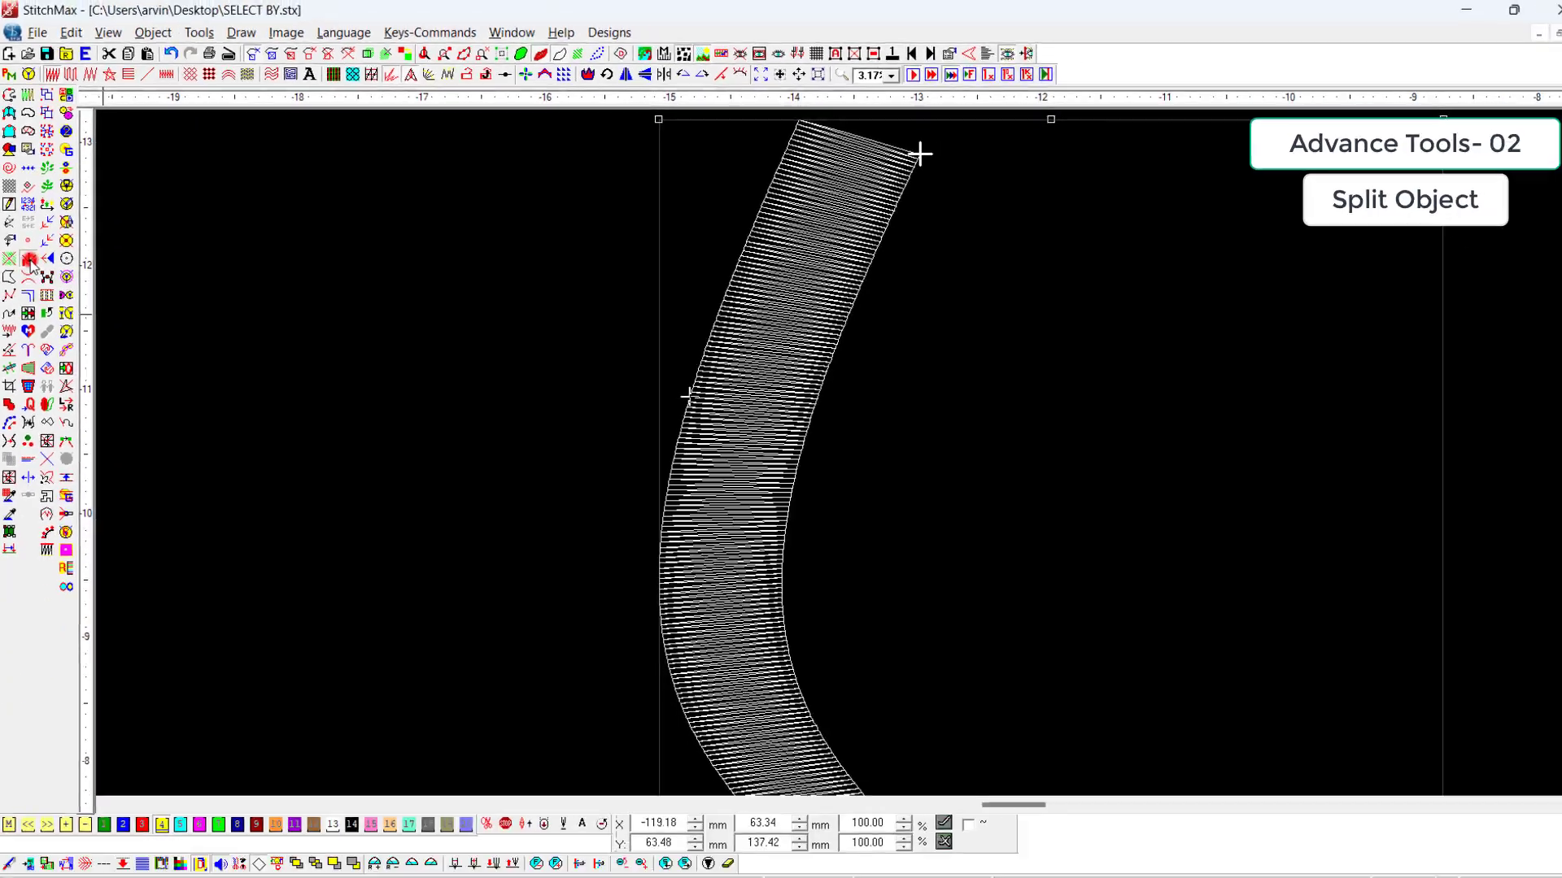
# Step: Select the upper and lower parts of the column in turn, using the realistic stitch view, to check the split
pyautogui.click(970, 722)
pyautogui.click(779, 362)
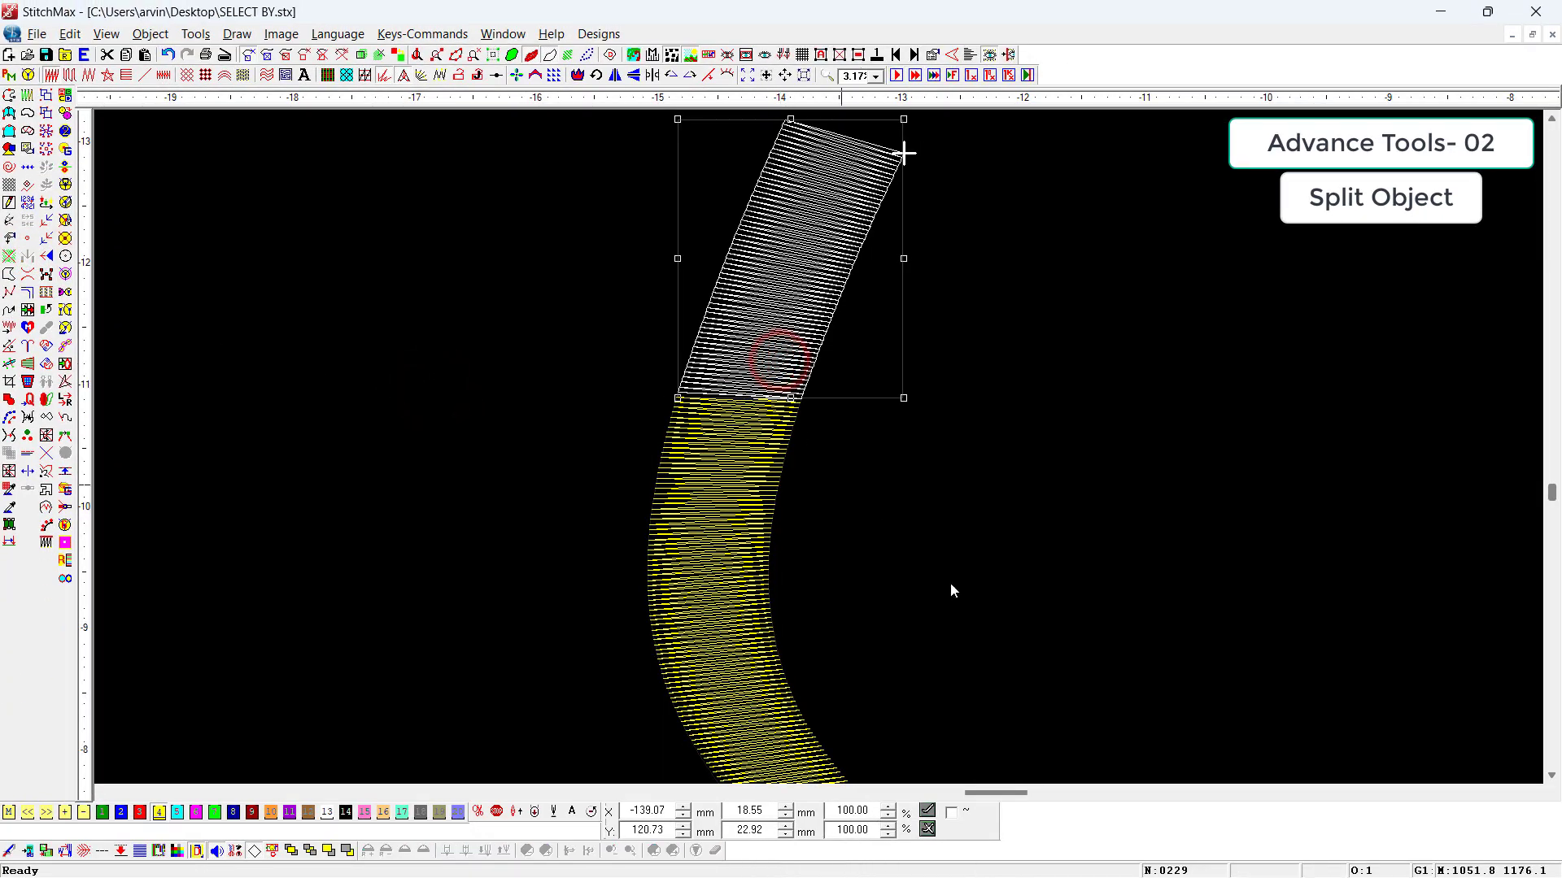
pyautogui.click(1194, 611)
pyautogui.press('t')
pyautogui.scroll(-1, 832, 358)
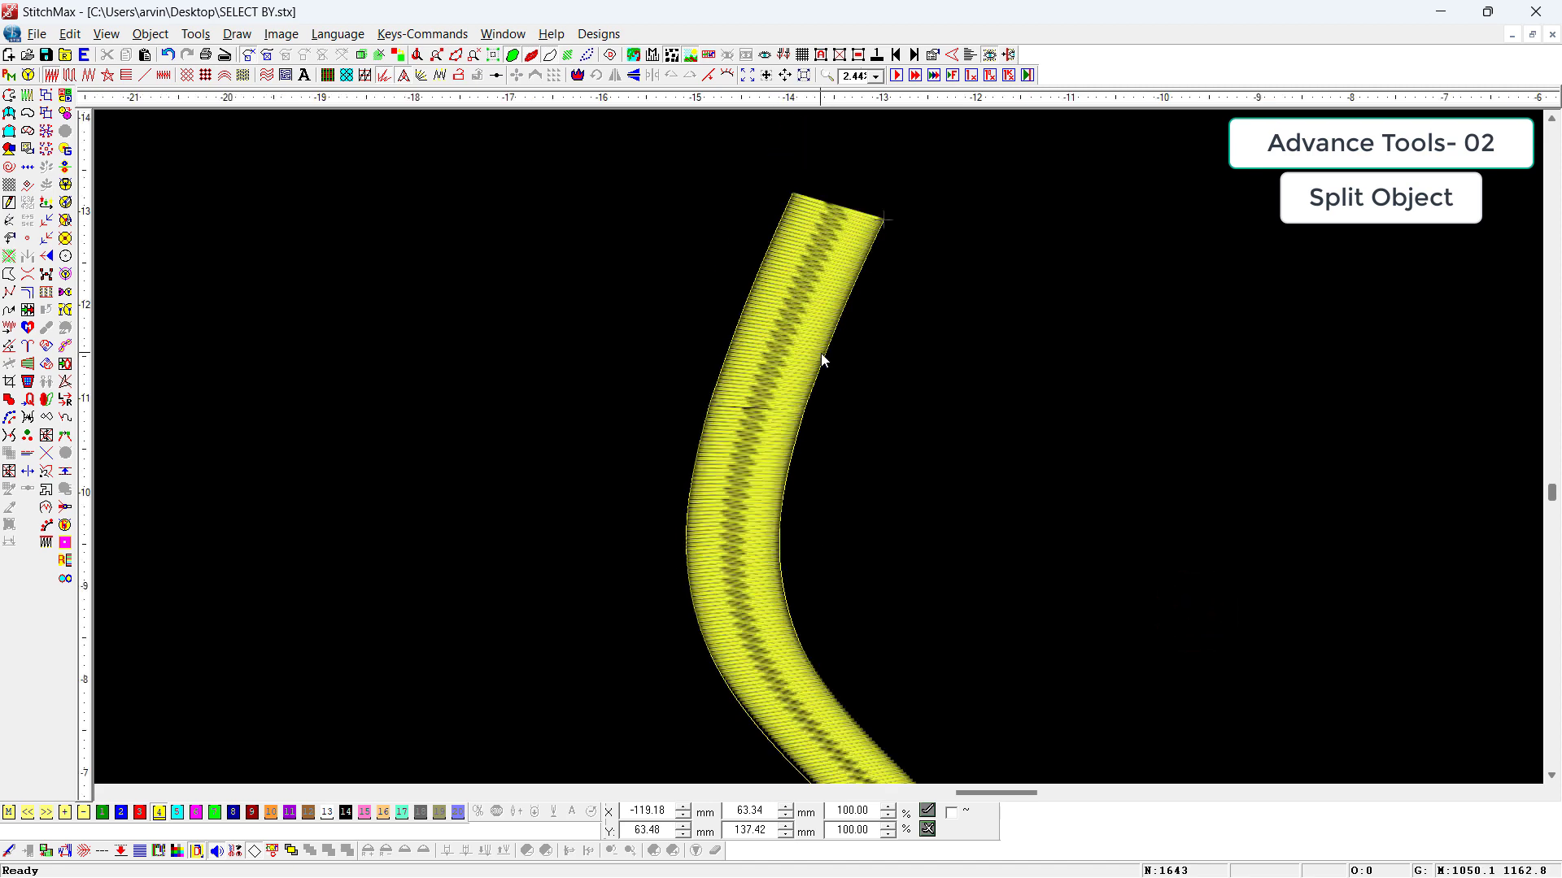
pyautogui.click(820, 349)
pyautogui.click(722, 499)
pyautogui.click(834, 290)
# Step: Split the lower part of the column with Split Object at a point on its outer edge, about 30 mm below the first split
pyautogui.click(753, 465)
pyautogui.scroll(-2, 768, 488)
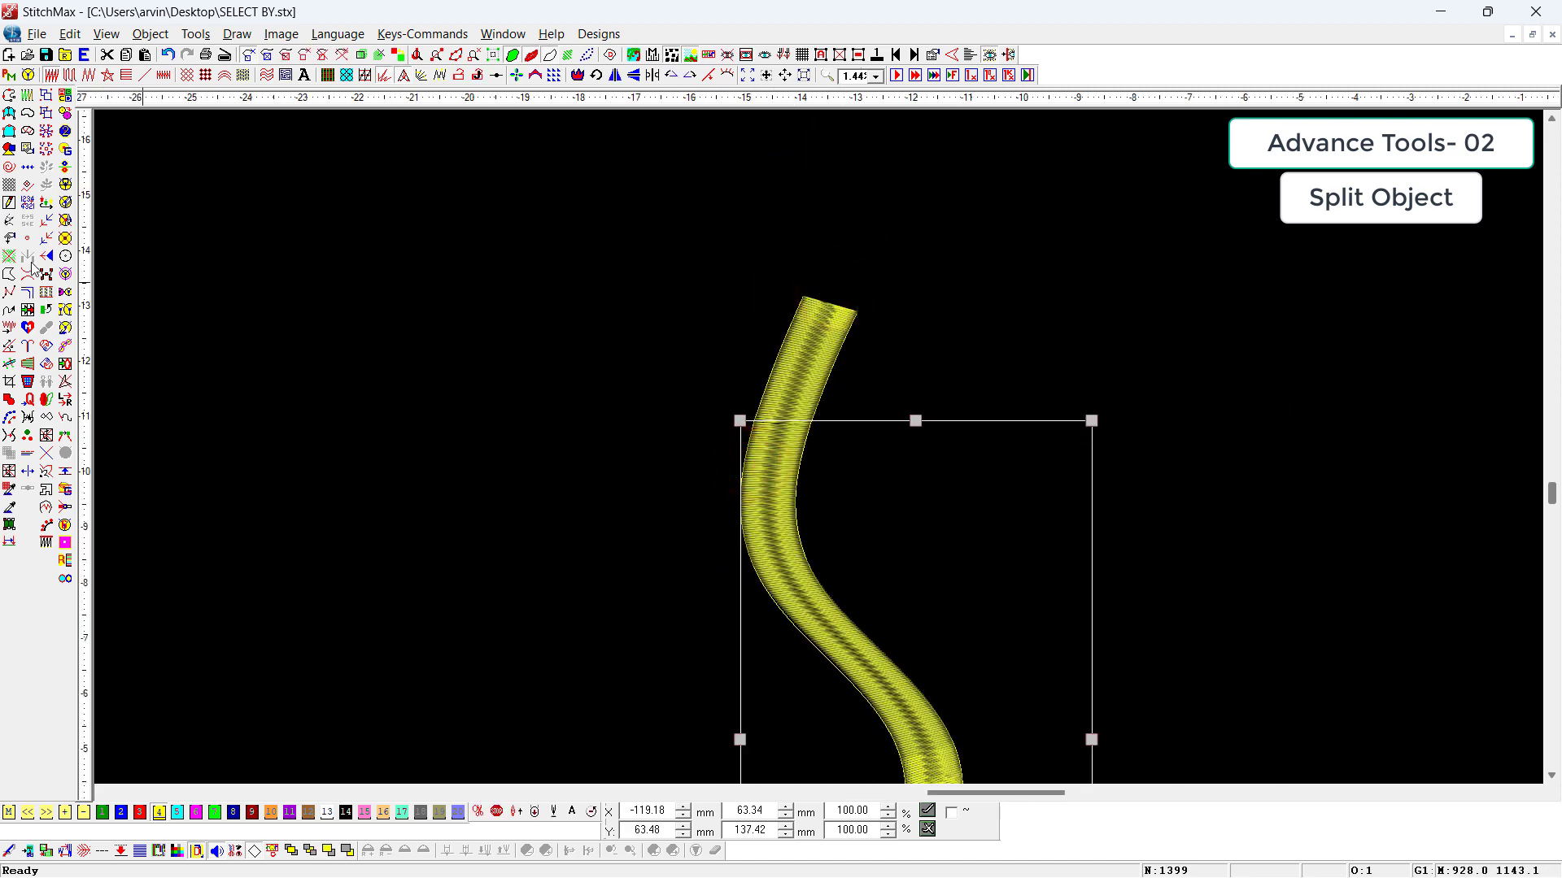
pyautogui.press('t')
pyautogui.press('t')
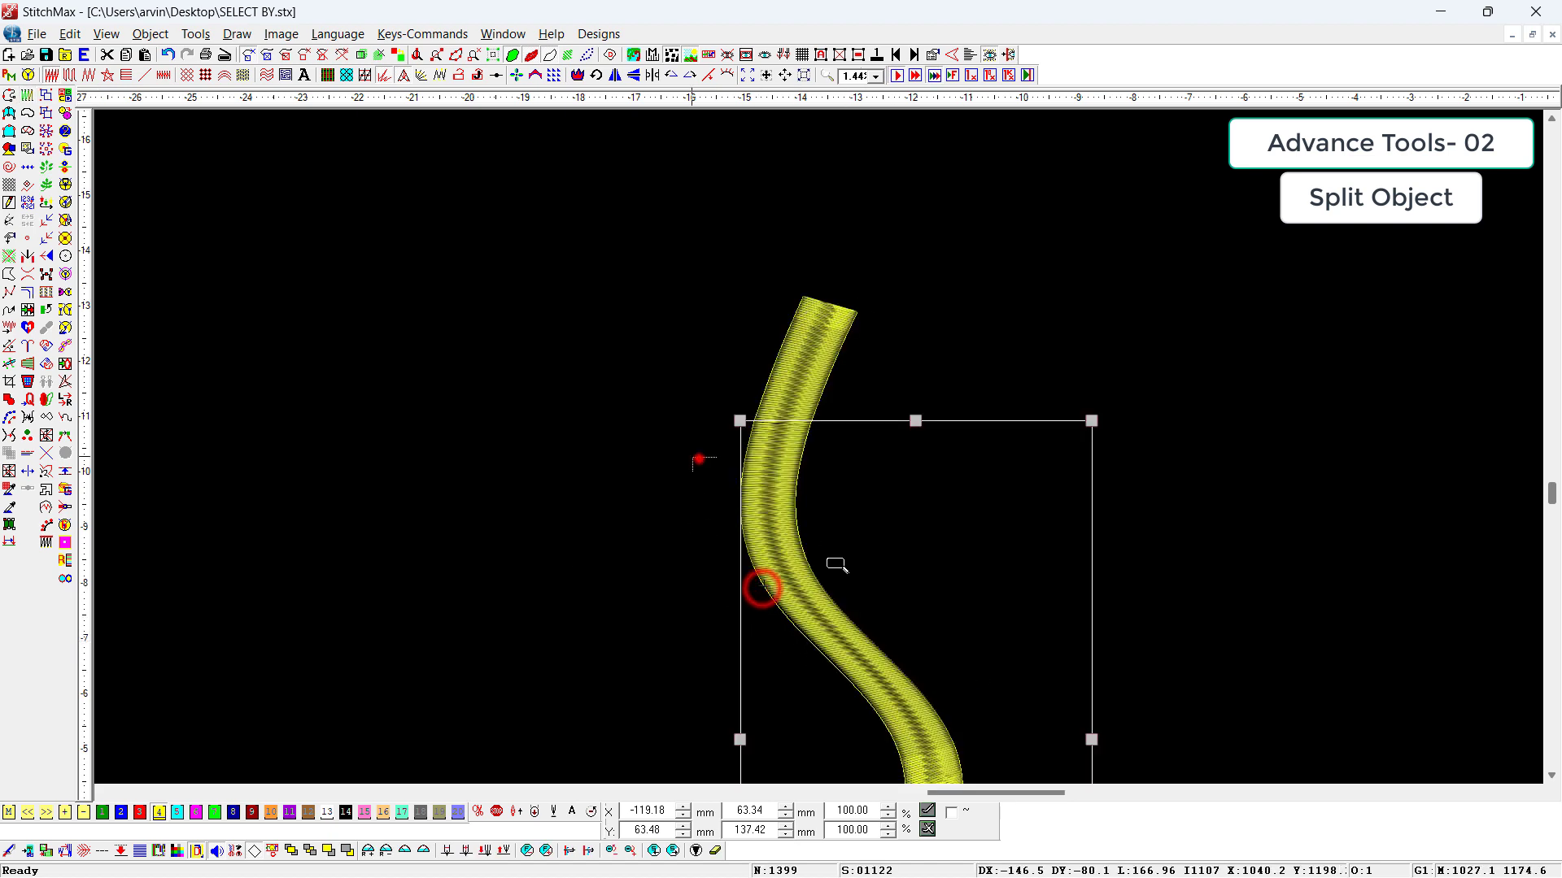
pyautogui.scroll(4, 760, 583)
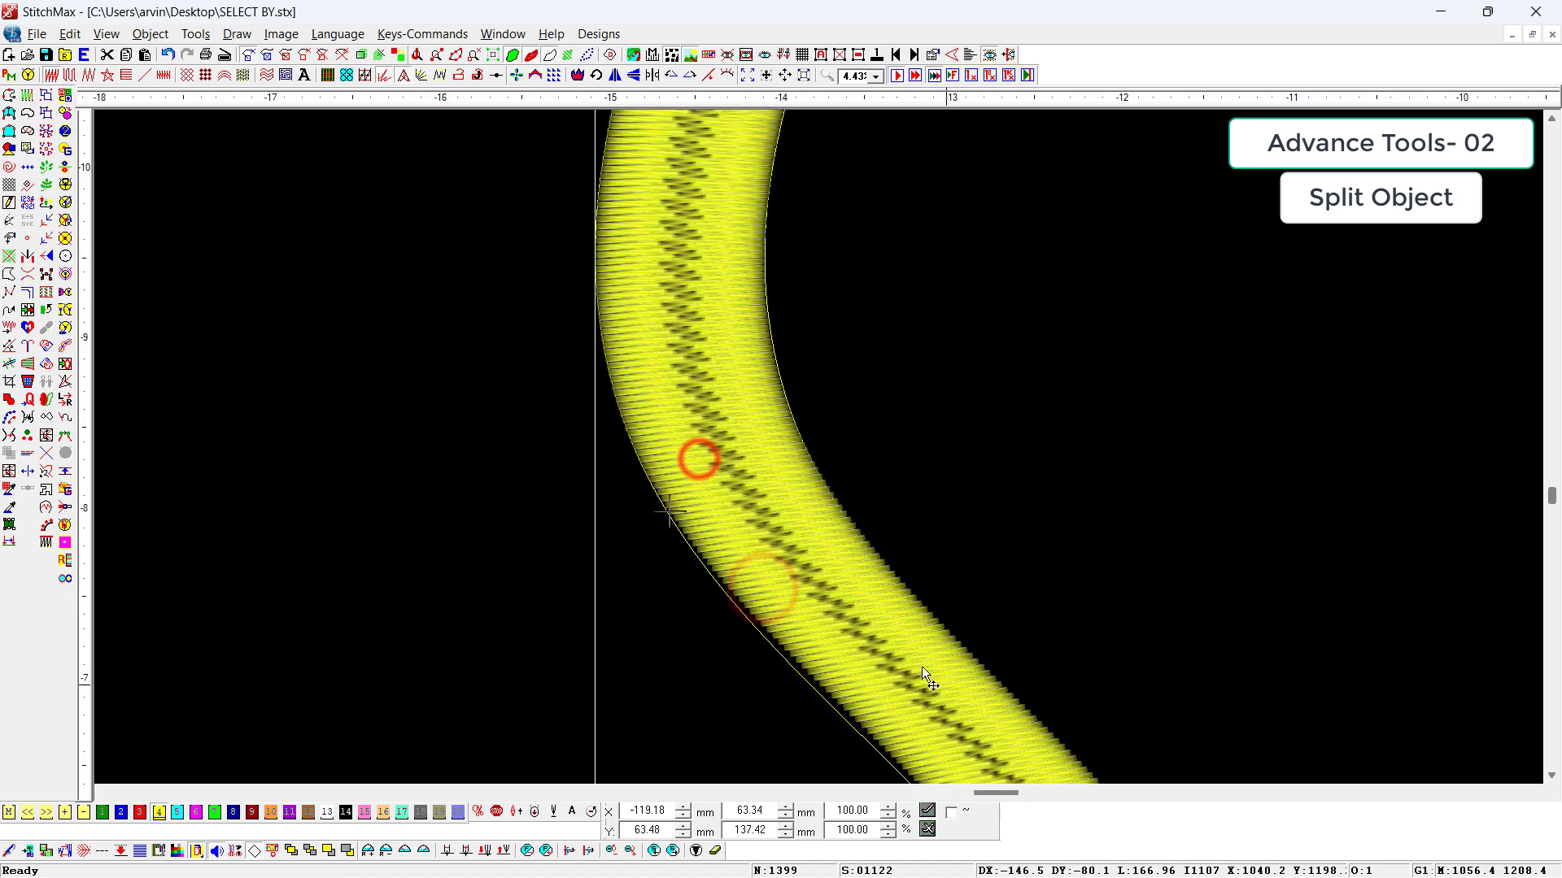
pyautogui.click(27, 257)
# Step: Select the middle piece of the column in the plain stitch view to check the second split
pyautogui.click(419, 513)
pyautogui.scroll(-2, 520, 541)
pyautogui.press('t')
pyautogui.click(762, 359)
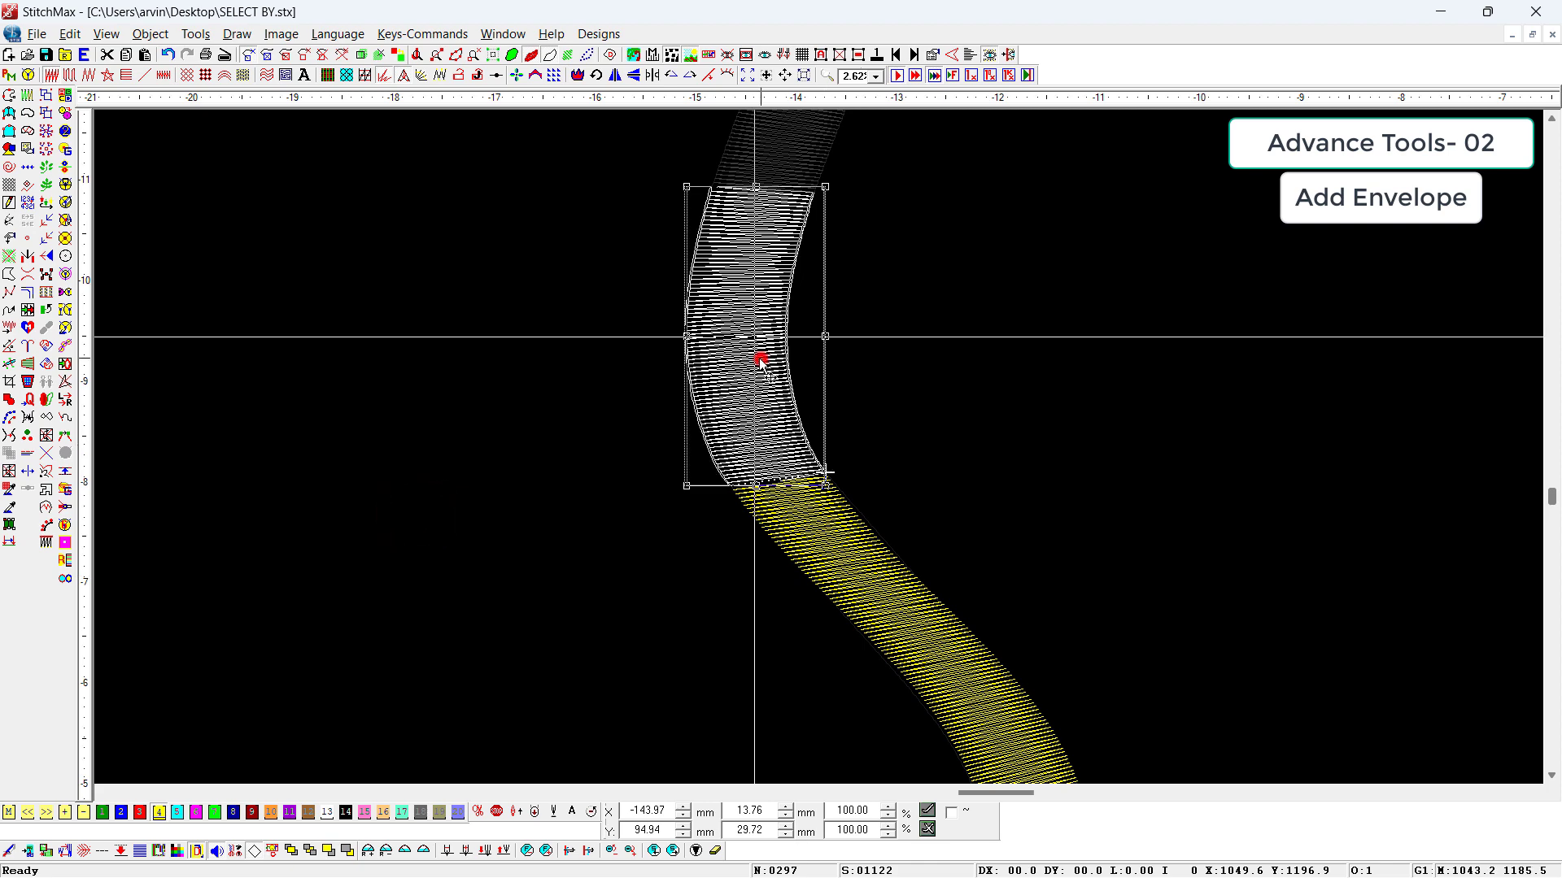
pyautogui.scroll(-1, 1072, 447)
pyautogui.click(1072, 447)
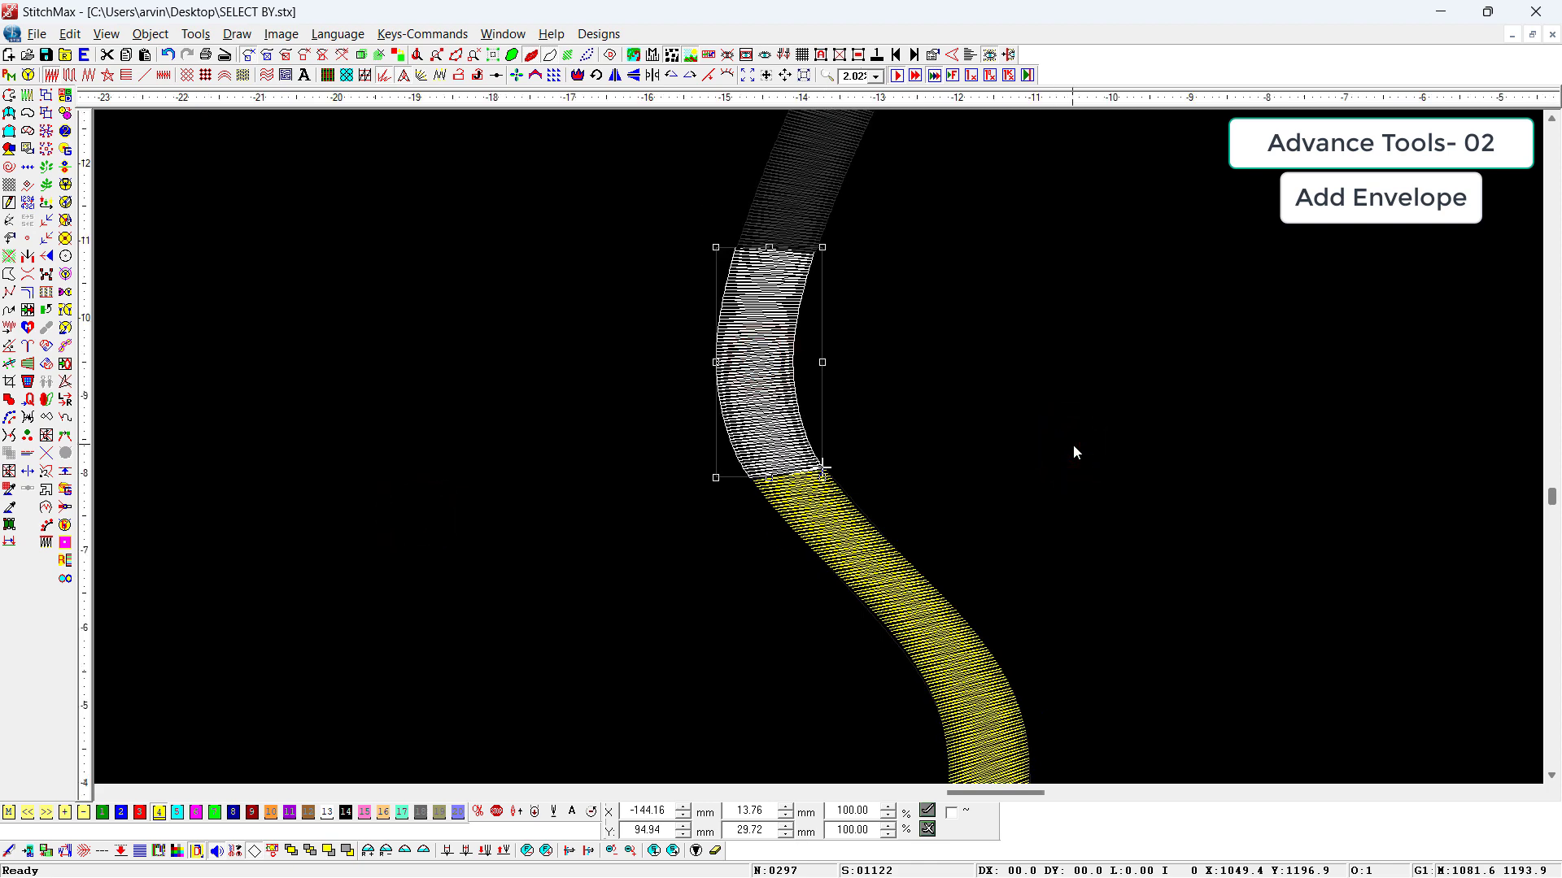
# Step: Delete all objects in the design to leave an empty canvas
pyautogui.hotkey('ctrl', 'a')
pyautogui.press('Delete')
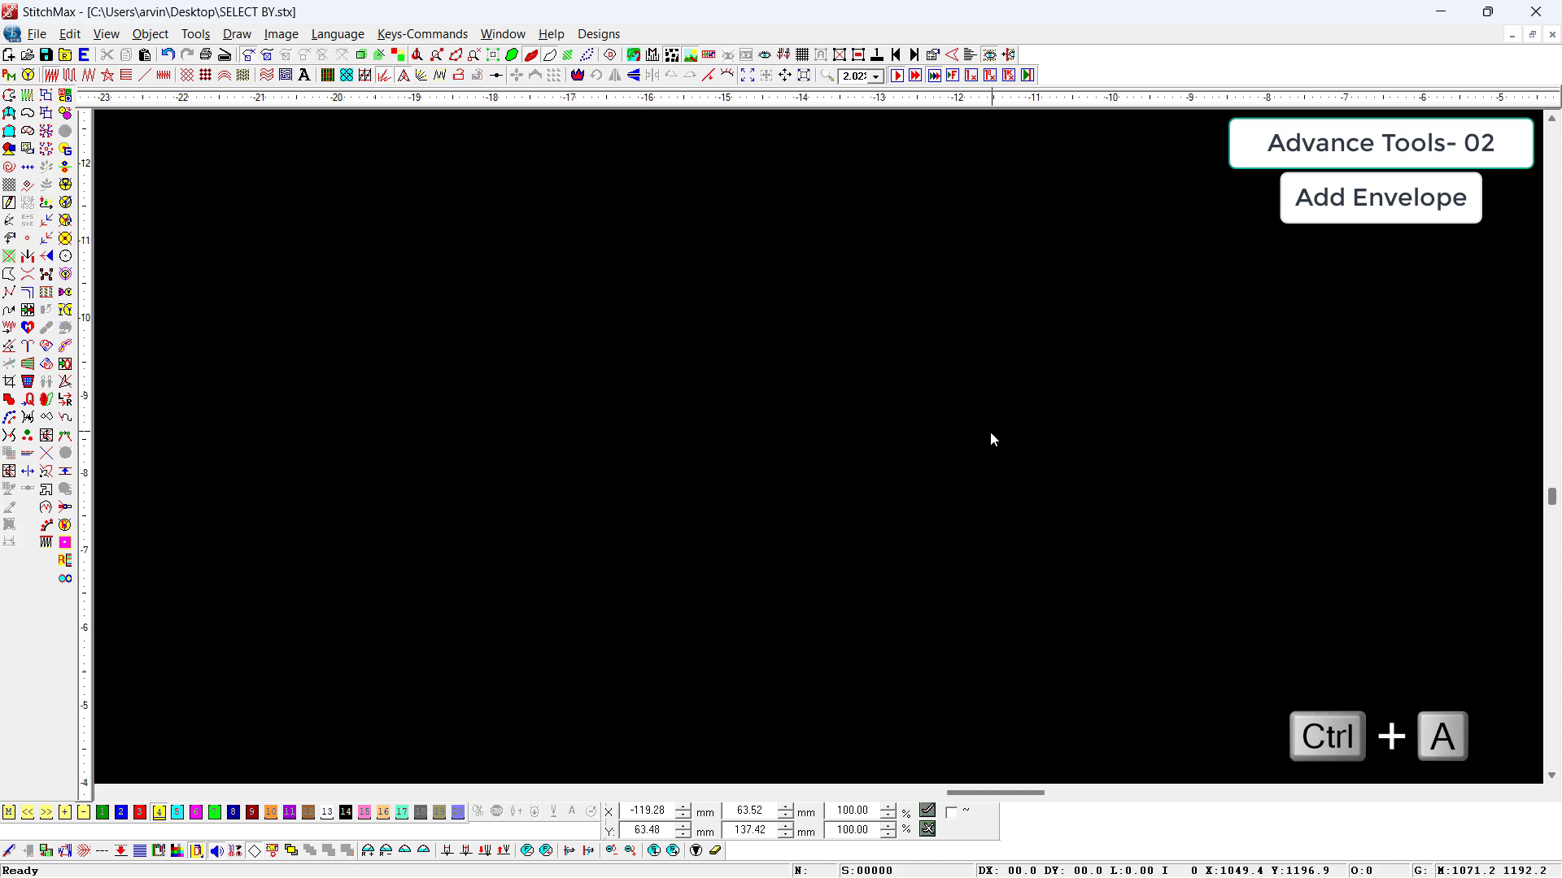
pyautogui.scroll(-1, 989, 431)
pyautogui.click(986, 427)
# Step: Draw a horizontal line about 113 mm long and try Add Envelope on it
pyautogui.press('F6')
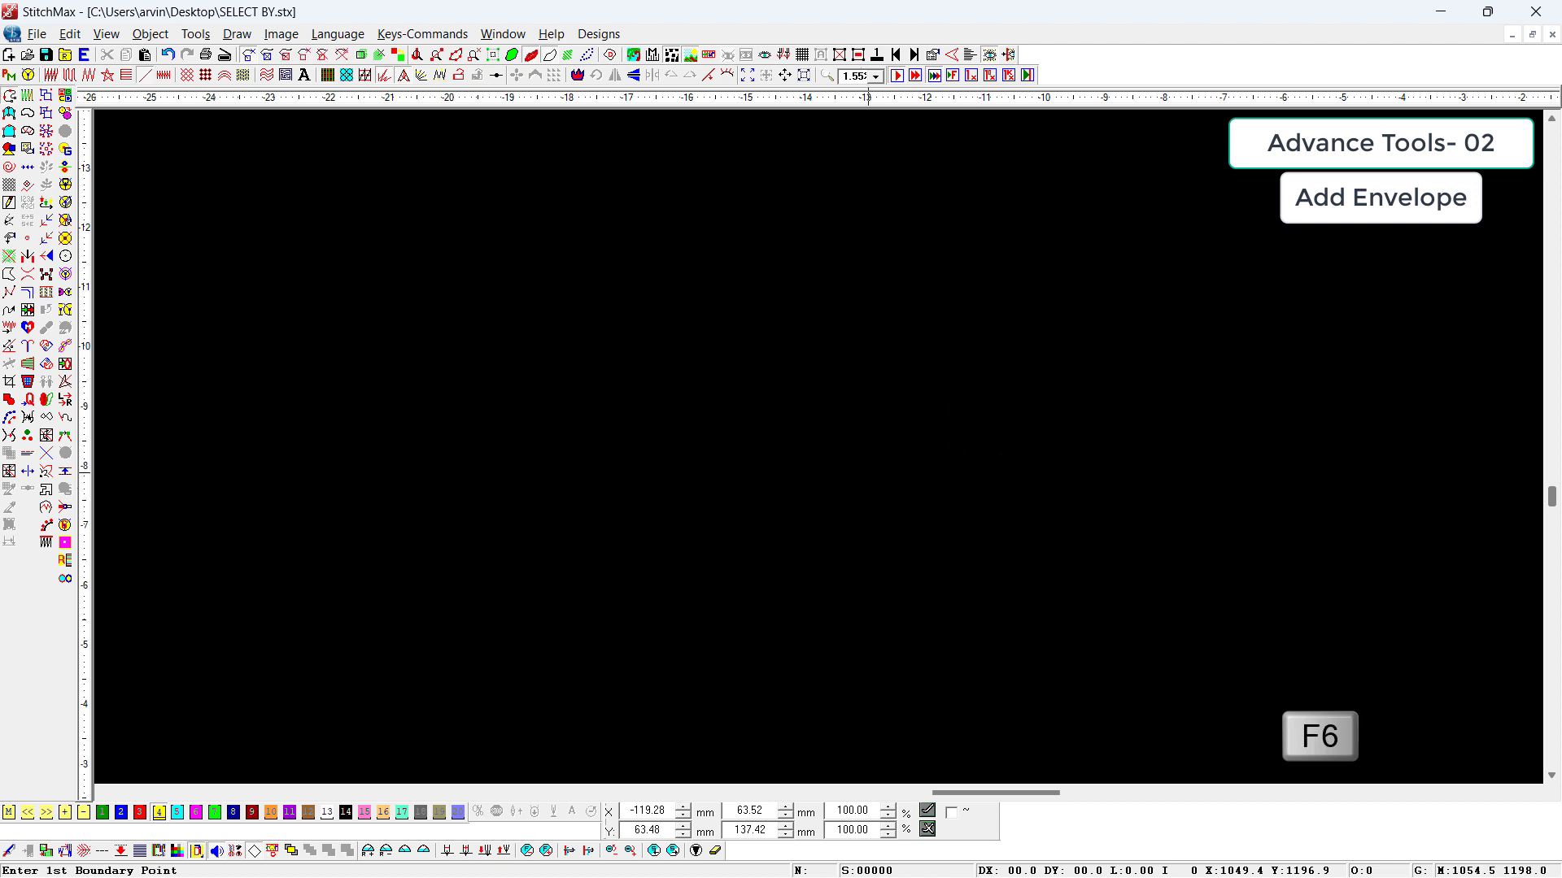
pyautogui.click(407, 450)
pyautogui.click(1076, 447)
pyautogui.scroll(-1, 1180, 521)
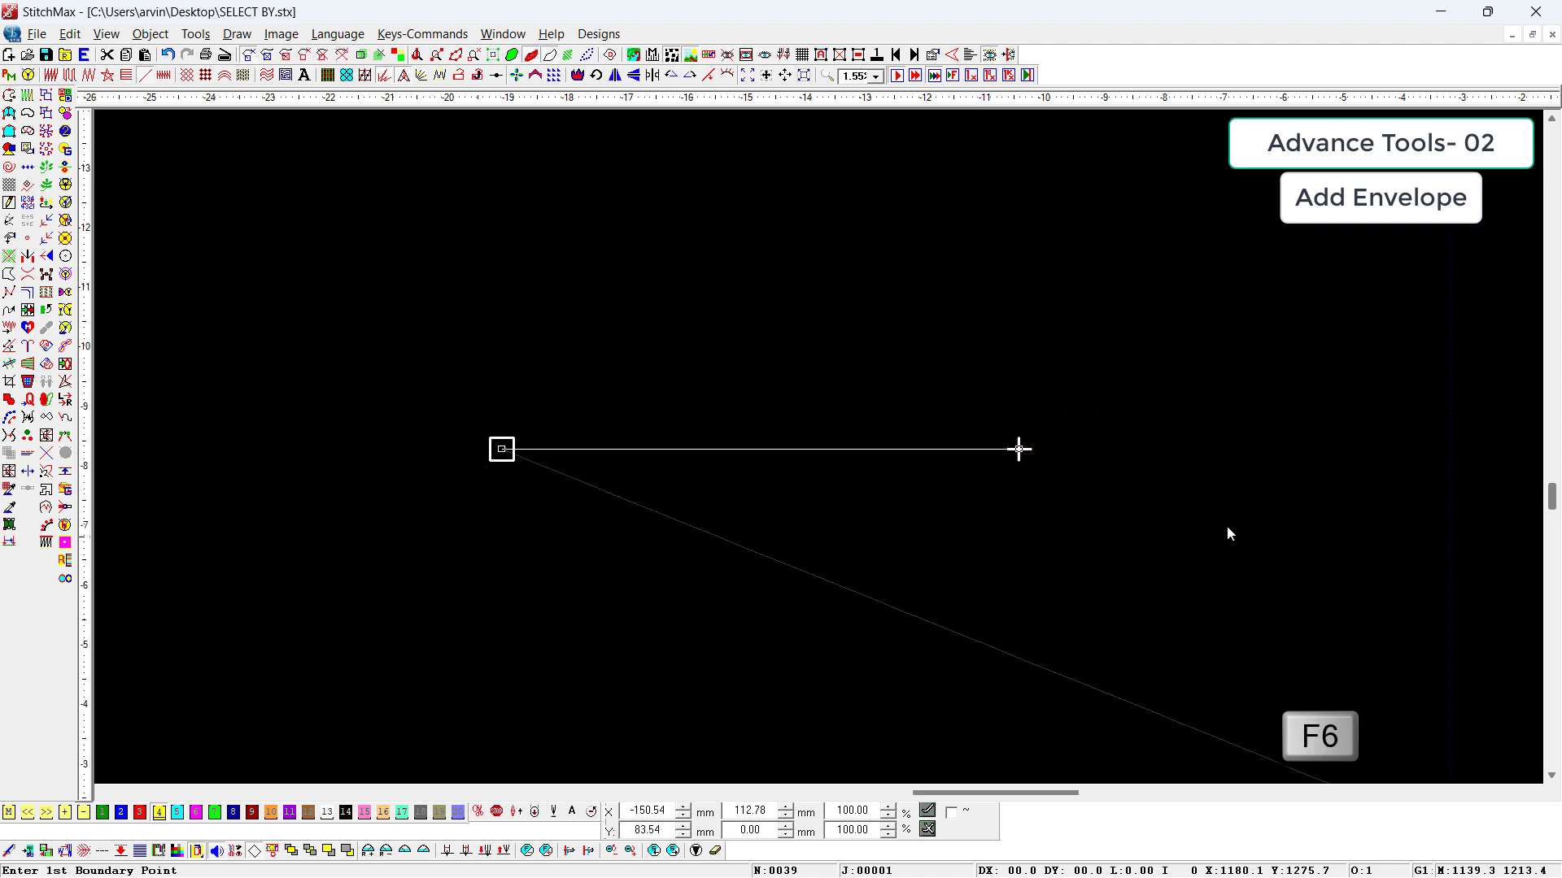
pyautogui.scroll(-1, 561, 476)
pyautogui.scroll(2, 578, 323)
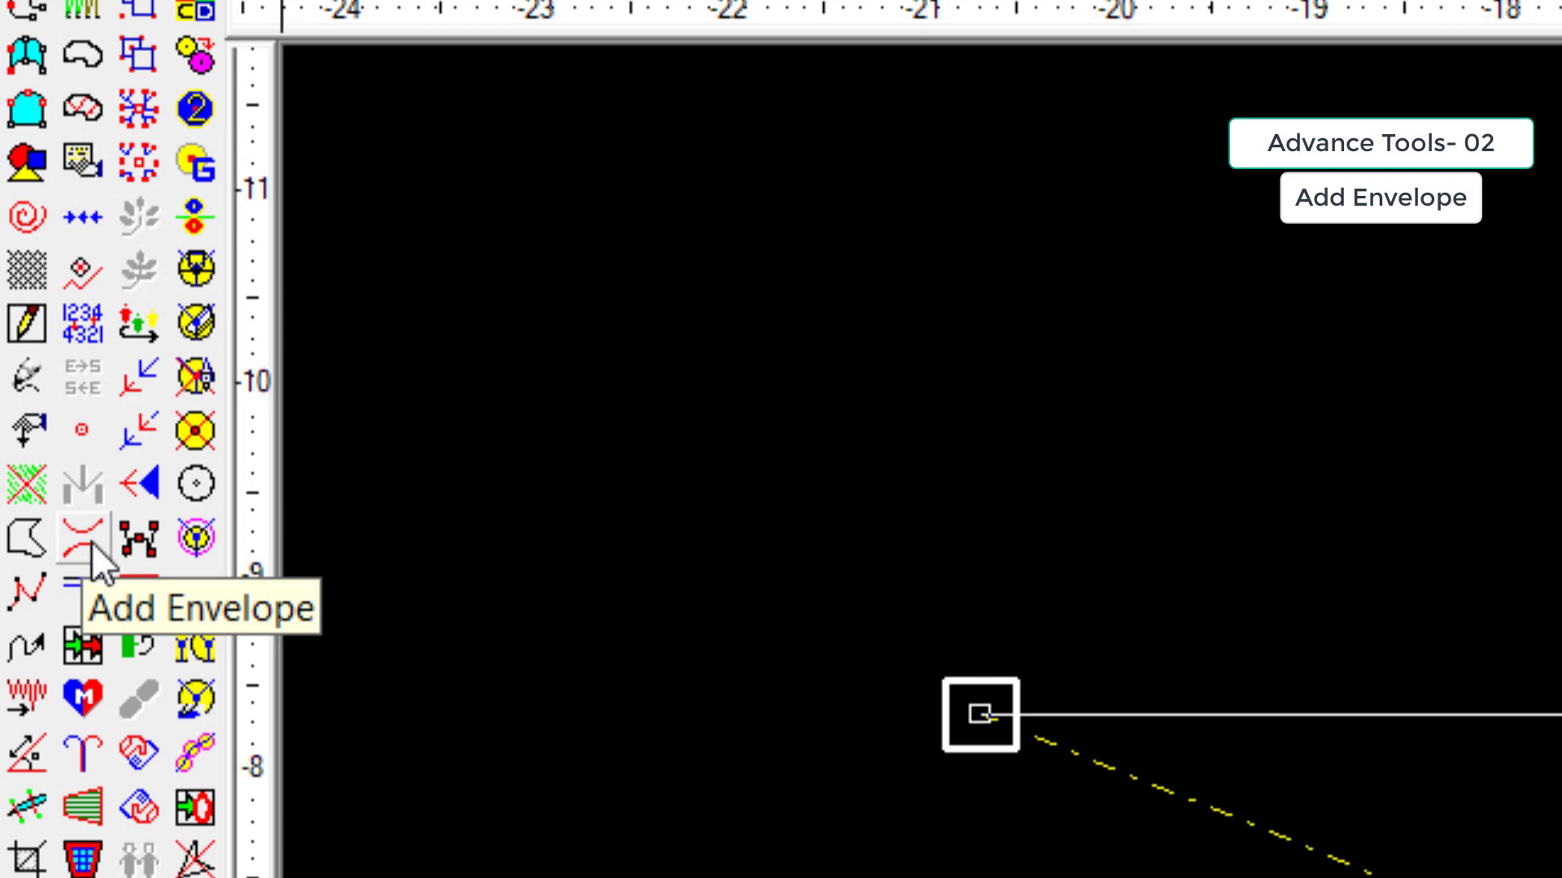
pyautogui.click(91, 542)
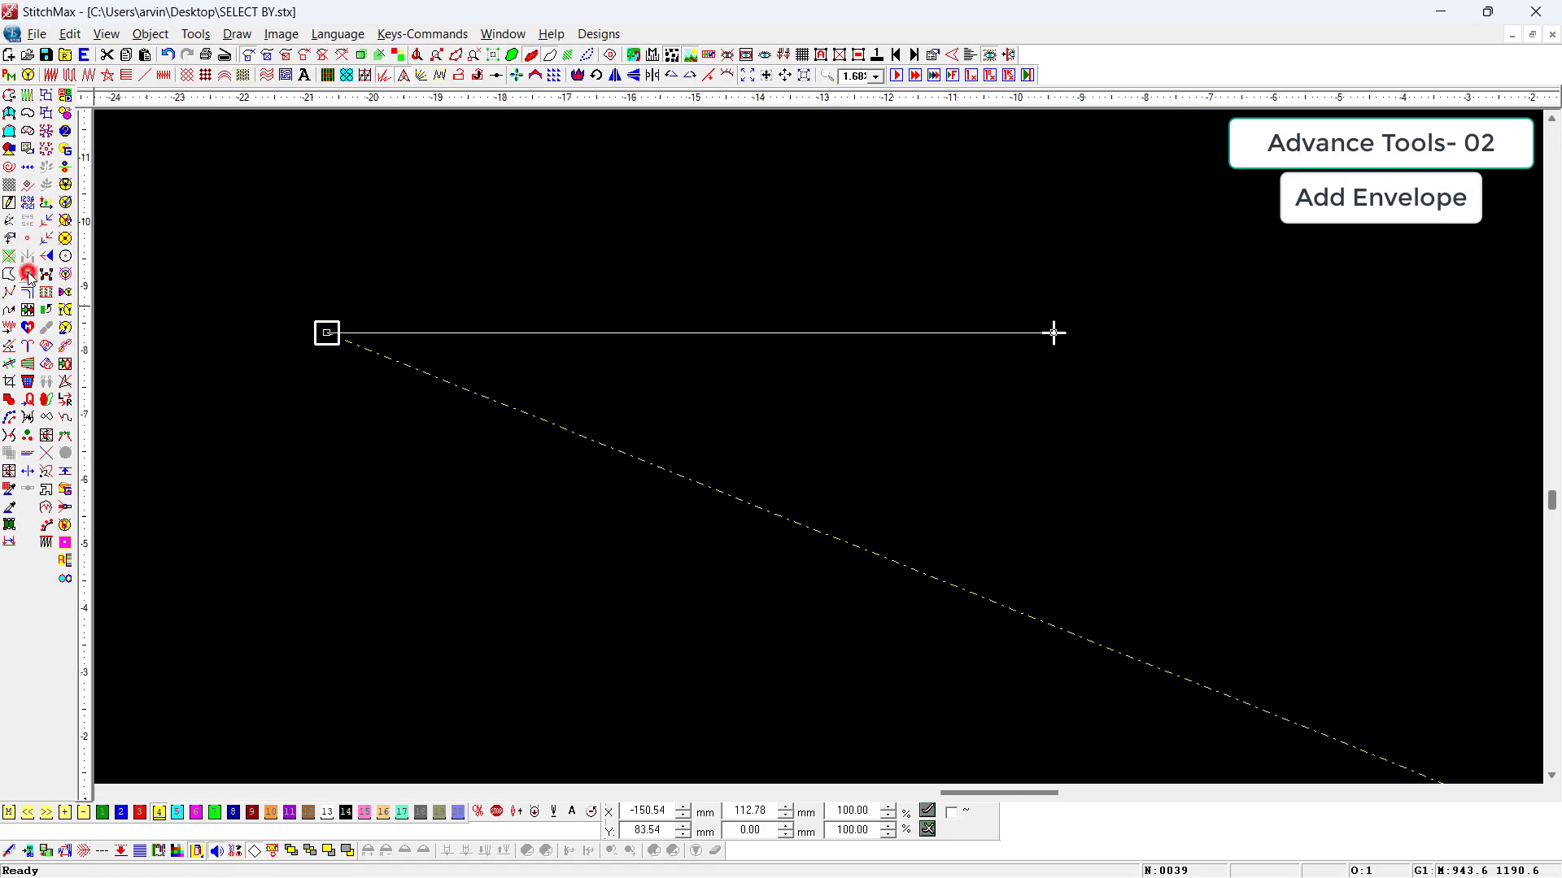
# Step: Draw a horizontal line about 103 mm long and convert it to a Central Fill with a column width of 10 mm
pyautogui.press('F6')
pyautogui.click(586, 627)
pyautogui.click(1306, 627)
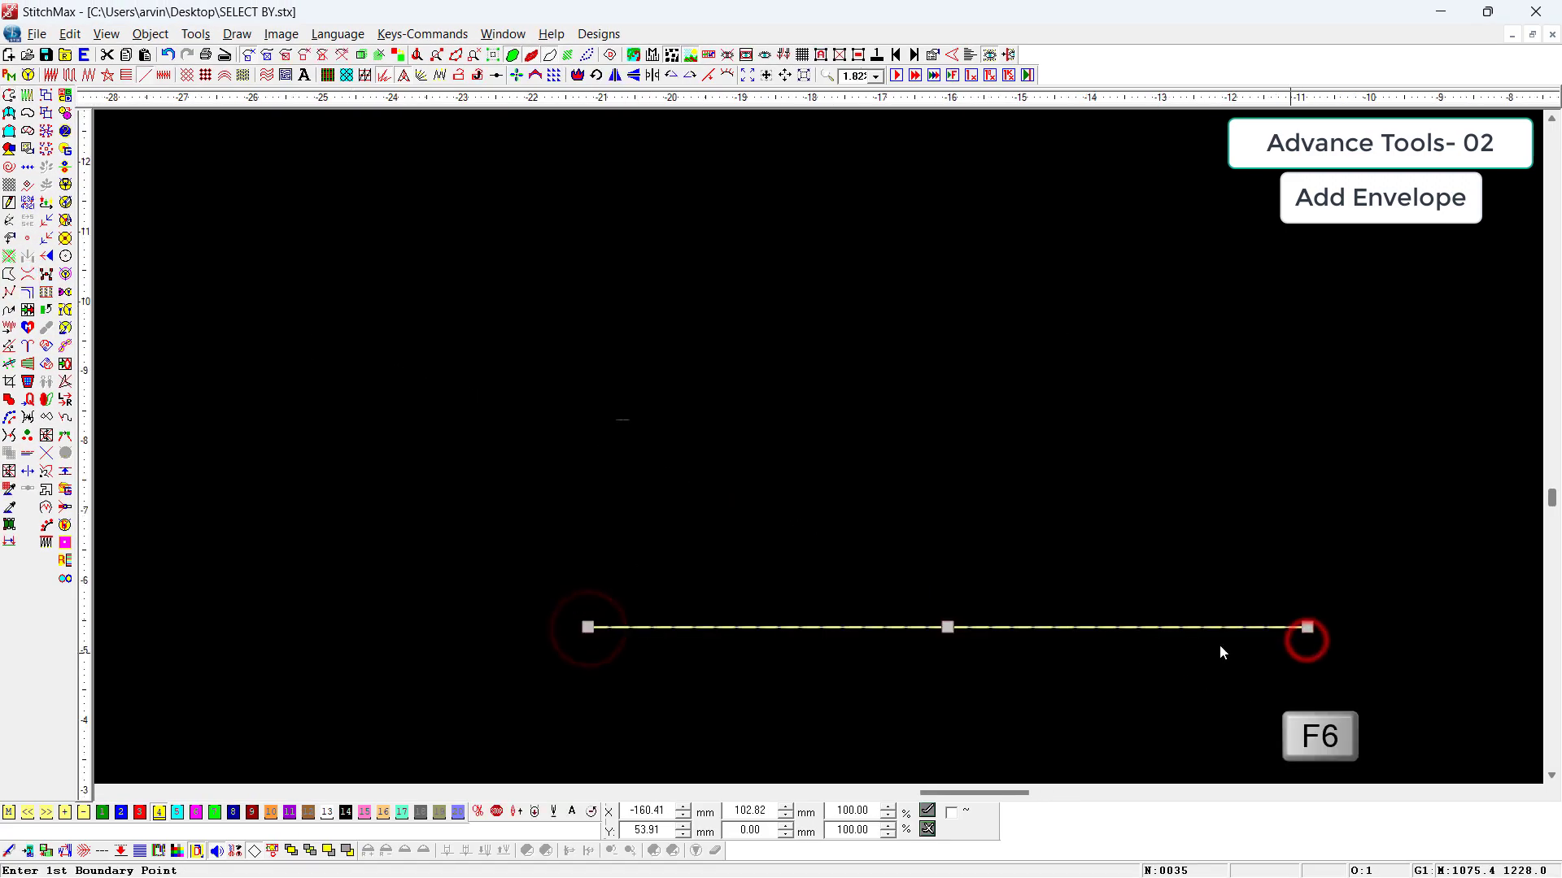
pyautogui.click(162, 70)
pyautogui.hotkey('alt', 'c')
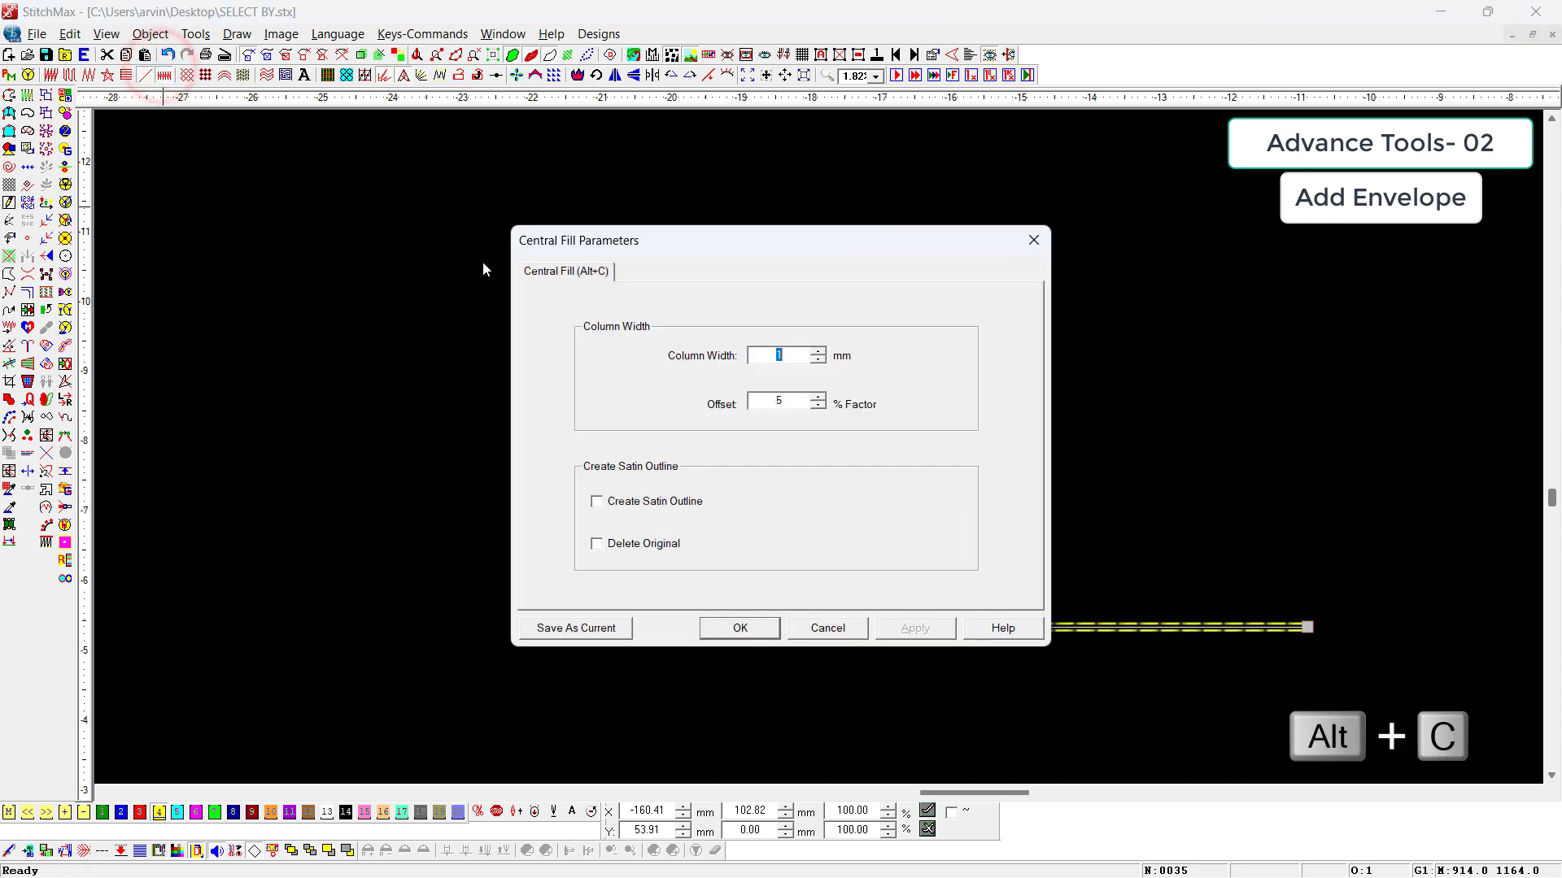
pyautogui.write('0')
pyautogui.press('Return')
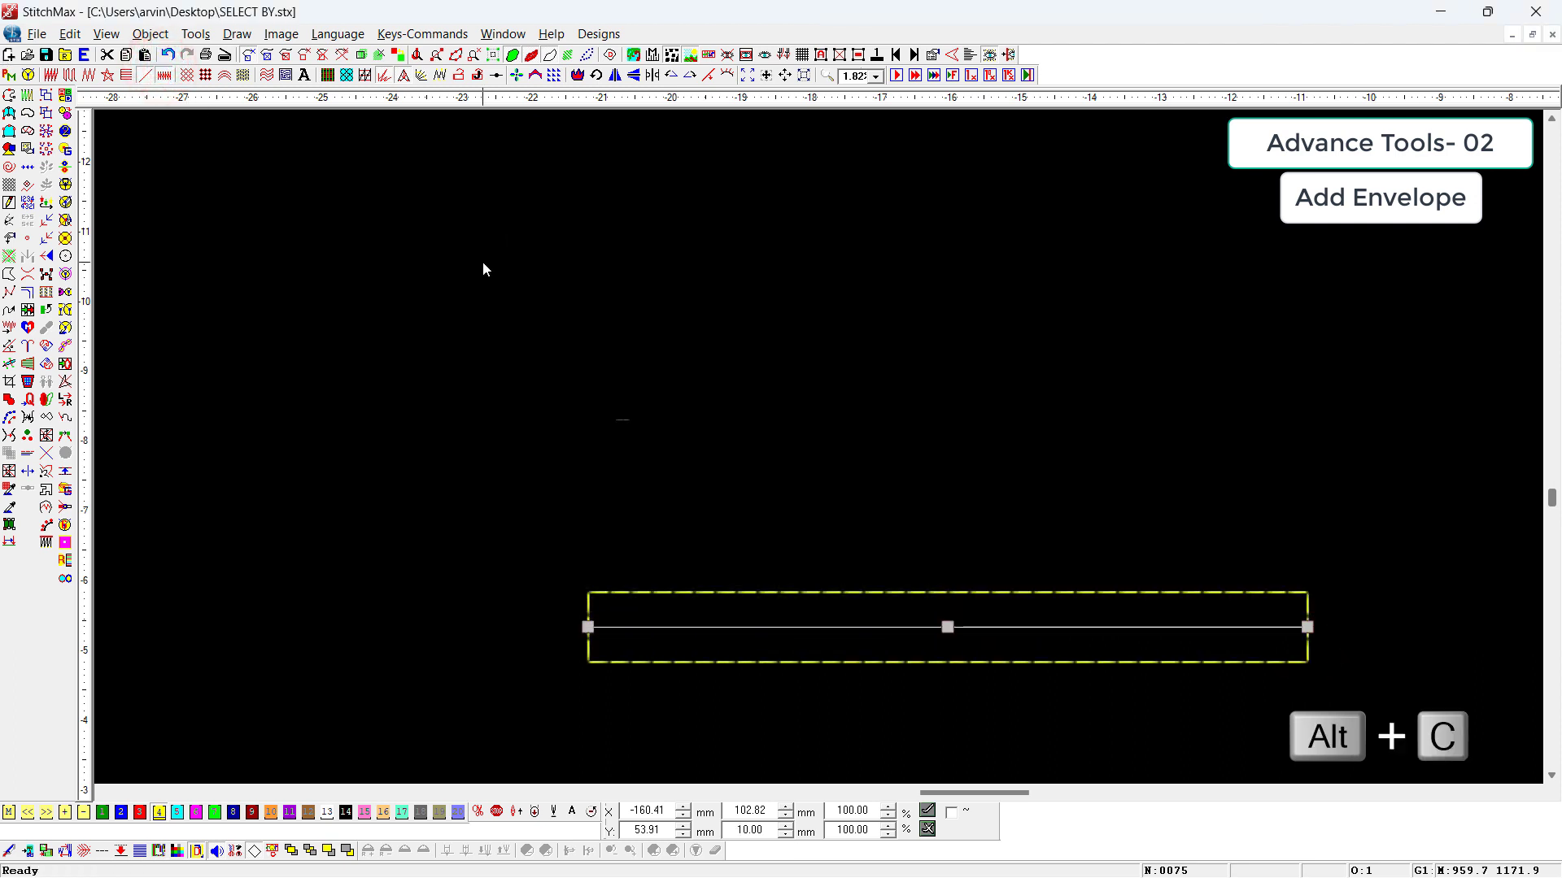
# Step: Fill the bar with stitches and bend it into a shallow curve with Add Envelope, about 12.5 mm high overall
pyautogui.click(70, 74)
pyautogui.scroll(-1, 871, 623)
pyautogui.moveTo(606, 412); pyautogui.dragTo(1179, 857)
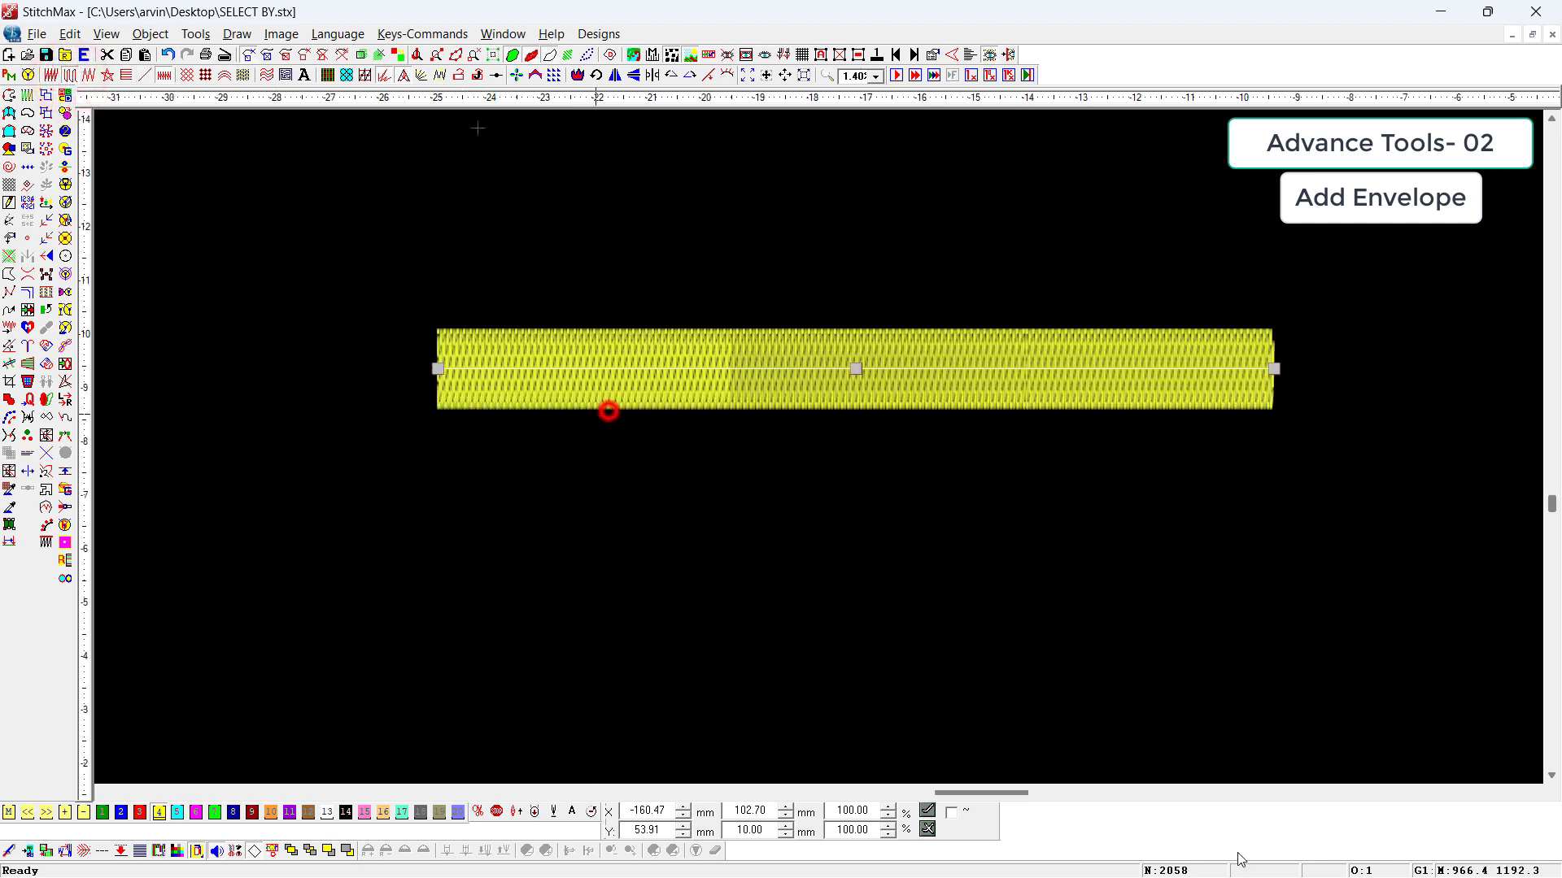
pyautogui.click(28, 279)
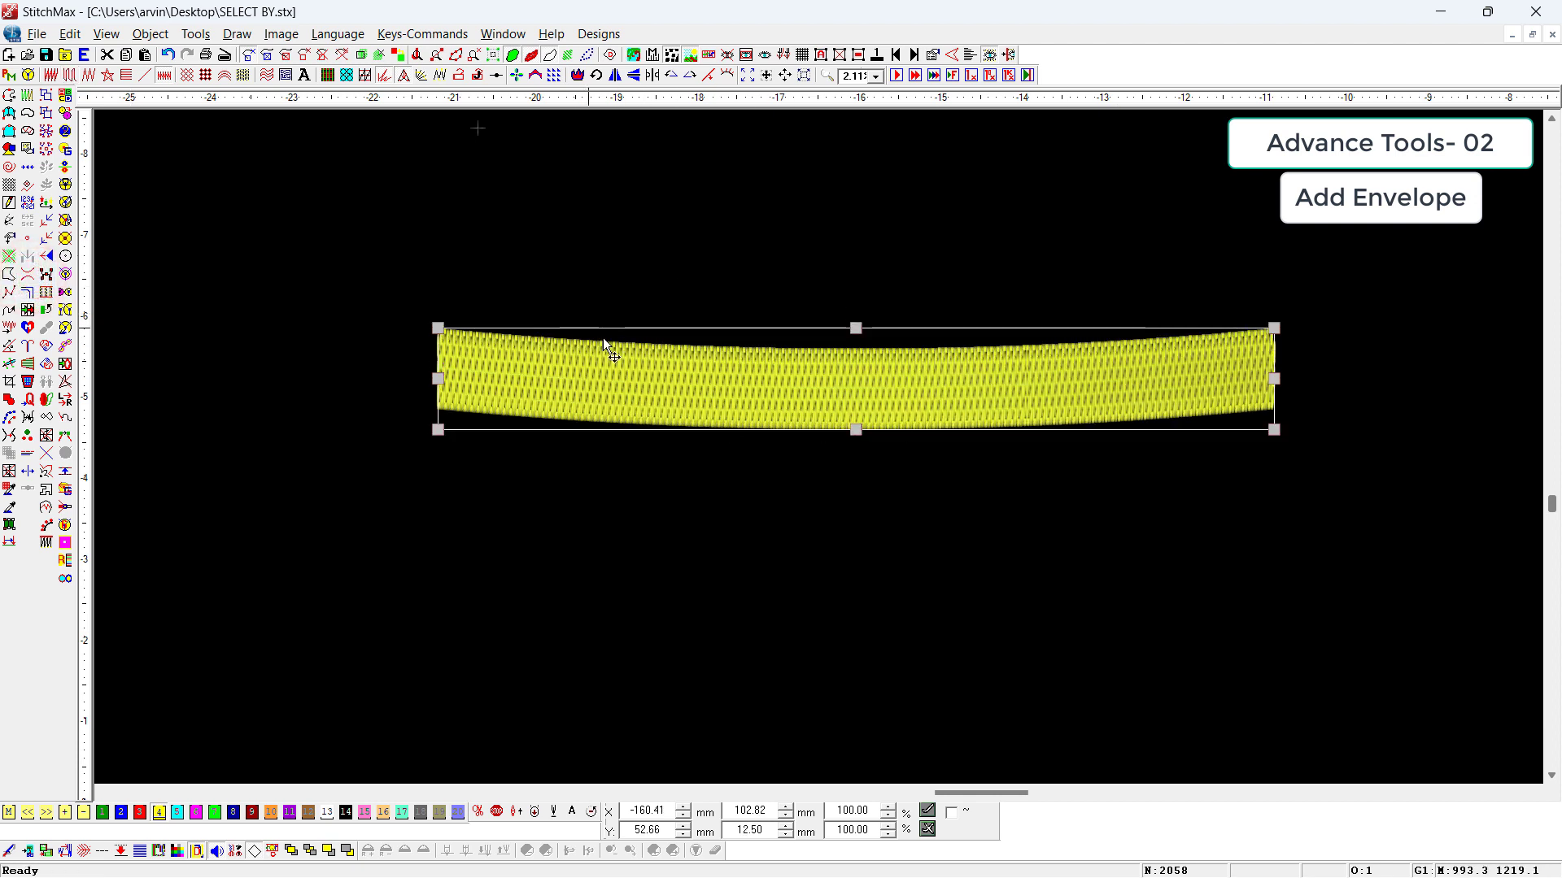
pyautogui.scroll(-2, 615, 503)
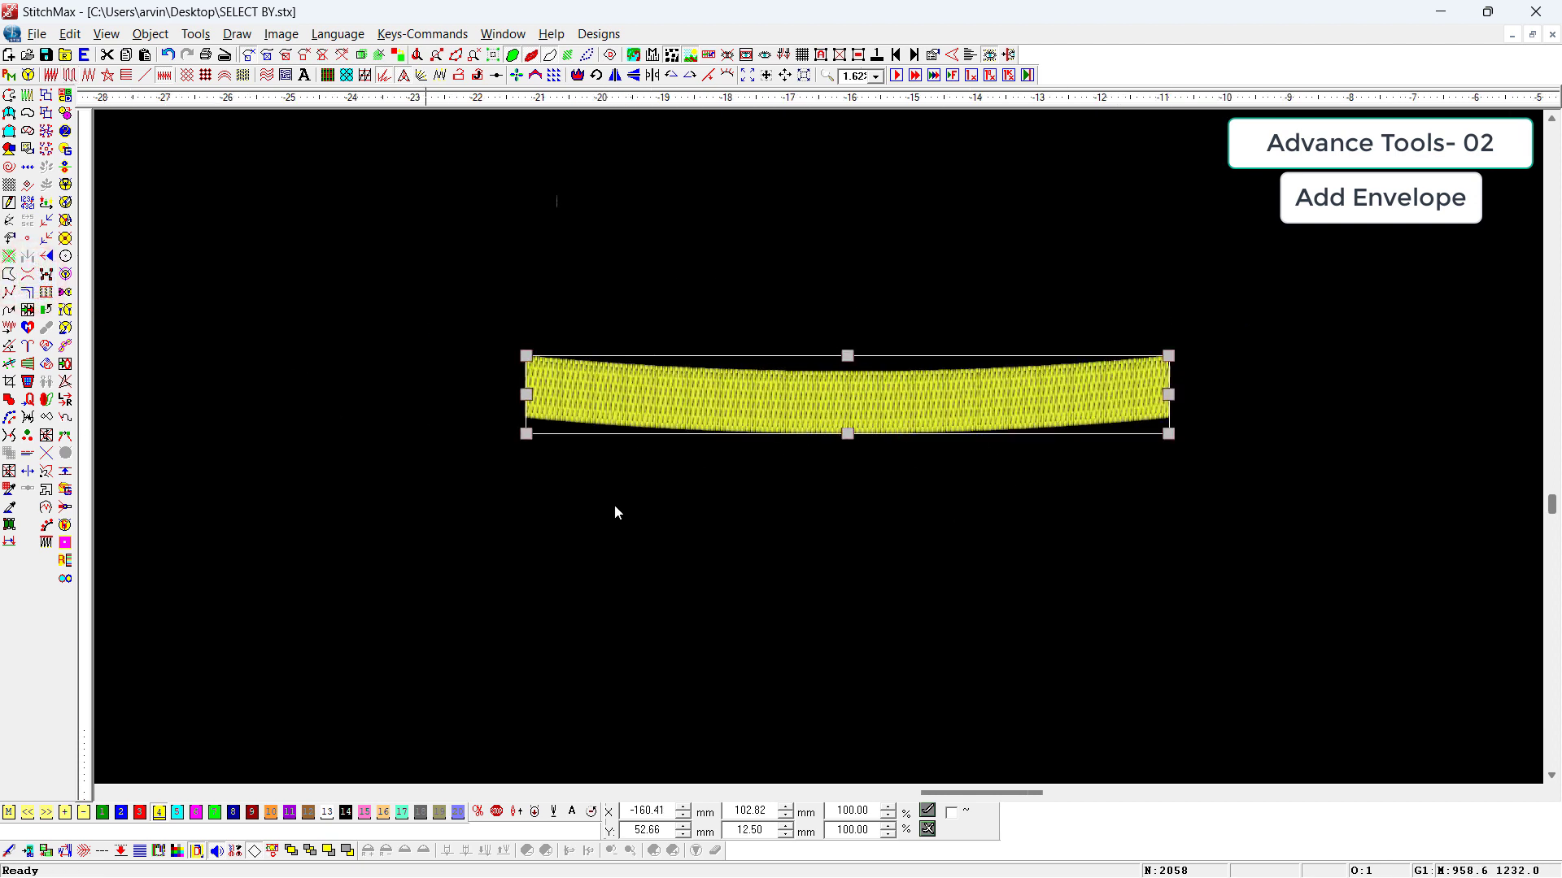
pyautogui.click(871, 597)
pyautogui.scroll(1, 765, 568)
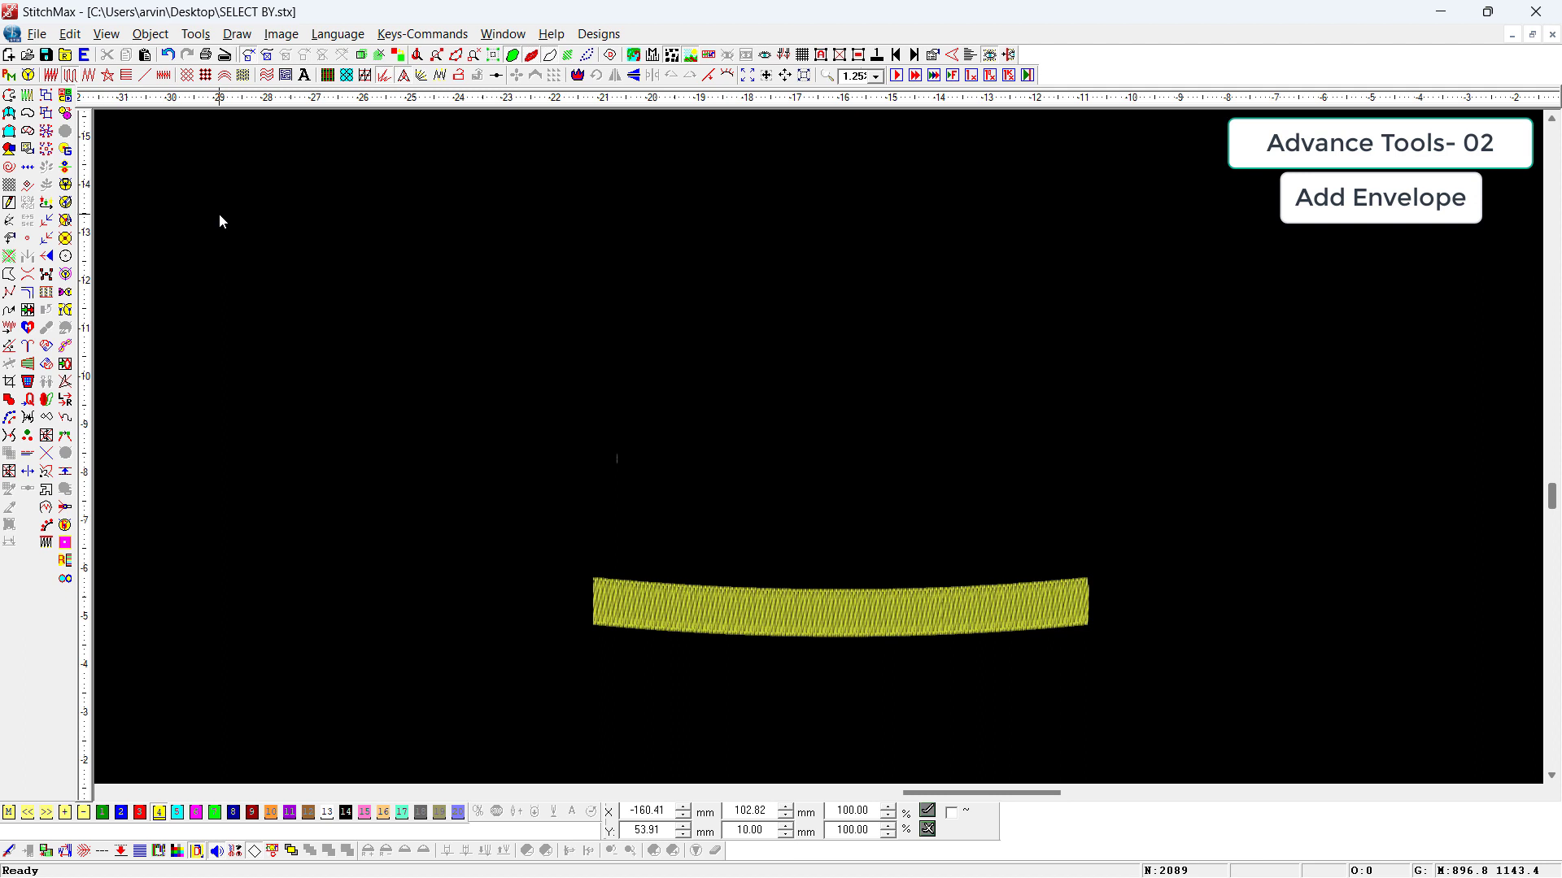
# Step: Draw a square about 54 mm wide above the curved bar and convert it to a run-stitch outline
pyautogui.scroll(-2, 281, 164)
pyautogui.press('Up')
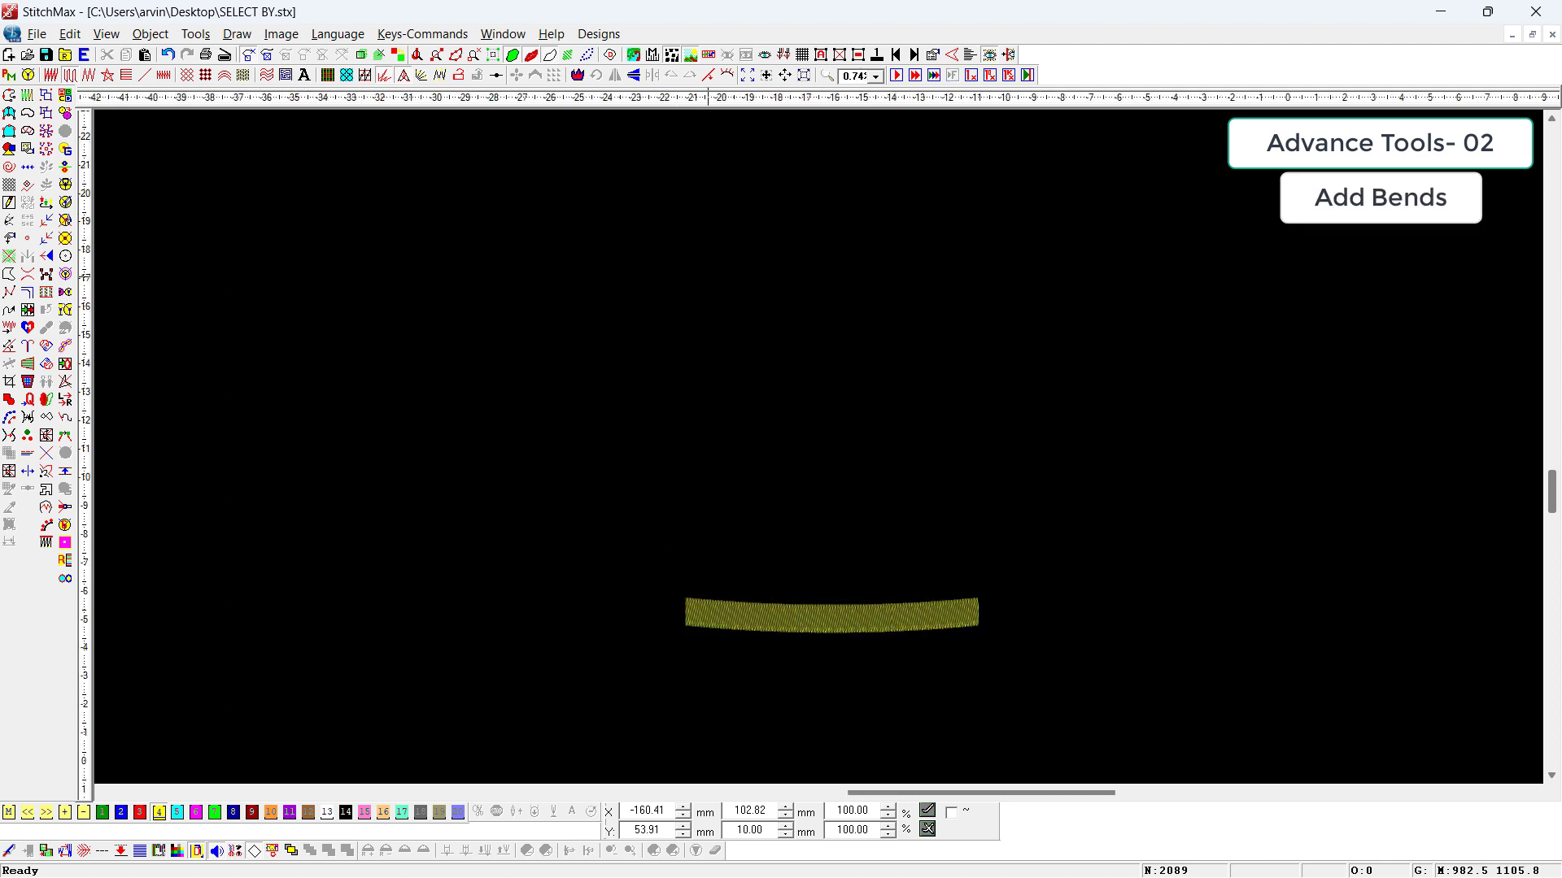
pyautogui.click(631, 279)
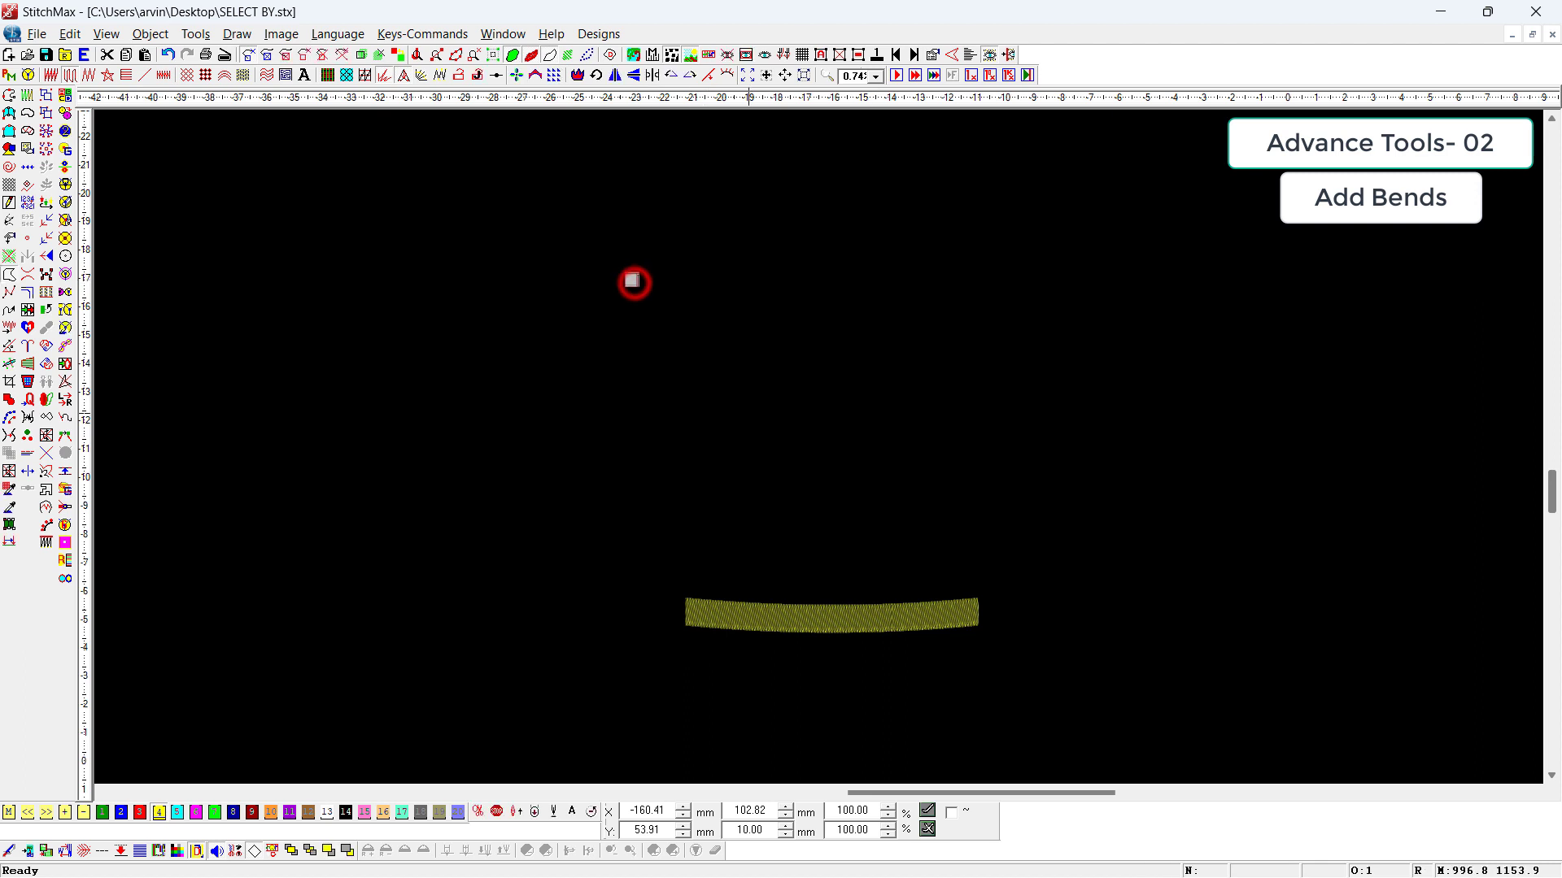
pyautogui.click(785, 431)
pyautogui.press('t')
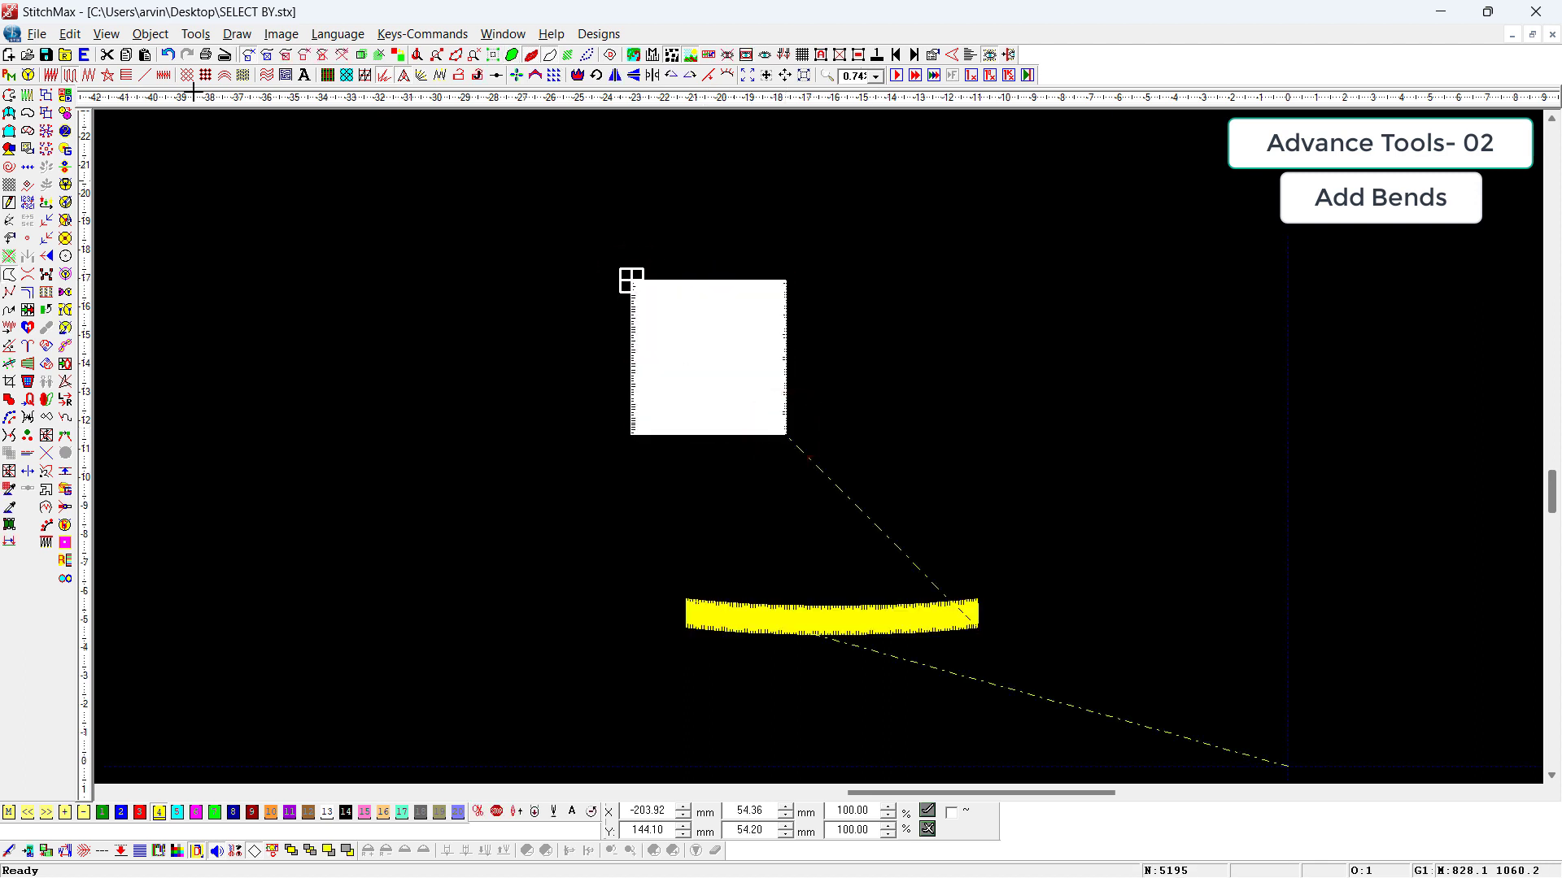
pyautogui.click(141, 78)
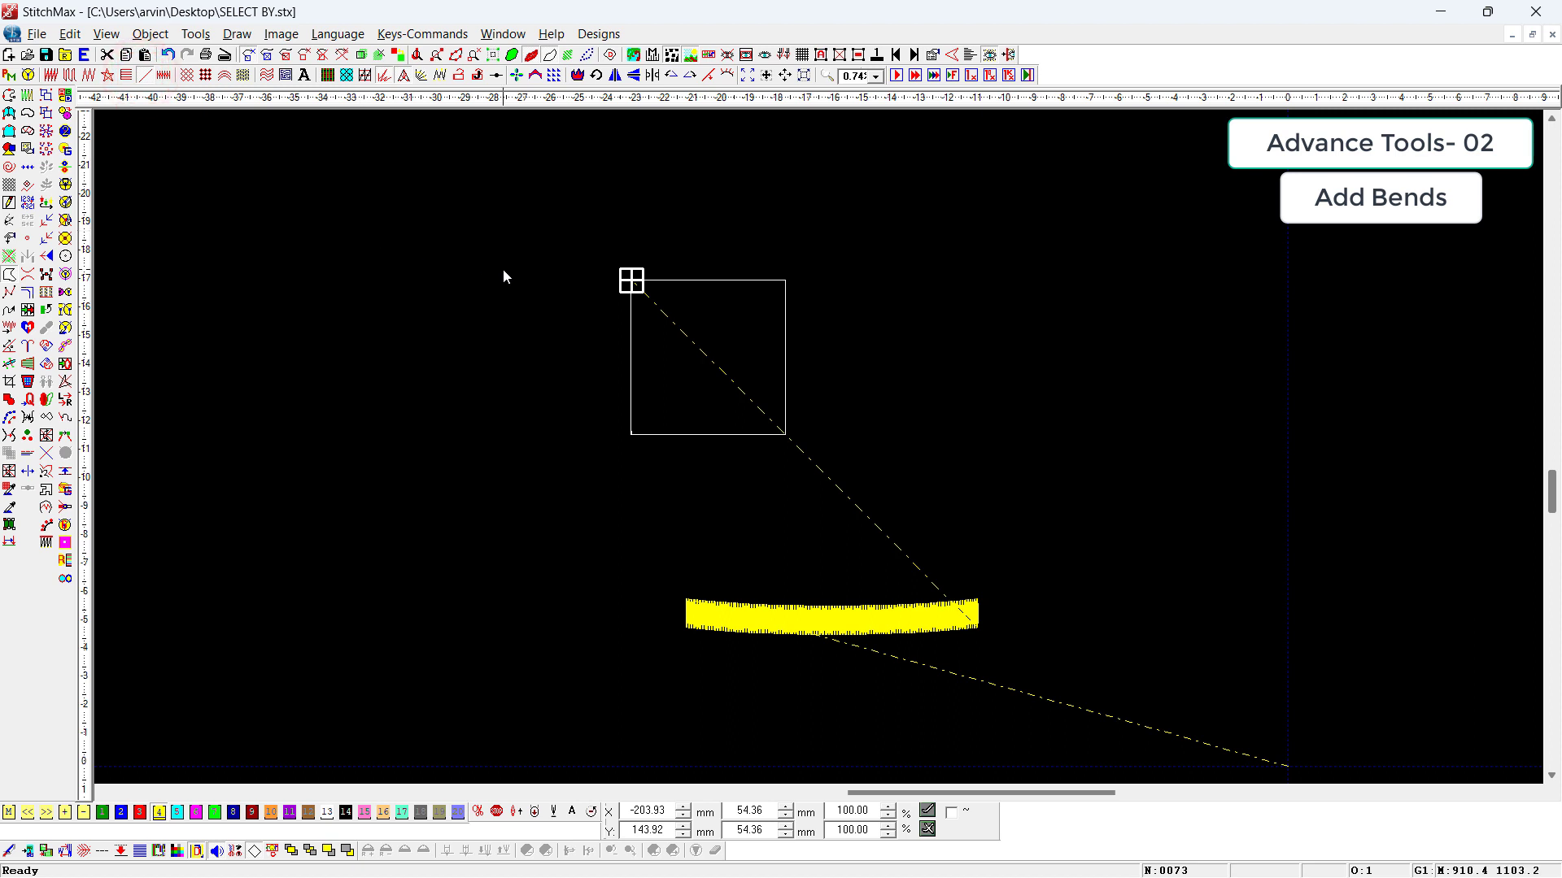
pyautogui.hotkey('ctrl', 'alt', 'c')
pyautogui.click(632, 348)
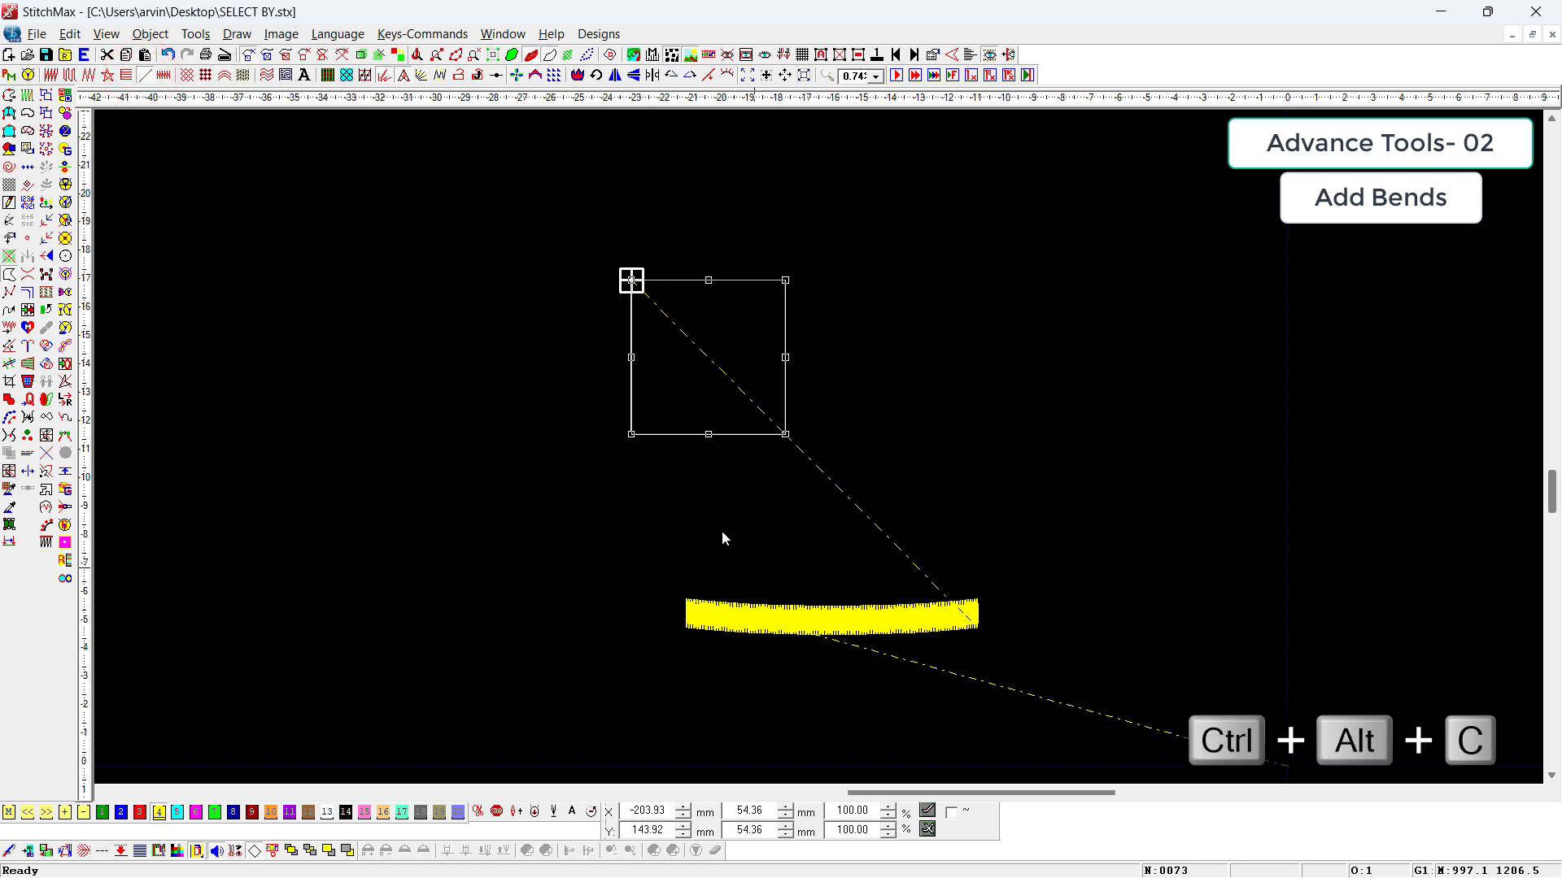
# Step: Hide the jump connection lines and display the square outline in the realistic stitch view
pyautogui.press('z')
pyautogui.moveTo(624, 227); pyautogui.dragTo(860, 559)
pyautogui.press('z')
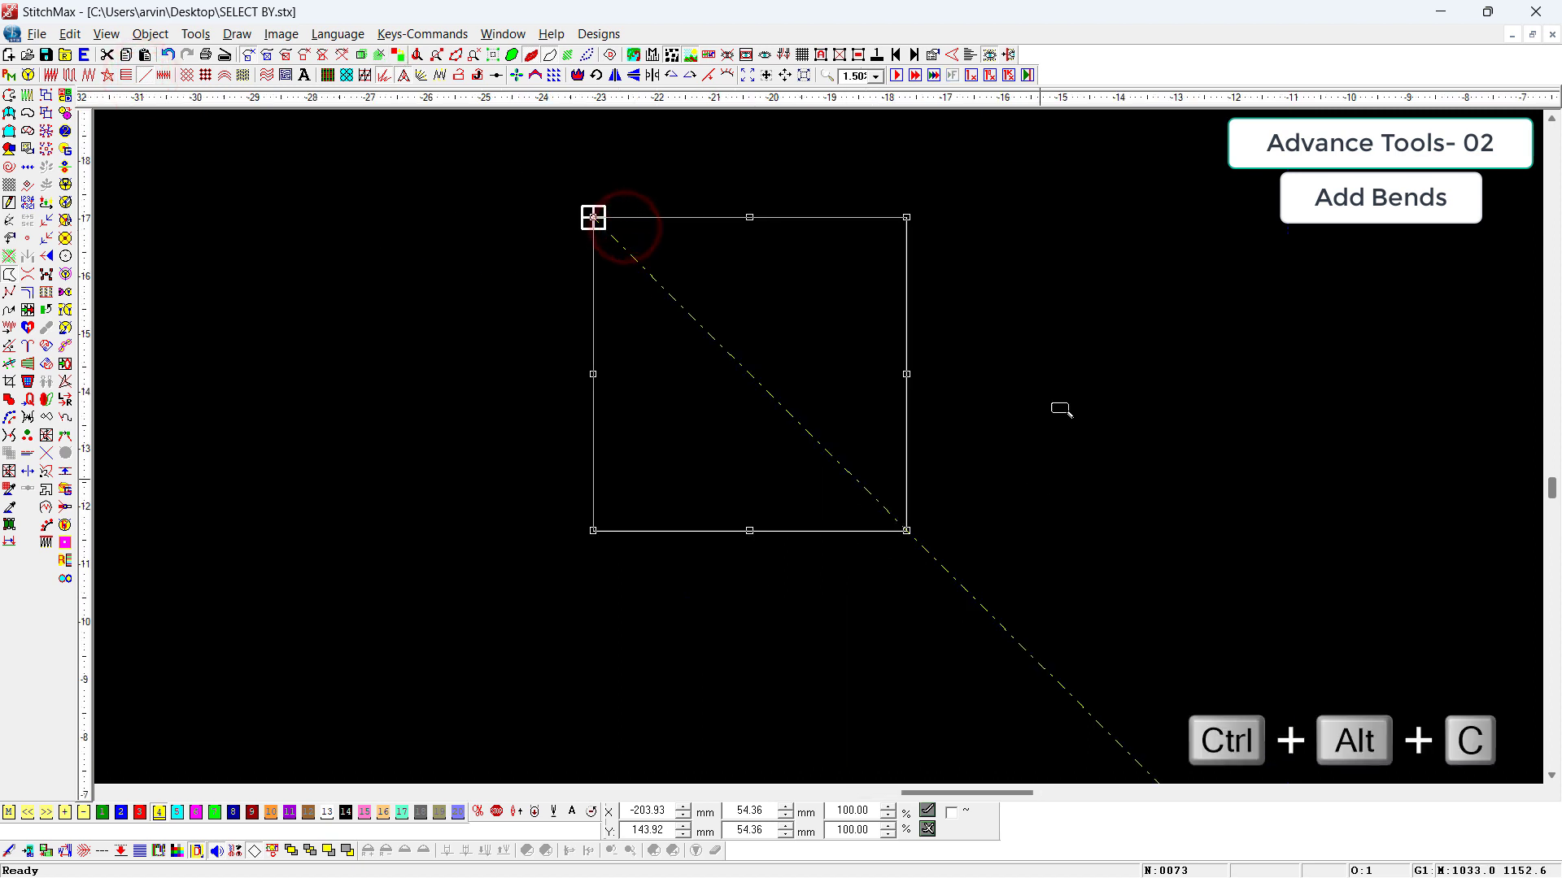
pyautogui.moveTo(1055, 240); pyautogui.dragTo(558, 605)
pyautogui.click(1248, 793)
pyautogui.click(979, 655)
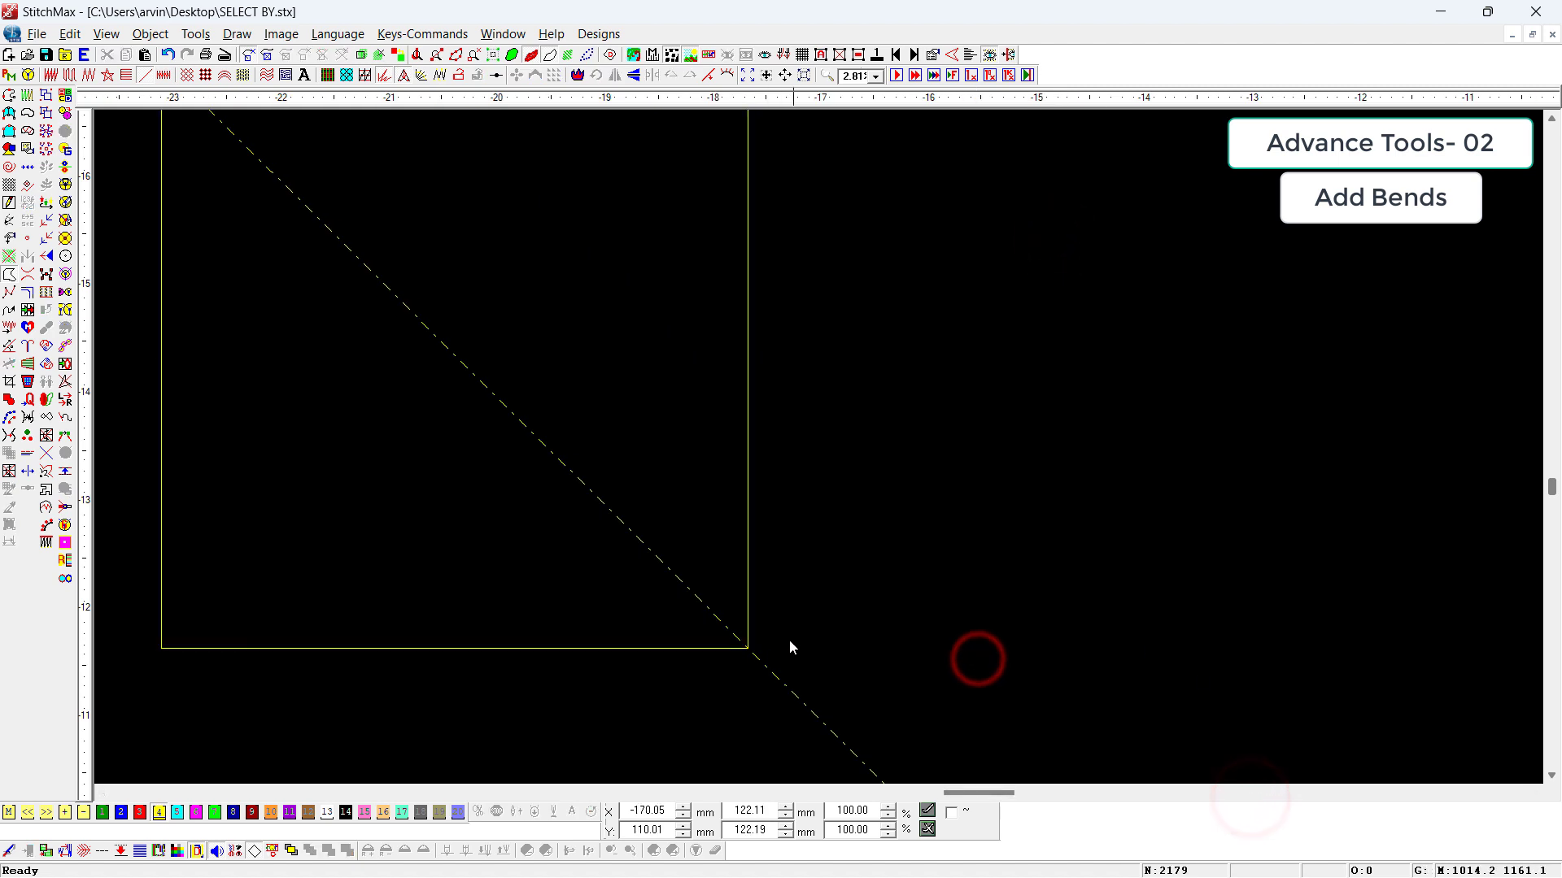
pyautogui.press('j')
pyautogui.press('t')
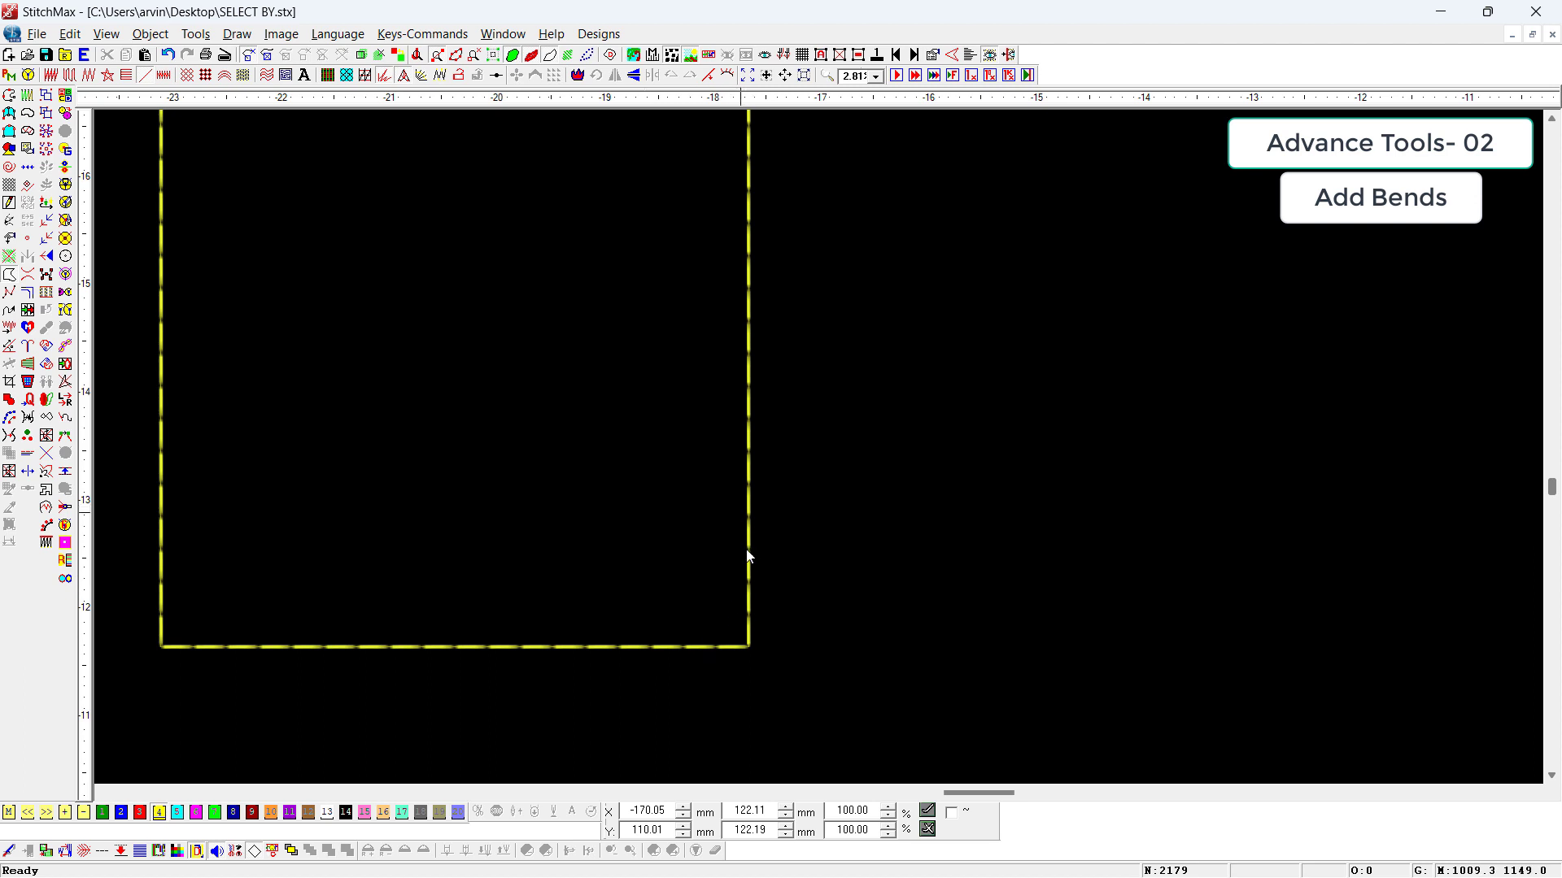
# Step: Round the corners of the square outline with Add Bends and view its upper right corner closely
pyautogui.press('0')
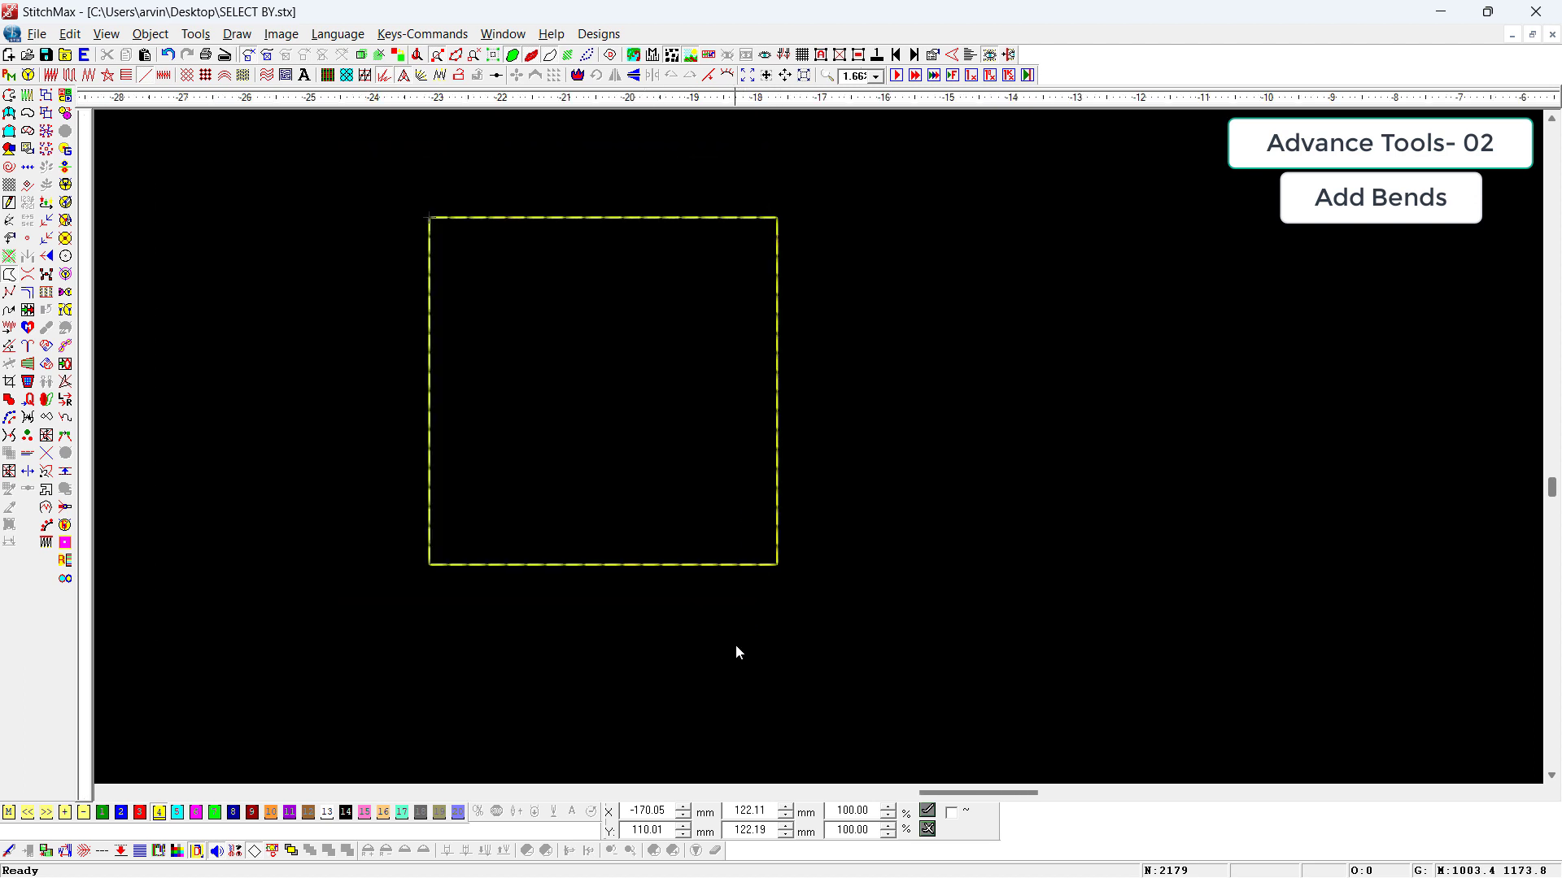
pyautogui.click(607, 567)
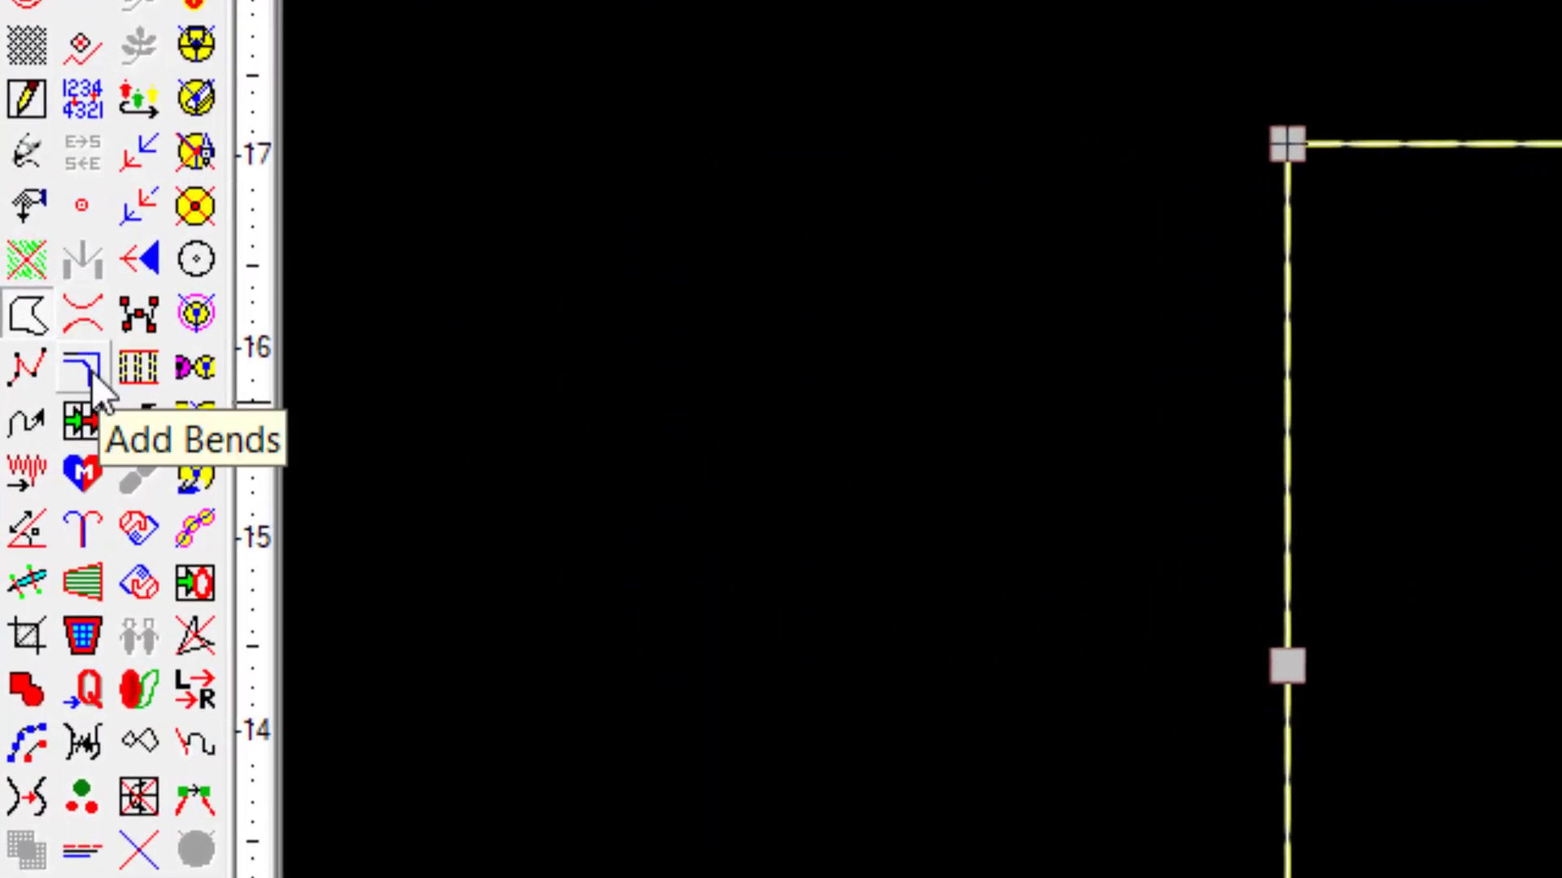
pyautogui.click(85, 370)
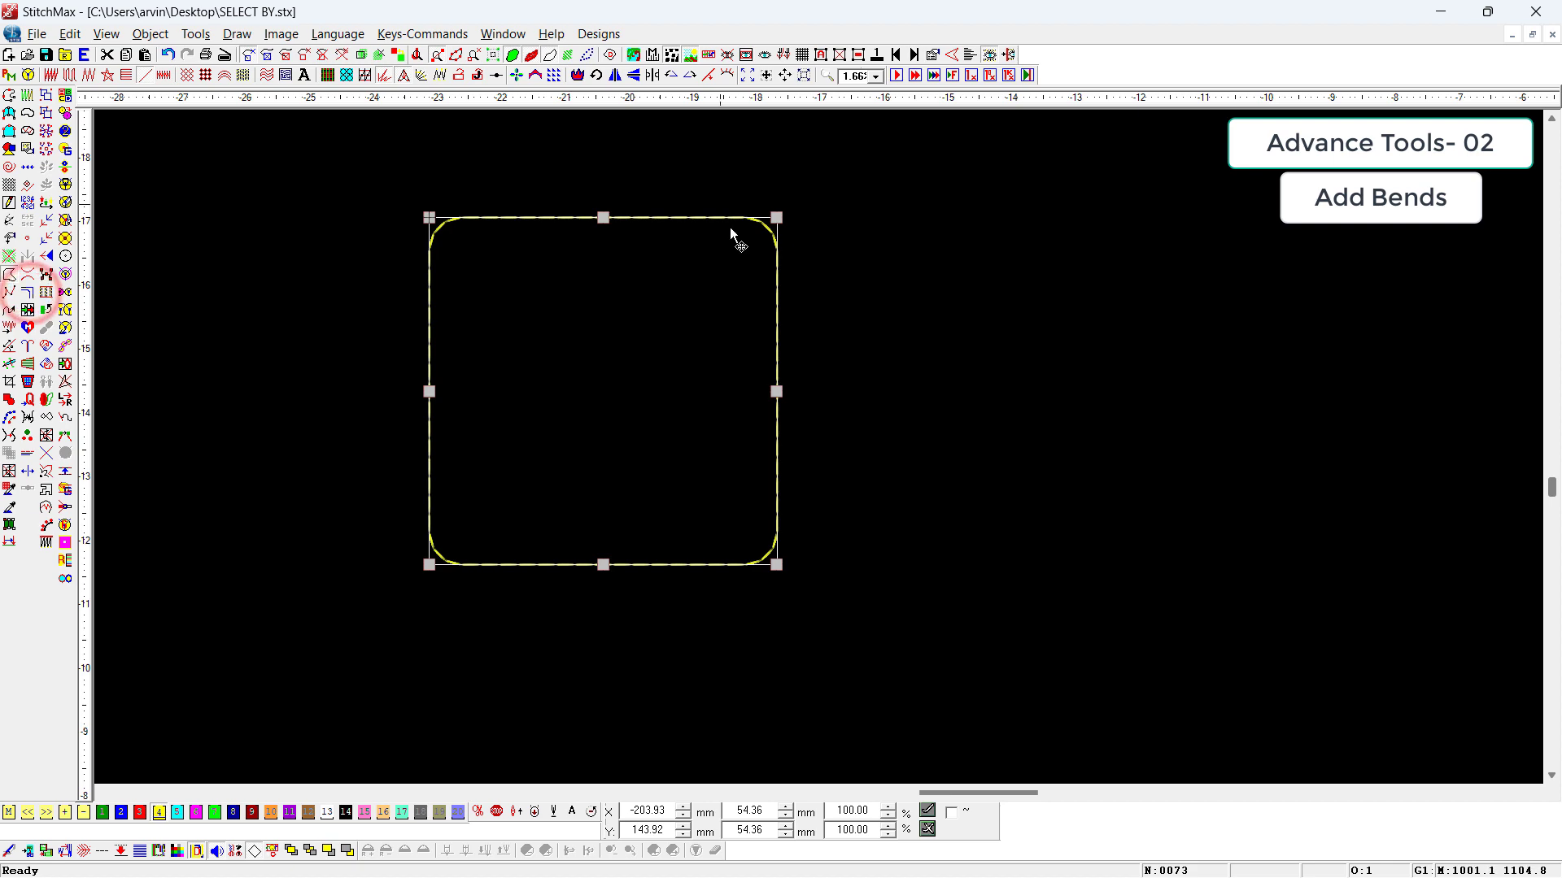
pyautogui.moveTo(718, 160); pyautogui.dragTo(878, 366)
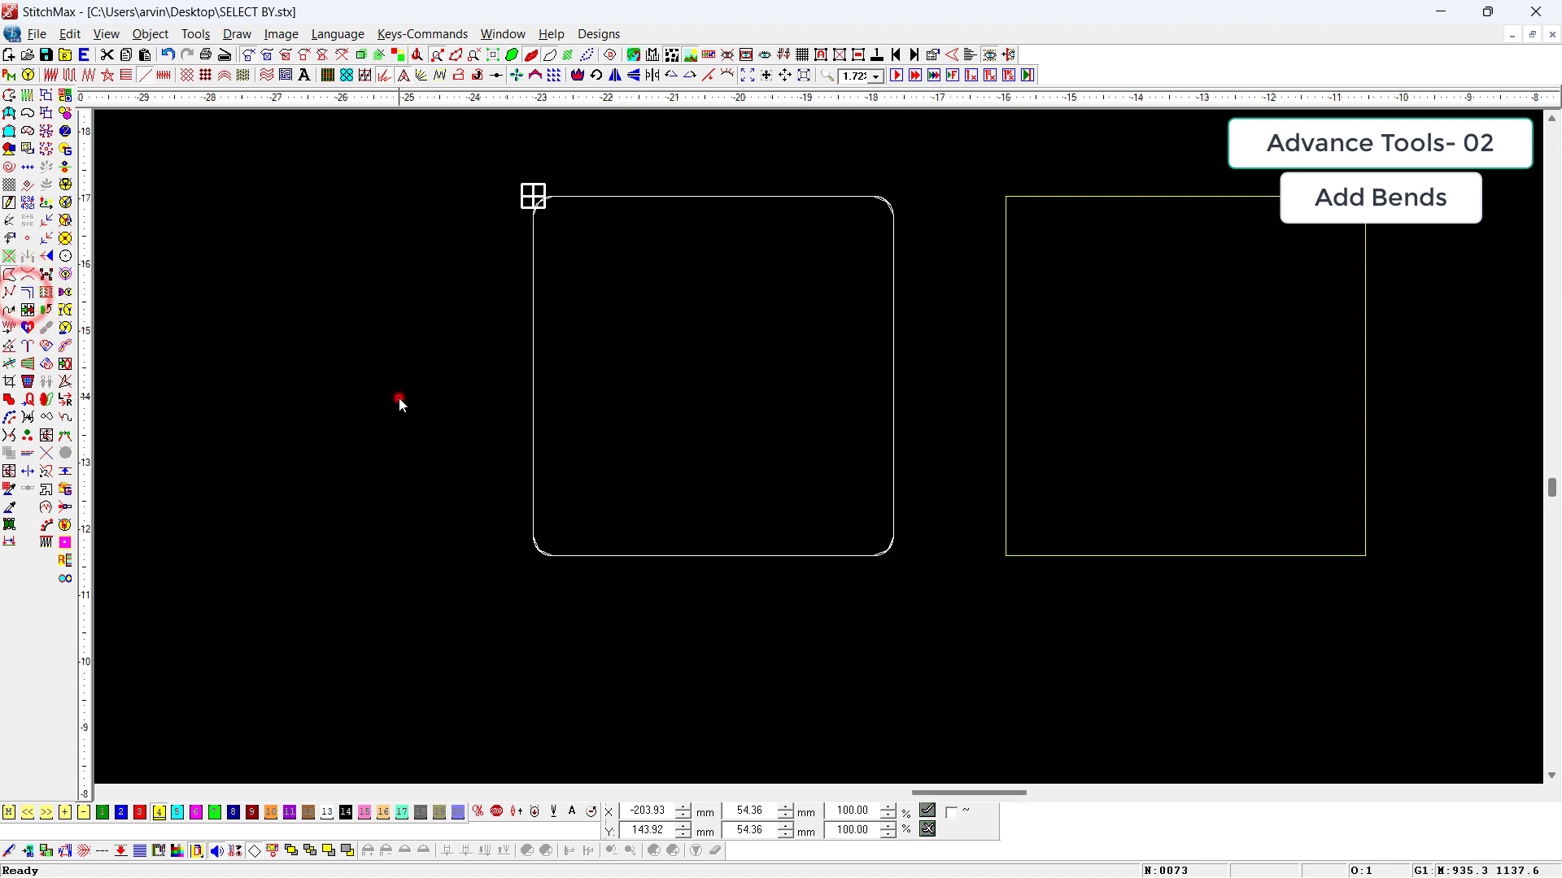
# Step: Place a second sharp-cornered square of about 54 mm to the right of the rounded one
pyautogui.click(398, 398)
pyautogui.moveTo(781, 166); pyautogui.dragTo(1116, 441)
pyautogui.click(1020, 228)
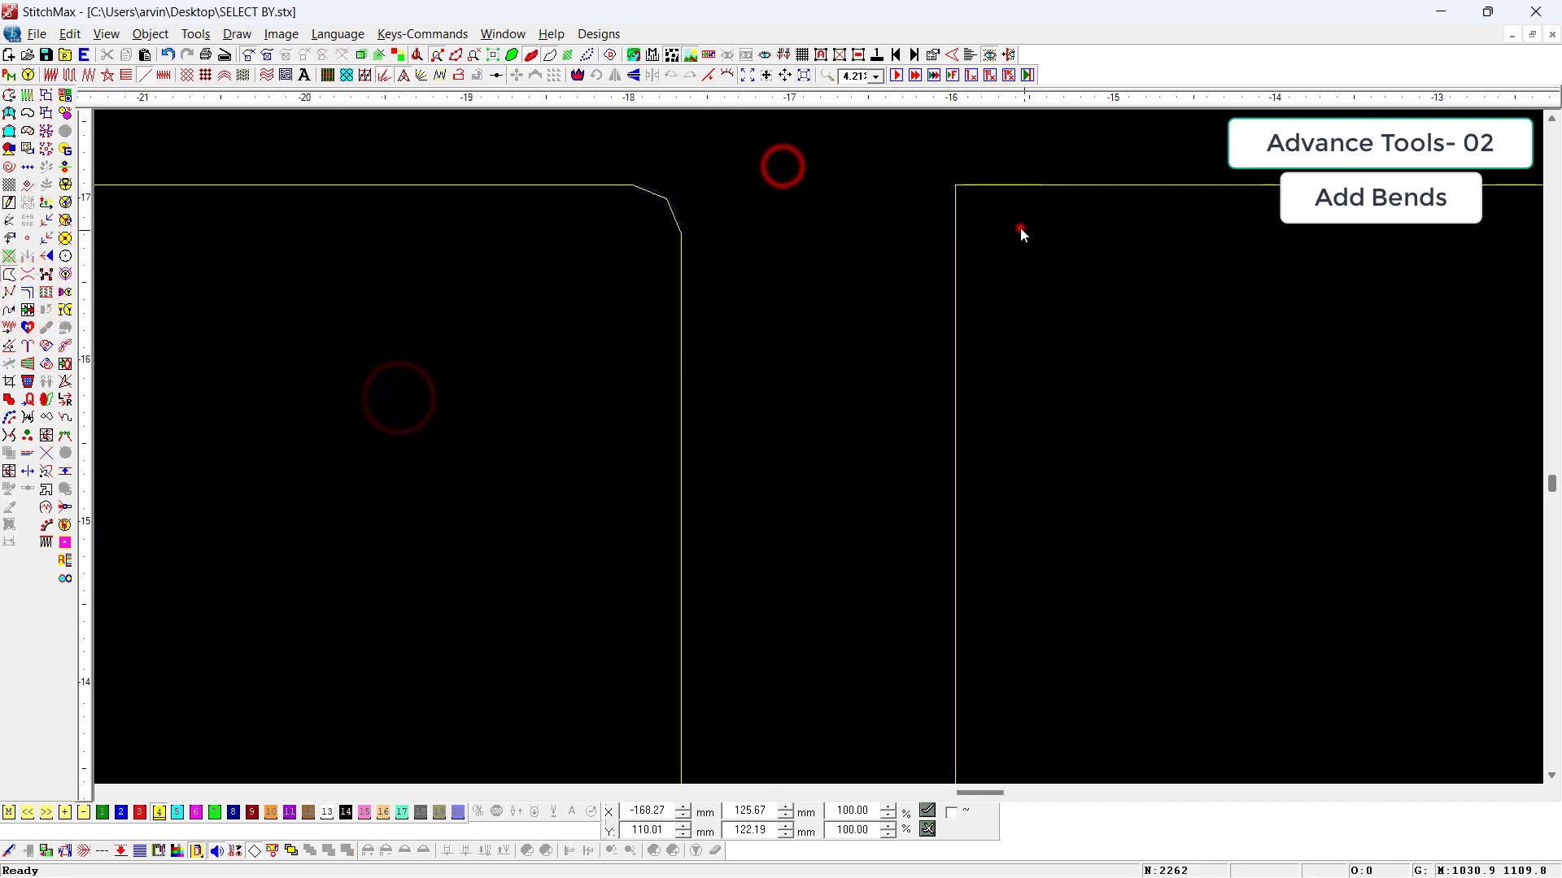
# Step: Set the Bend Offset in the application properties to 5 mm
pyautogui.click(963, 51)
pyautogui.moveTo(940, 243); pyautogui.dragTo(721, 203)
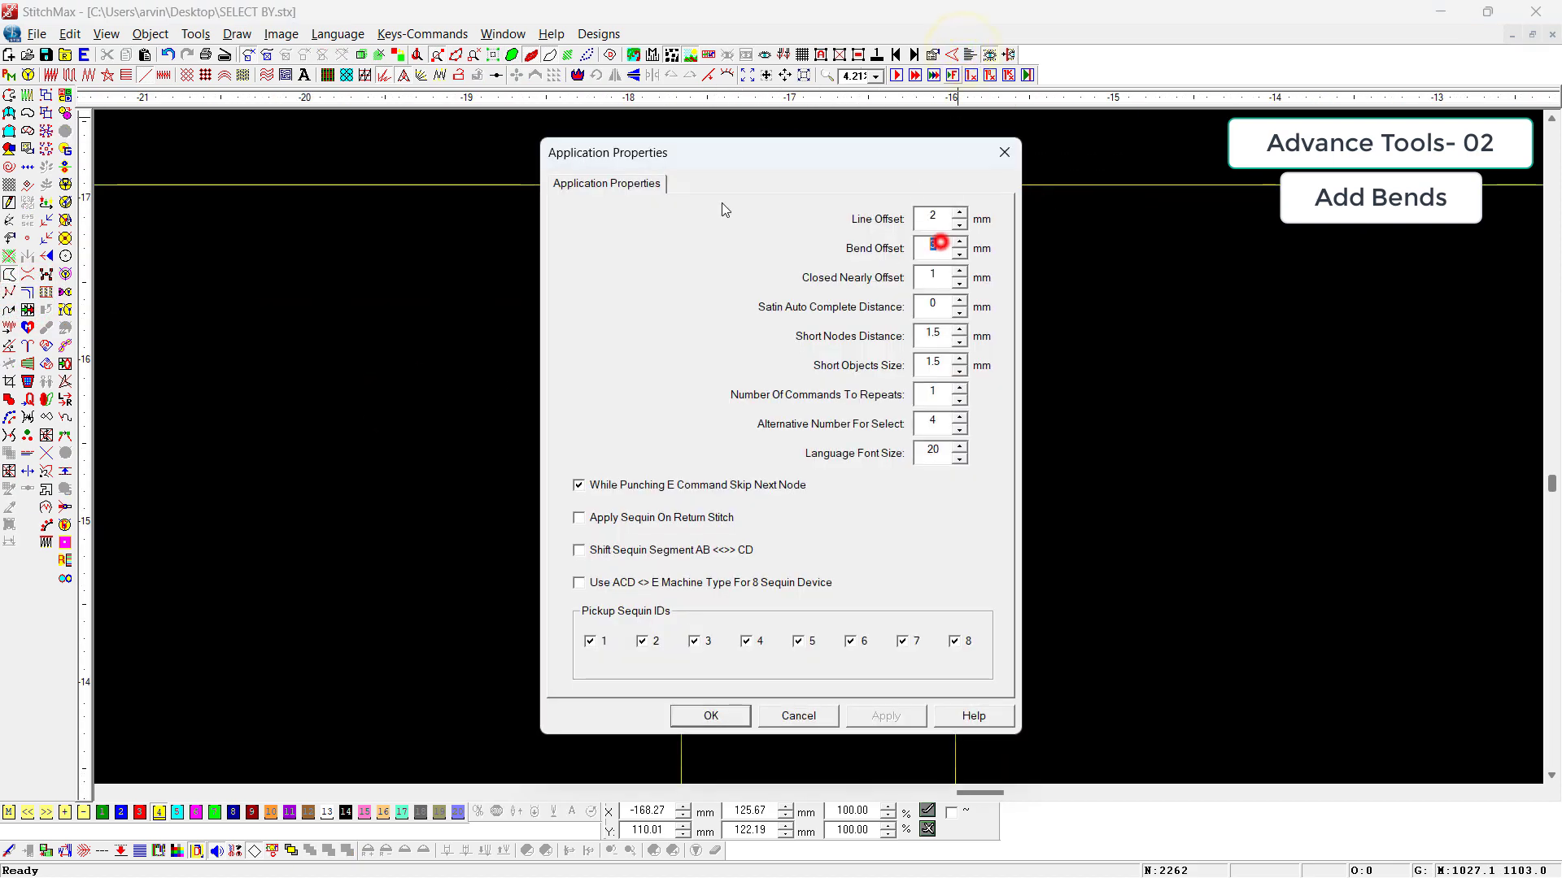
pyautogui.write('5')
pyautogui.press('Return')
# Step: Round the second square's corners with Add Bends and move it against the first square to compare their corners
pyautogui.click(896, 323)
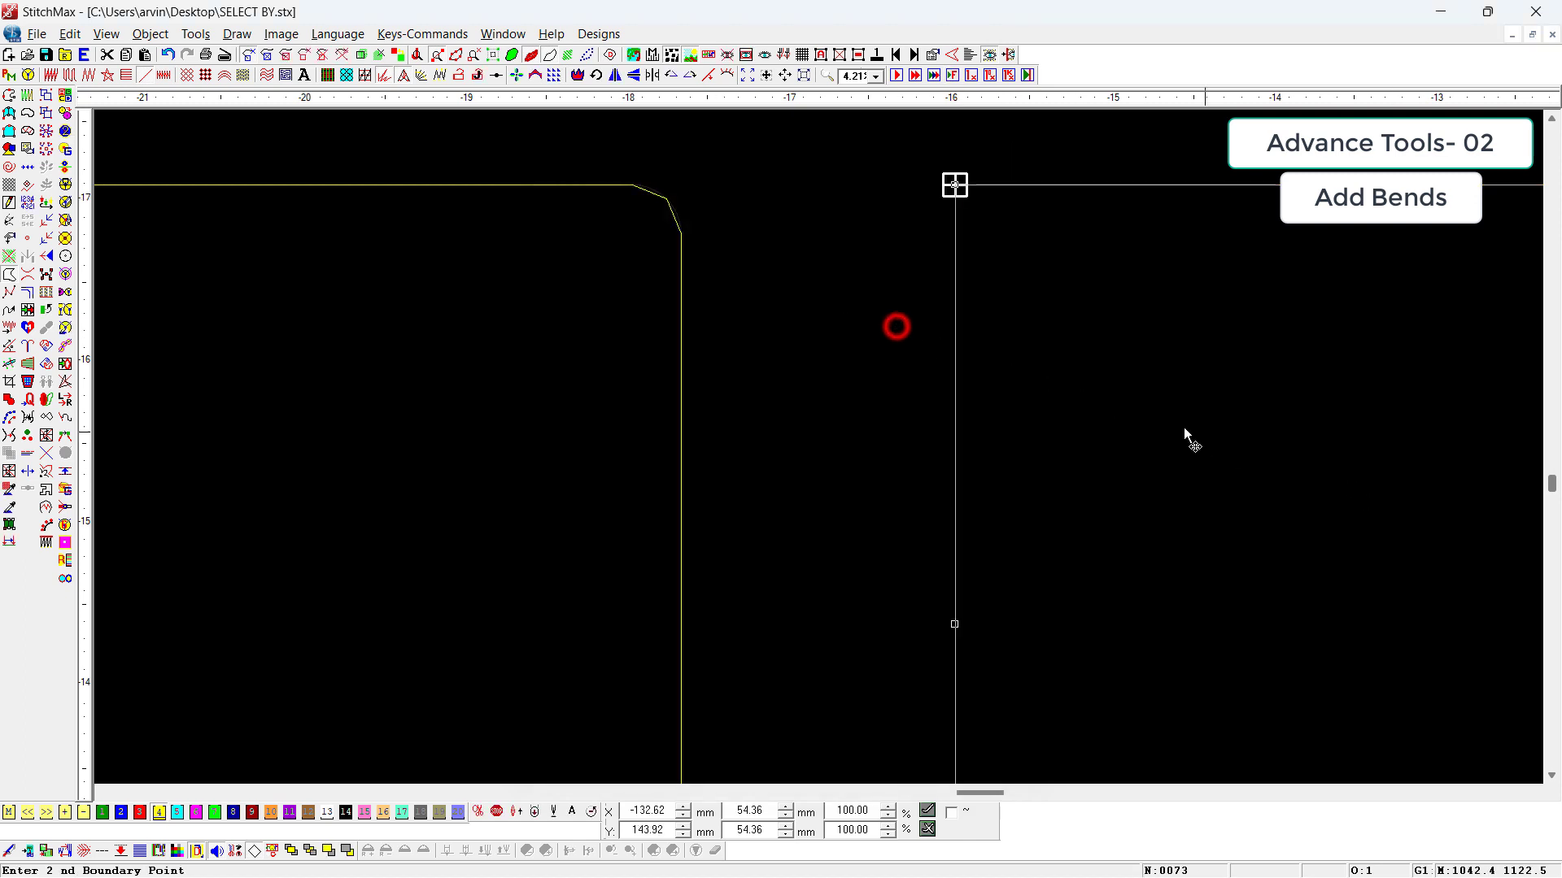
pyautogui.click(31, 294)
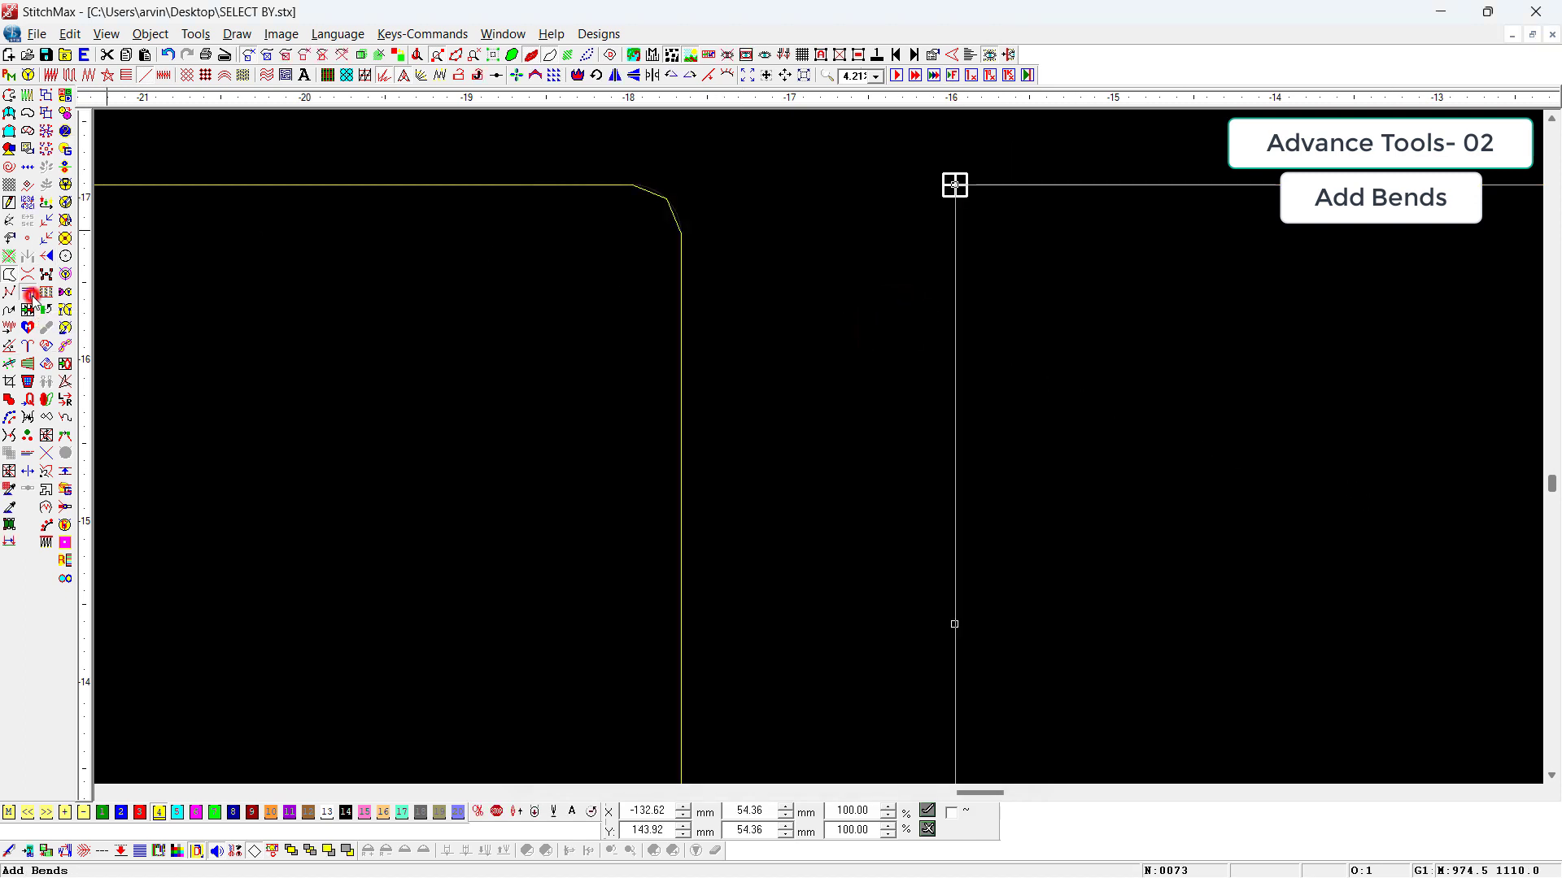
pyautogui.scroll(-2, 797, 362)
pyautogui.moveTo(975, 431); pyautogui.dragTo(876, 398)
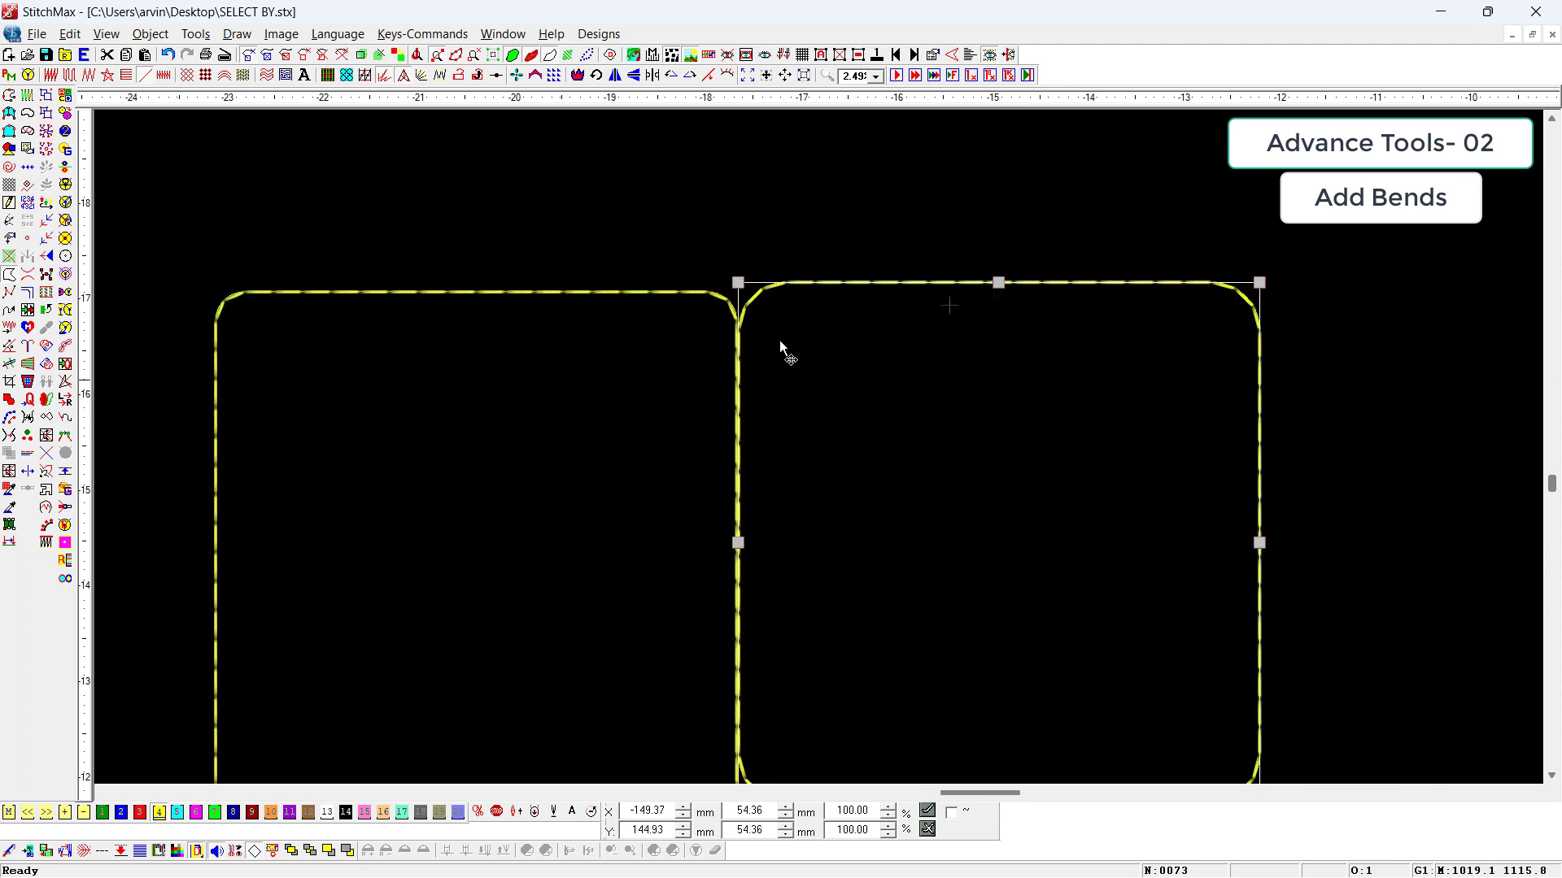
pyautogui.moveTo(732, 188); pyautogui.dragTo(789, 417)
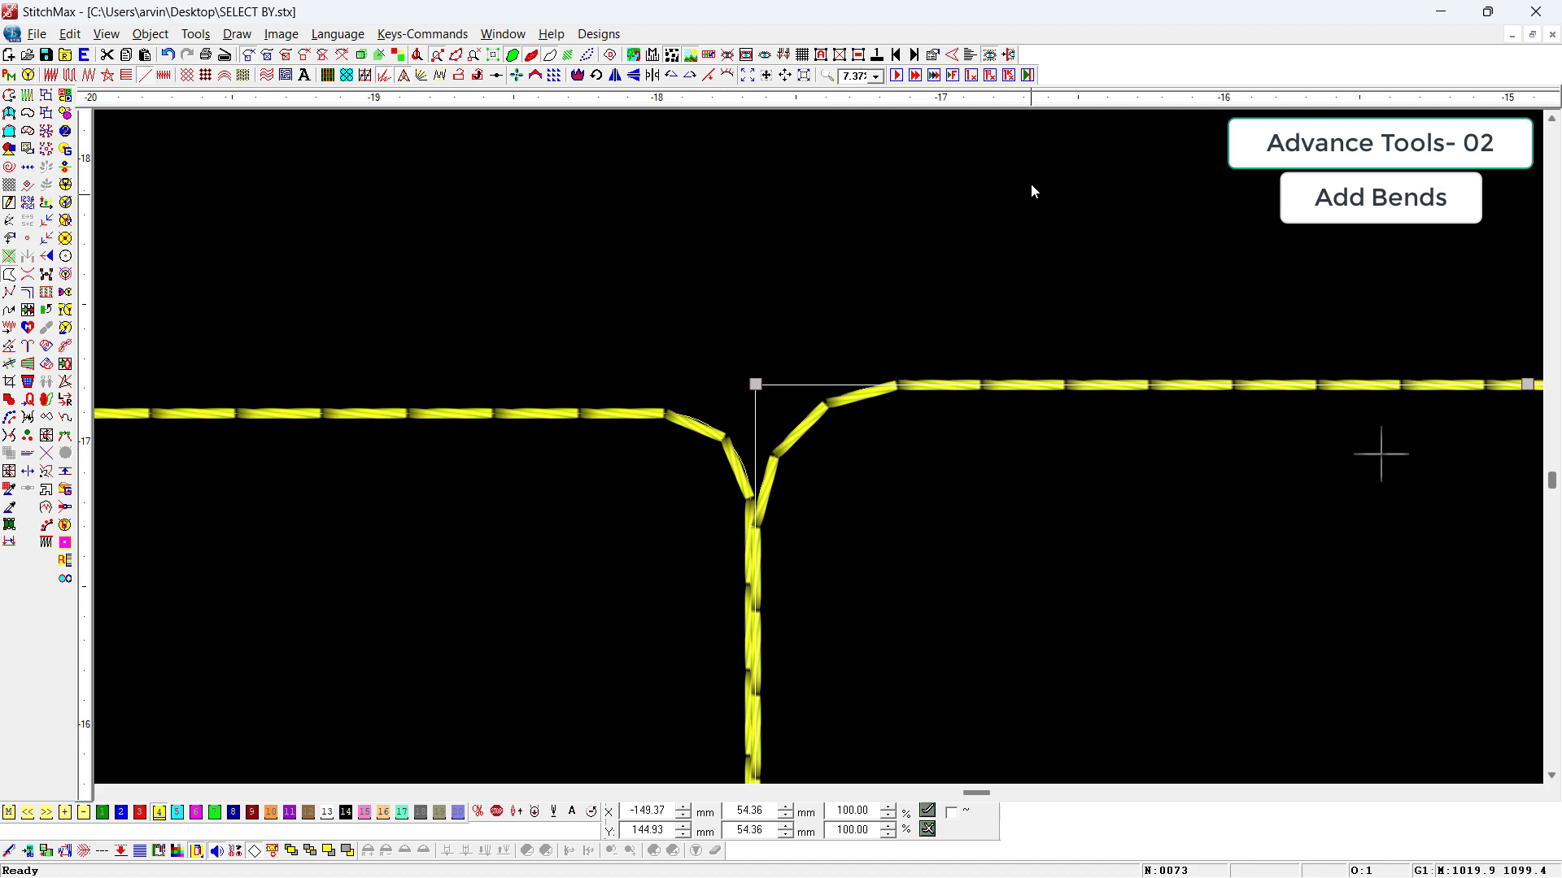
# Step: Review the Bend Offset in the application properties and close them unchanged
pyautogui.rightClick(1046, 244)
pyautogui.click(970, 56)
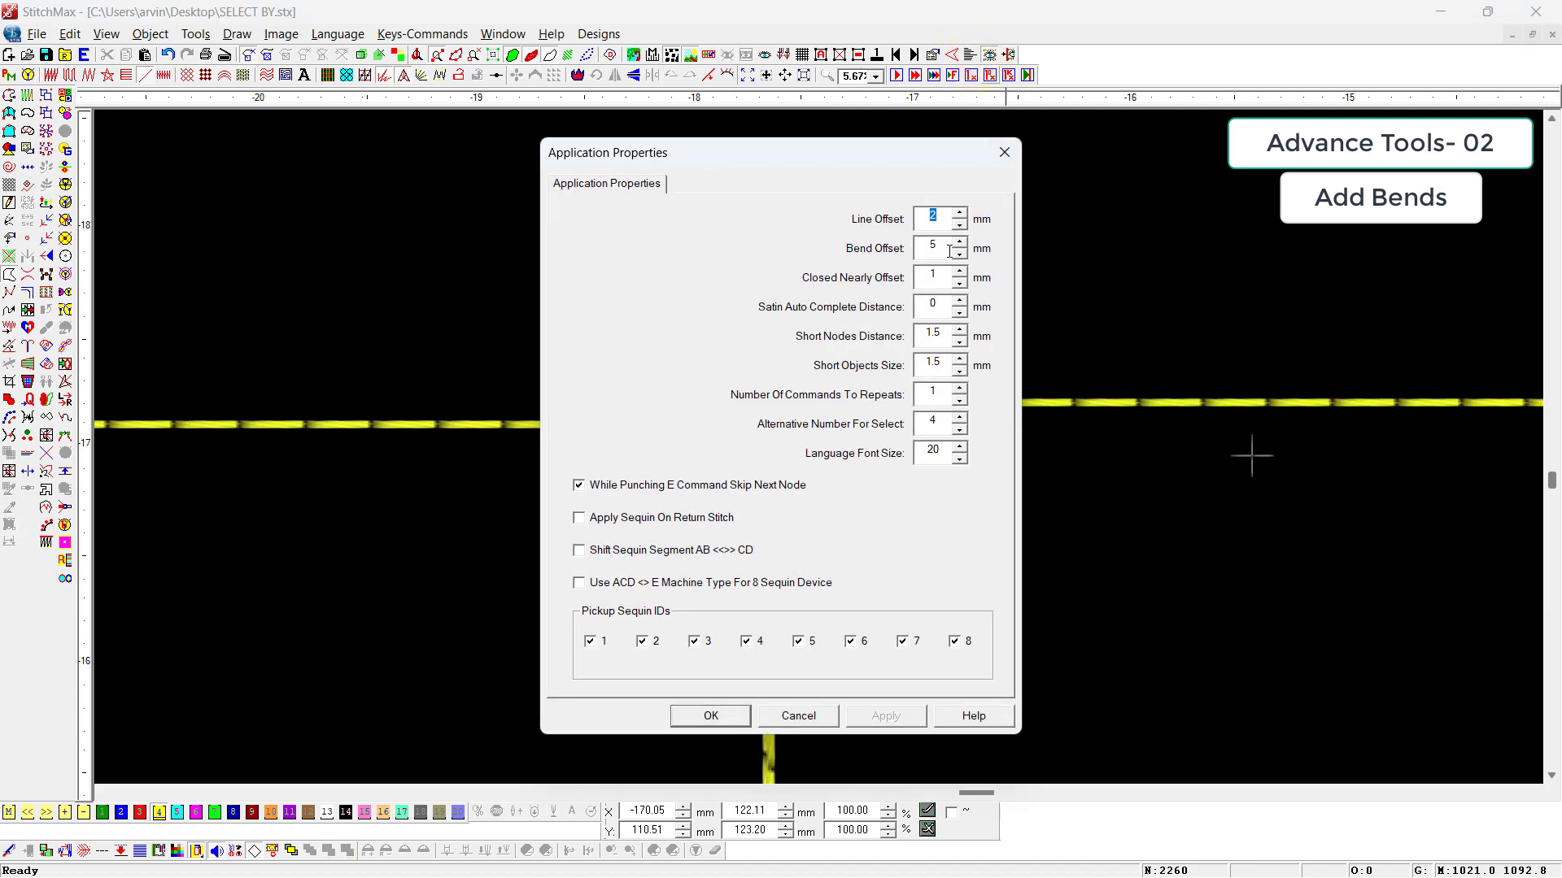
pyautogui.press('Escape')
# Step: Select both rounded squares and delete them from the design
pyautogui.press('t')
pyautogui.click(1025, 253)
pyautogui.scroll(-2, 893, 403)
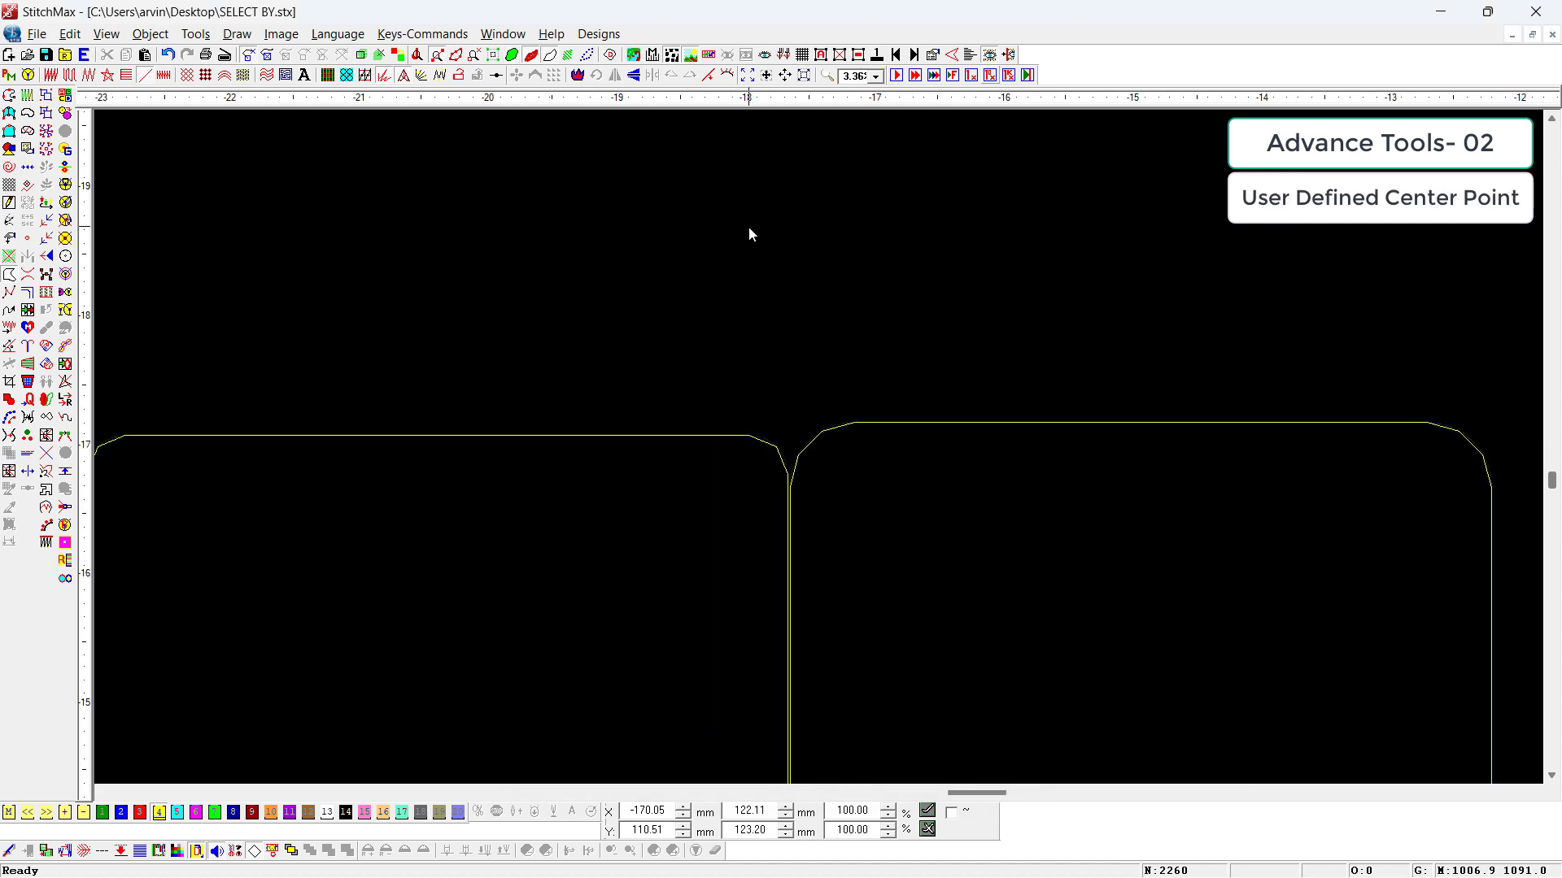
pyautogui.scroll(-4, 749, 234)
pyautogui.hotkey('ctrl', 'a')
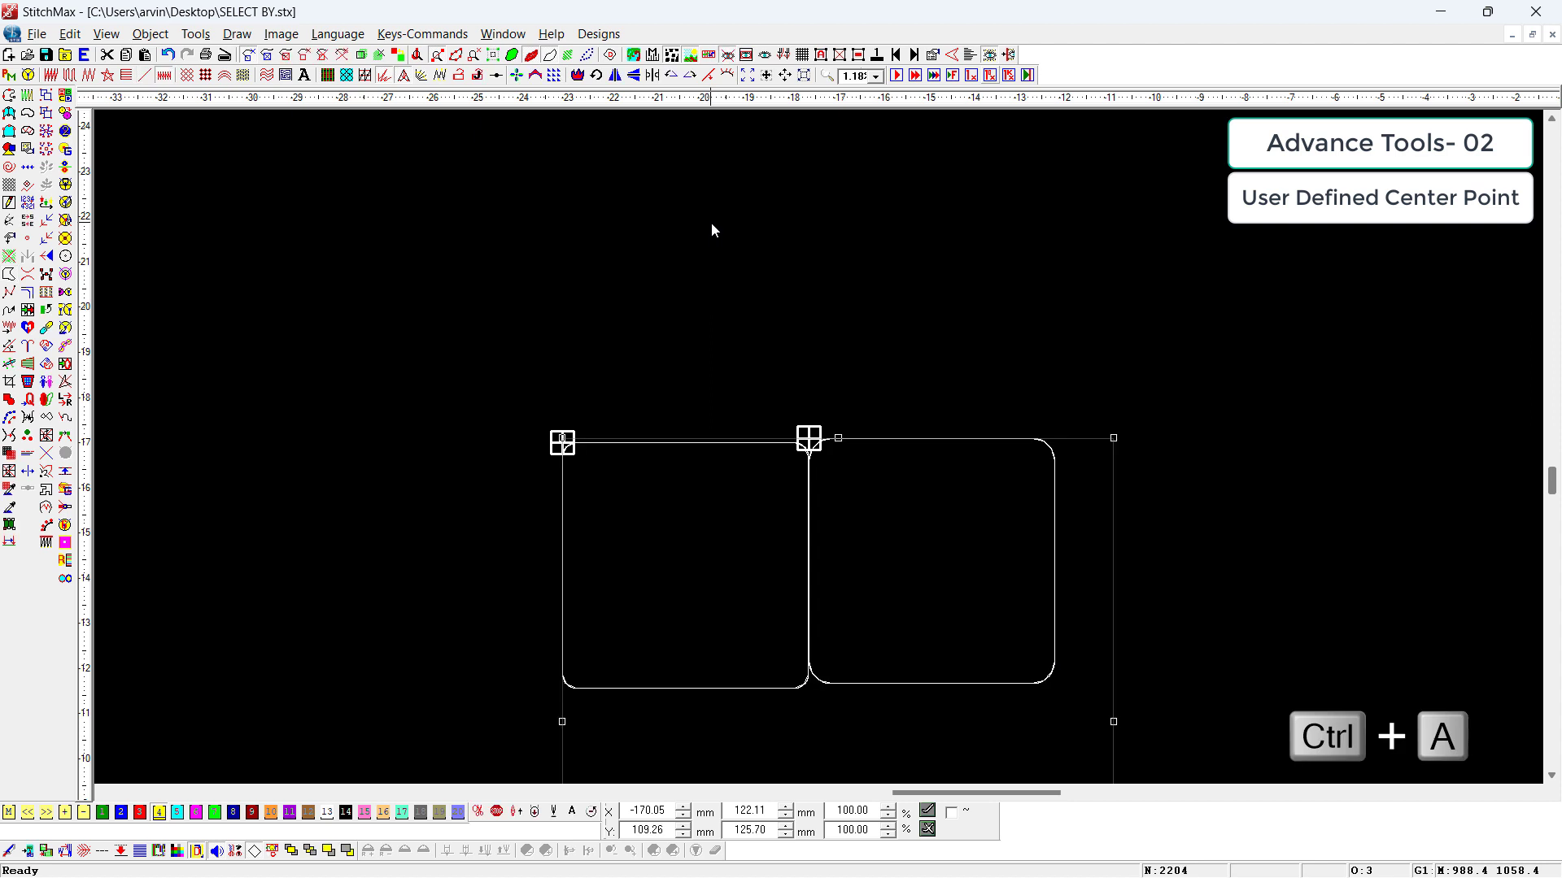
pyautogui.press('Delete')
pyautogui.scroll(-4, 633, 369)
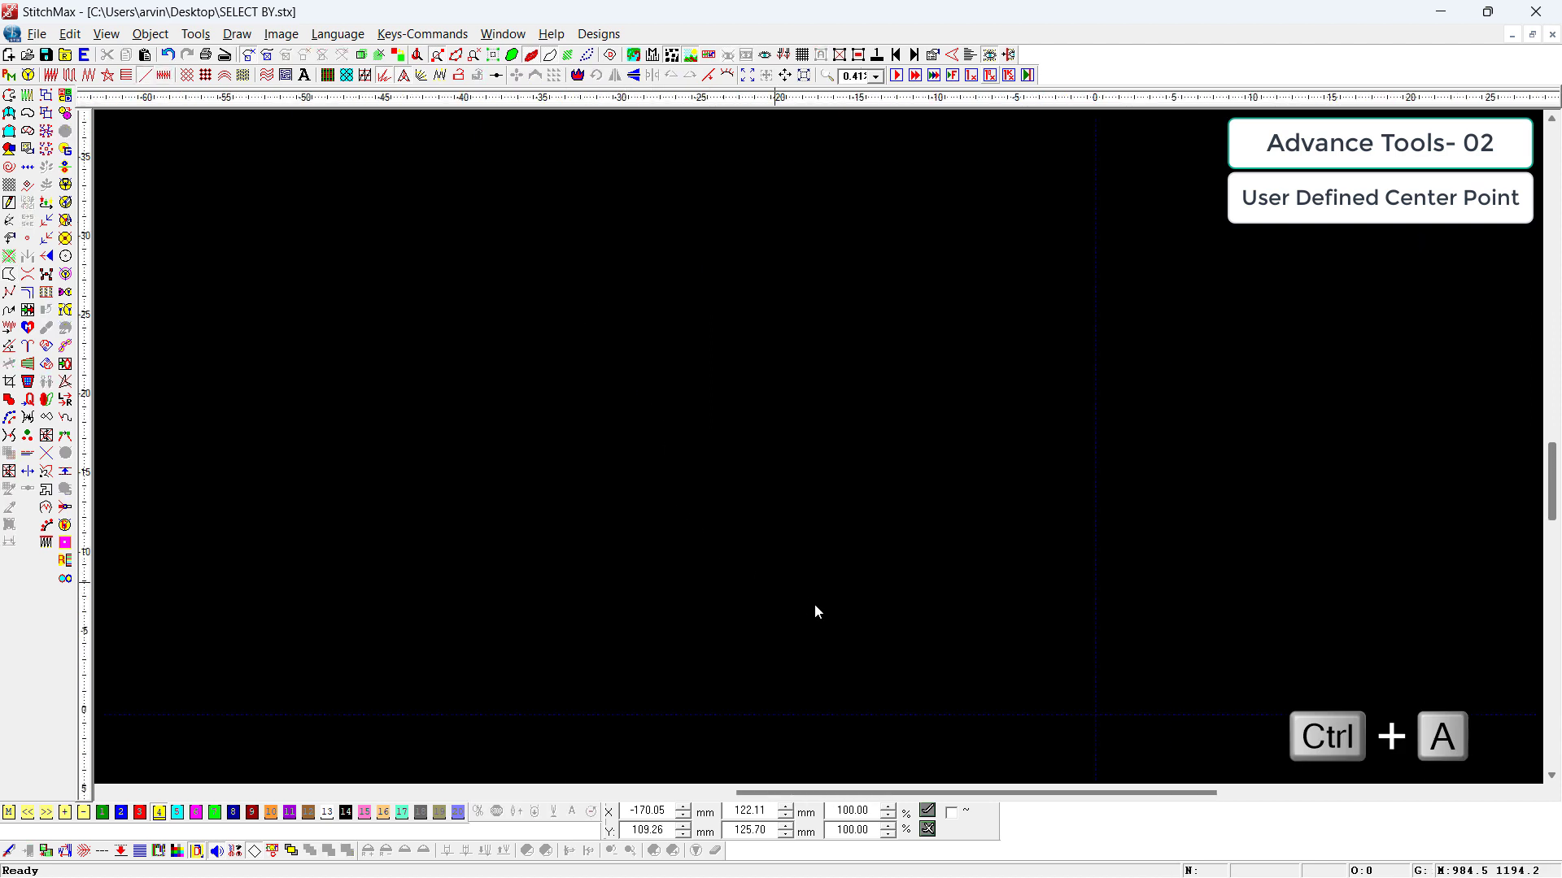
# Step: Place a circle about 49 mm across in the empty design and apply the star fill
pyautogui.click(857, 356)
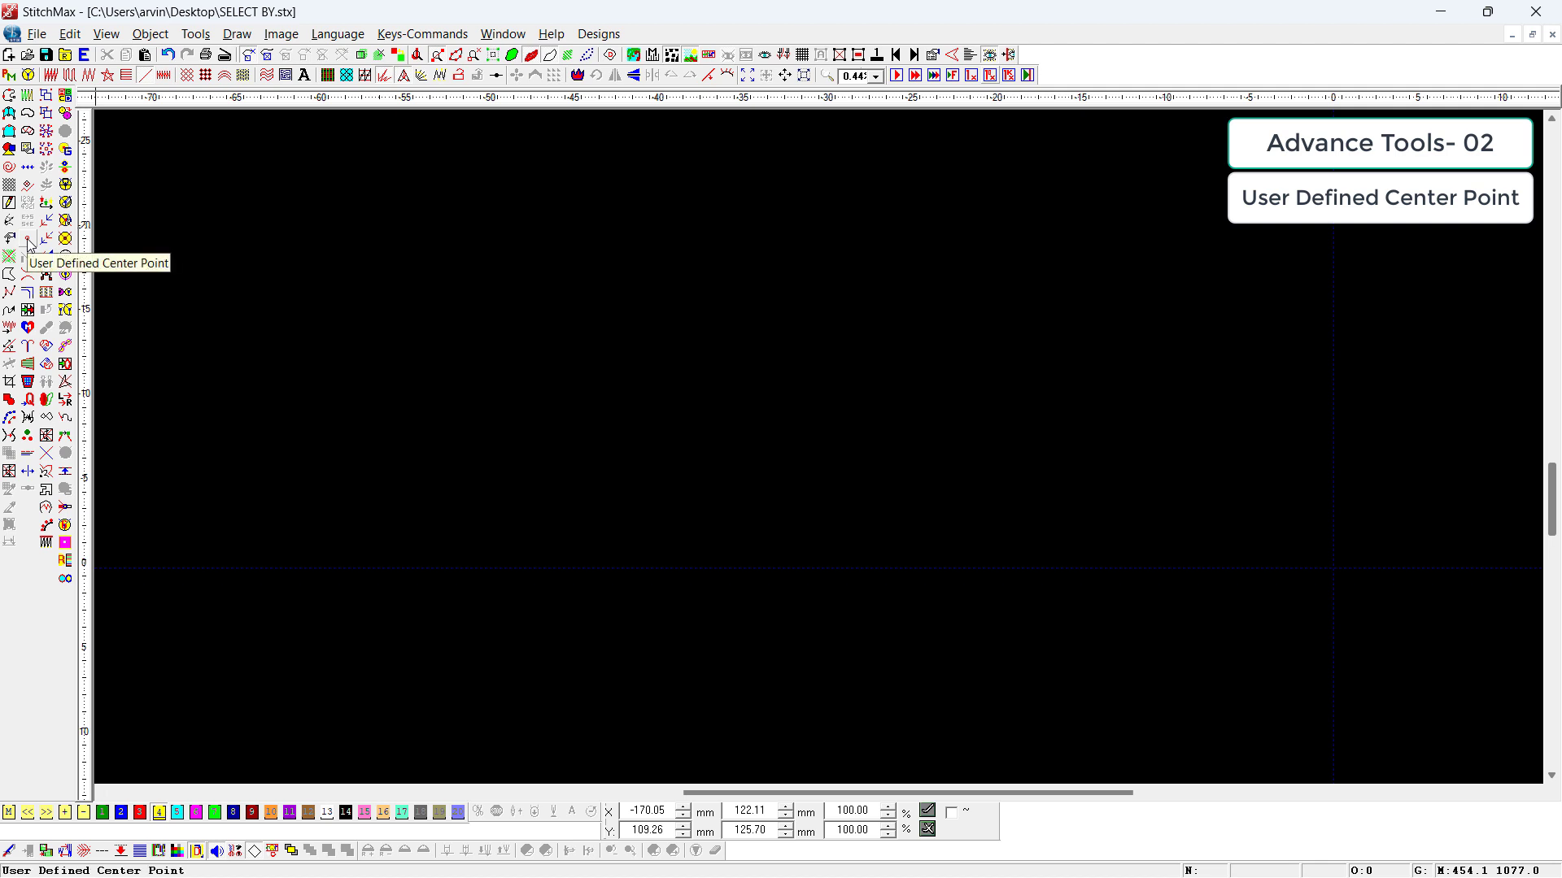
pyautogui.click(586, 334)
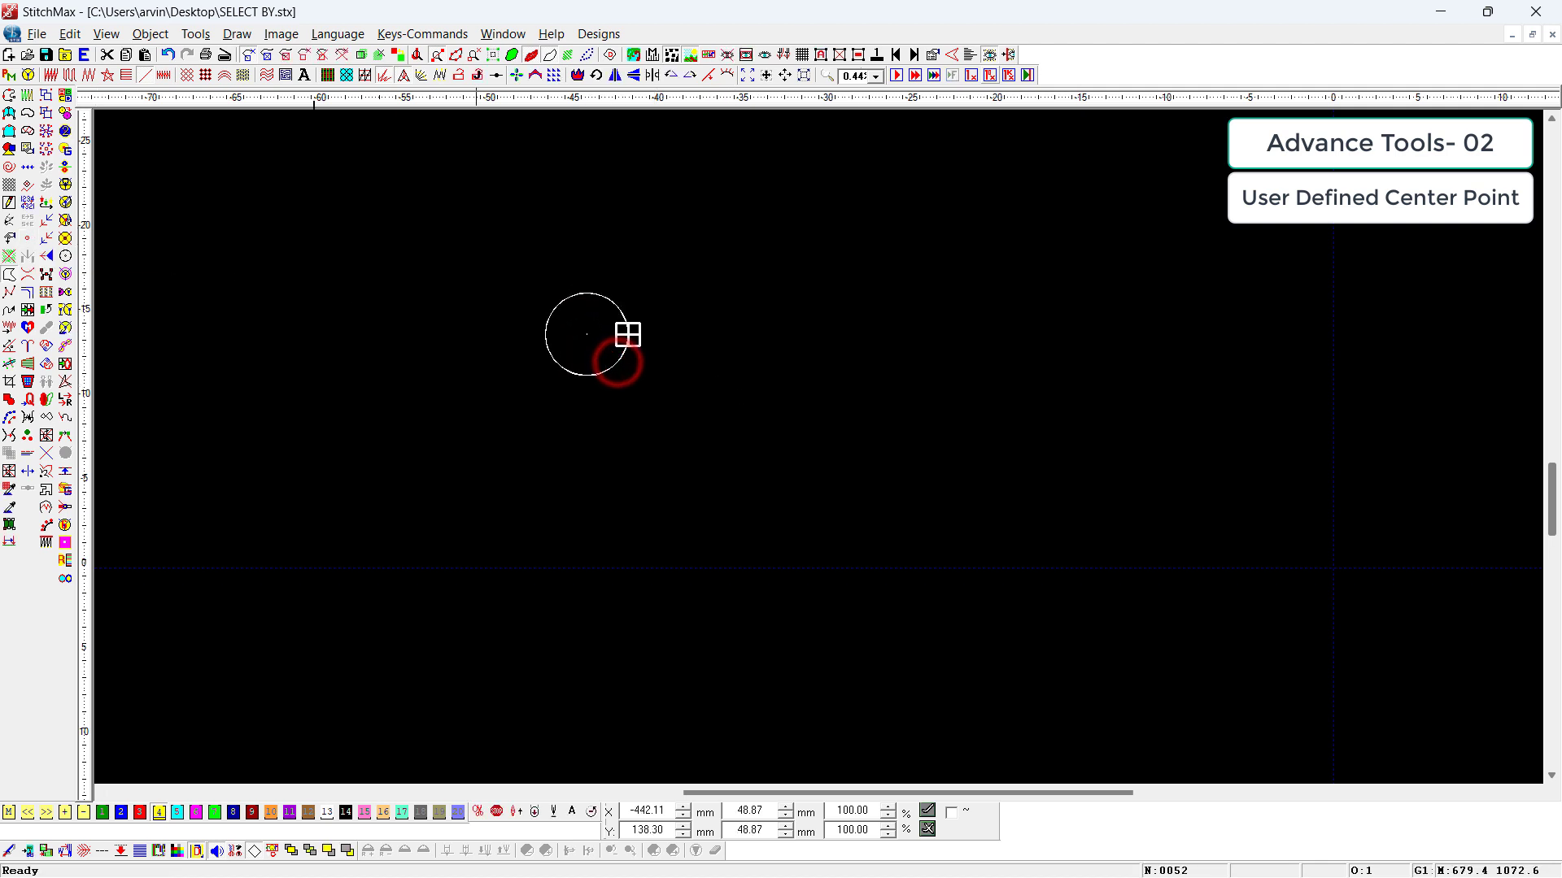
pyautogui.click(108, 76)
pyautogui.moveTo(549, 226); pyautogui.dragTo(740, 456)
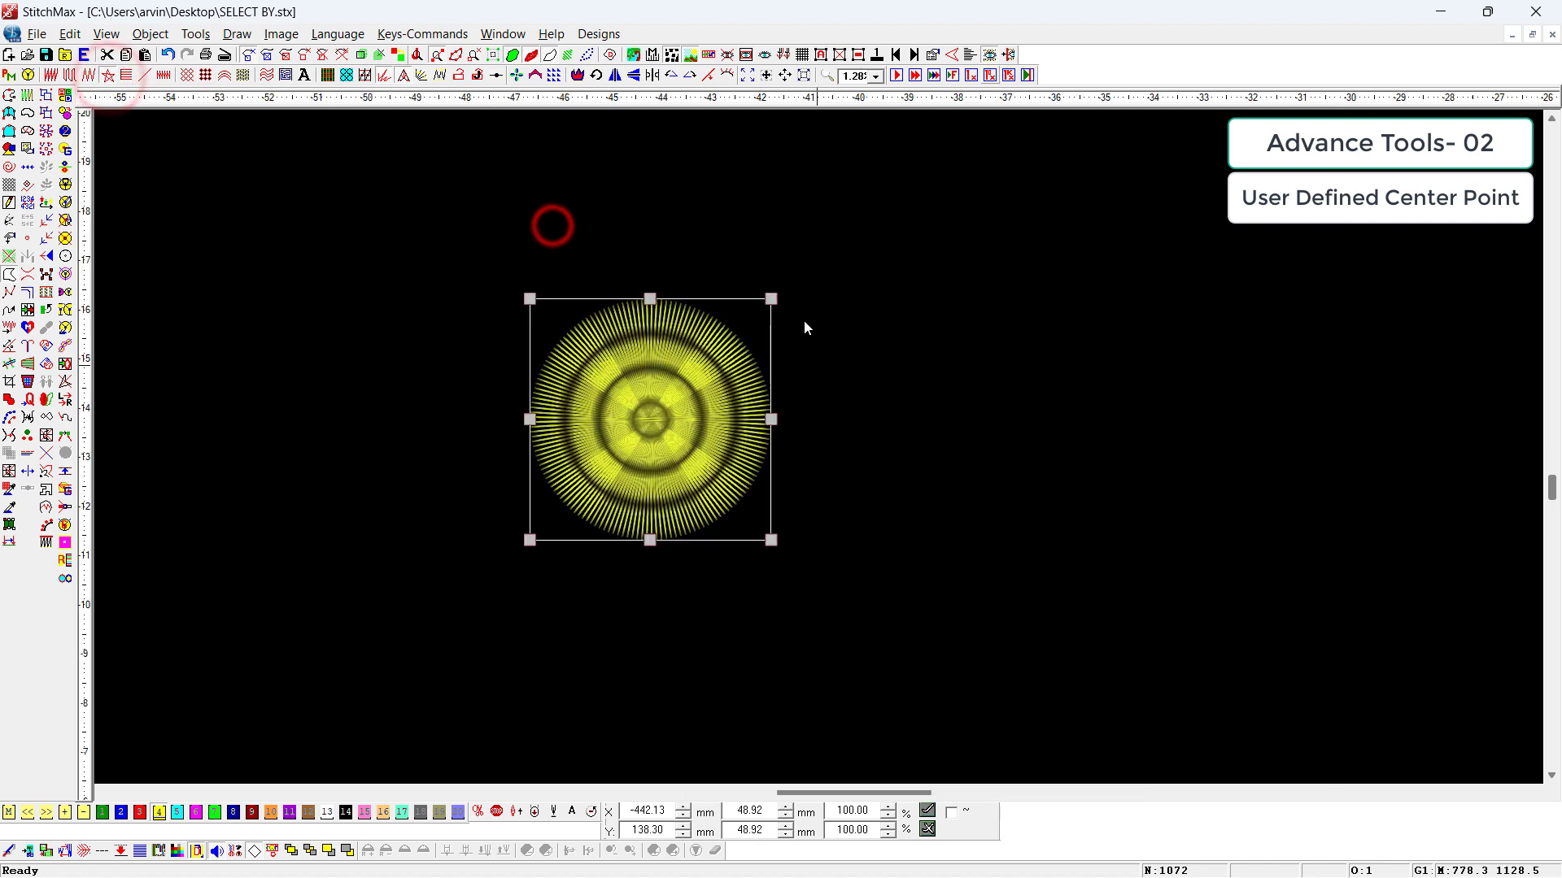
# Step: Scale the star-filled circle down in stages to about 9.4 mm across
pyautogui.moveTo(772, 301); pyautogui.dragTo(621, 452)
pyautogui.press('z')
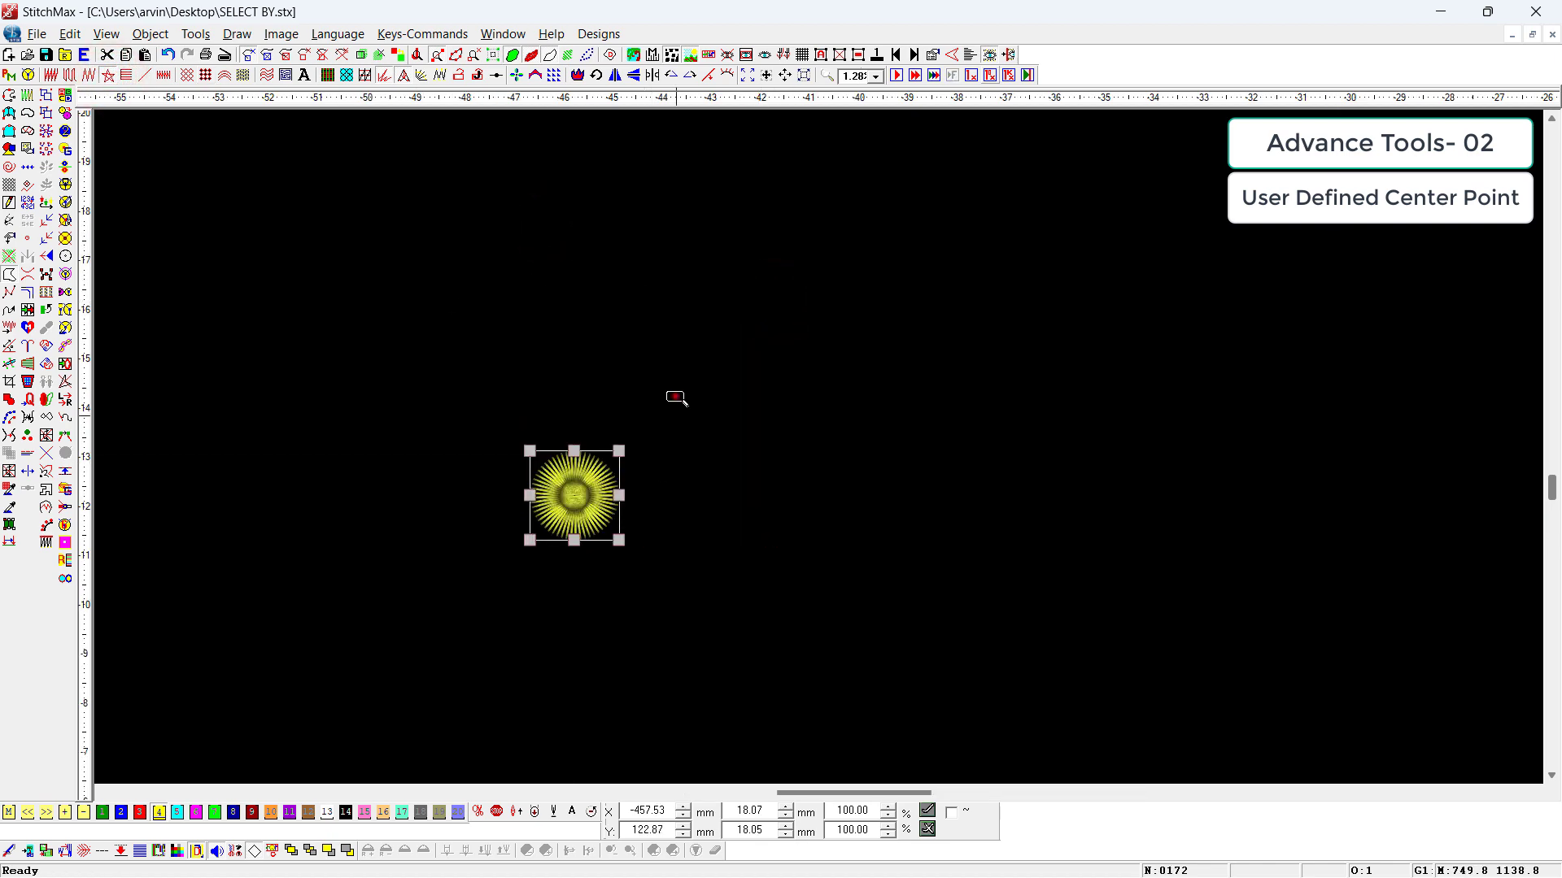
pyautogui.moveTo(677, 396); pyautogui.dragTo(529, 589)
pyautogui.press('t')
pyautogui.press('z')
pyautogui.moveTo(1014, 219); pyautogui.dragTo(663, 565)
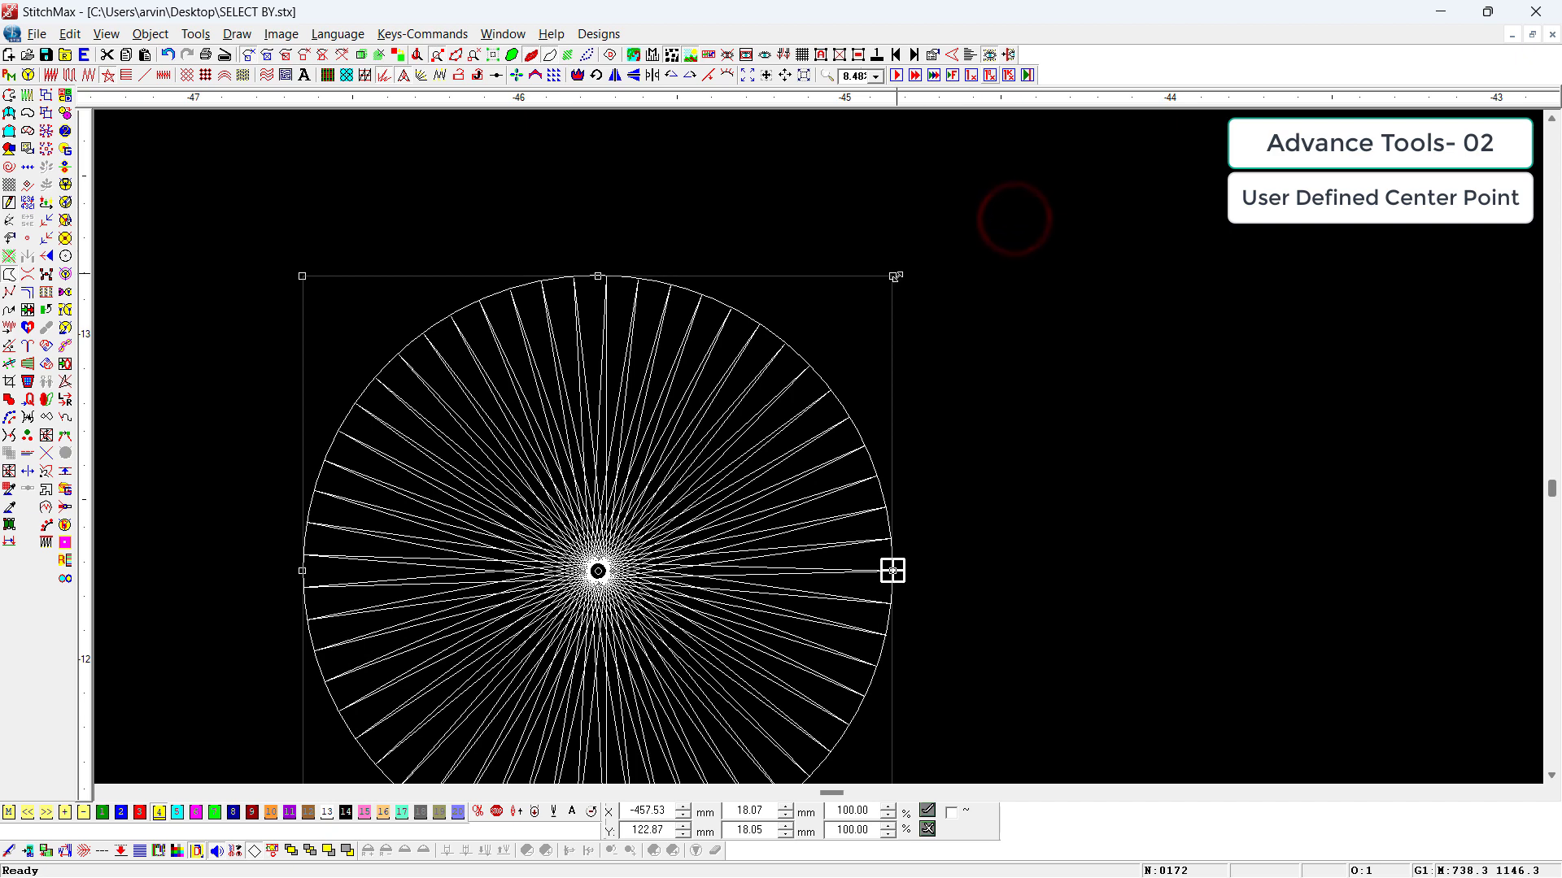
pyautogui.moveTo(892, 276); pyautogui.dragTo(553, 631)
pyautogui.scroll(-2, 1072, 436)
pyautogui.click(983, 505)
pyautogui.press('t')
pyautogui.press('z')
pyautogui.click(781, 525)
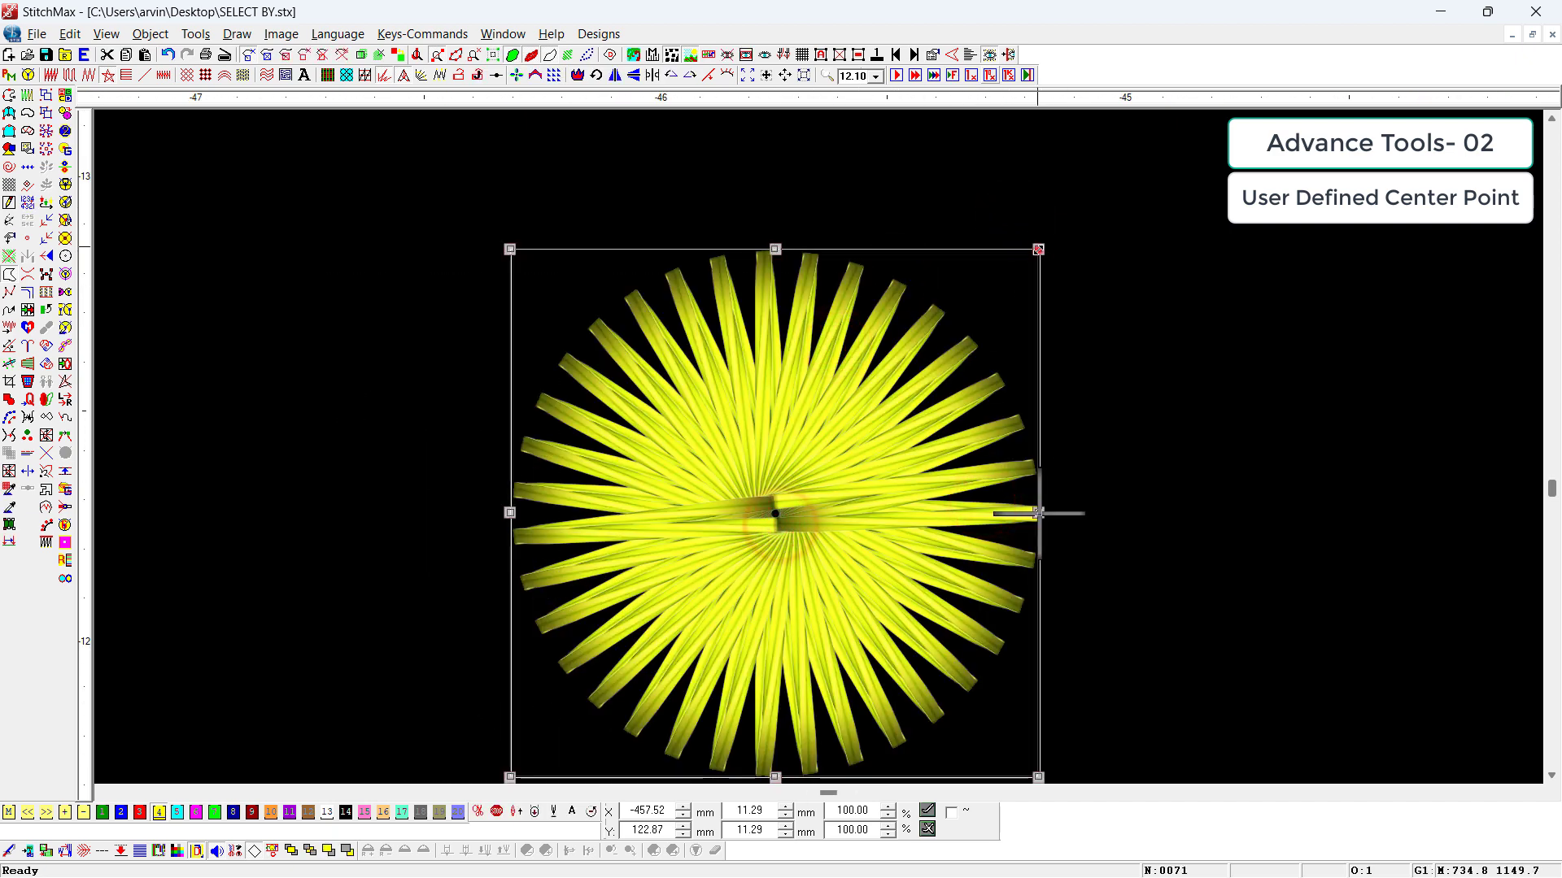
pyautogui.moveTo(1039, 250); pyautogui.dragTo(953, 335)
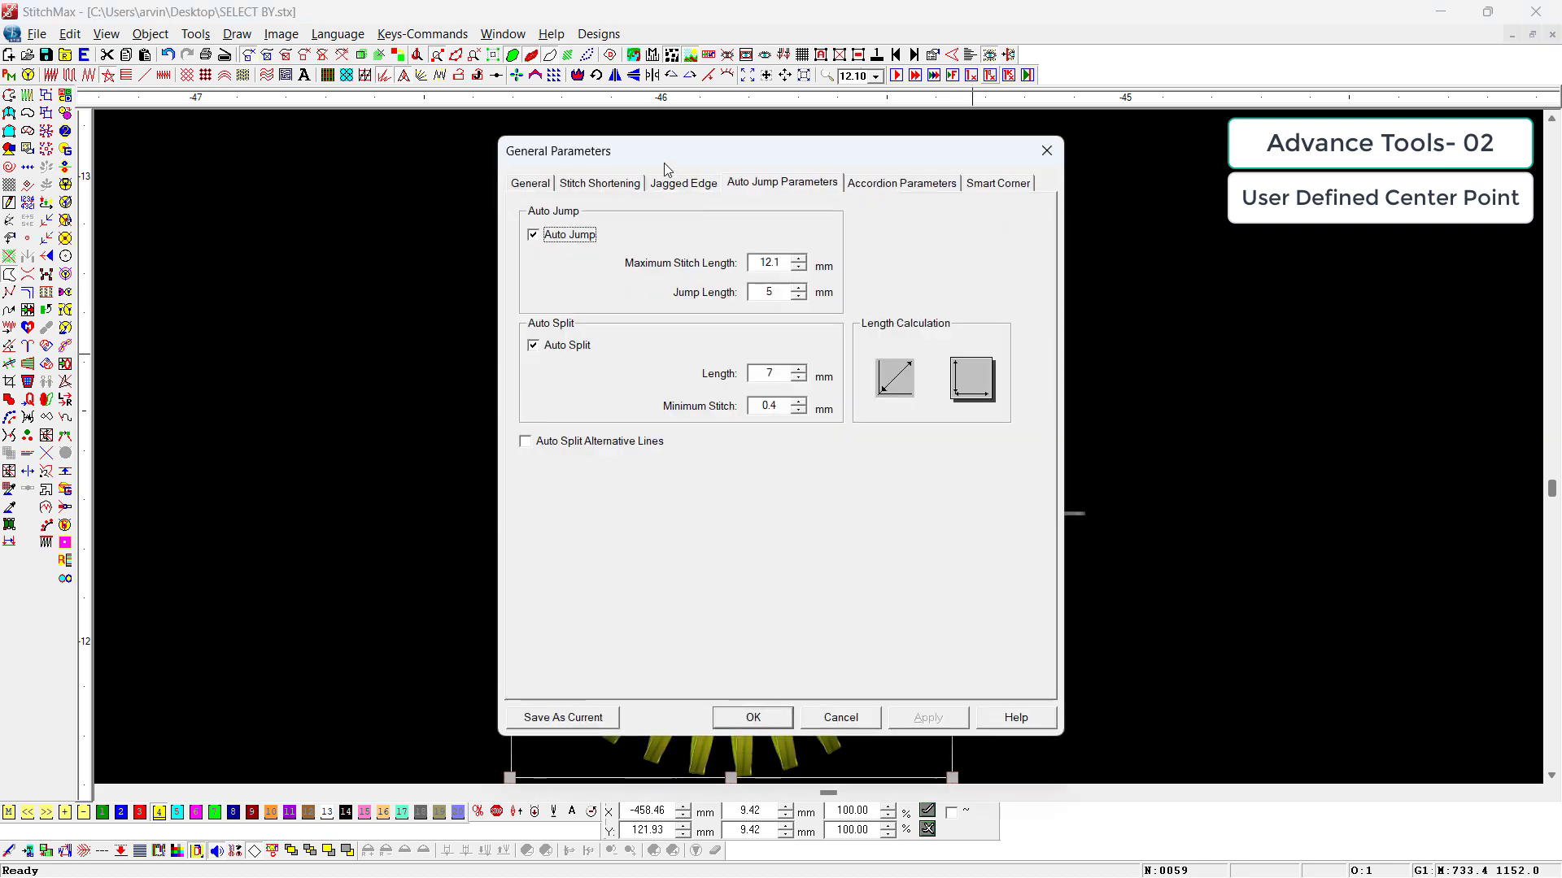
# Step: Turn off Auto Jump and Auto Split for the star-filled circle and set its Jump Length to 10 mm
pyautogui.click(570, 234)
pyautogui.click(550, 341)
pyautogui.moveTo(758, 295); pyautogui.dragTo(853, 290)
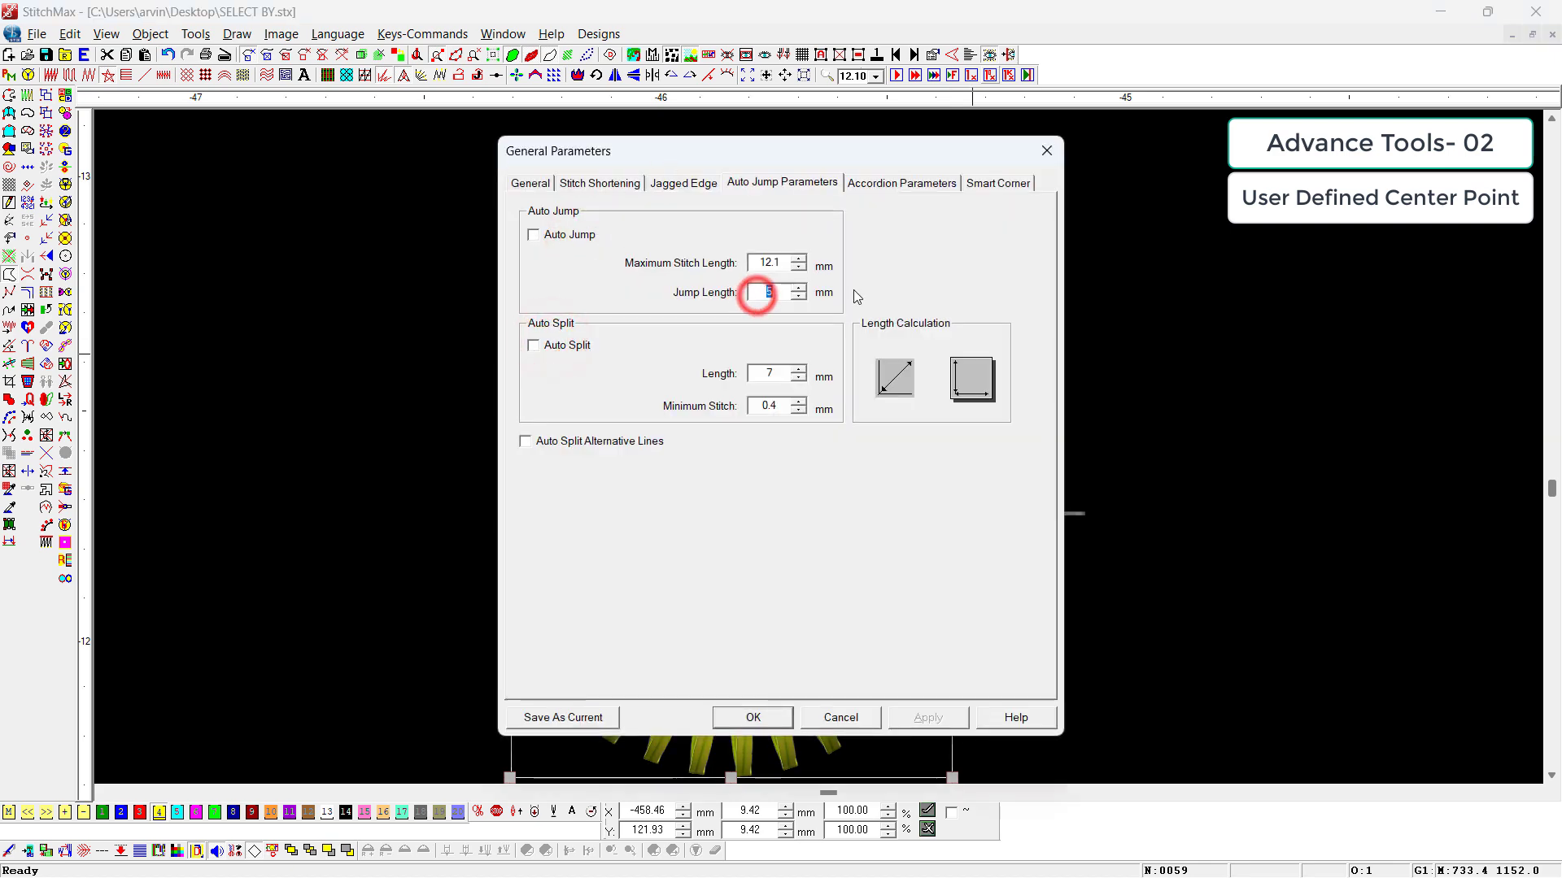
pyautogui.write('10')
pyautogui.press('Return')
# Step: Show the stitch points of the star-filled circle and examine its stitches in realistic and outline views
pyautogui.scroll(-2, 841, 293)
pyautogui.scroll(-1, 749, 319)
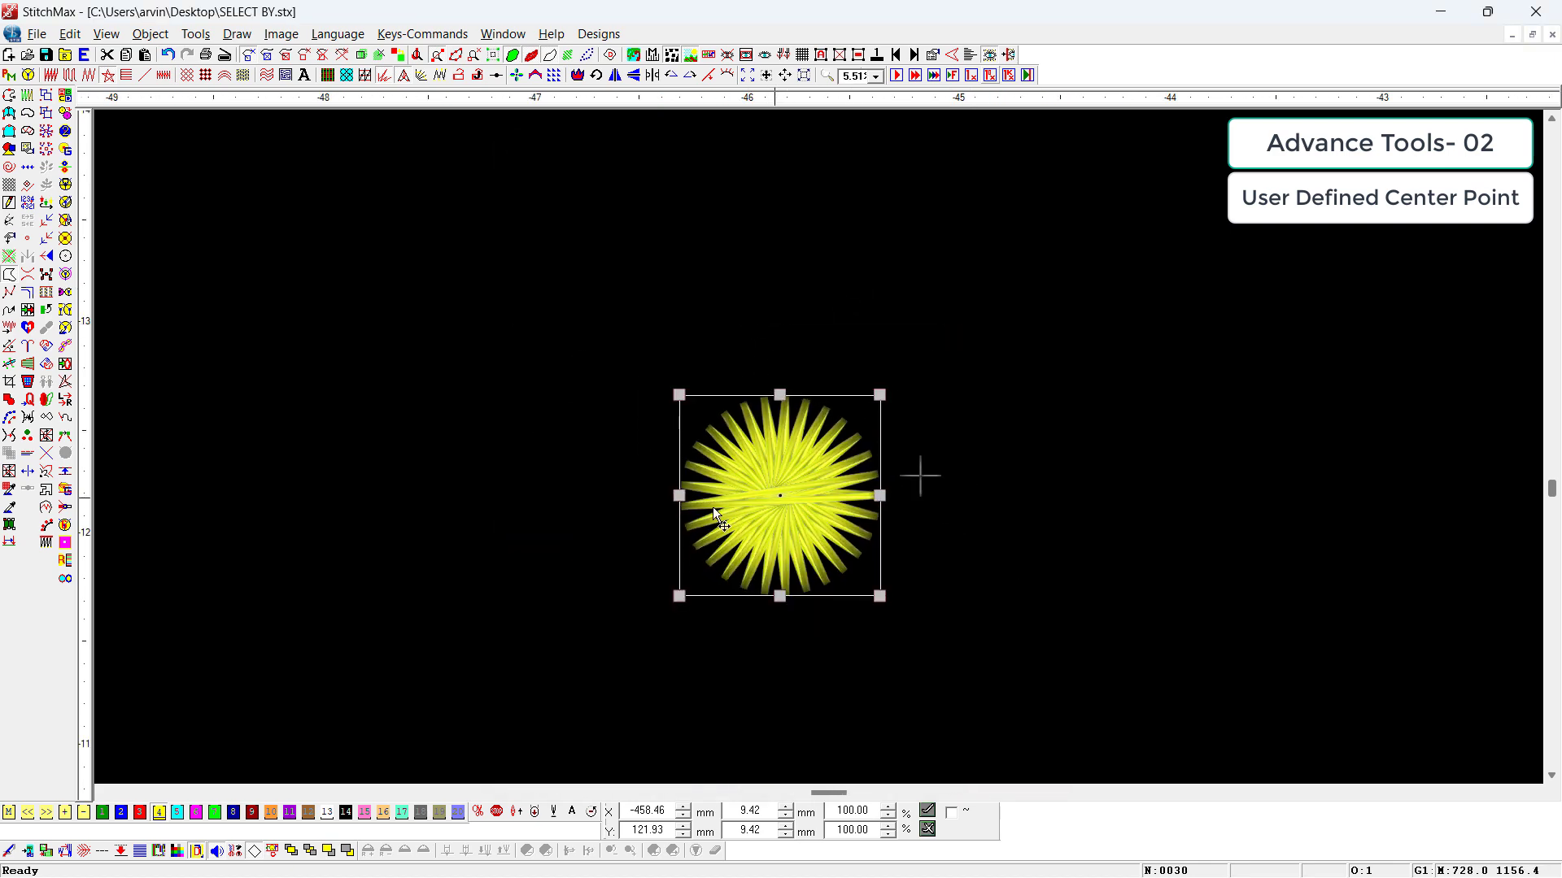
pyautogui.moveTo(687, 347); pyautogui.dragTo(976, 697)
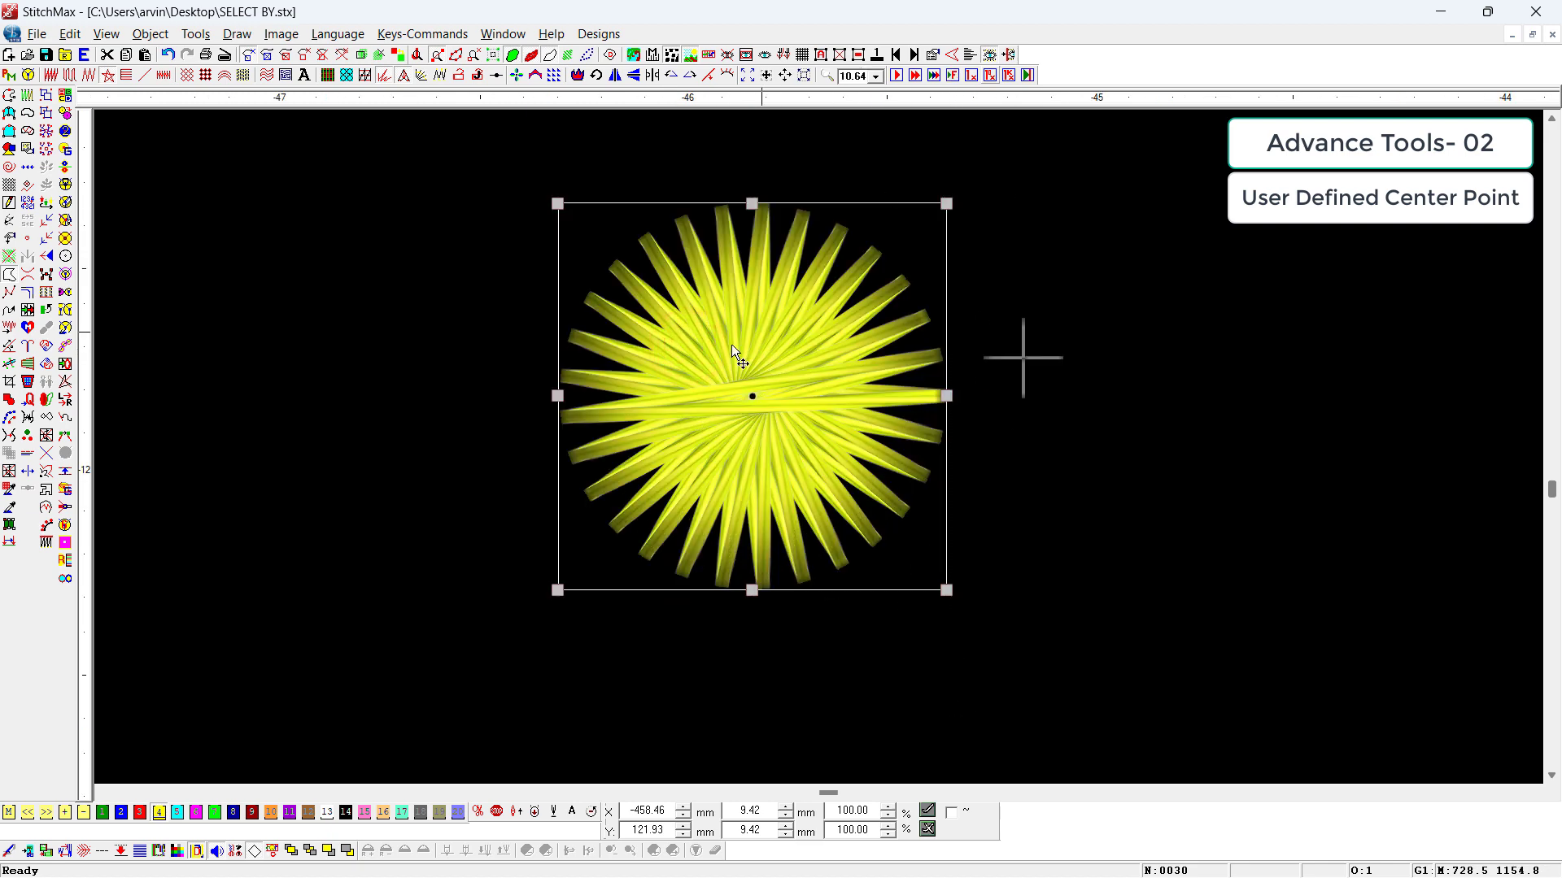
pyautogui.press('space')
pyautogui.click(1106, 424)
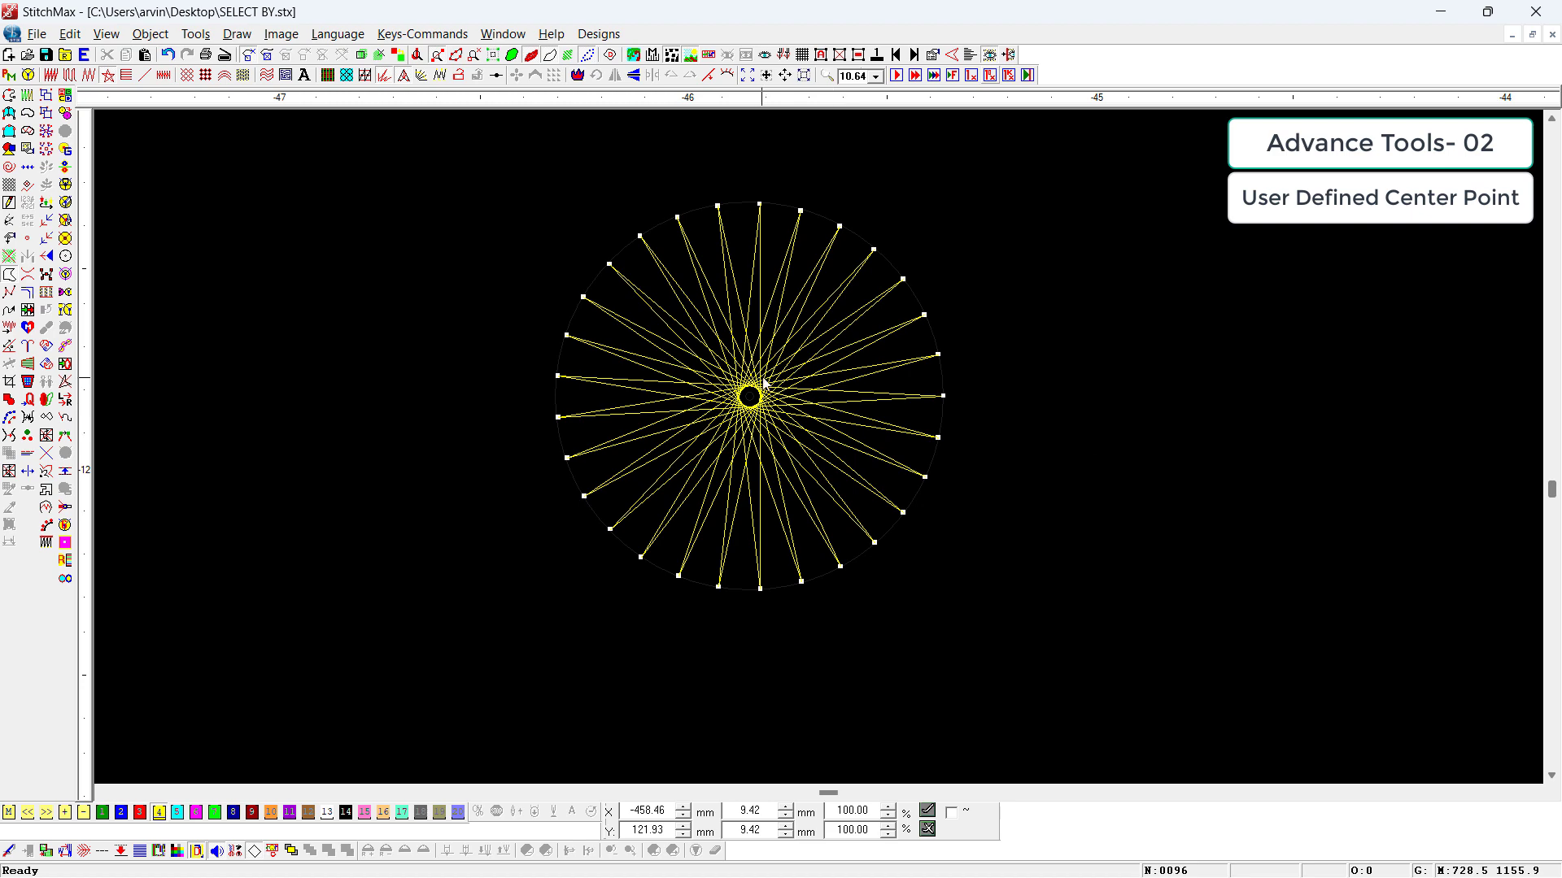
pyautogui.scroll(-1, 833, 398)
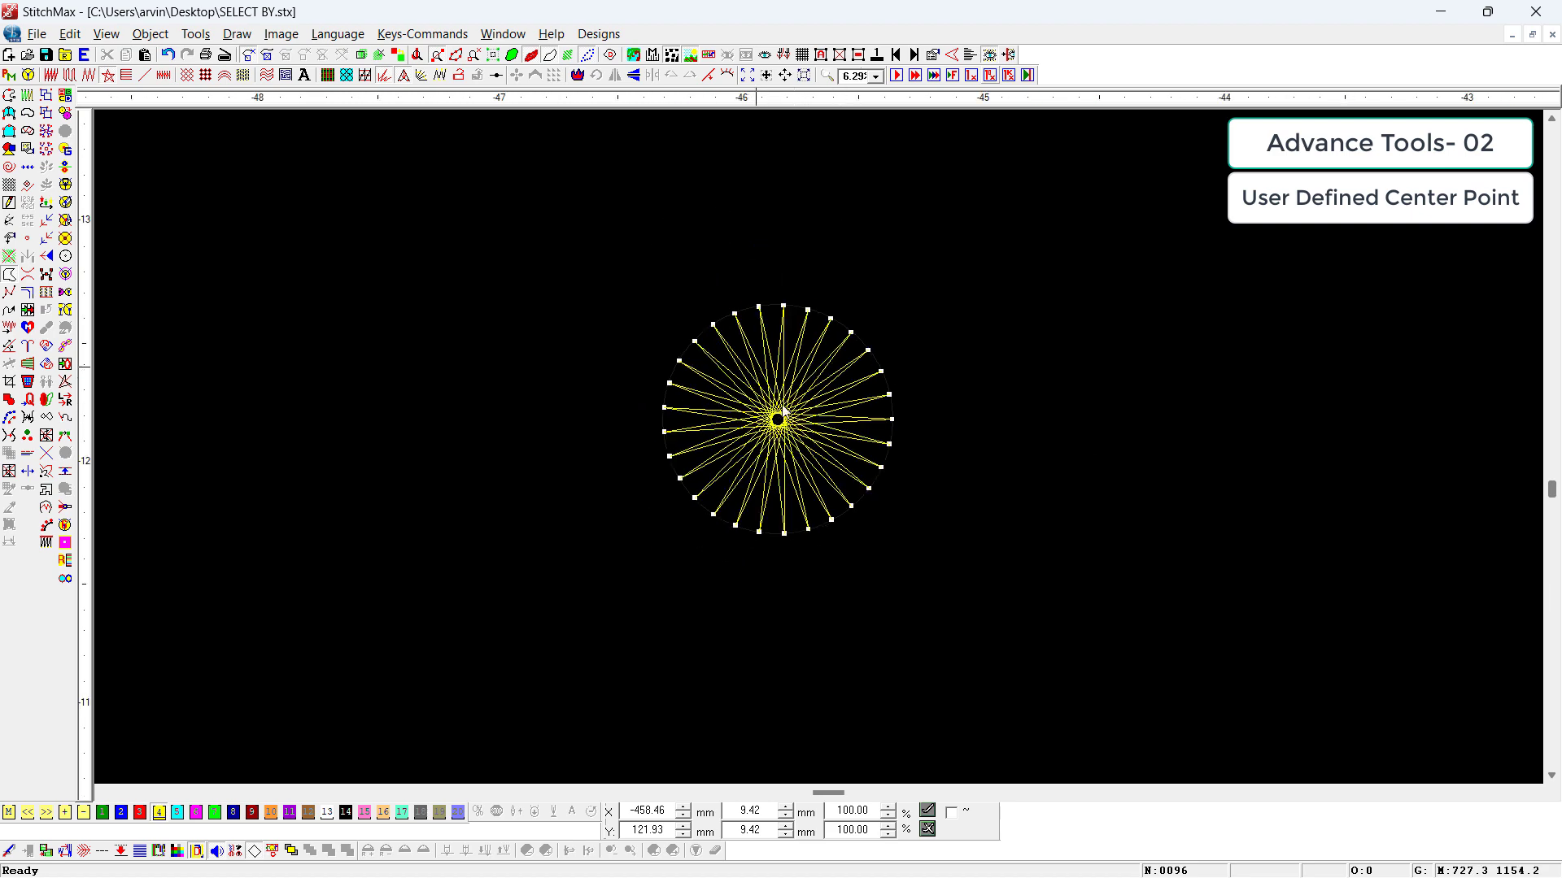
pyautogui.press('t')
pyautogui.press('t')
# Step: Place a copy of the star-filled circle about 11 mm to its right
pyautogui.click(829, 459)
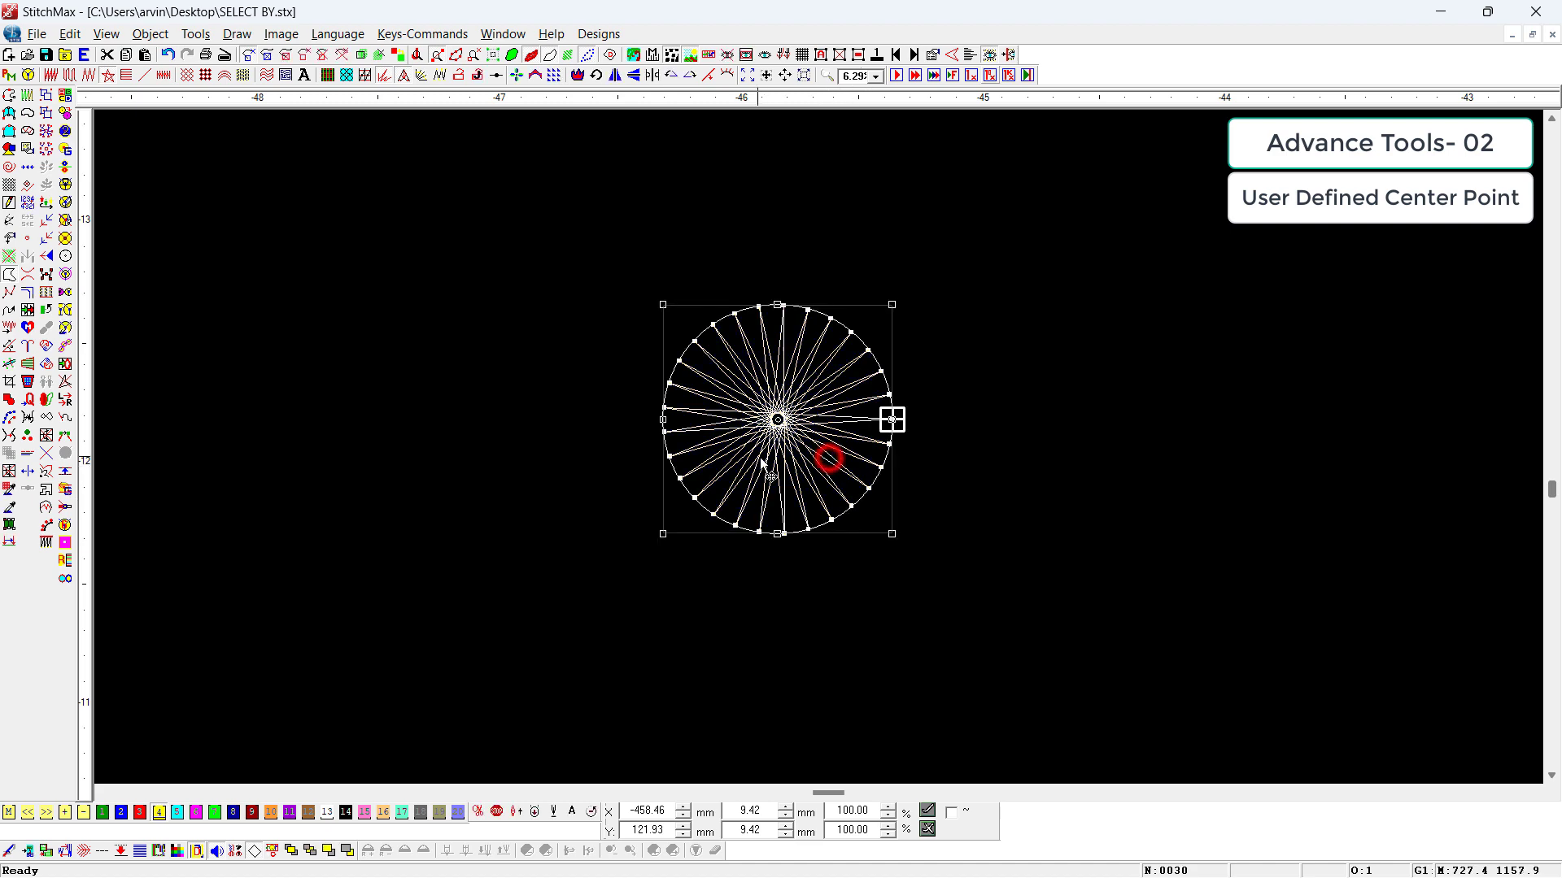
pyautogui.scroll(-1, 757, 458)
pyautogui.moveTo(755, 449); pyautogui.dragTo(964, 443)
pyautogui.scroll(-1, 962, 470)
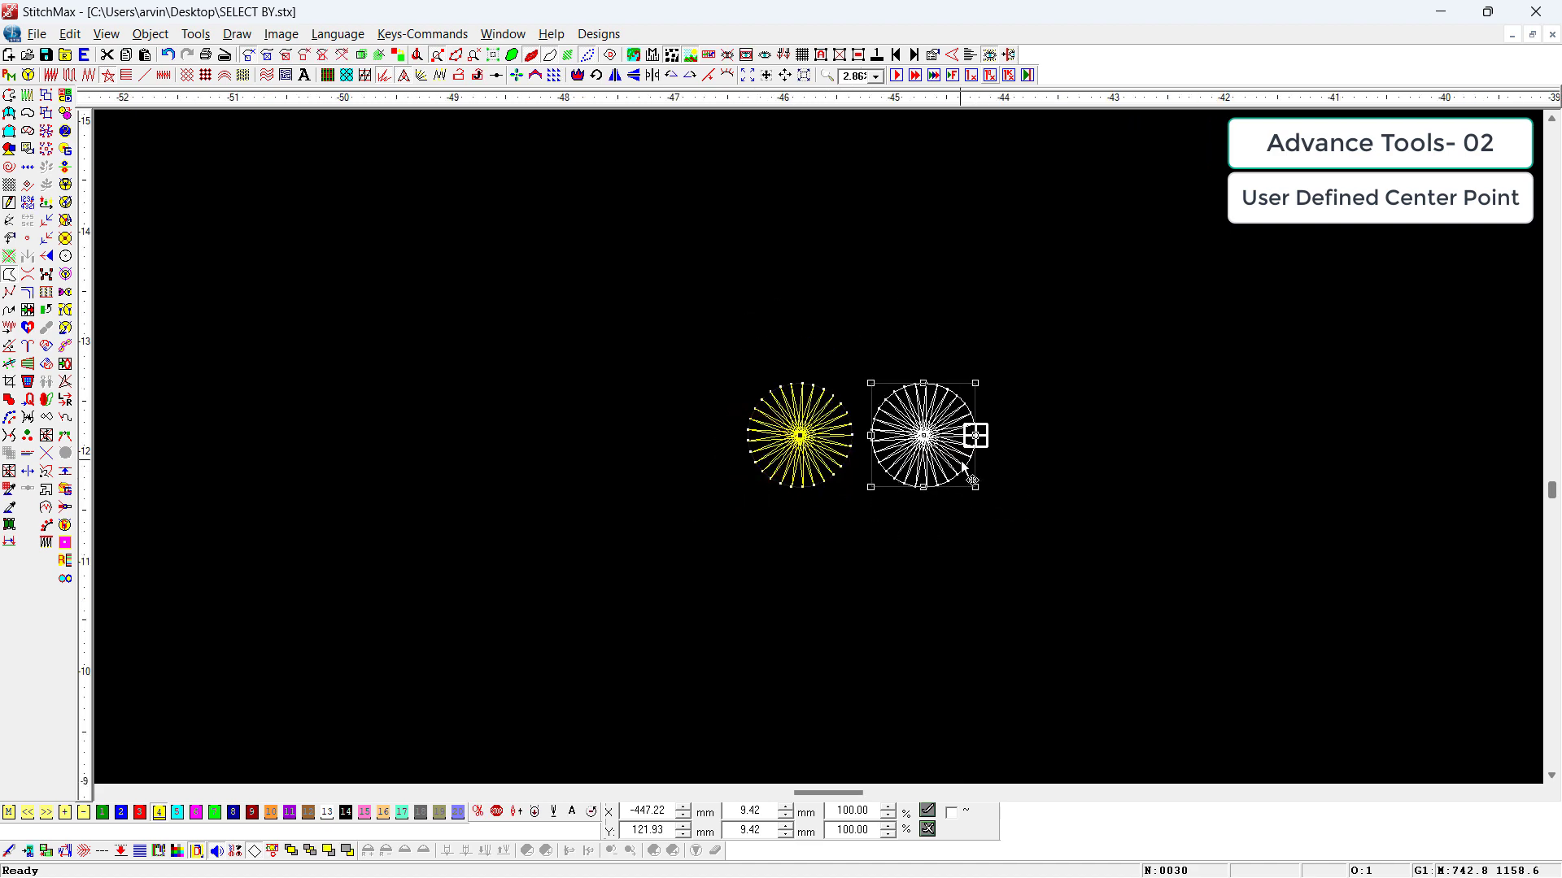
# Step: Enable User Defined Center Point and Back From Center in the copied circle's Star/Plasma Fill parameters
pyautogui.doubleClick(922, 404)
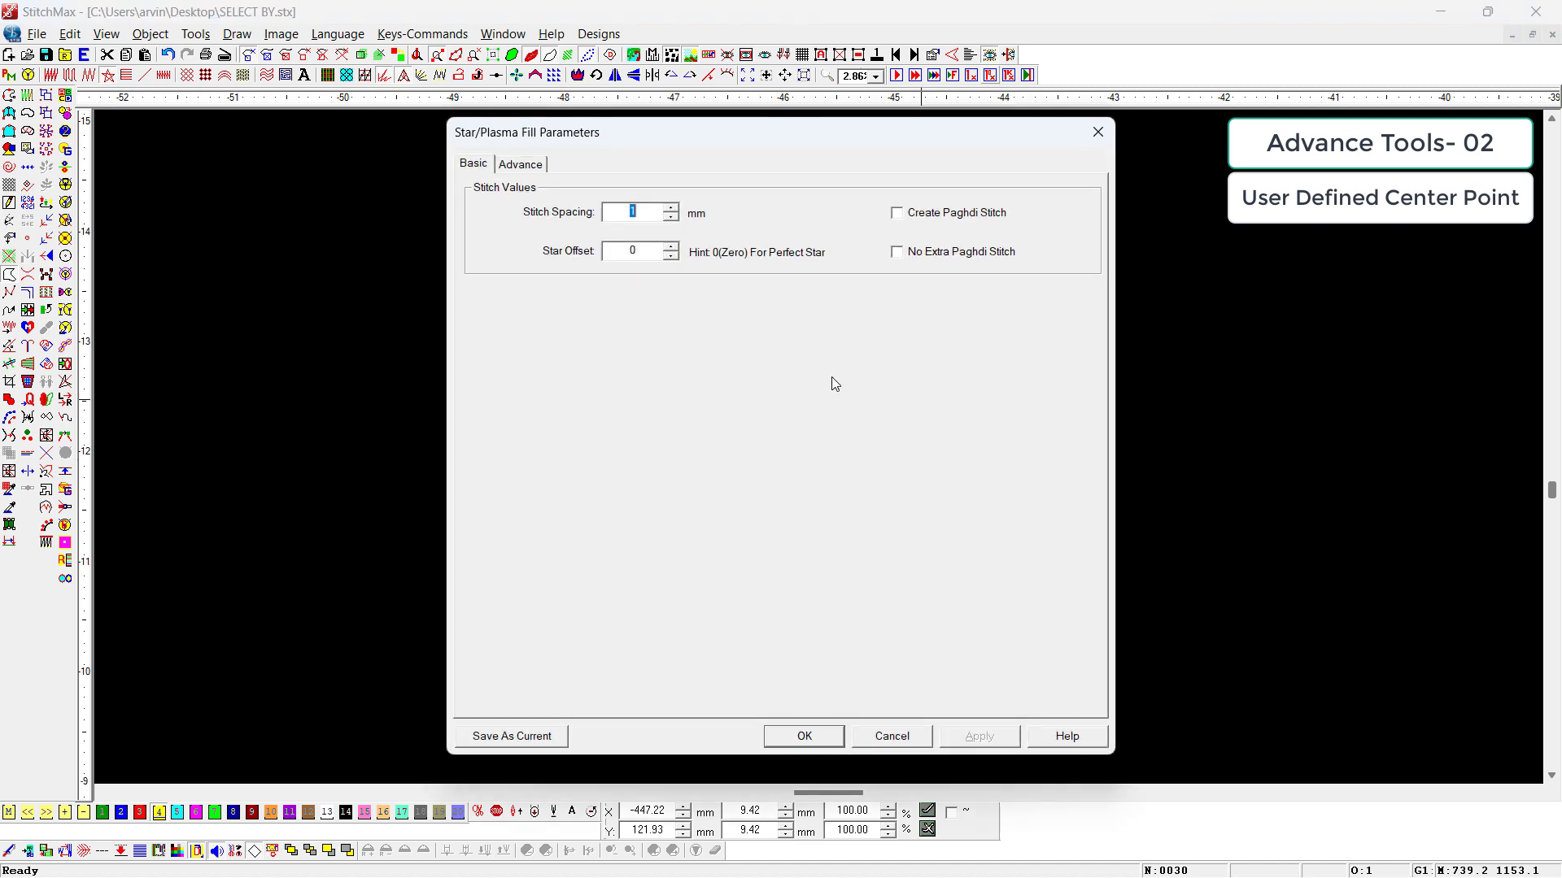
pyautogui.click(521, 165)
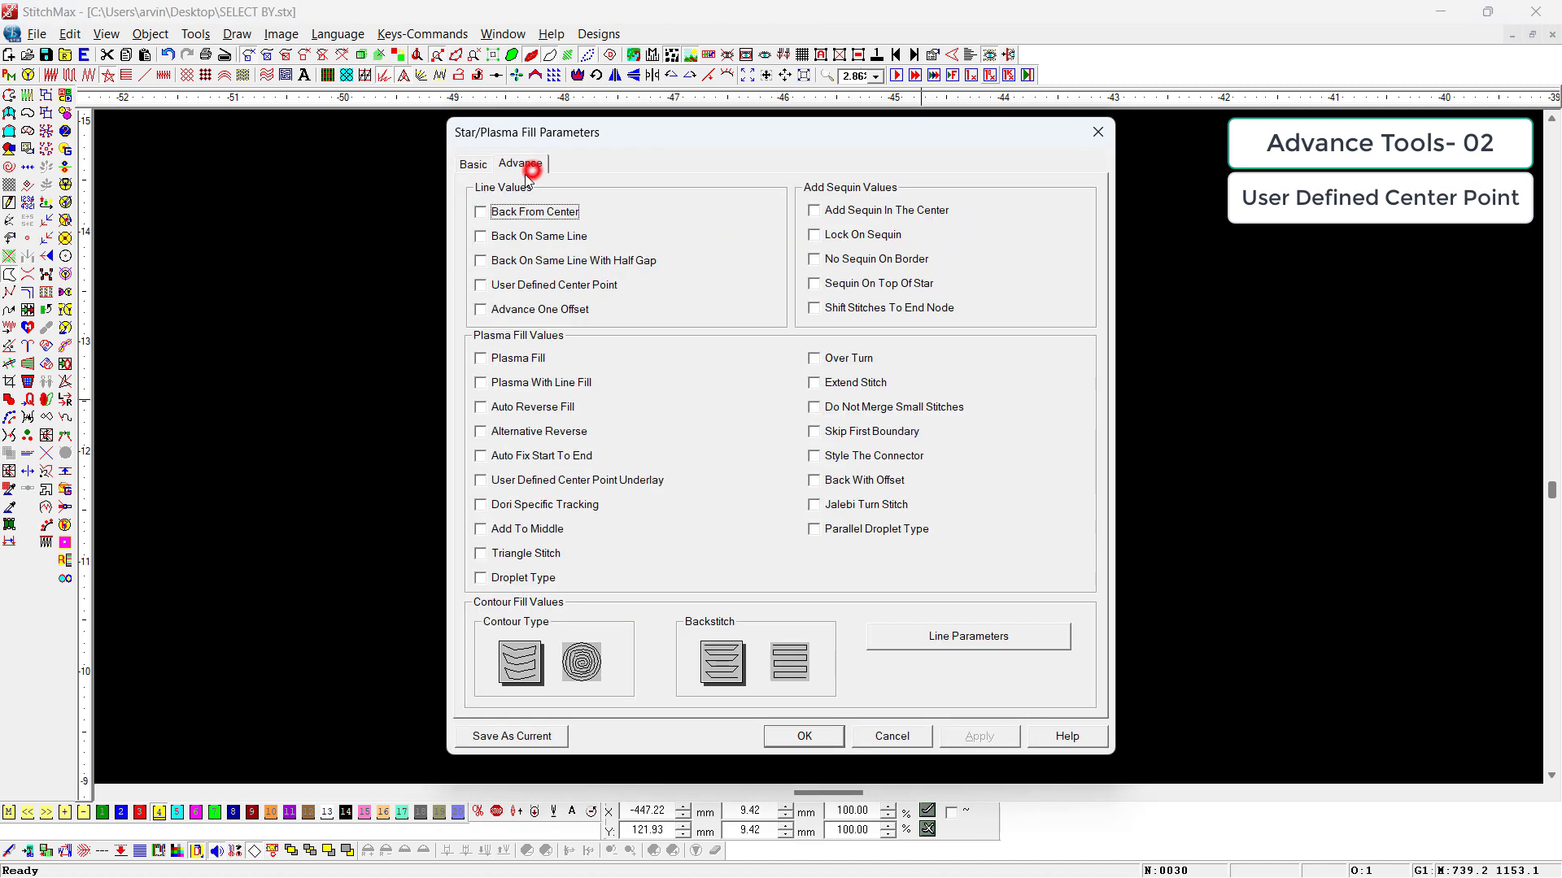
pyautogui.click(525, 287)
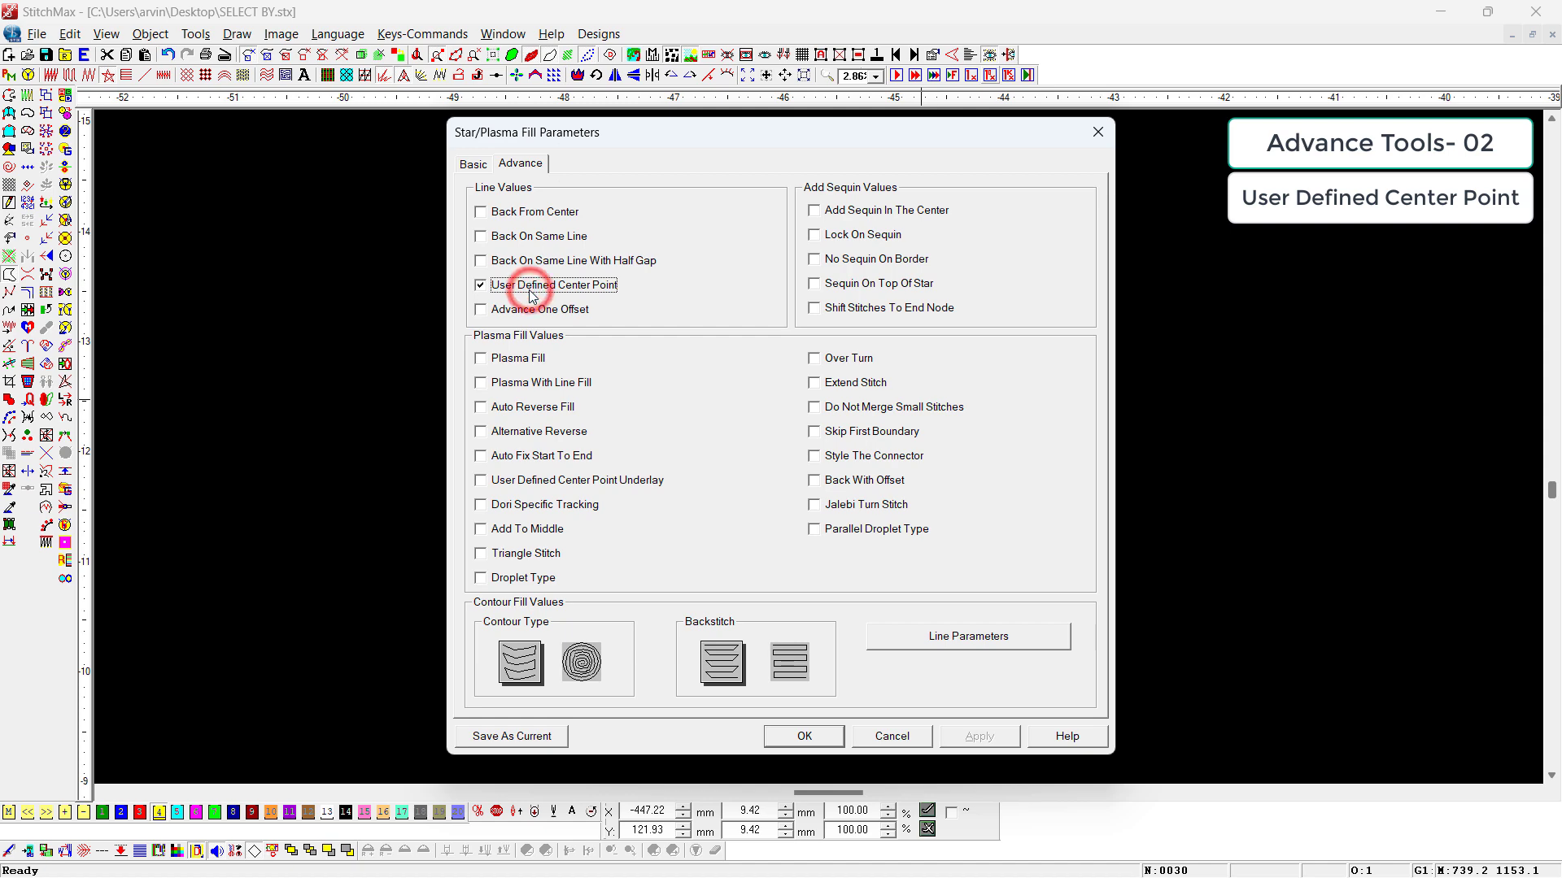
pyautogui.click(506, 215)
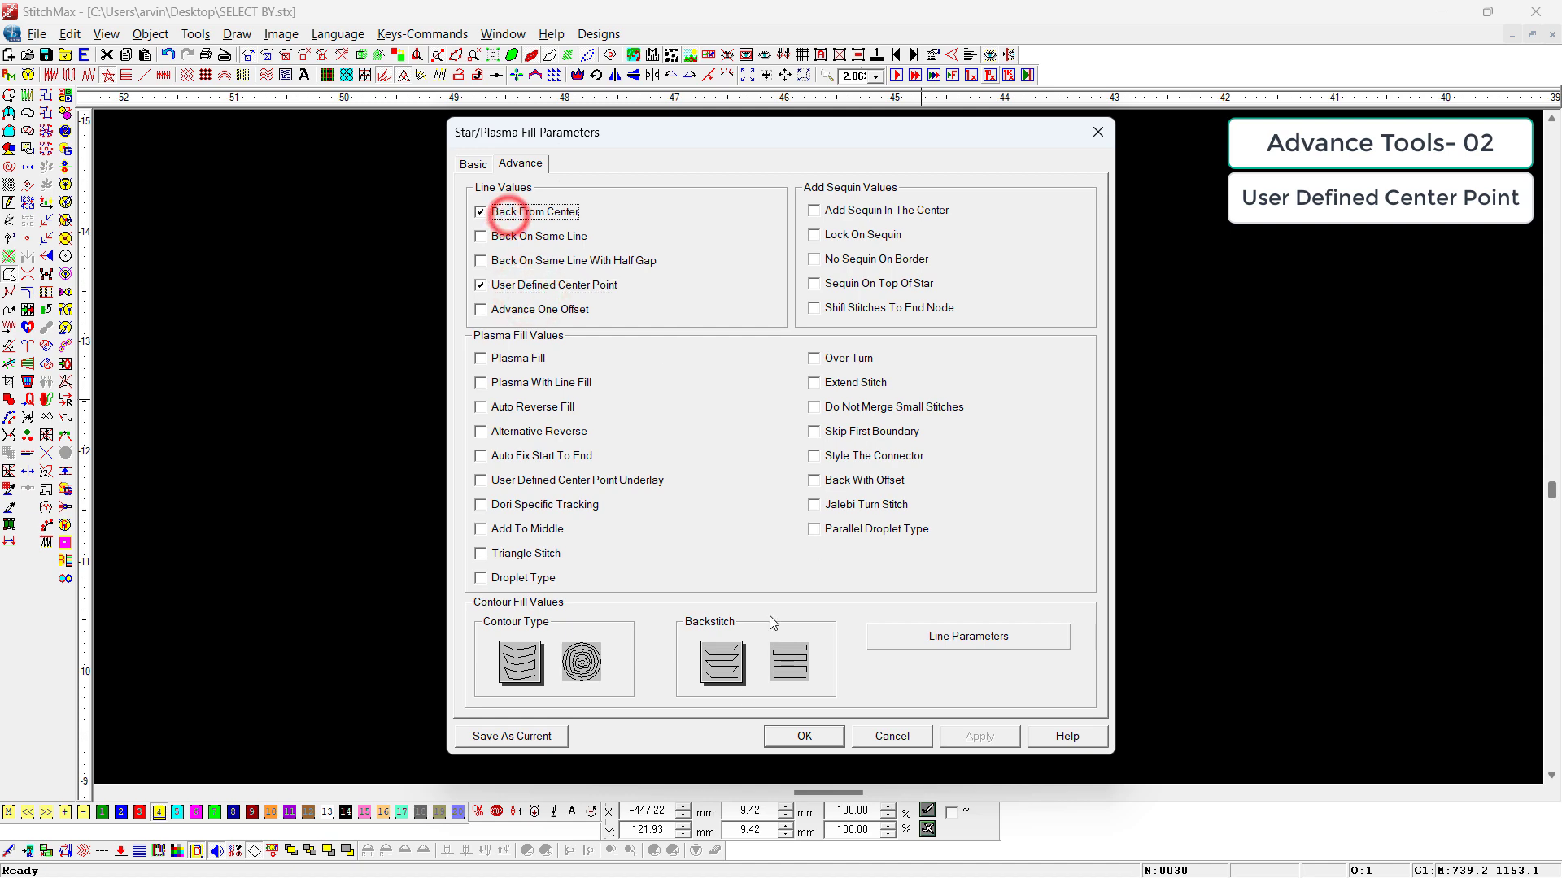
pyautogui.click(781, 729)
# Step: Compare the two star fills and step through the original circle's first stitches from its starting line
pyautogui.click(1081, 499)
pyautogui.moveTo(1017, 331); pyautogui.dragTo(804, 539)
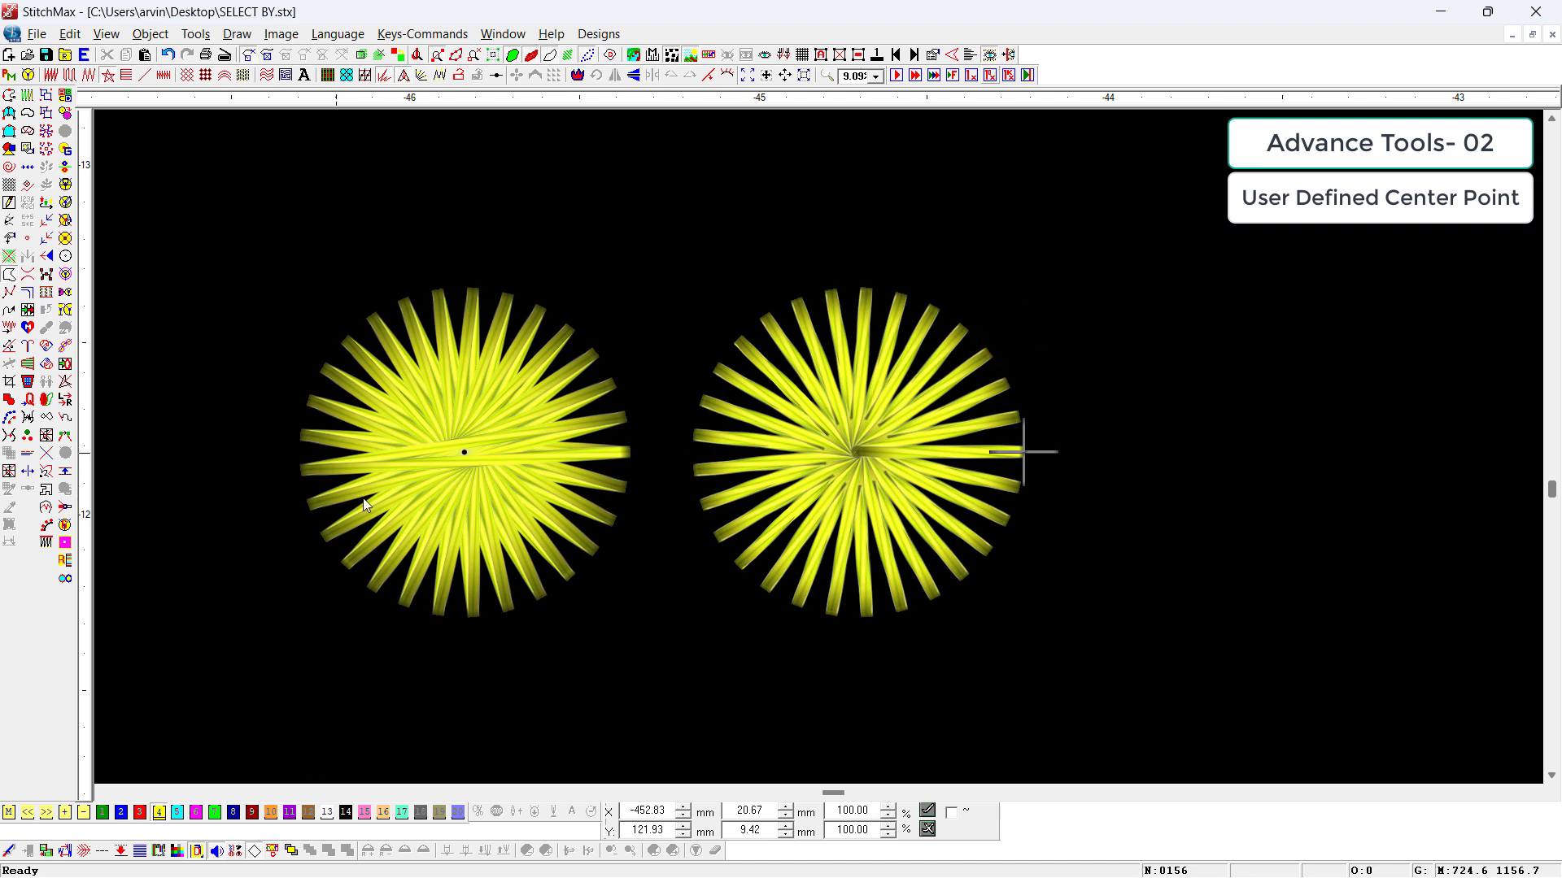
pyautogui.press('t')
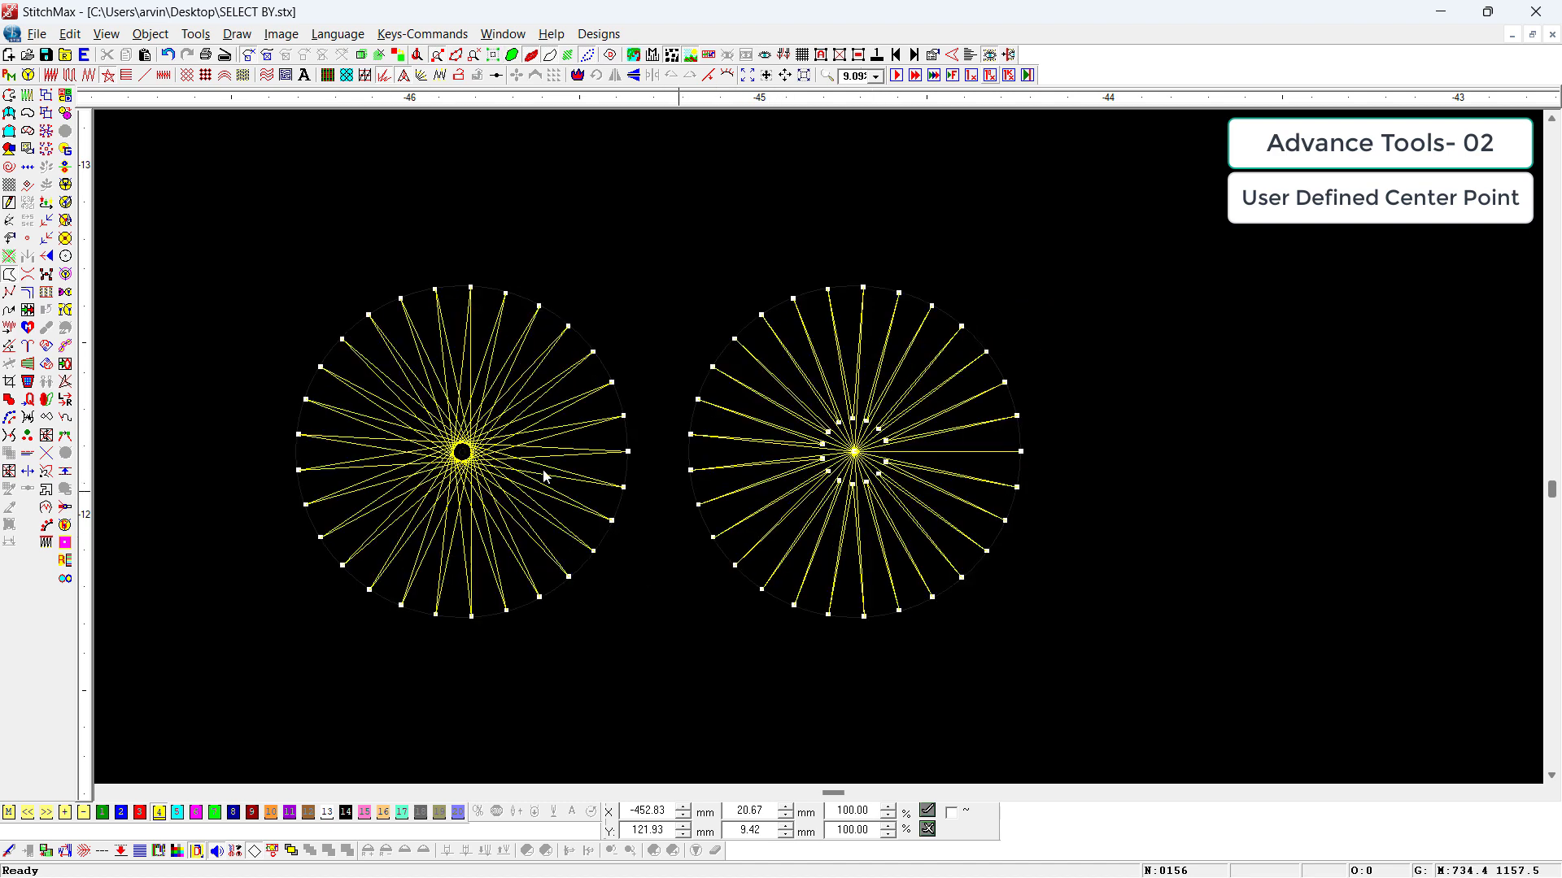
pyautogui.click(297, 436)
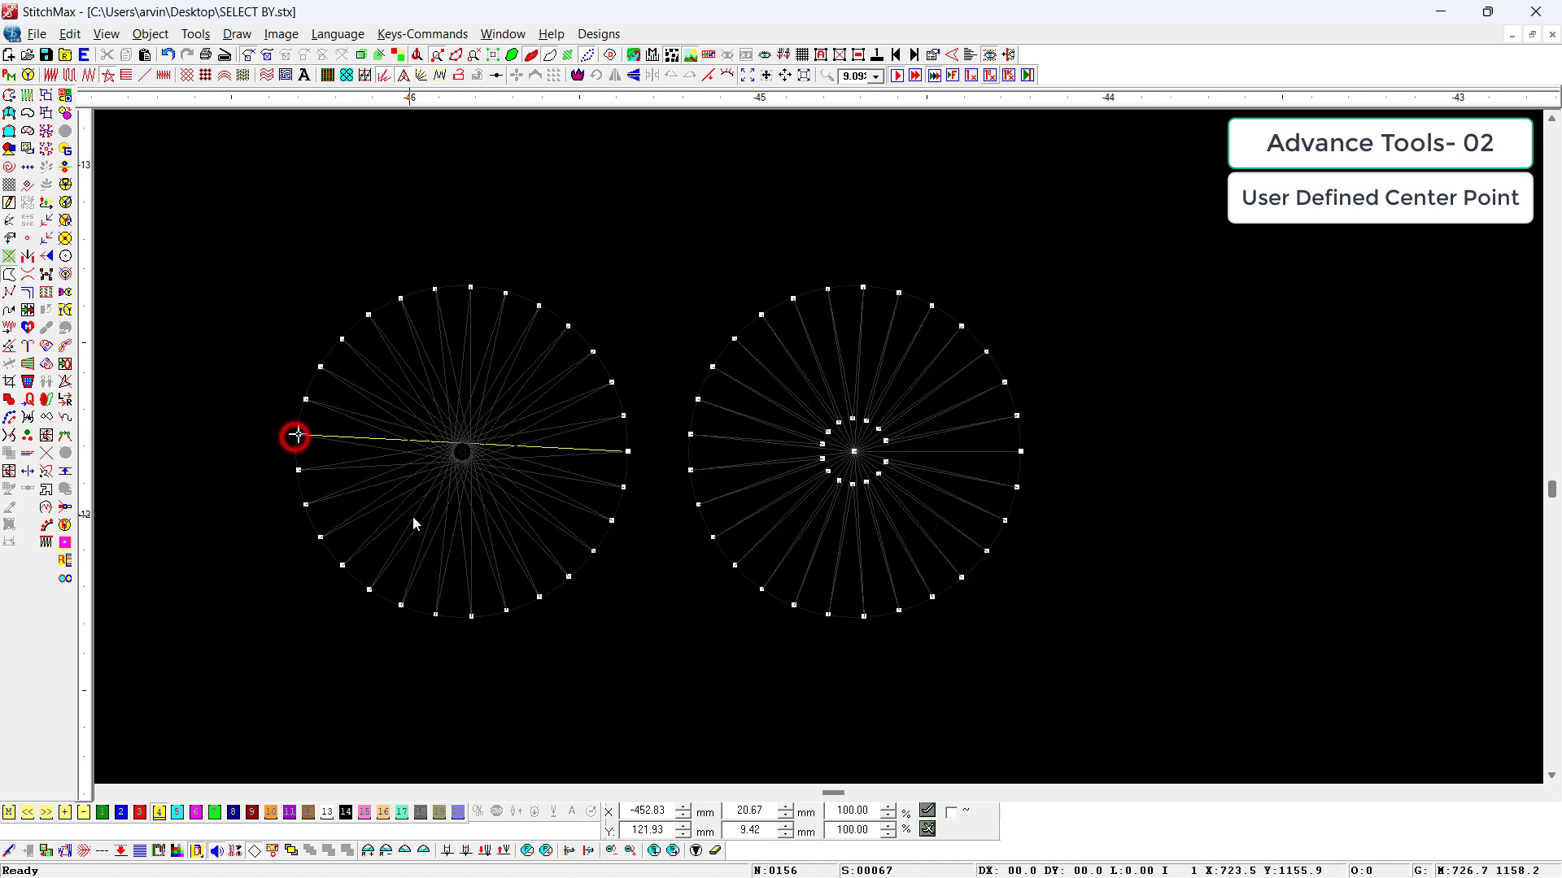
pyautogui.press('Right')
pyautogui.press('Right')
pyautogui.press('Right')
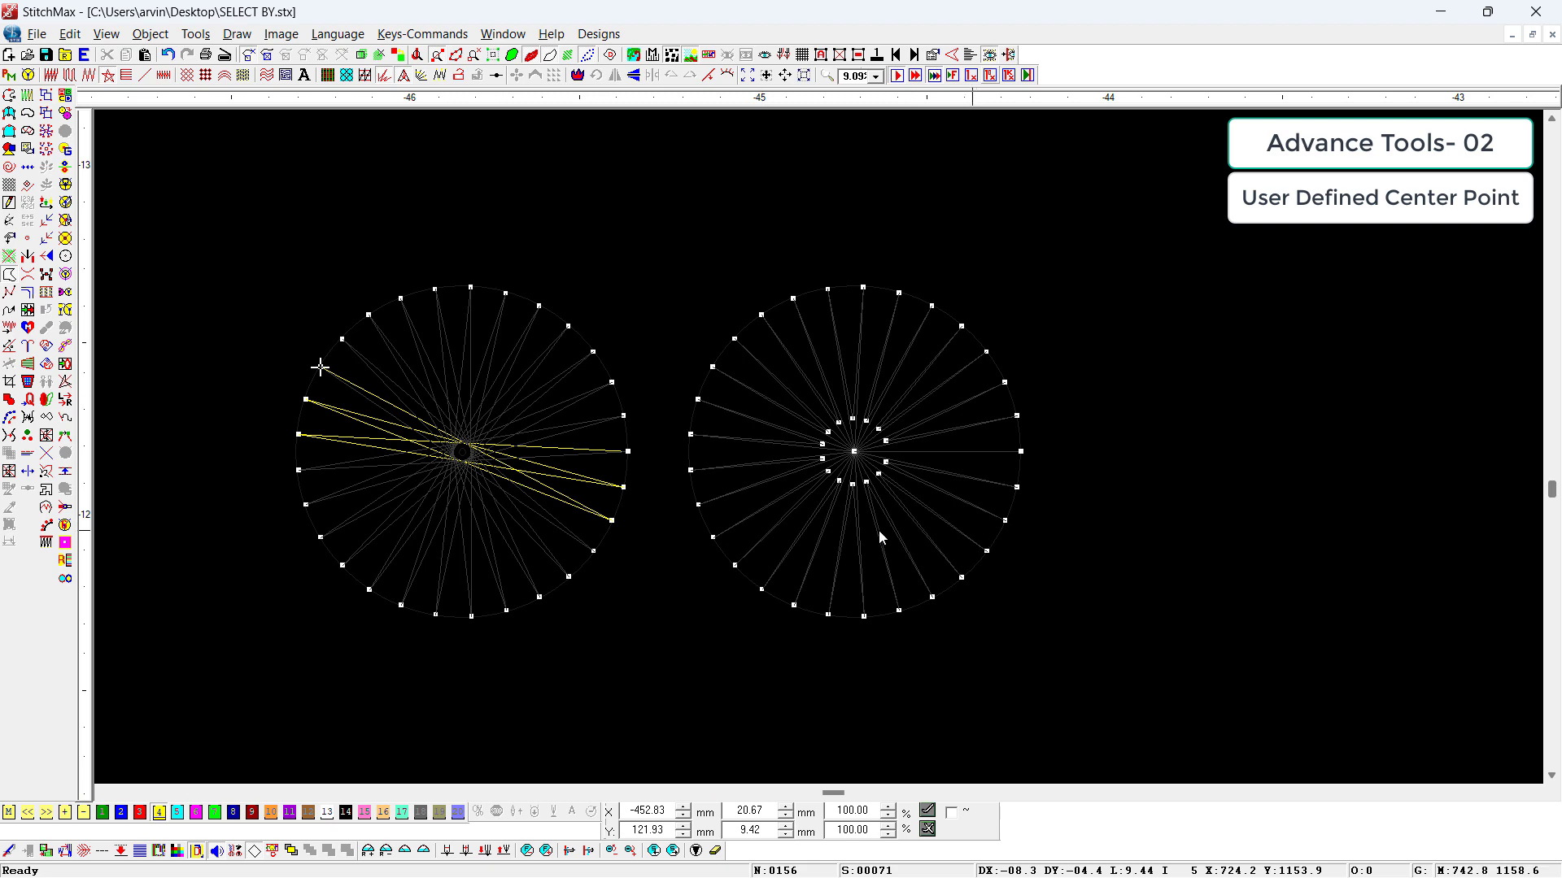
# Step: Step through the second circle's stitches to examine how each one runs back from the center
pyautogui.click(699, 504)
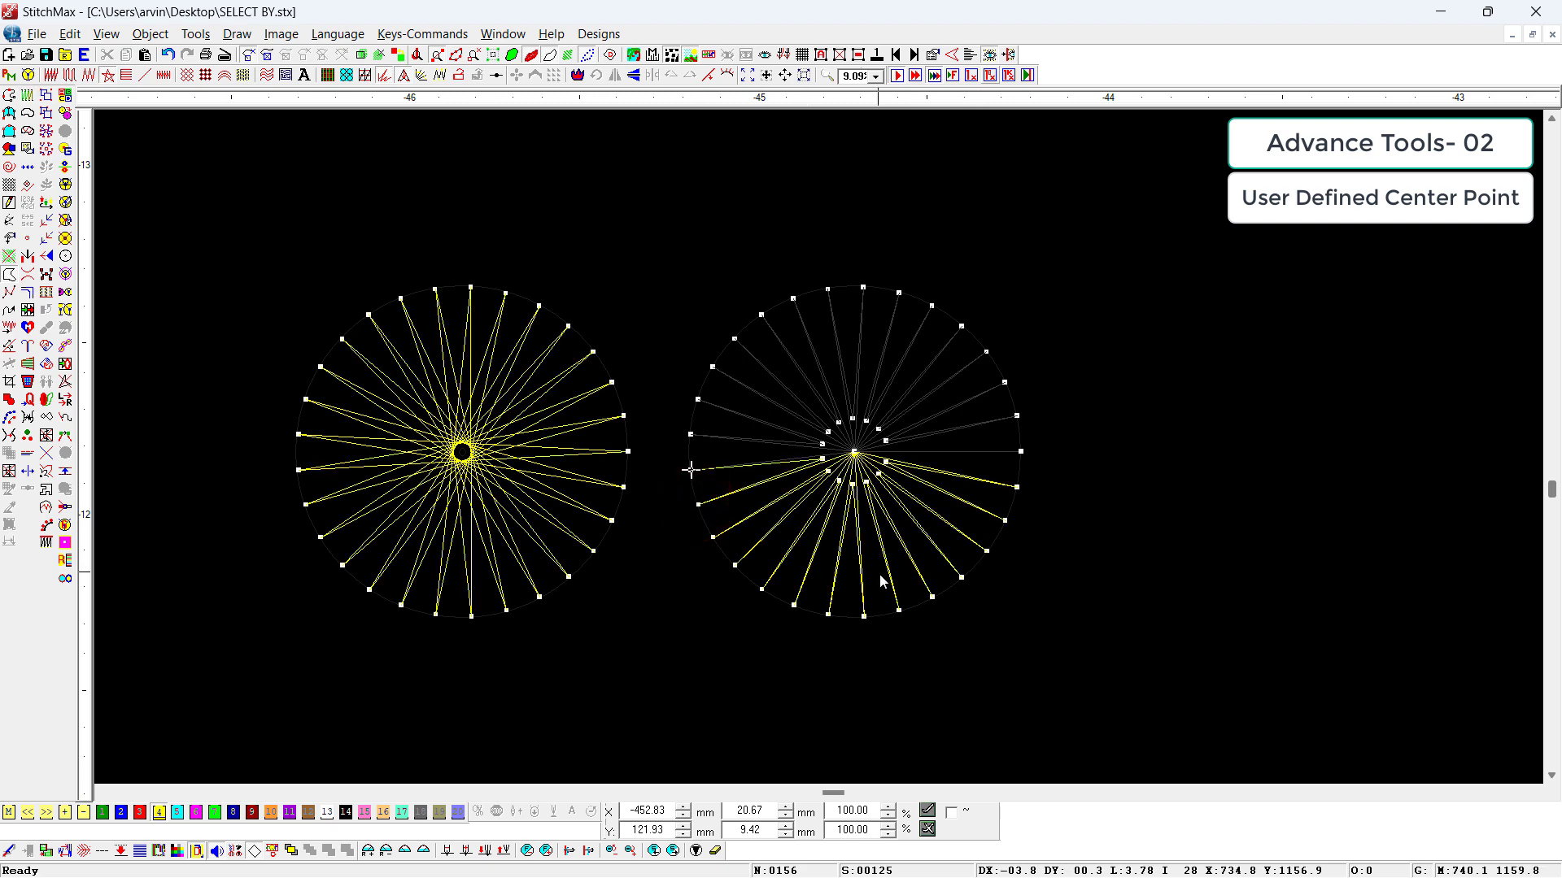
pyautogui.press('Right')
pyautogui.press('Right')
pyautogui.press('Right')
pyautogui.press('Right')
pyautogui.press('Right')
pyautogui.press('Right')
pyautogui.press('Right')
pyautogui.press('Right')
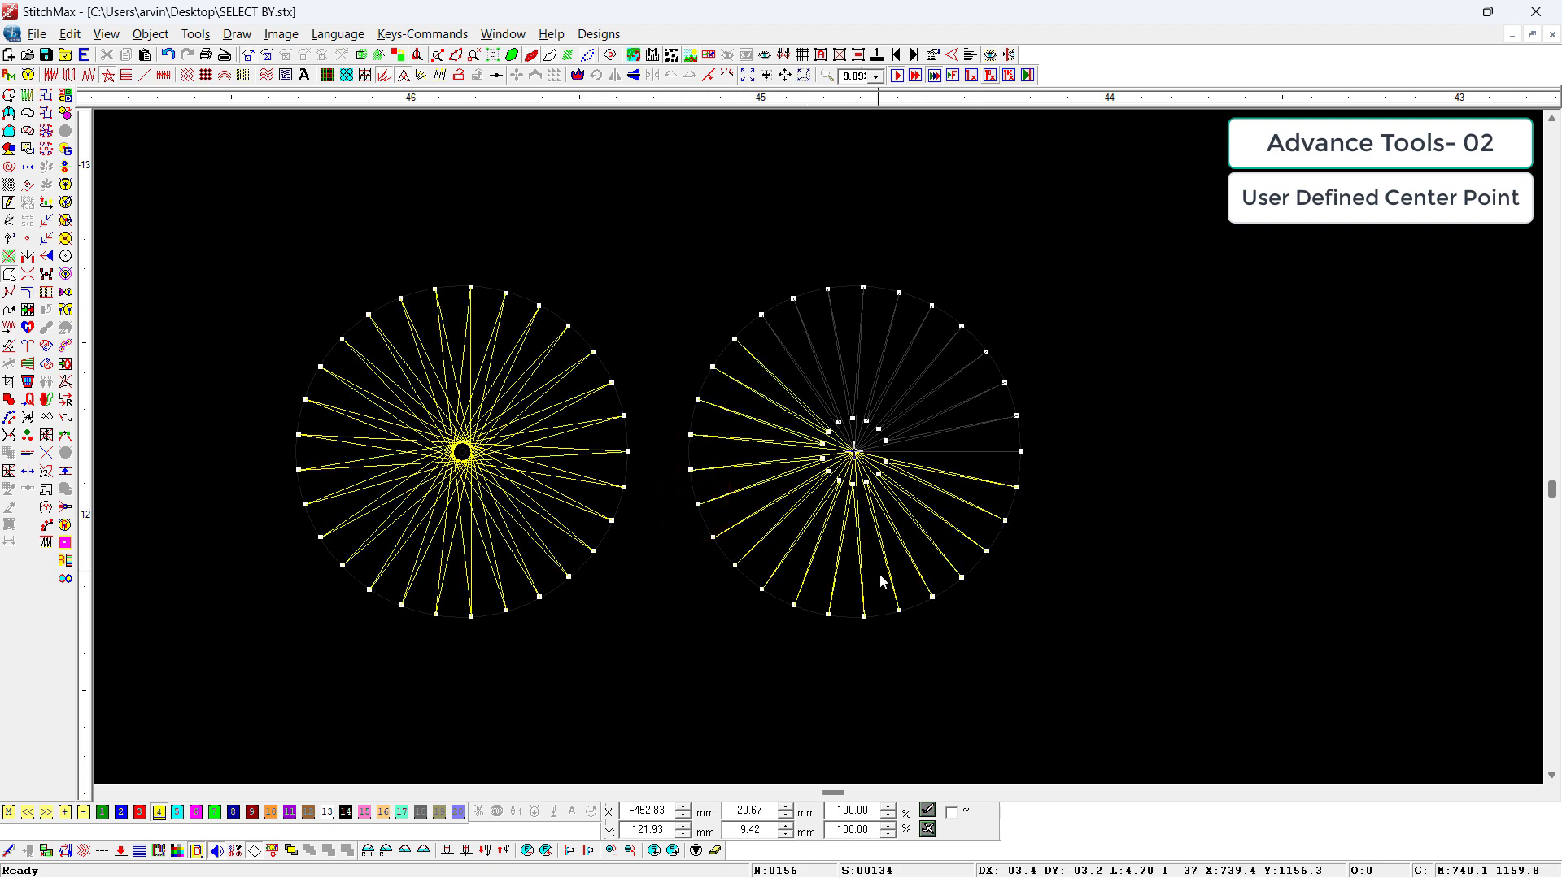
# Step: Copy the second circle about 11 mm to its right and place the copy's user defined center point near its lower edge
pyautogui.moveTo(895, 486); pyautogui.dragTo(1283, 488)
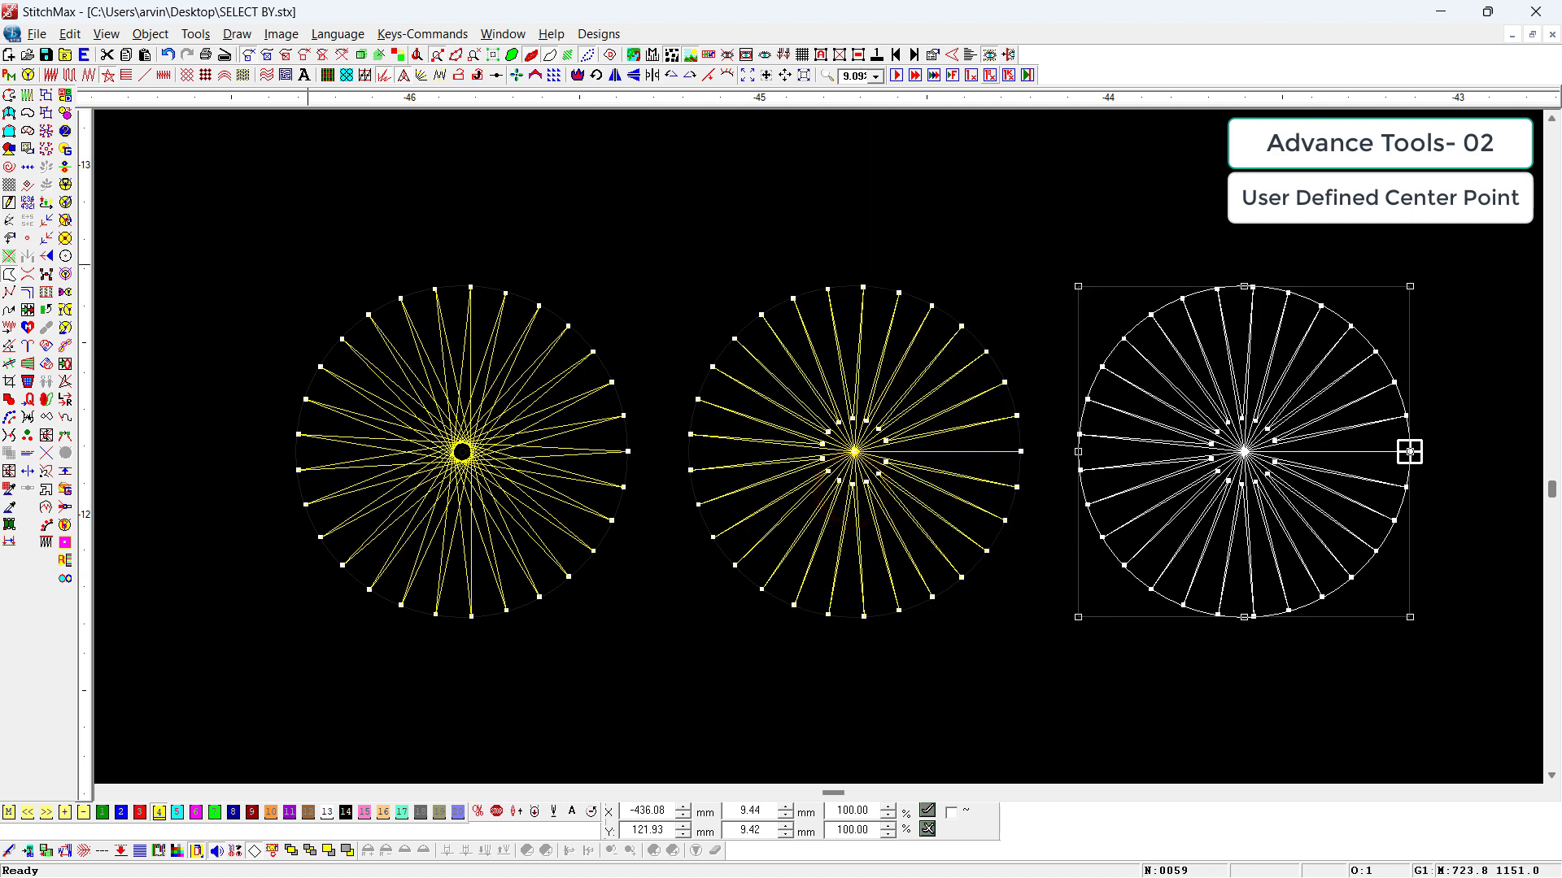
pyautogui.click(26, 242)
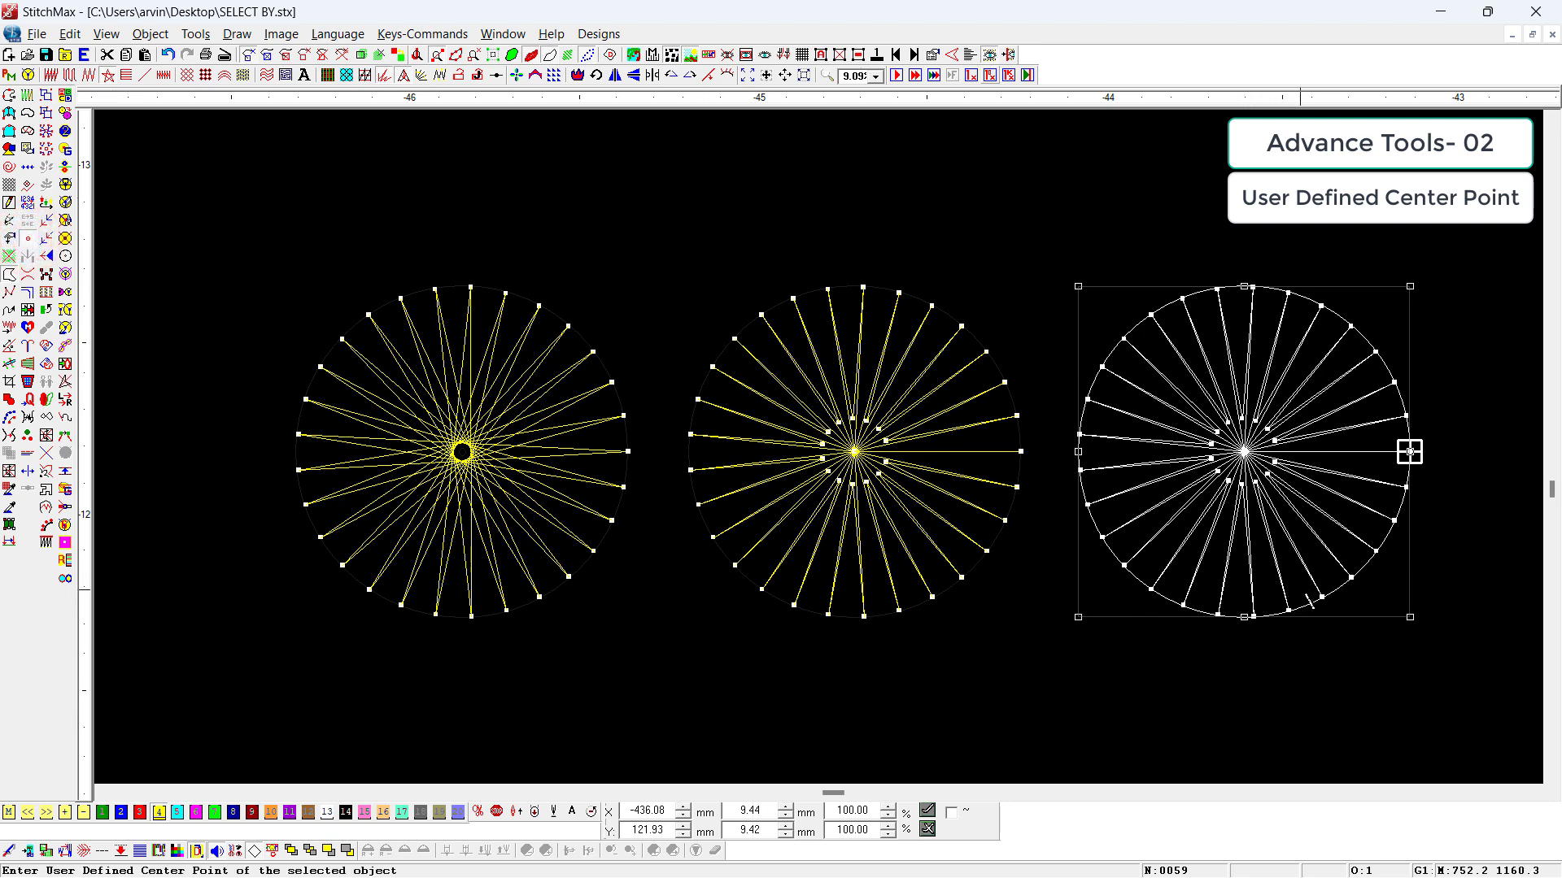
pyautogui.click(1277, 568)
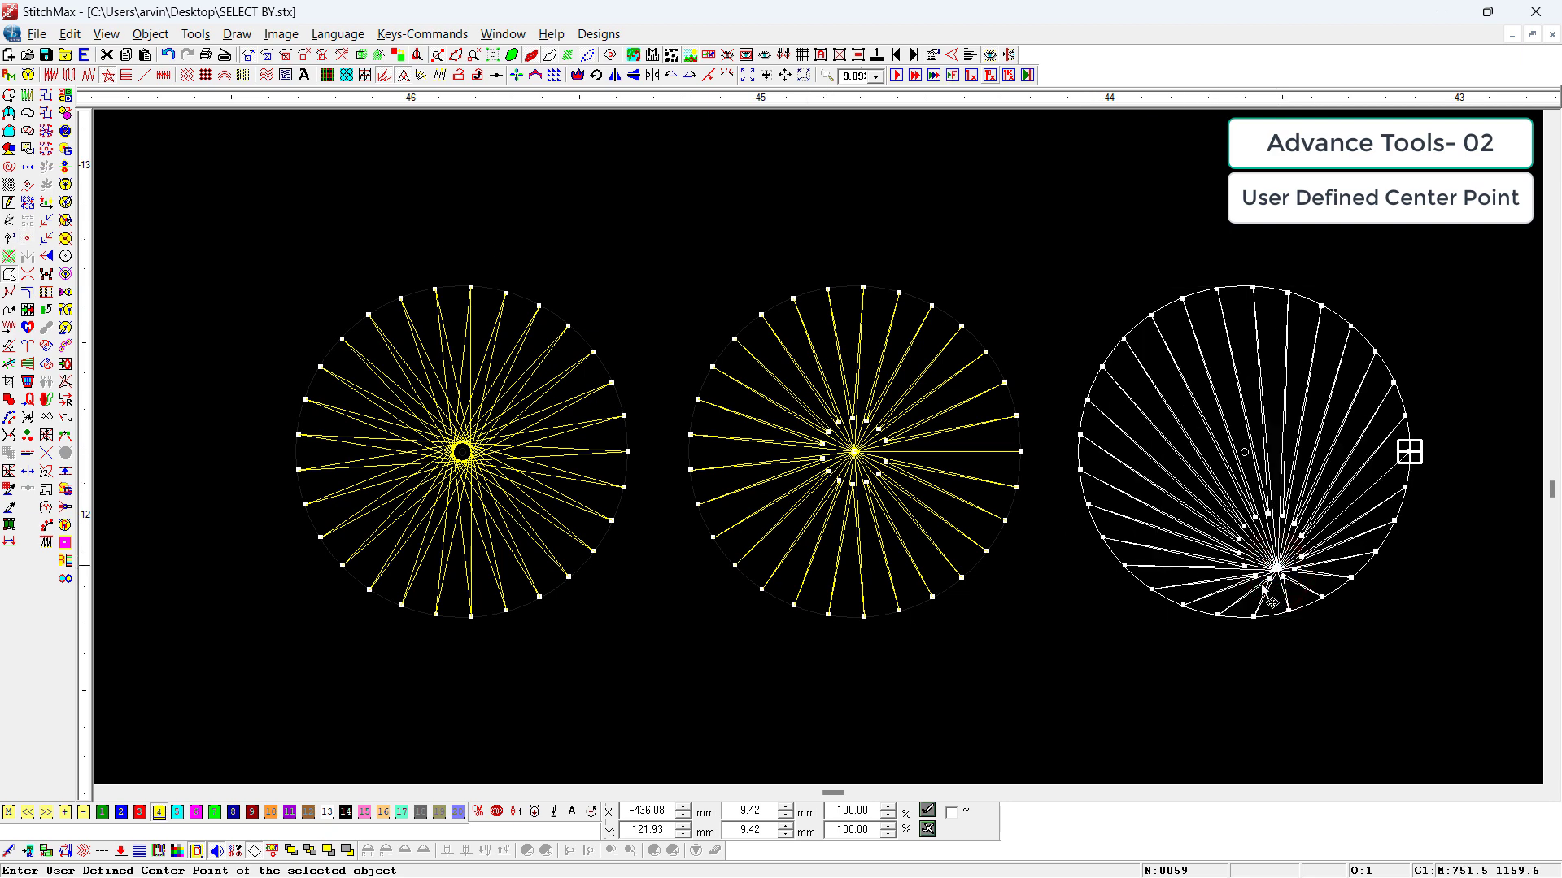
# Step: Set the third circle's Star Offset to 10 and view its opened center in outline
pyautogui.scroll(-2, 1279, 583)
pyautogui.scroll(6, 1202, 561)
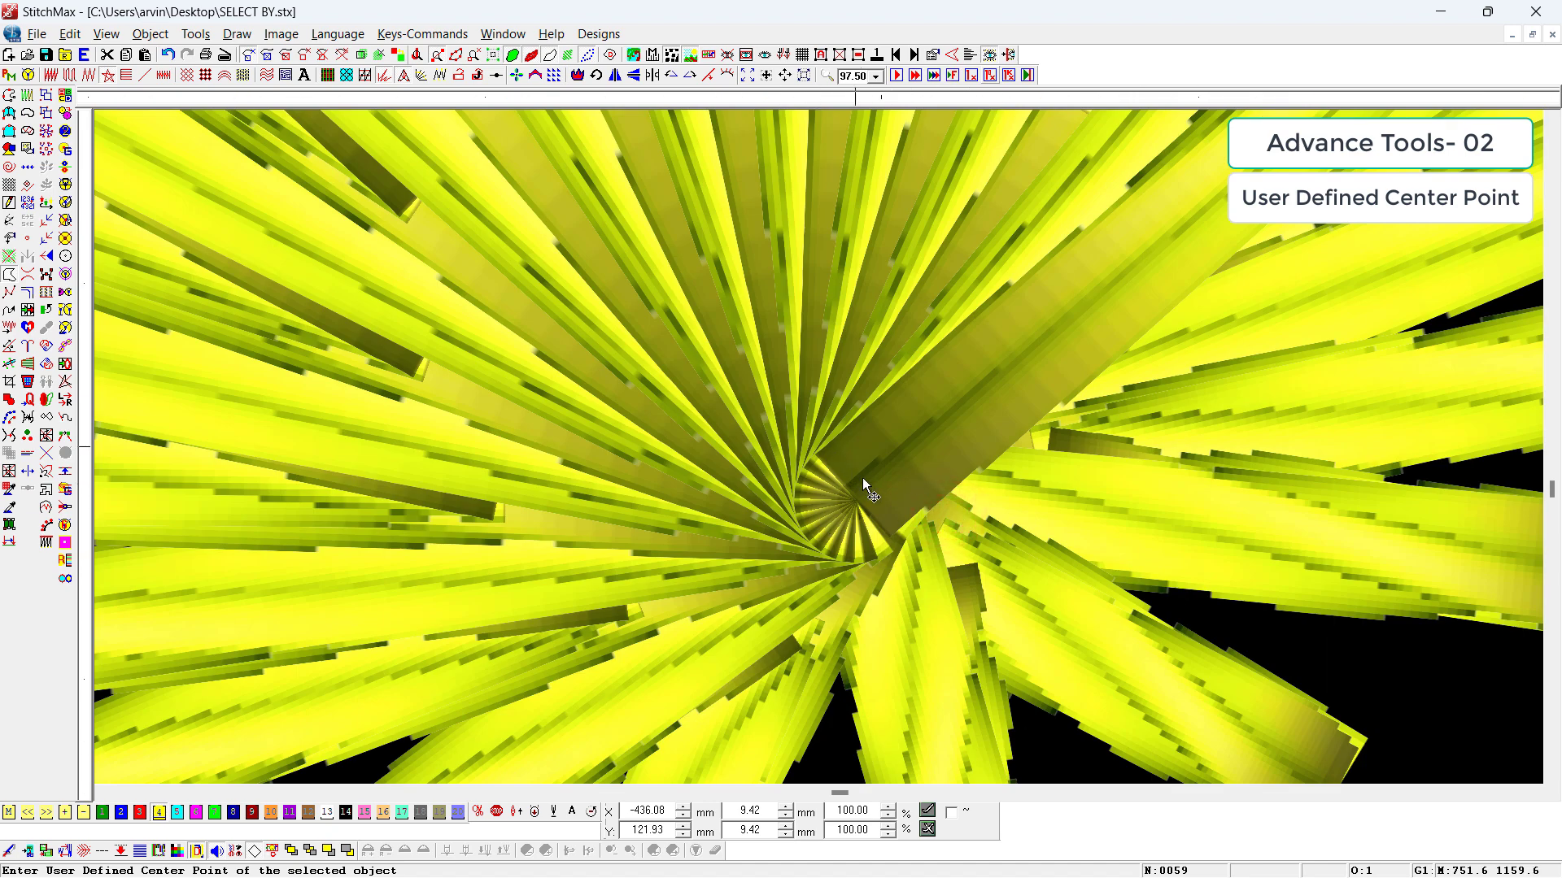
pyautogui.click(863, 480)
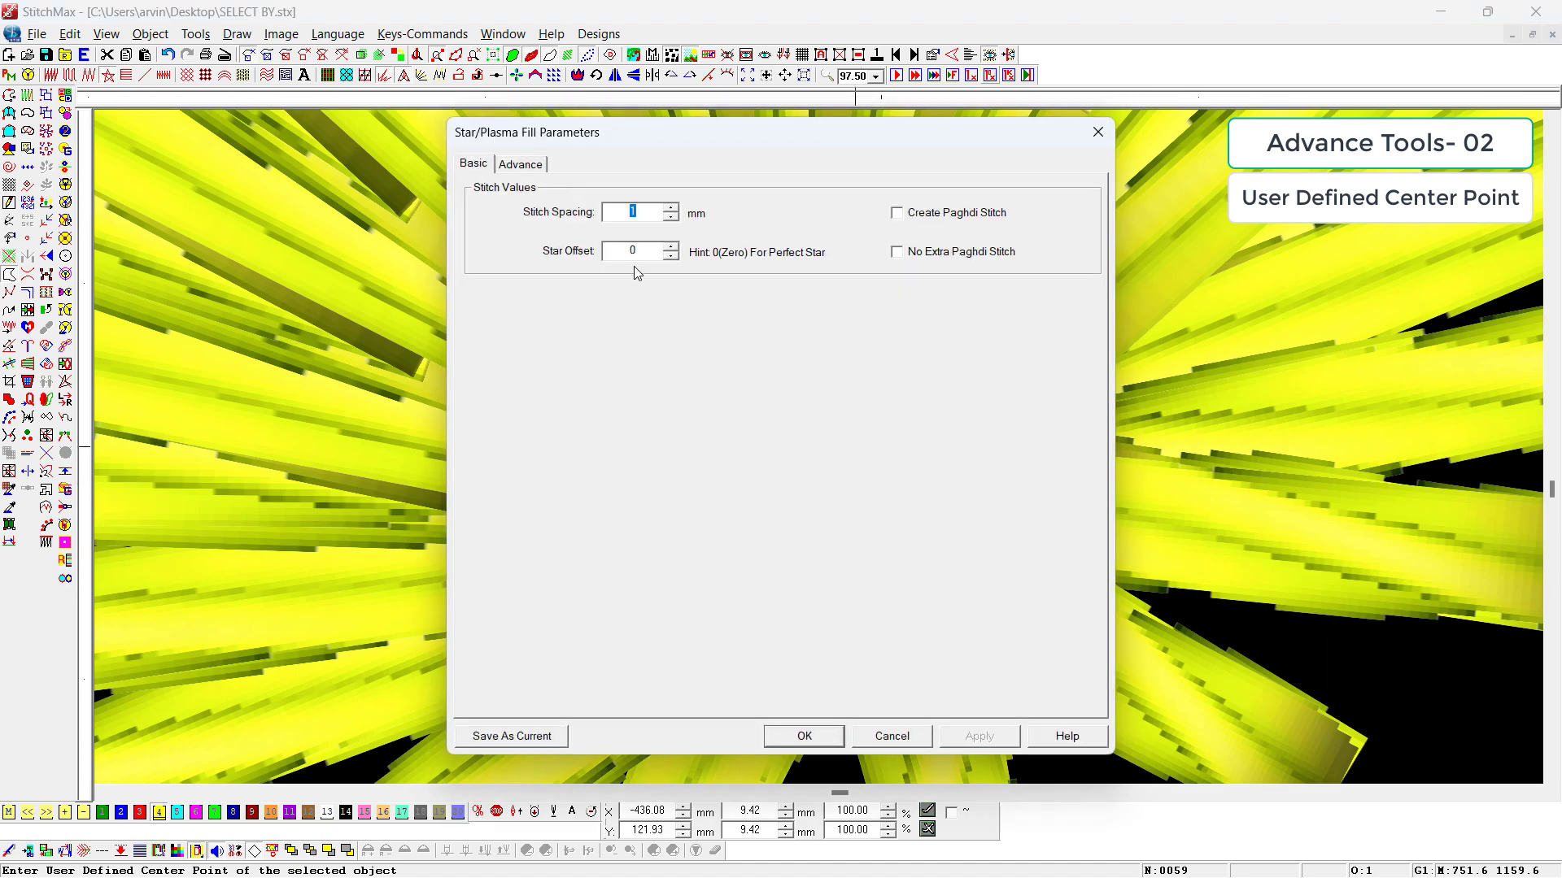
pyautogui.doubleClick(648, 250)
pyautogui.write('10')
pyautogui.press('Return')
pyautogui.scroll(-5, 468, 245)
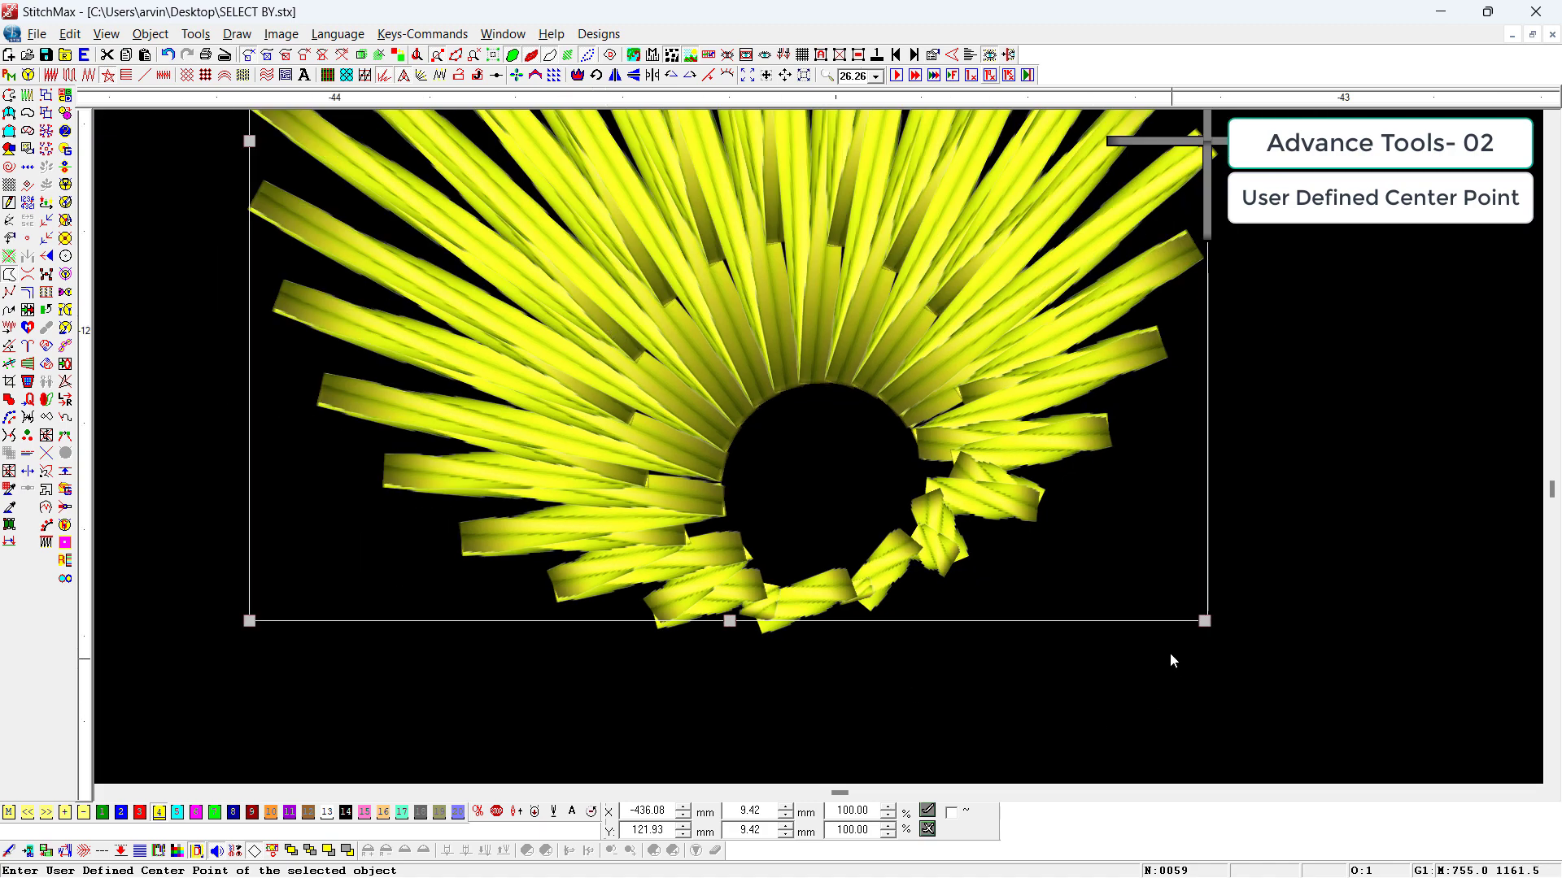
pyautogui.press('t')
pyautogui.scroll(-3, 880, 374)
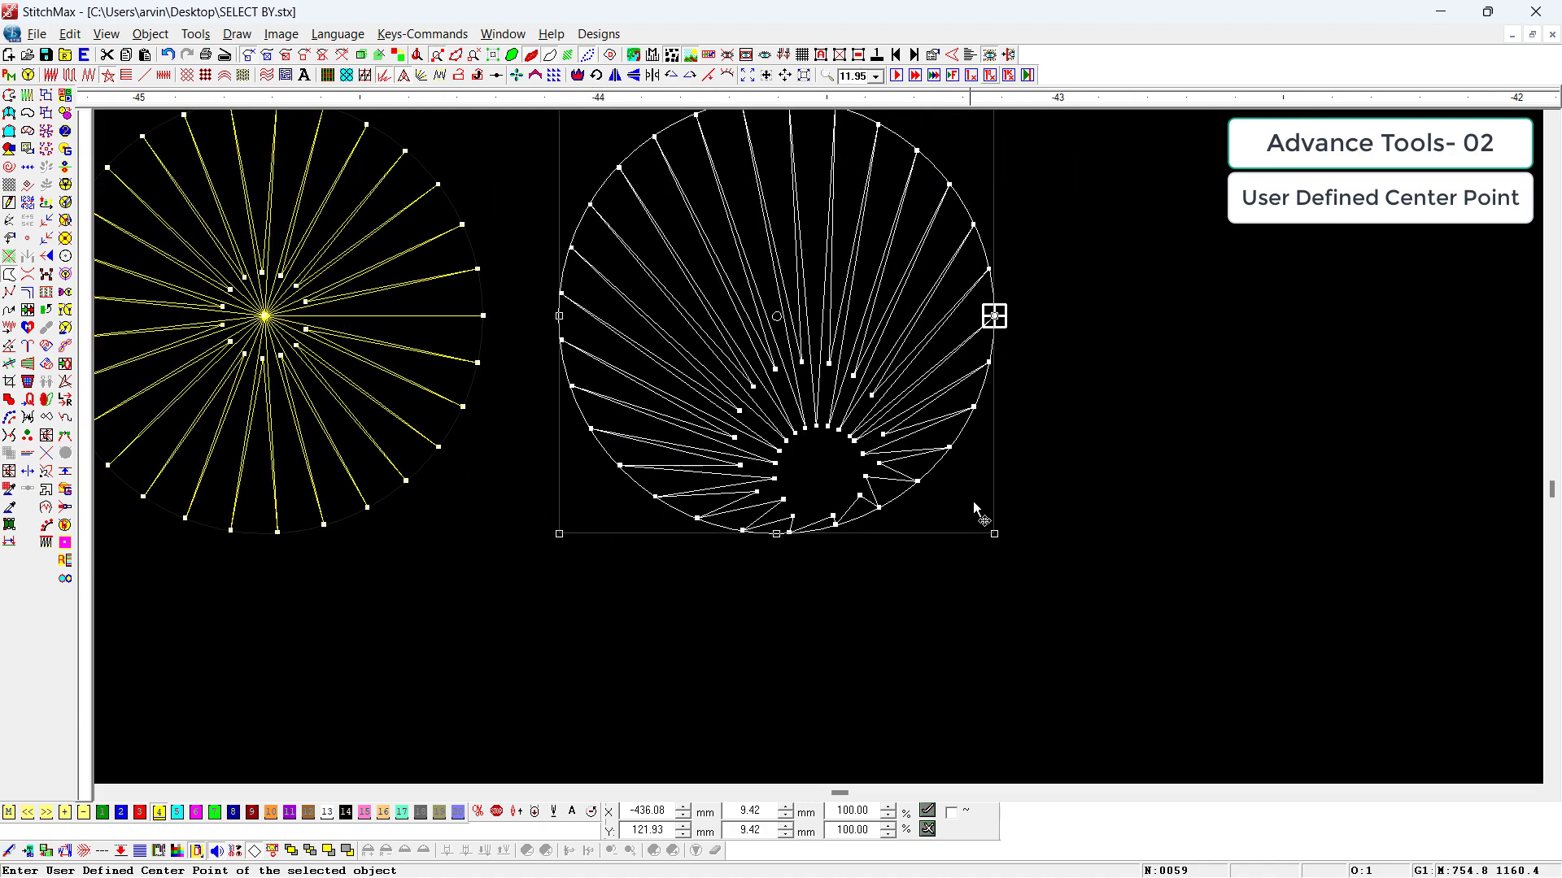
# Step: Apply Short Stitches to the third circle's star fill and deselect it
pyautogui.scroll(-1, 973, 501)
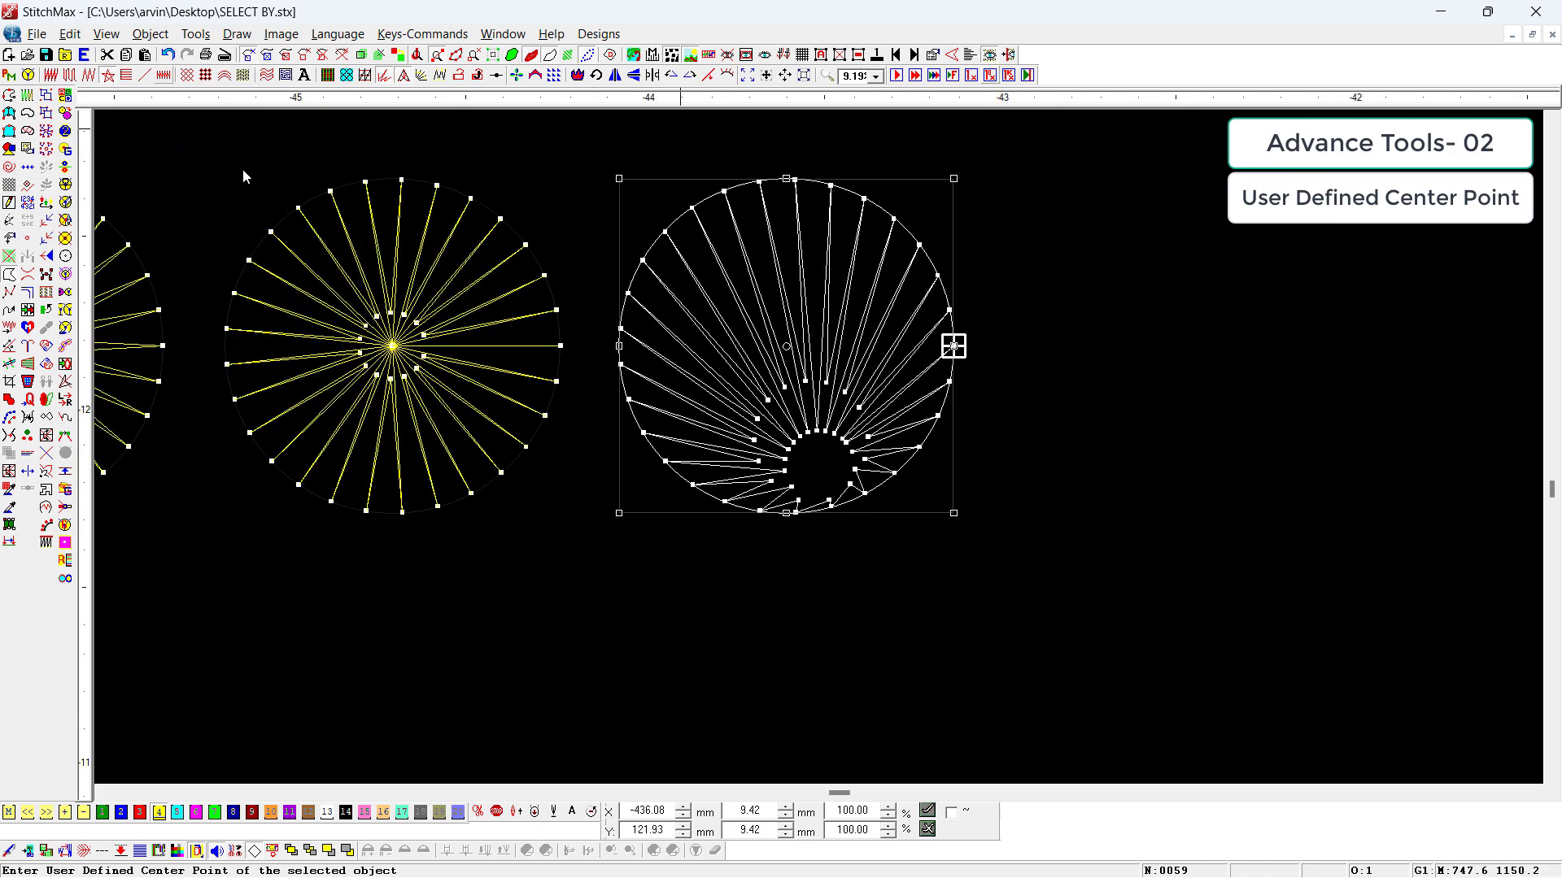
pyautogui.click(385, 79)
pyautogui.click(1252, 524)
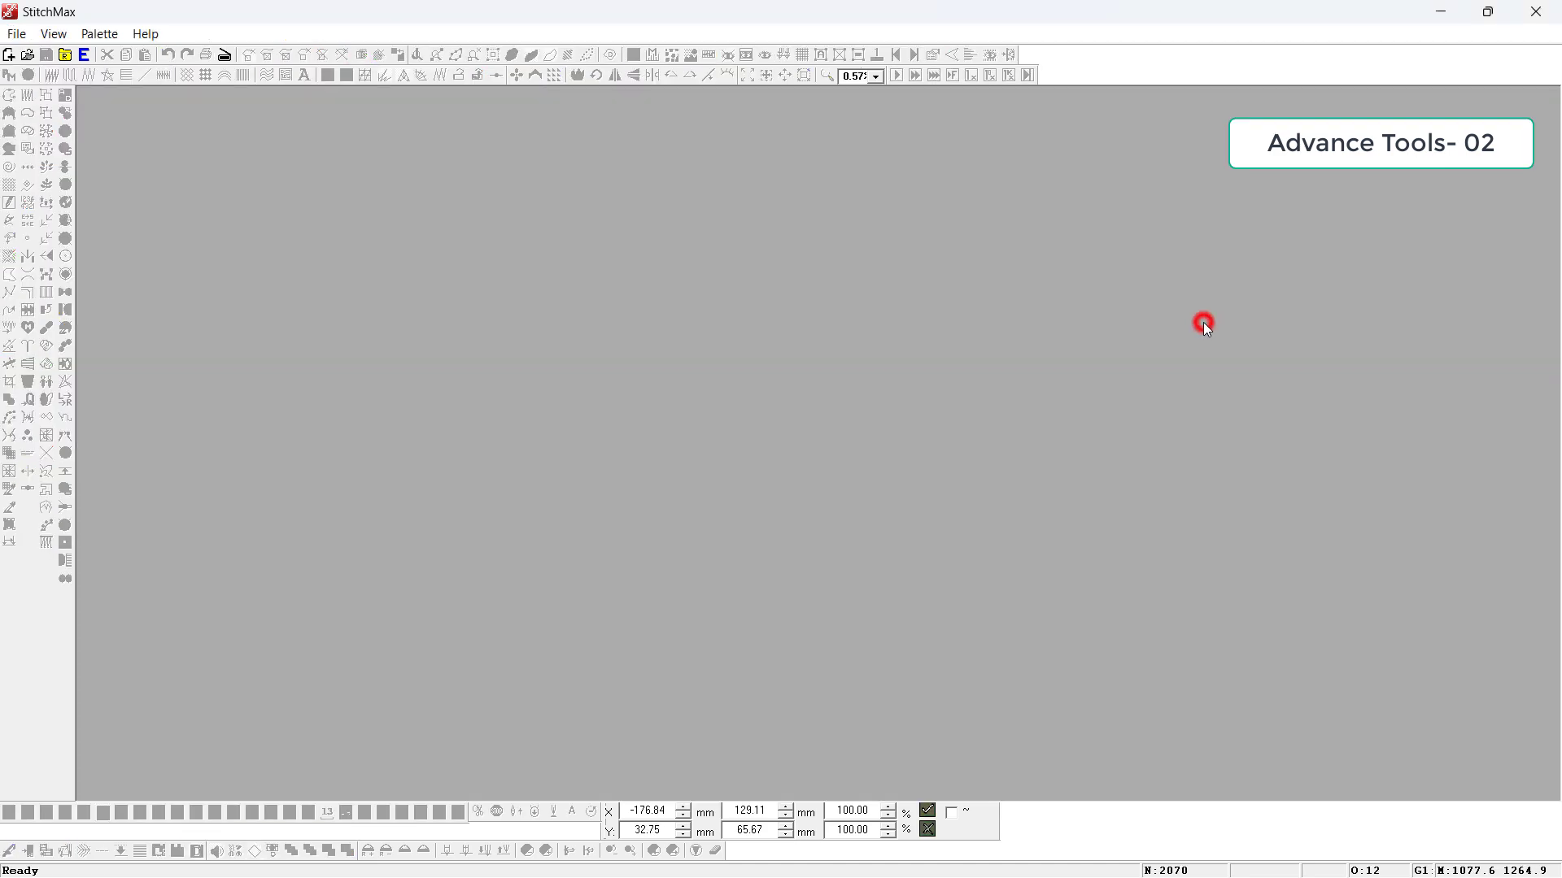
# Step: Draw a pointed curved leaf outline about 22 mm wide and 24 mm tall outside the hoop frame in the empty design
pyautogui.hotkey('ctrl', 'm')
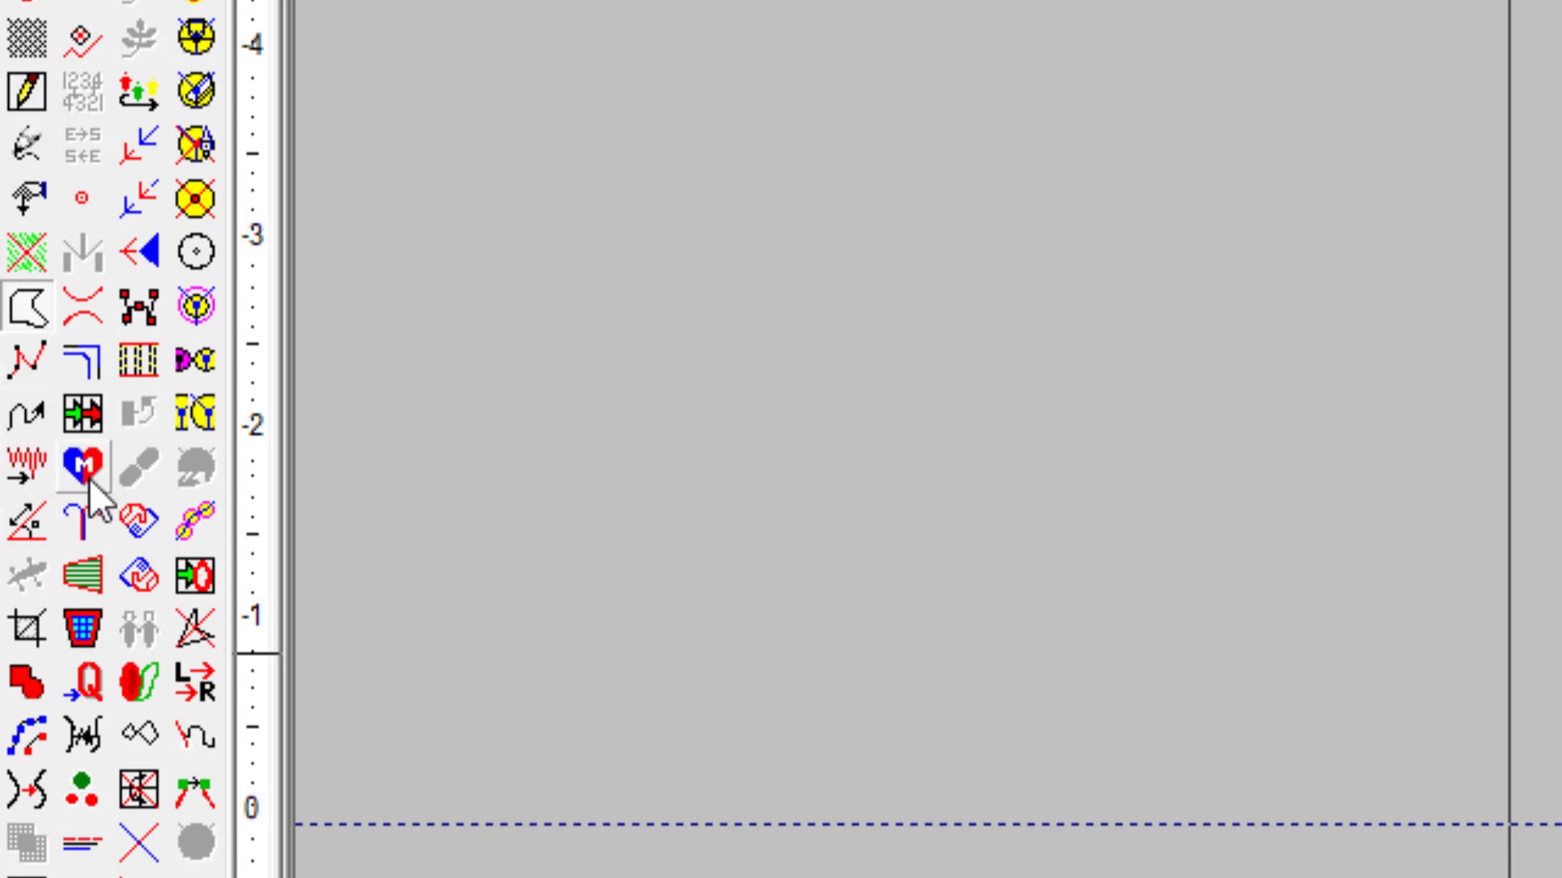
pyautogui.scroll(-2, 449, 347)
pyautogui.moveTo(780, 332); pyautogui.dragTo(372, 521)
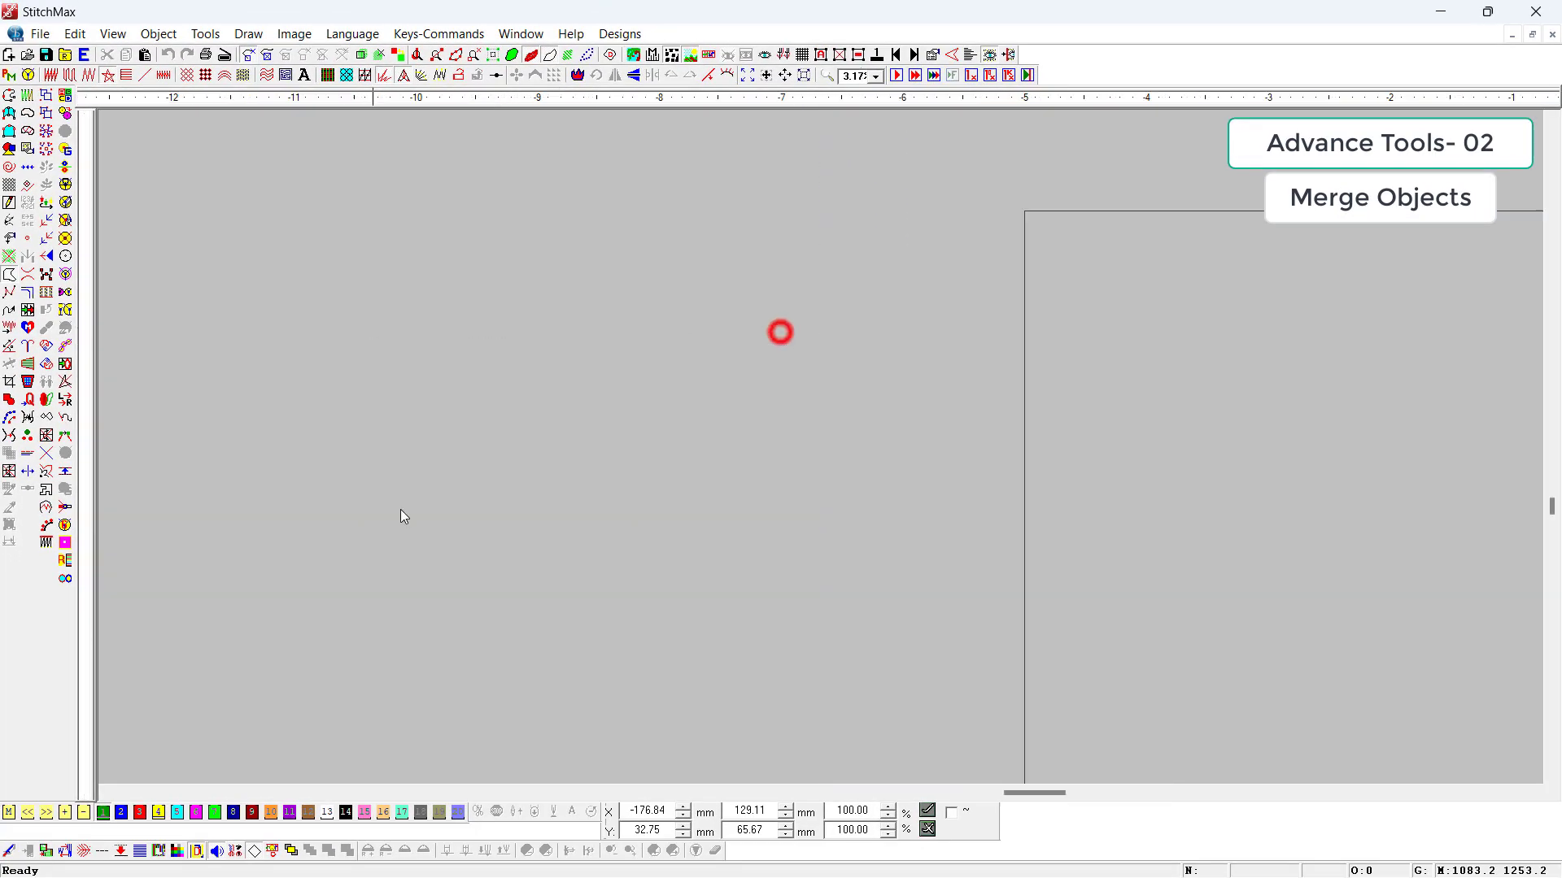
pyautogui.press('F6')
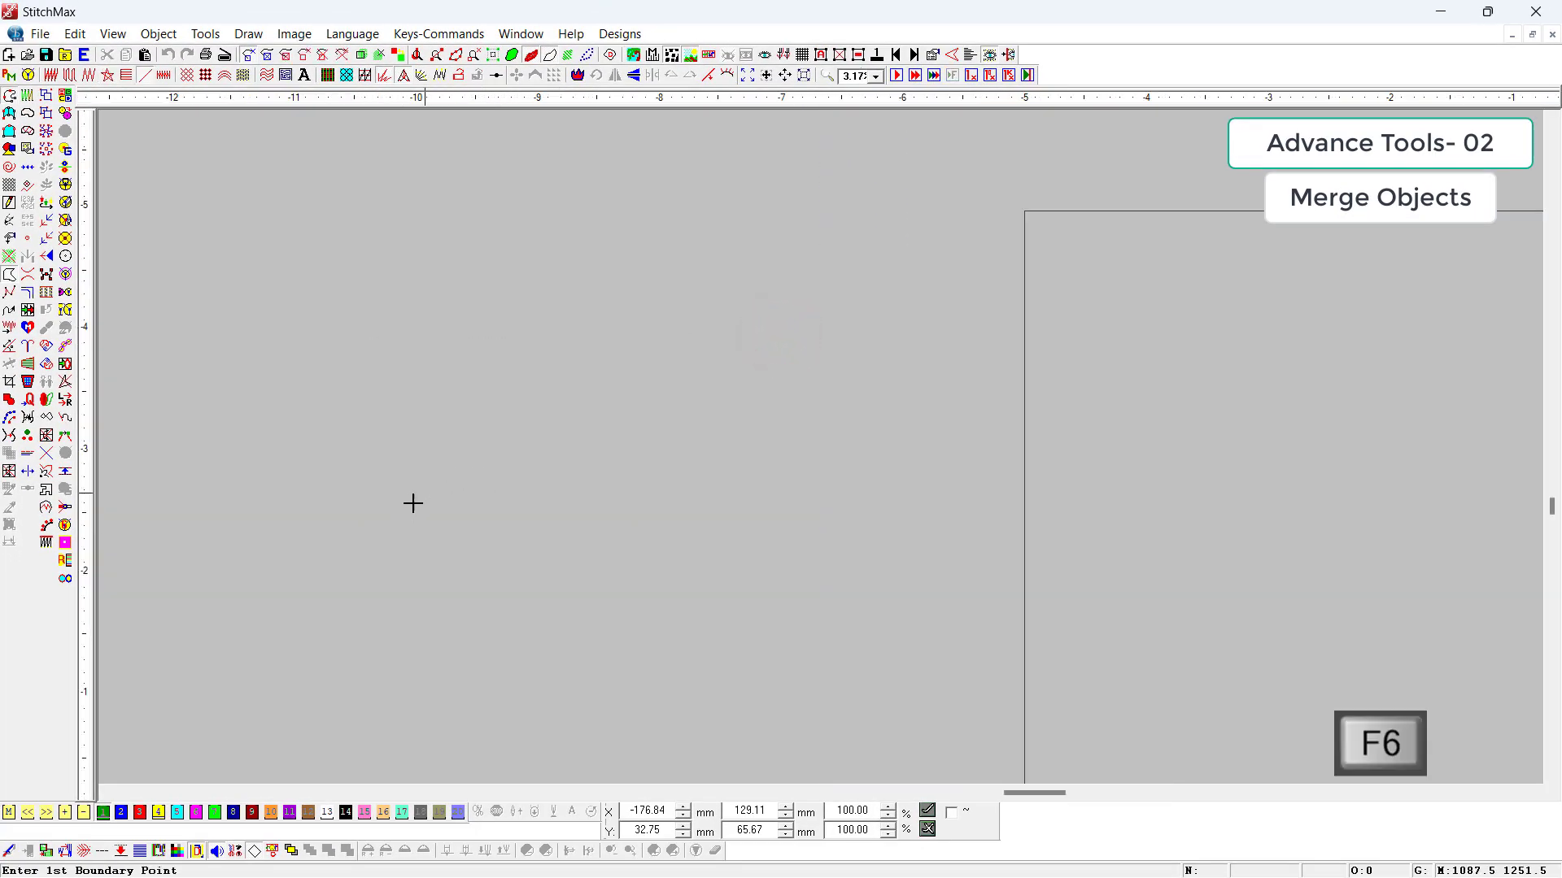
pyautogui.click(429, 596)
pyautogui.rightClick(449, 470)
pyautogui.click(692, 316)
pyautogui.rightClick(638, 389)
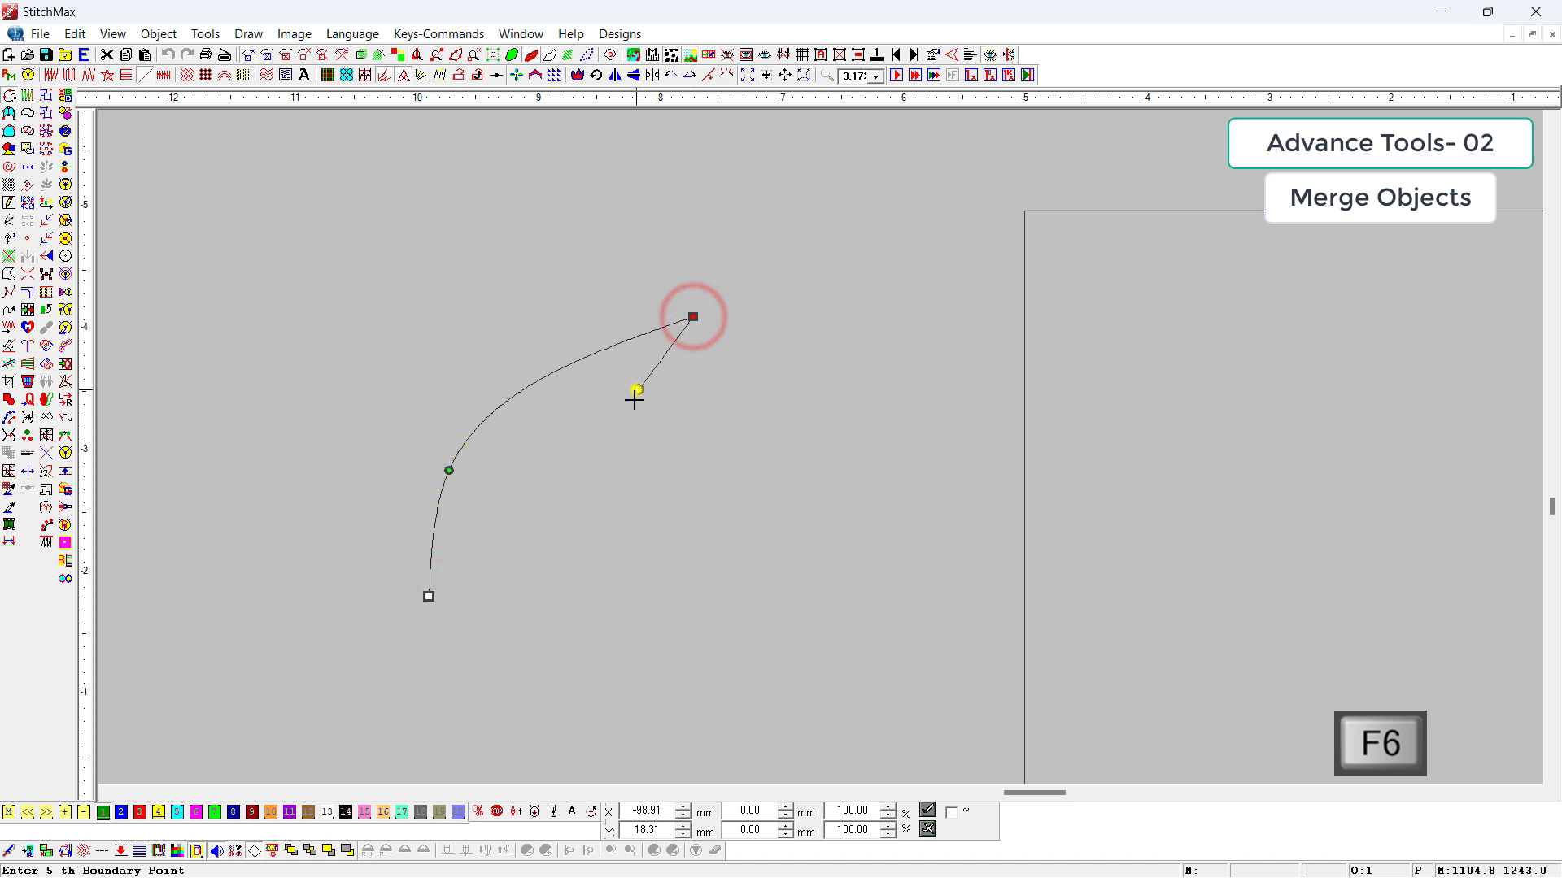
pyautogui.rightClick(587, 500)
pyautogui.click(498, 612)
pyautogui.press('Return')
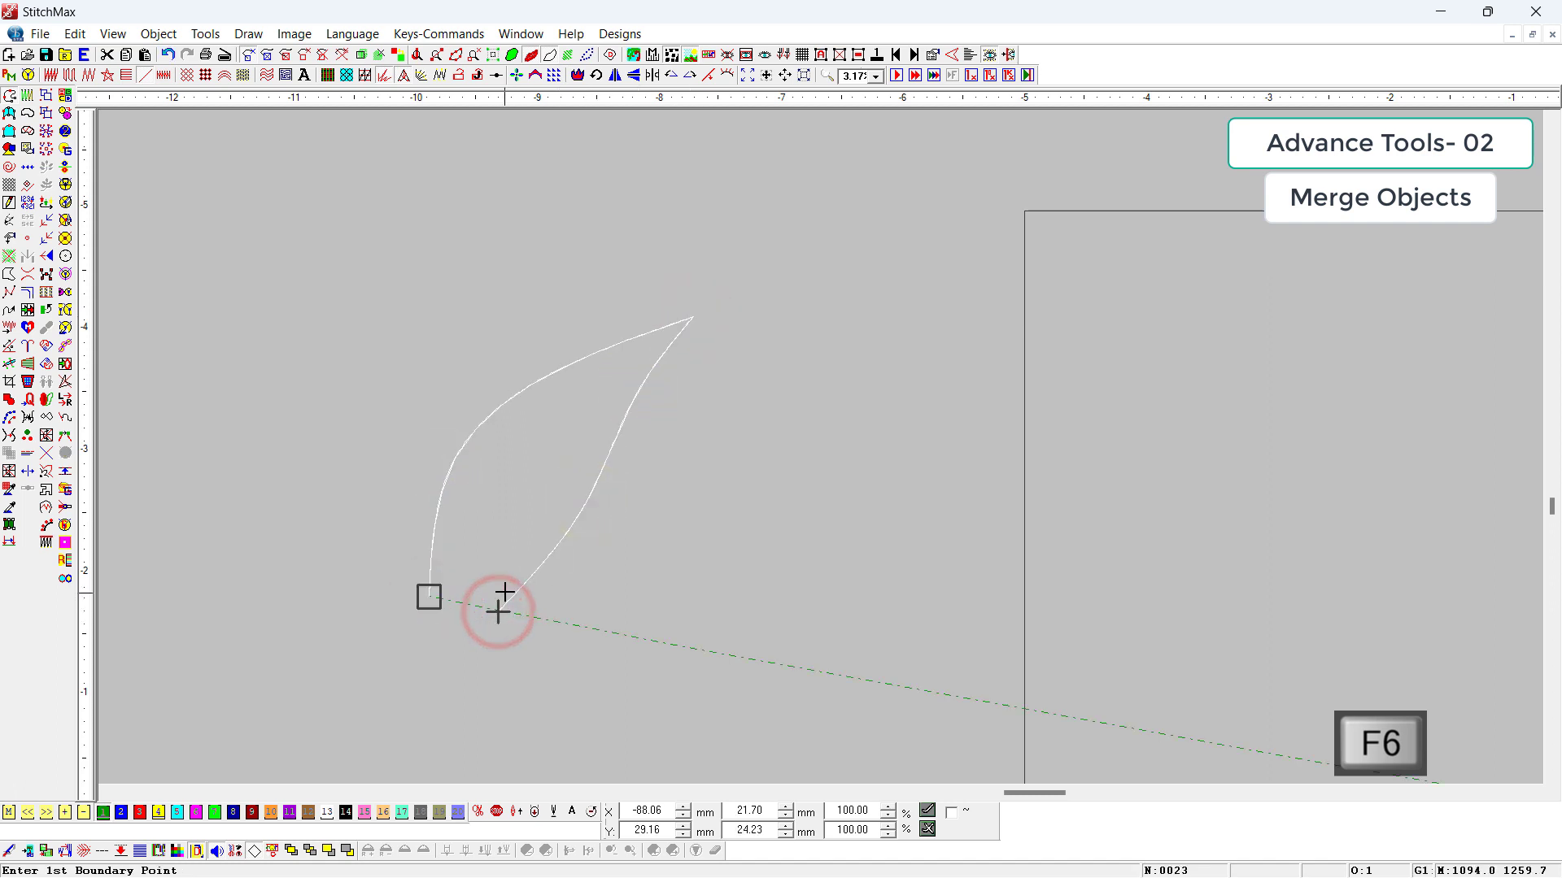
# Step: Draw a second curved leaf about 23 mm wide and 11 mm tall, overlapping the first leaf's right edge near its base
pyautogui.click(505, 591)
pyautogui.rightClick(596, 602)
pyautogui.rightClick(686, 519)
pyautogui.rightClick(796, 488)
pyautogui.rightClick(702, 472)
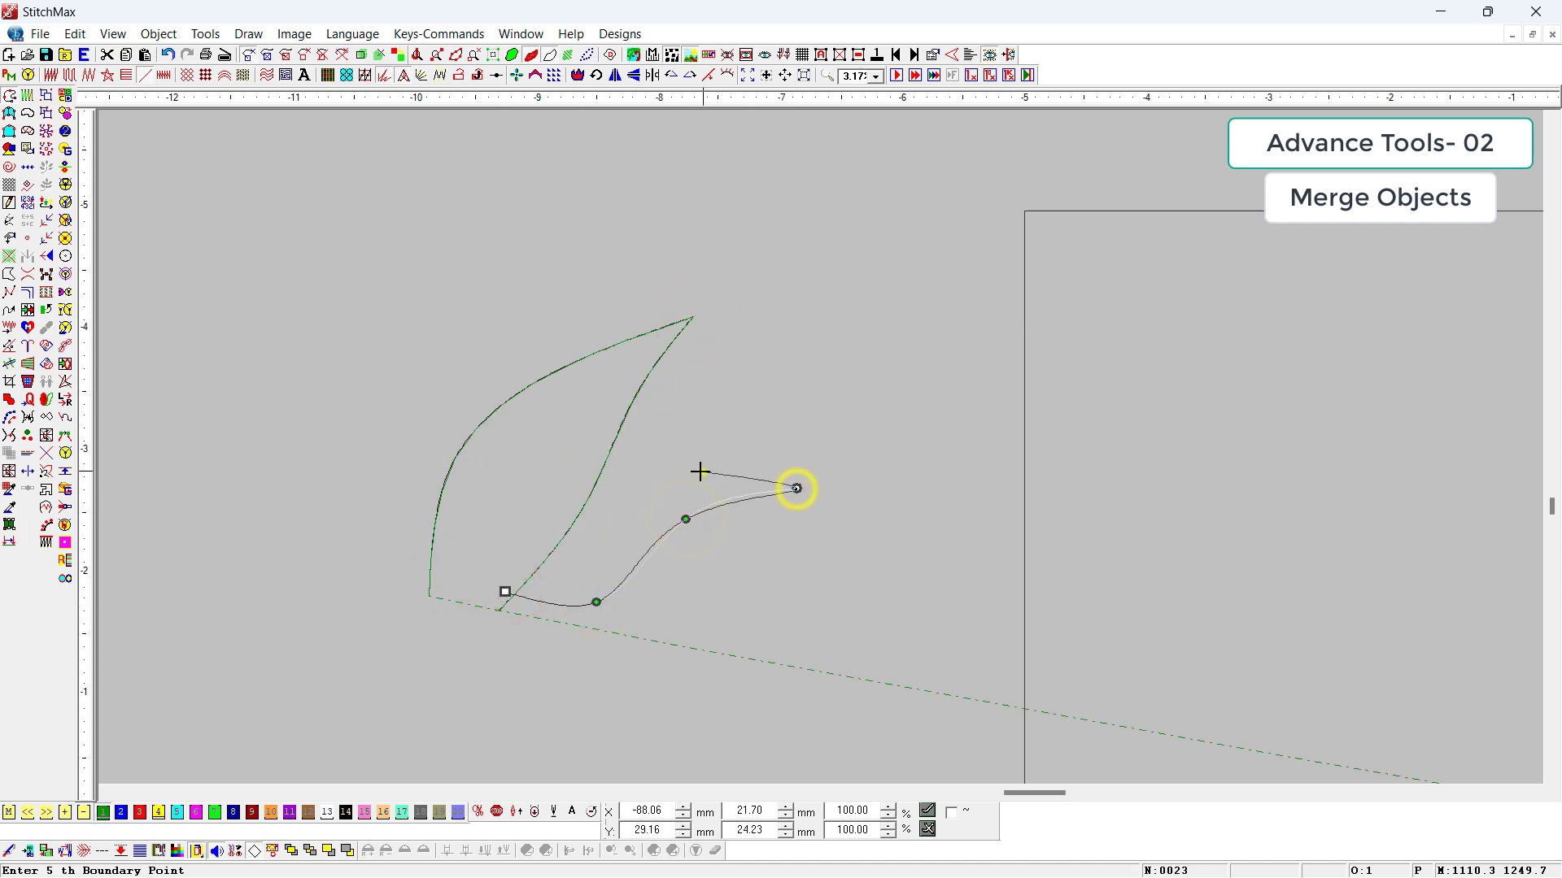
pyautogui.click(563, 511)
pyautogui.press('Return')
# Step: Draw a third curved leaf about 9 mm wide and 20 mm tall, overlapping the first leaf's left edge
pyautogui.click(460, 549)
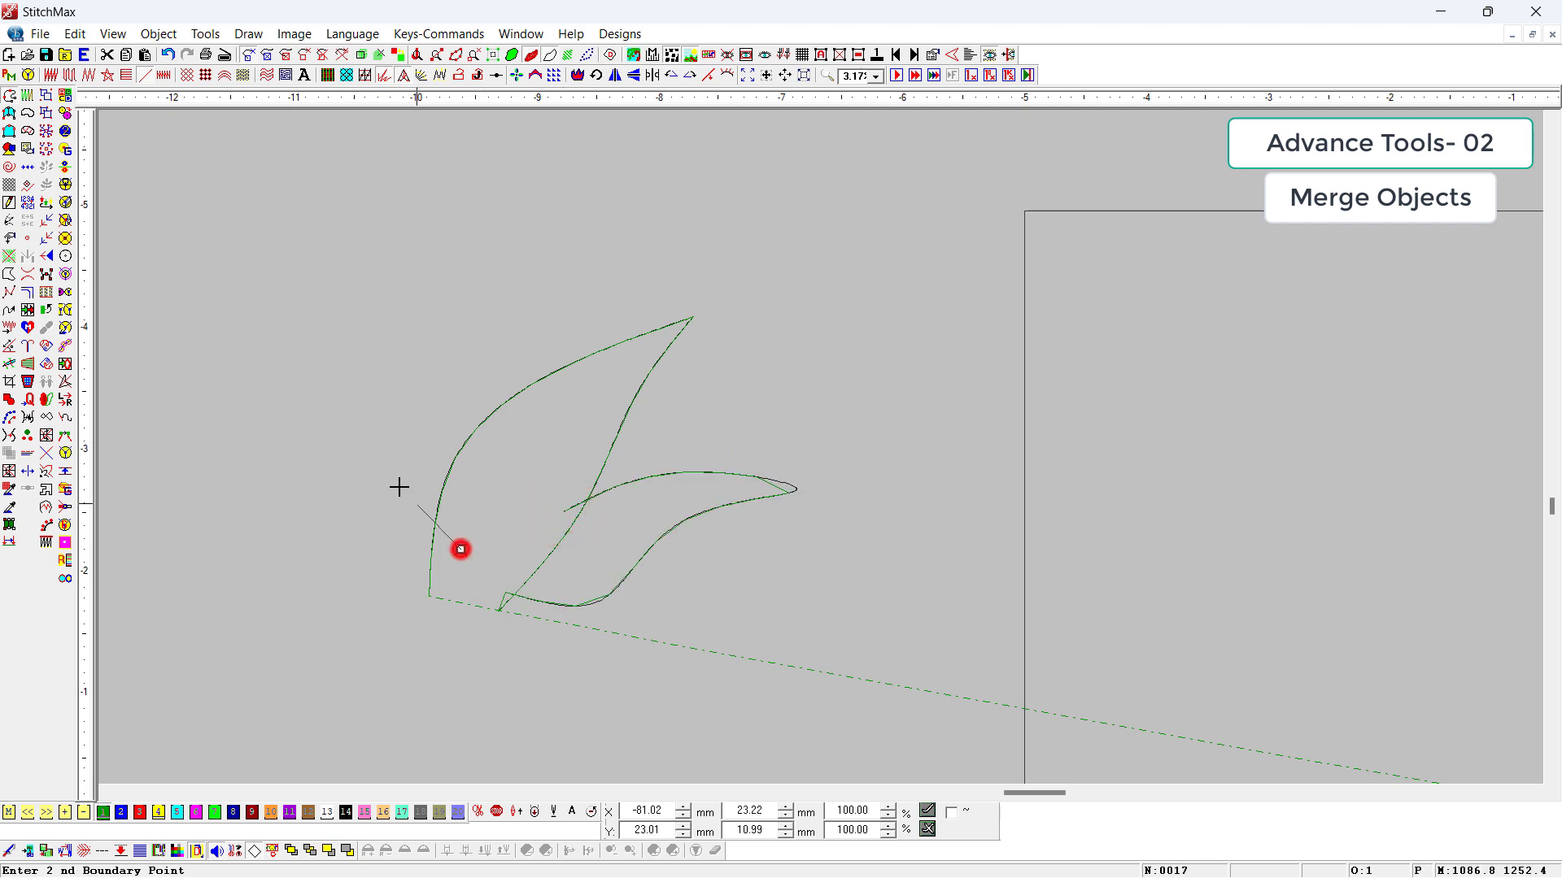
pyautogui.rightClick(389, 474)
pyautogui.click(449, 300)
pyautogui.rightClick(444, 353)
pyautogui.rightClick(466, 390)
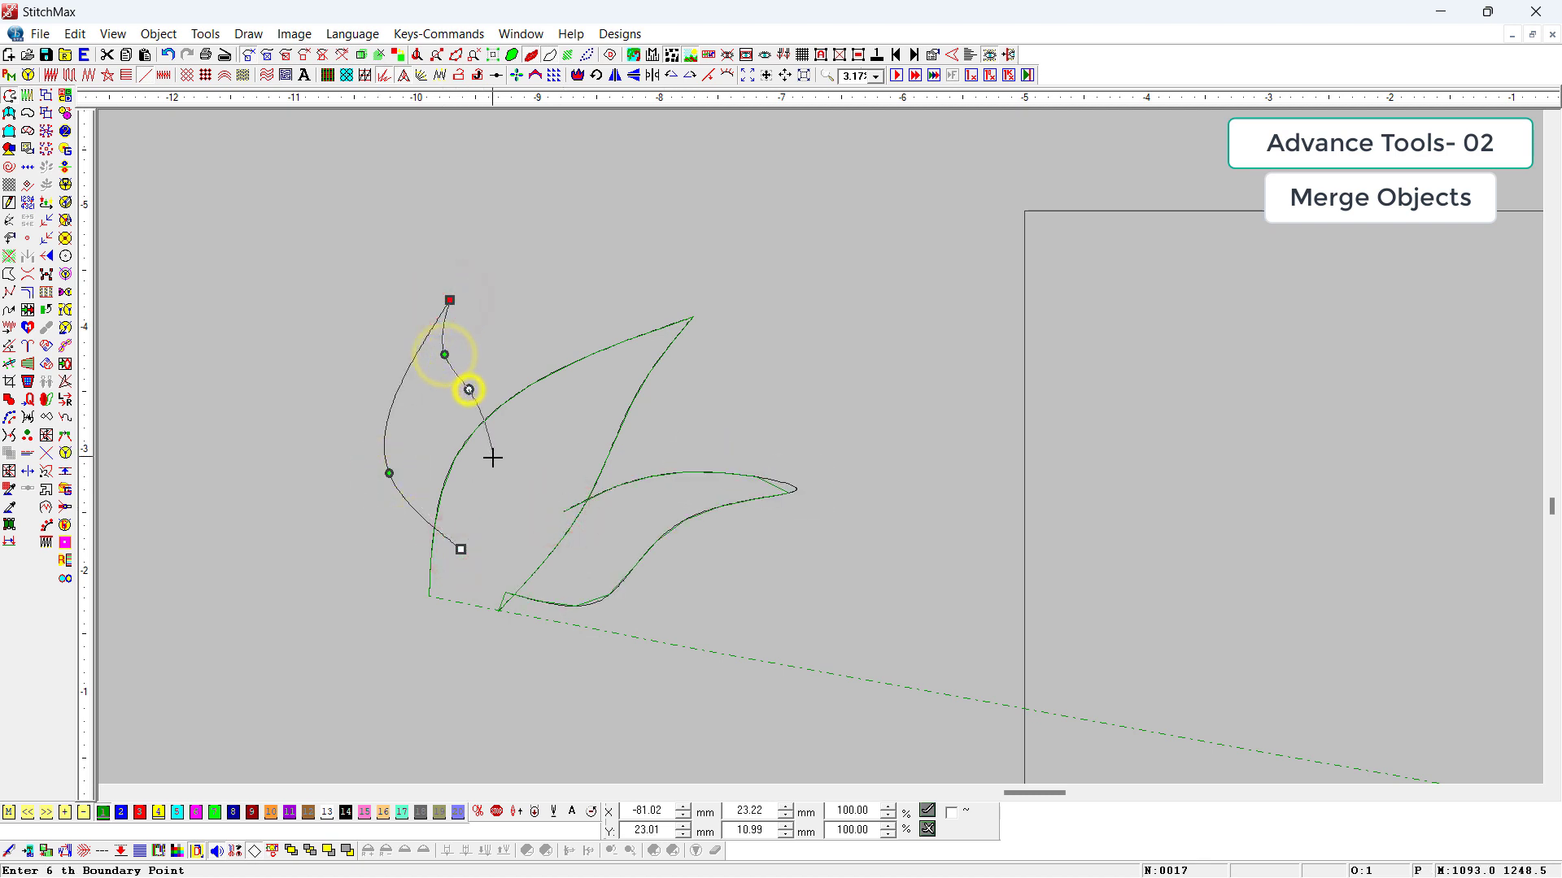
pyautogui.click(493, 456)
pyautogui.press('Return')
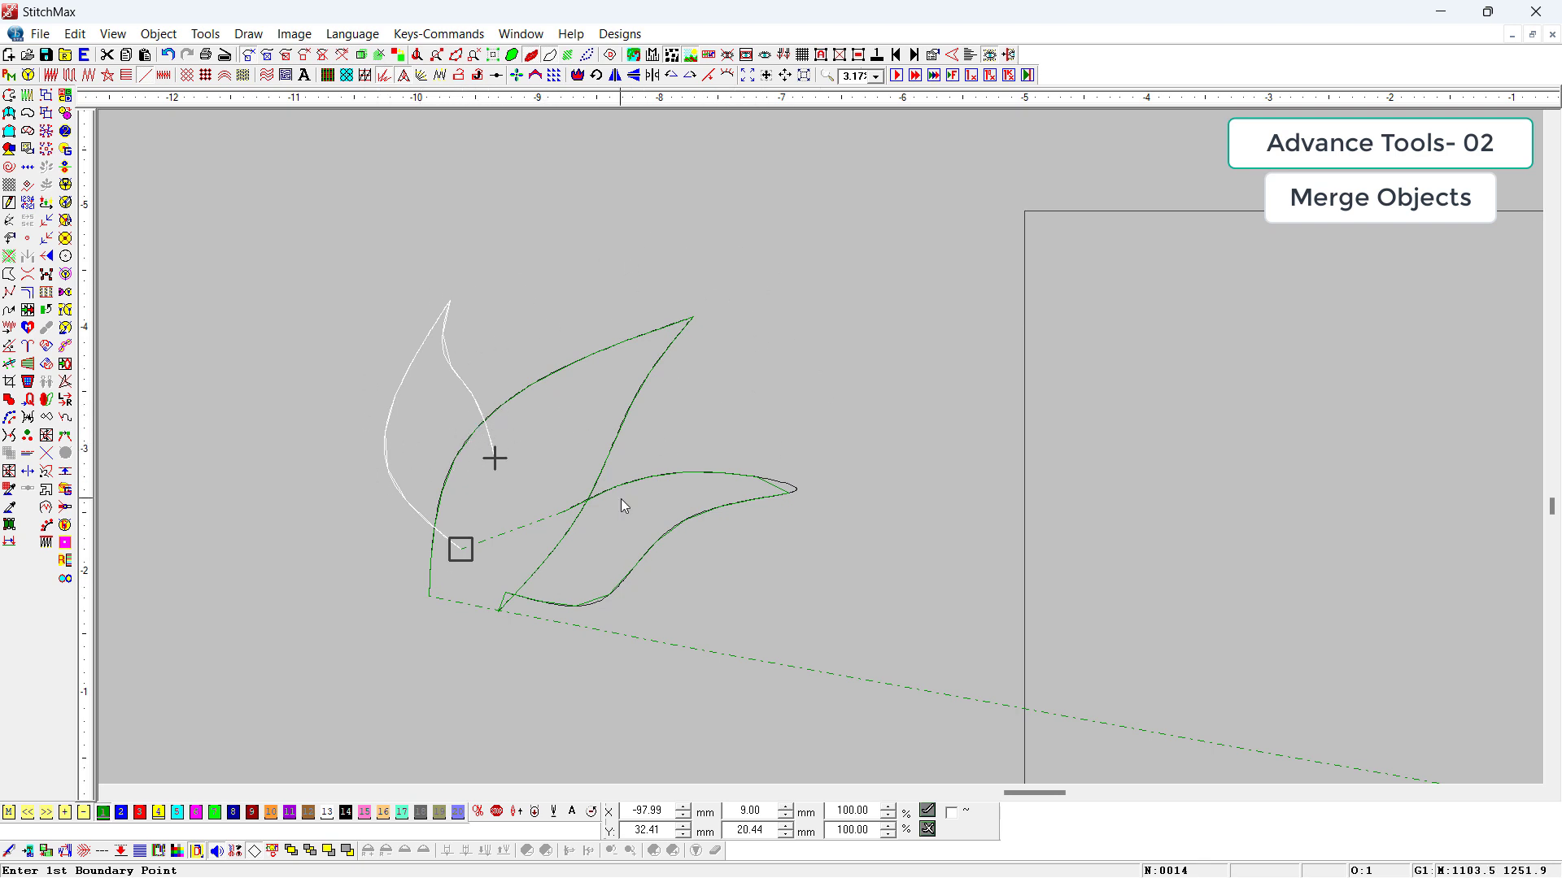
# Step: Copy the three overlapping leaves about 45 mm to the left and merge the copied leaves into one outline
pyautogui.scroll(-2, 622, 499)
pyautogui.moveTo(971, 252); pyautogui.dragTo(367, 561)
pyautogui.moveTo(739, 469); pyautogui.dragTo(415, 469)
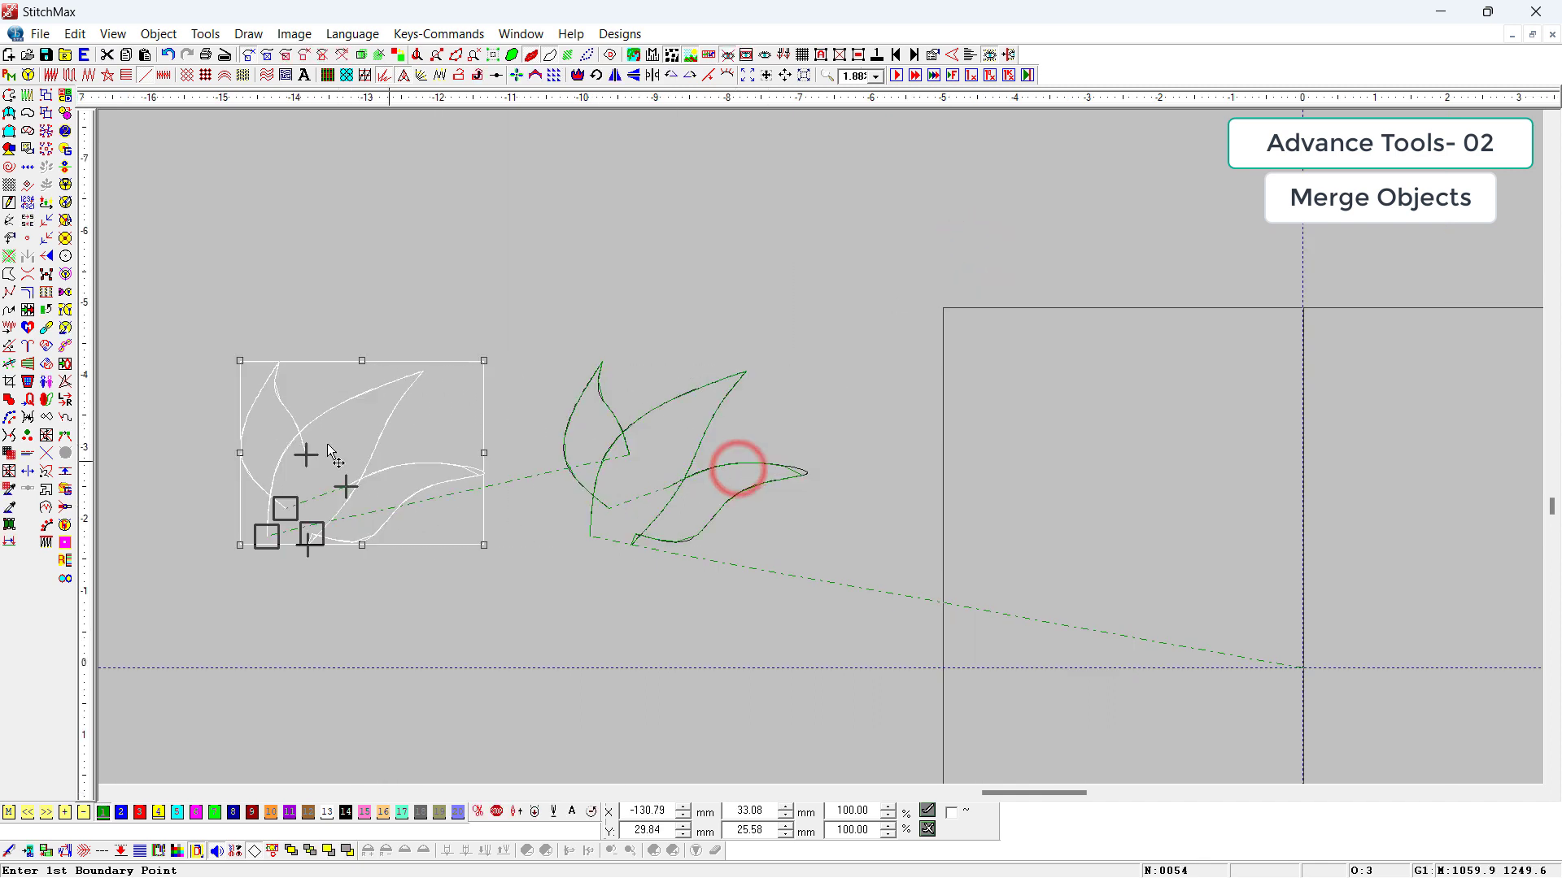
pyautogui.click(29, 329)
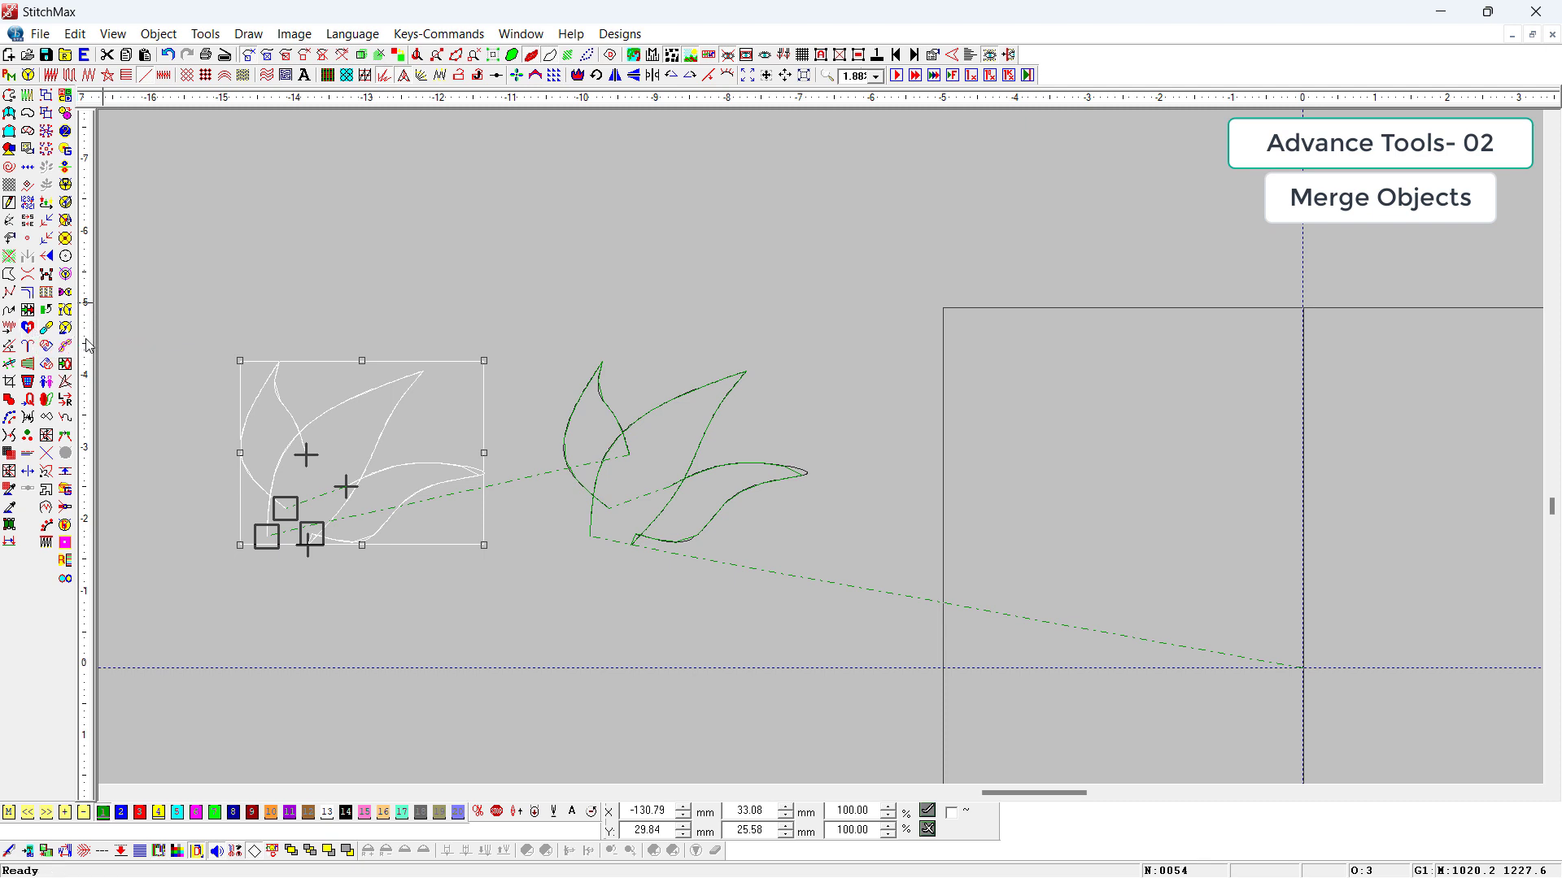
pyautogui.click(29, 329)
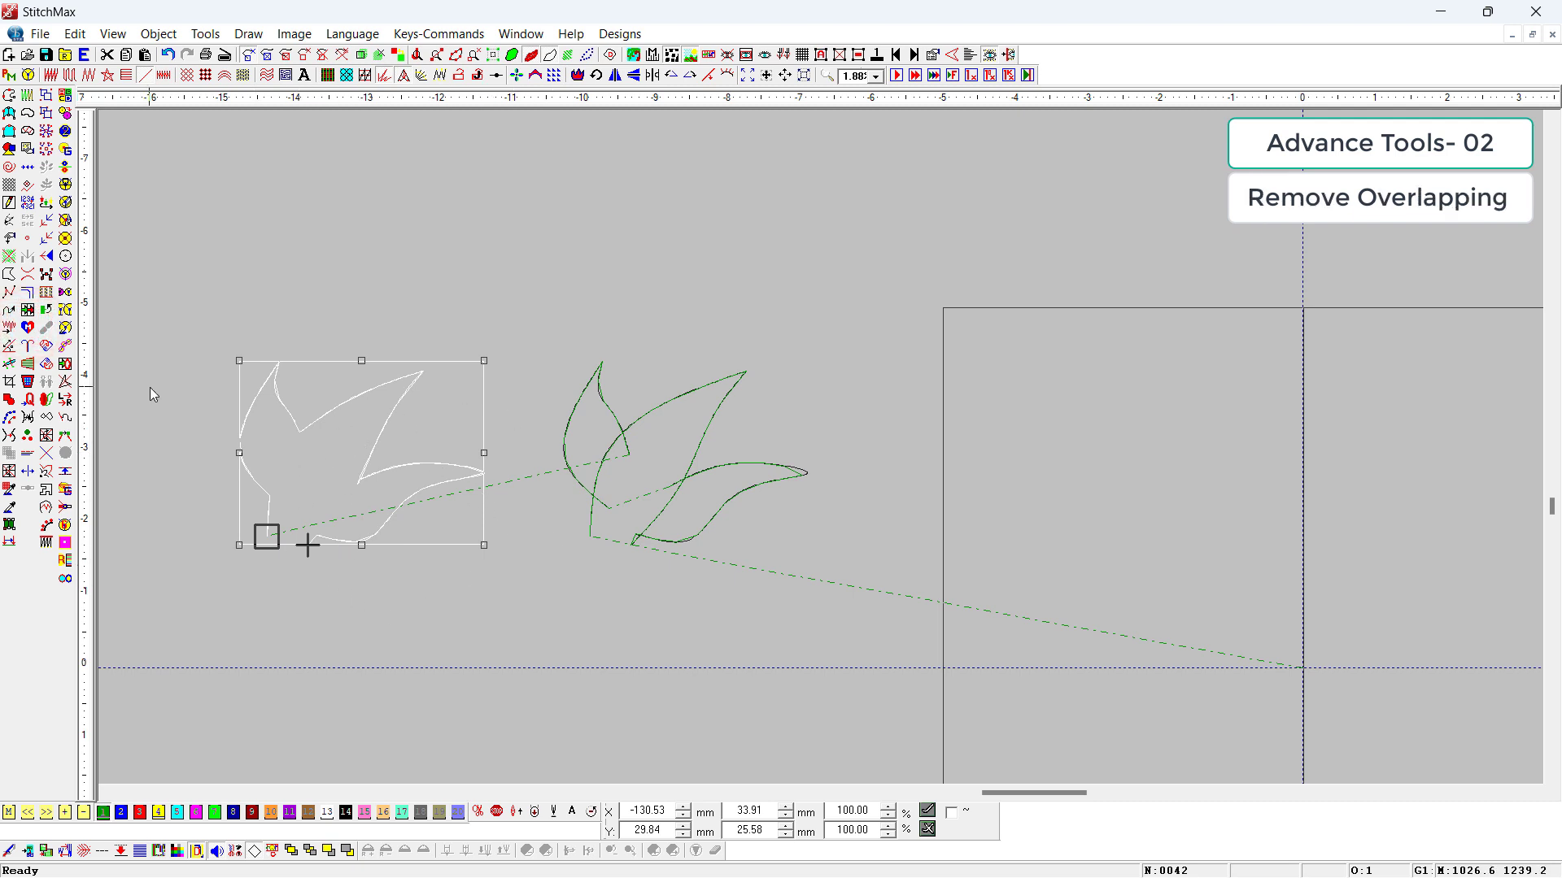
# Step: Delete all objects and draw a single curved petal about 12 mm wide and 31 mm tall outside the hoop frame
pyautogui.hotkey('ctrl', 'a')
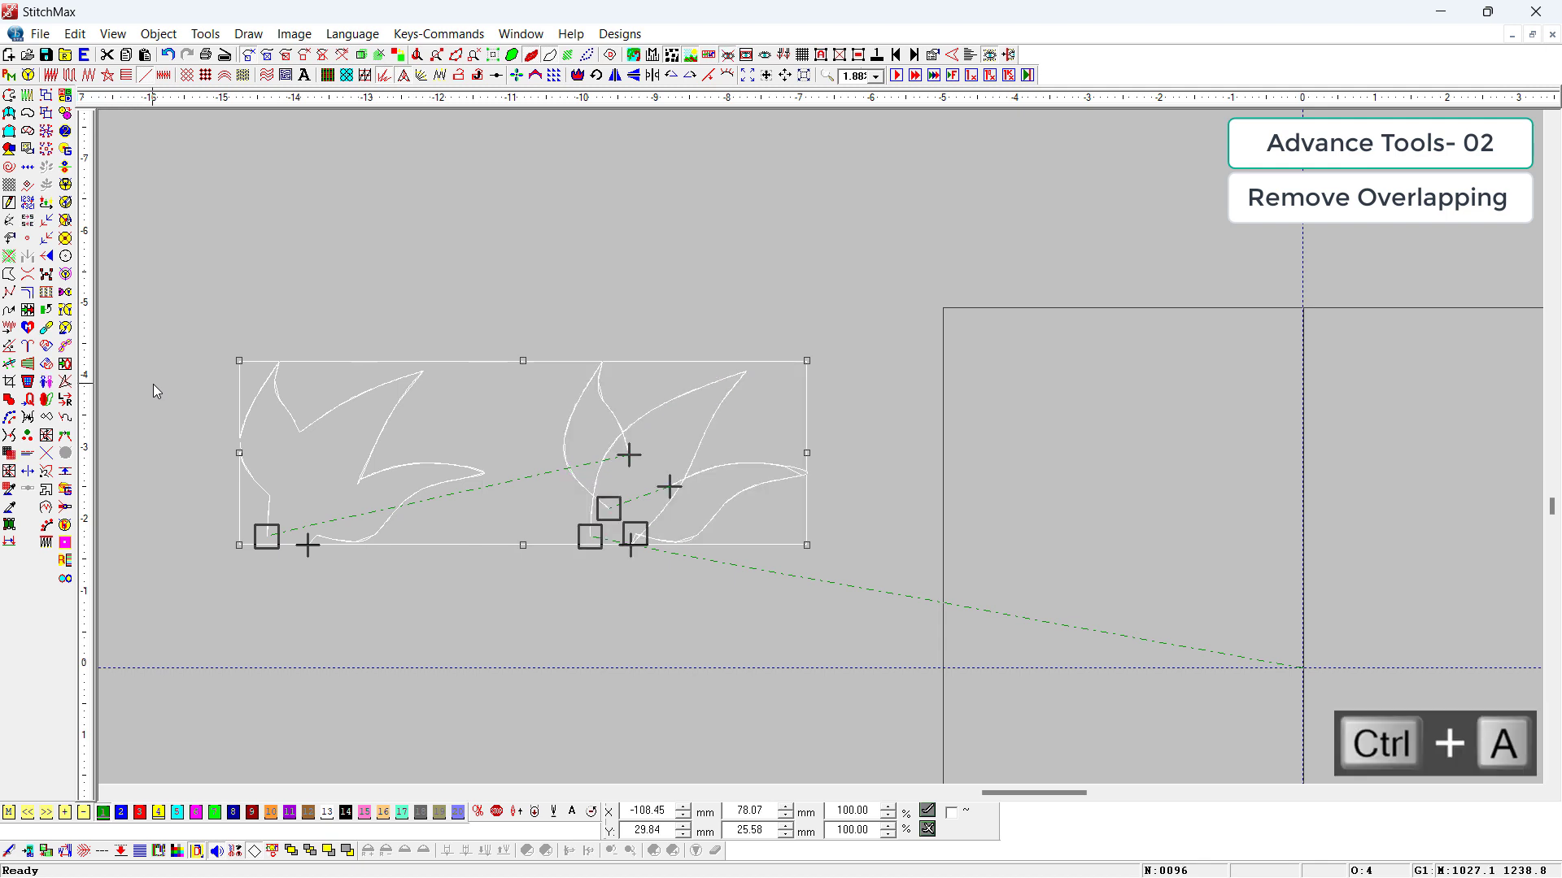
pyautogui.press('F6')
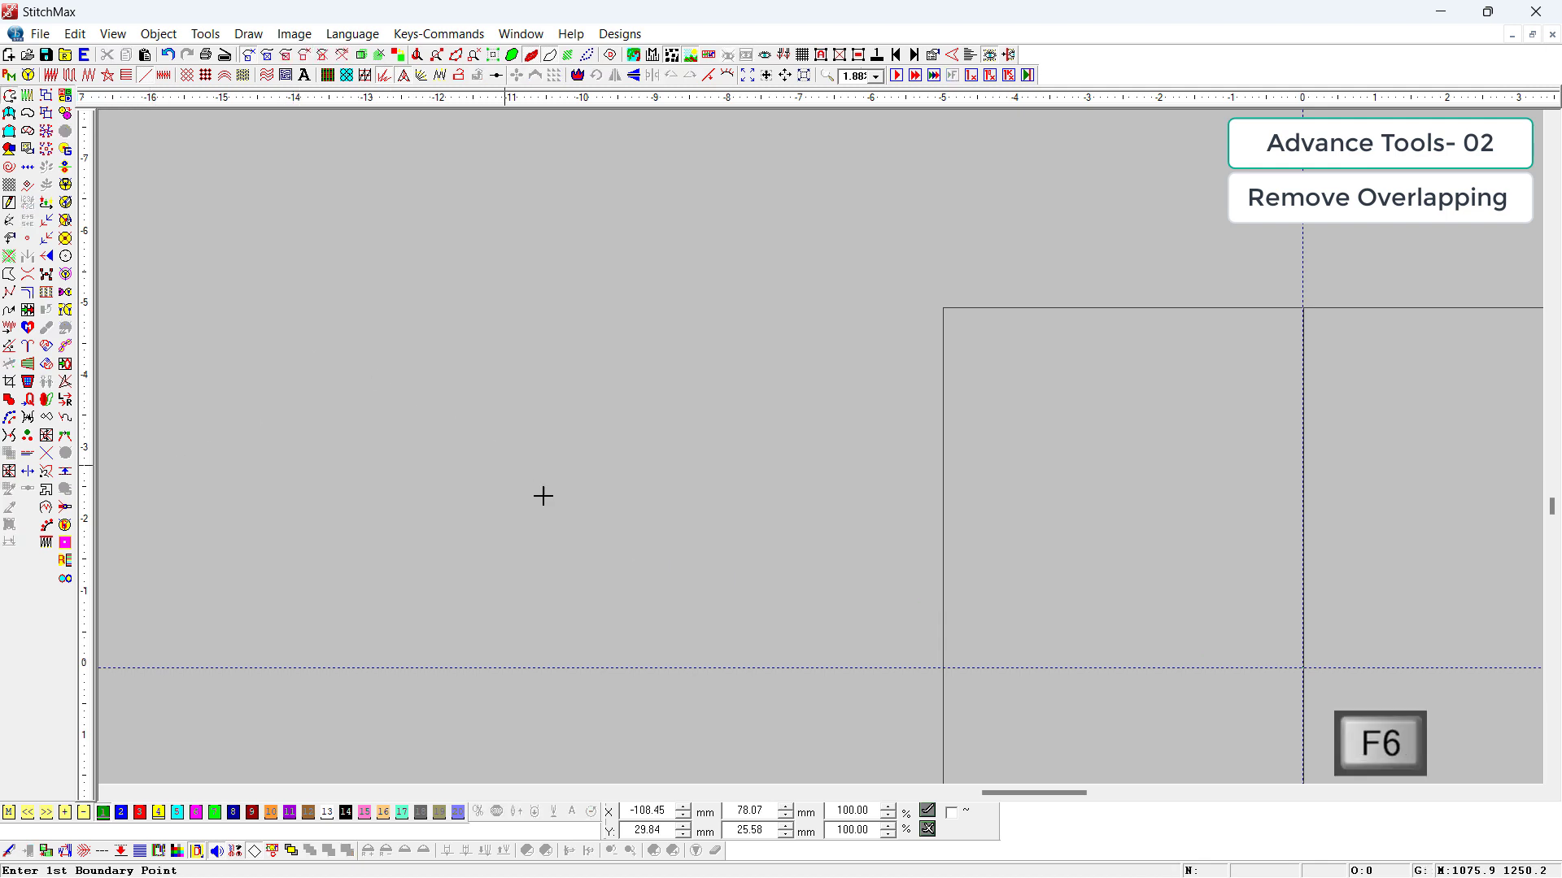
pyautogui.click(543, 495)
pyautogui.rightClick(469, 424)
pyautogui.click(510, 273)
pyautogui.rightClick(497, 341)
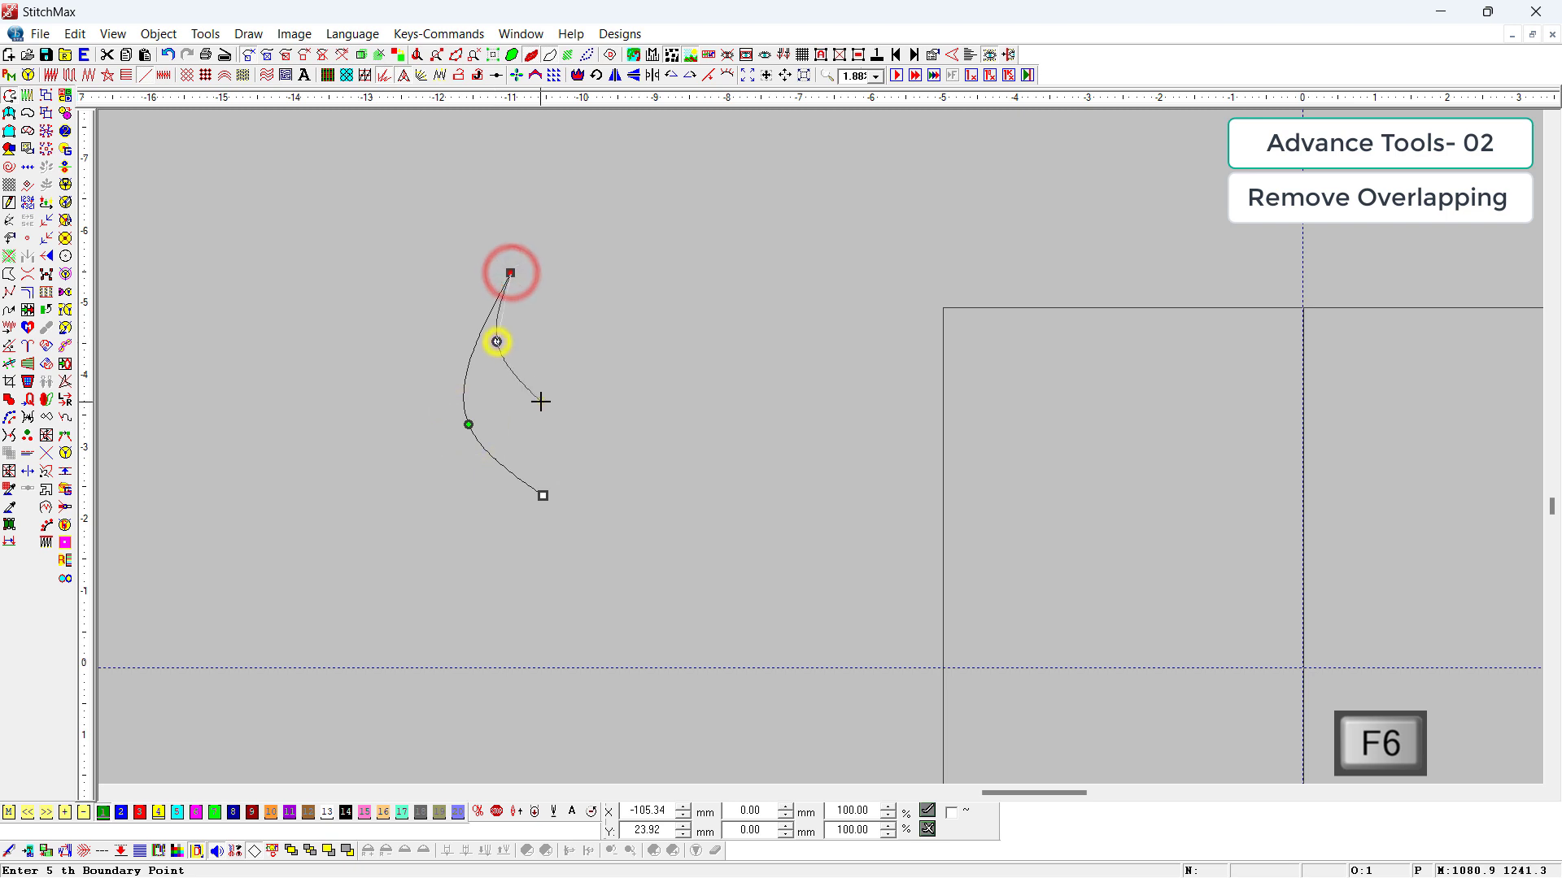
pyautogui.rightClick(540, 401)
pyautogui.press('Return')
# Step: Reshape the petal by moving the curve point below its tip slightly to the right
pyautogui.scroll(-1, 543, 406)
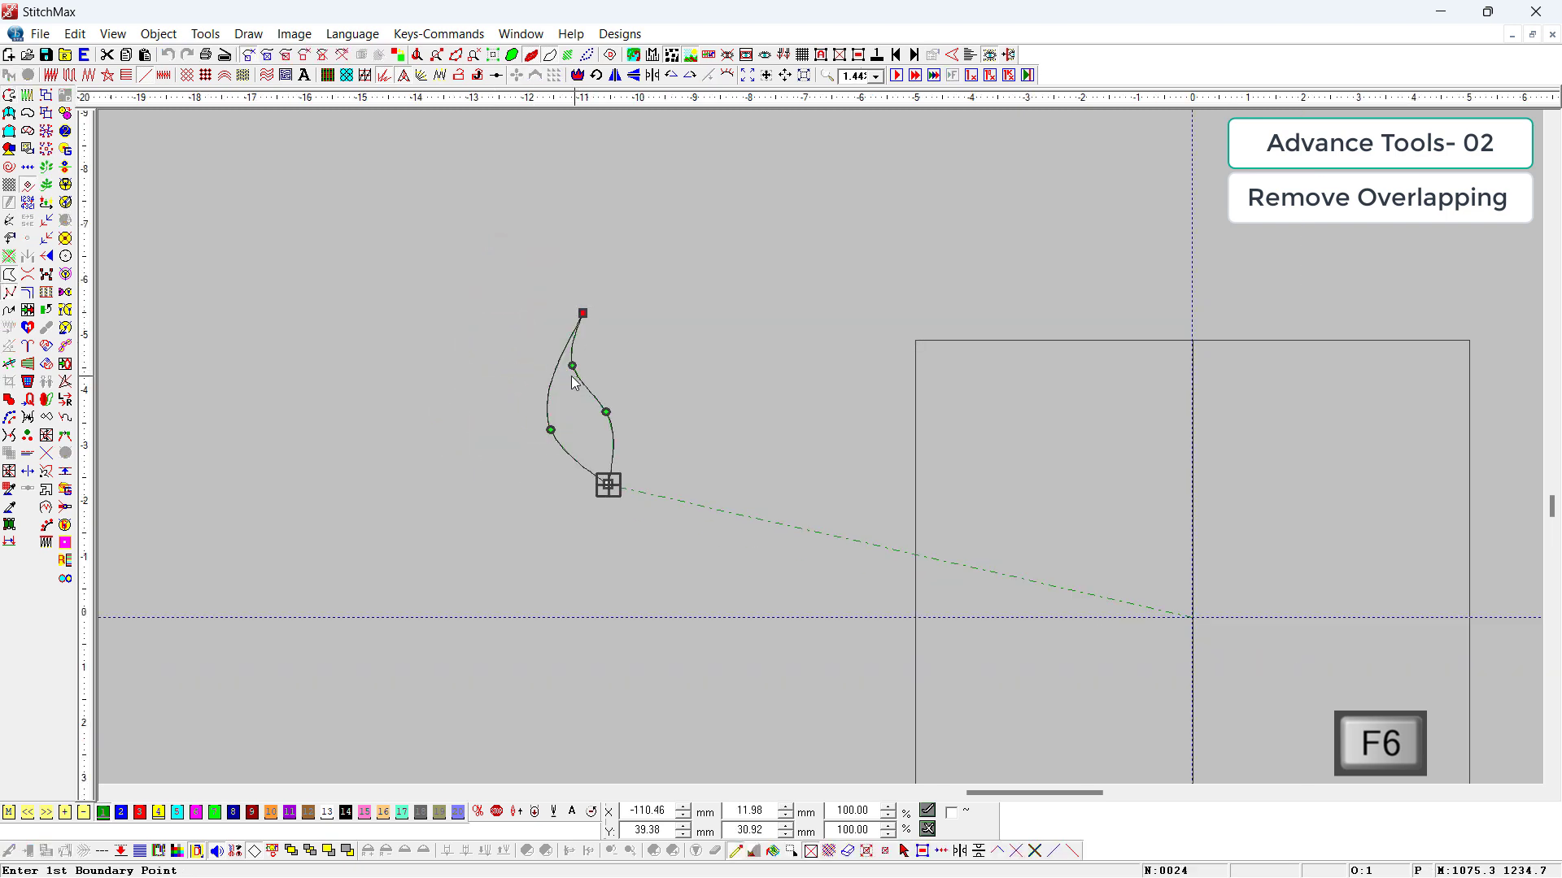
pyautogui.moveTo(570, 366); pyautogui.dragTo(582, 361)
pyautogui.press('Escape')
pyautogui.scroll(1, 615, 380)
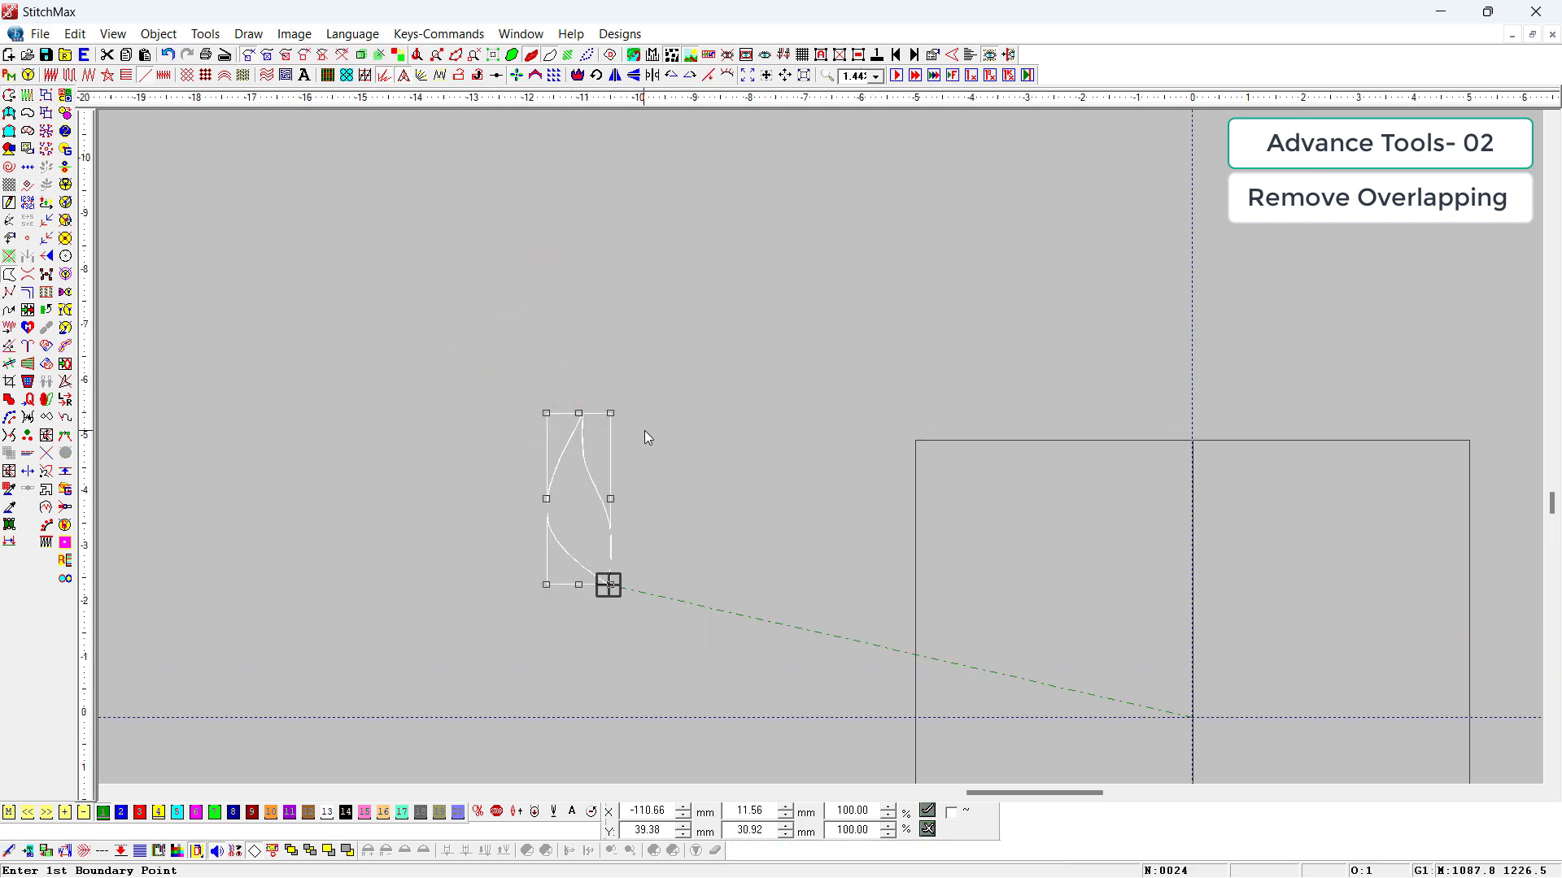
# Step: Convert the petal outline to a polygon
pyautogui.hotkey('ctrl', 'alt', 'c')
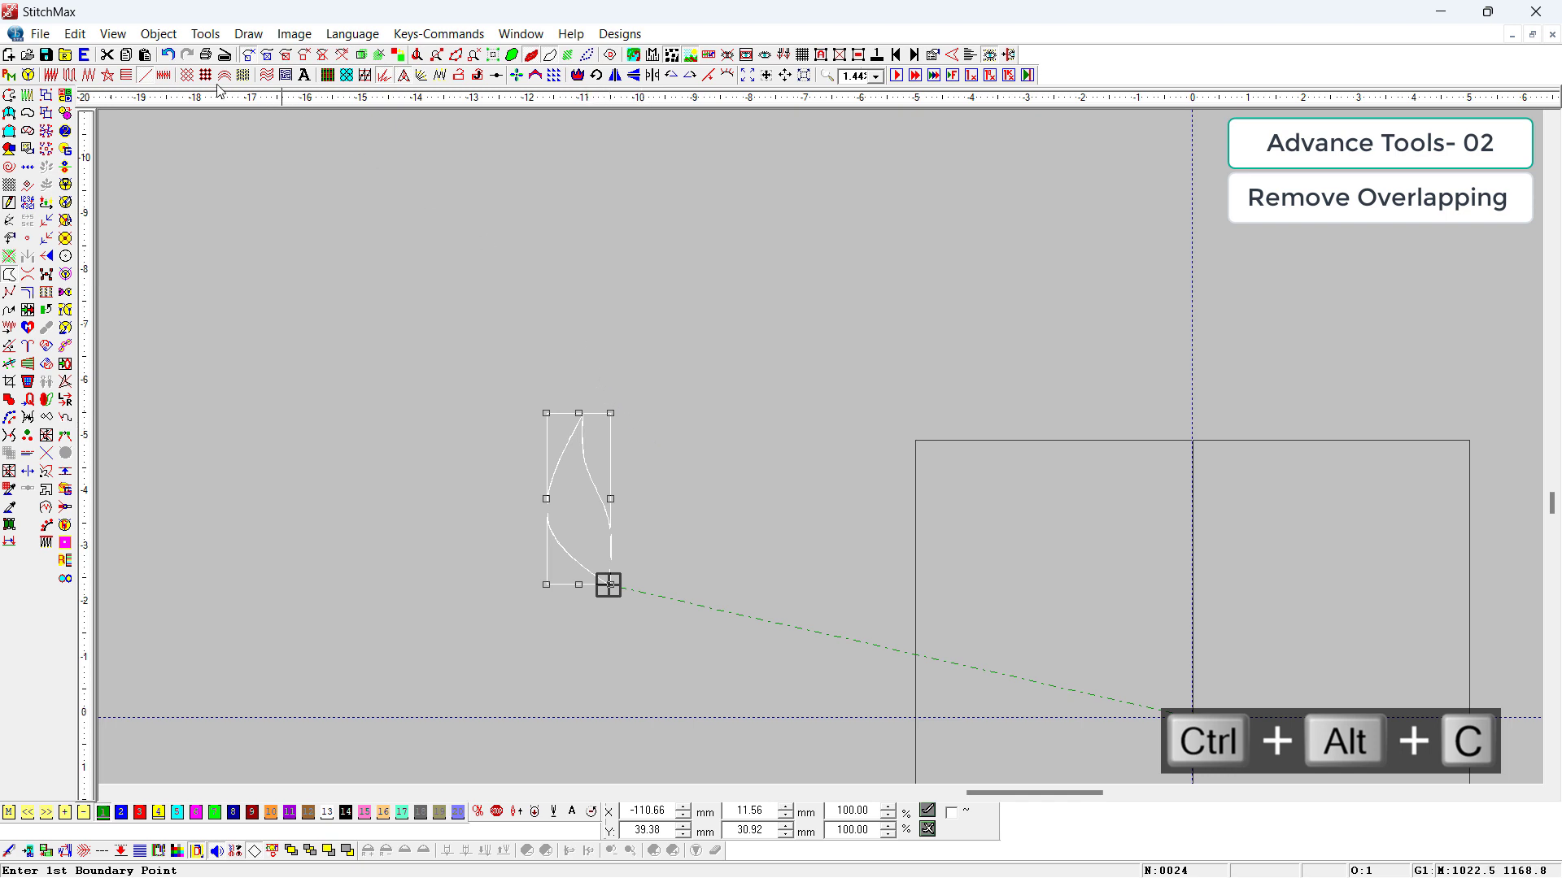
pyautogui.click(159, 34)
pyautogui.moveTo(199, 33)
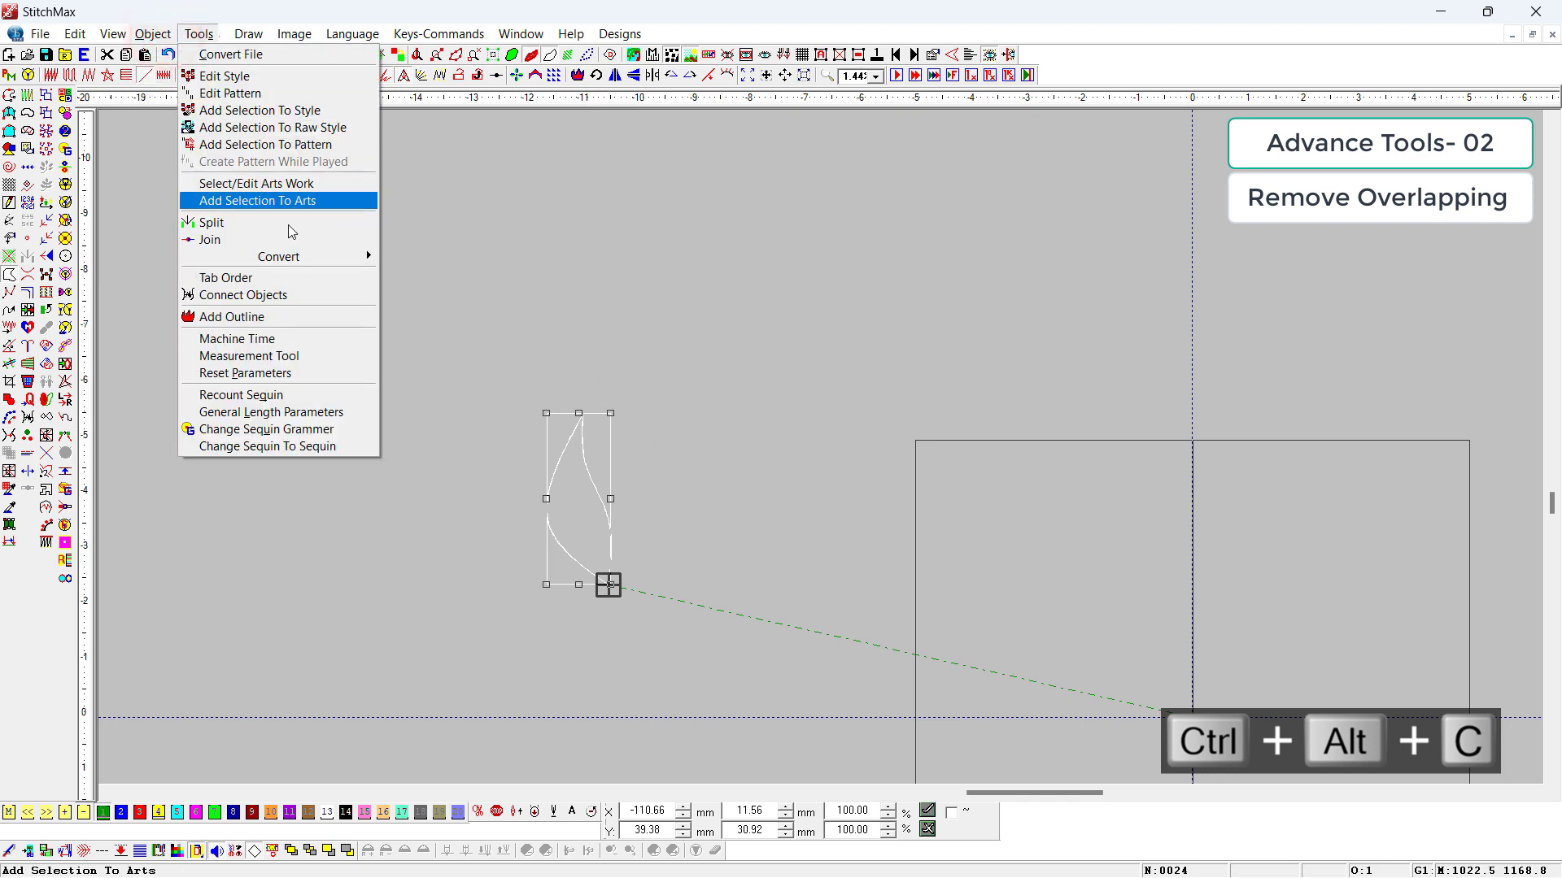
pyautogui.moveTo(297, 259)
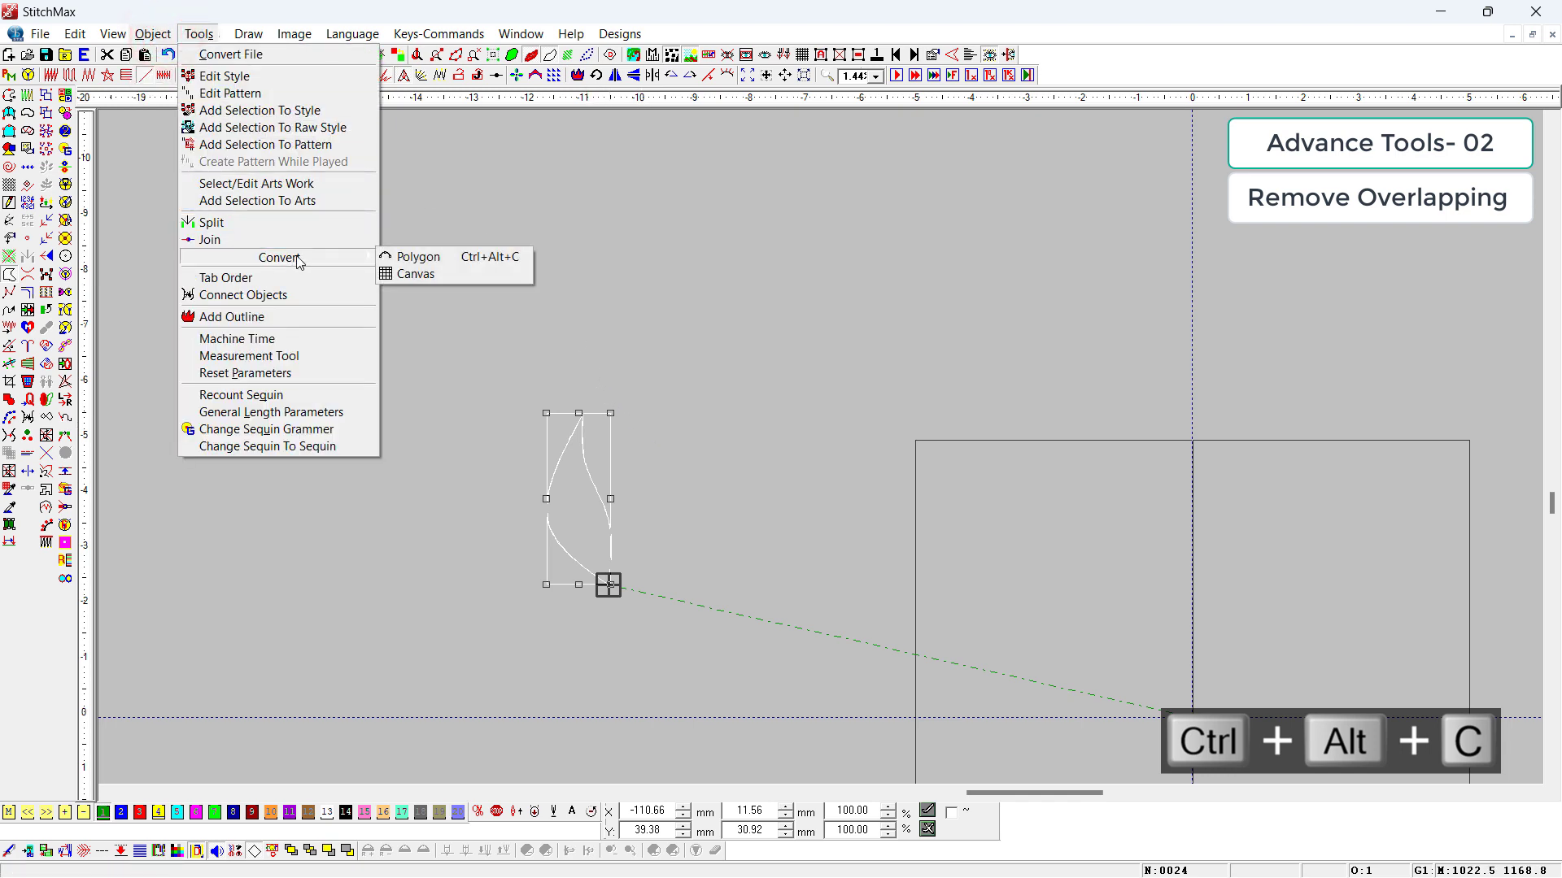
pyautogui.click(475, 259)
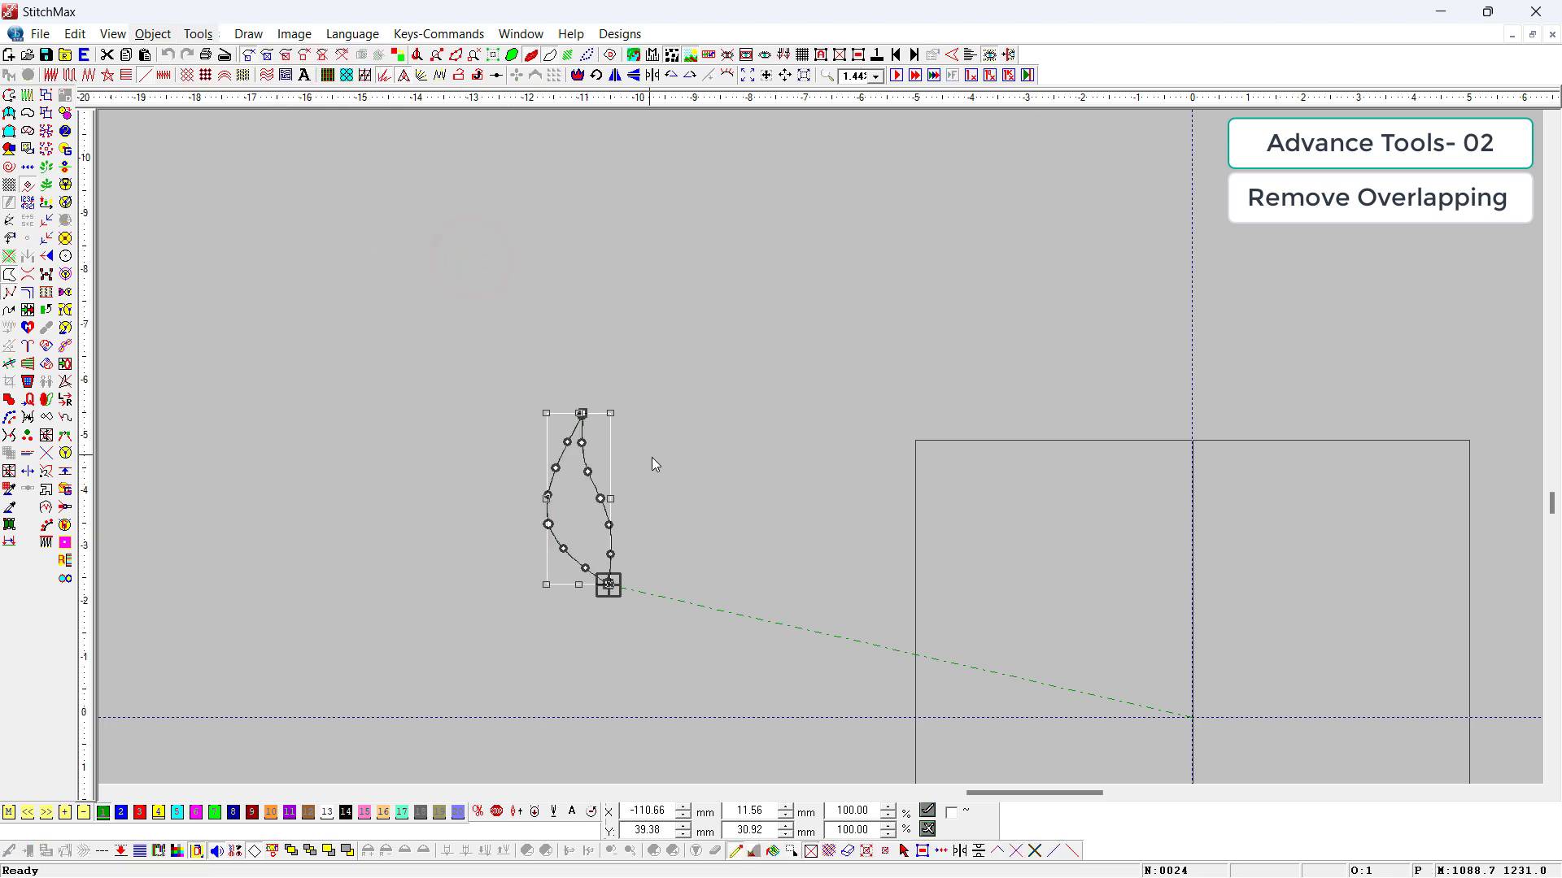
pyautogui.press('Escape')
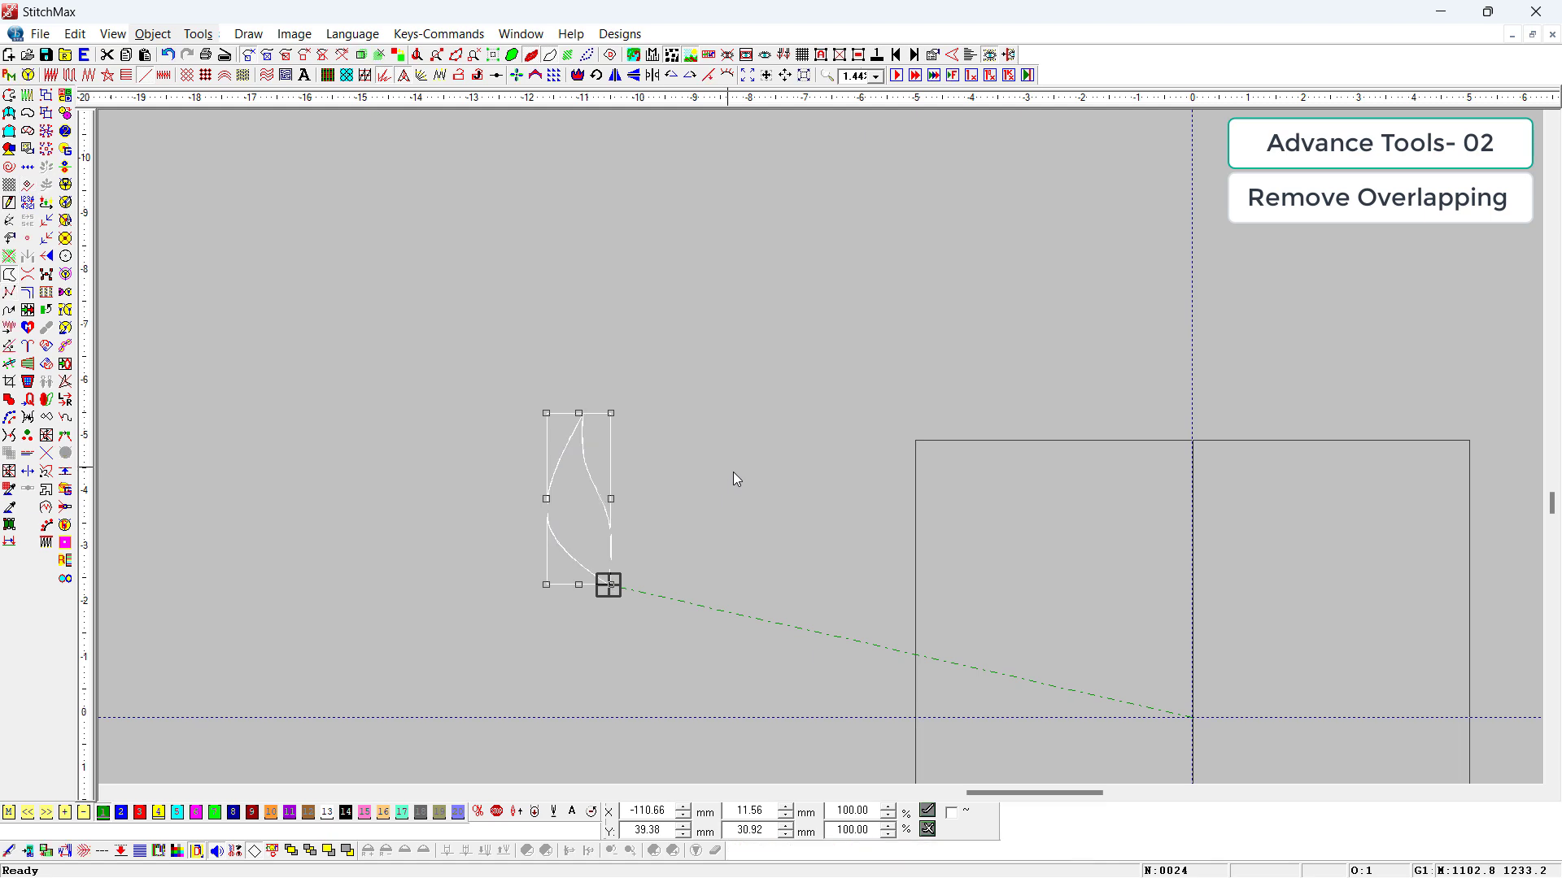
# Step: Use On The Fly Array Rotation to repeat the petal around its base point as an eight-petal flower
pyautogui.click(739, 477)
pyautogui.press('z')
pyautogui.moveTo(590, 407); pyautogui.dragTo(688, 683)
pyautogui.click(697, 494)
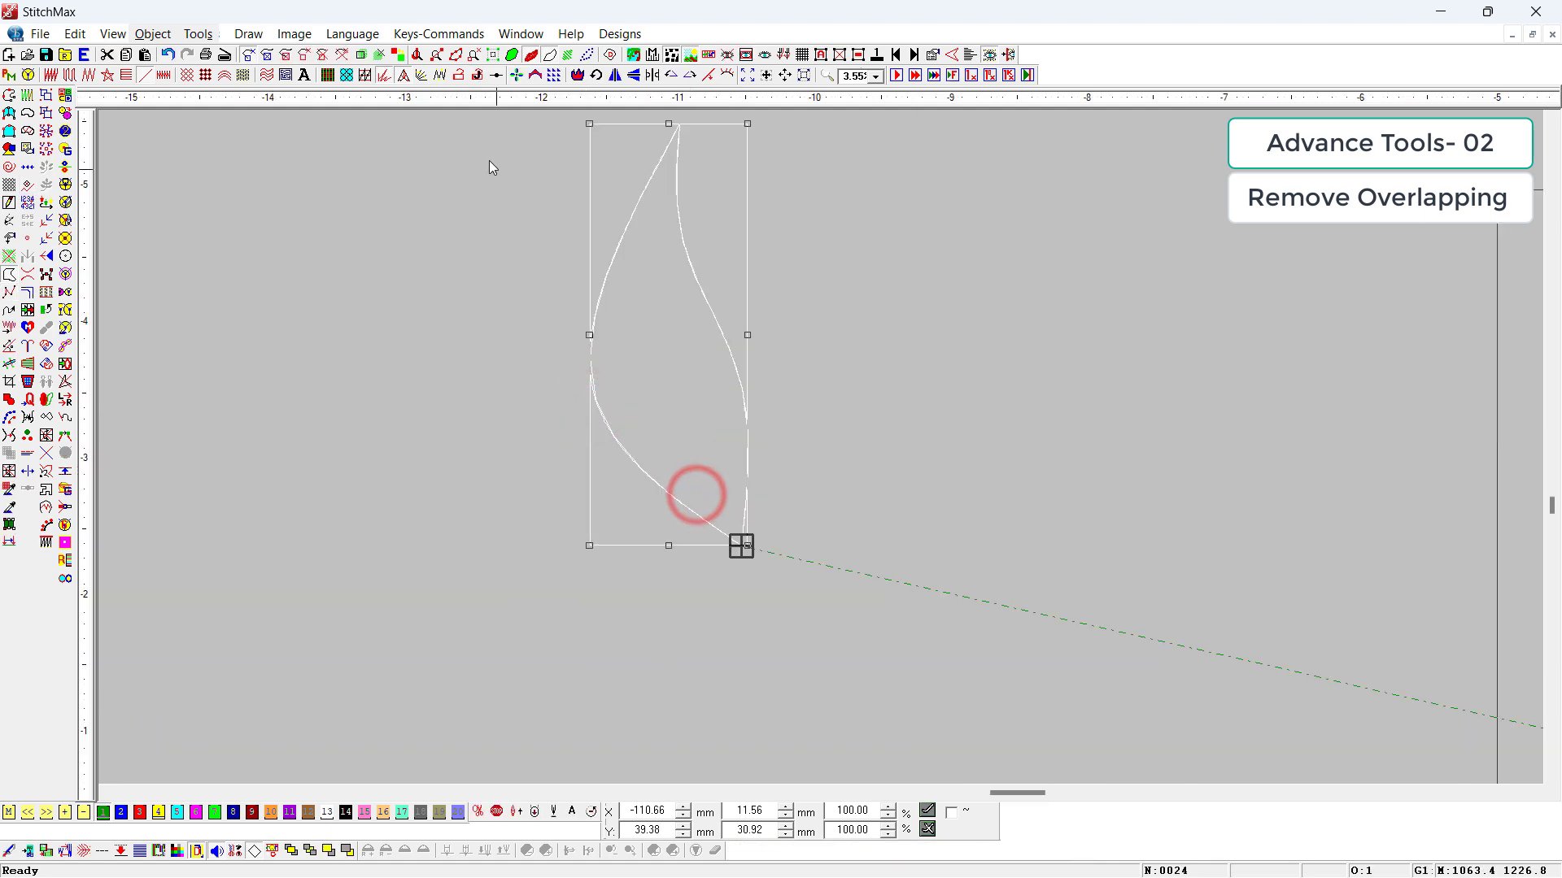
pyautogui.click(514, 75)
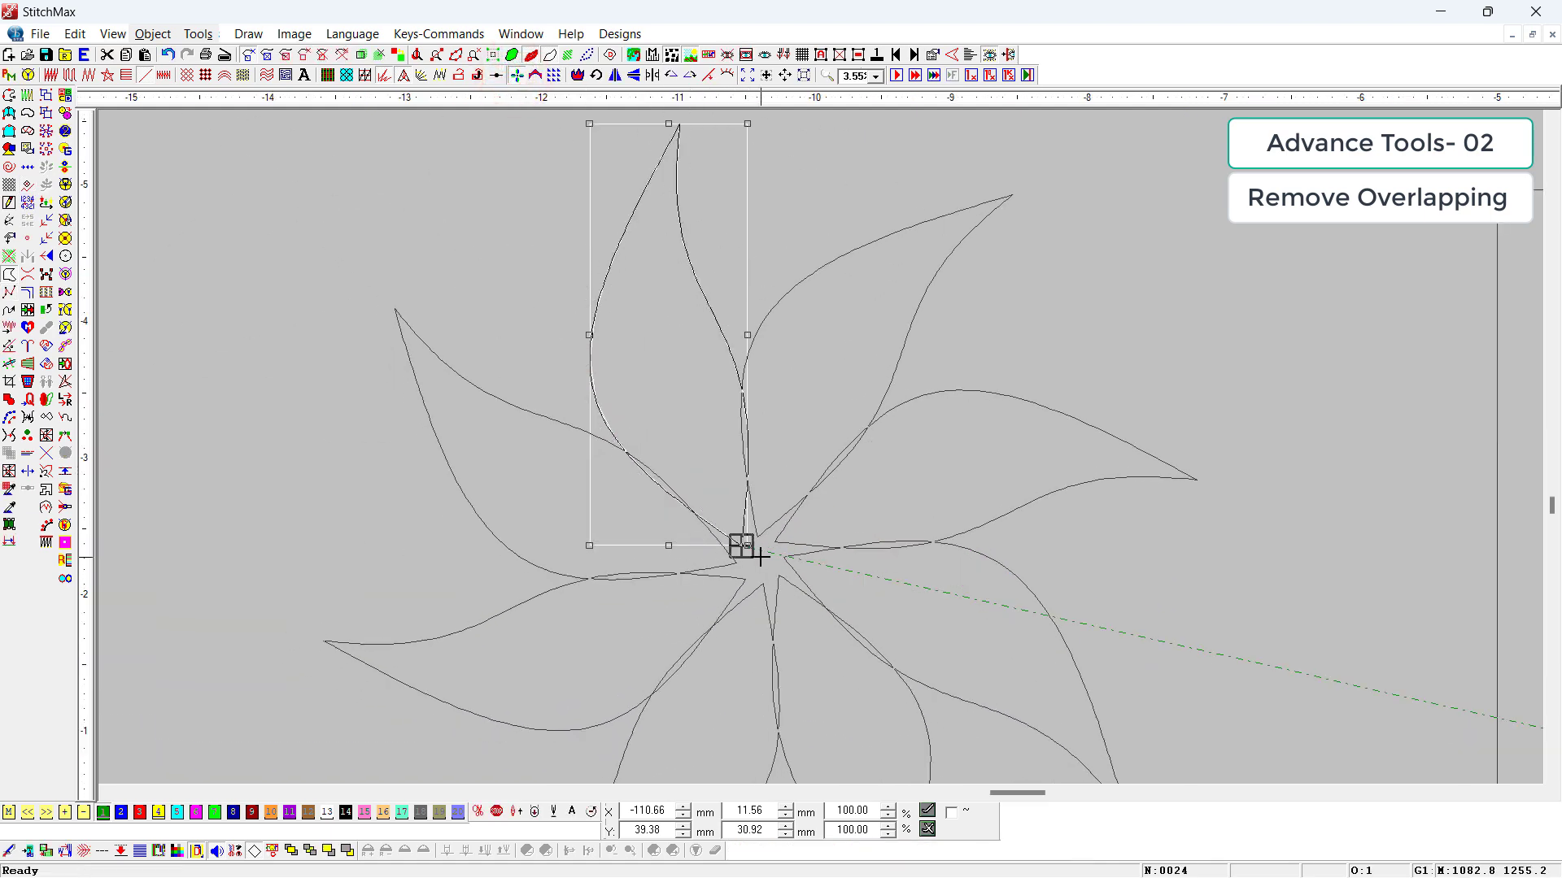
pyautogui.press('z')
pyautogui.moveTo(781, 493); pyautogui.dragTo(667, 603)
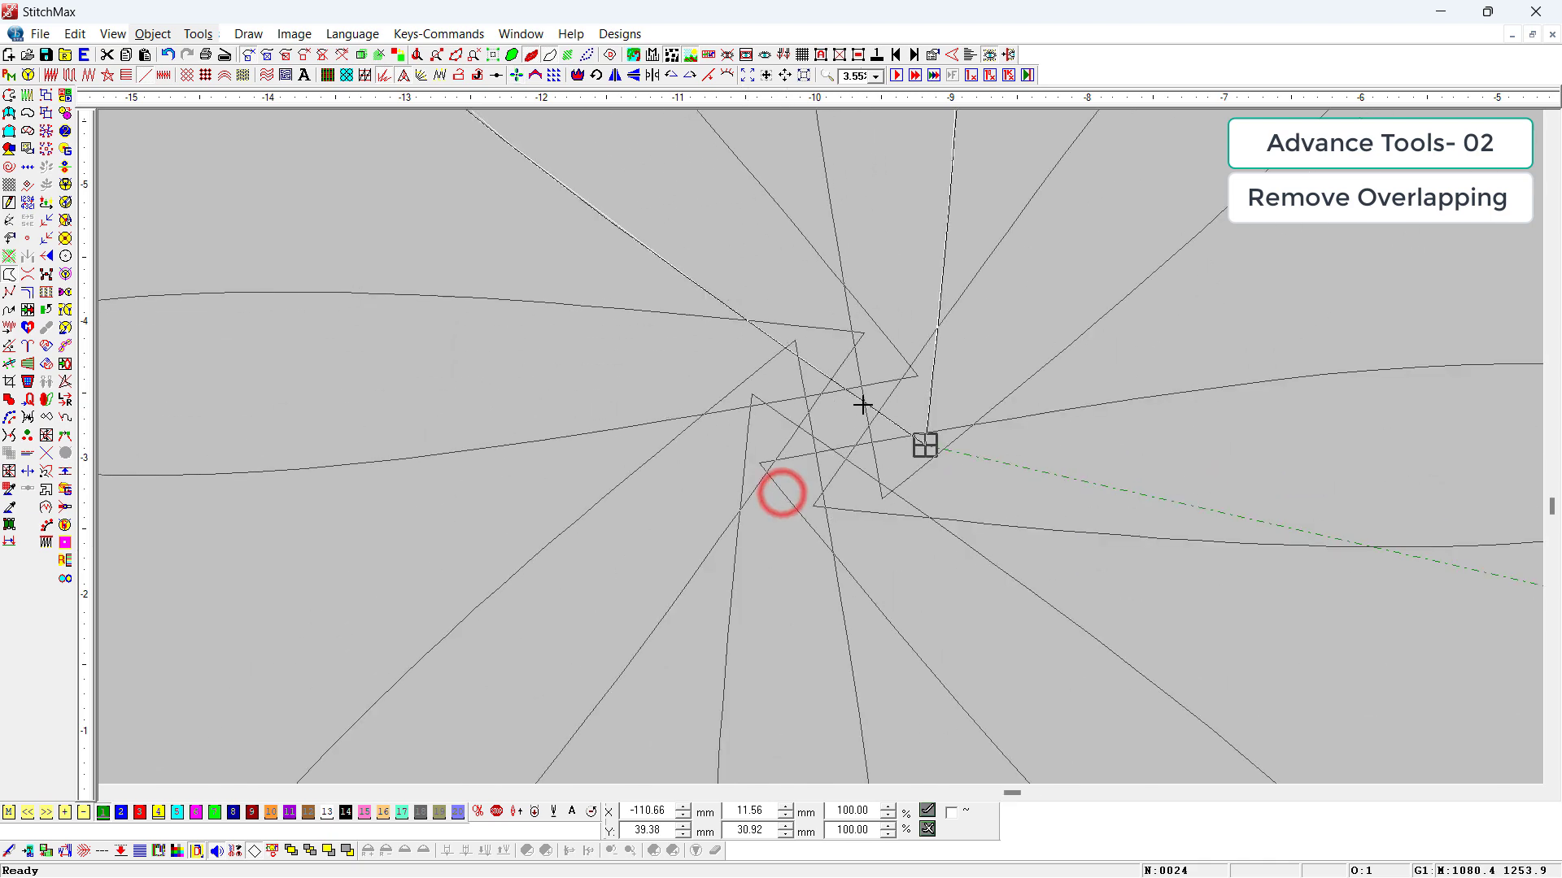
pyautogui.click(924, 444)
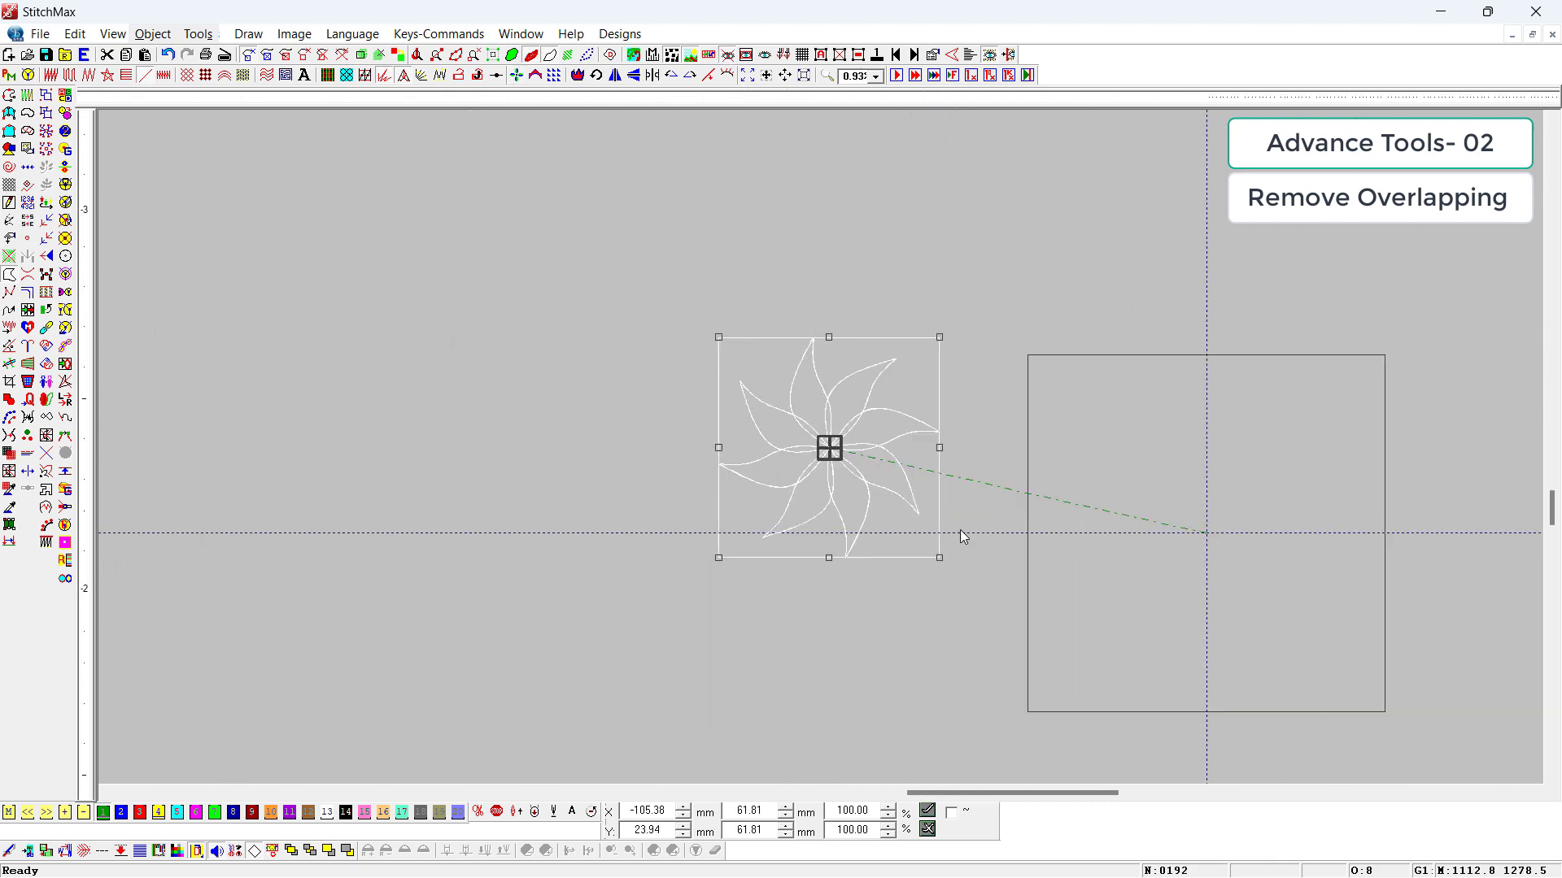
# Step: Select all eight petals and remove their overlapping parts
pyautogui.click(1073, 475)
pyautogui.press('z')
pyautogui.moveTo(846, 383); pyautogui.dragTo(785, 581)
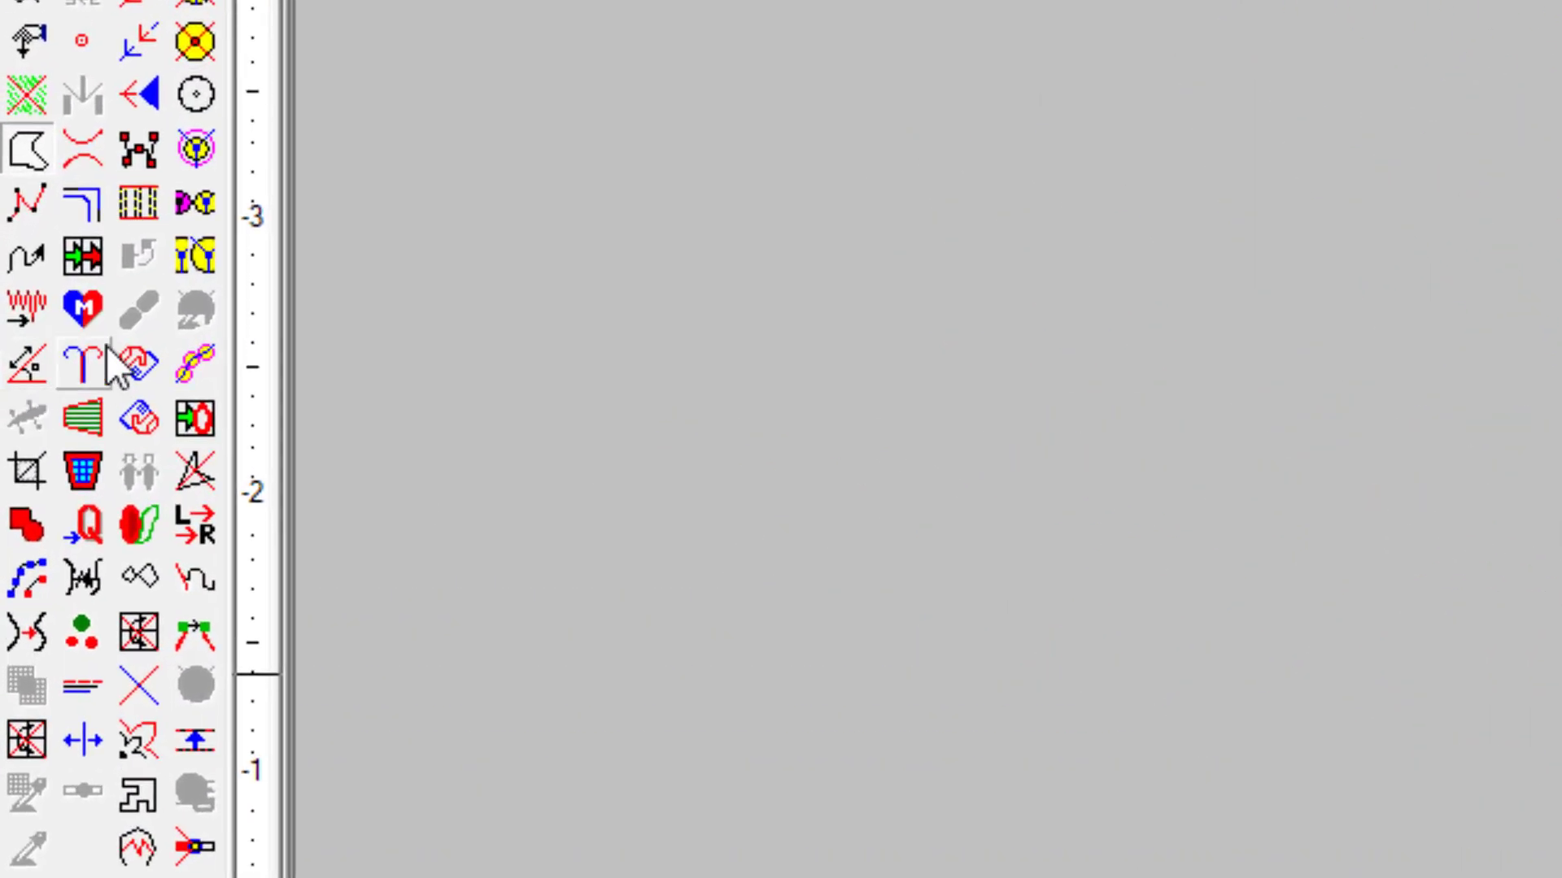
pyautogui.scroll(-2, 1546, 654)
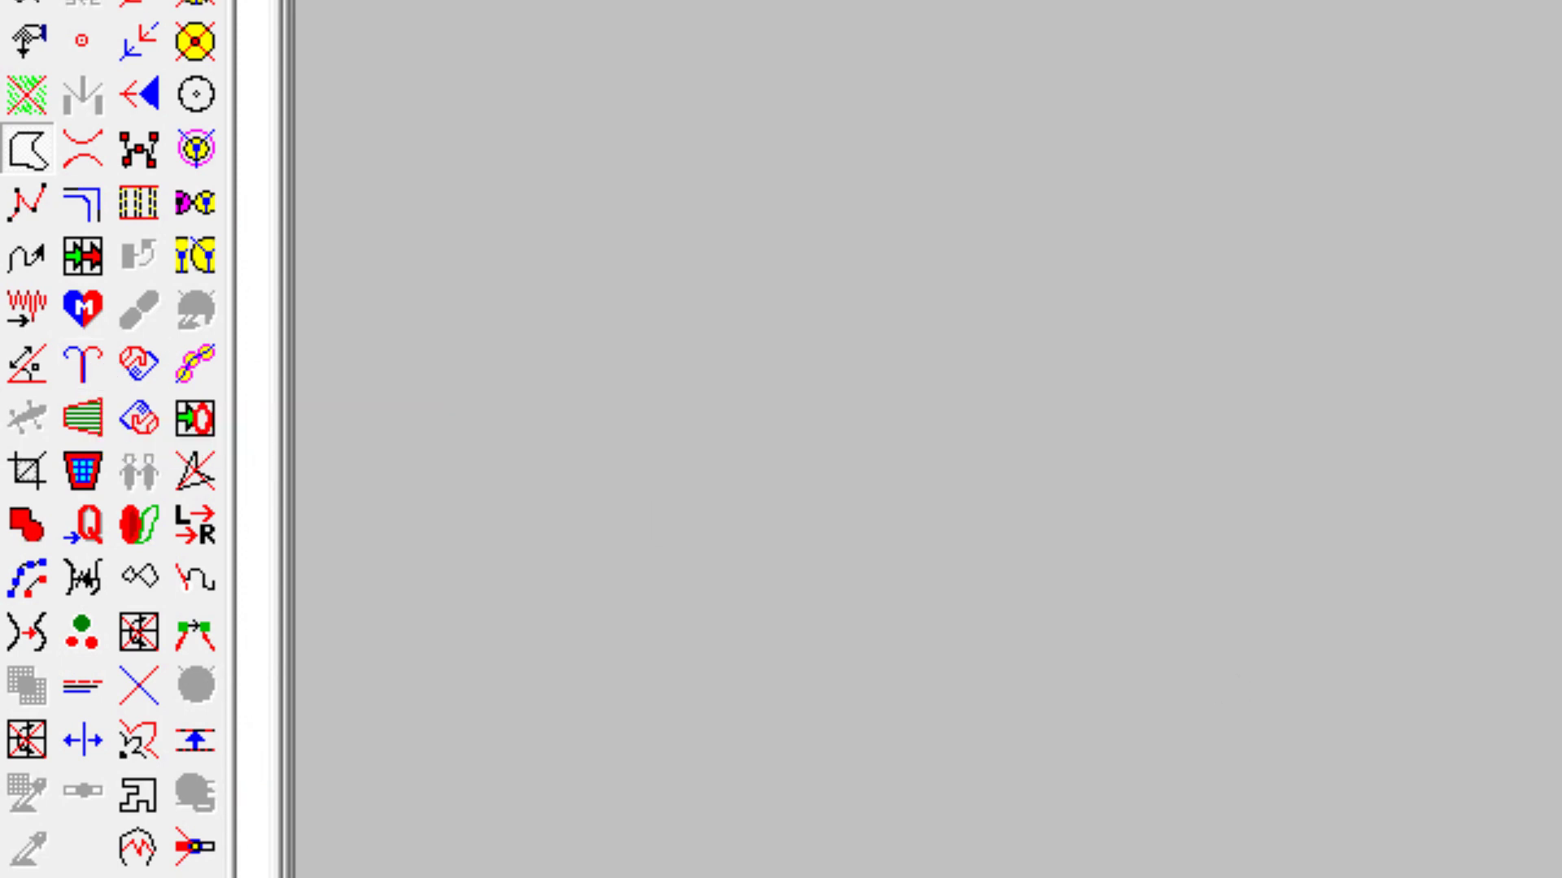
pyautogui.hotkey('ctrl', 'a')
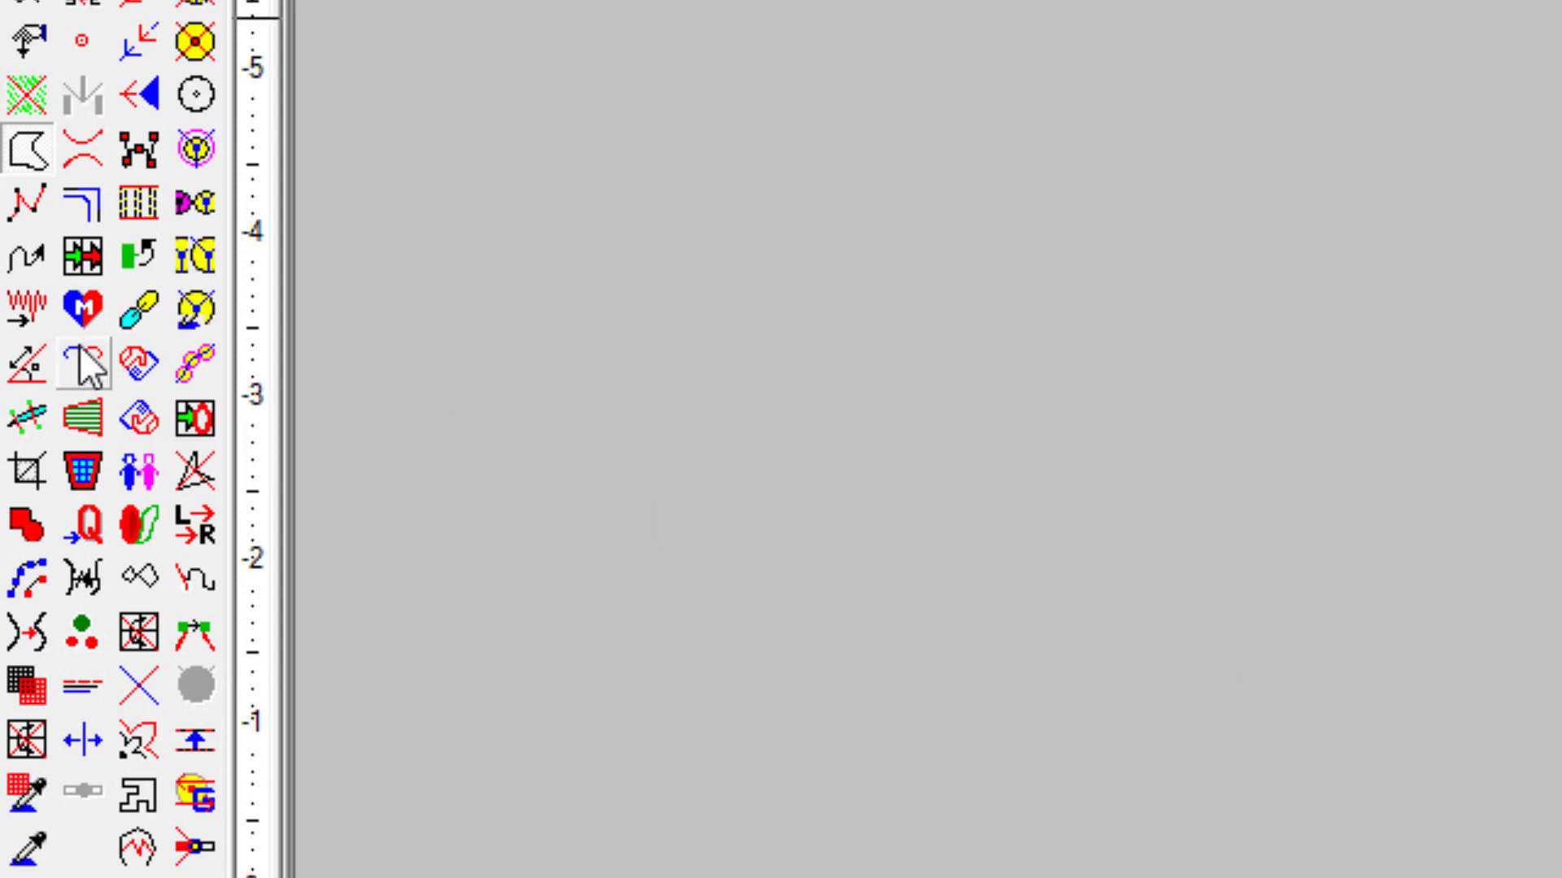
pyautogui.click(85, 356)
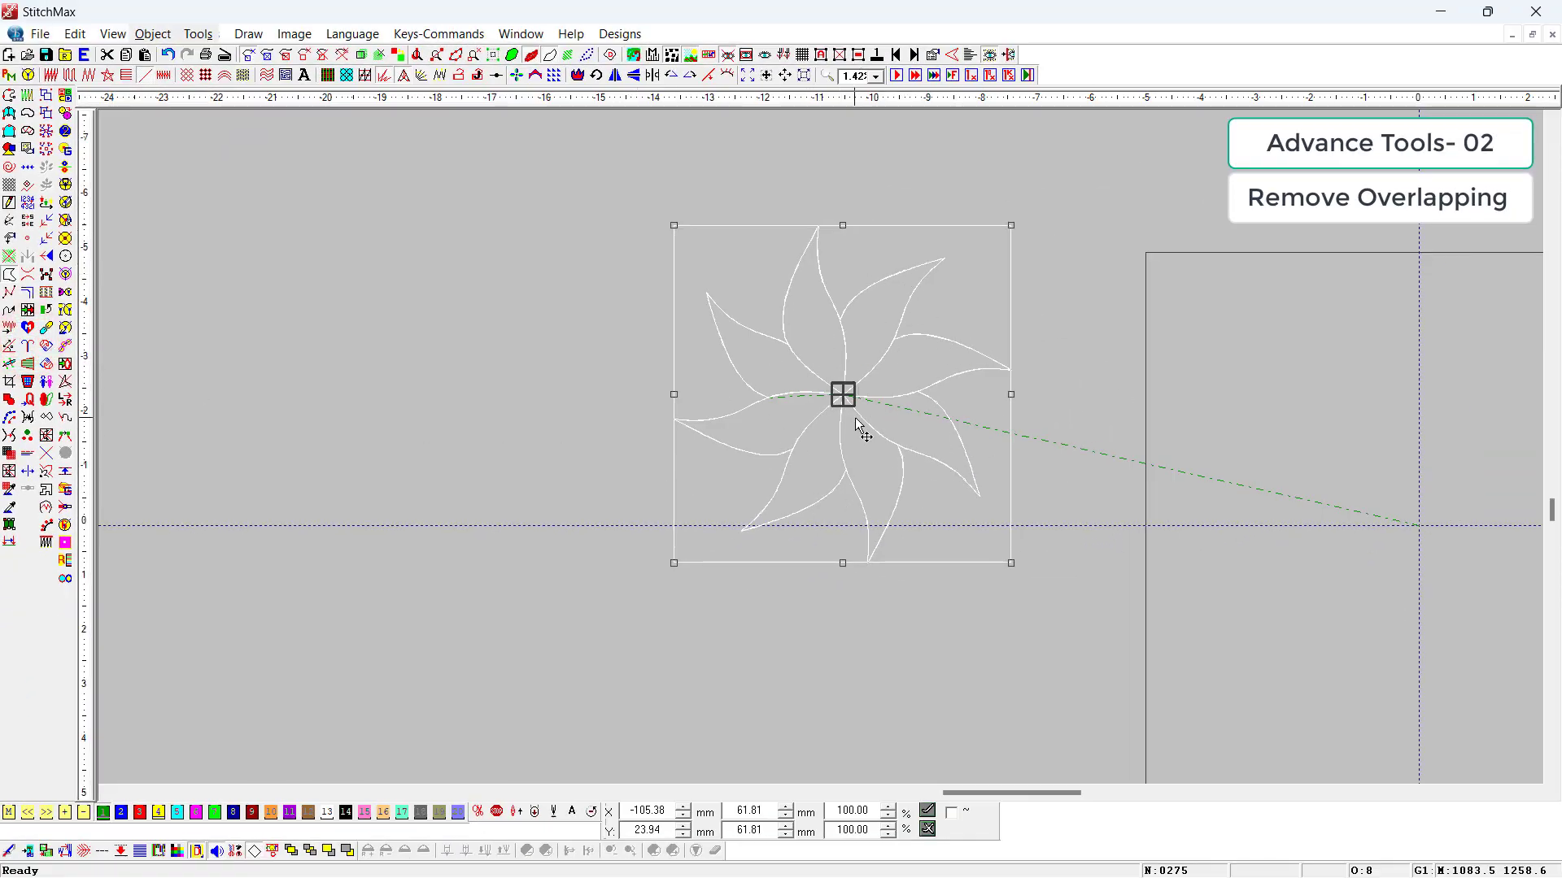
# Step: Copy the flower's uppermost petal about 66 mm to the left of the original
pyautogui.click(1262, 421)
pyautogui.moveTo(809, 313); pyautogui.dragTo(446, 319)
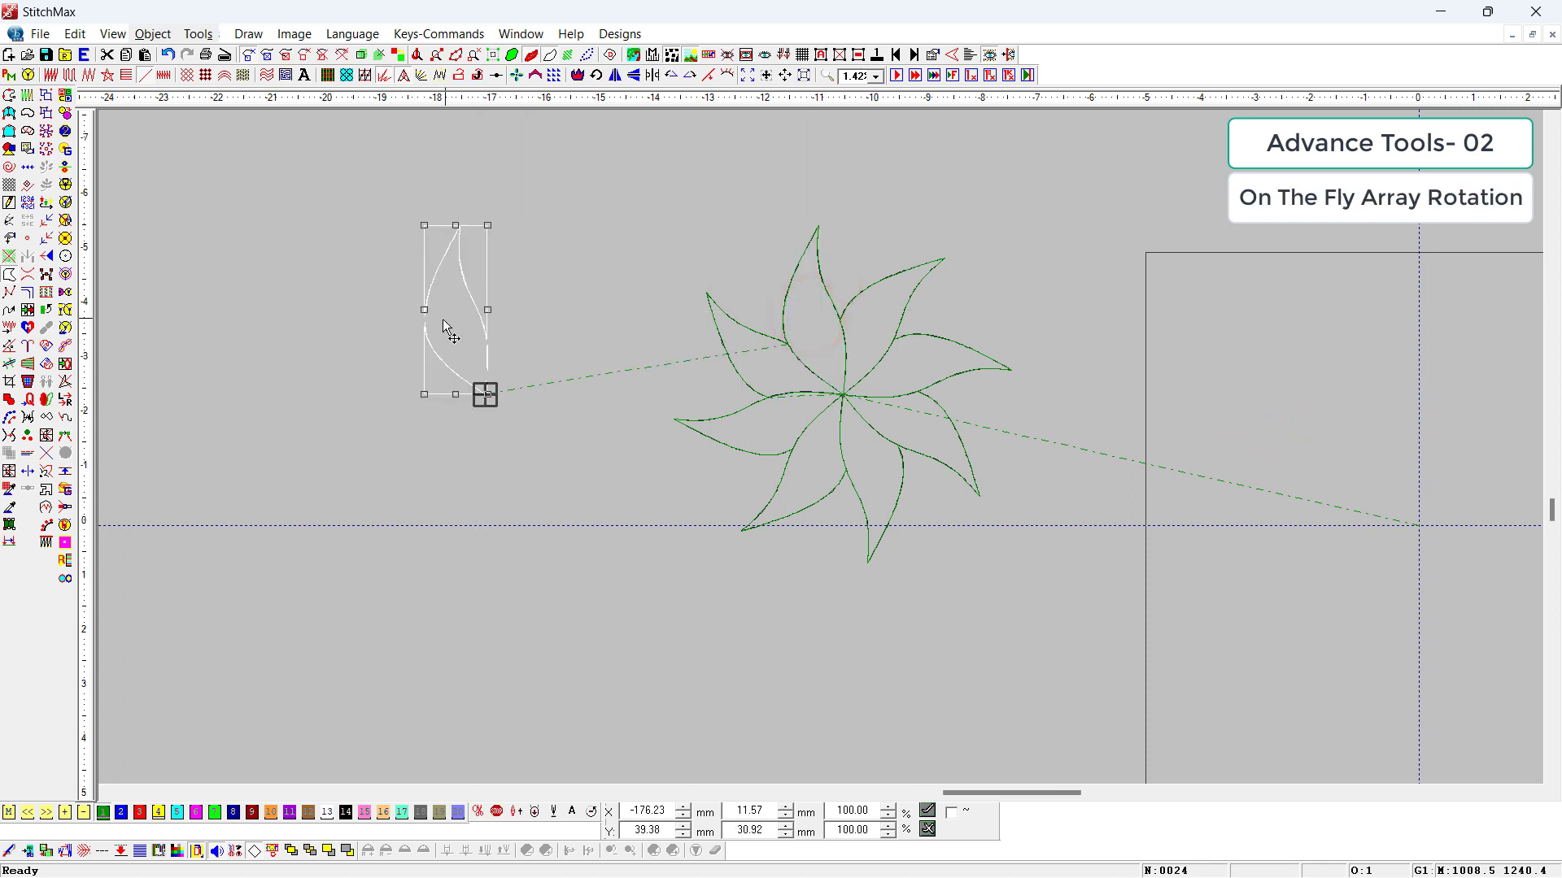
pyautogui.press('z')
pyautogui.moveTo(993, 212); pyautogui.dragTo(486, 629)
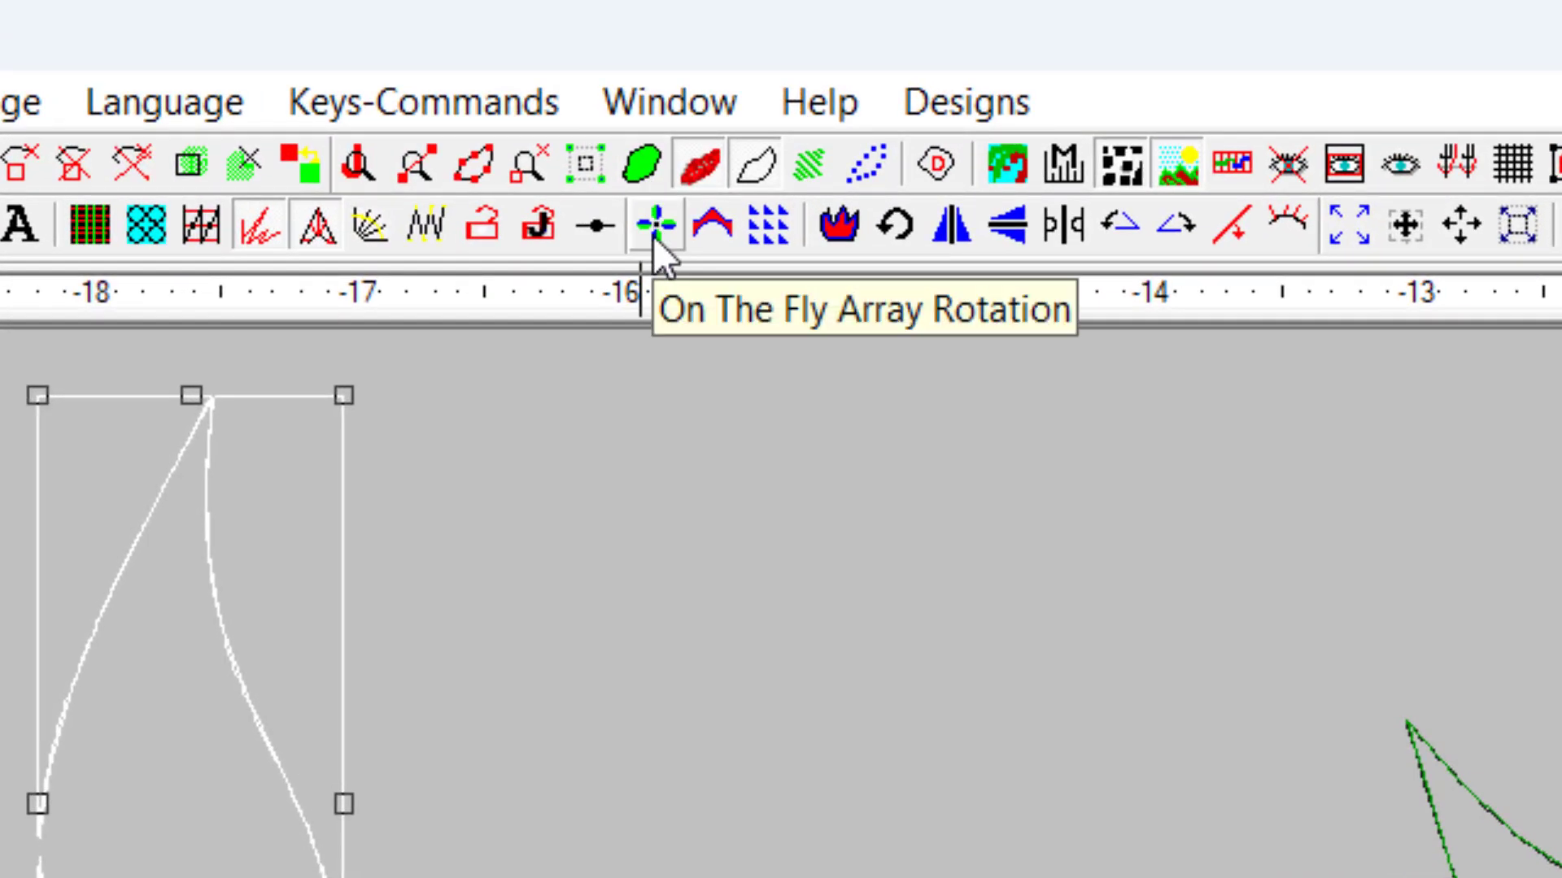
# Step: Edit the Number value in the On The Fly Array Rotation properties and accept the settings
pyautogui.click(656, 225)
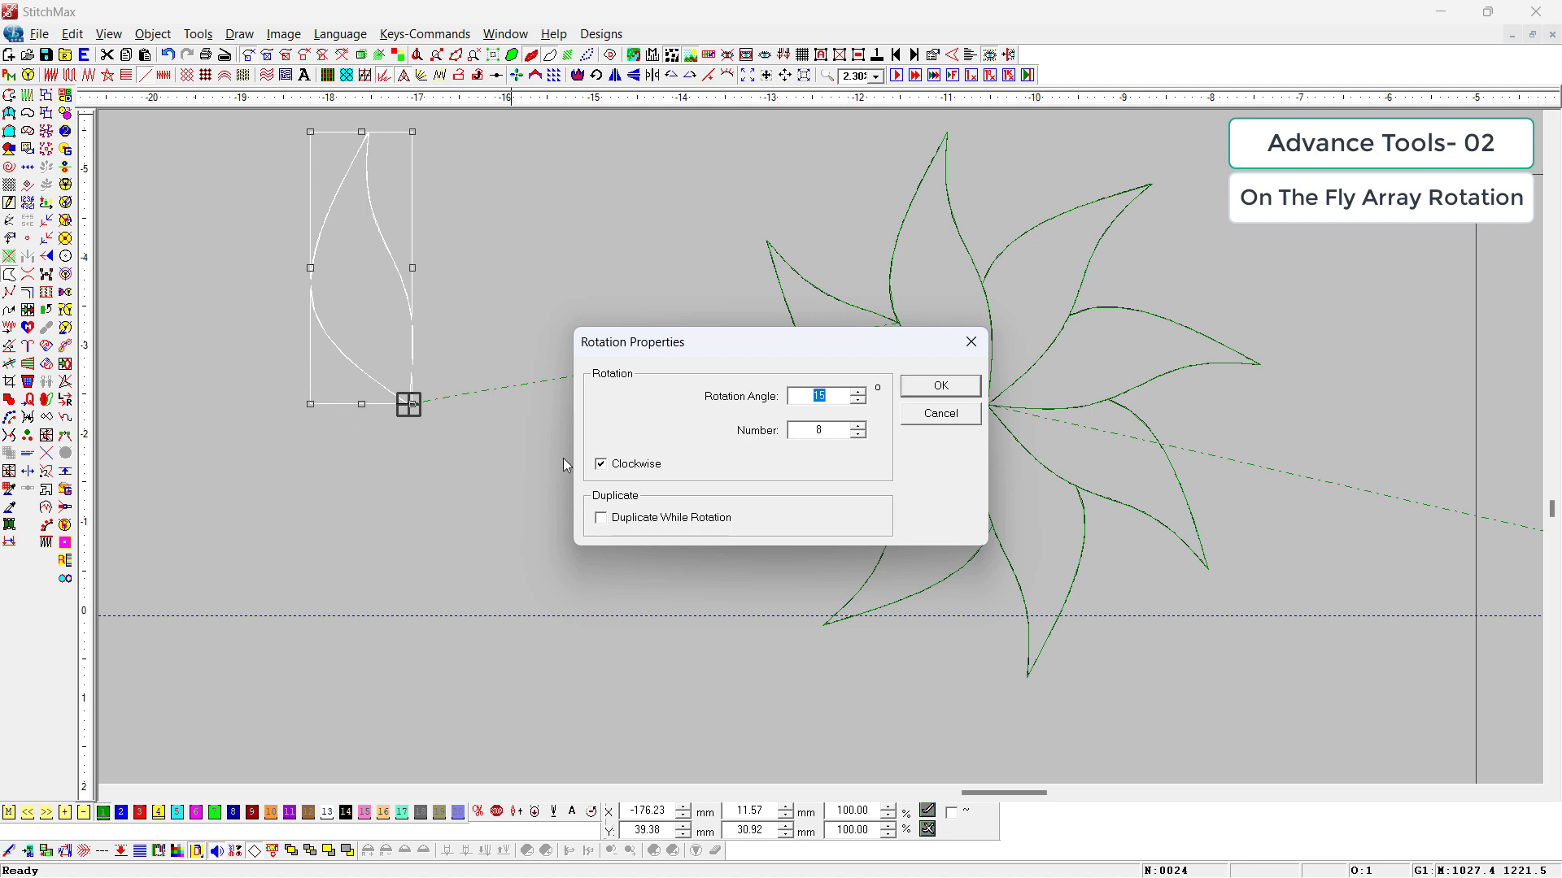
pyautogui.doubleClick(823, 431)
pyautogui.click(943, 388)
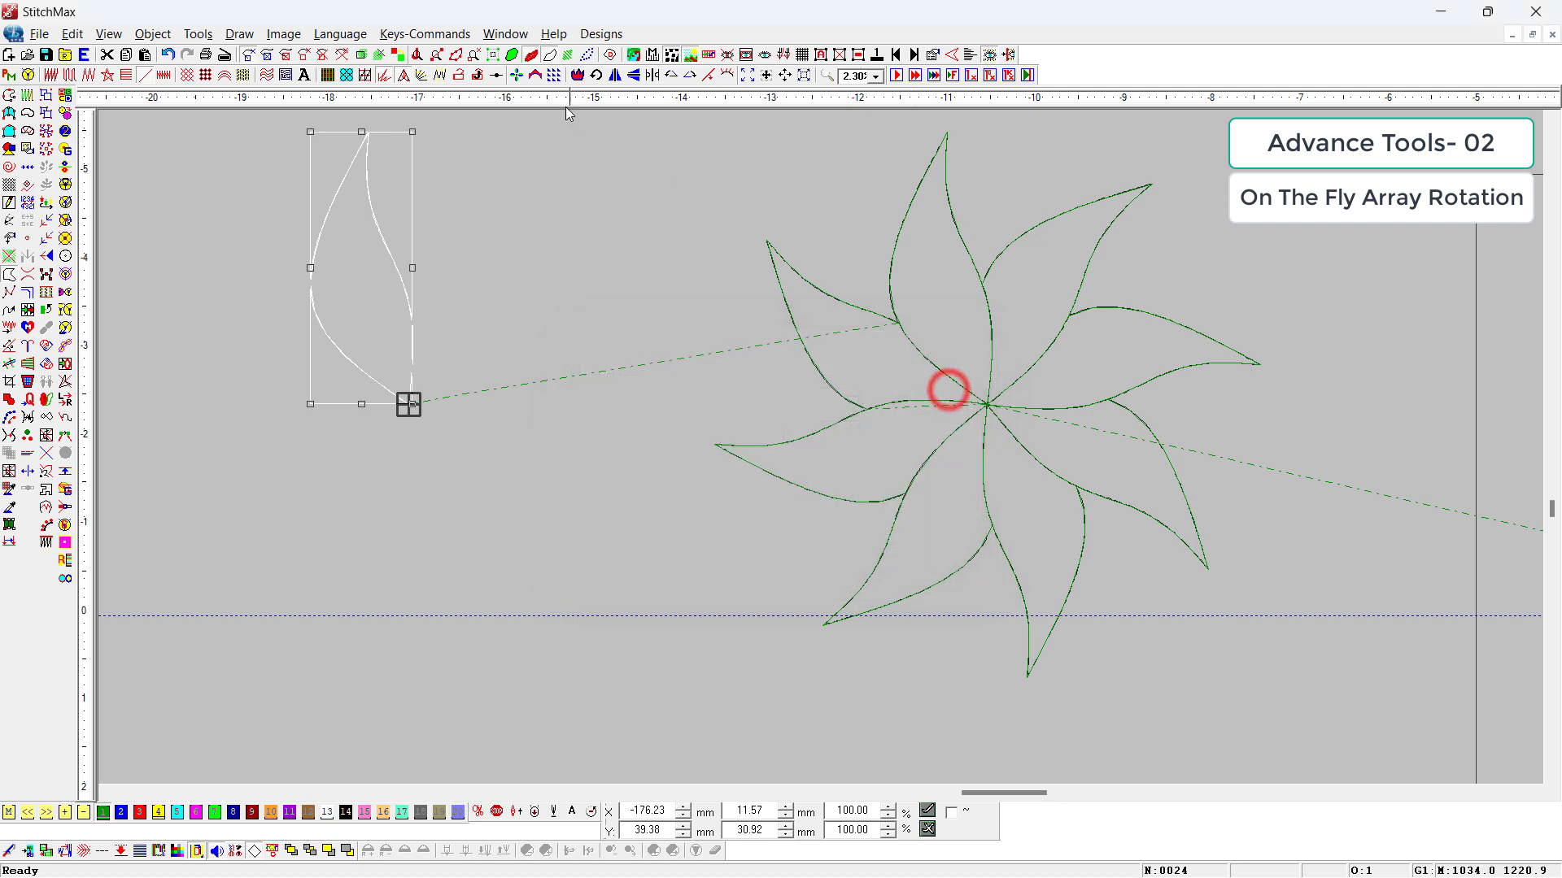
# Step: Repeat the copied petal around its base point as a six-petal flower with On The Fly Array Rotation
pyautogui.click(514, 75)
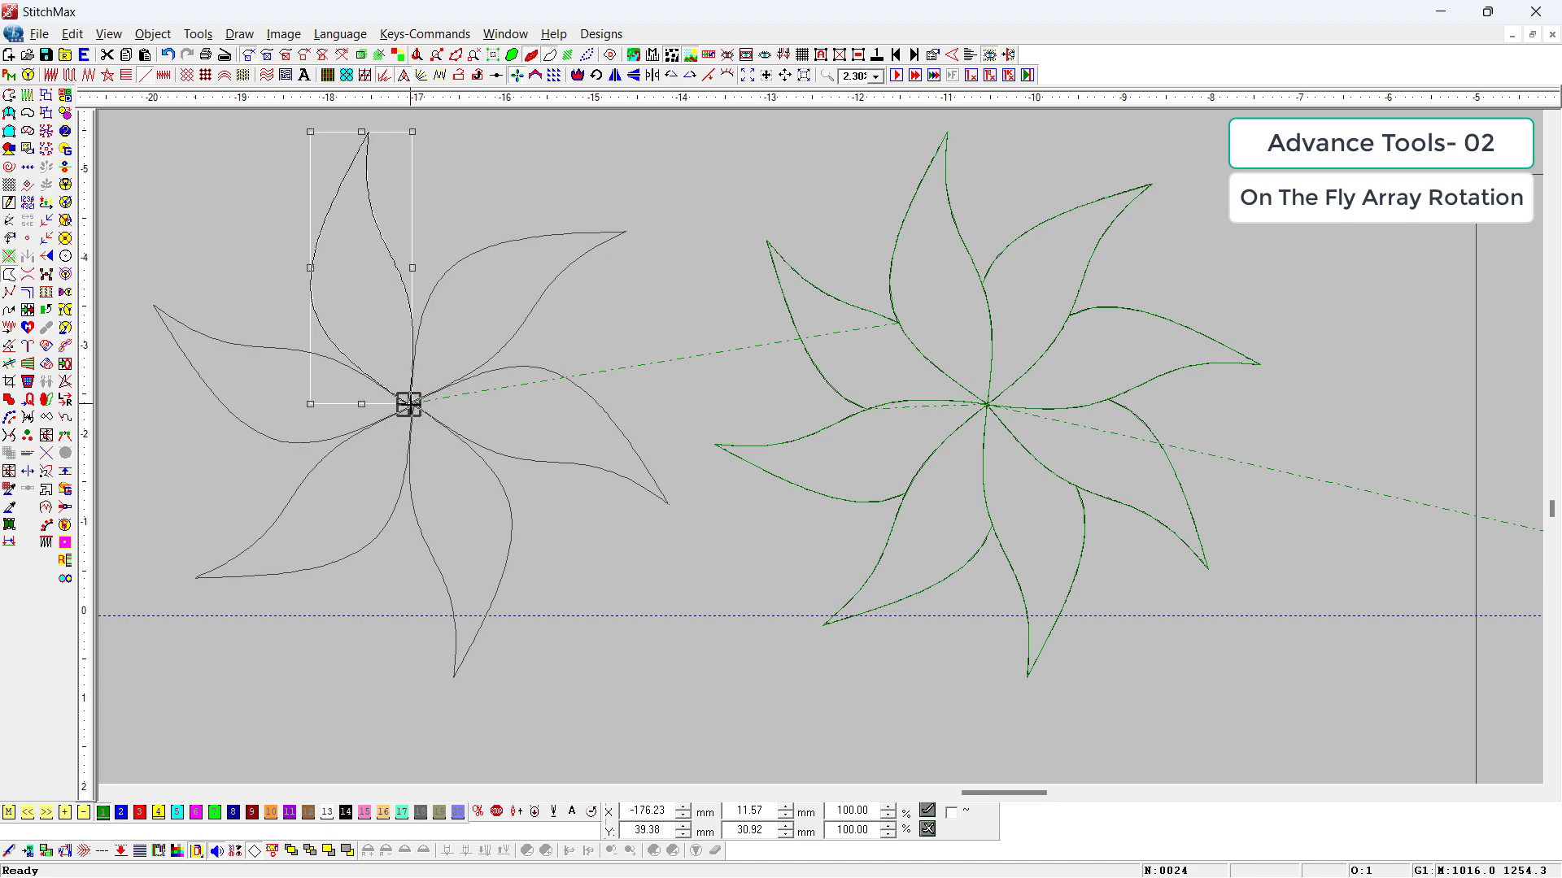
pyautogui.click(412, 404)
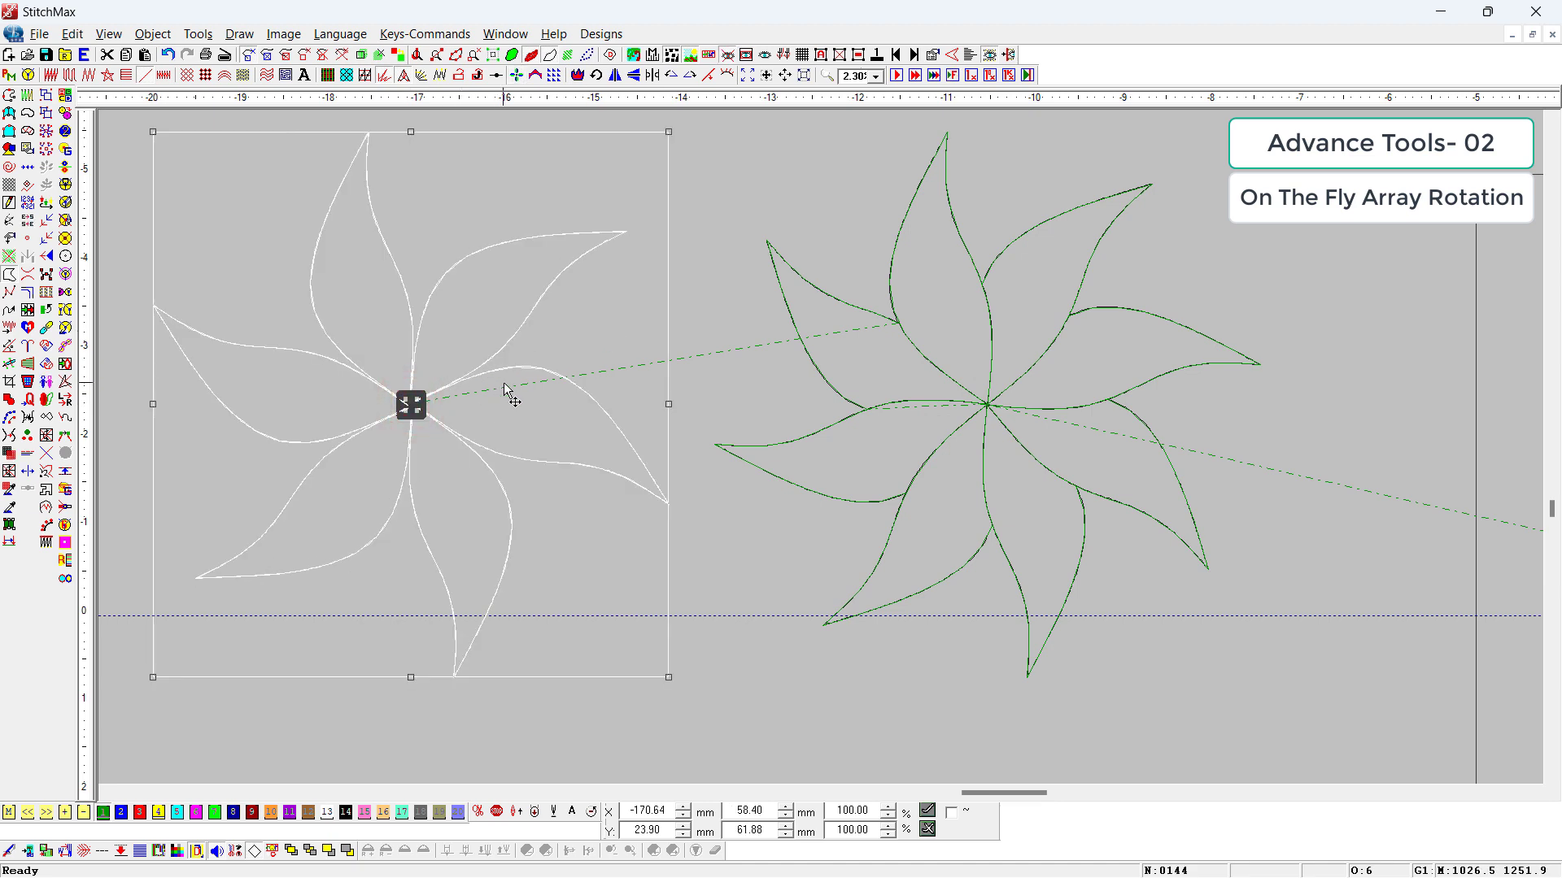
# Step: Copy the six-petal flower's uppermost petal about 71 mm to the left of that flower
pyautogui.scroll(-3, 508, 388)
pyautogui.click(398, 642)
pyautogui.click(623, 344)
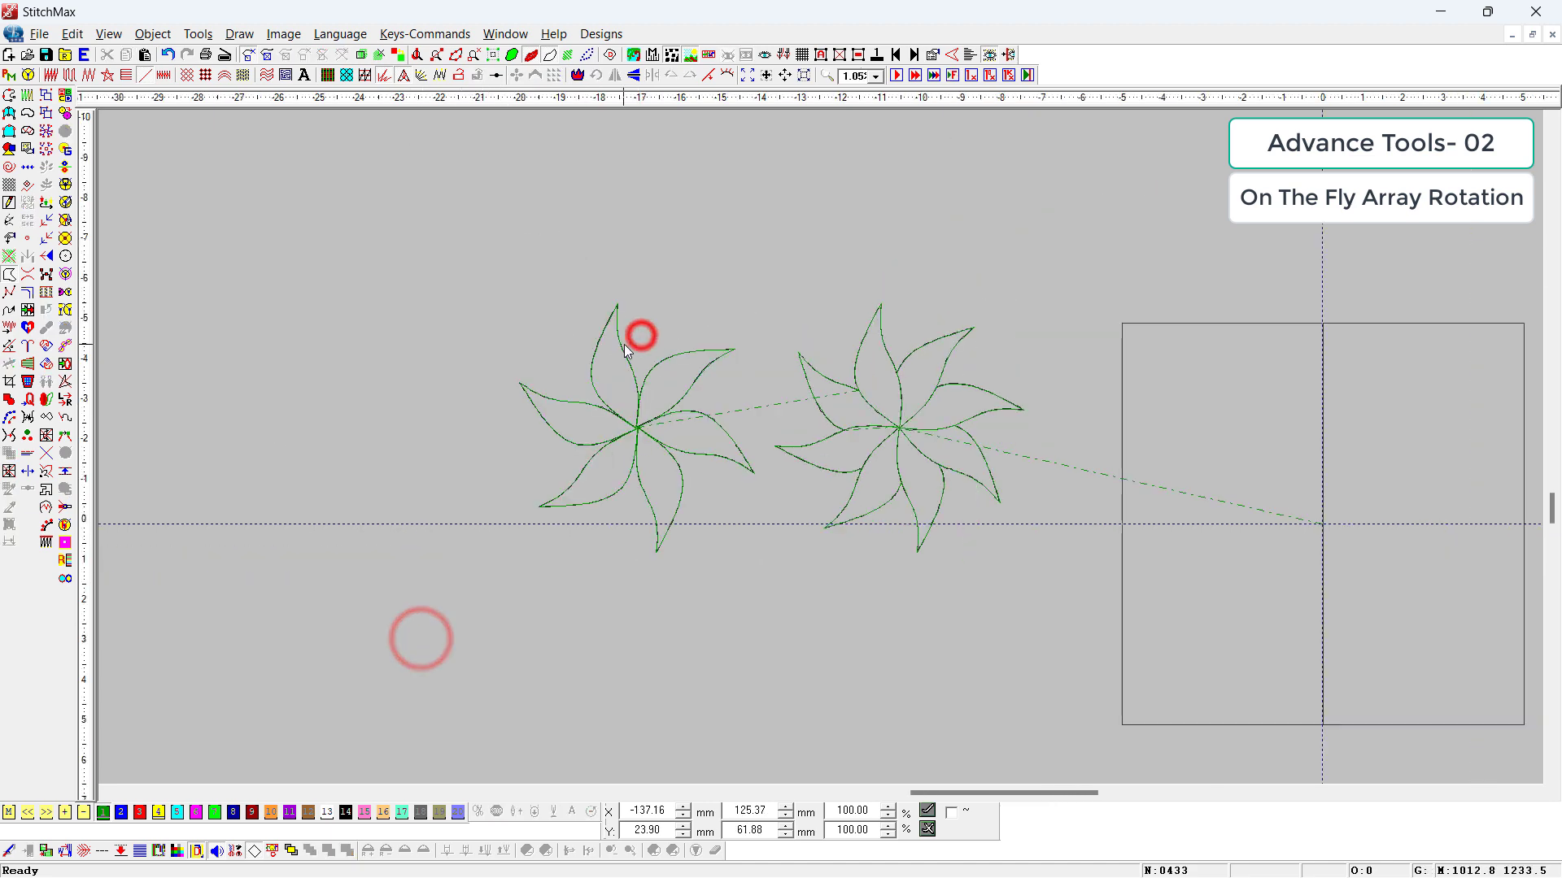
pyautogui.moveTo(623, 344); pyautogui.dragTo(323, 343)
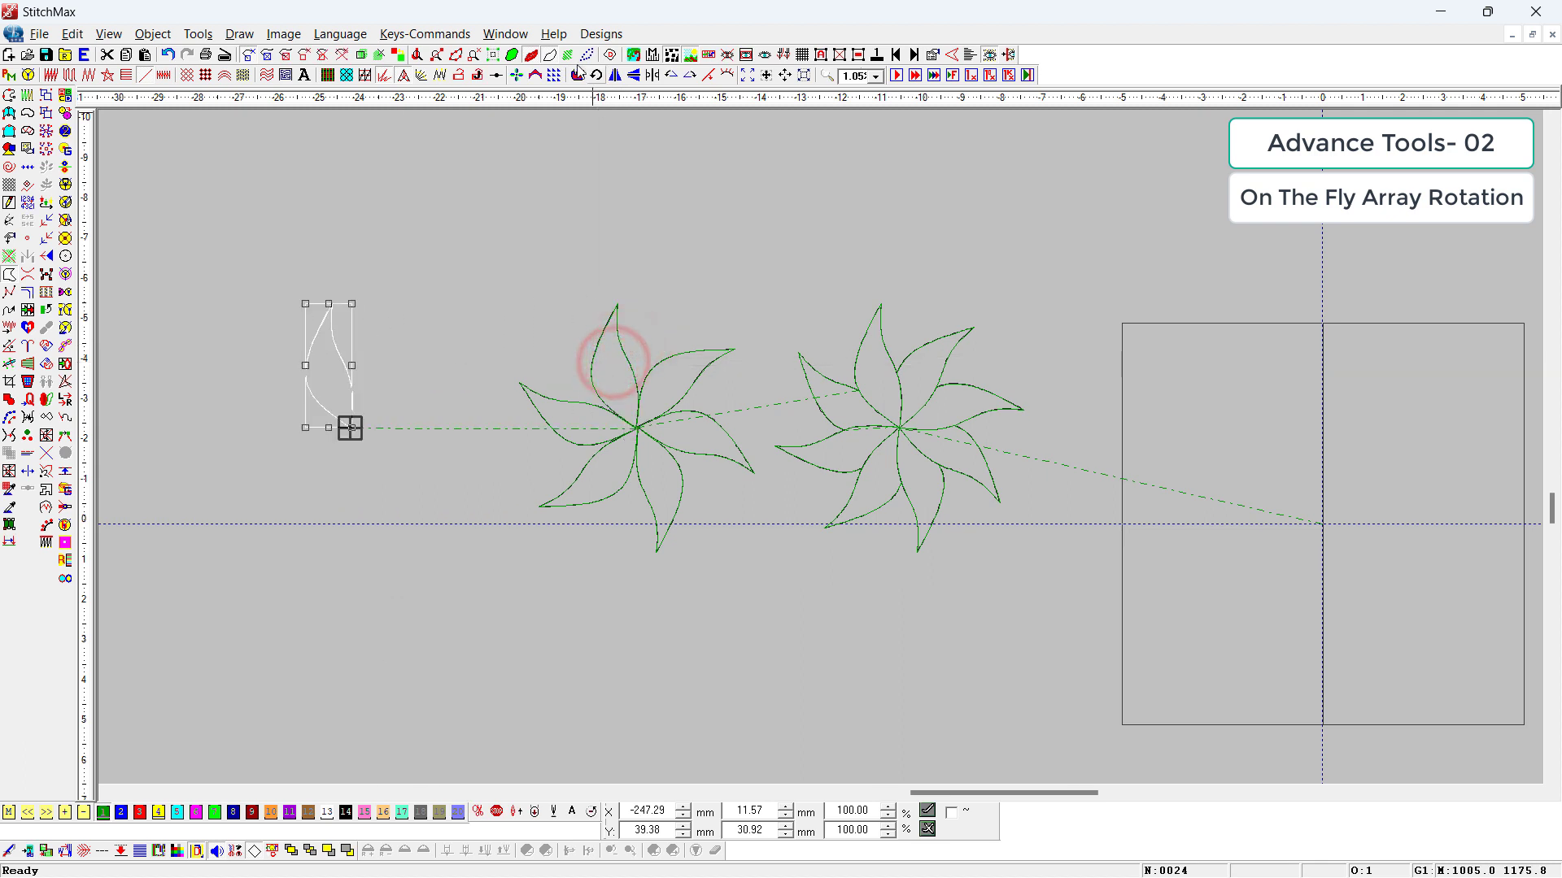
# Step: Apply On The Fly Array Rotation to the new petal copy, adjust the repeat count to five and center it on the petal's base point
pyautogui.click(517, 75)
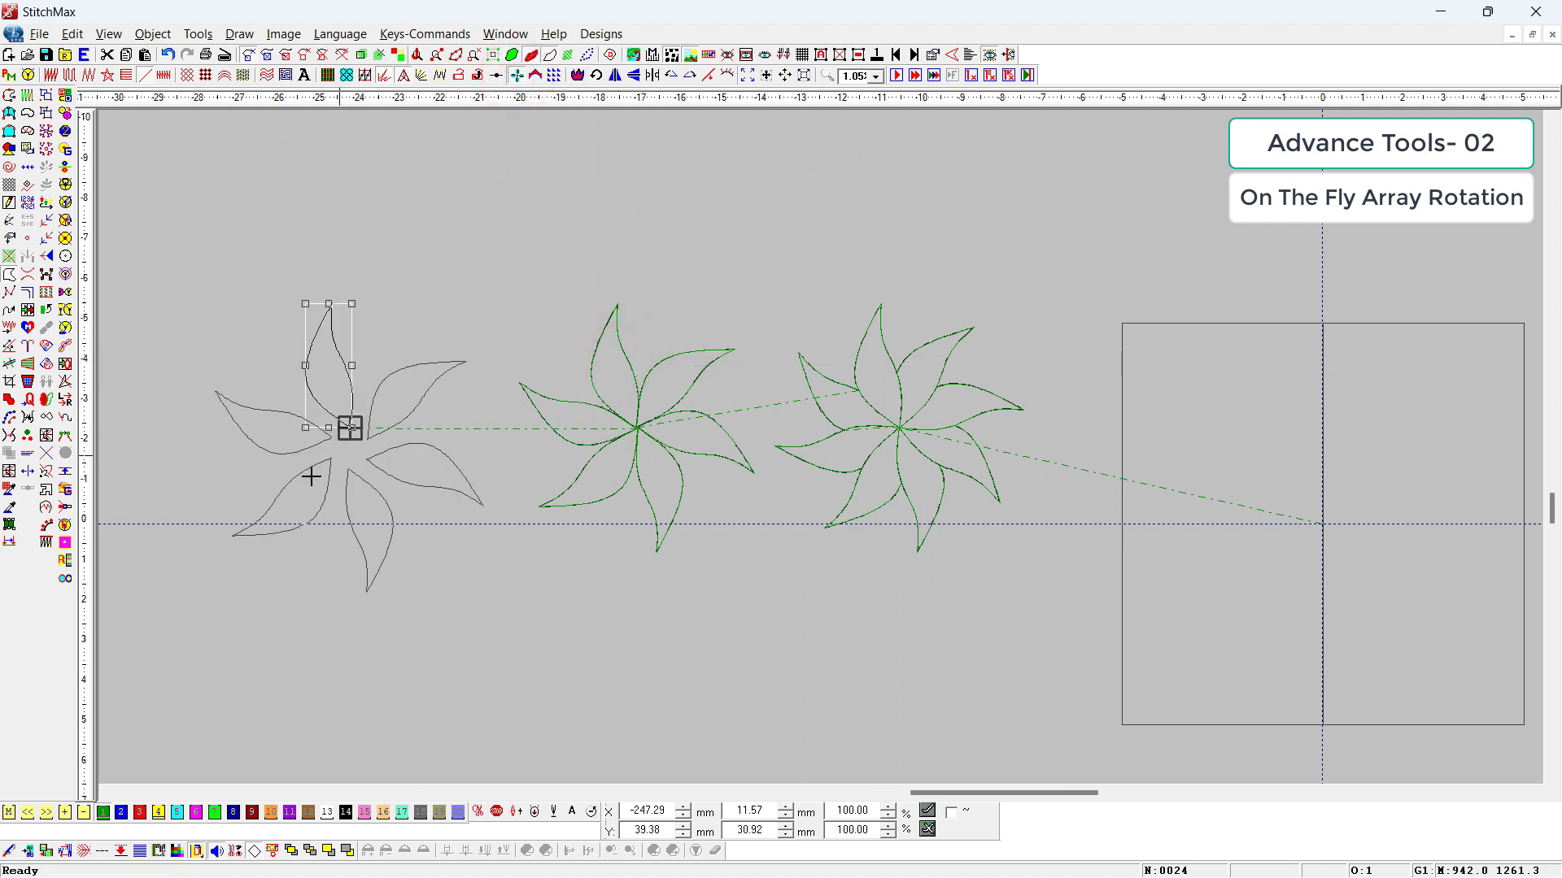
pyautogui.press('z')
pyautogui.moveTo(323, 386); pyautogui.dragTo(386, 471)
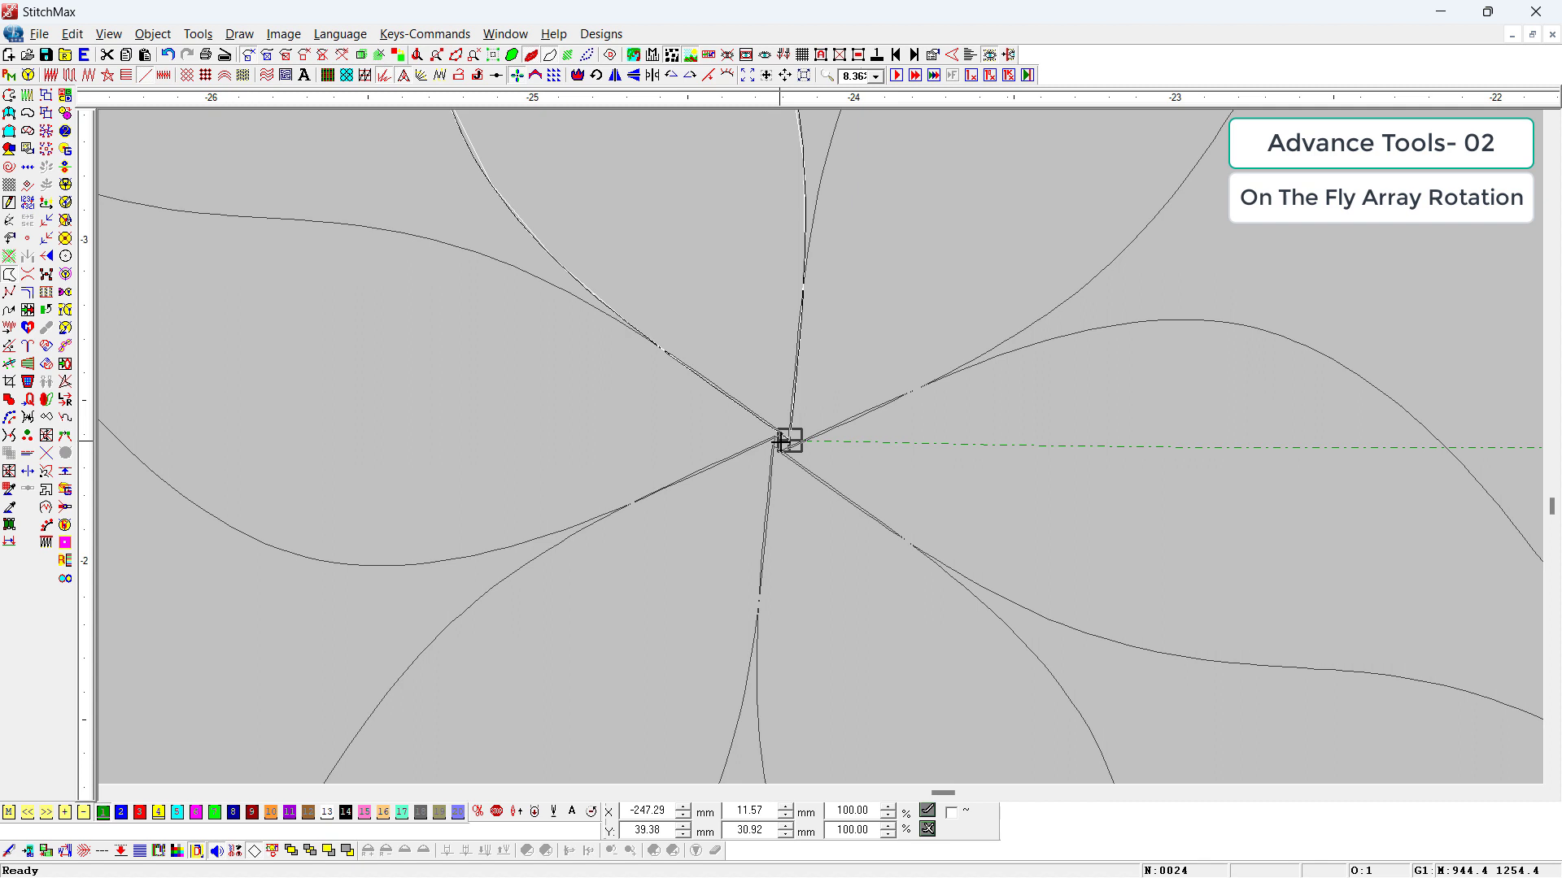
pyautogui.press('Up')
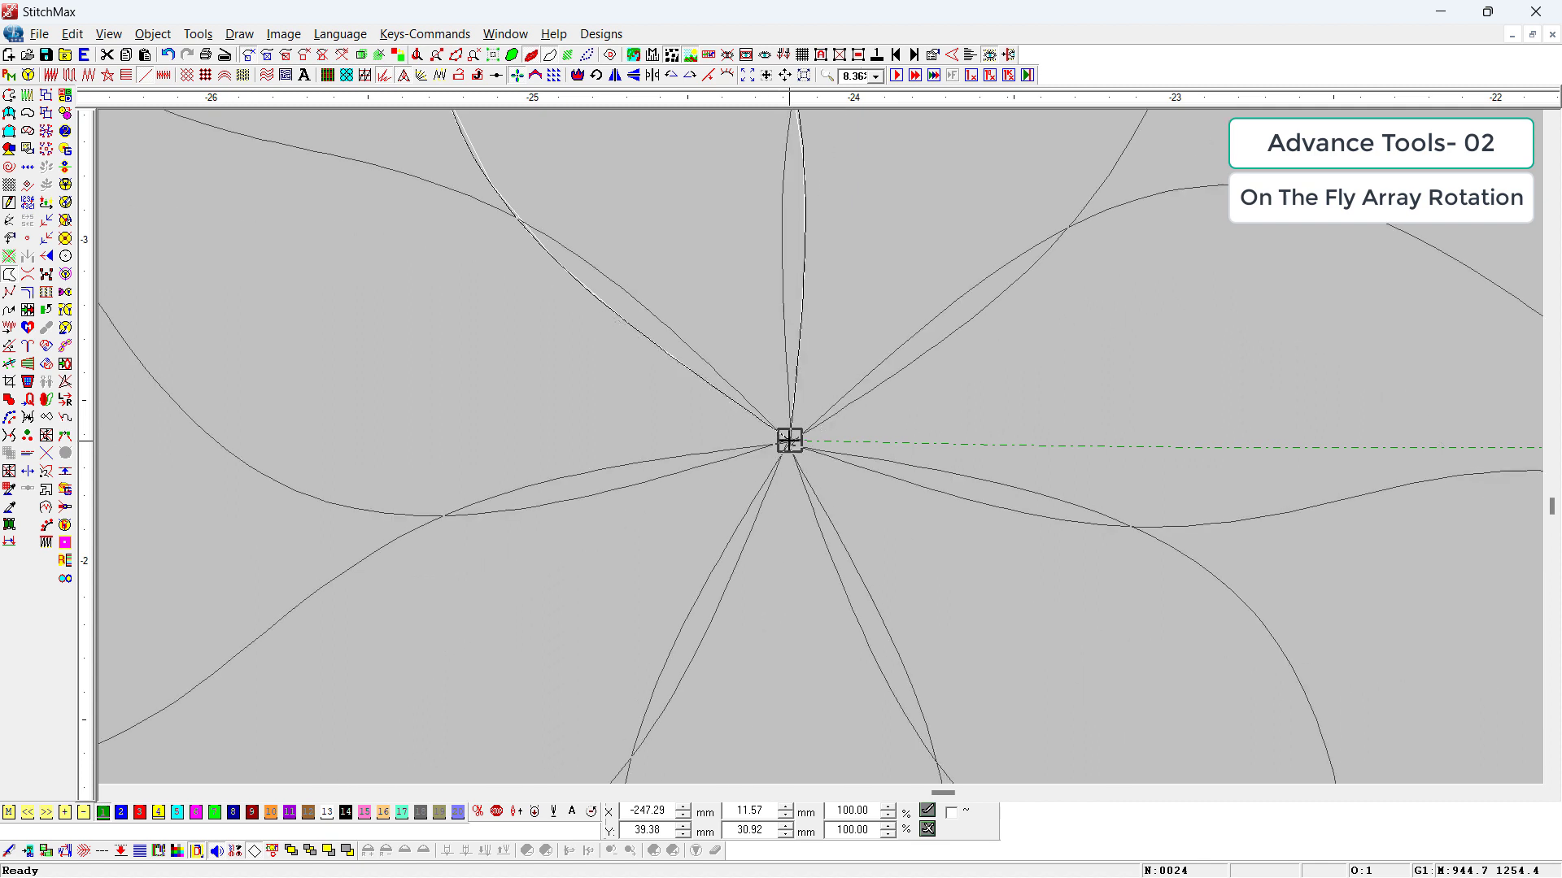
pyautogui.press('Down')
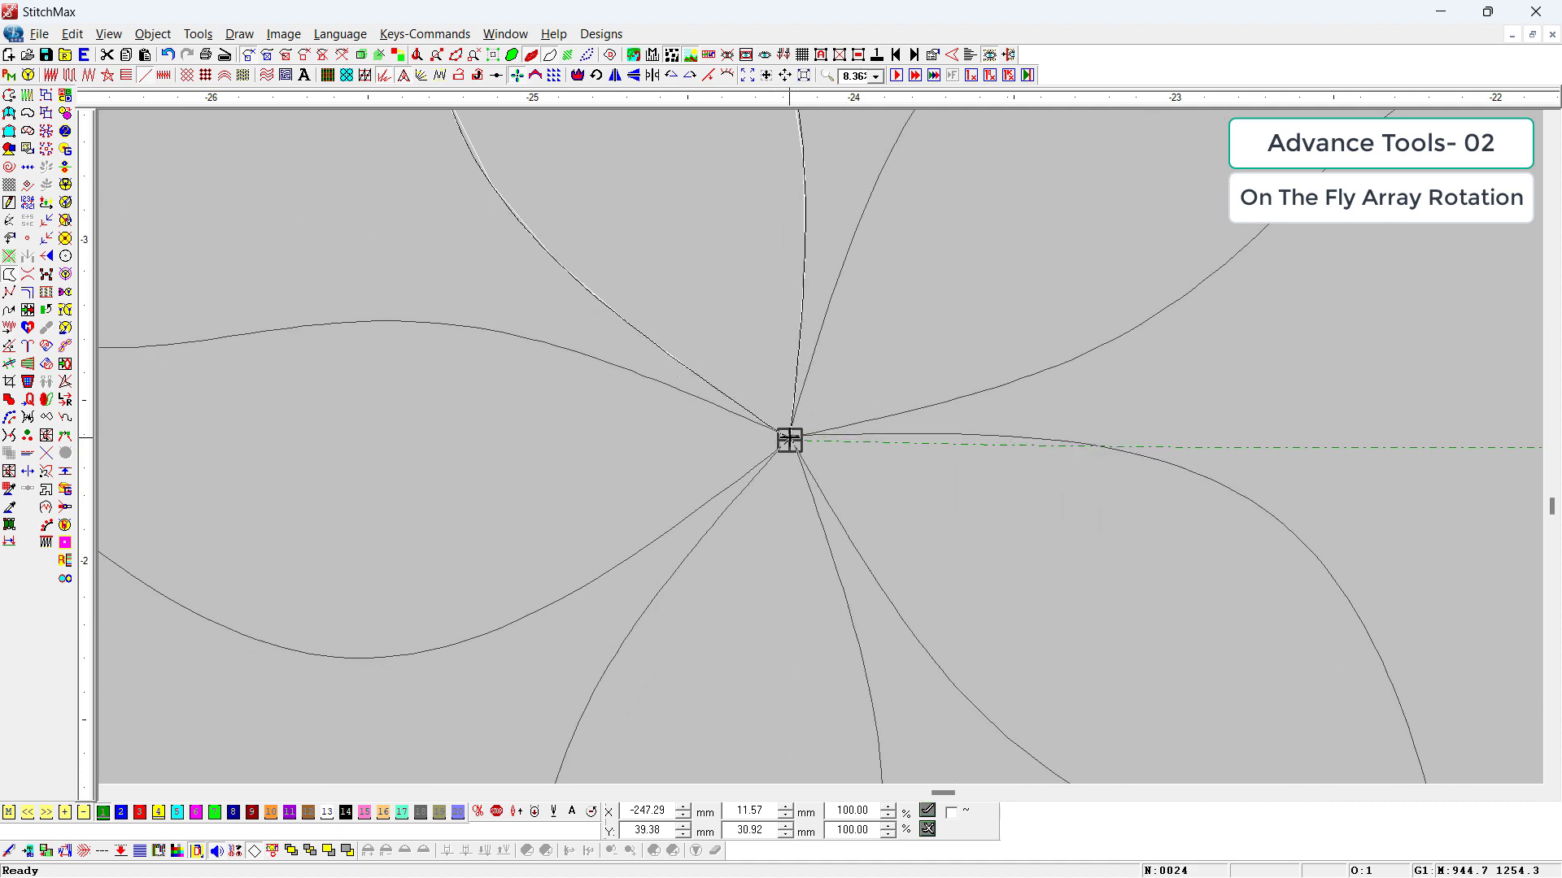
pyautogui.click(787, 440)
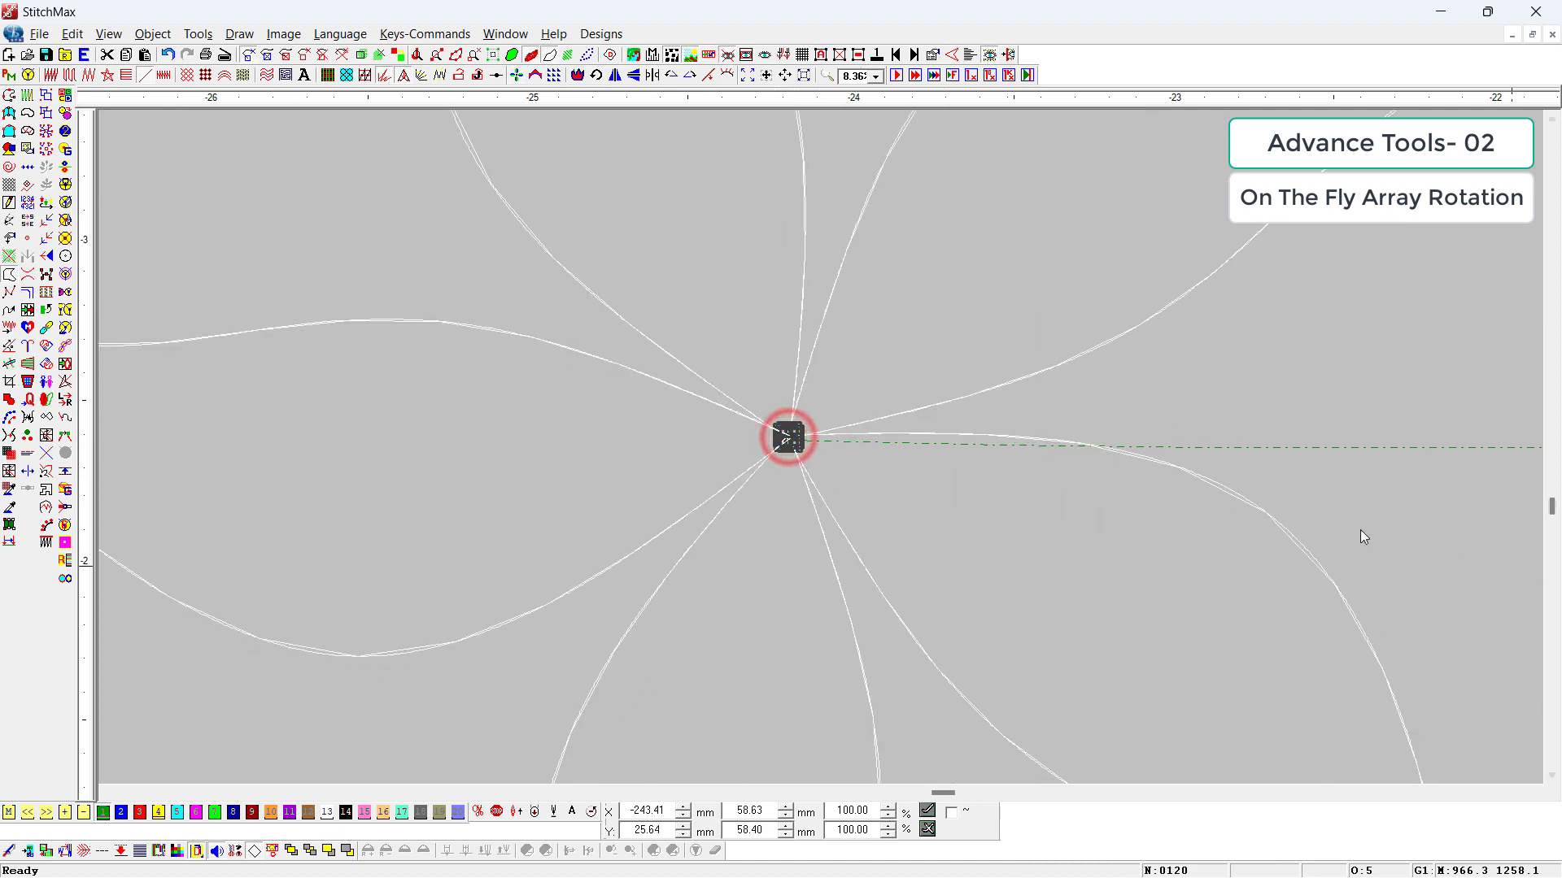
# Step: Select all three petal flowers and delete them
pyautogui.scroll(-2, 1007, 305)
pyautogui.scroll(-8, 1013, 309)
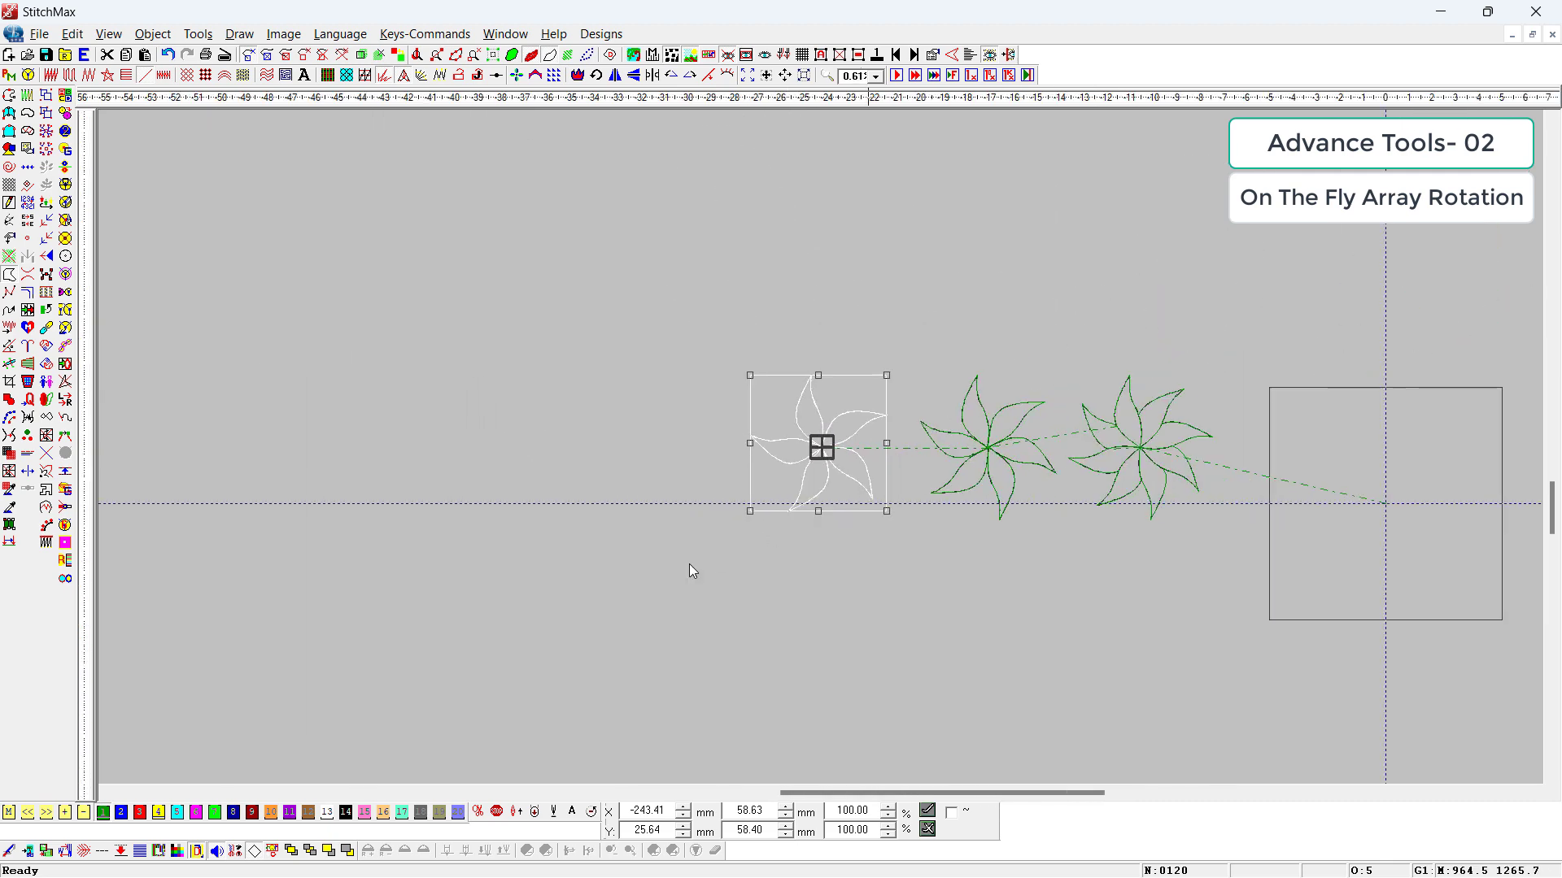
pyautogui.moveTo(631, 599); pyautogui.dragTo(1206, 290)
pyautogui.press('Delete')
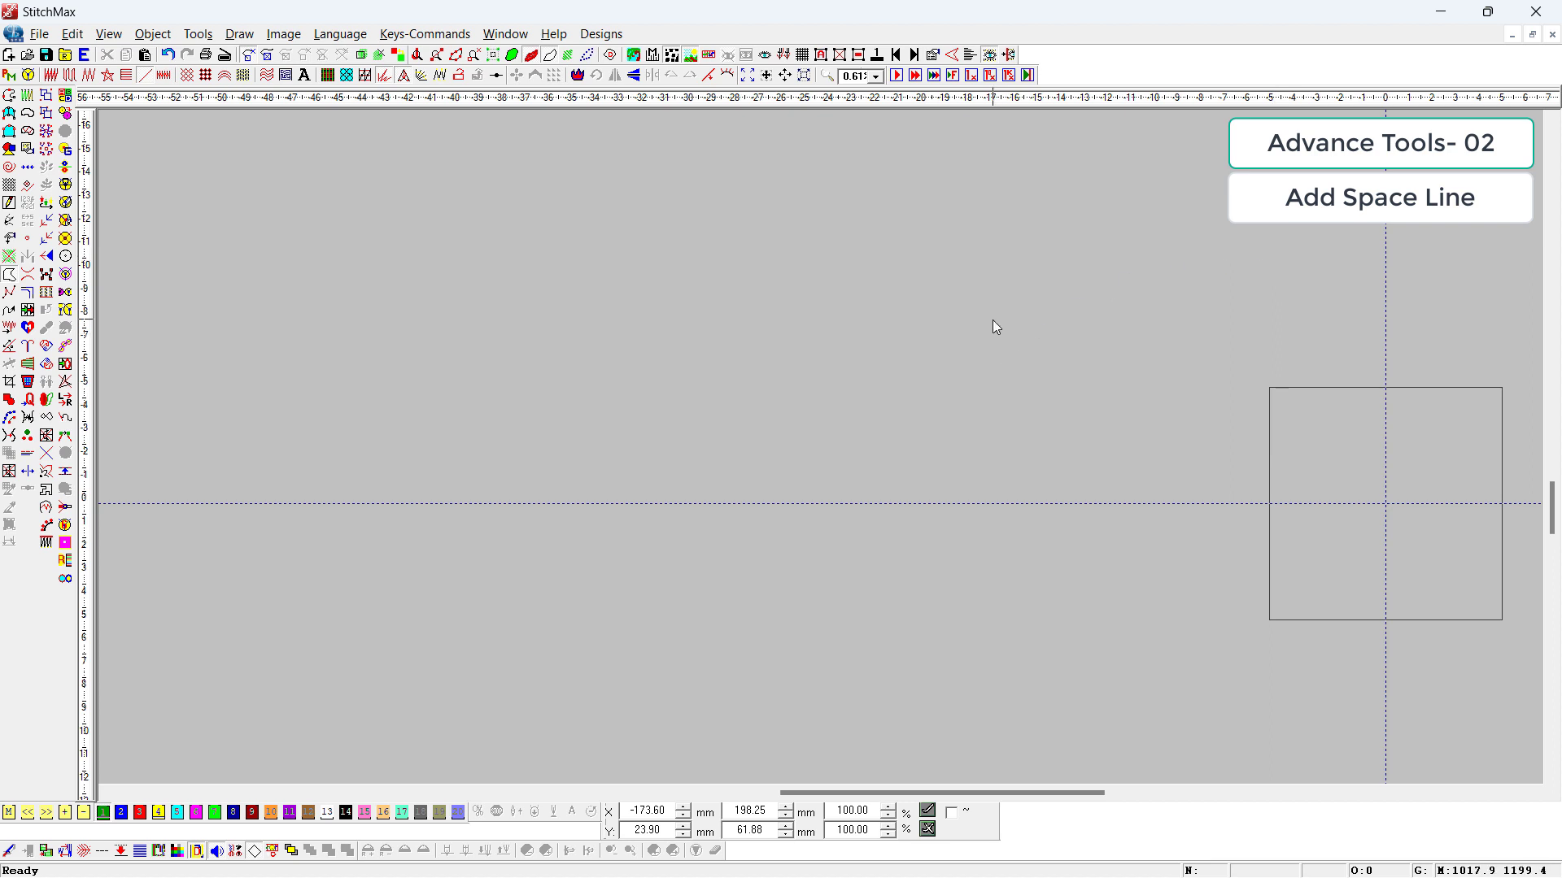
# Step: Draw a square of about 53 by 53 mm to the upper left of the hoop frame
pyautogui.press('Insert')
pyautogui.click(823, 314)
pyautogui.click(924, 436)
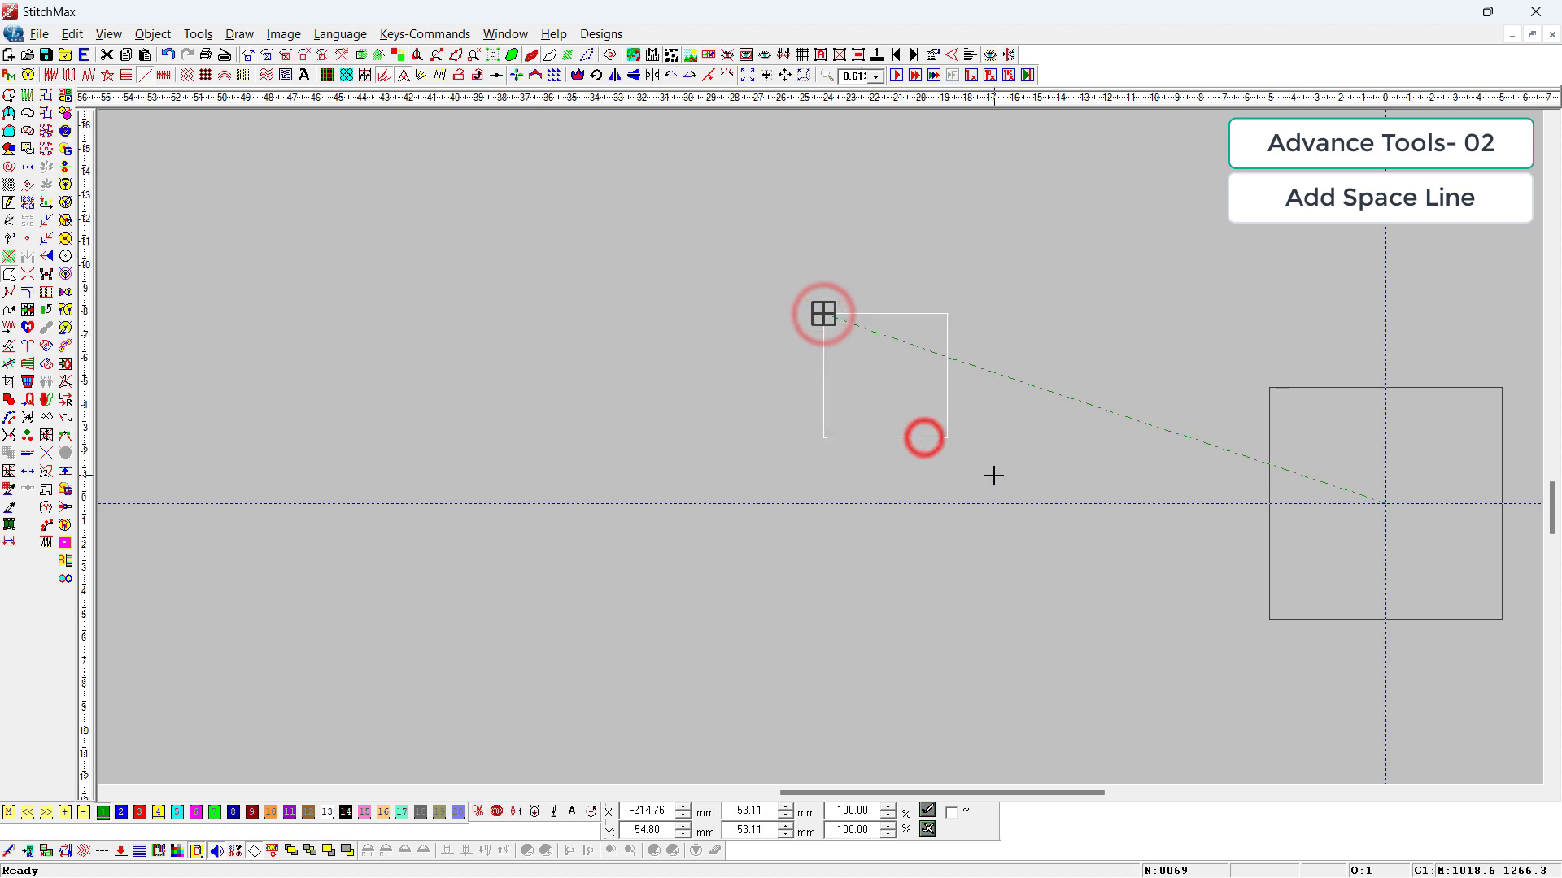
# Step: Apply a Tatami Fill to the square with 4 mm stitch spacing and the second backstitch type
pyautogui.moveTo(1059, 254); pyautogui.dragTo(632, 491)
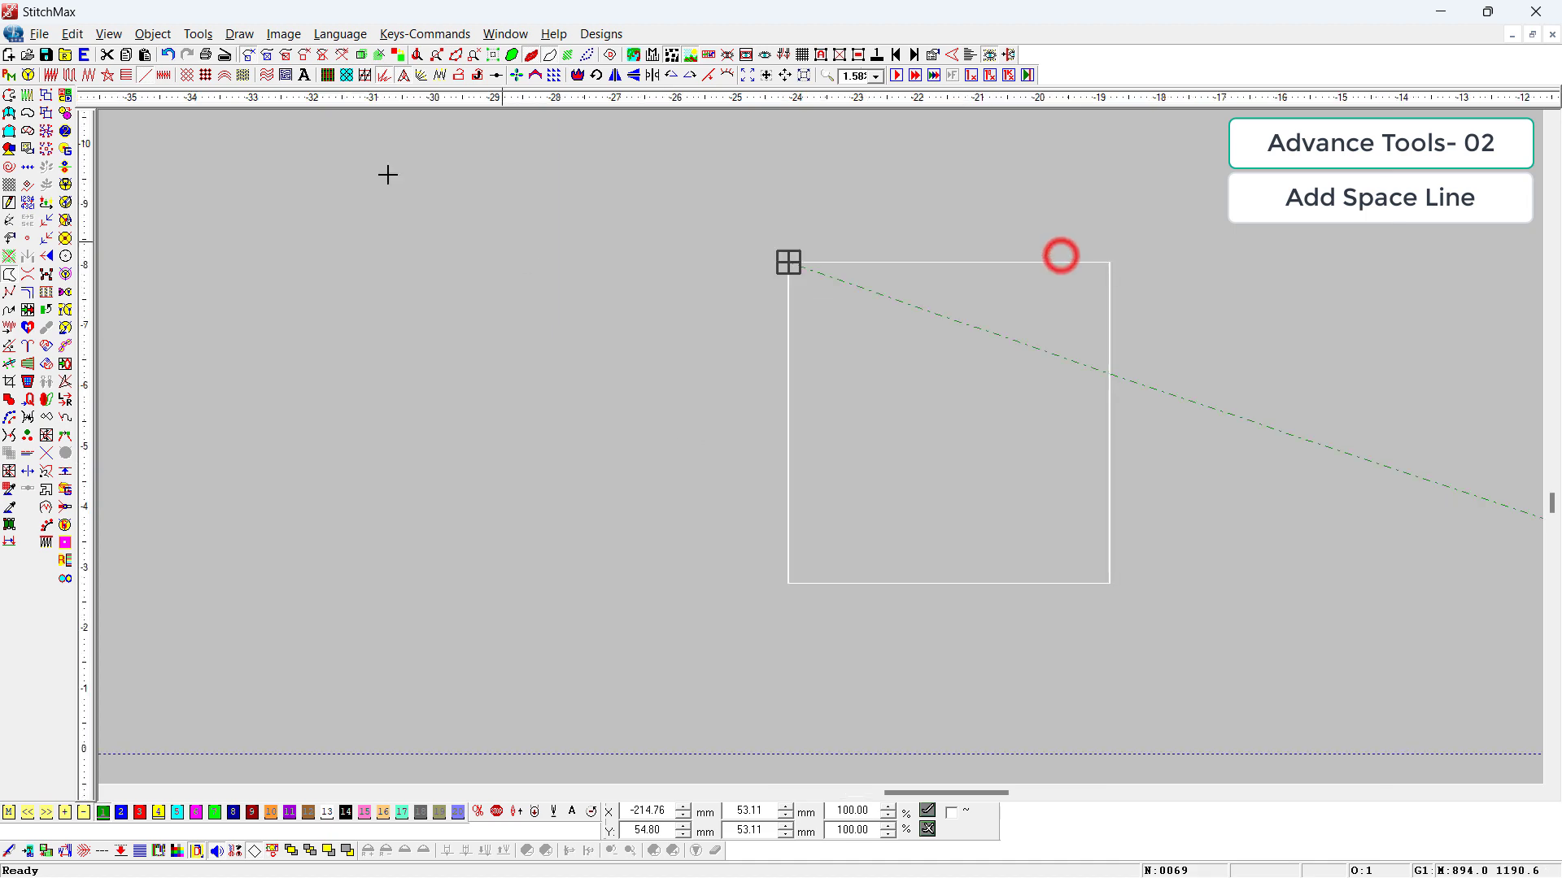
pyautogui.click(70, 75)
pyautogui.moveTo(965, 246); pyautogui.dragTo(1022, 514)
pyautogui.rightClick(1023, 514)
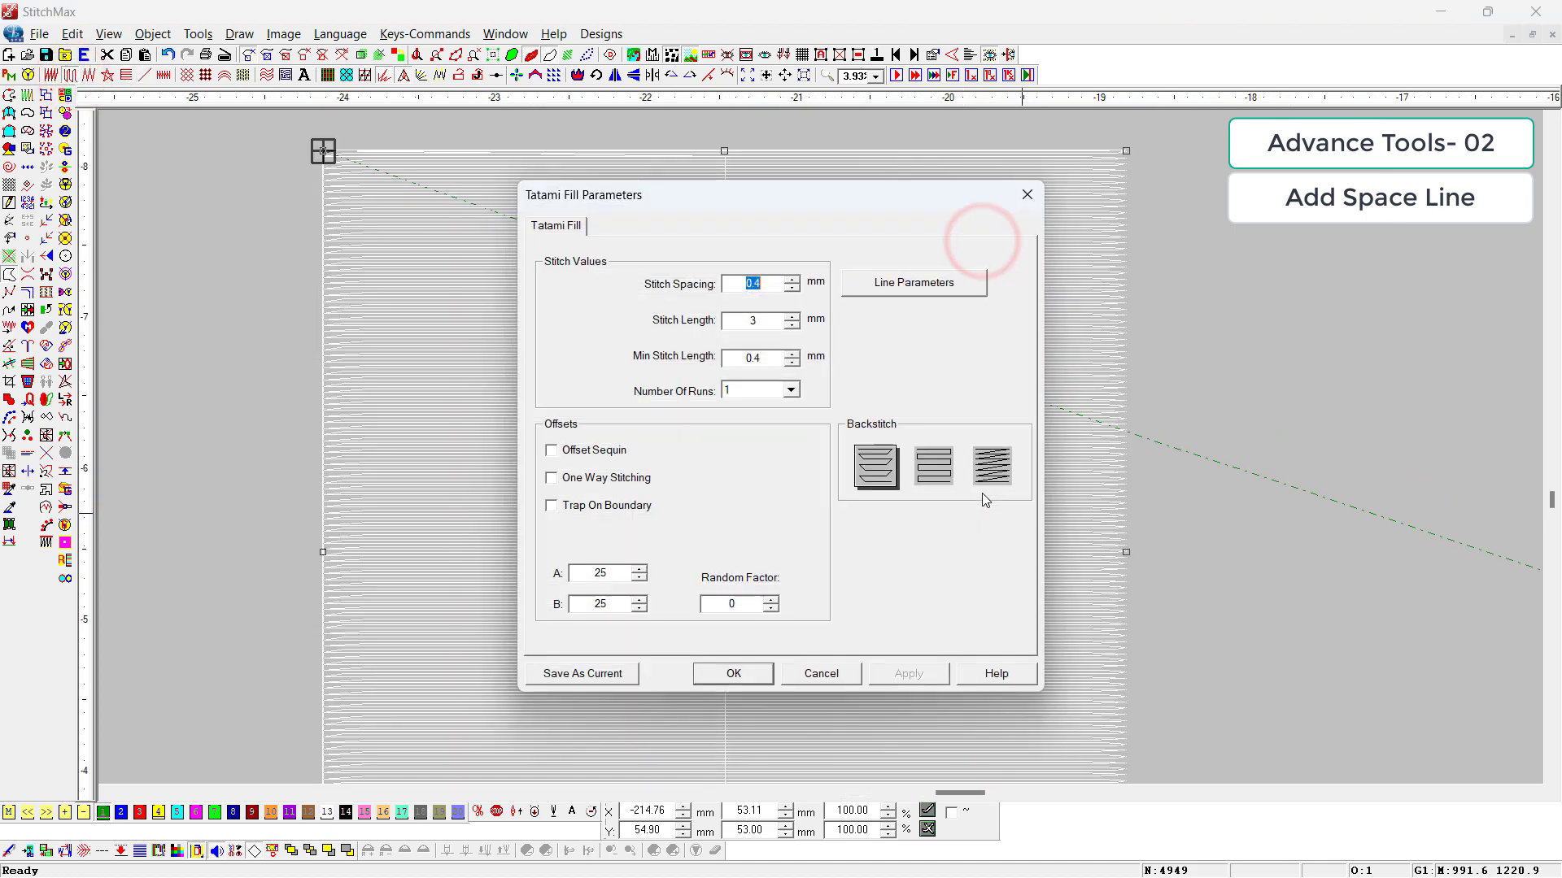
pyautogui.write('4')
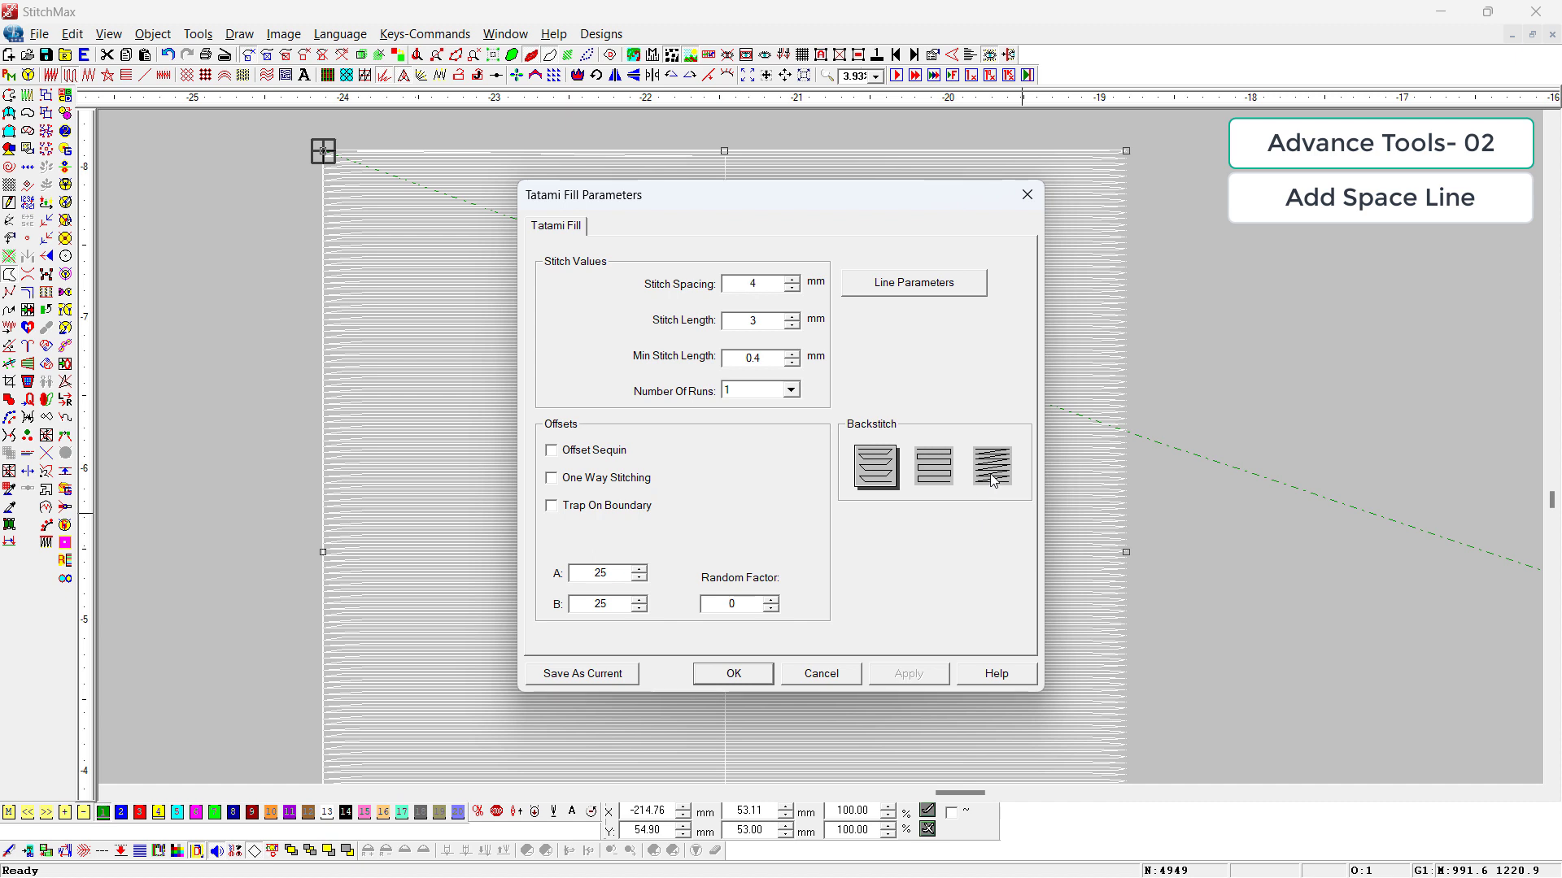
pyautogui.click(925, 458)
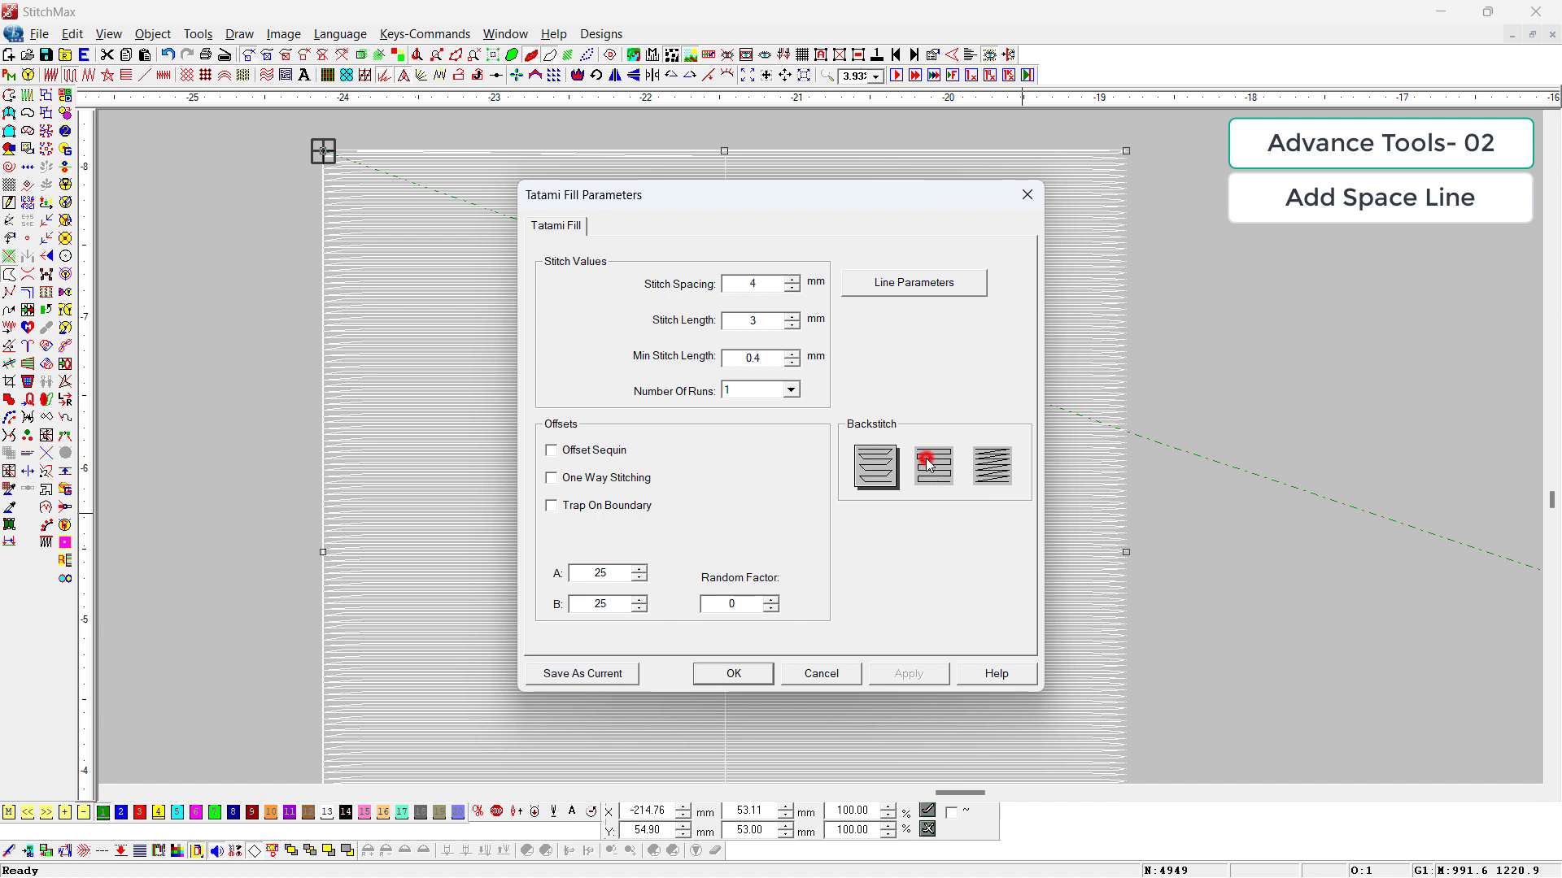
pyautogui.click(730, 673)
# Step: Select the tatami-filled square and generate separate lines from its stitch rows with Add Space Line
pyautogui.click(1282, 540)
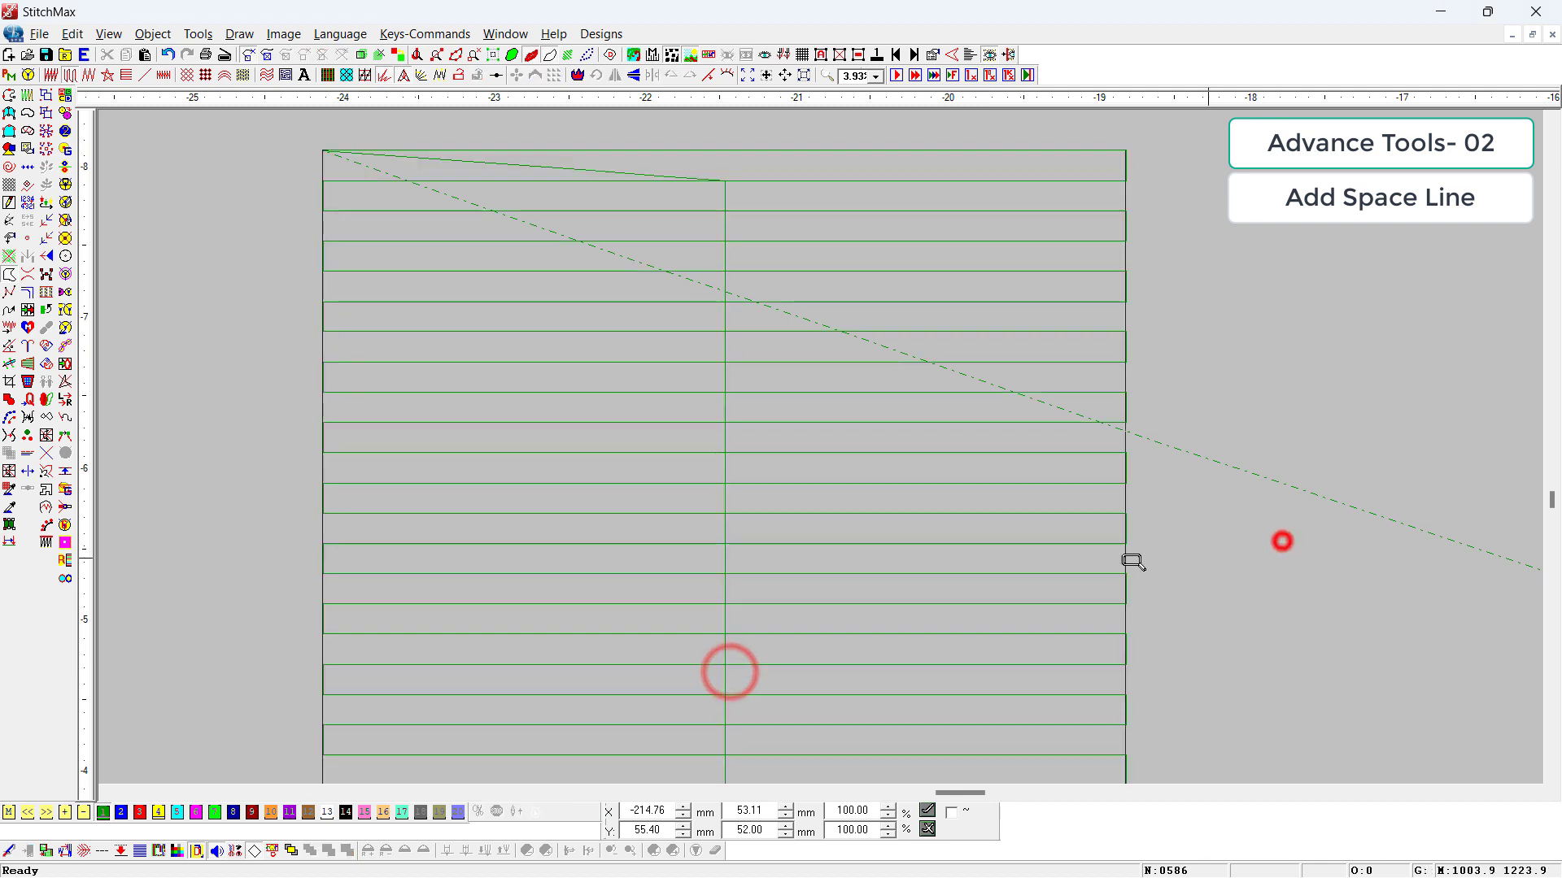
pyautogui.moveTo(1241, 353); pyautogui.dragTo(490, 742)
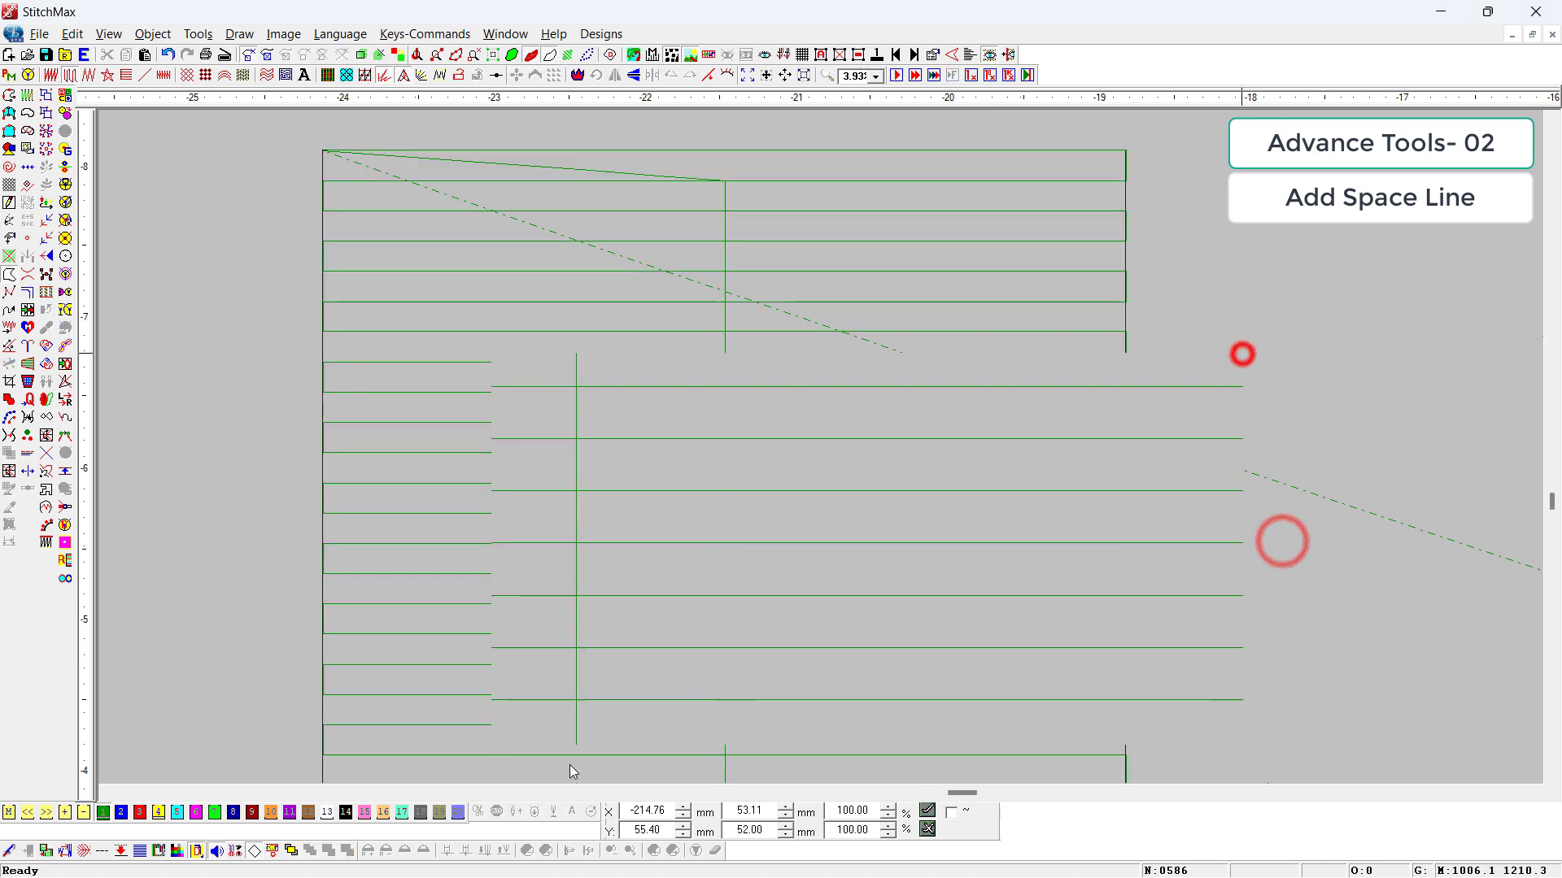
pyautogui.click(1022, 492)
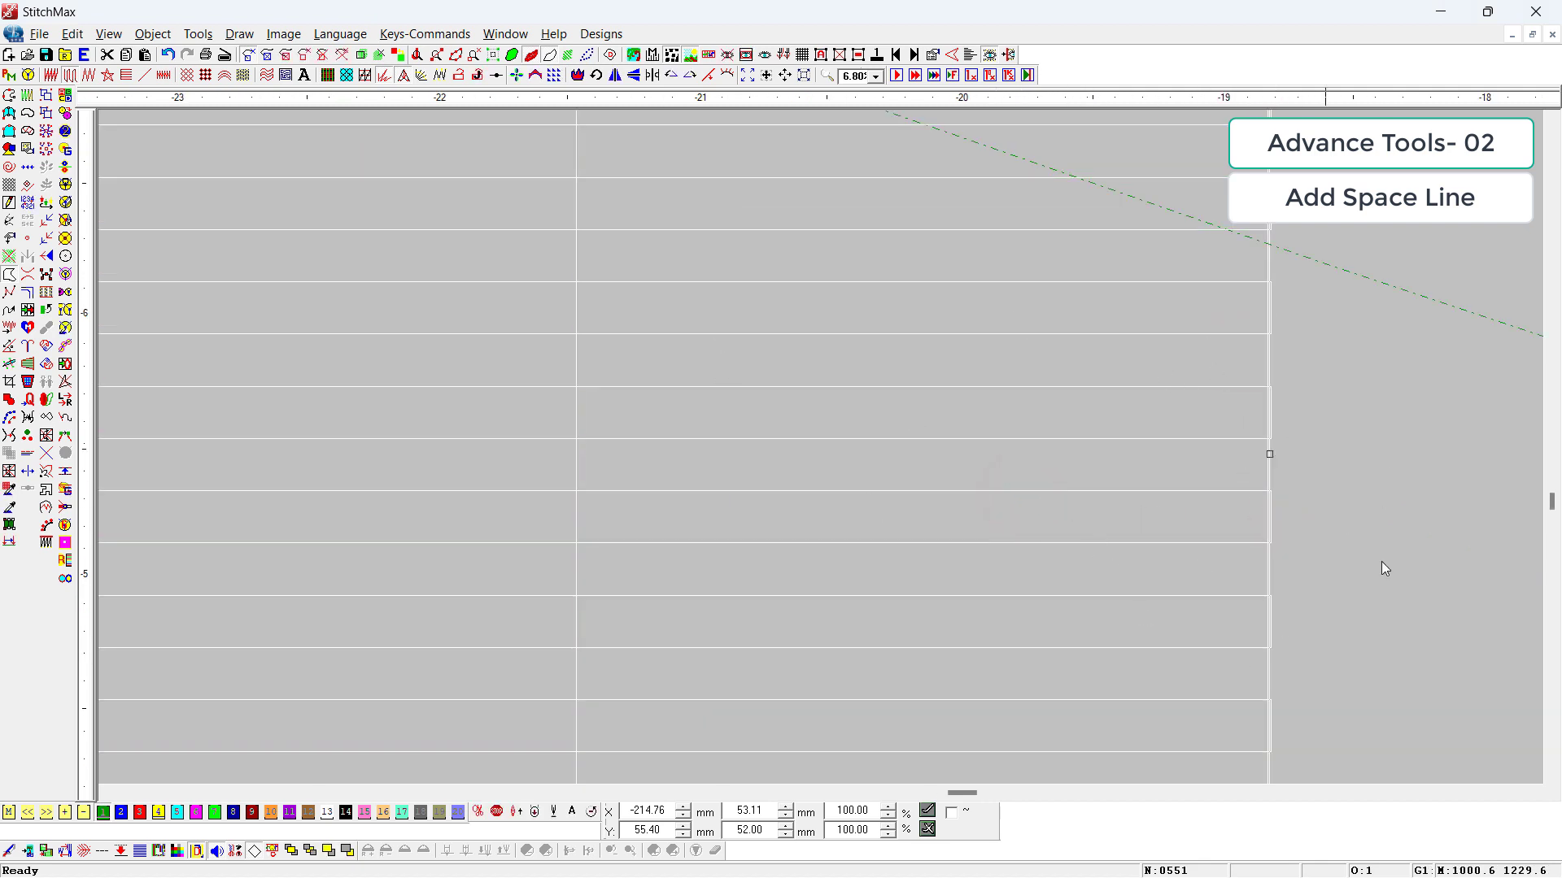
pyautogui.scroll(-3, 599, 499)
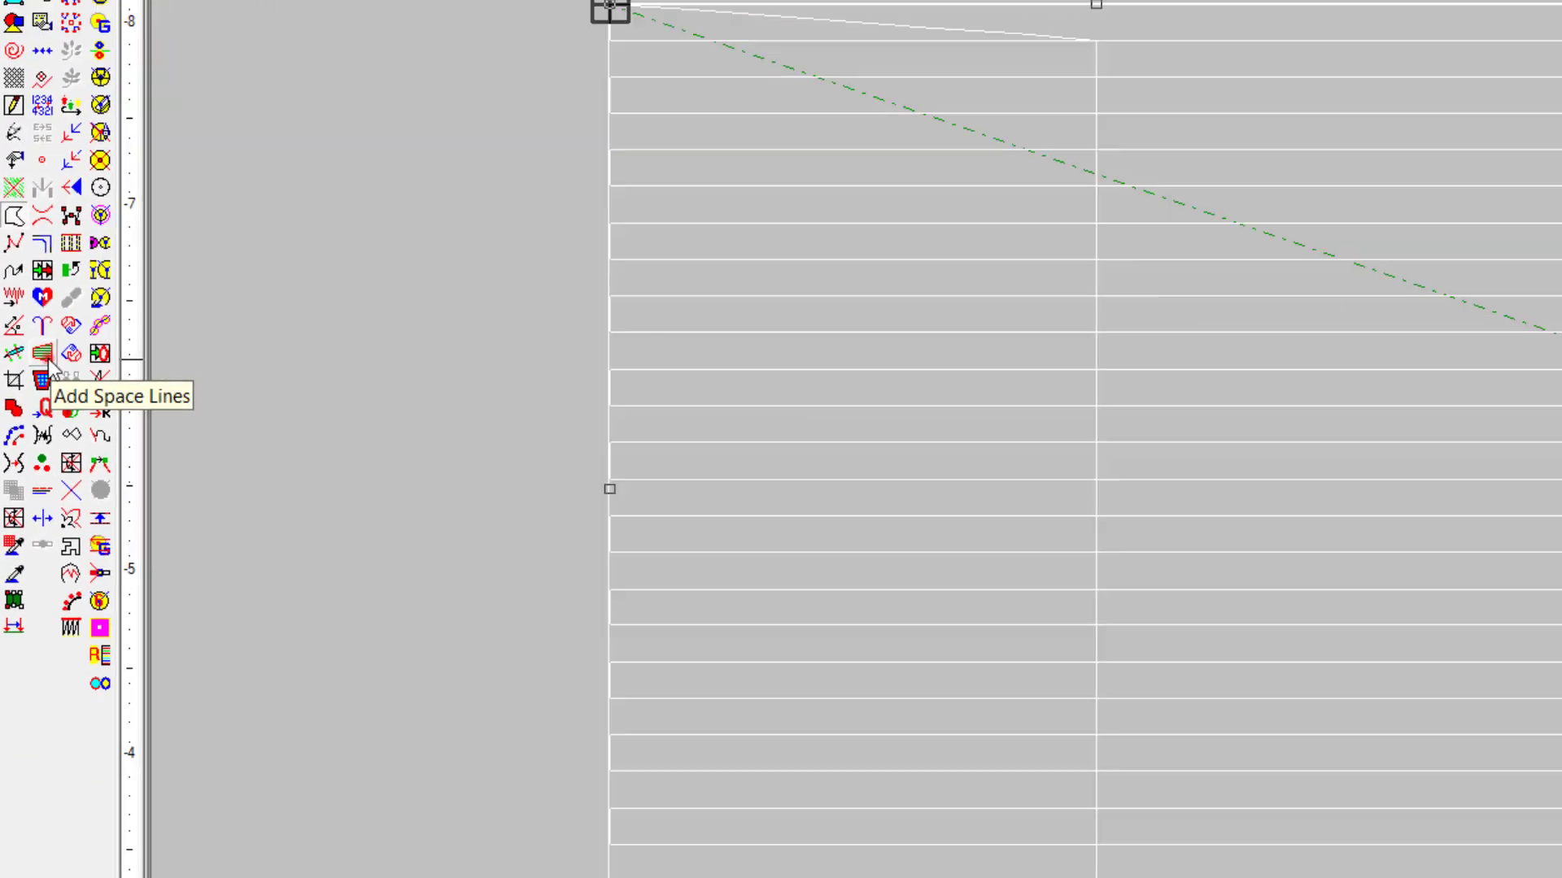
pyautogui.click(45, 356)
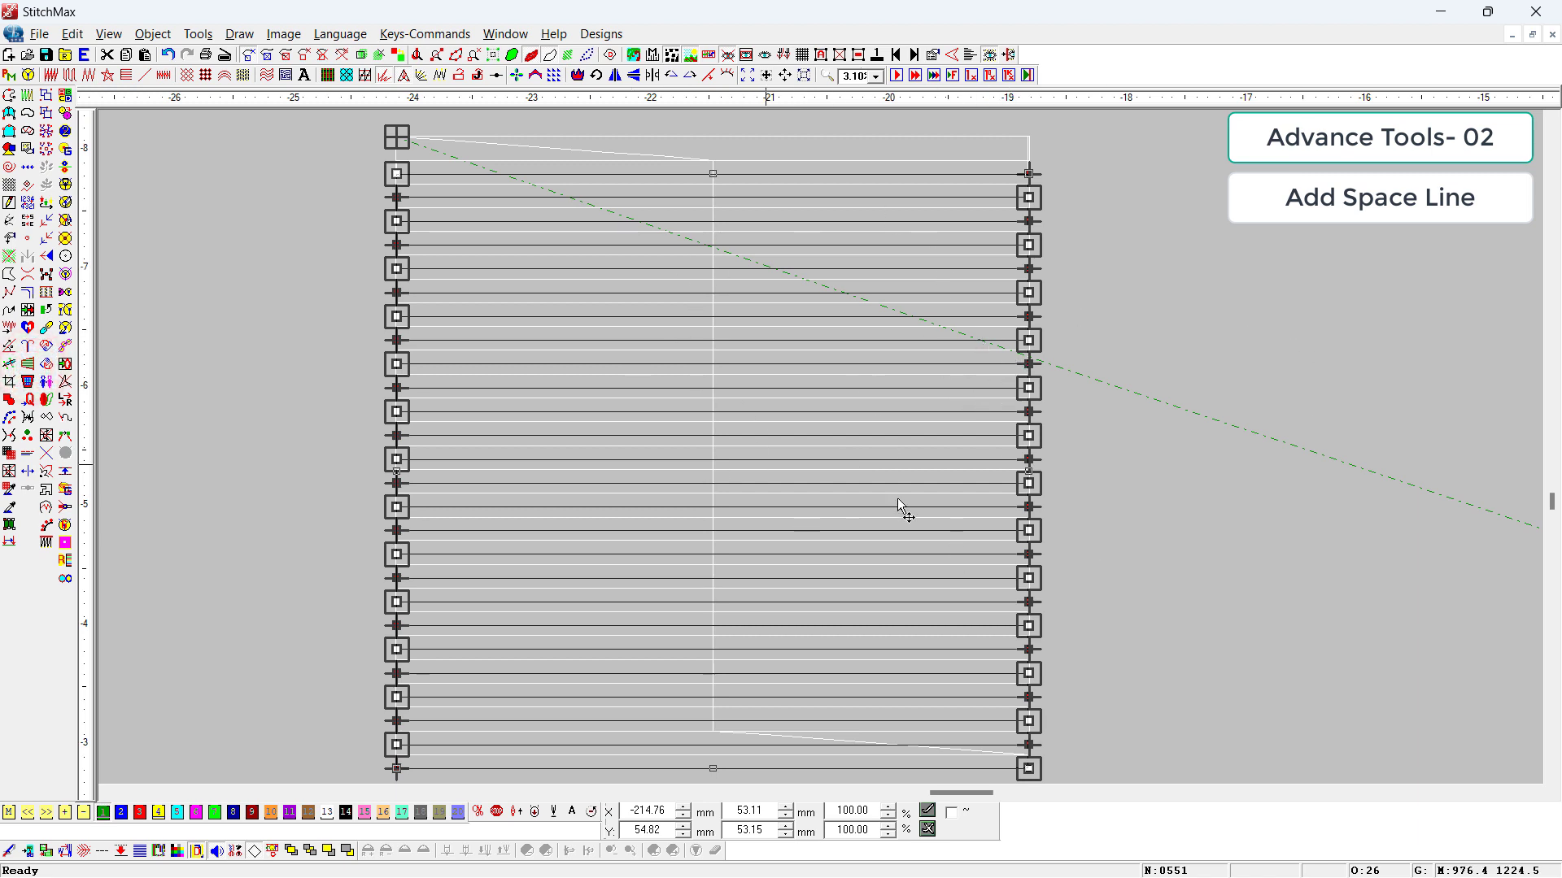
# Step: Delete the original tatami fill and apply run stitches to the generated space lines
pyautogui.scroll(-2, 817, 551)
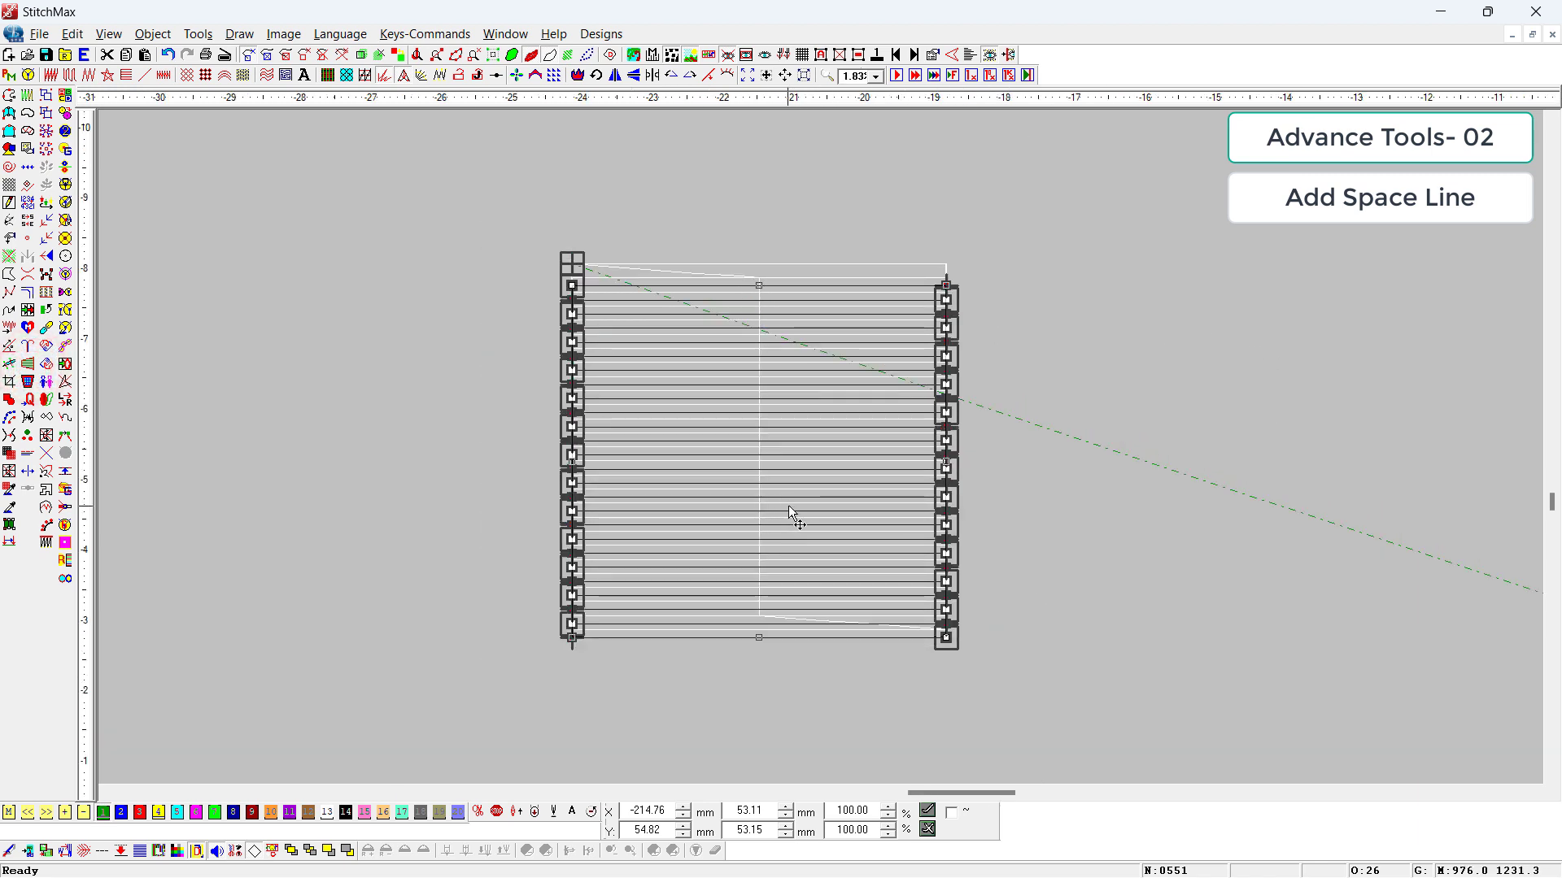
pyautogui.press('Delete')
pyautogui.press('z')
pyautogui.moveTo(1056, 225); pyautogui.dragTo(534, 738)
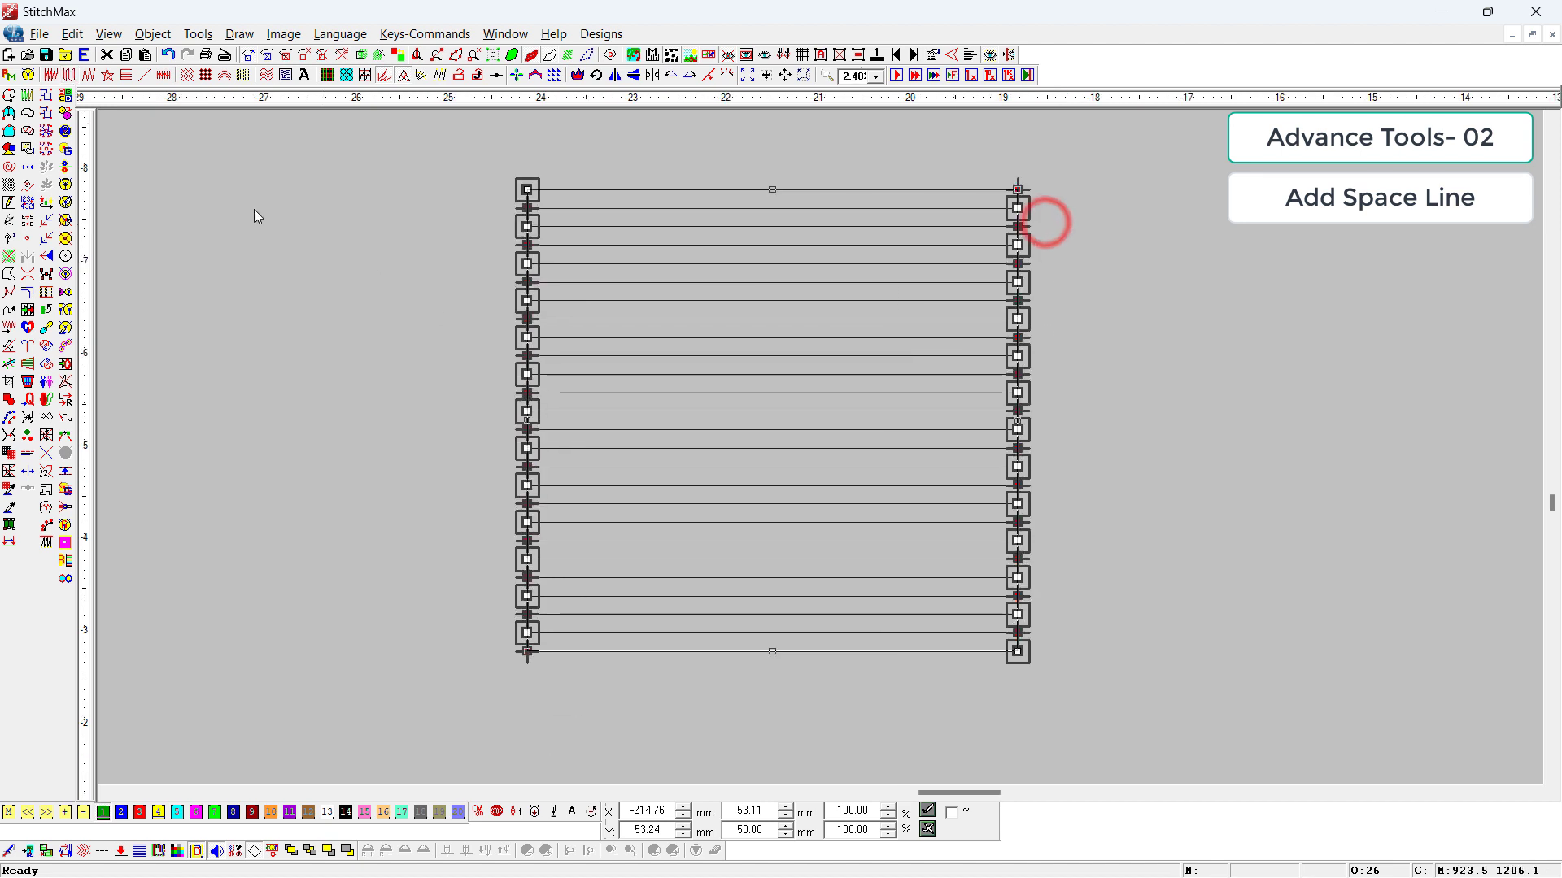
pyautogui.click(145, 76)
pyautogui.click(315, 359)
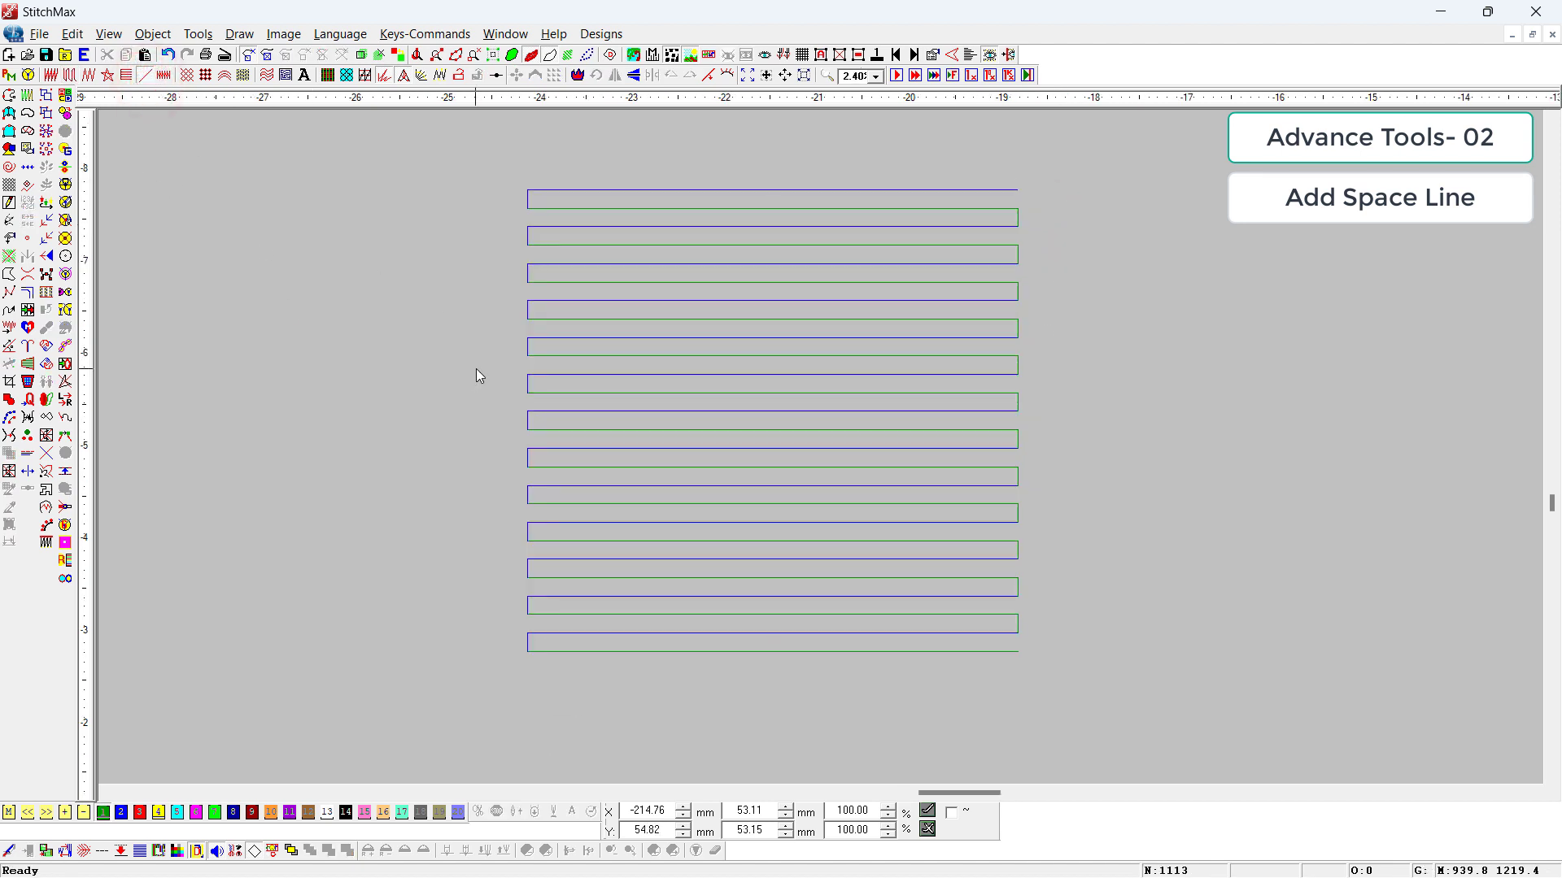
# Step: Select the lowest space lines one at a time to examine their alternating colors and their start and end points
pyautogui.click(909, 637)
pyautogui.click(1098, 696)
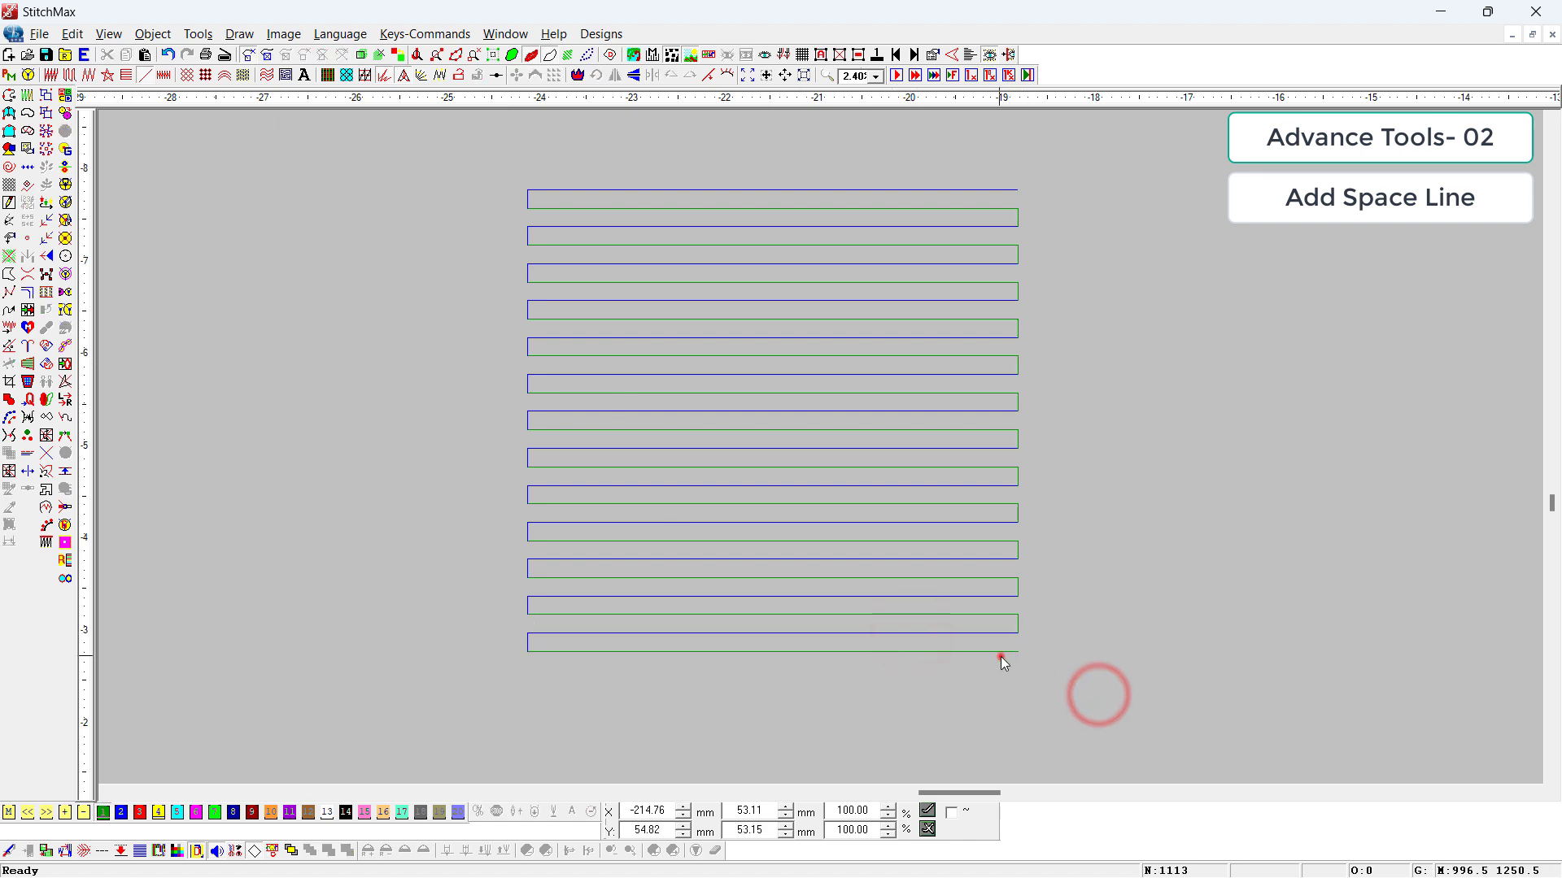
pyautogui.click(1016, 650)
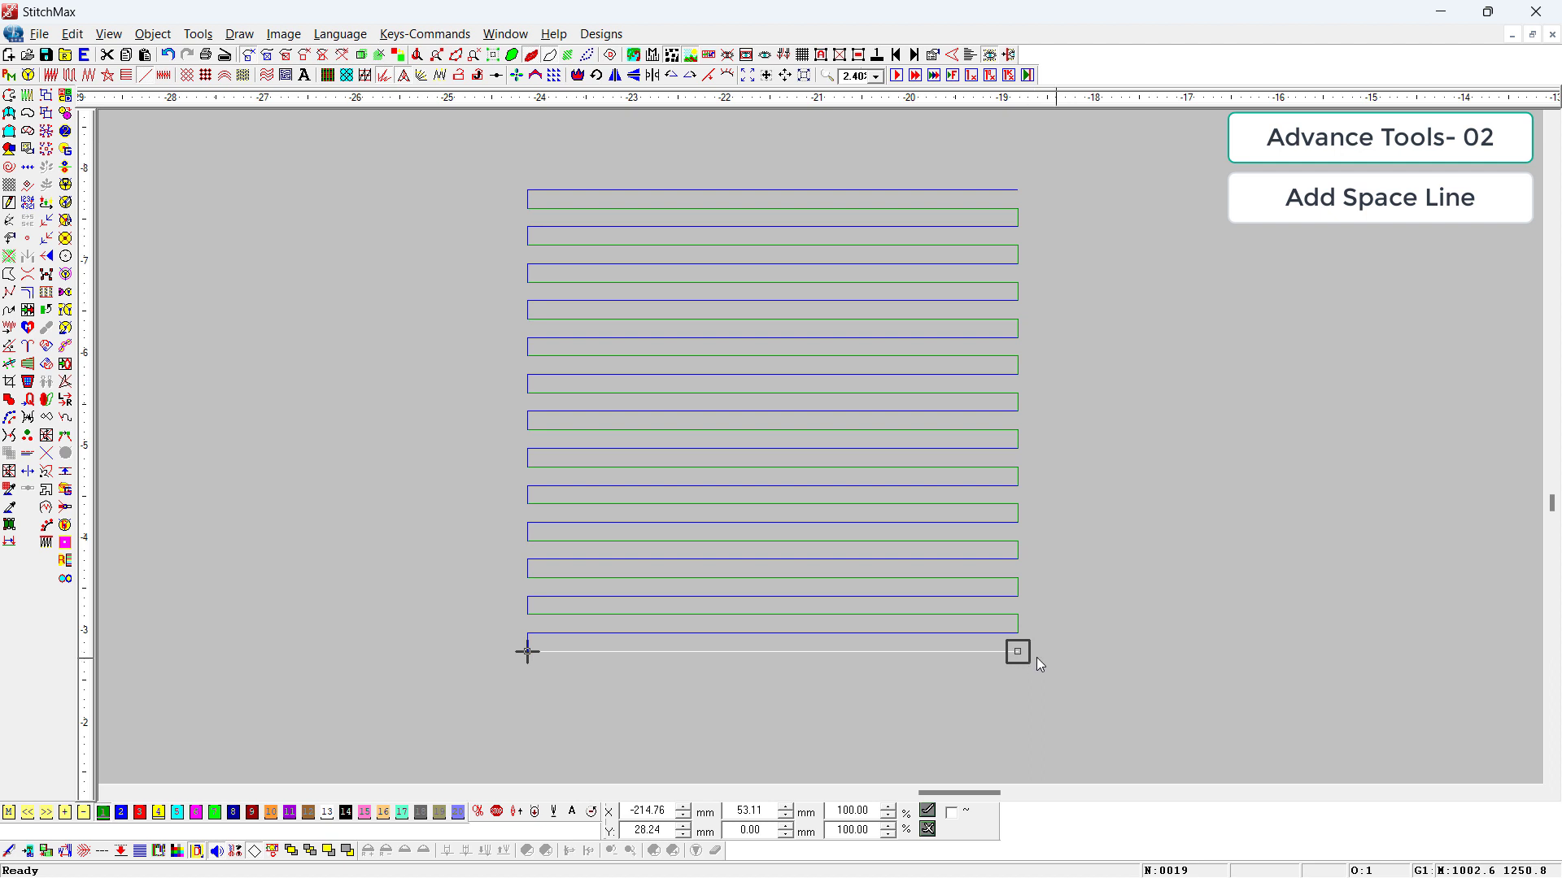
pyautogui.click(841, 634)
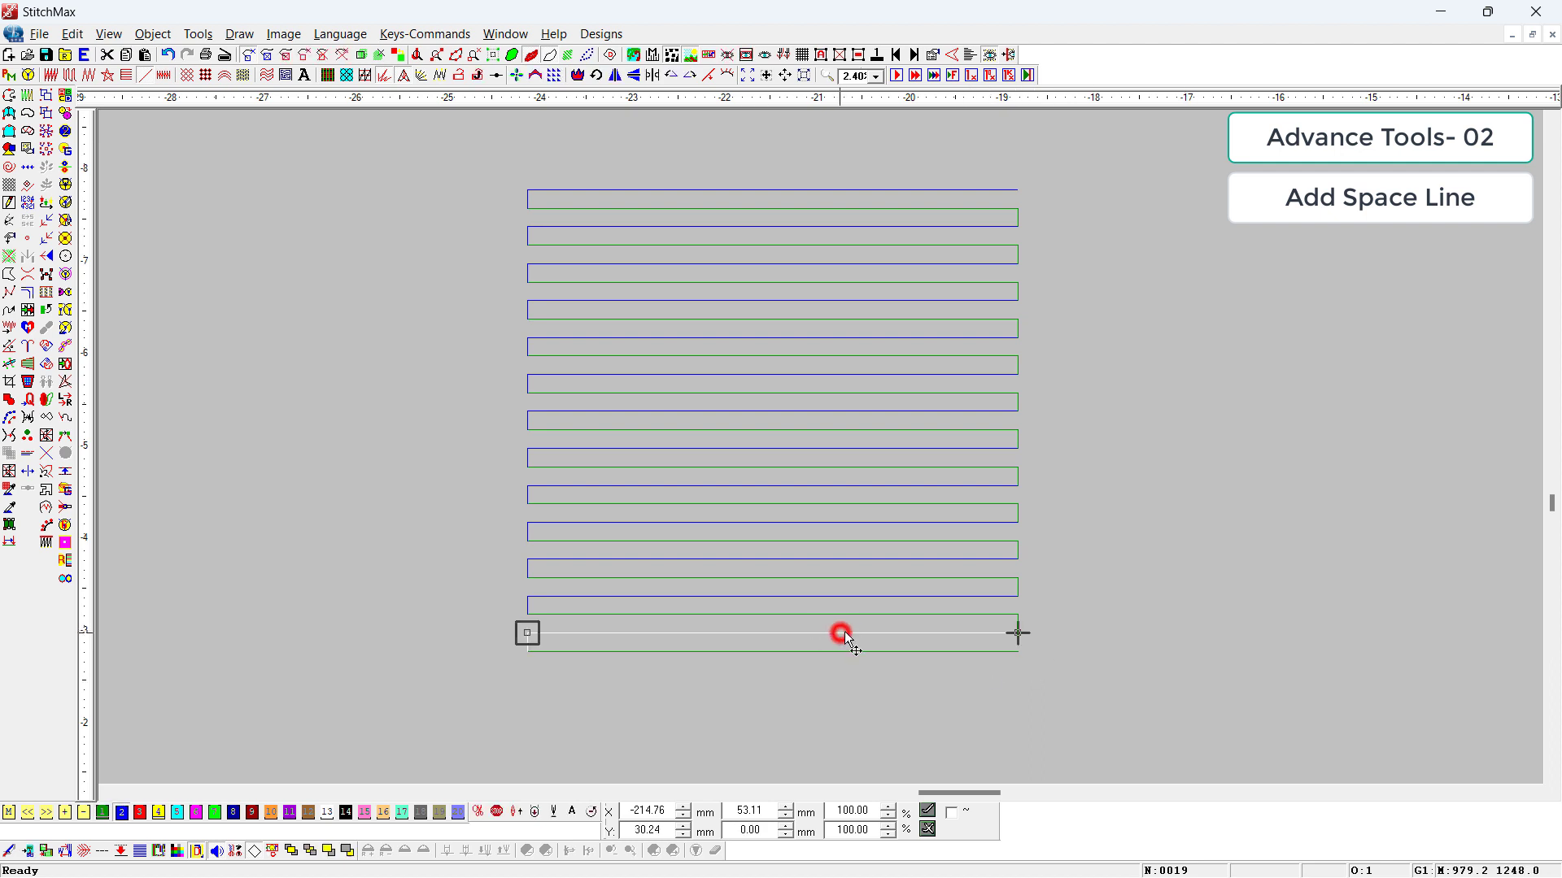
pyautogui.click(983, 599)
pyautogui.keyDown('ctrl'); pyautogui.click(970, 632); pyautogui.keyUp('ctrl')
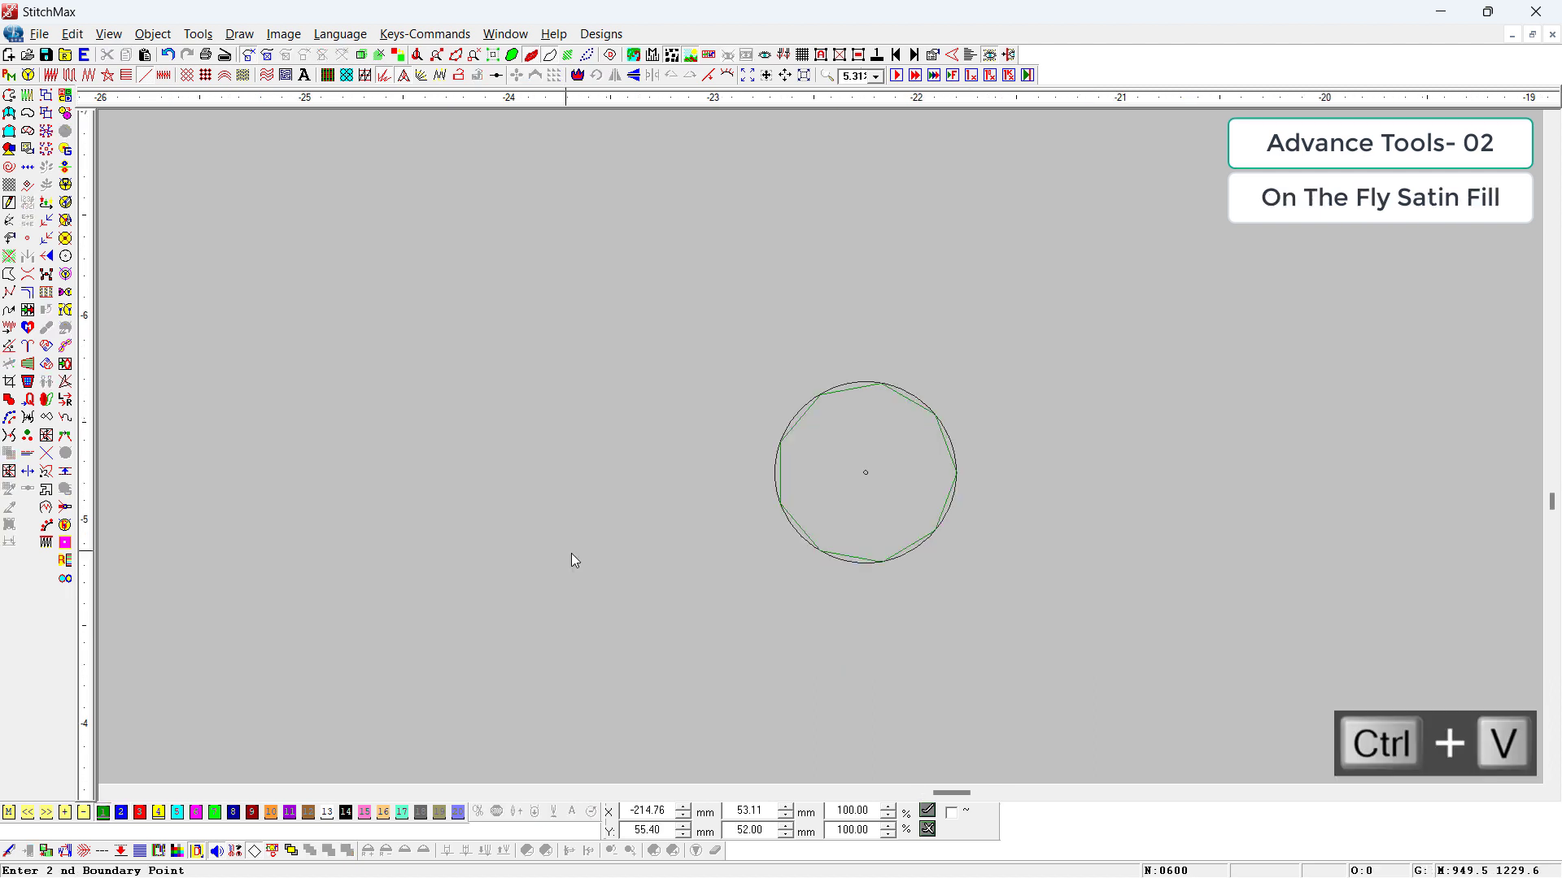
# Step: Use On The Fly Satin Fill to repeat the arc around the circle's center as an eight-petal satin flower
pyautogui.hotkey('ctrl', 'v')
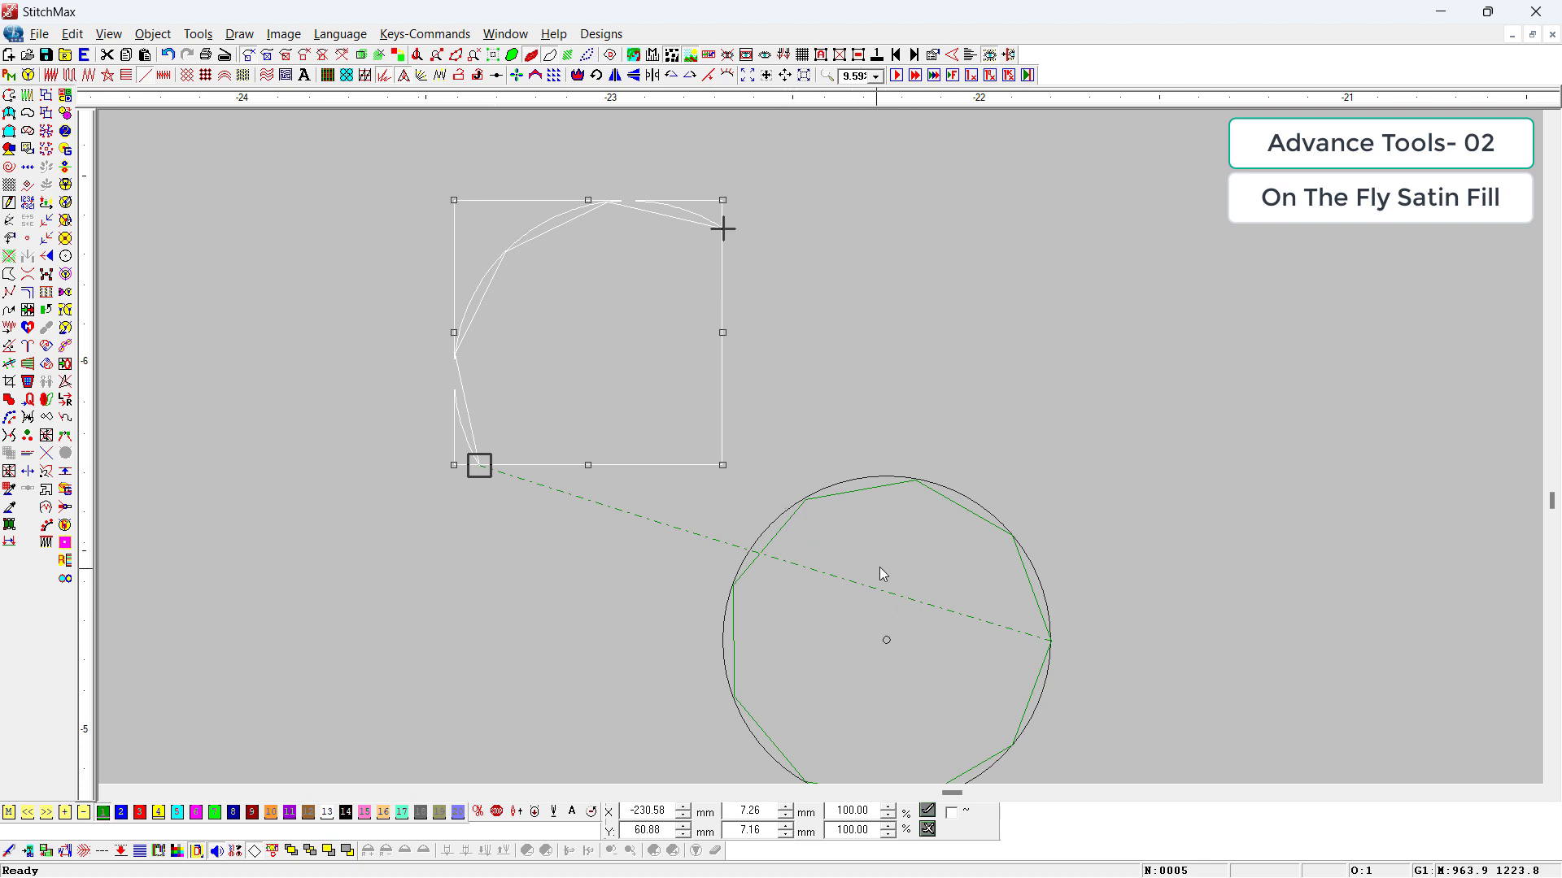
pyautogui.click(535, 76)
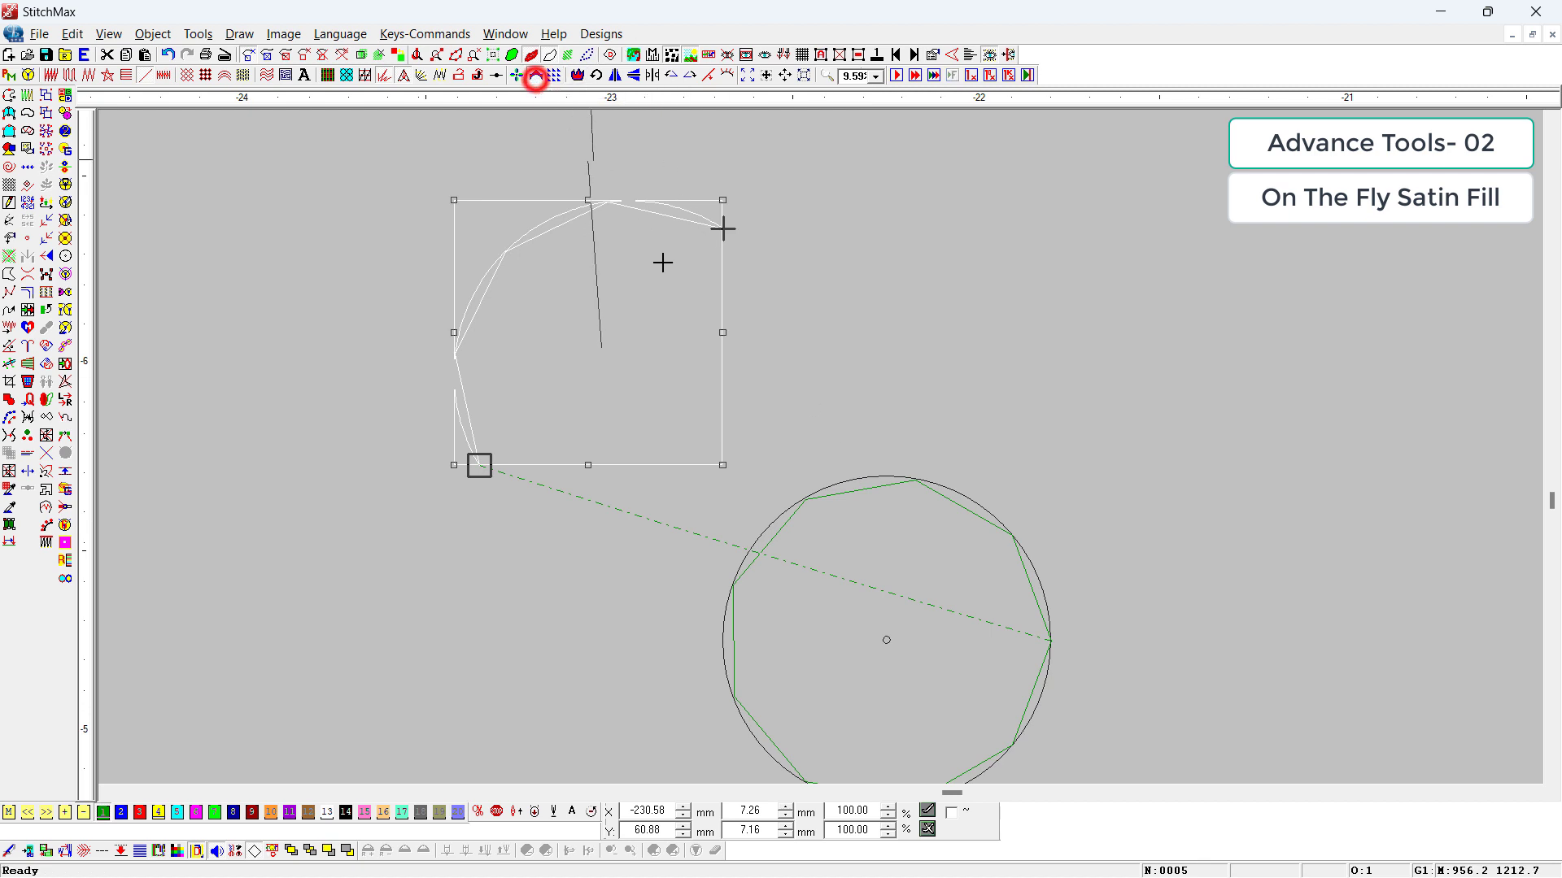
pyautogui.click(796, 546)
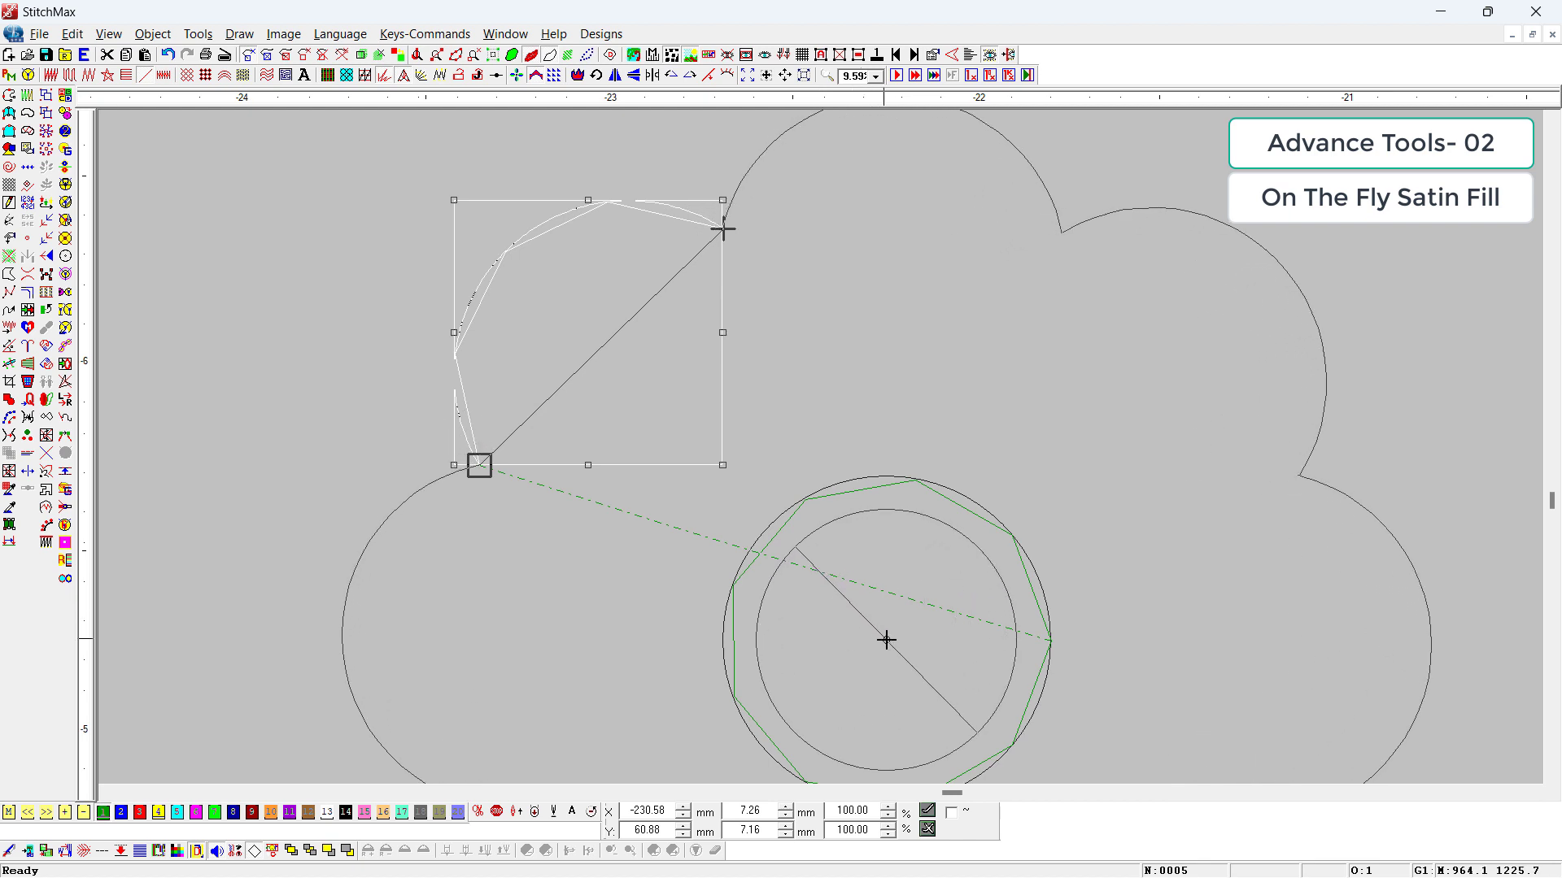
pyautogui.click(886, 640)
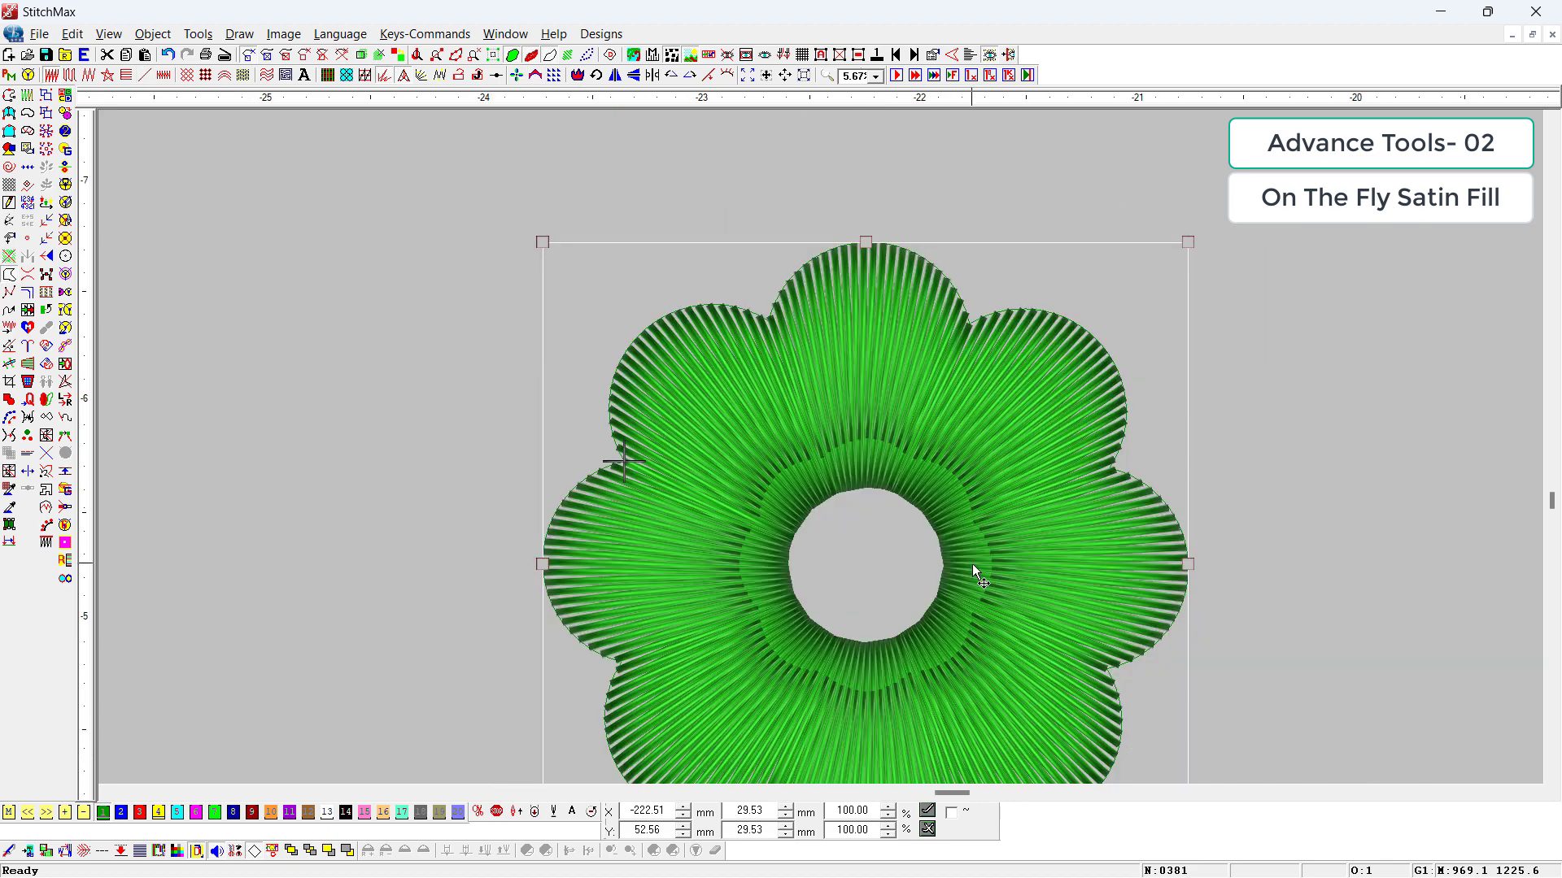
# Step: Select the circle at the flower's center and fill it with radiating star-shaped stitches
pyautogui.scroll(-1, 894, 572)
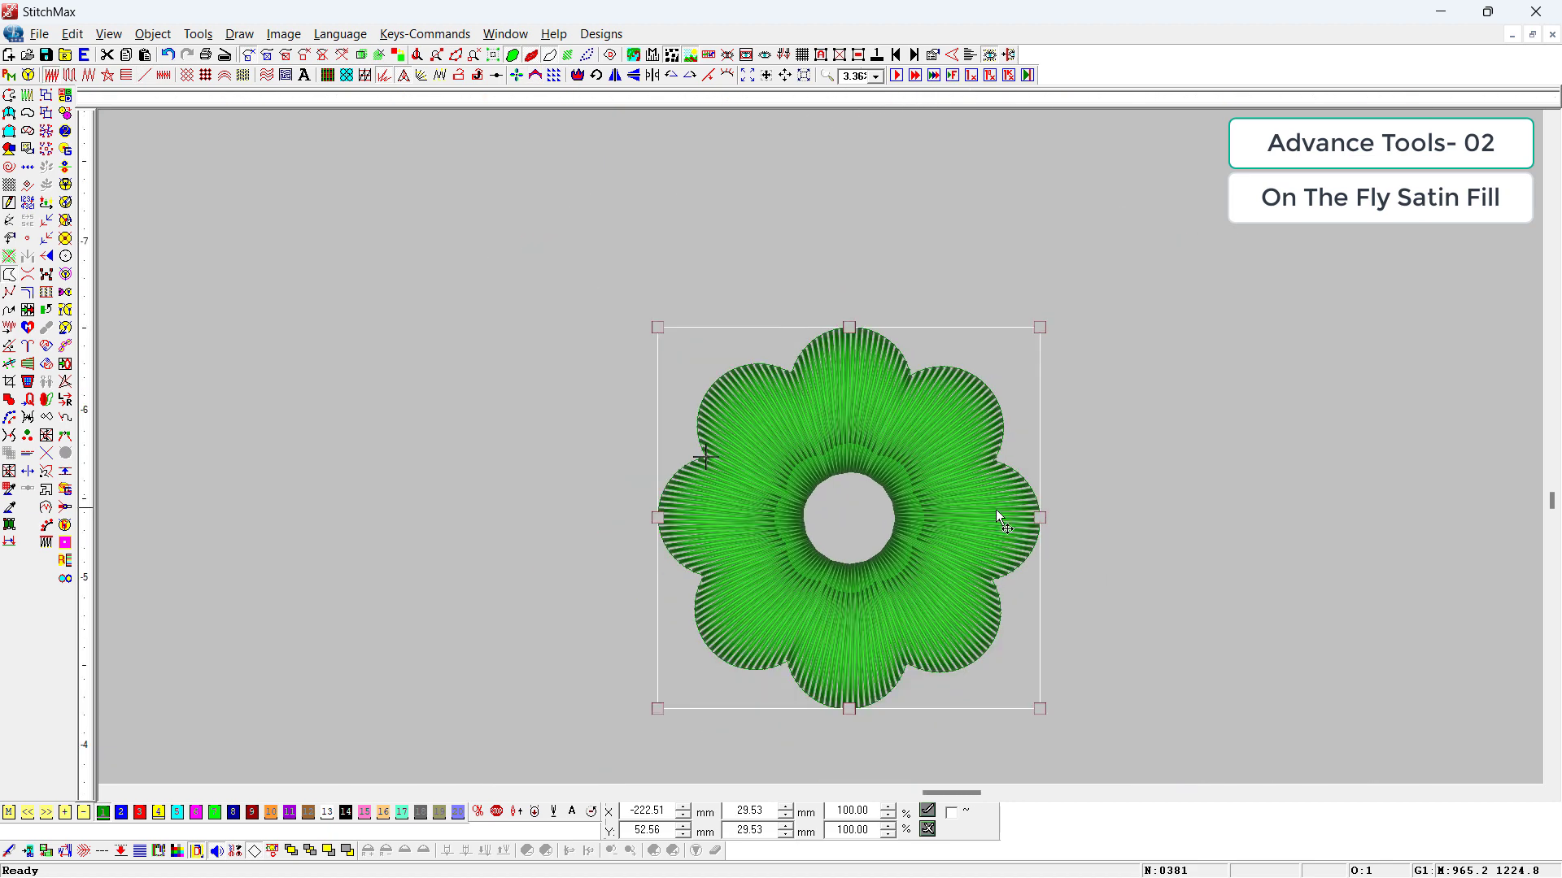
pyautogui.moveTo(1285, 328); pyautogui.dragTo(710, 648)
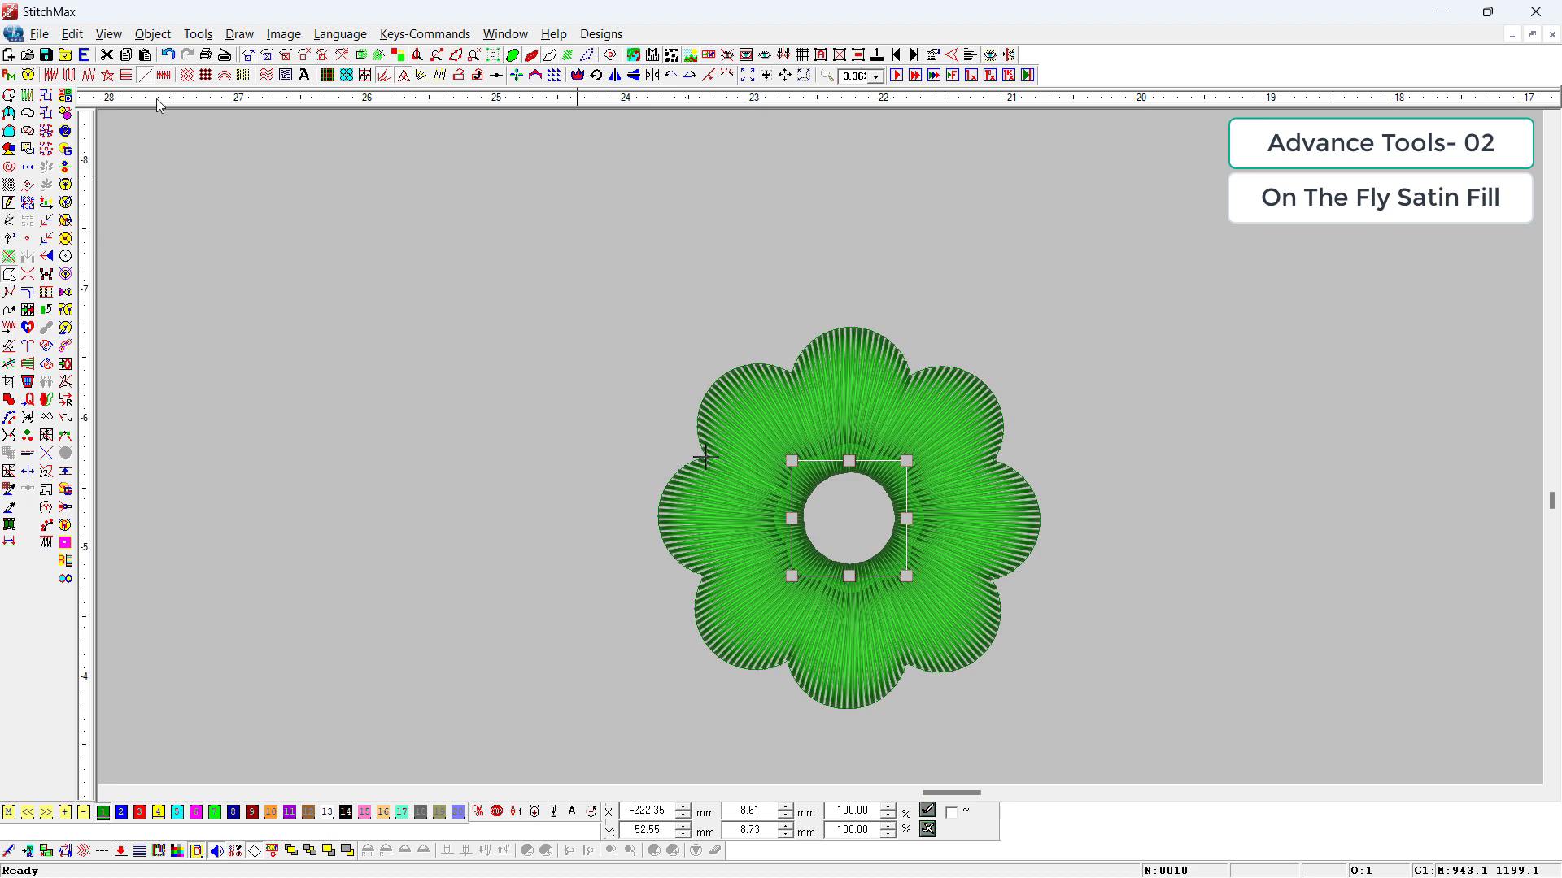
pyautogui.click(108, 75)
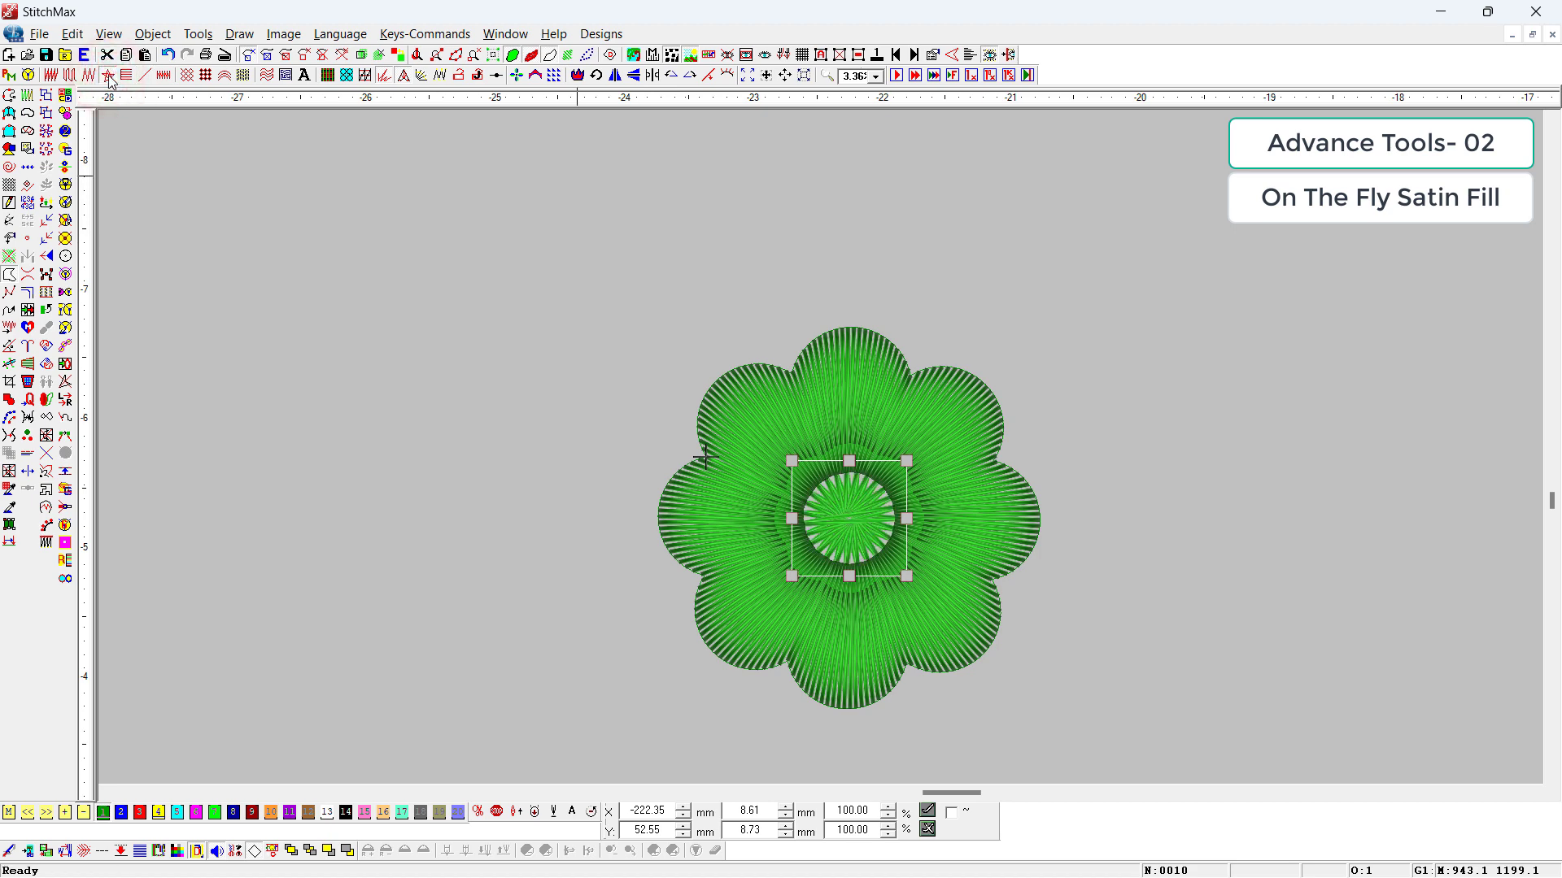
# Step: Recolor the radiating star-stitched center circle of the flower with yellow thread color 4
pyautogui.click(162, 814)
pyautogui.click(290, 713)
# Step: Use On The Fly Array Fill to duplicate the whole flower into a touching grid of four columns by two rows
pyautogui.scroll(-1, 868, 416)
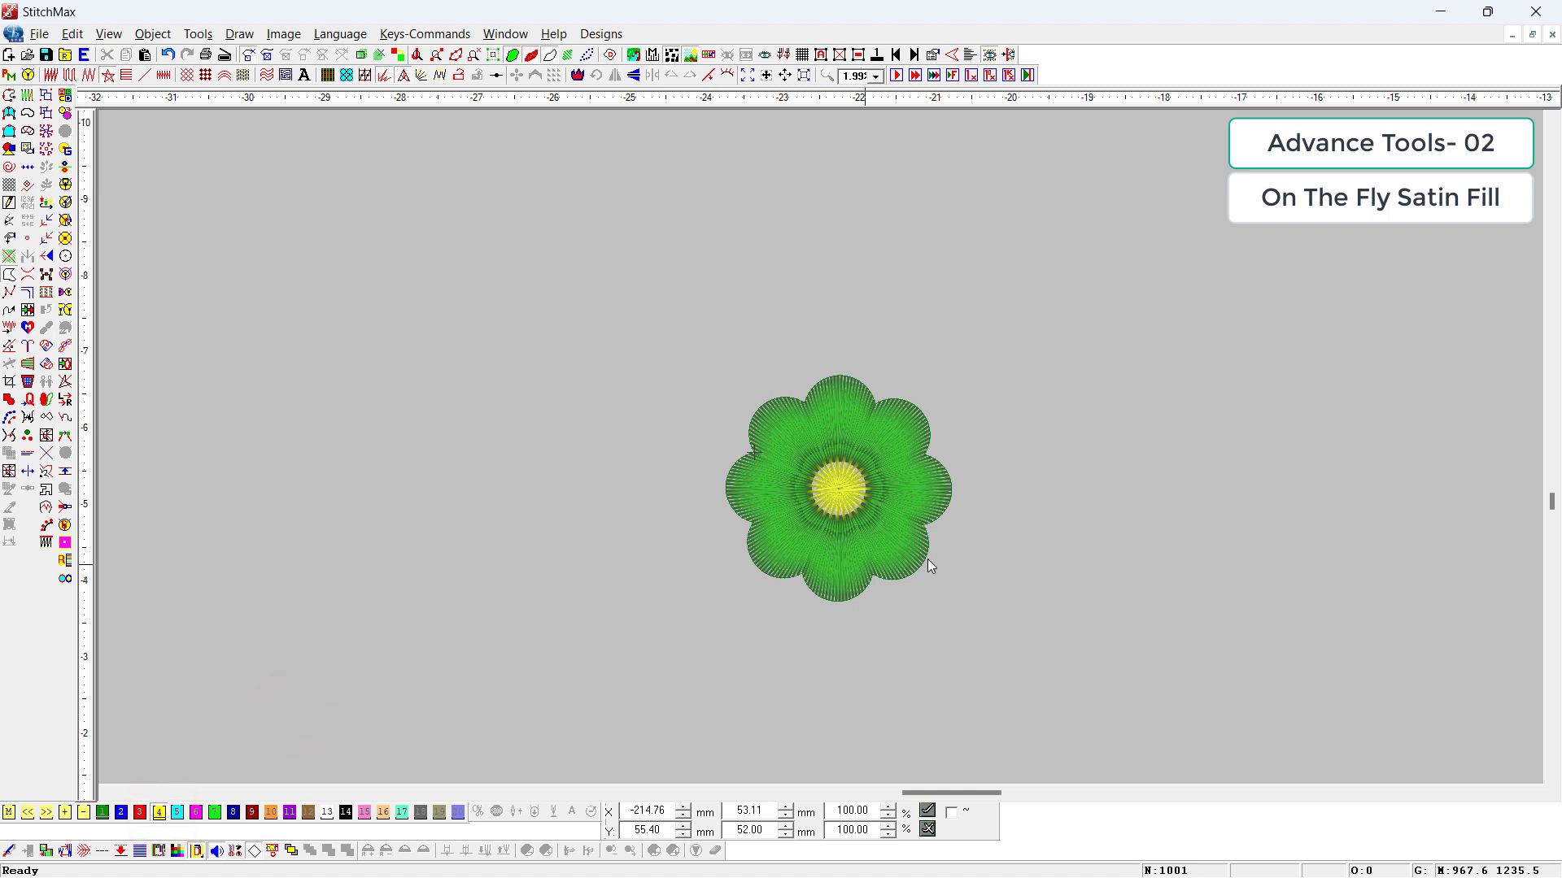
pyautogui.moveTo(1083, 296); pyautogui.dragTo(645, 669)
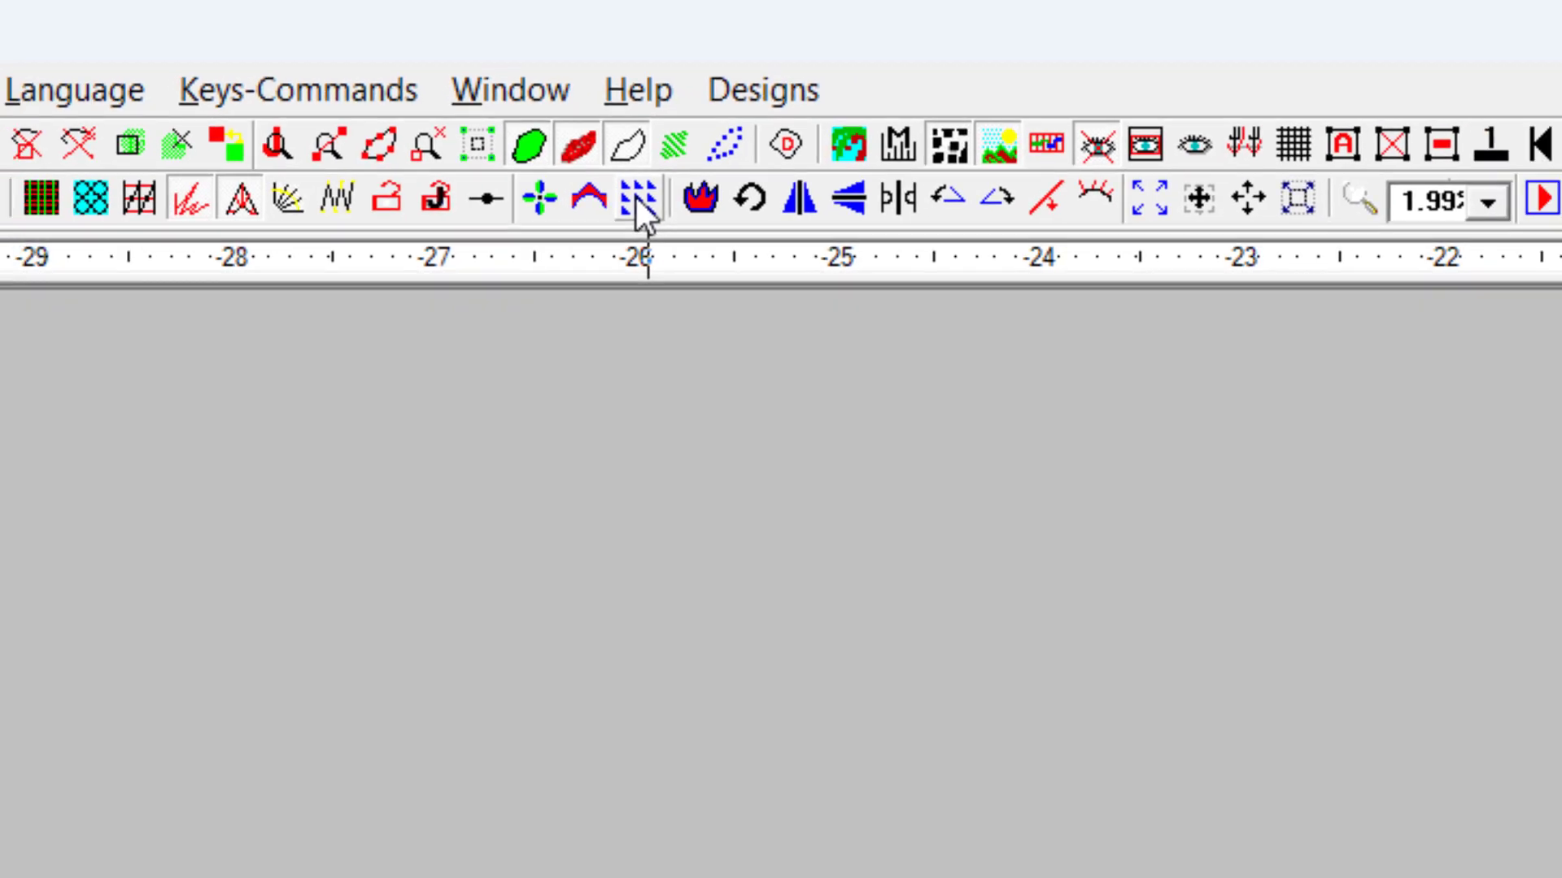
pyautogui.click(638, 204)
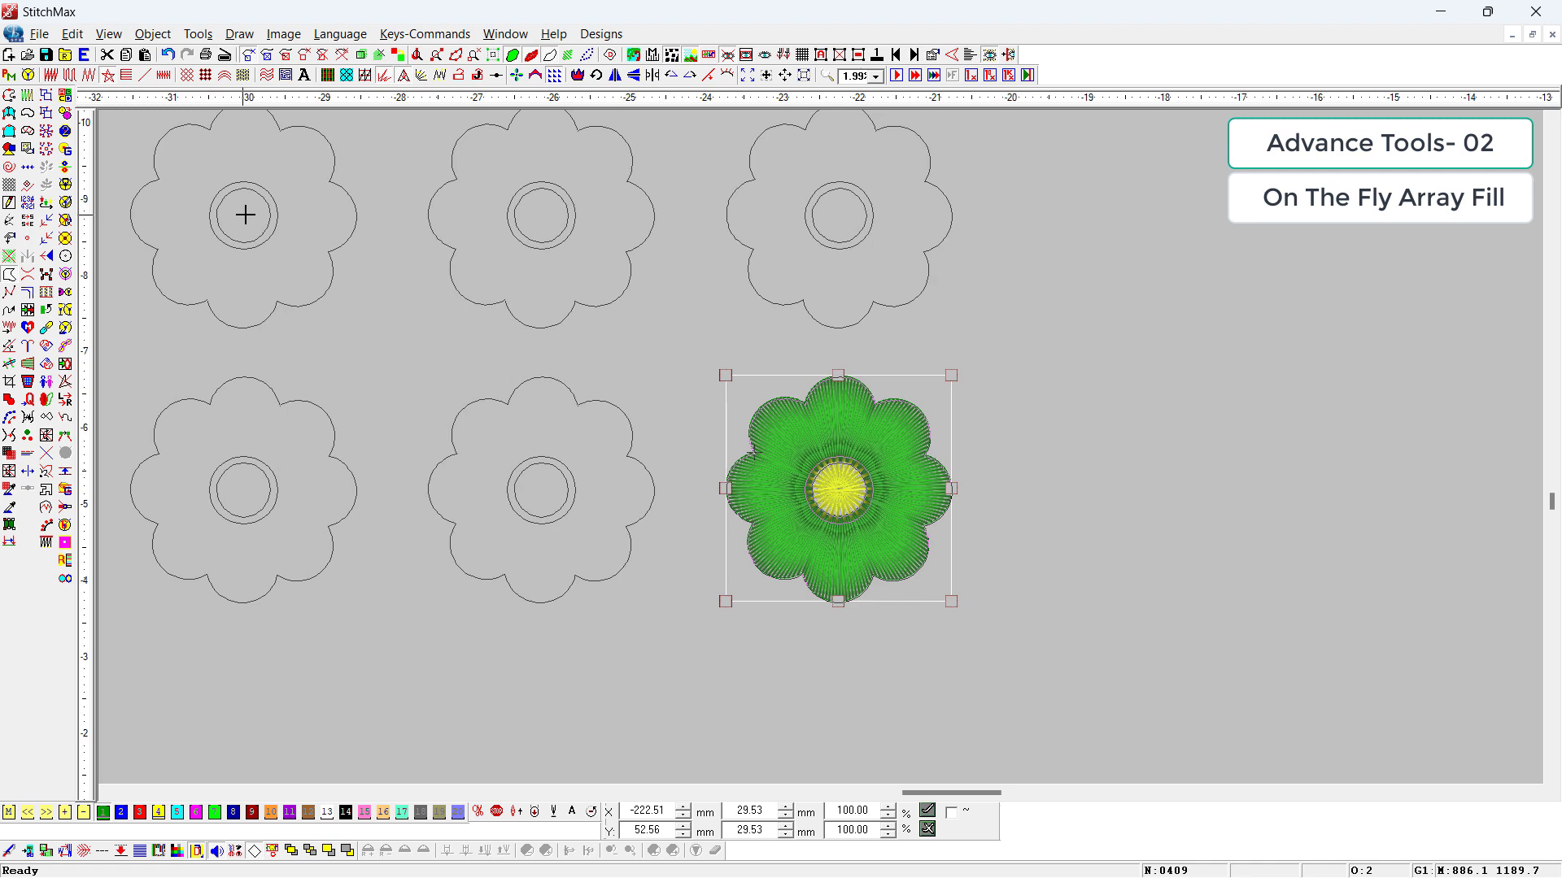
pyautogui.scroll(-2, 243, 216)
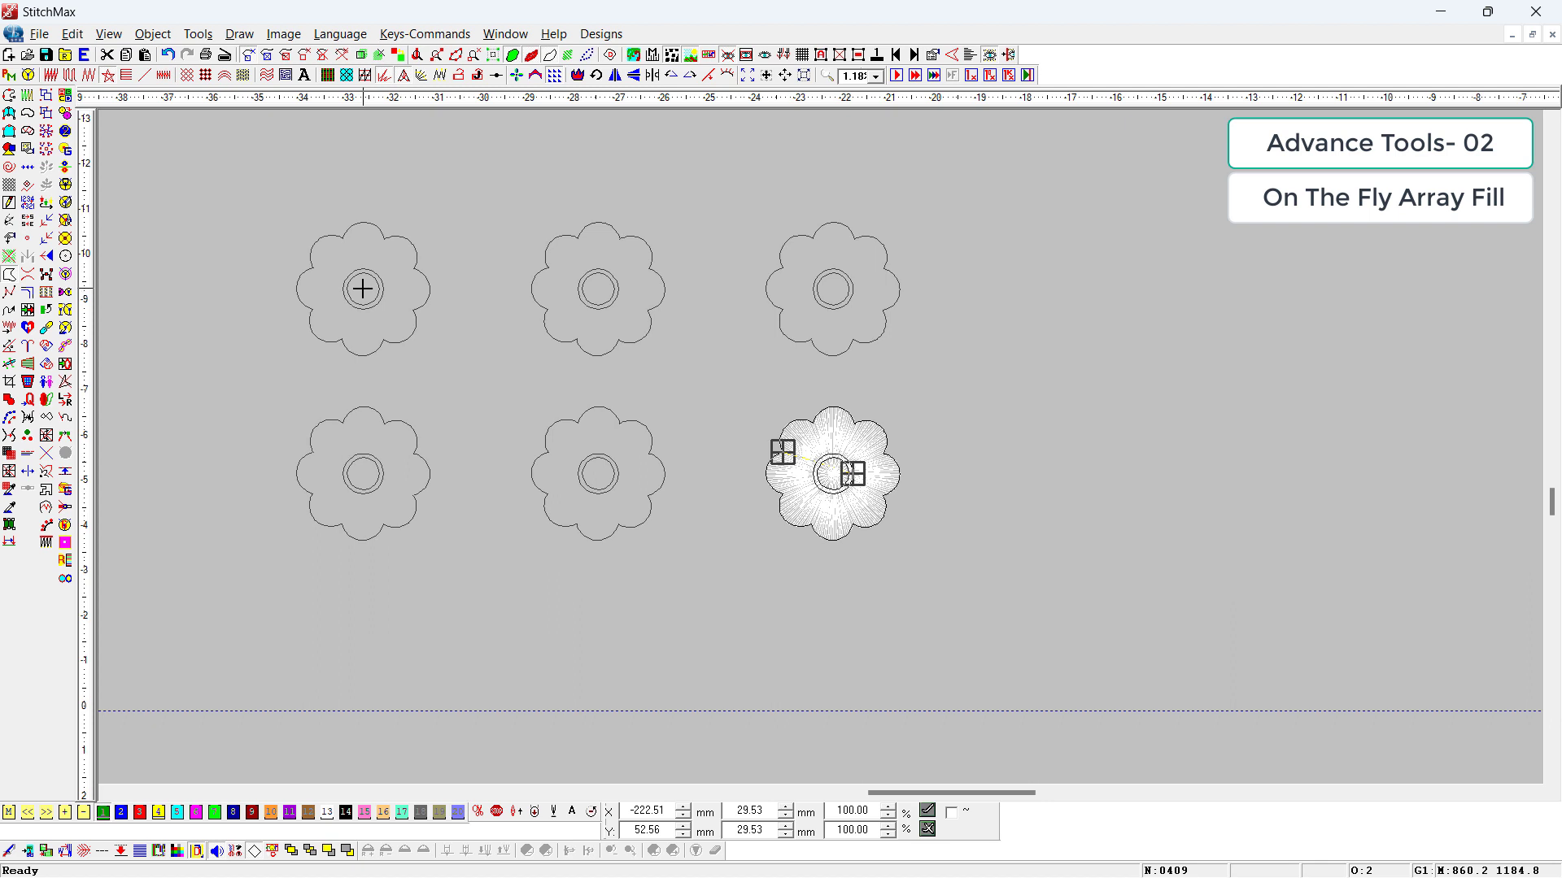
pyautogui.press('Right')
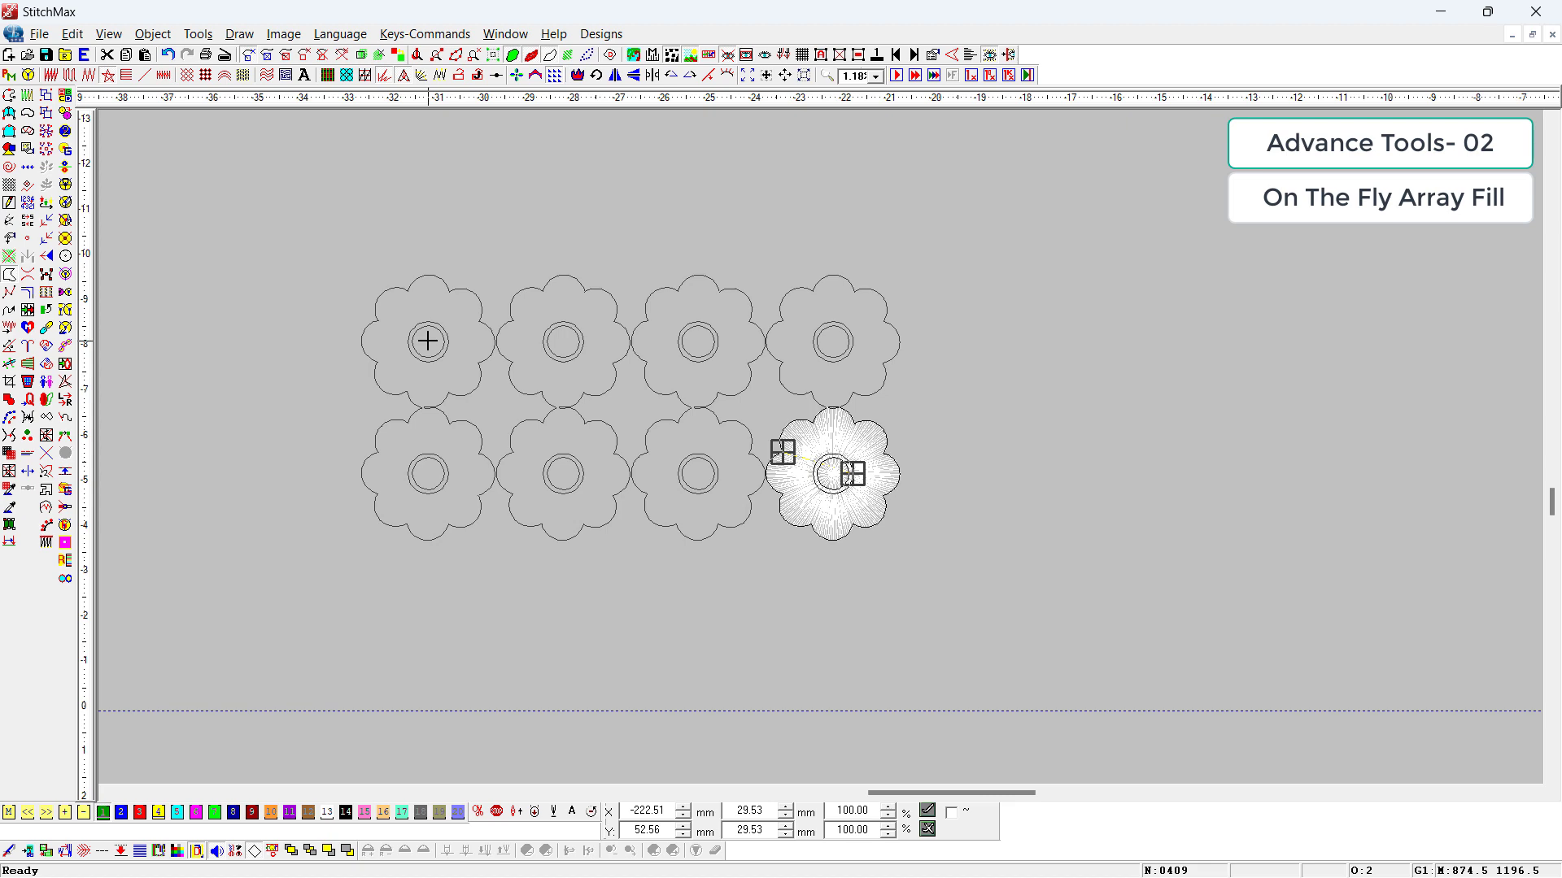
pyautogui.click(427, 342)
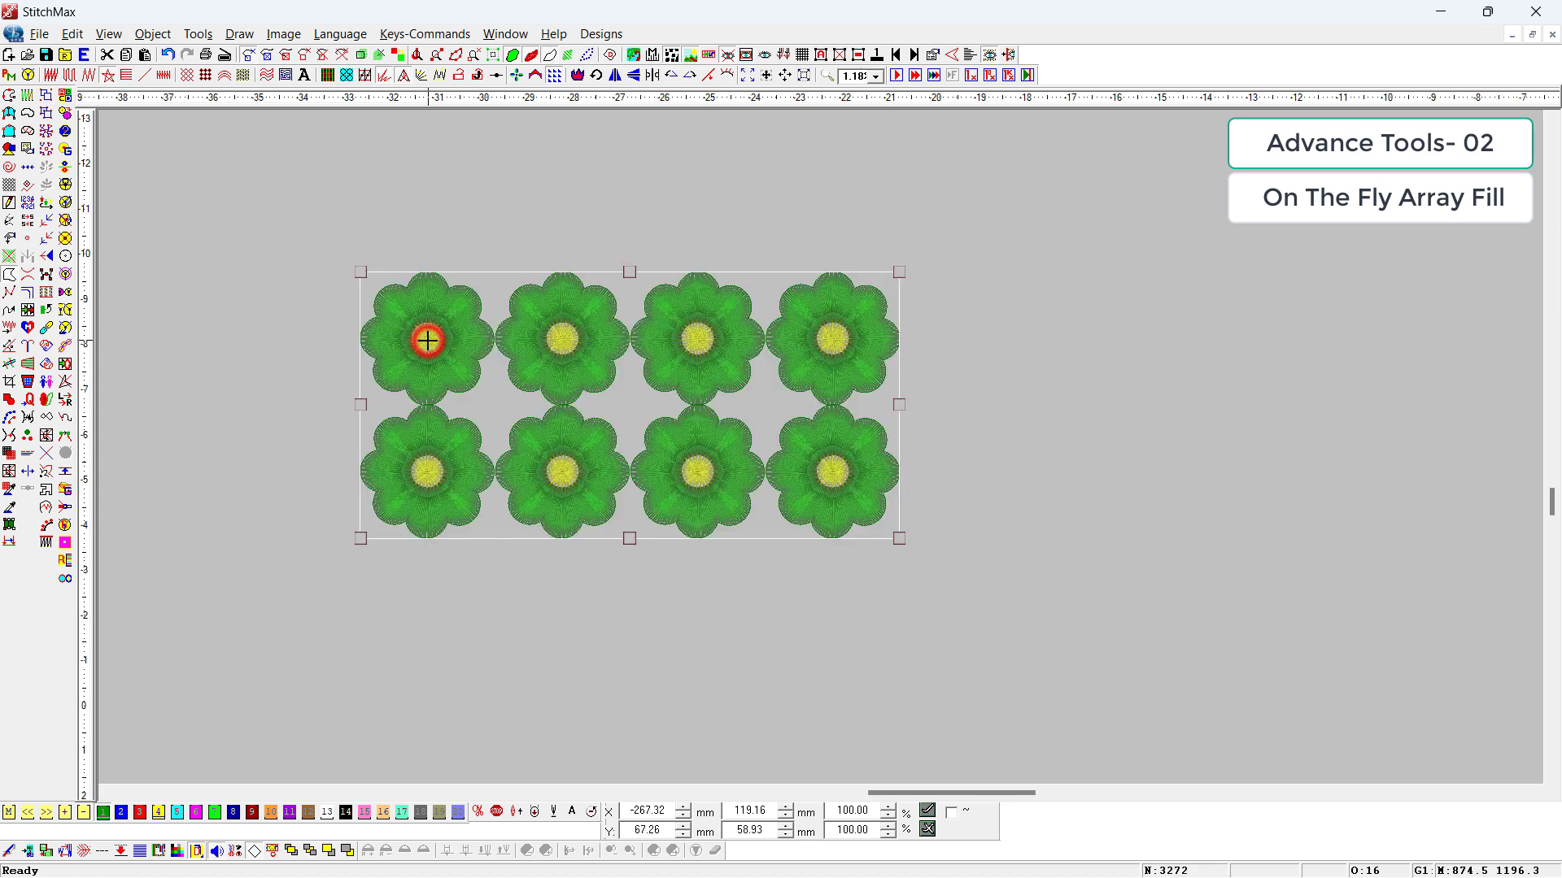
# Step: Group the original flower in the grid's lower right corner and delete all the other copies
pyautogui.click(945, 660)
pyautogui.moveTo(1014, 688); pyautogui.dragTo(736, 383)
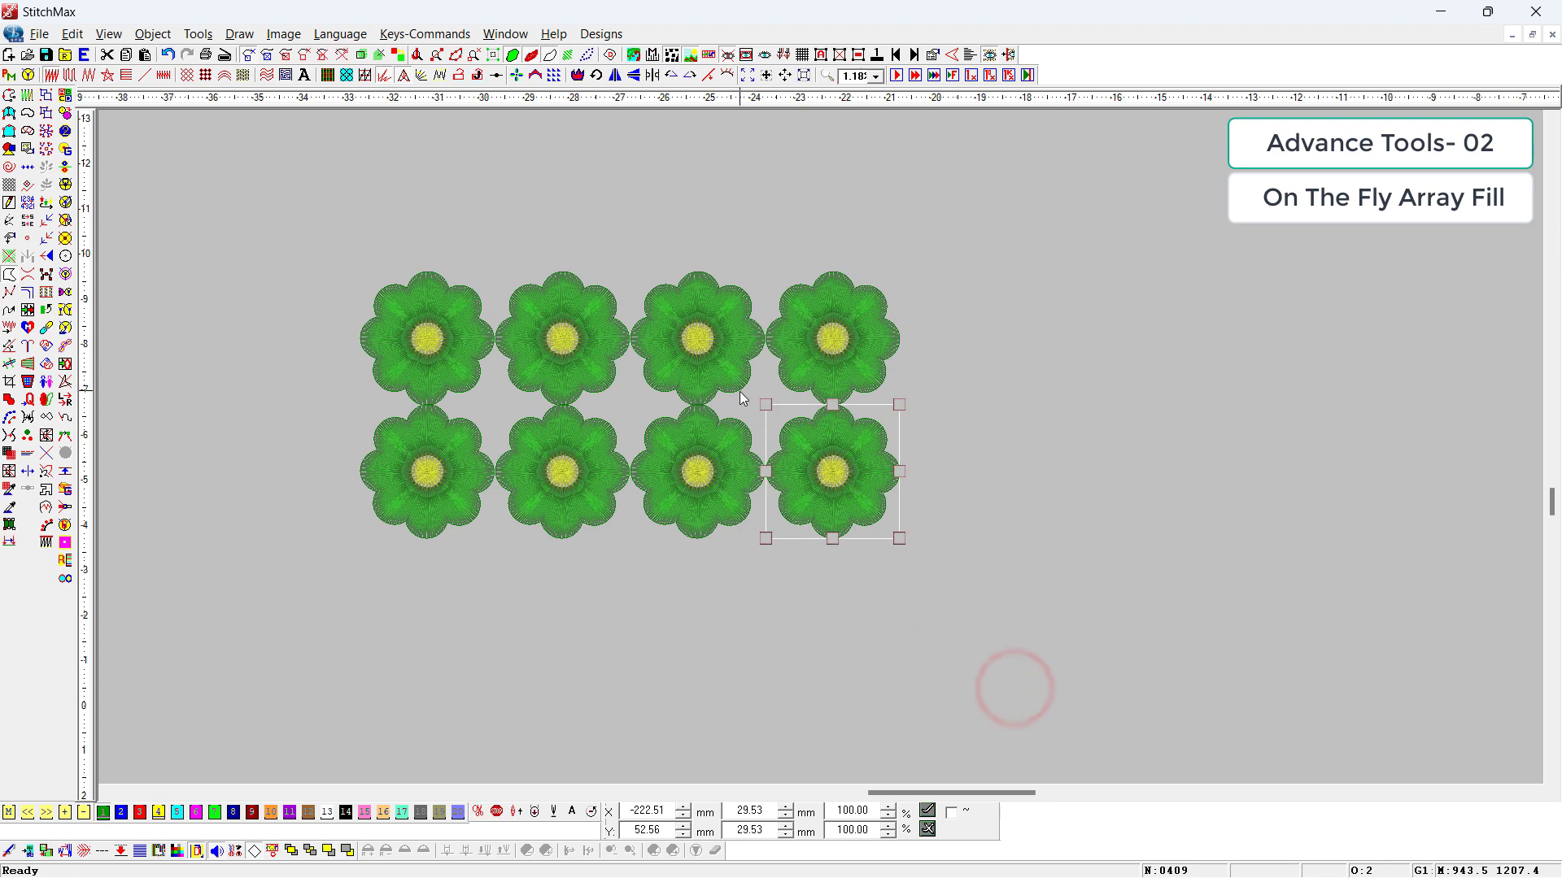
pyautogui.hotkey('ctrl', 'g')
pyautogui.hotkey('ctrl', 'a')
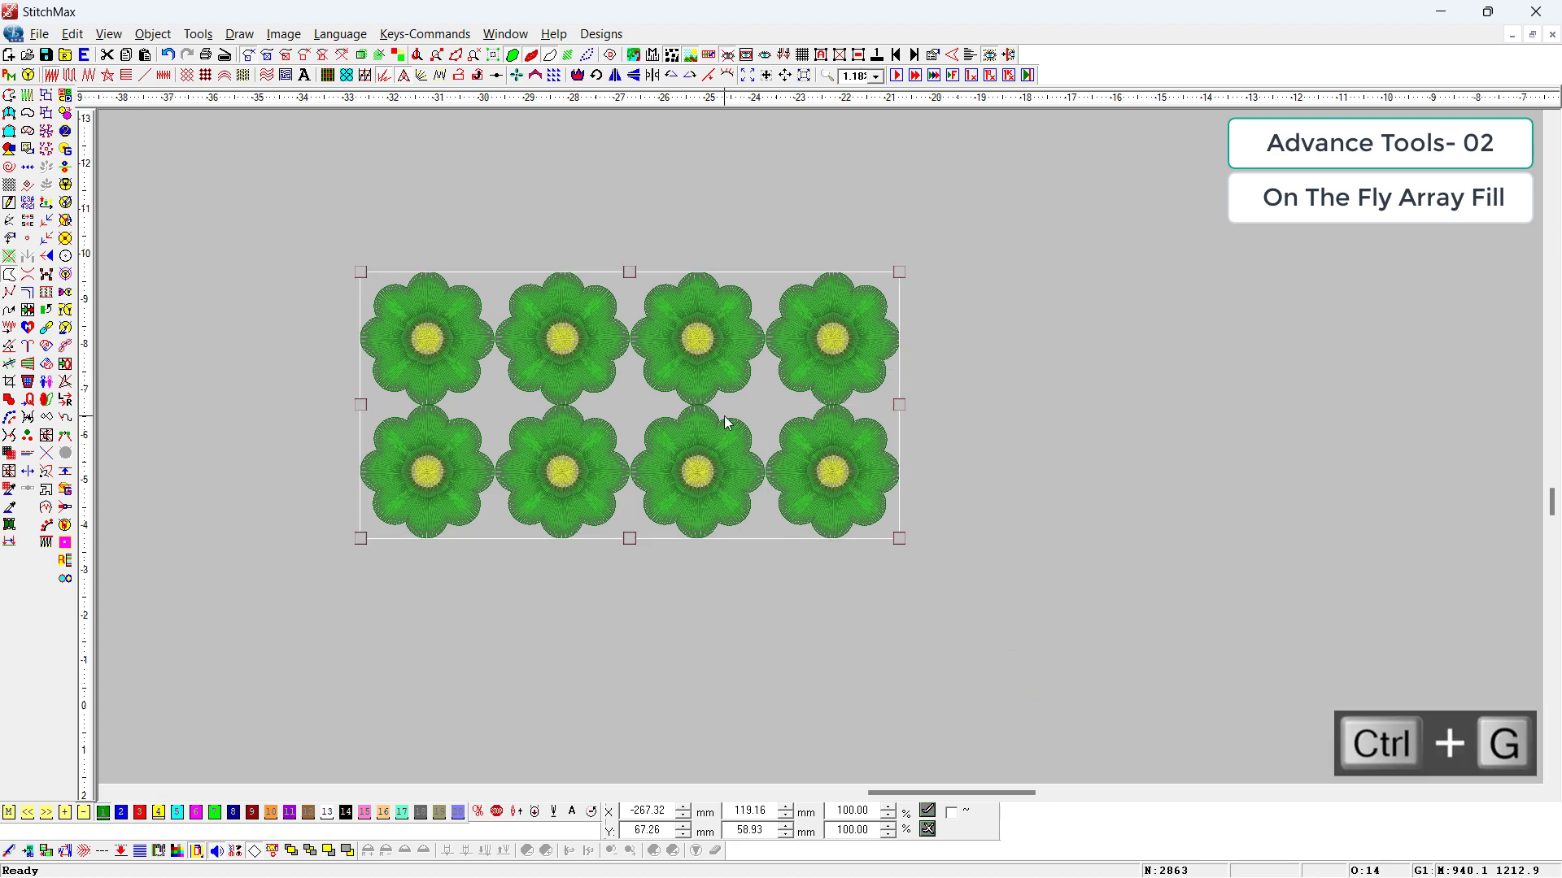
pyautogui.press('Delete')
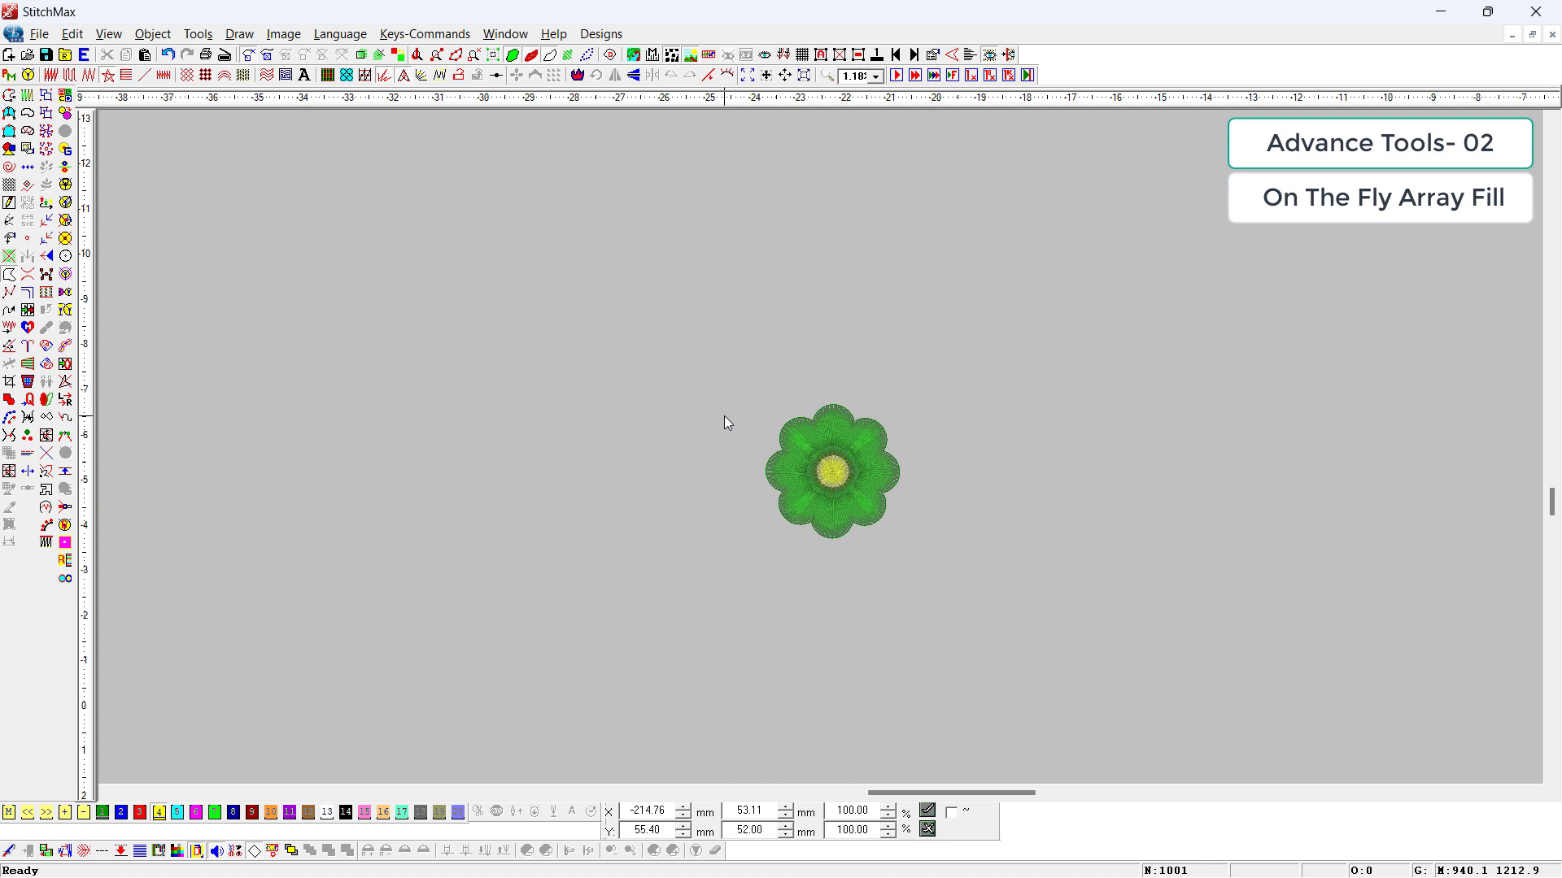
# Step: Select the grouped flower and view its Duplicate Array settings without applying them
pyautogui.scroll(-1, 726, 422)
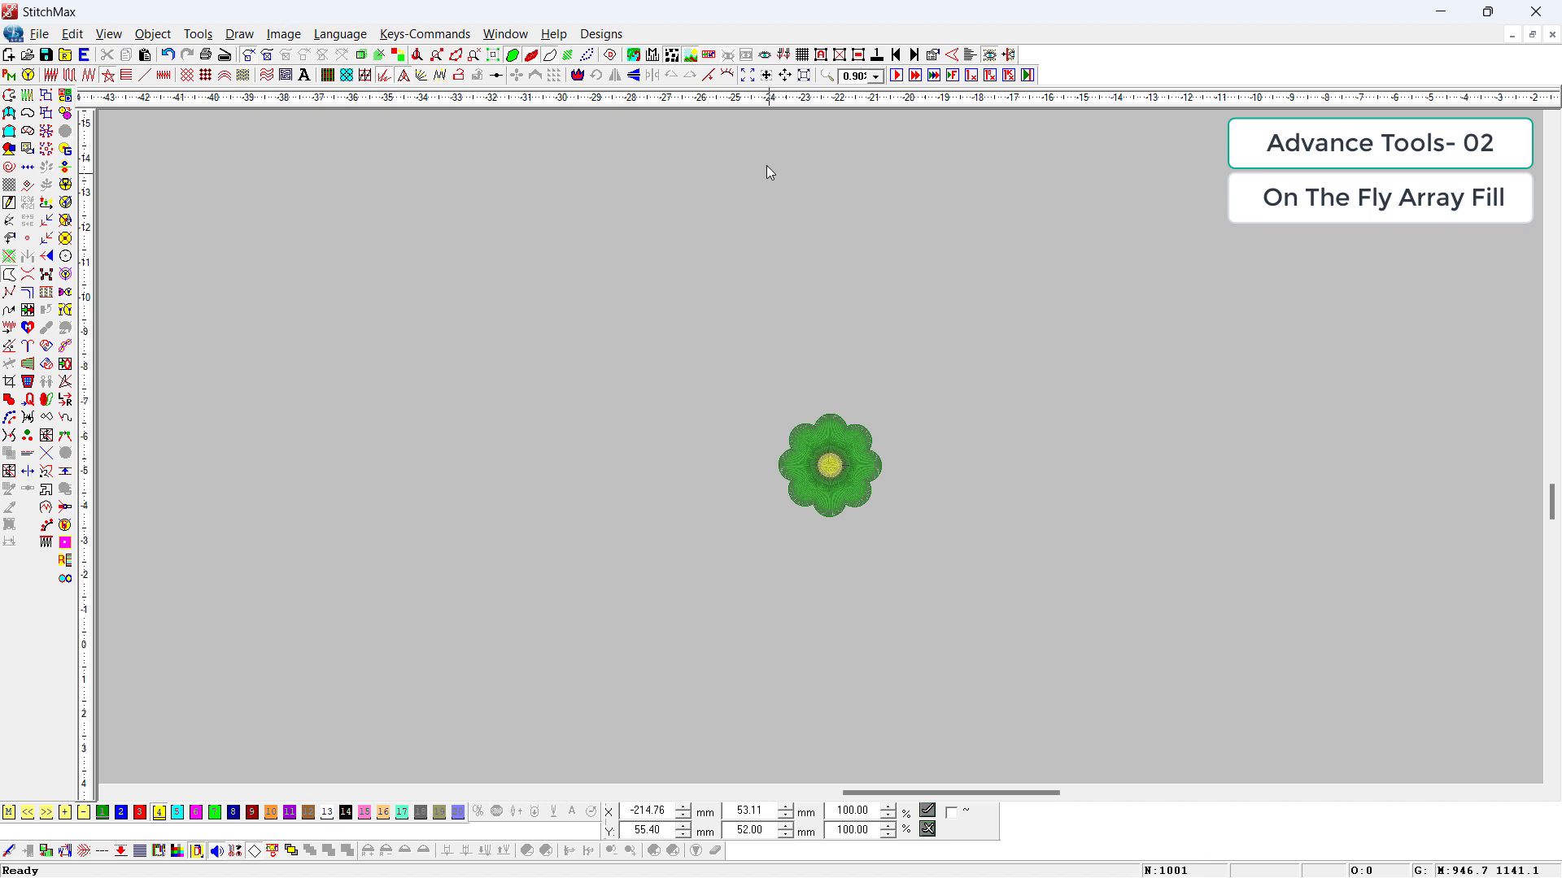
pyautogui.moveTo(1025, 393); pyautogui.dragTo(710, 544)
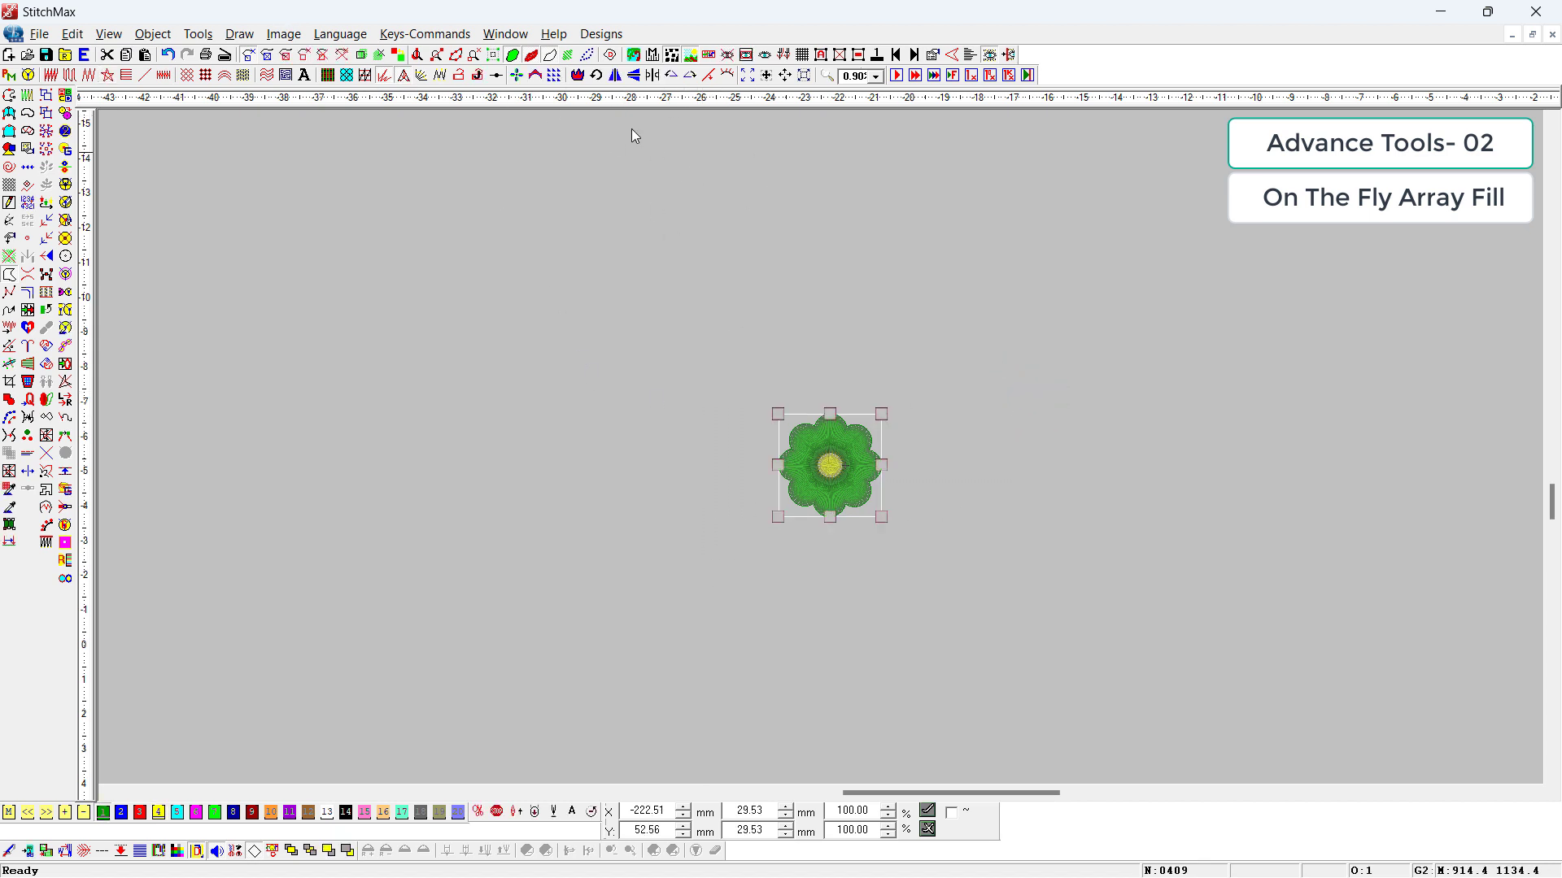
pyautogui.click(560, 79)
pyautogui.click(560, 78)
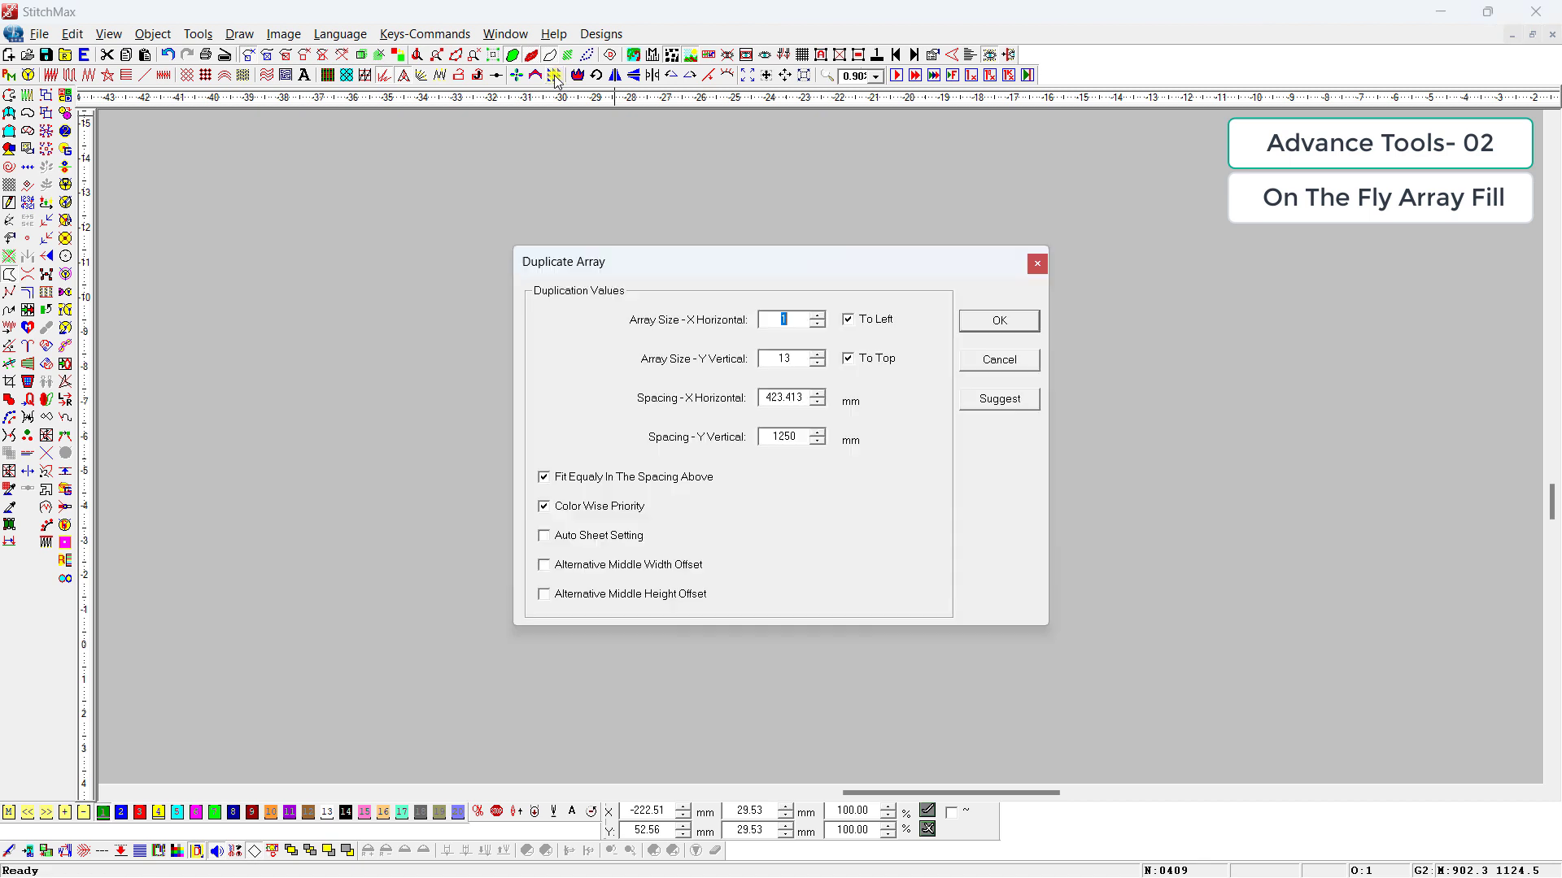
pyautogui.click(1012, 363)
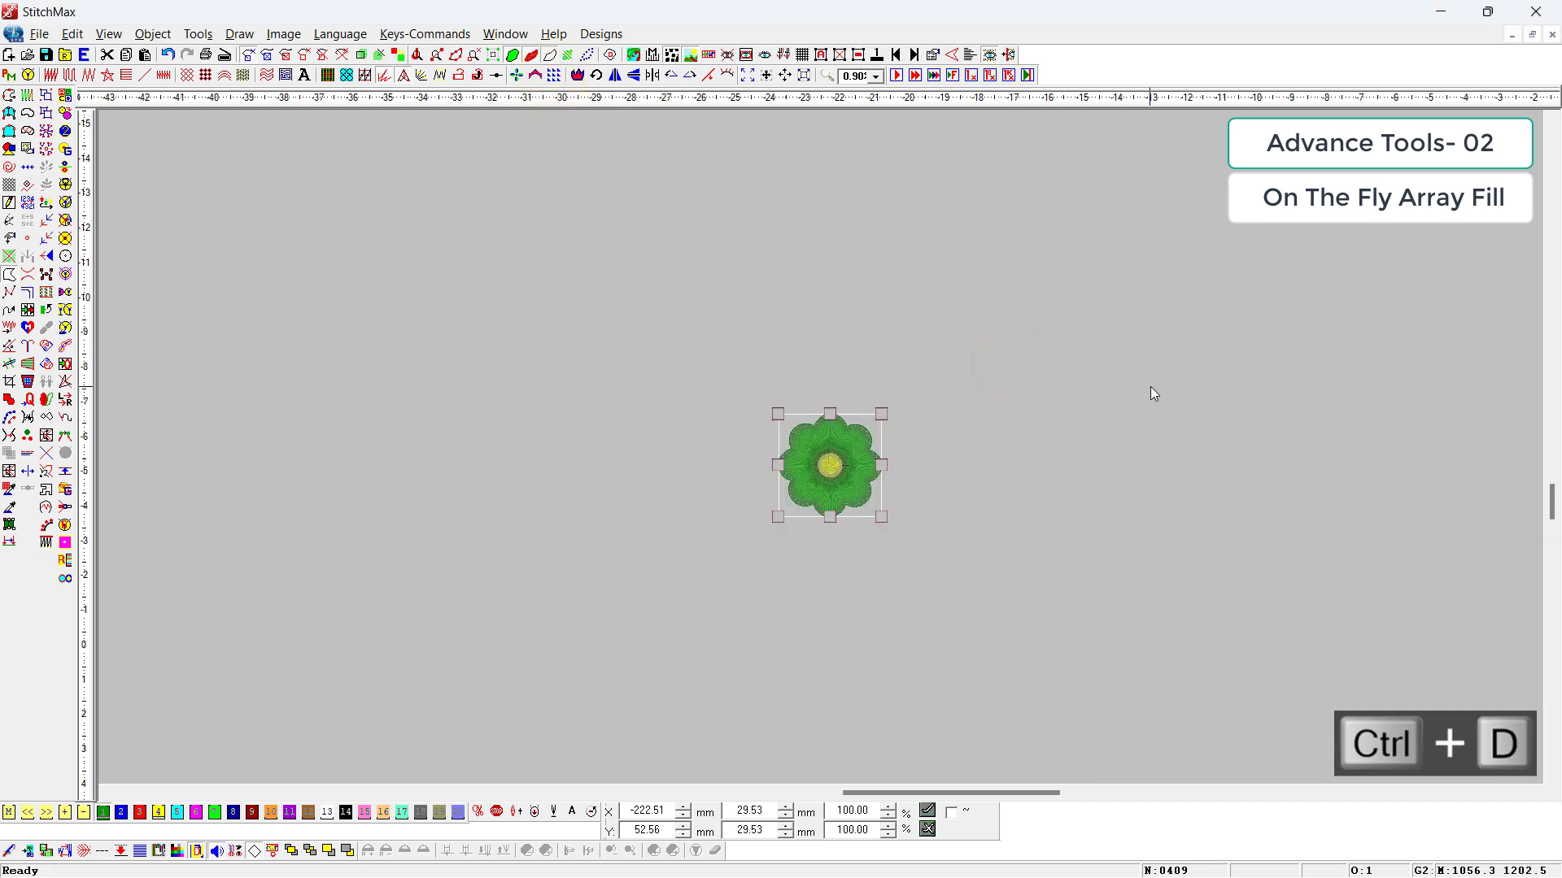
# Step: Set the vertical repeat distance to 1050 mm in the Show Repeats settings
pyautogui.hotkey('ctrl', 'd')
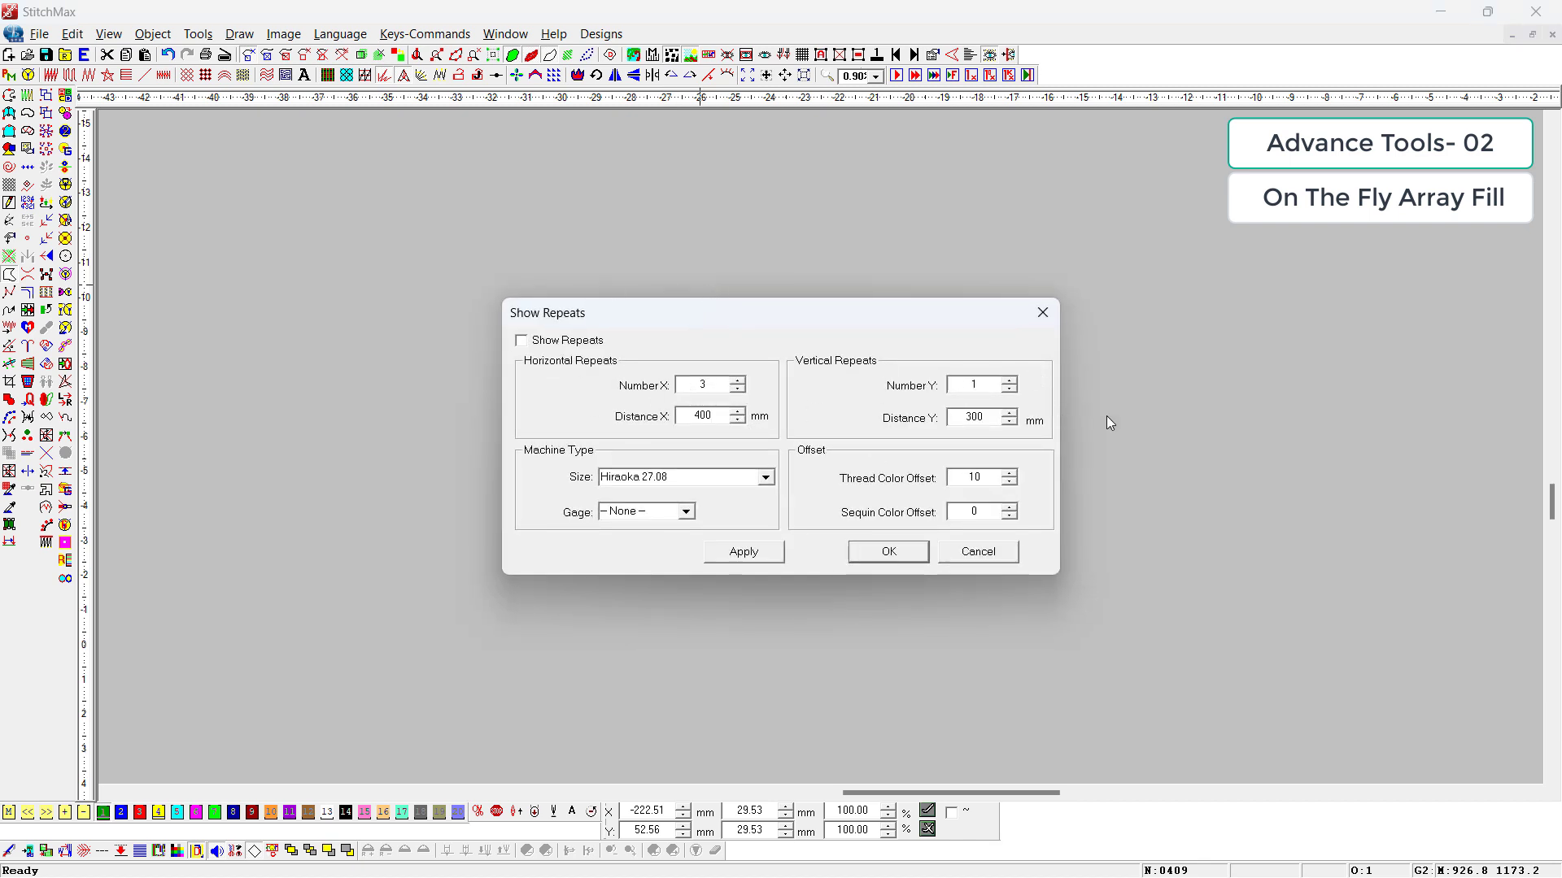
pyautogui.doubleClick(687, 416)
pyautogui.doubleClick(960, 416)
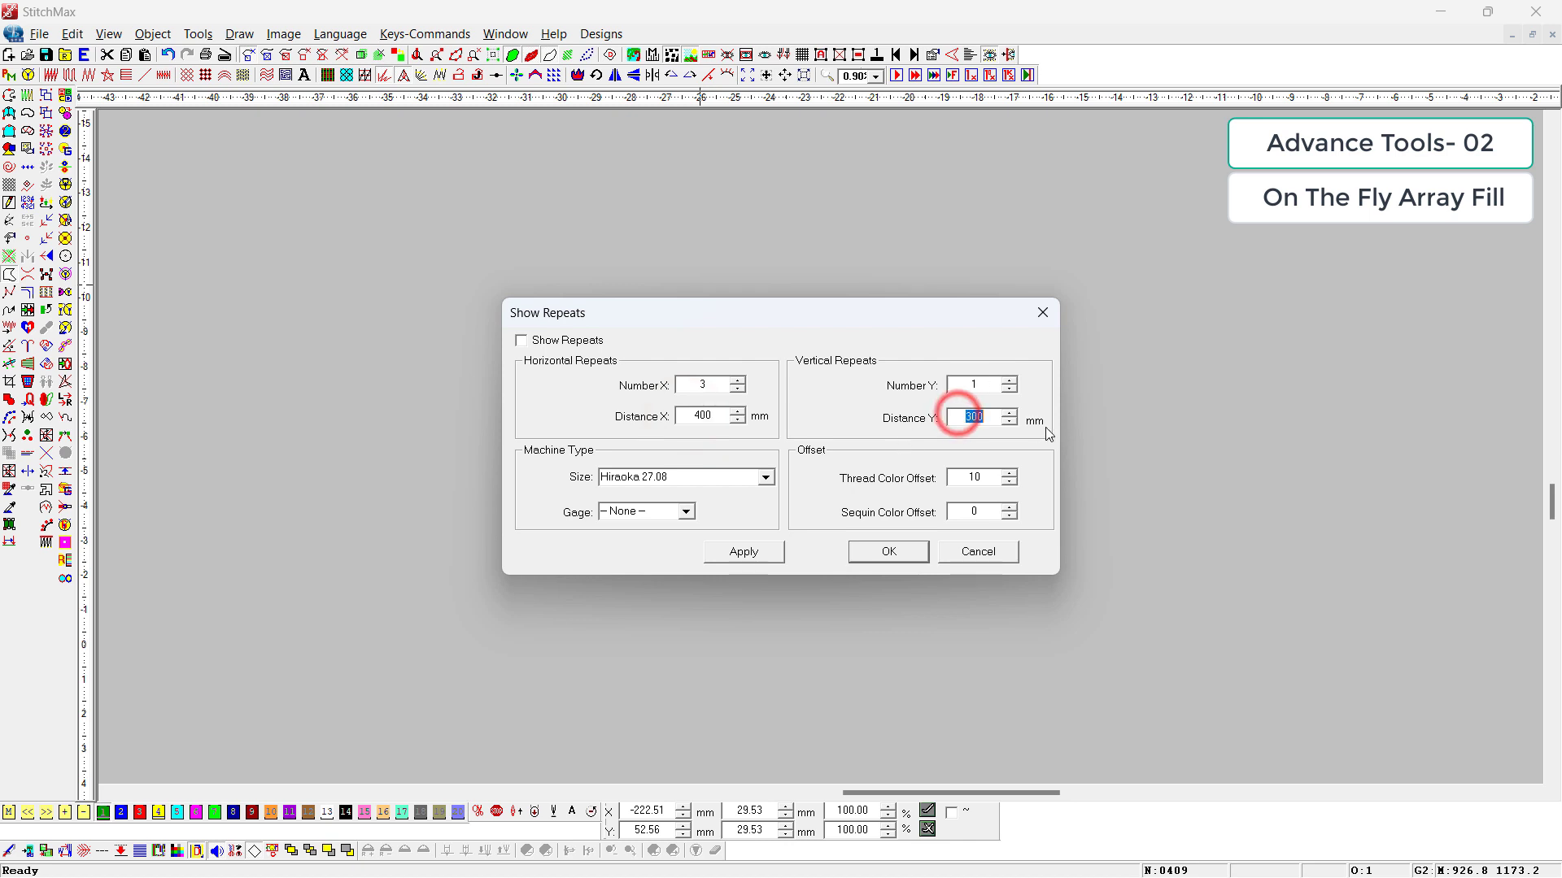
pyautogui.write('1050')
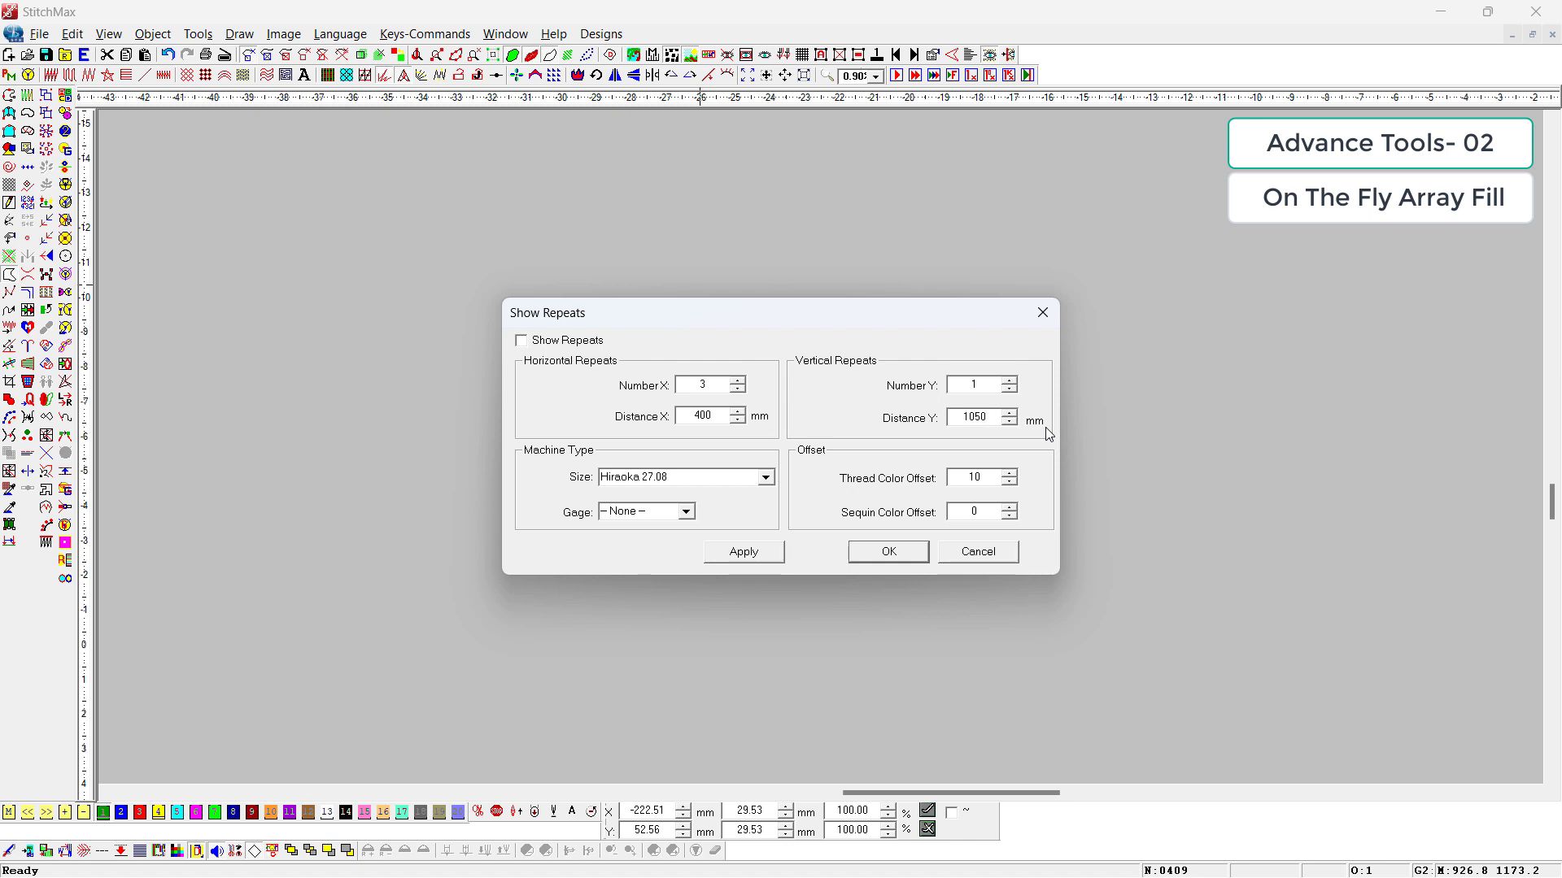
pyautogui.press('Return')
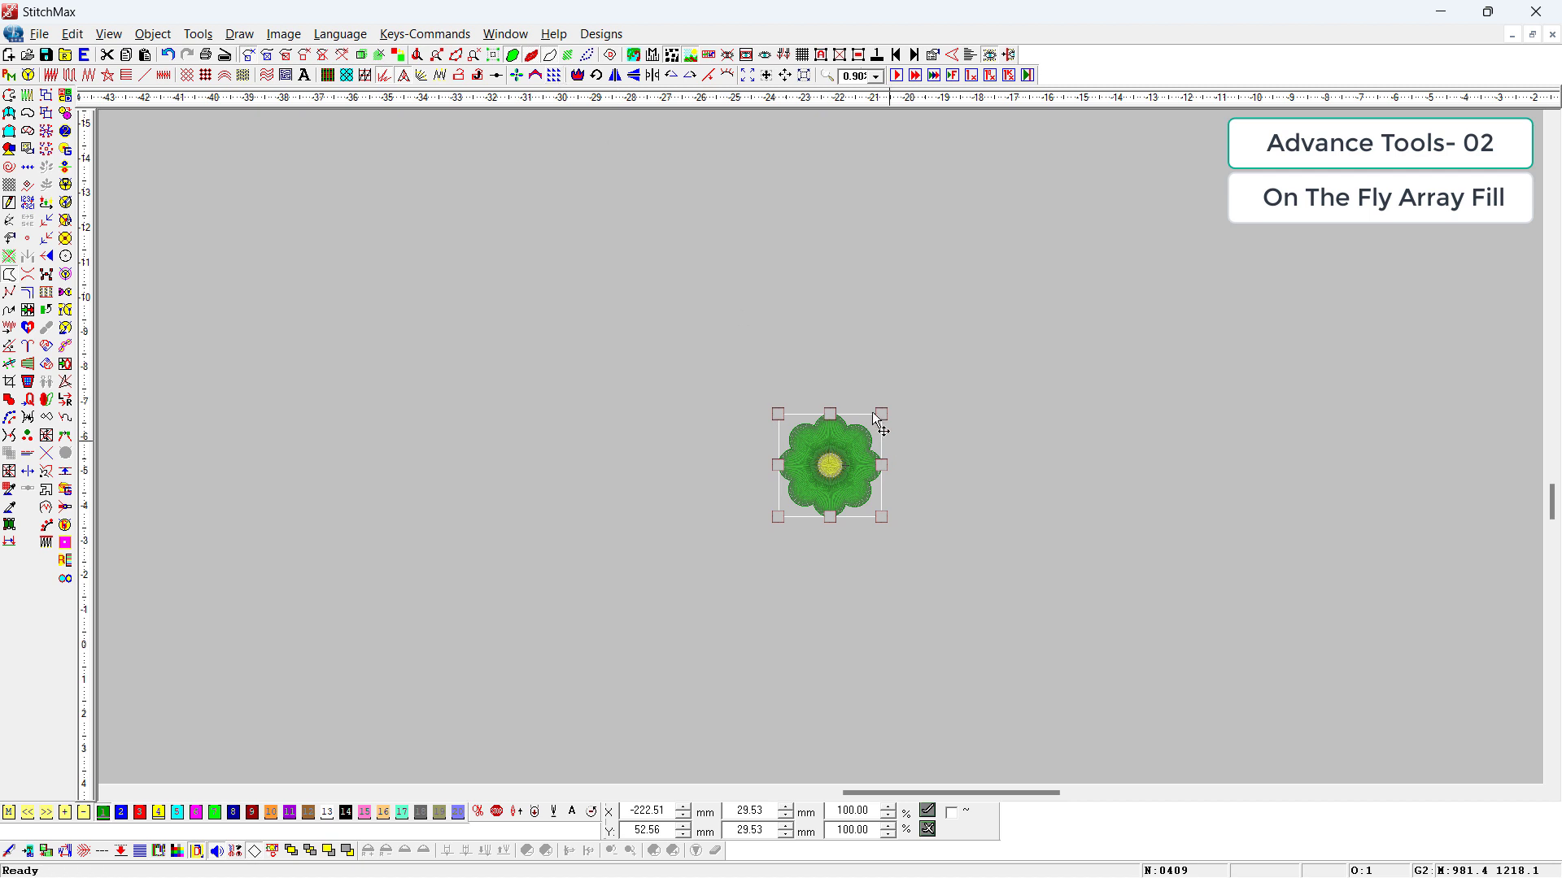
# Step: Start On The Fly Array Fill on the flower and load the suggested duplication values for the sheet
pyautogui.click(554, 75)
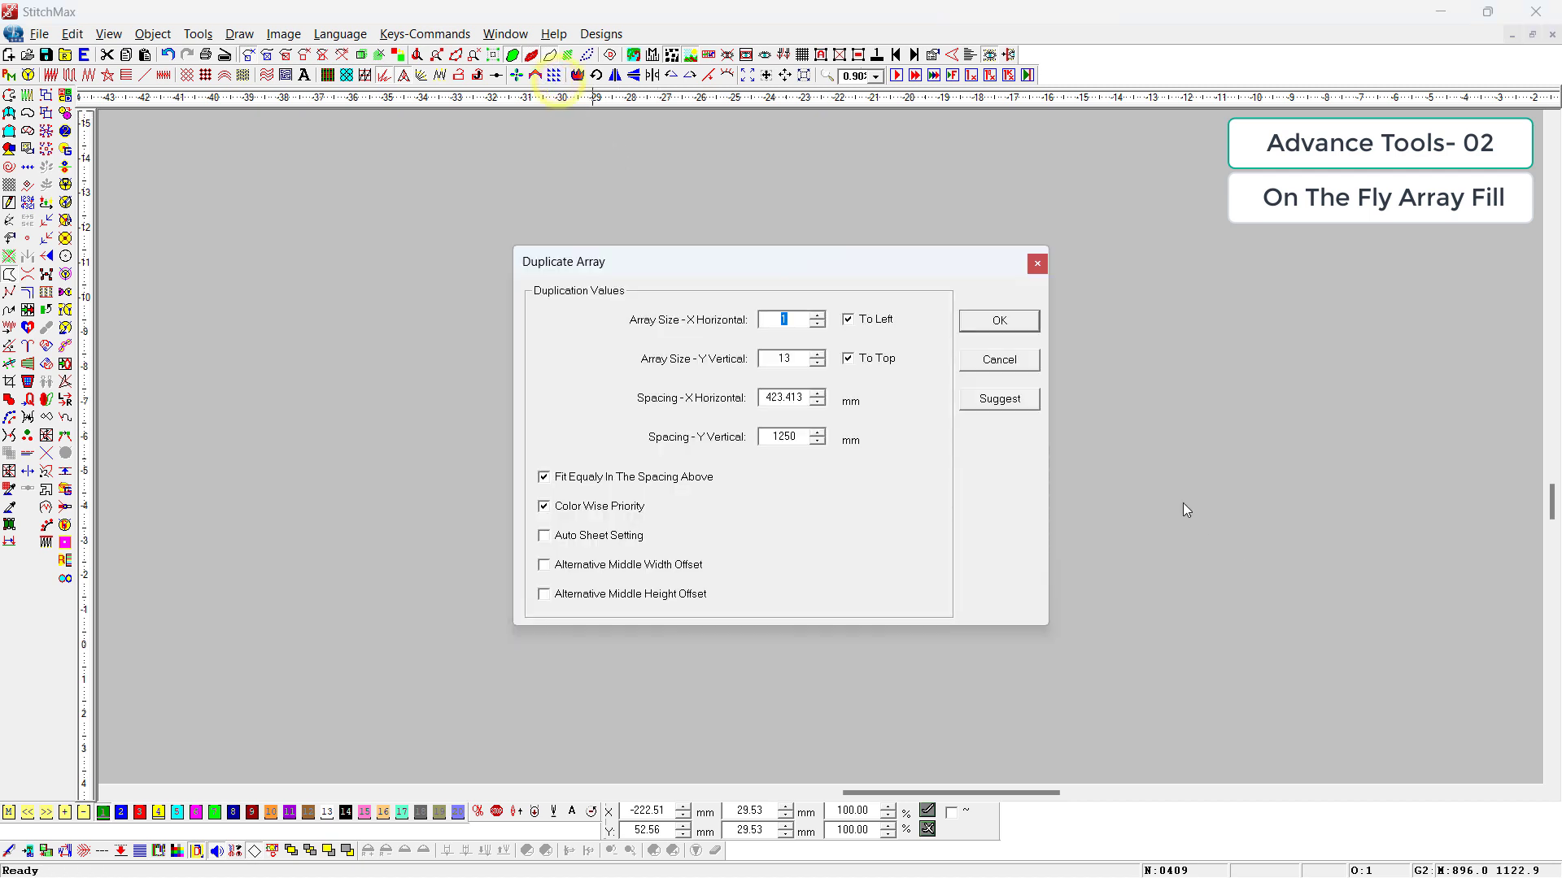
pyautogui.click(1023, 407)
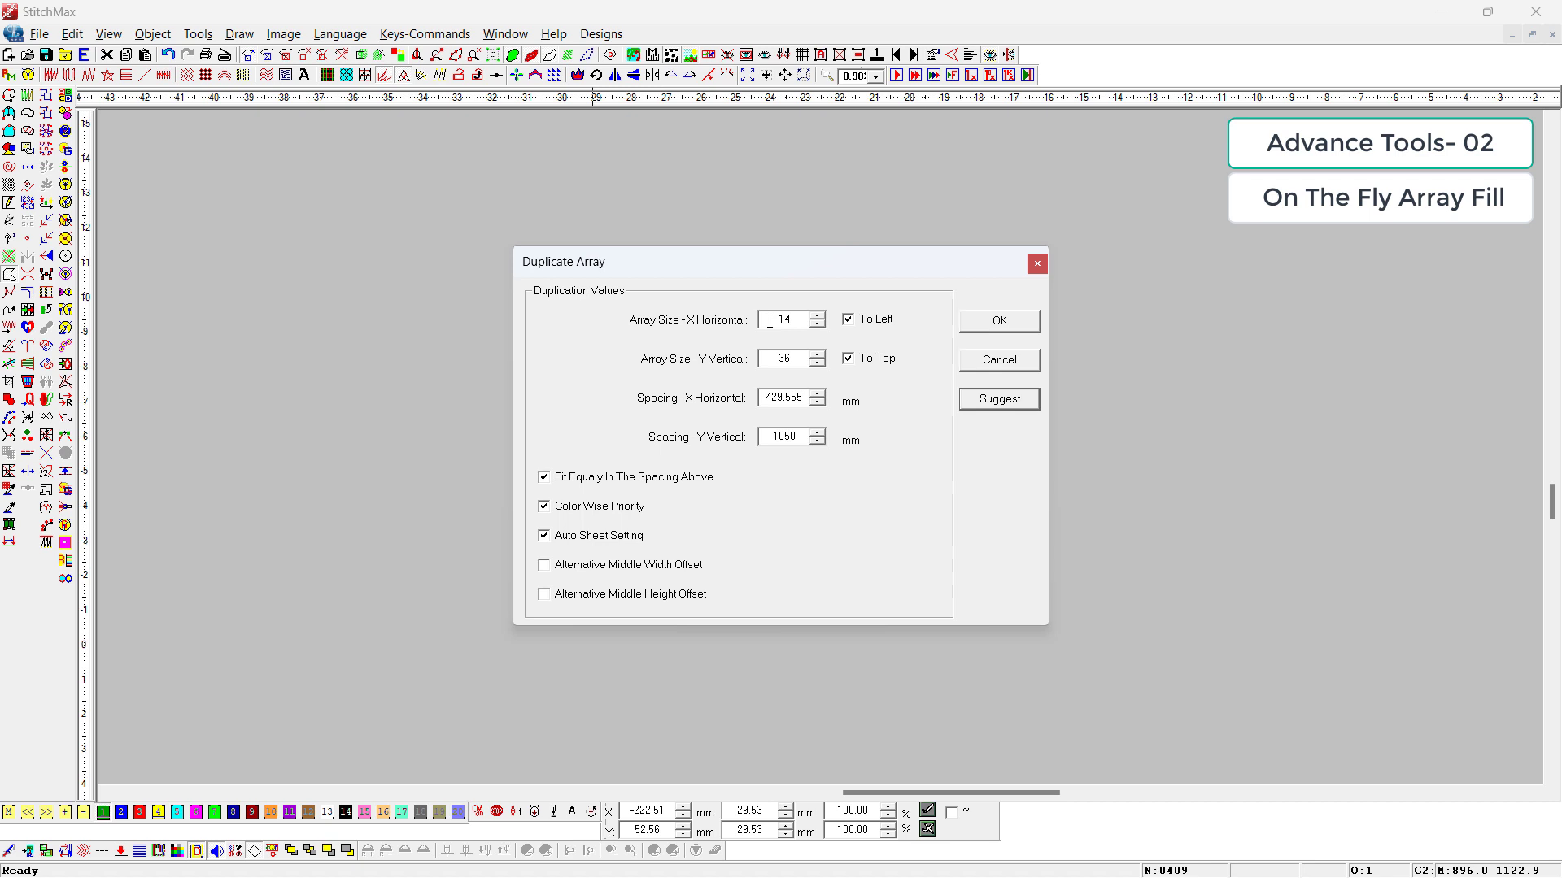
# Step: Set the Duplicate Array size to 4 horizontally and 10 vertically for the flower and apply the values
pyautogui.doubleClick(776, 319)
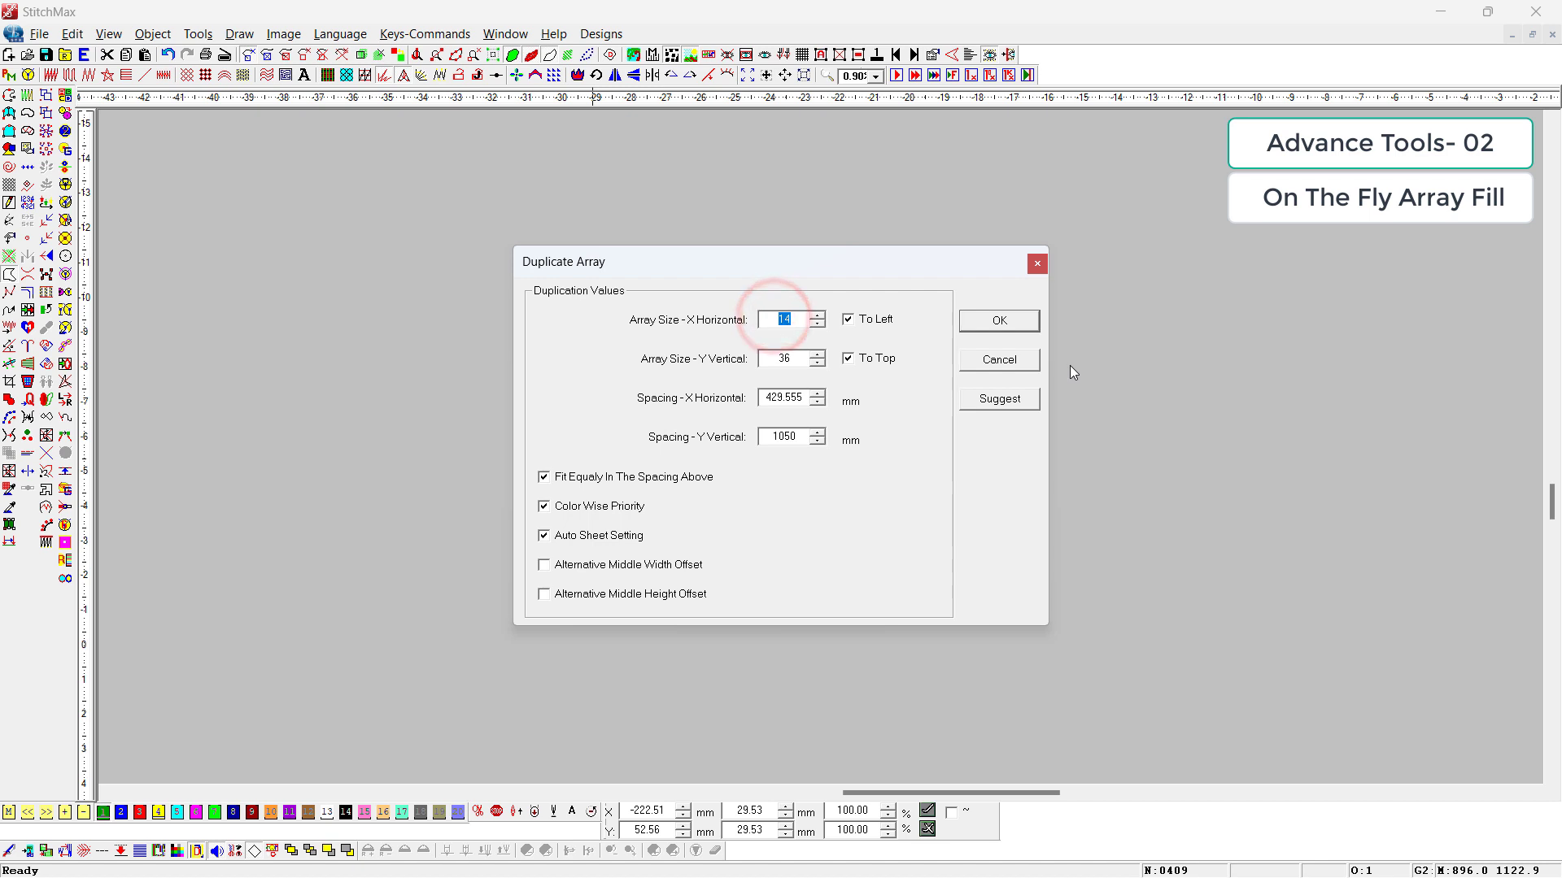
pyautogui.write('4')
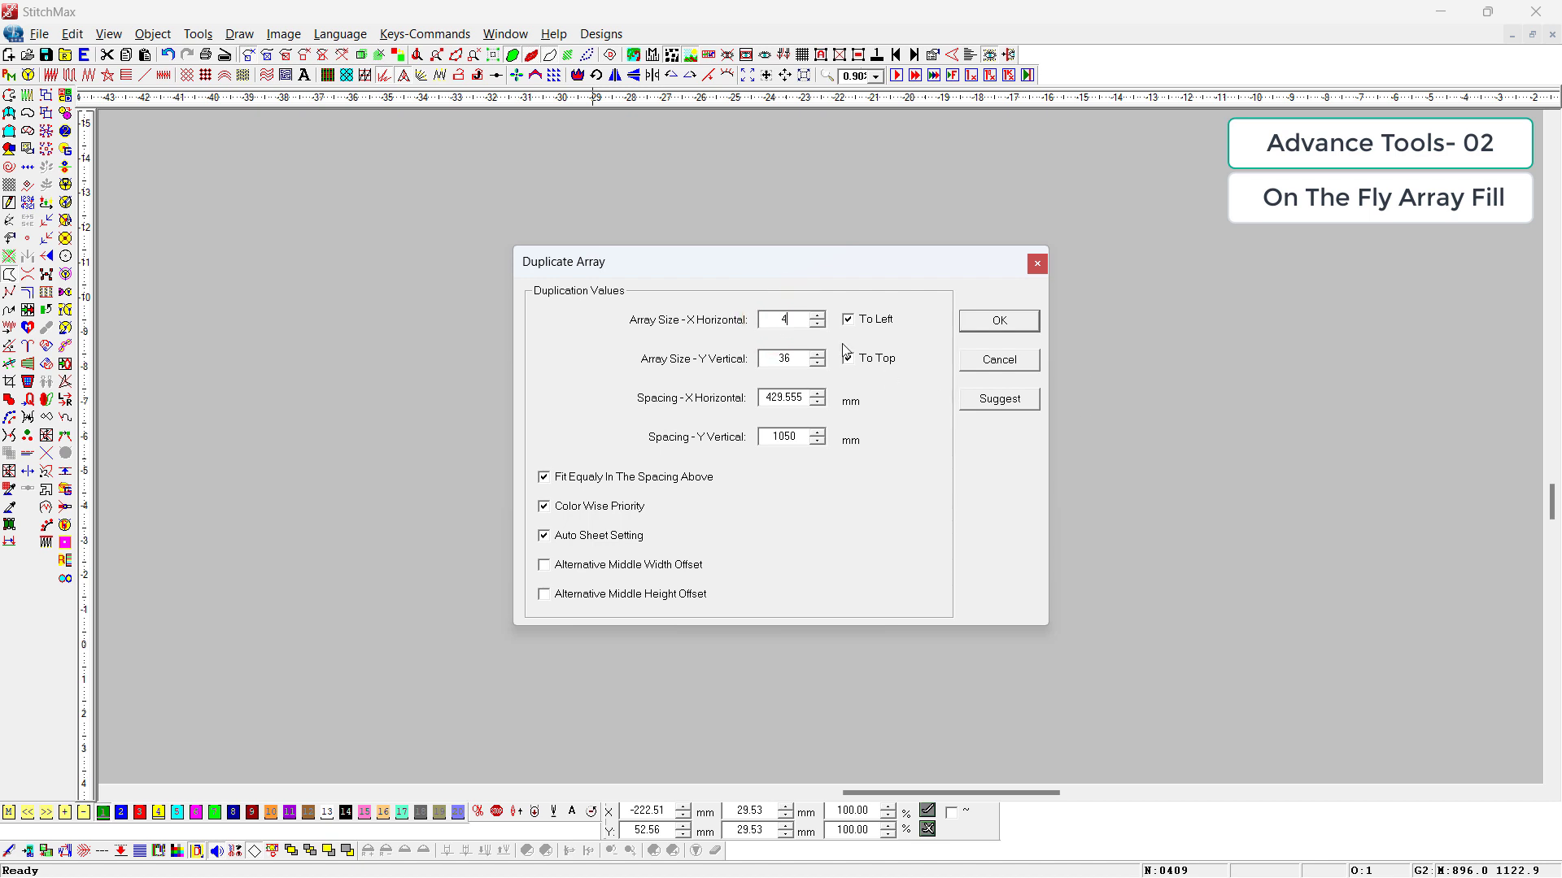
pyautogui.moveTo(765, 254); pyautogui.dragTo(1259, 322)
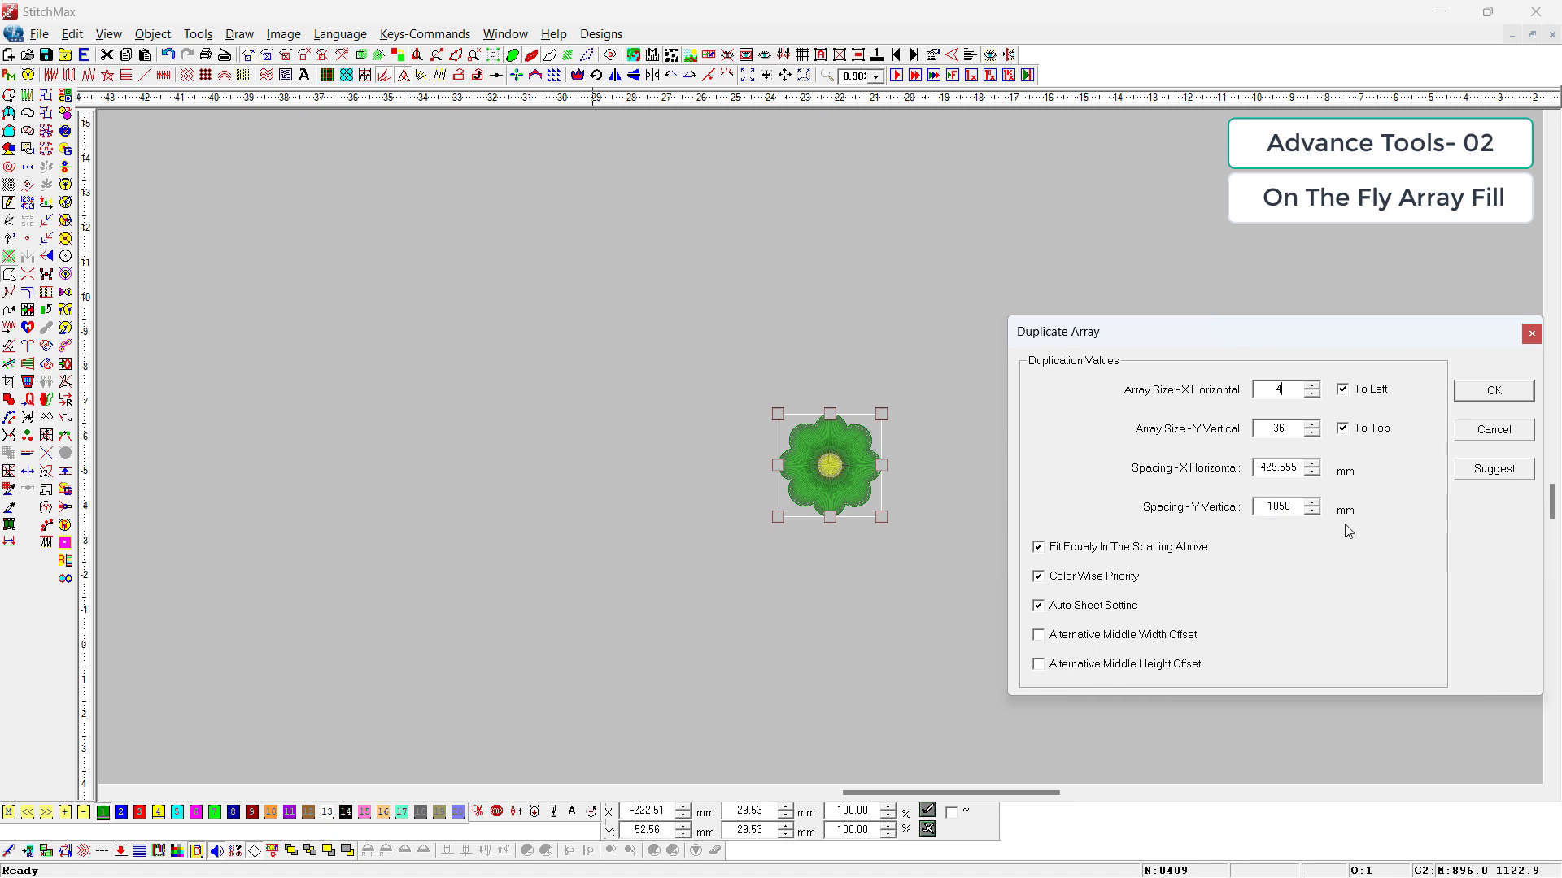
pyautogui.doubleClick(1292, 429)
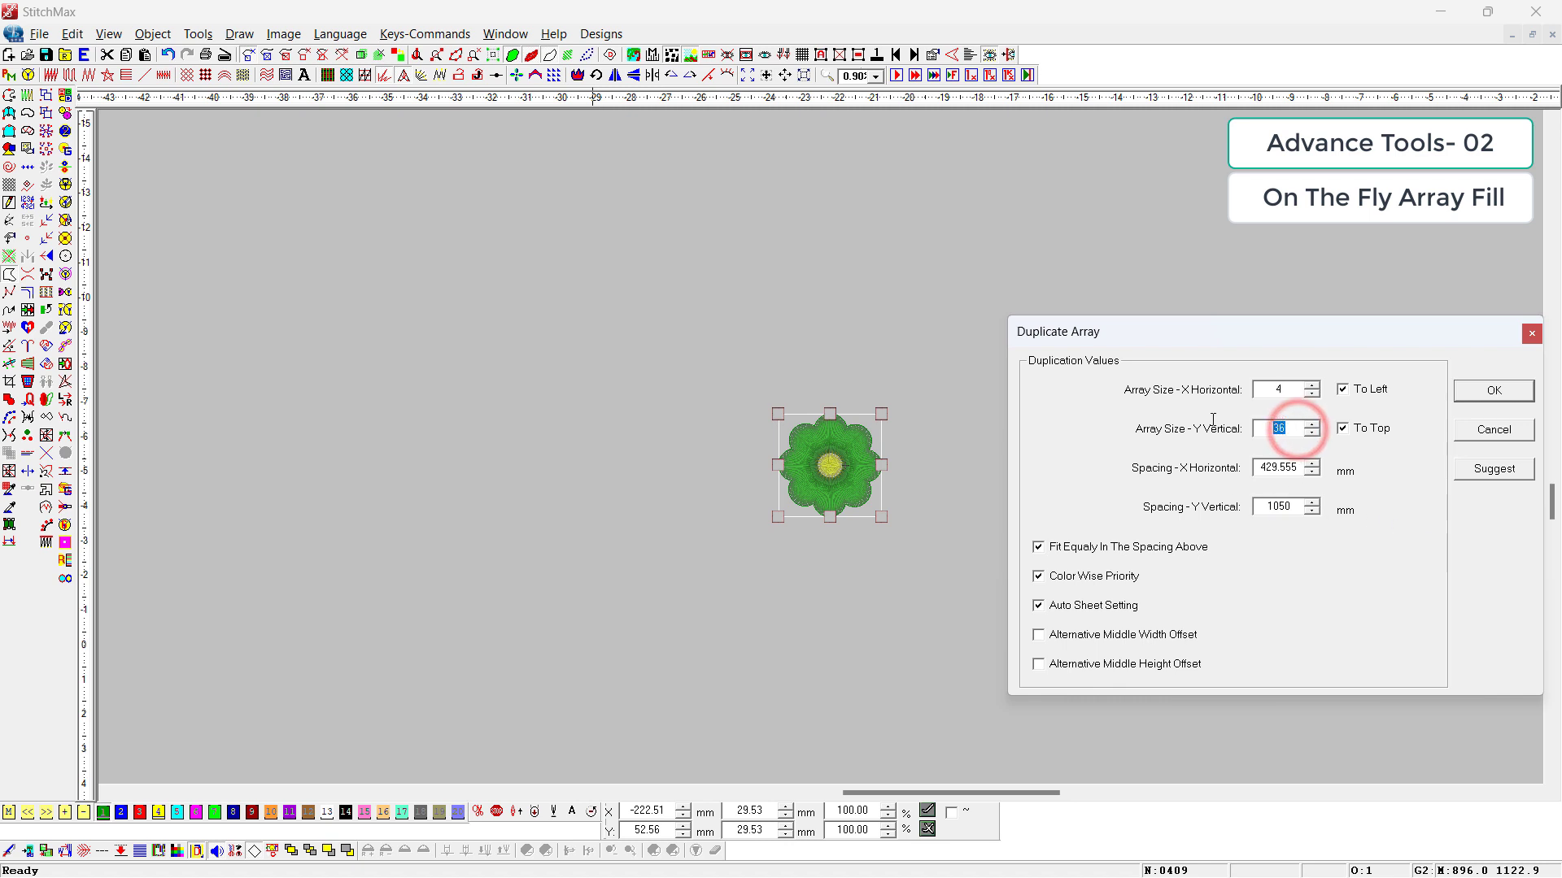
pyautogui.write('10')
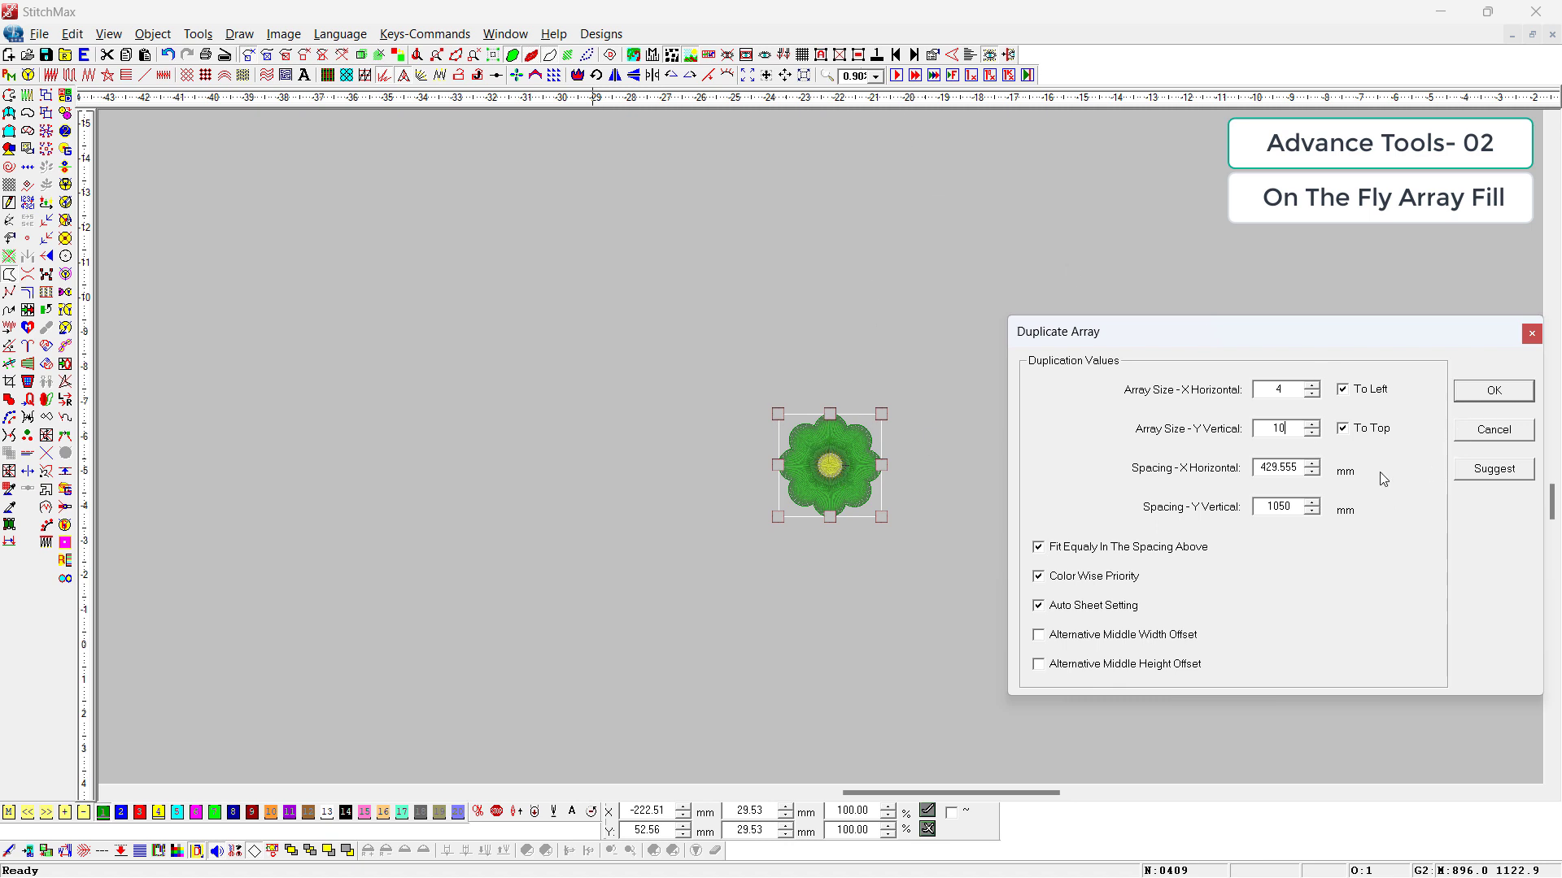
pyautogui.click(1495, 392)
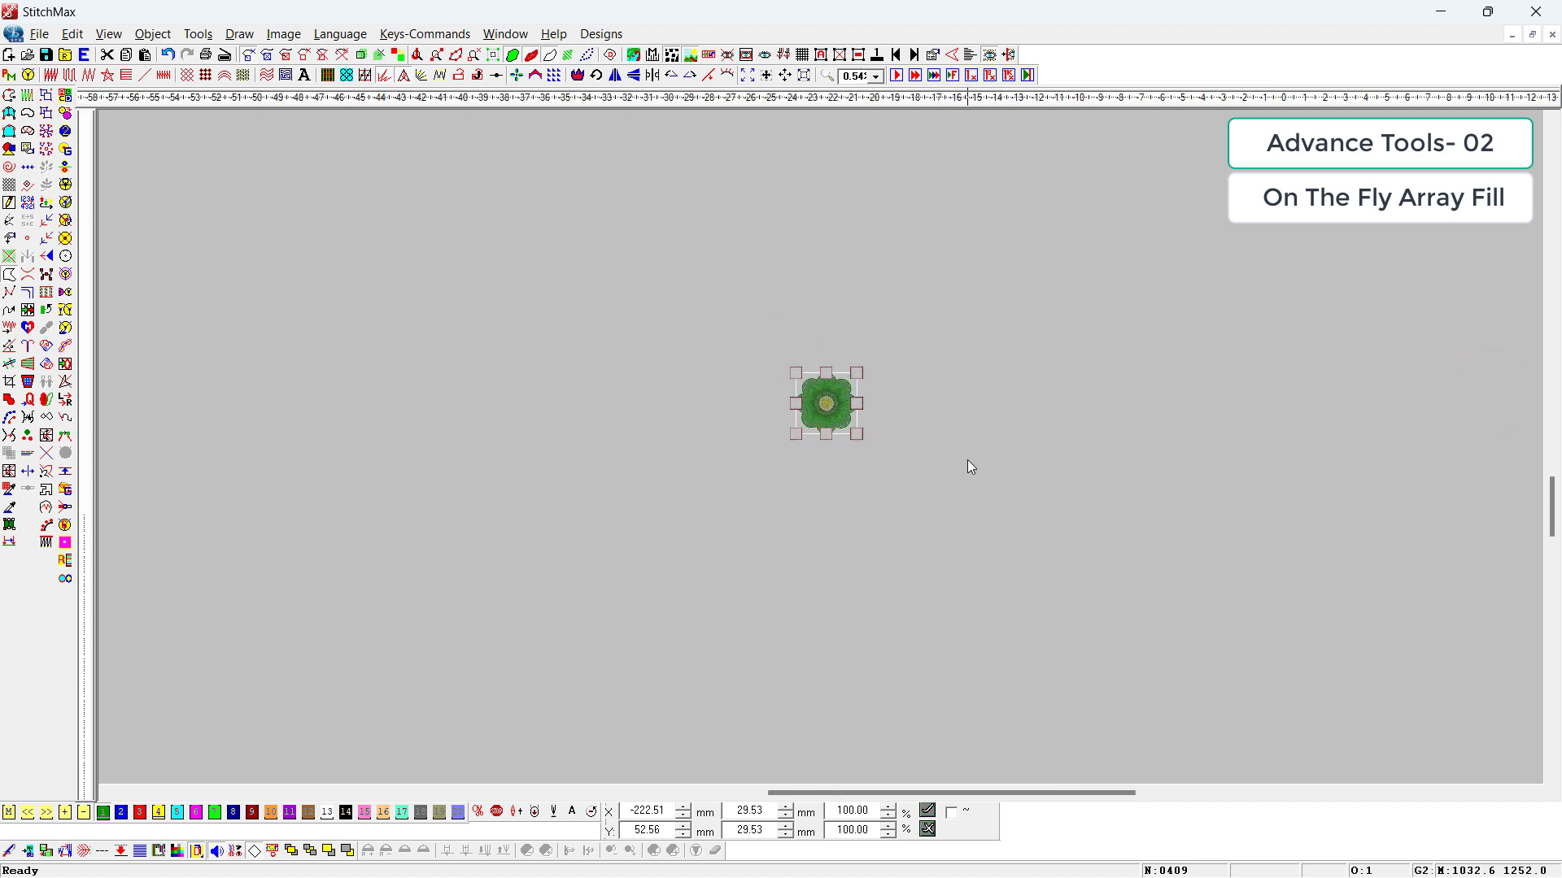
# Step: Duplicate the flower as a 4 by 10 array with Auto Sheet Setting enabled, and deselect the result
pyautogui.hotkey('ctrl', 'd')
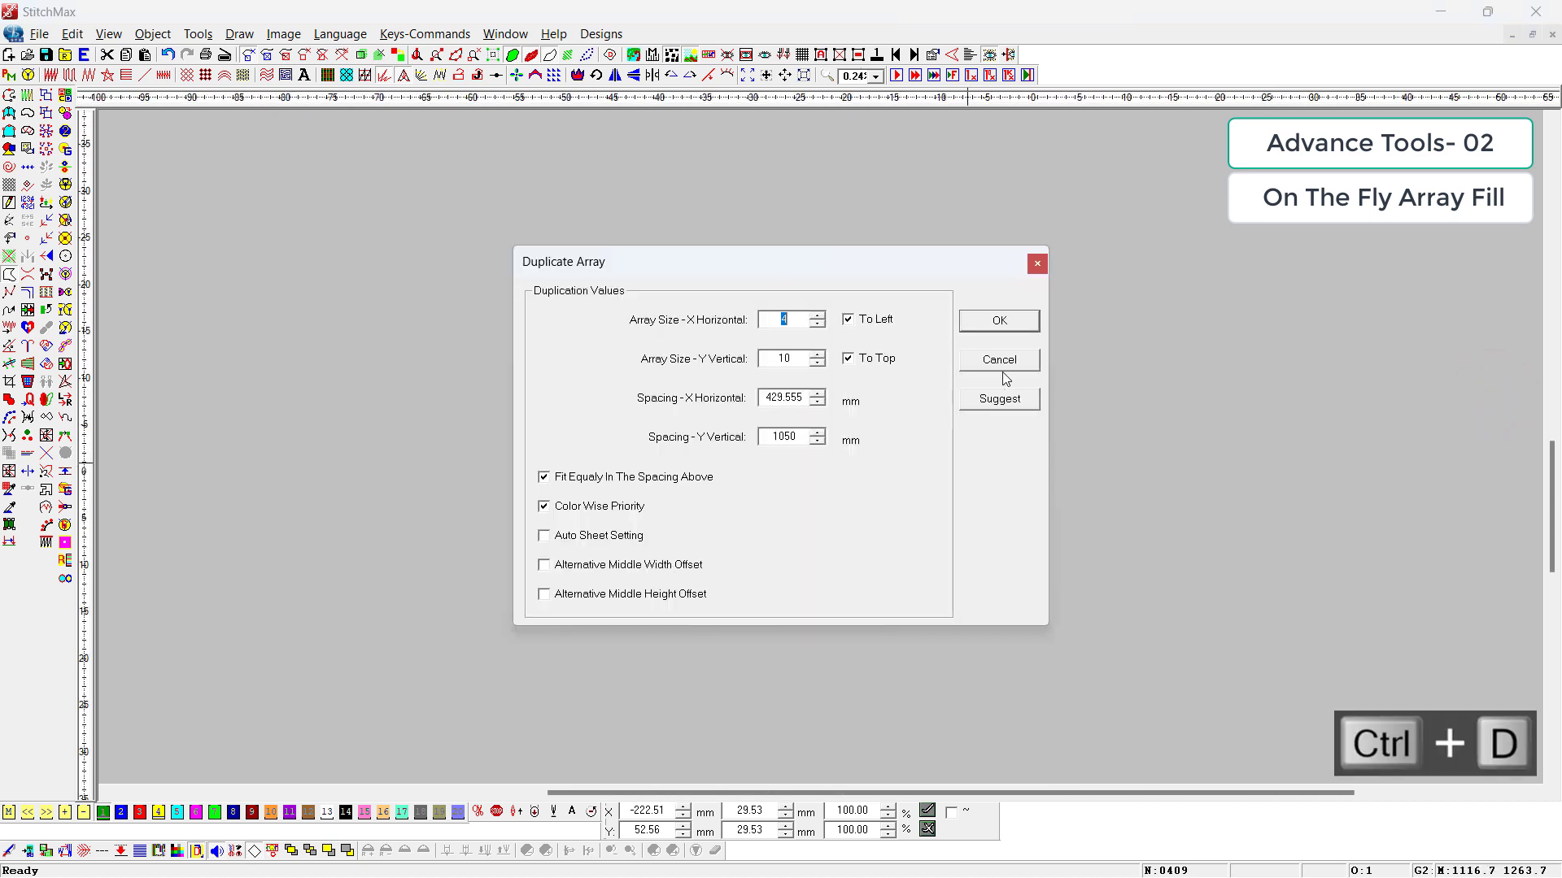
pyautogui.click(588, 534)
pyautogui.click(1006, 320)
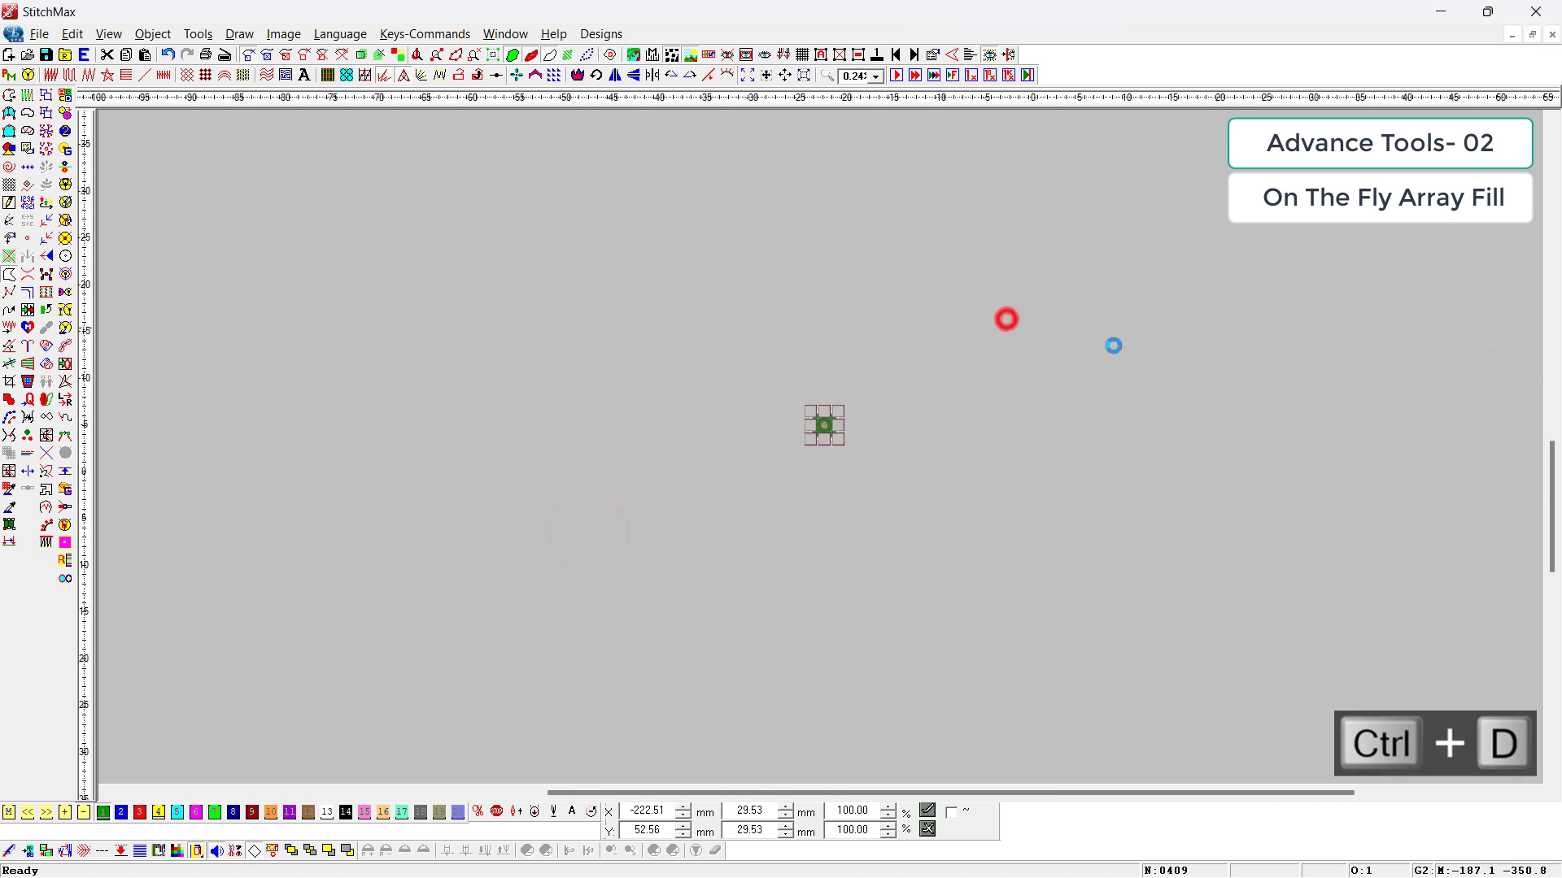
pyautogui.click(1157, 430)
# Step: Turn on Show Repeats for the flower array with a Thread Color Offset of 0
pyautogui.scroll(-1, 1118, 428)
pyautogui.press('t')
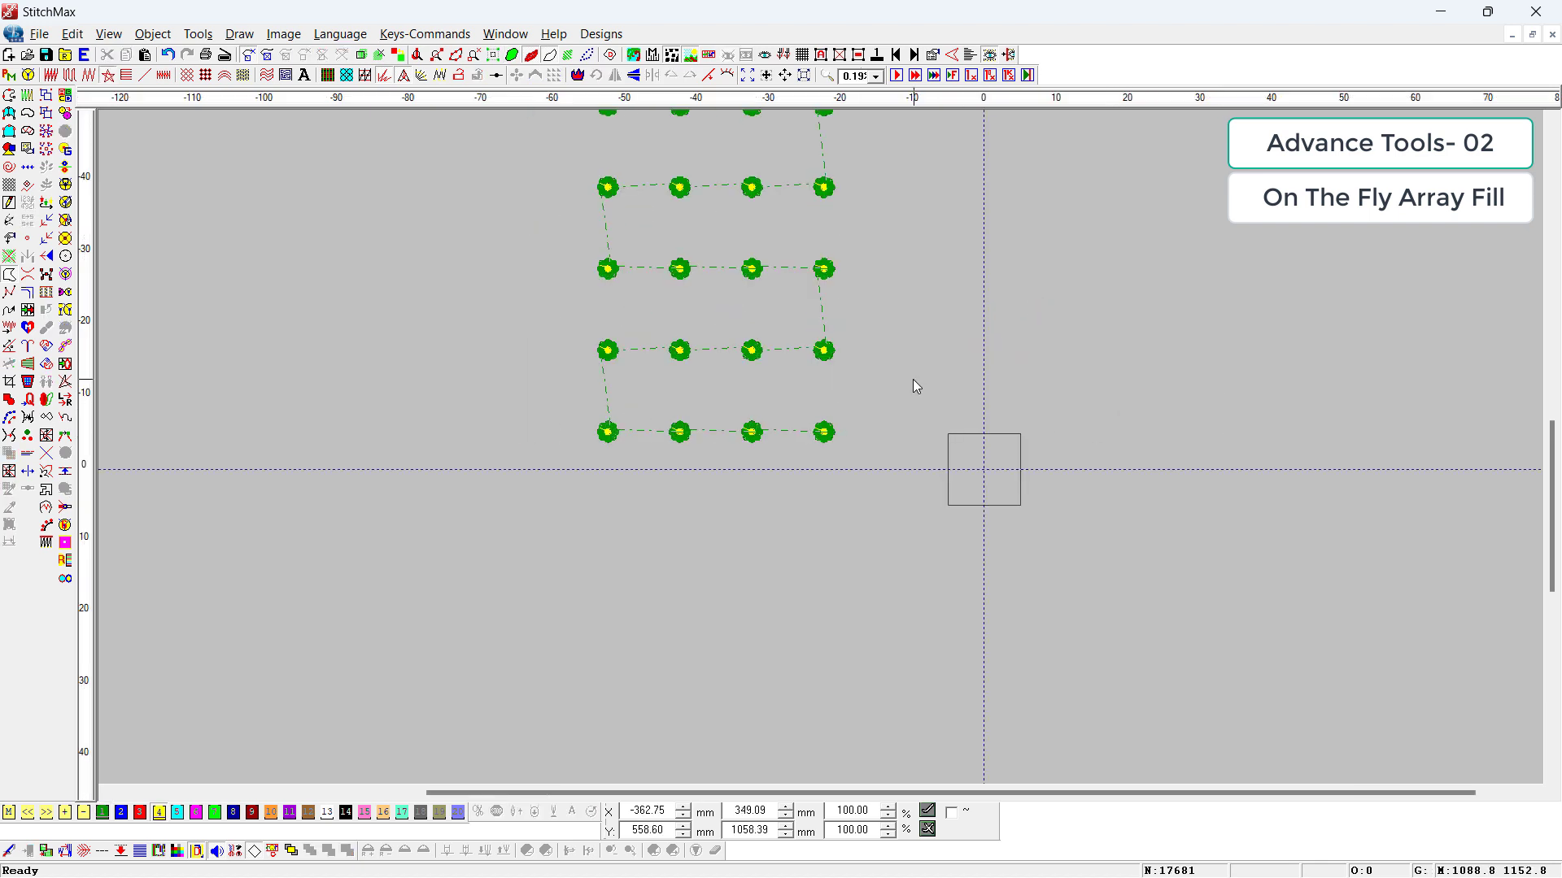
pyautogui.press('r')
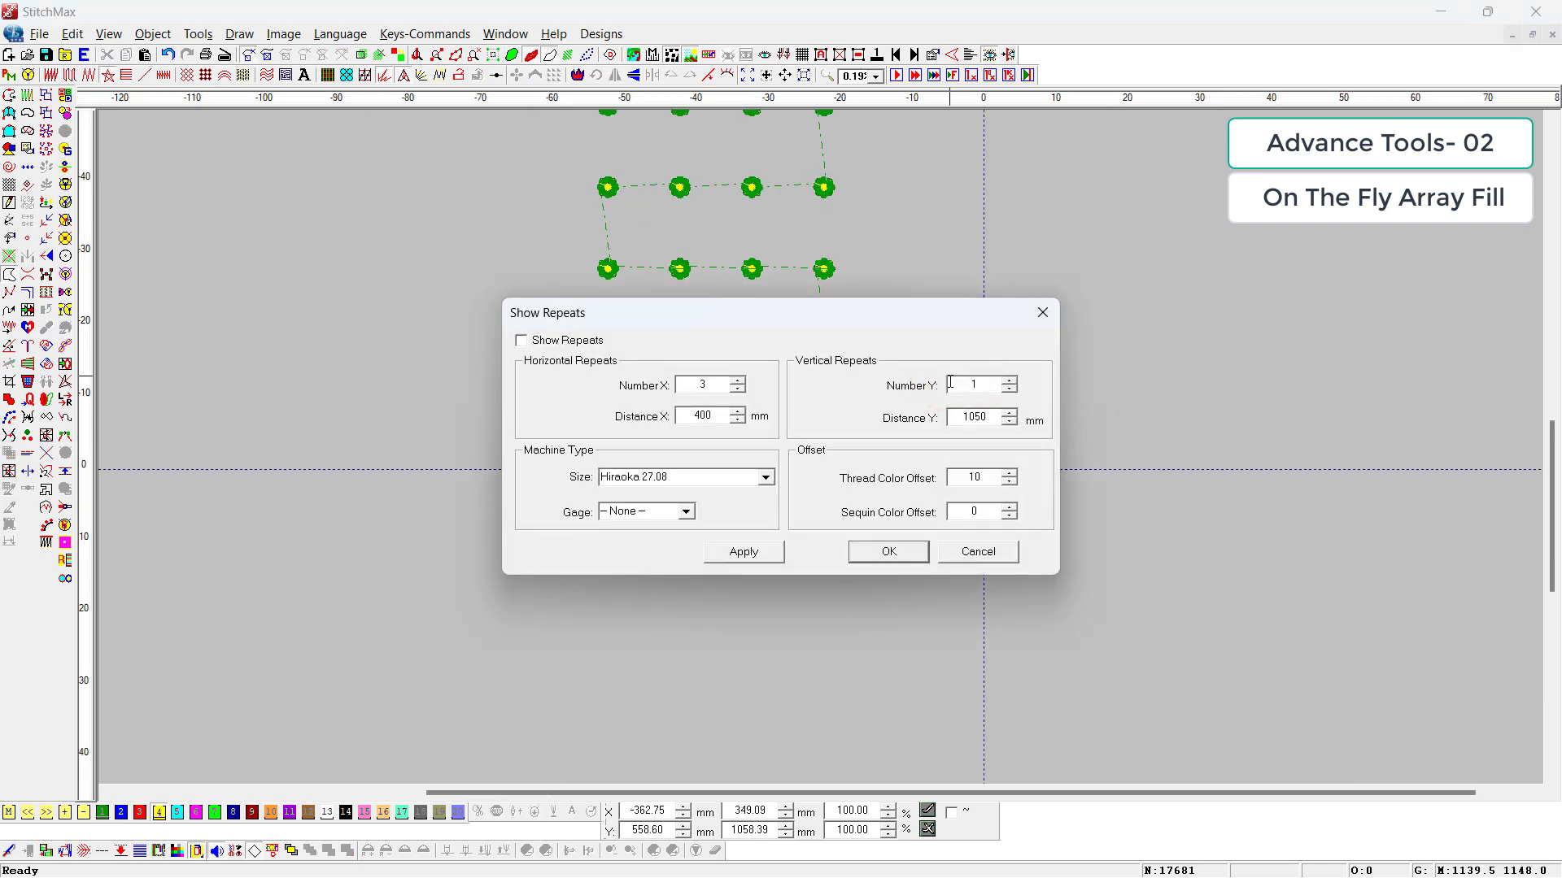
pyautogui.doubleClick(970, 479)
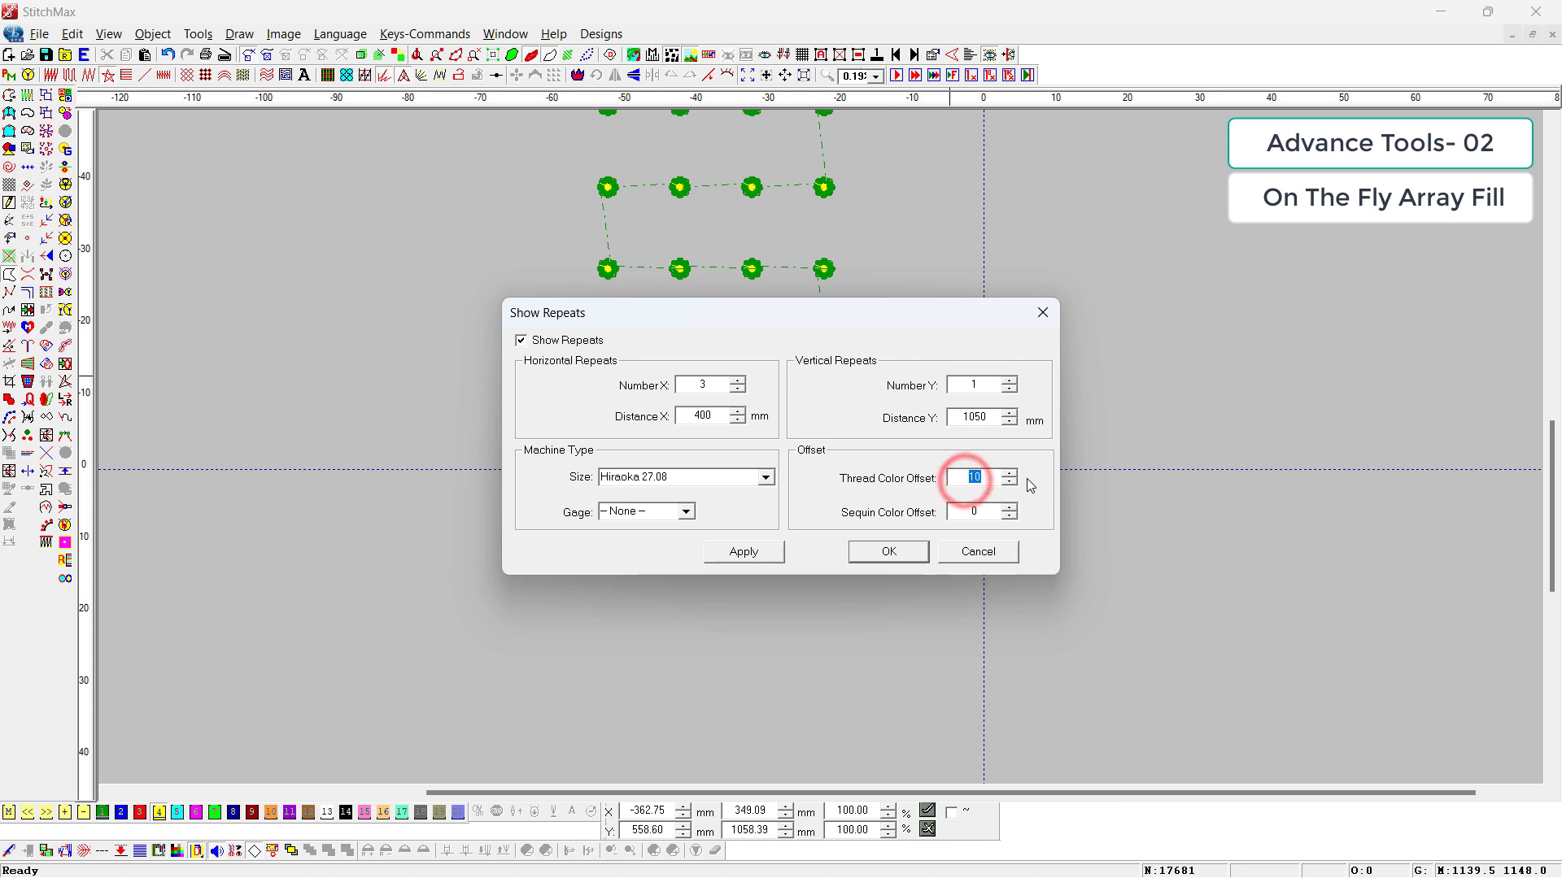
pyautogui.write('0')
pyautogui.press('Return')
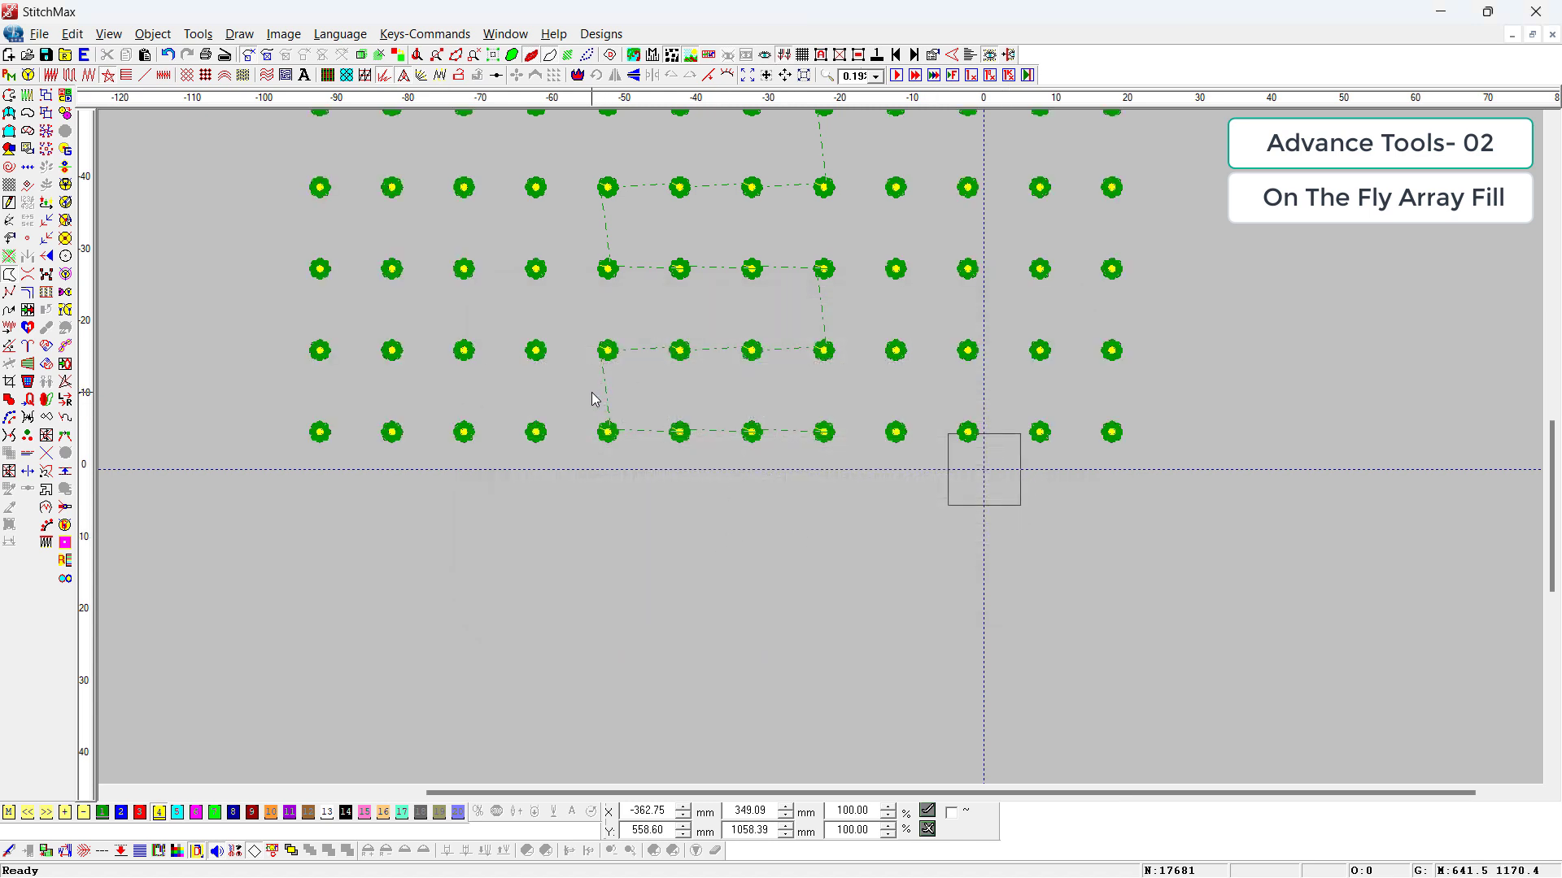
# Step: Switch the canvas to a black background and preview the repeated flowers up close in realistic stitch view
pyautogui.press('b')
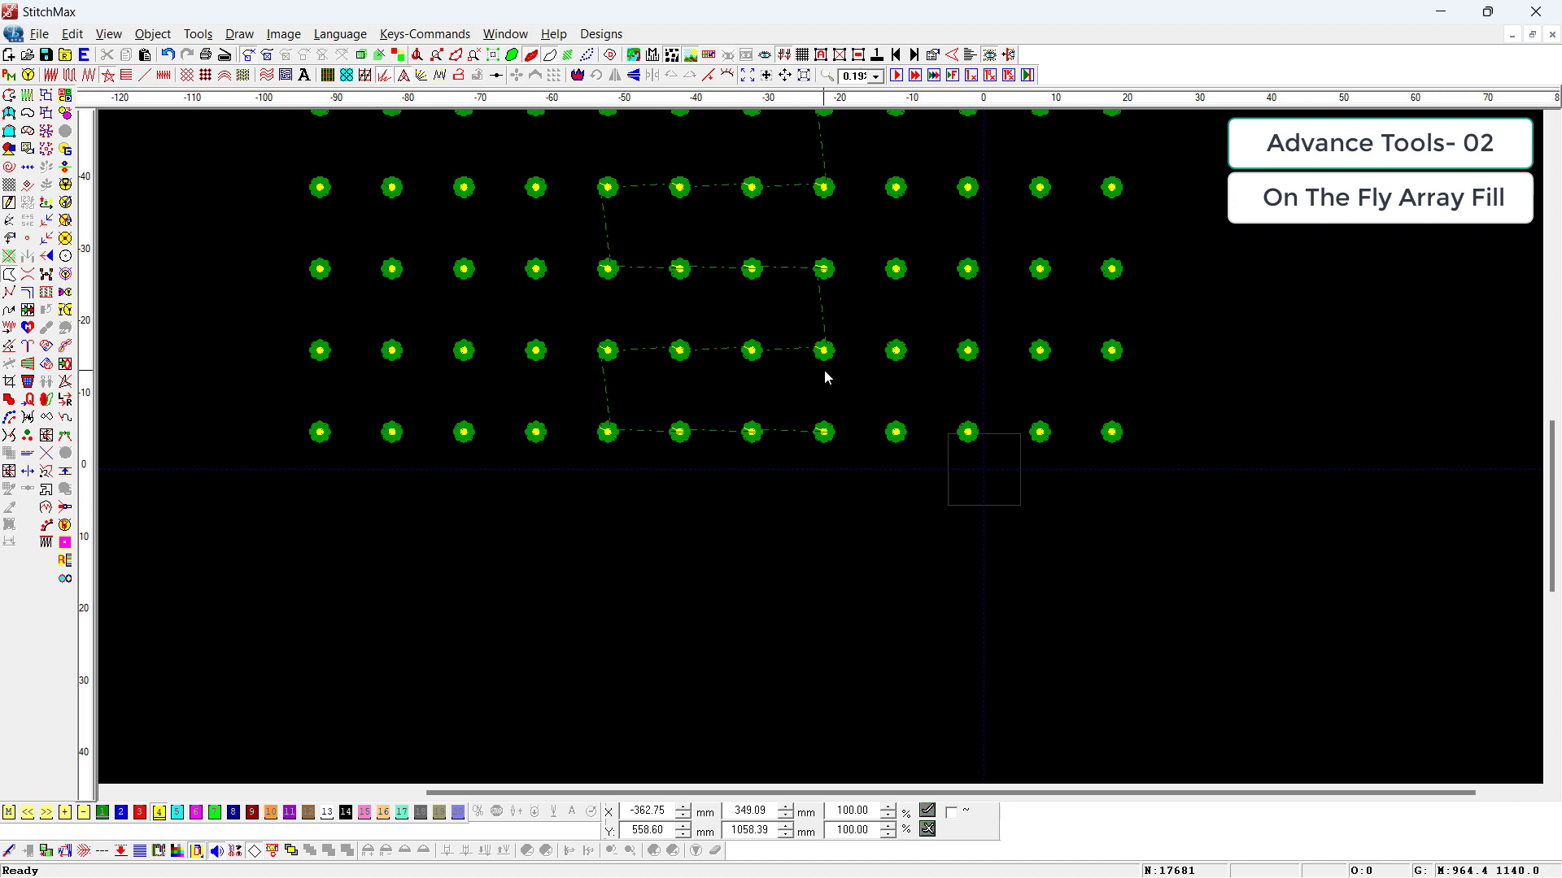
pyautogui.press('z')
pyautogui.moveTo(949, 276); pyautogui.dragTo(675, 464)
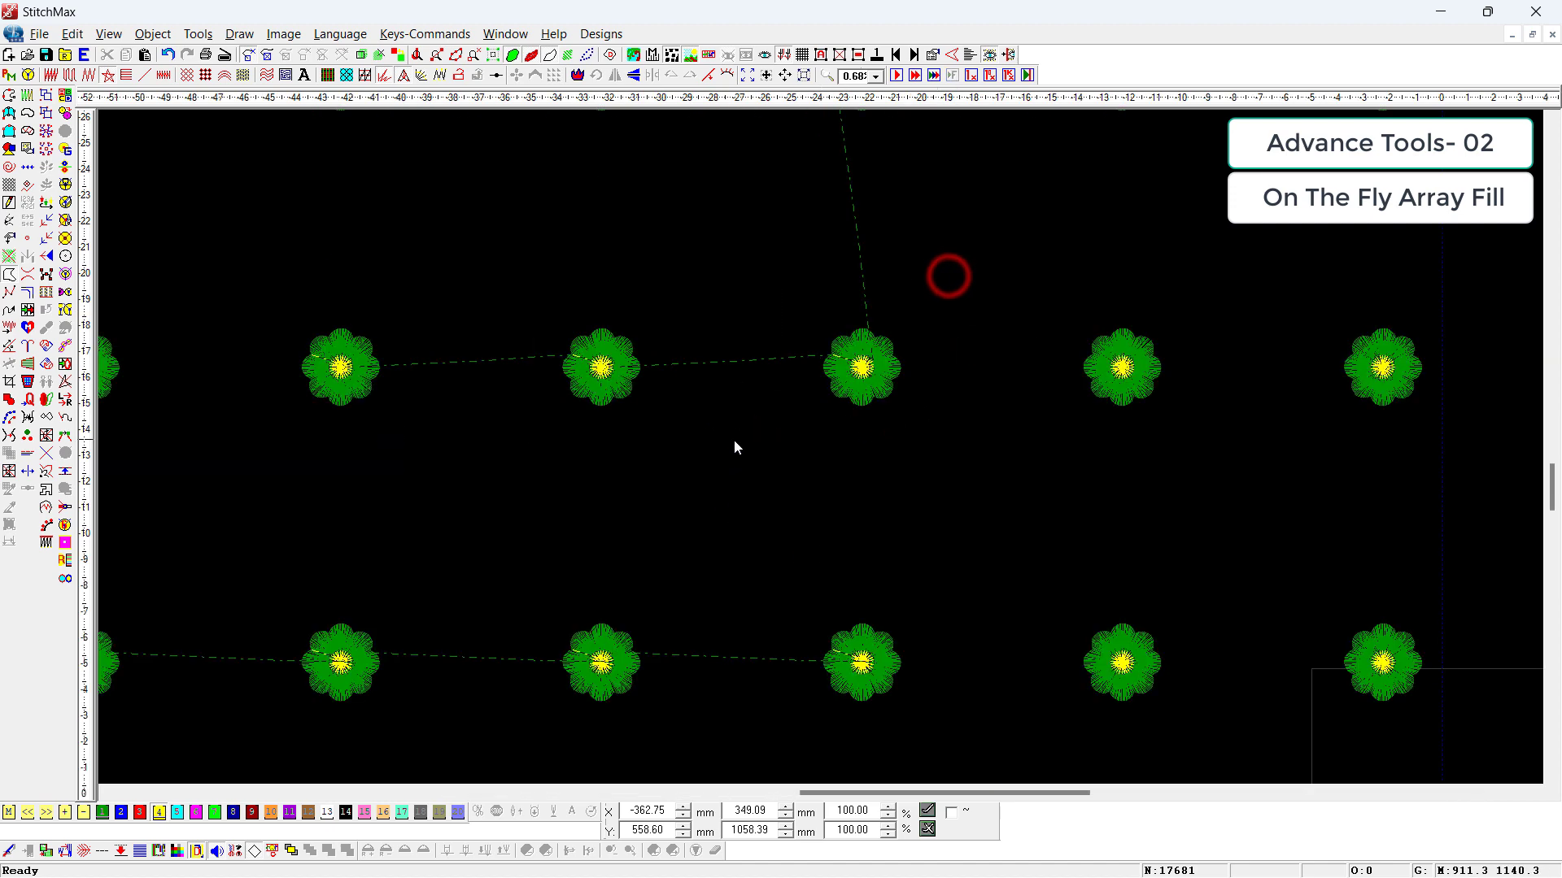
pyautogui.click(272, 850)
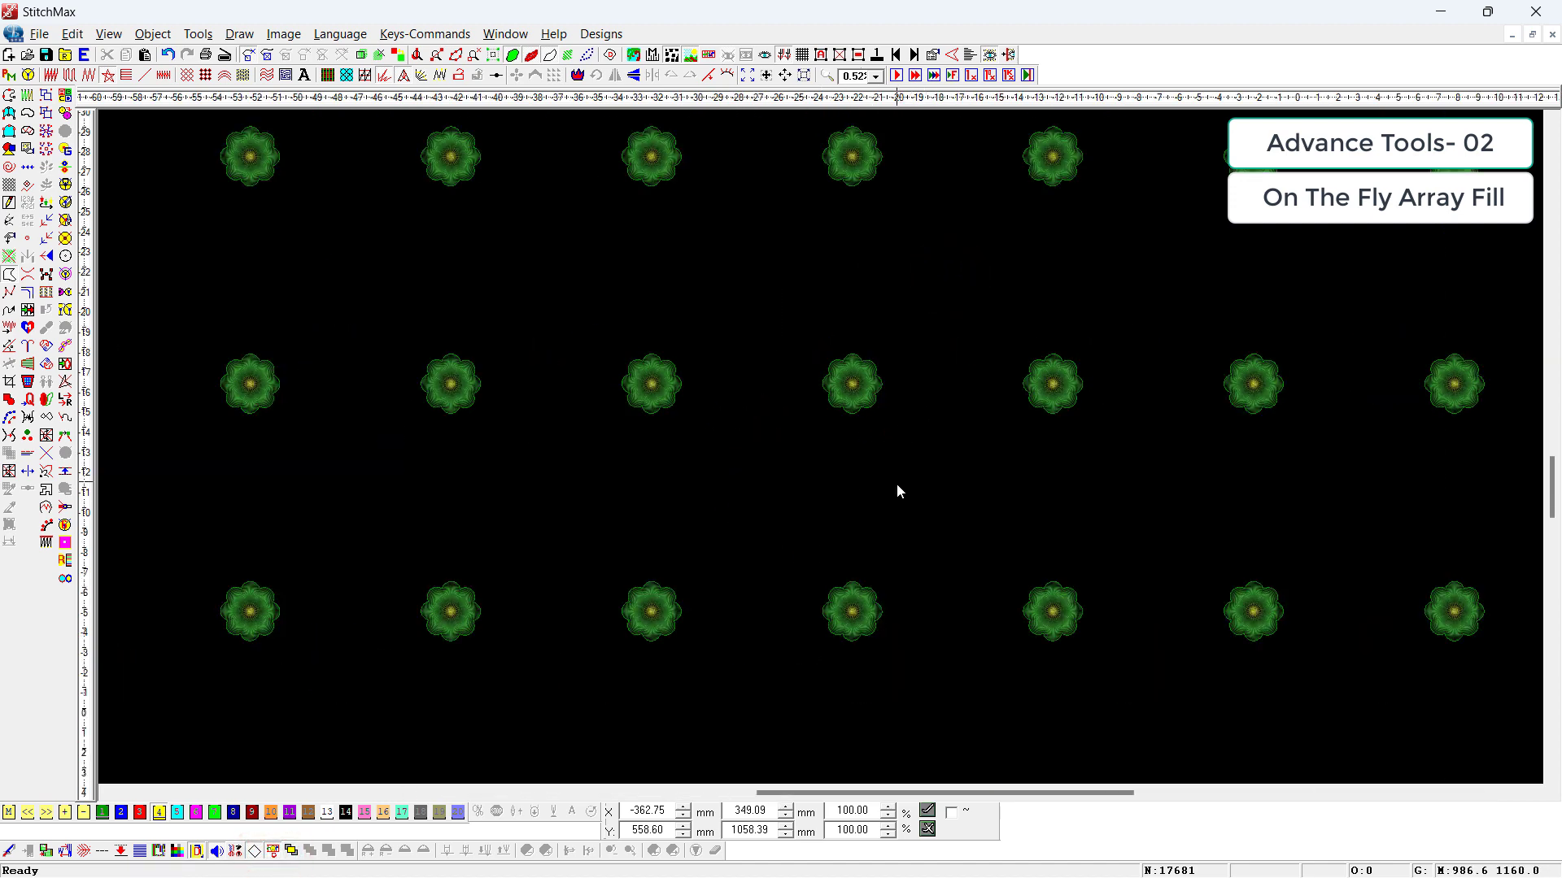
# Step: Hide the repeats and connecting lines, and shift the second and fourth flower rows from the bottom about 49 mm left
pyautogui.hotkey('alt', 'w')
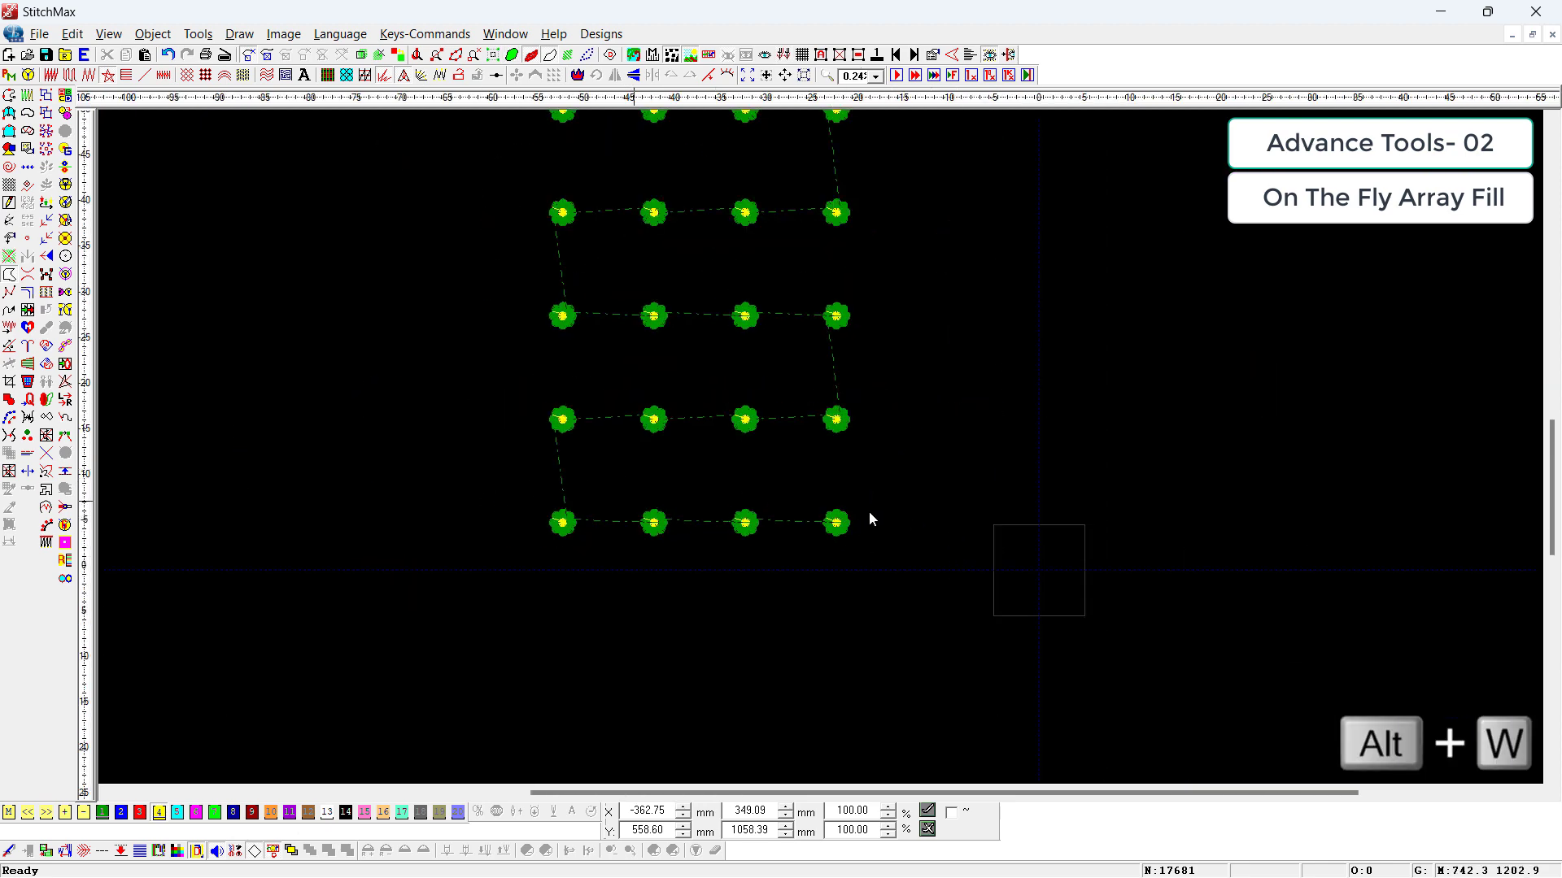
pyautogui.hotkey('alt', 'w')
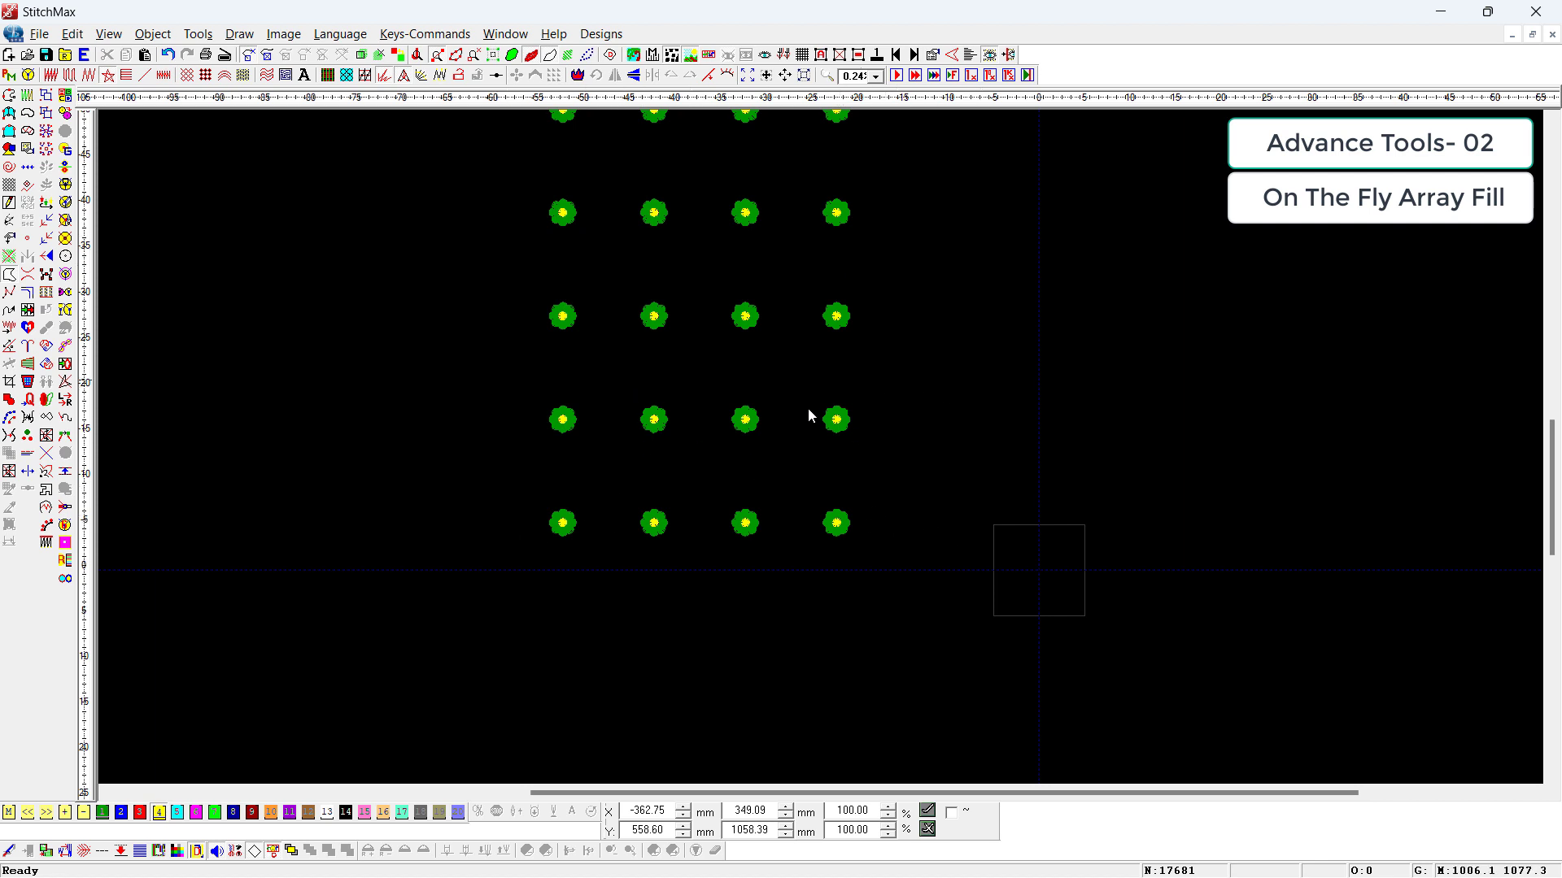
pyautogui.moveTo(957, 380); pyautogui.dragTo(579, 468)
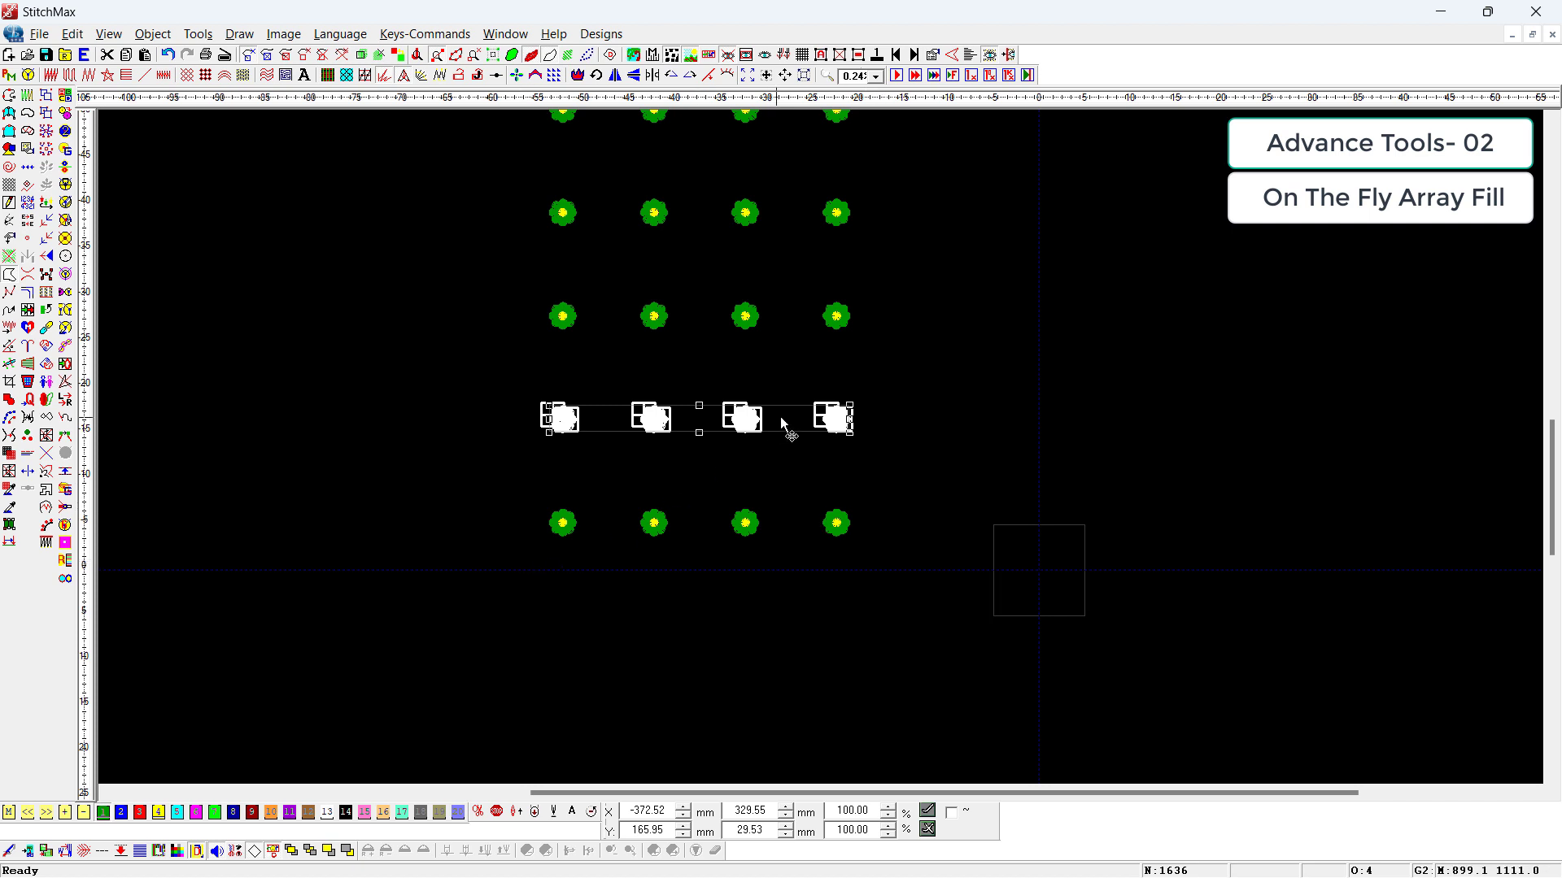
pyautogui.moveTo(784, 418); pyautogui.dragTo(739, 418)
pyautogui.moveTo(906, 252); pyautogui.dragTo(497, 139)
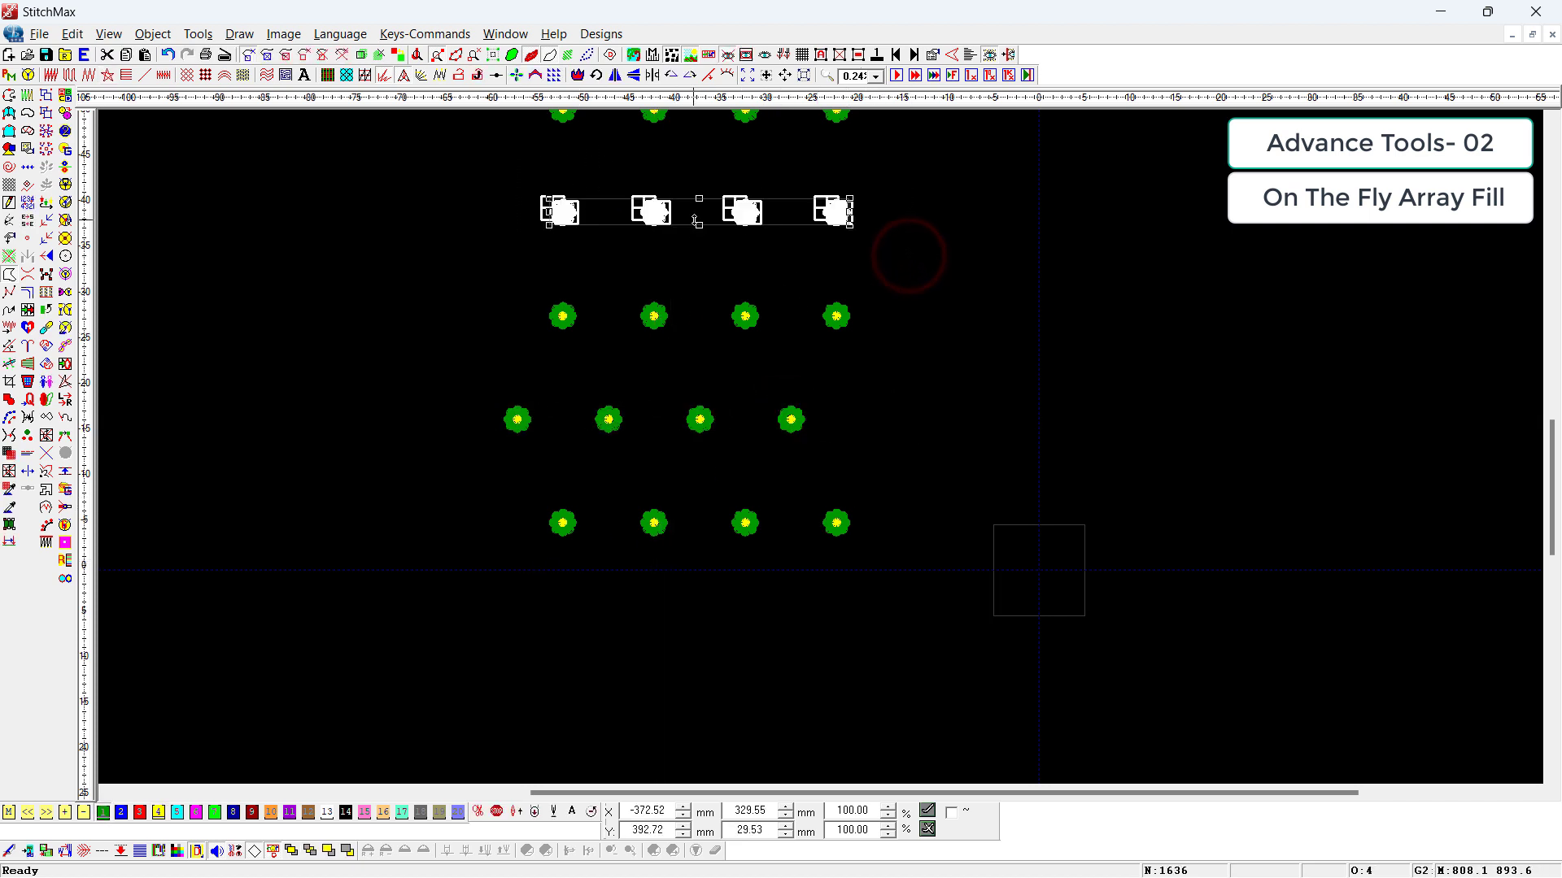
pyautogui.moveTo(696, 220); pyautogui.dragTo(651, 220)
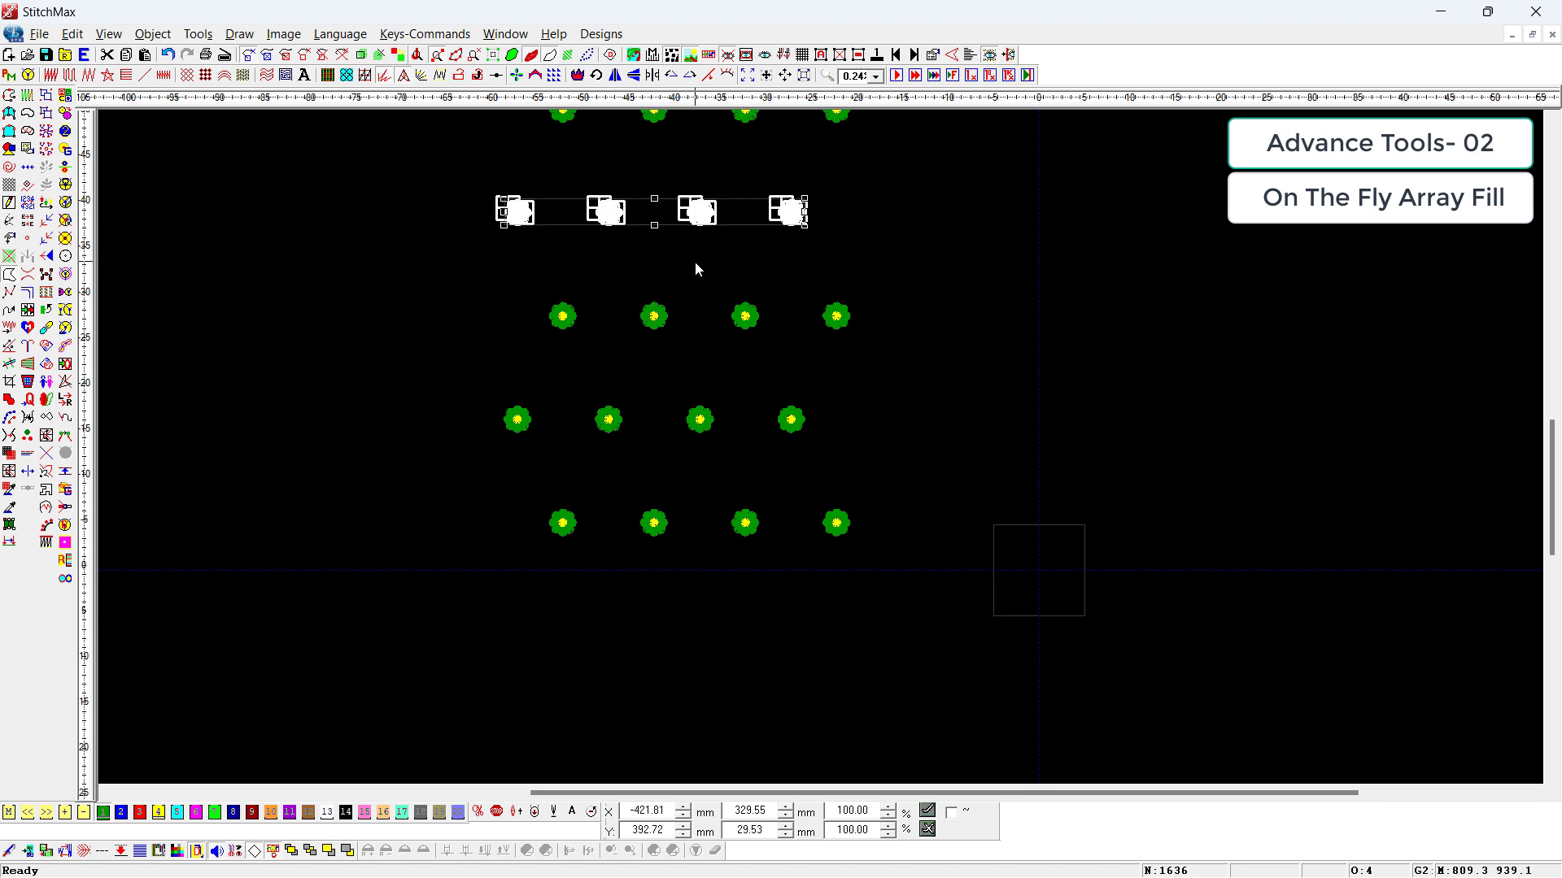
pyautogui.scroll(-1, 696, 261)
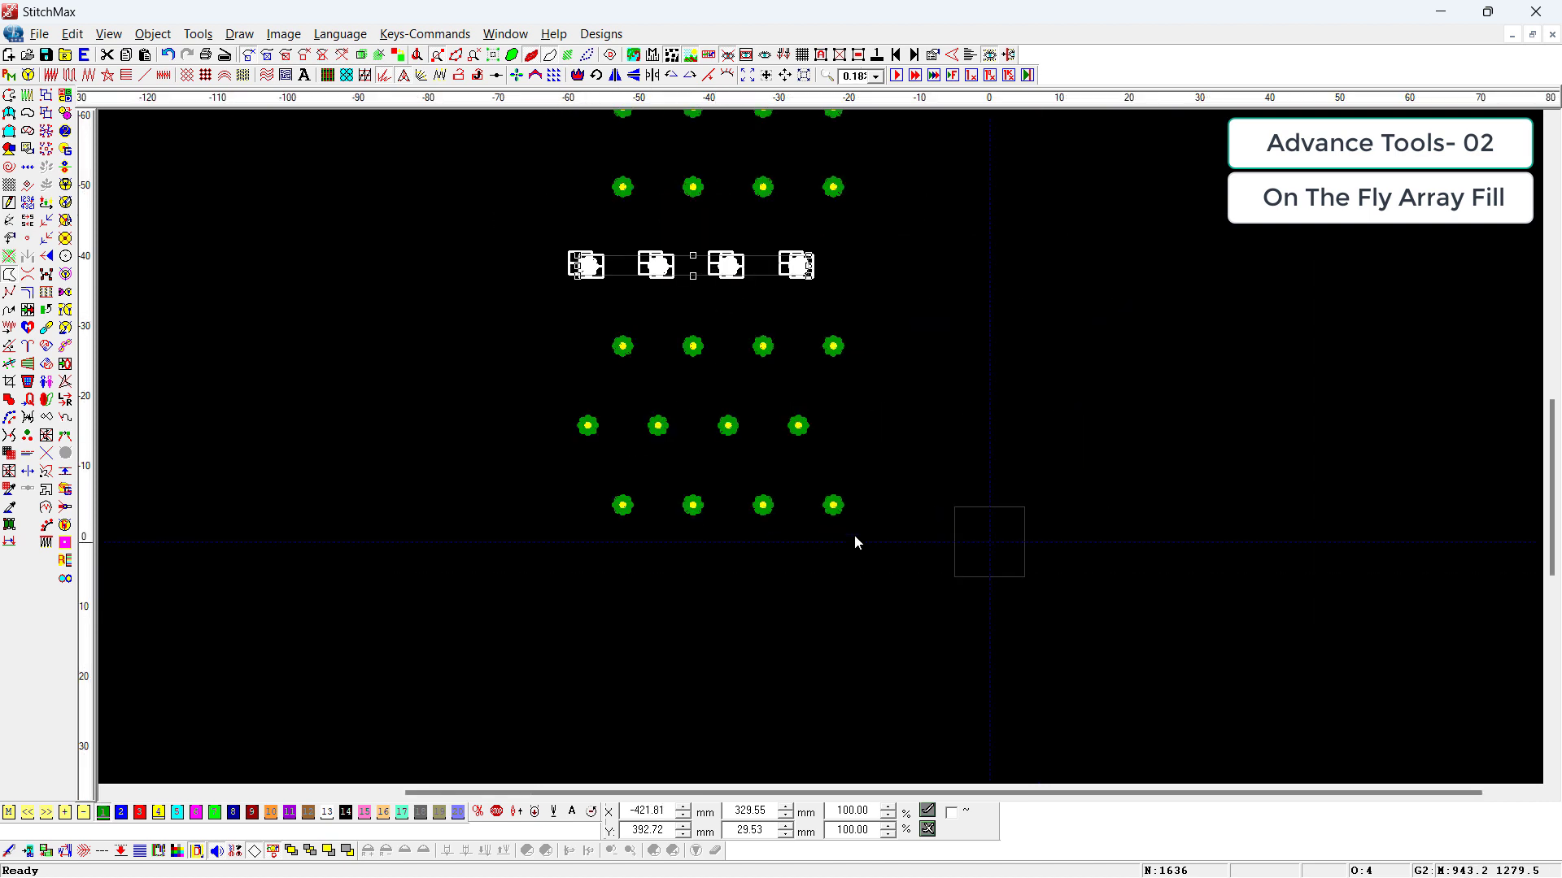
# Step: Delete all the flowers except the original one in the array's lower right corner
pyautogui.click(909, 484)
pyautogui.hotkey('ctrl', 'i')
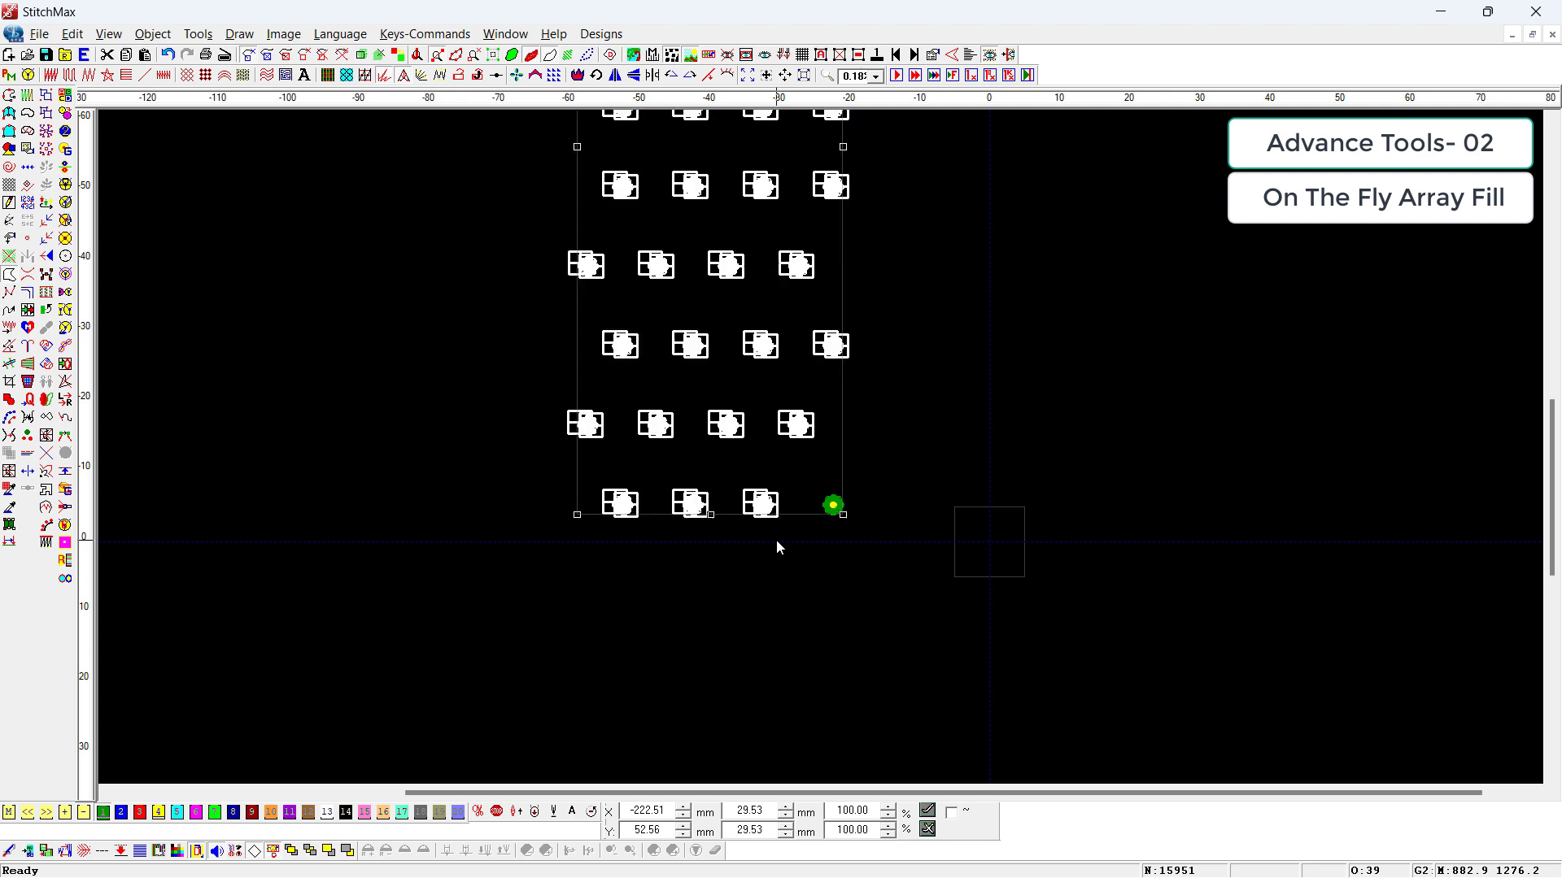
pyautogui.press('Delete')
# Step: Duplicate the remaining flower as a 4 by 10 array with Auto Sheet Setting and Alternative Middle Width Offset enabled
pyautogui.hotkey('ctrl', 'a')
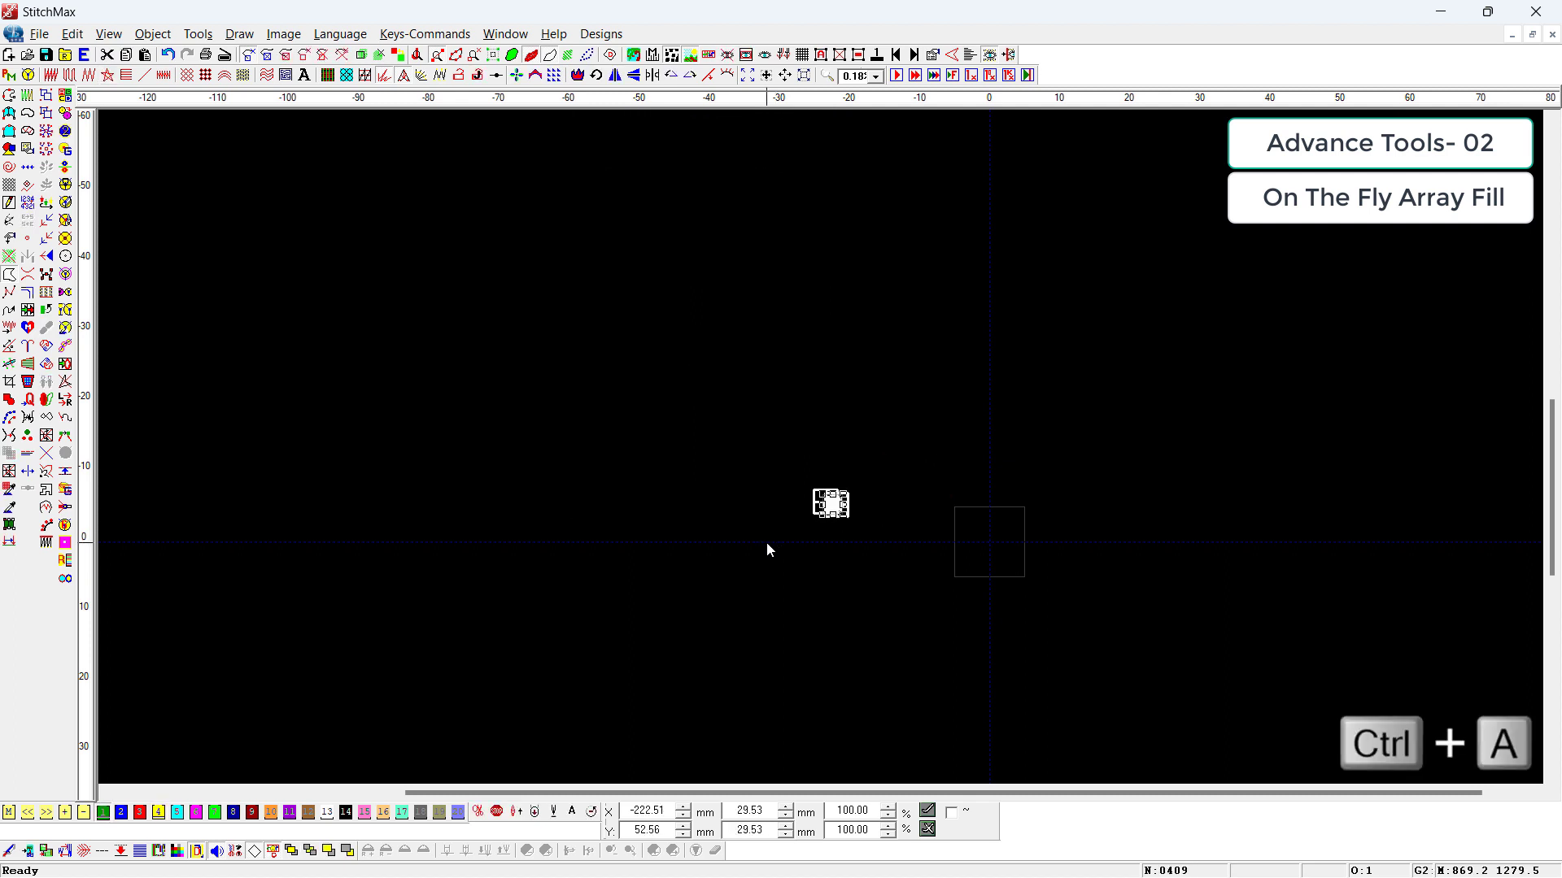
pyautogui.hotkey('ctrl', 'd')
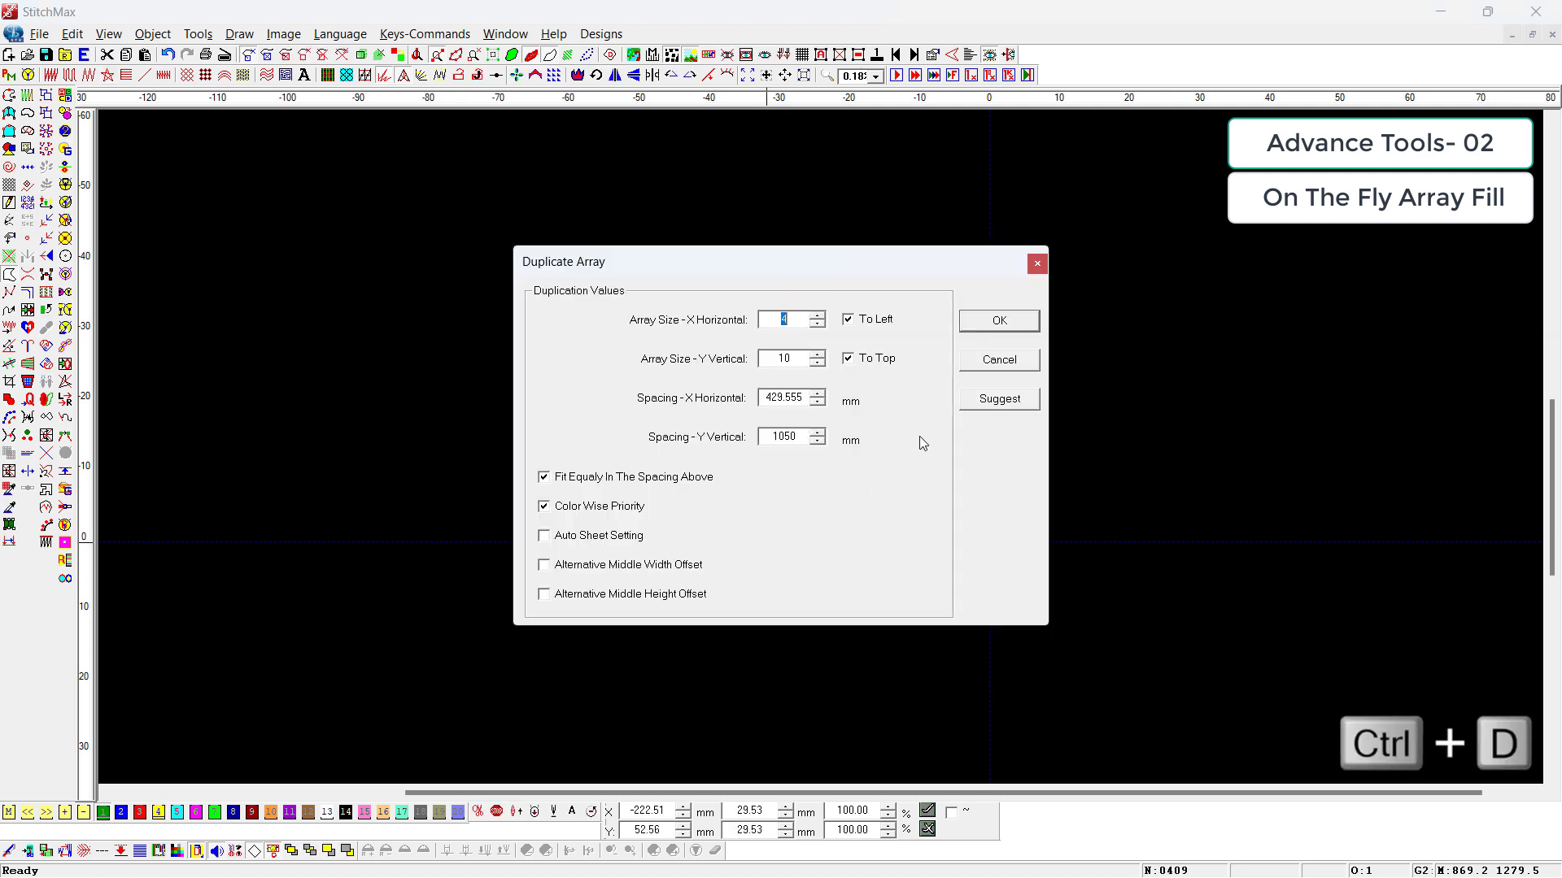
pyautogui.click(599, 539)
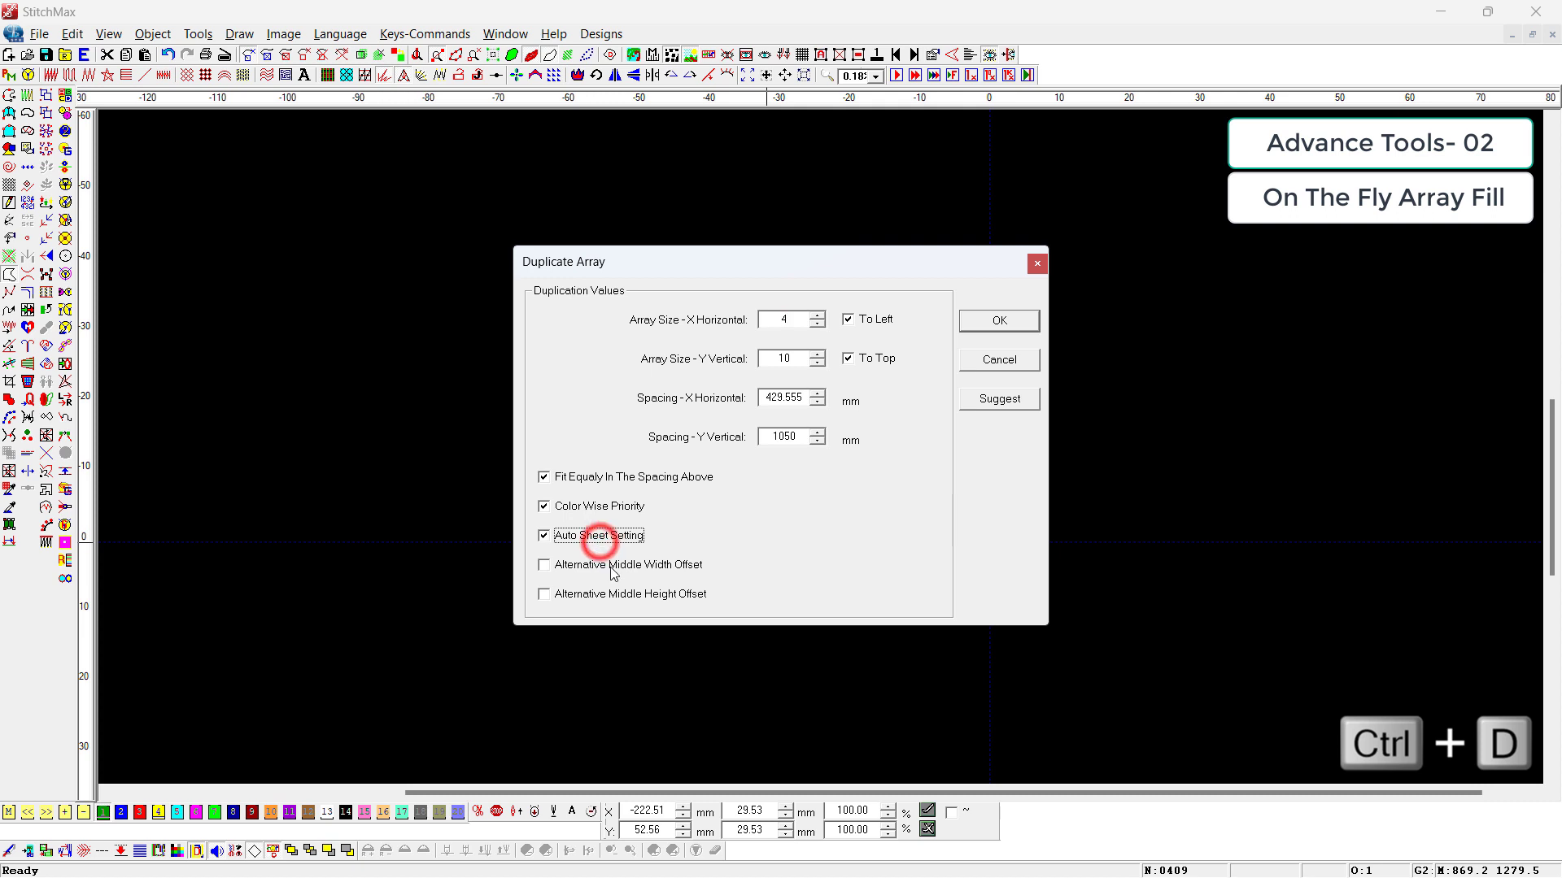
pyautogui.click(658, 568)
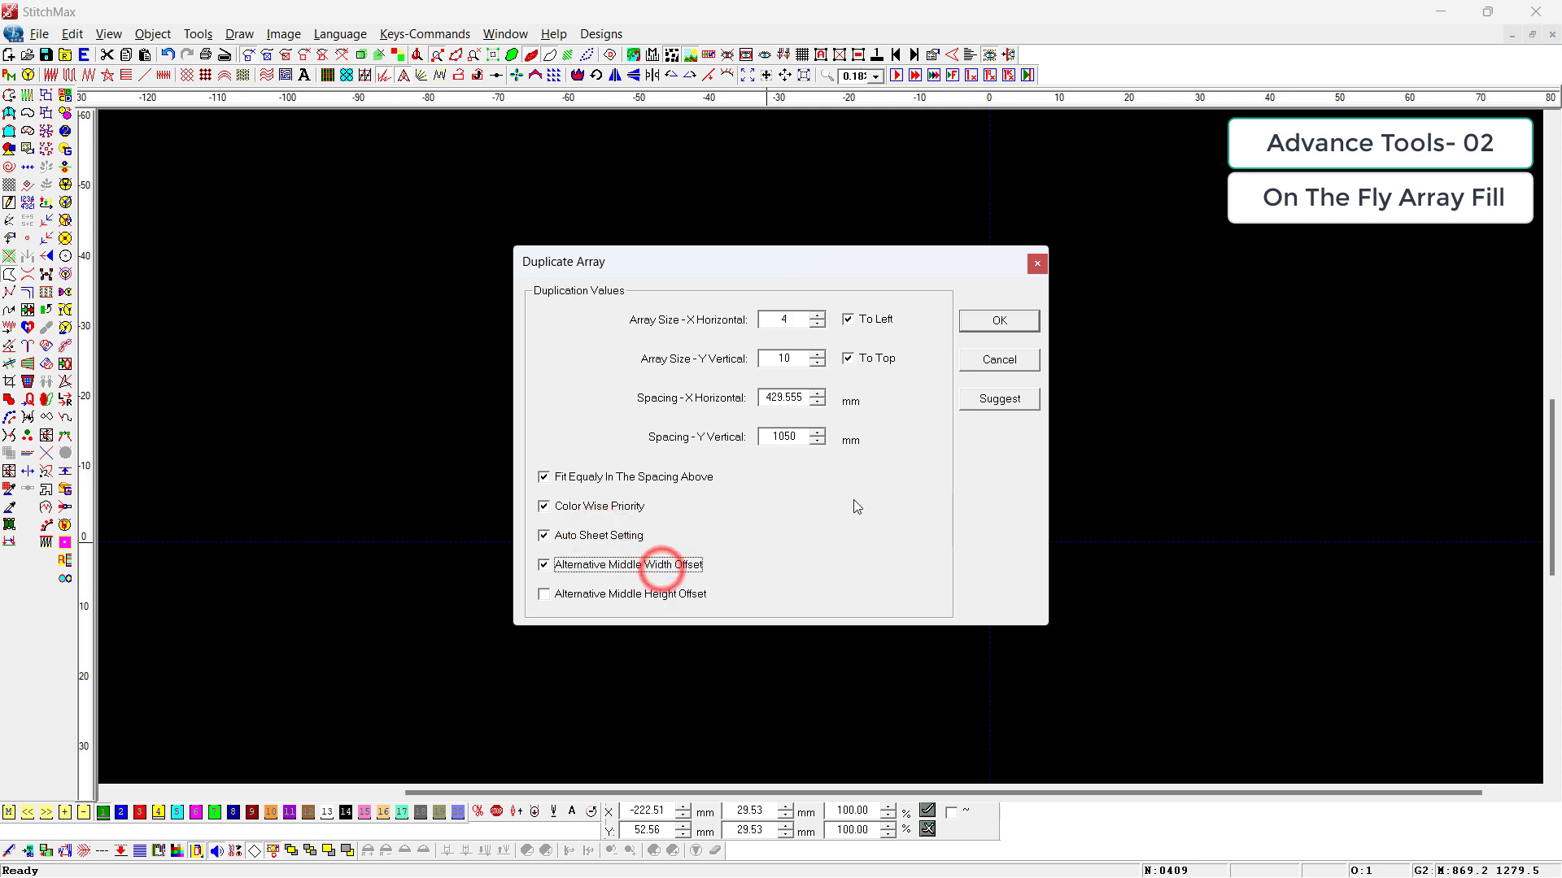
pyautogui.click(1016, 326)
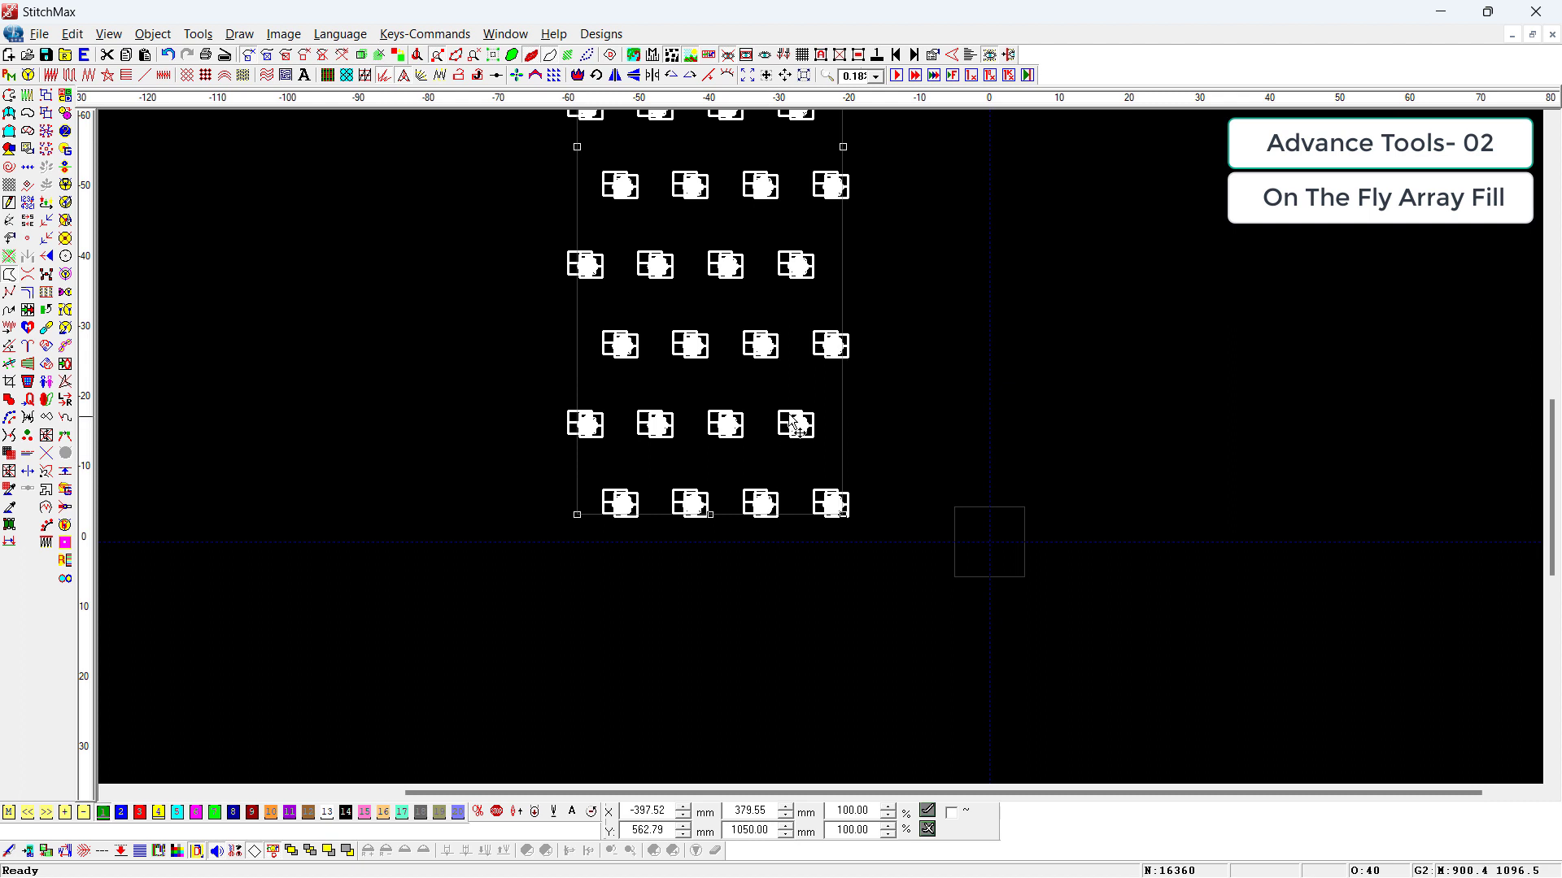
pyautogui.scroll(-1, 749, 449)
pyautogui.click(1058, 641)
# Step: Keep only the lowest row of four flowers and delete all the other rows
pyautogui.press('z')
pyautogui.moveTo(679, 300); pyautogui.dragTo(1065, 636)
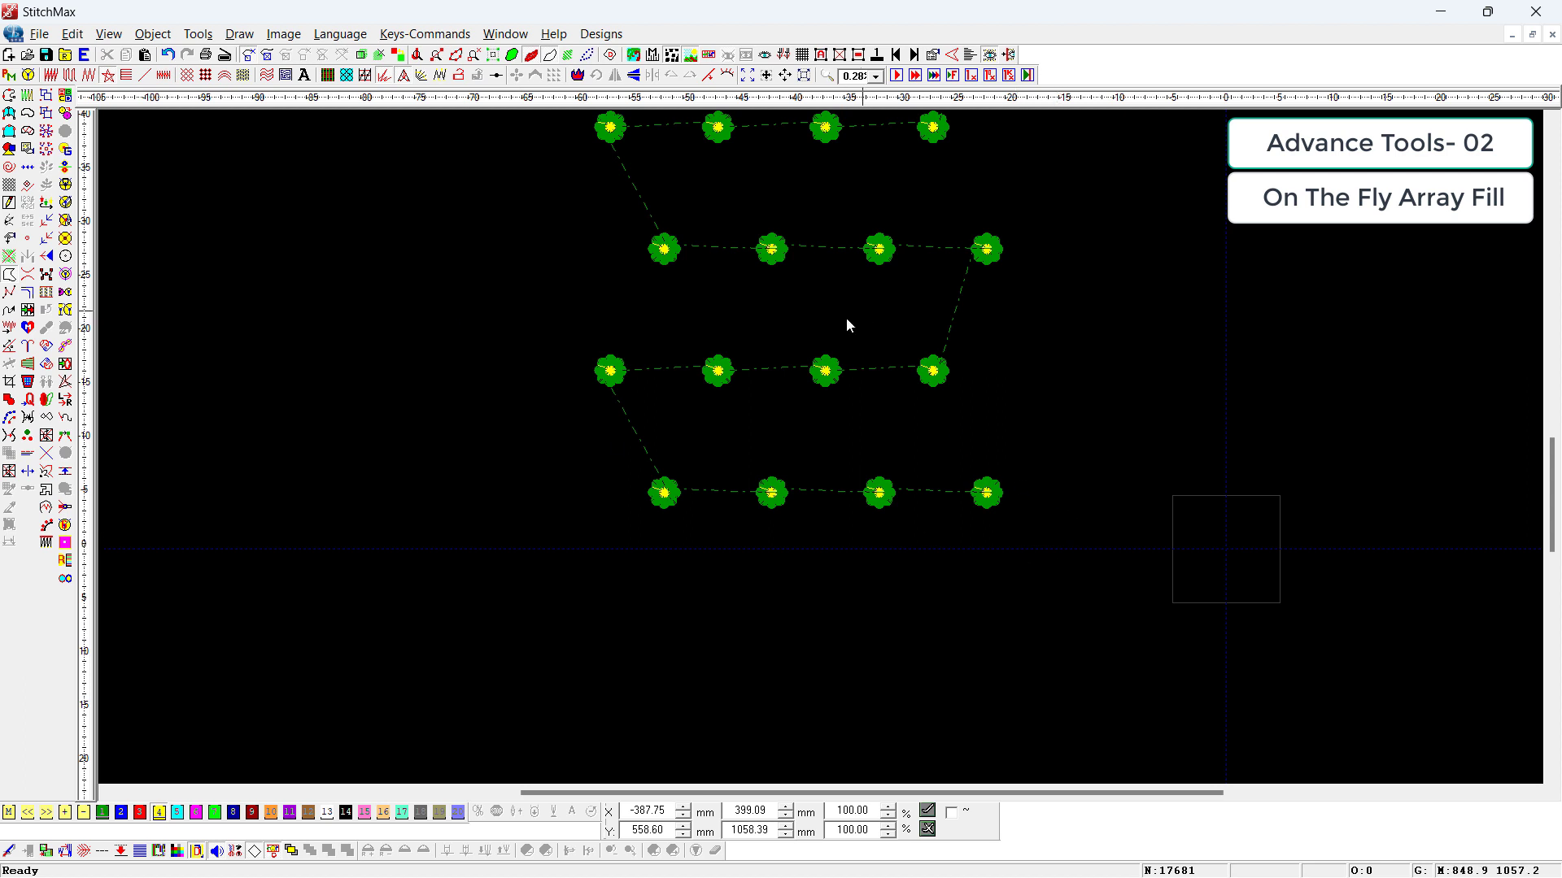
pyautogui.moveTo(1036, 453); pyautogui.dragTo(955, 544)
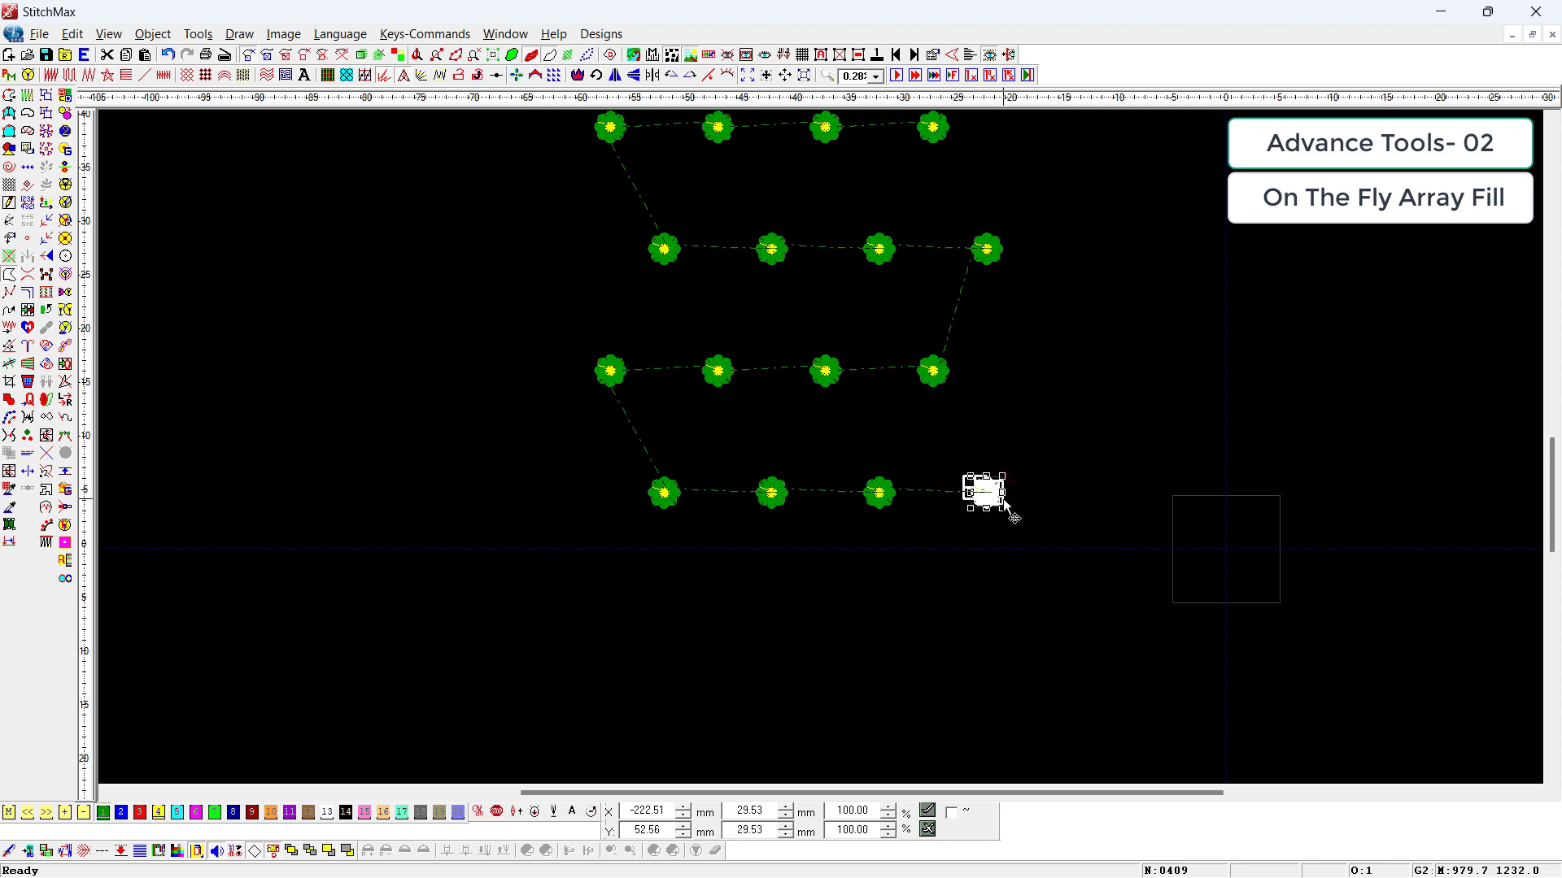
pyautogui.moveTo(594, 422); pyautogui.dragTo(1356, 695)
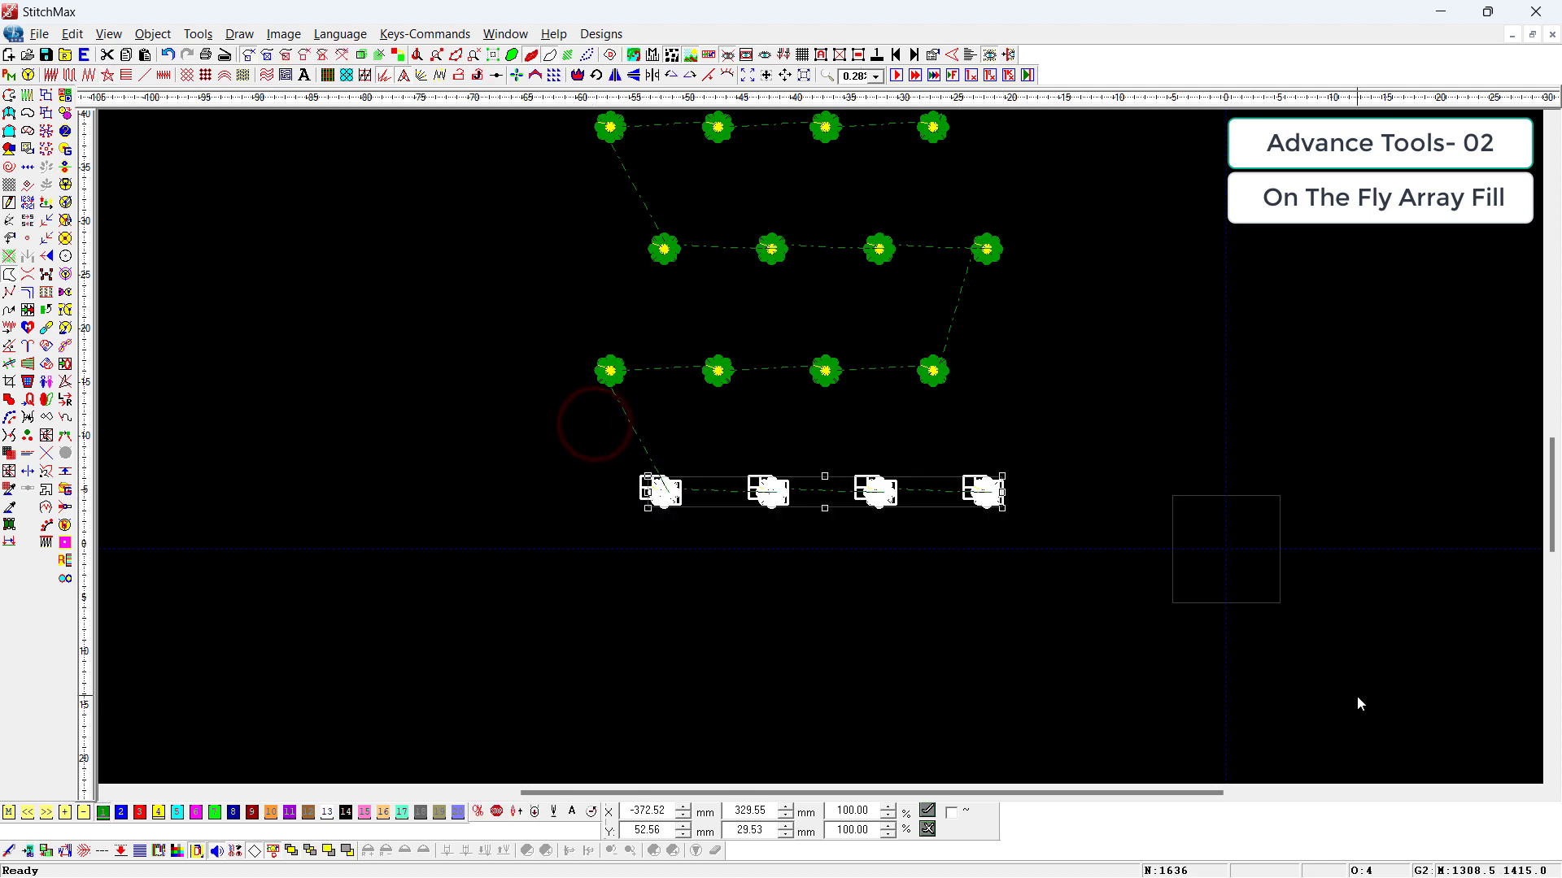
pyautogui.hotkey('ctrl', 'i')
pyautogui.press('Delete')
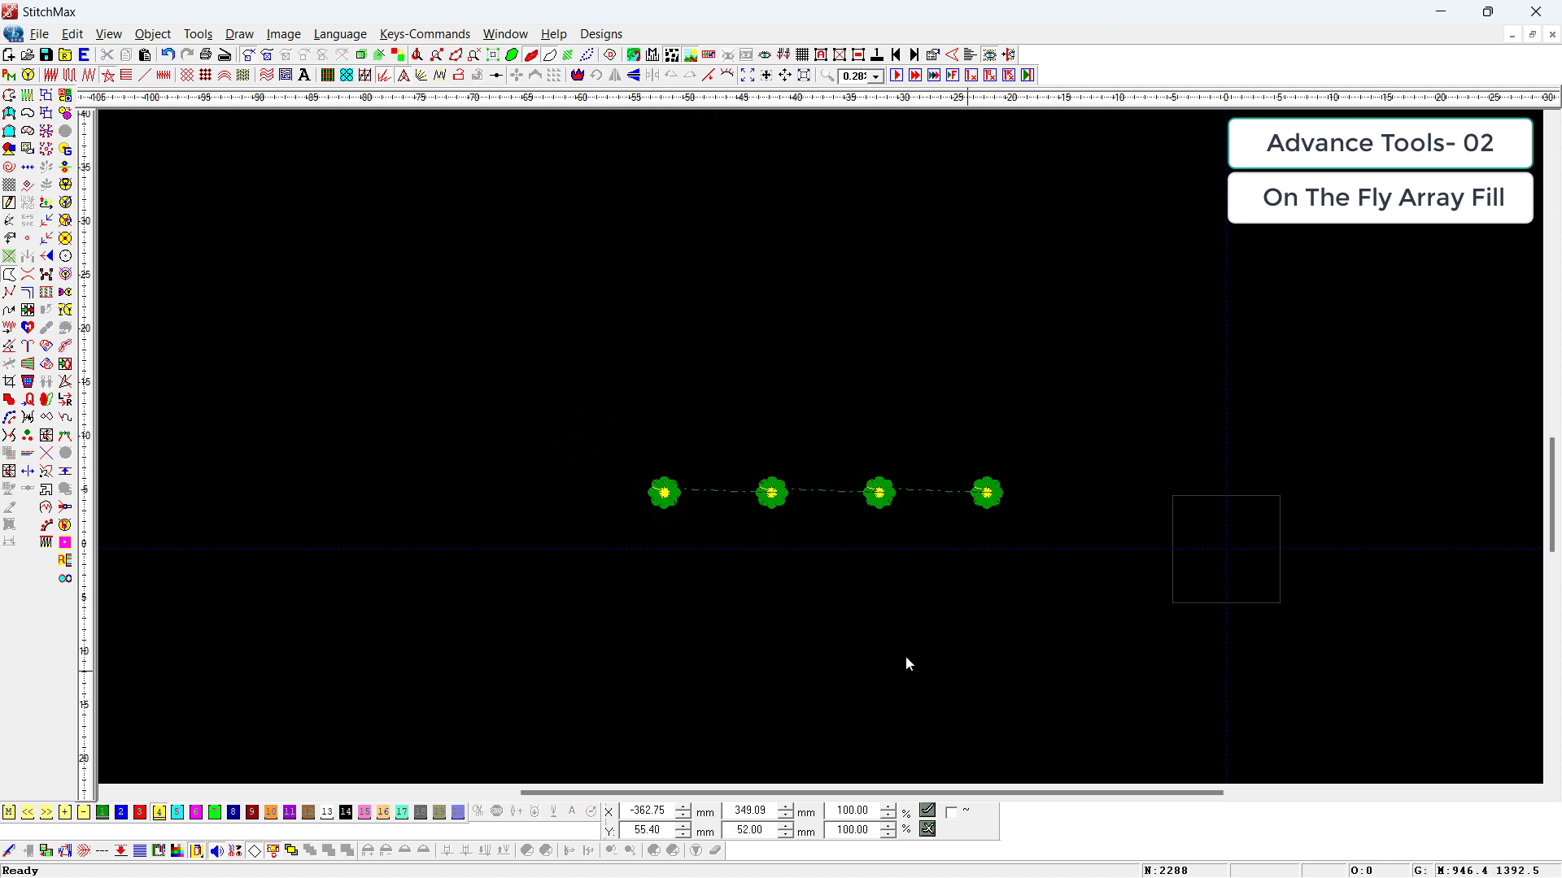
# Step: Move the first and third flowers of the row up about 50 mm to illustrate a height offset
pyautogui.moveTo(606, 430); pyautogui.dragTo(755, 568)
pyautogui.moveTo(823, 436); pyautogui.dragTo(907, 533)
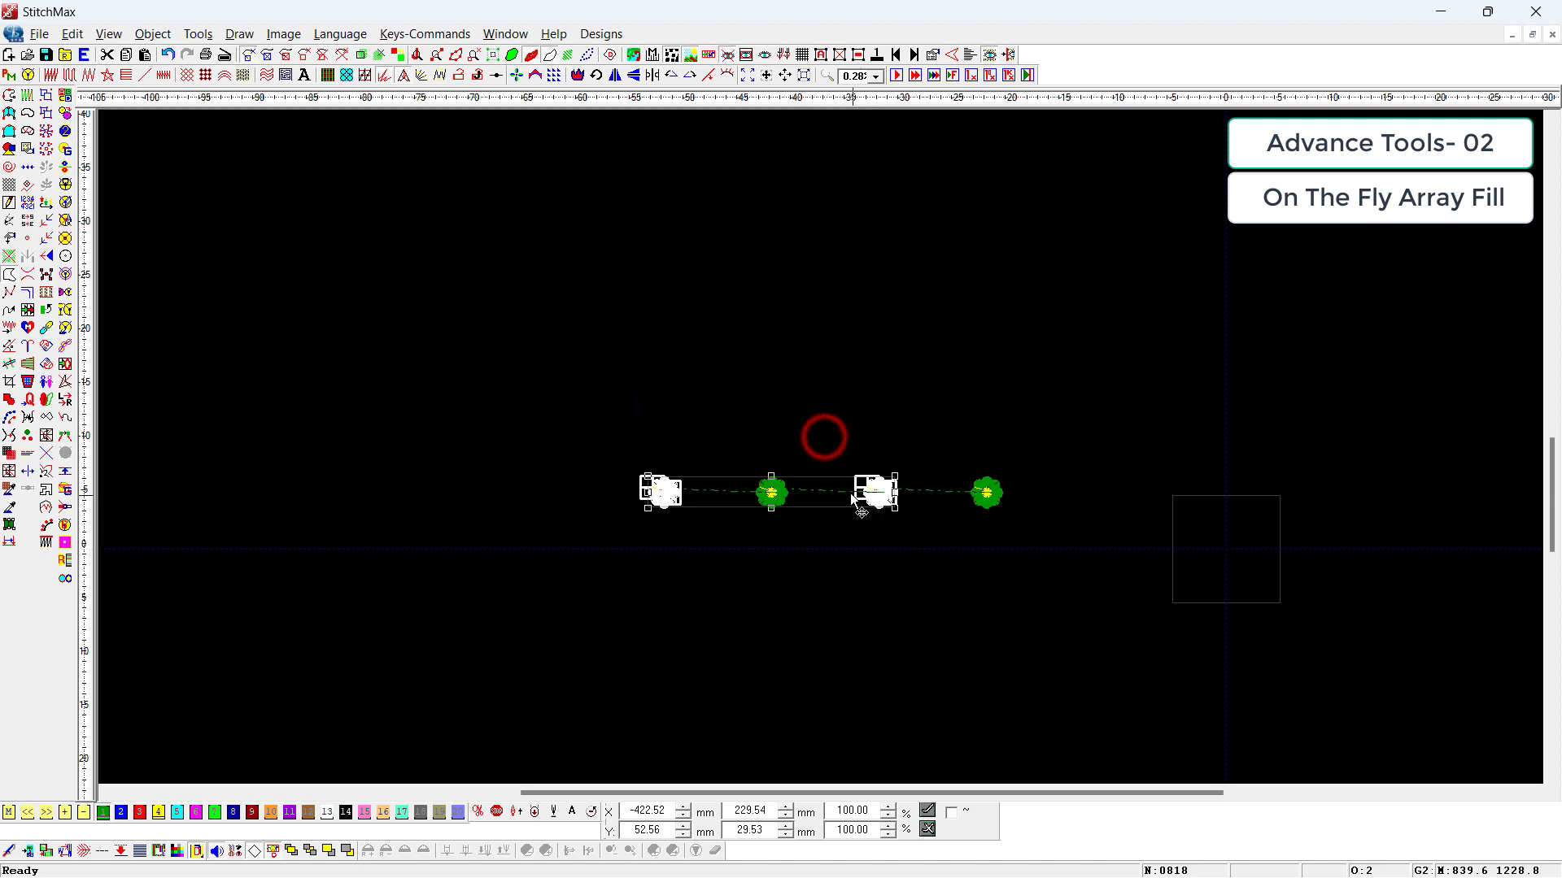
pyautogui.moveTo(820, 490); pyautogui.dragTo(819, 436)
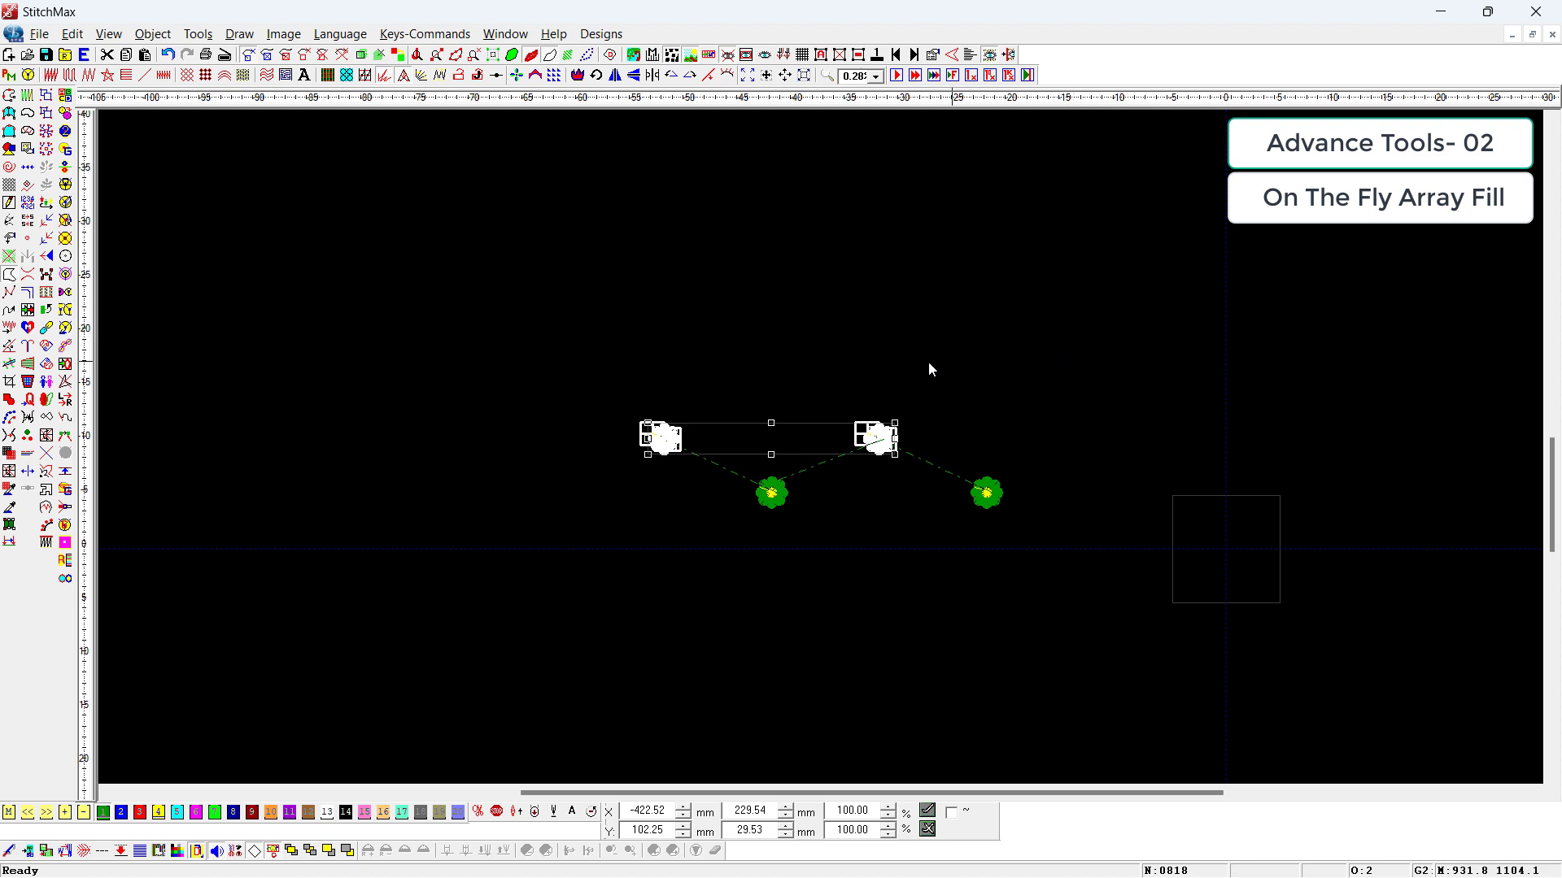
# Step: Delete all but the rightmost flower and duplicate it as a 4 by 10 array with Auto Sheet Setting and only Alternative Middle Height Offset enabled
pyautogui.moveTo(910, 359); pyautogui.dragTo(523, 586)
pyautogui.press('Delete')
pyautogui.hotkey('ctrl', 'a')
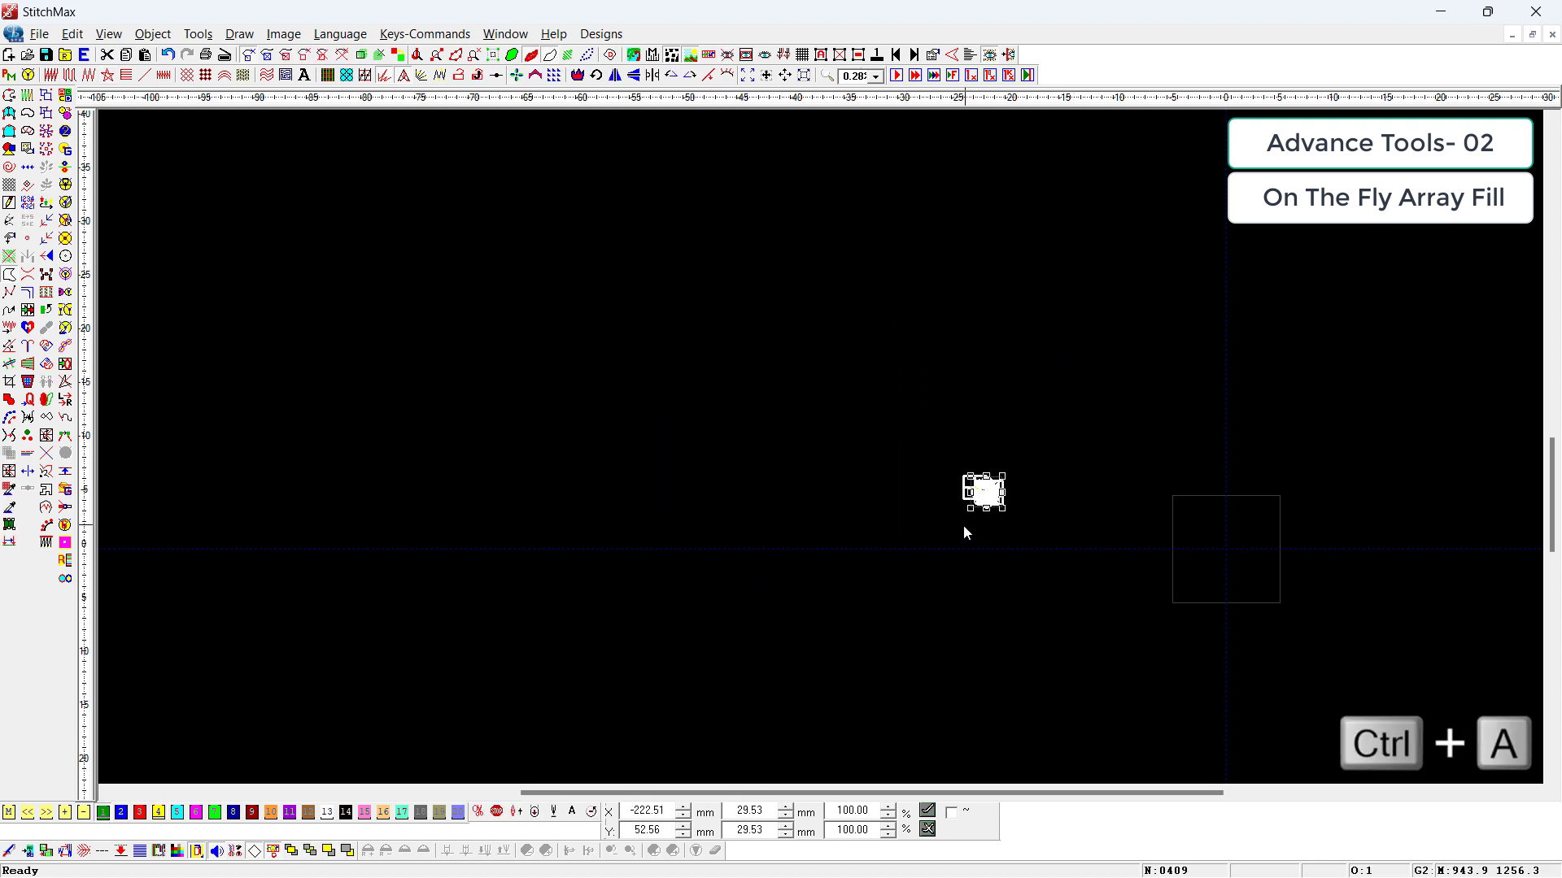
pyautogui.hotkey('ctrl', 'd')
pyautogui.click(588, 537)
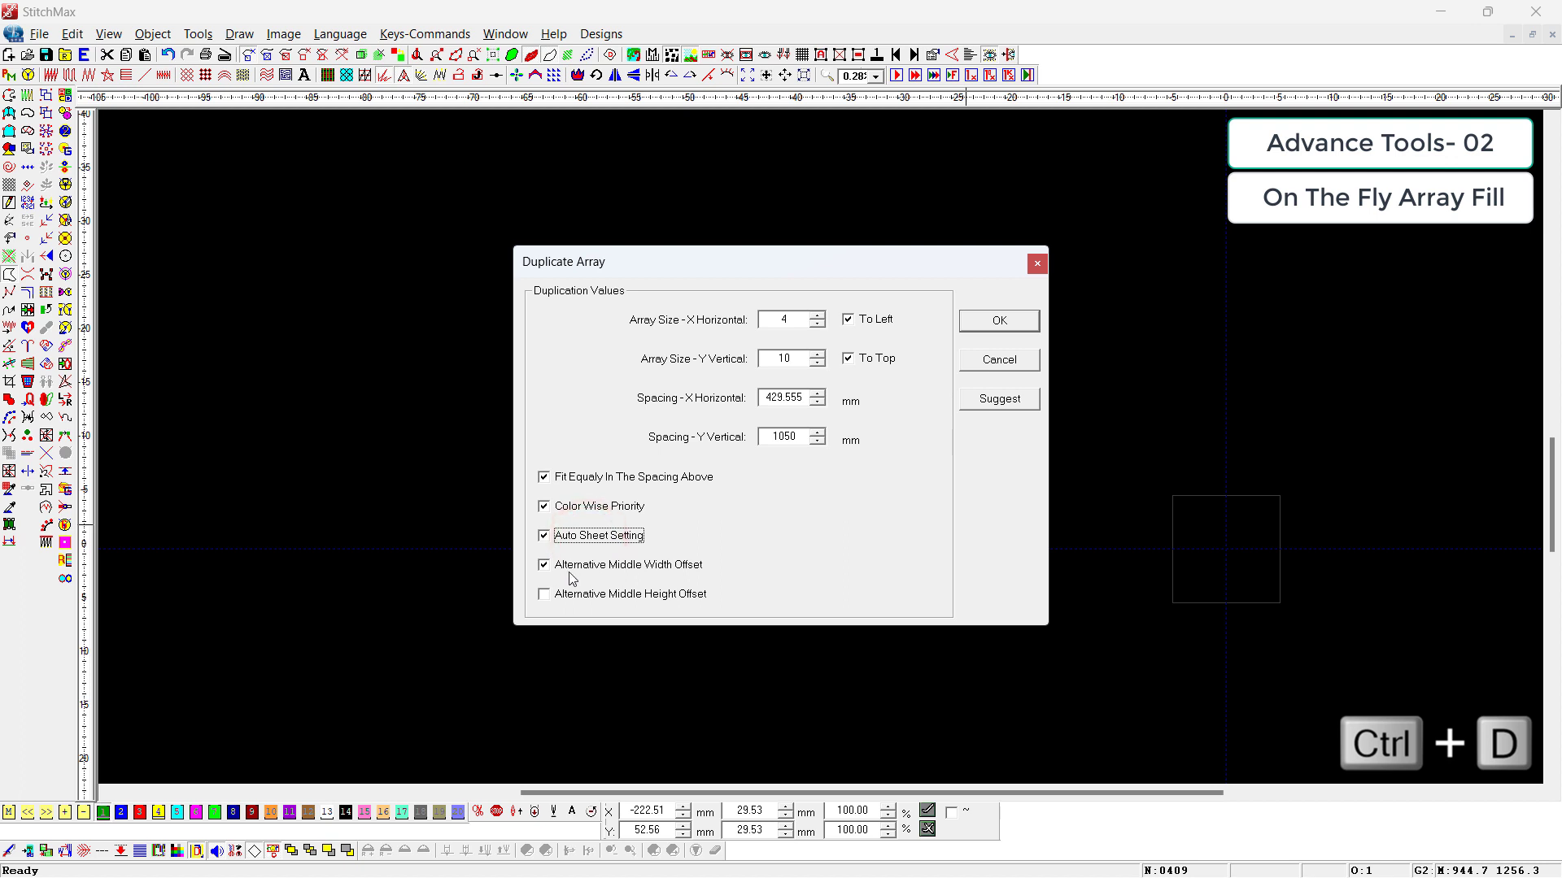
pyautogui.click(587, 570)
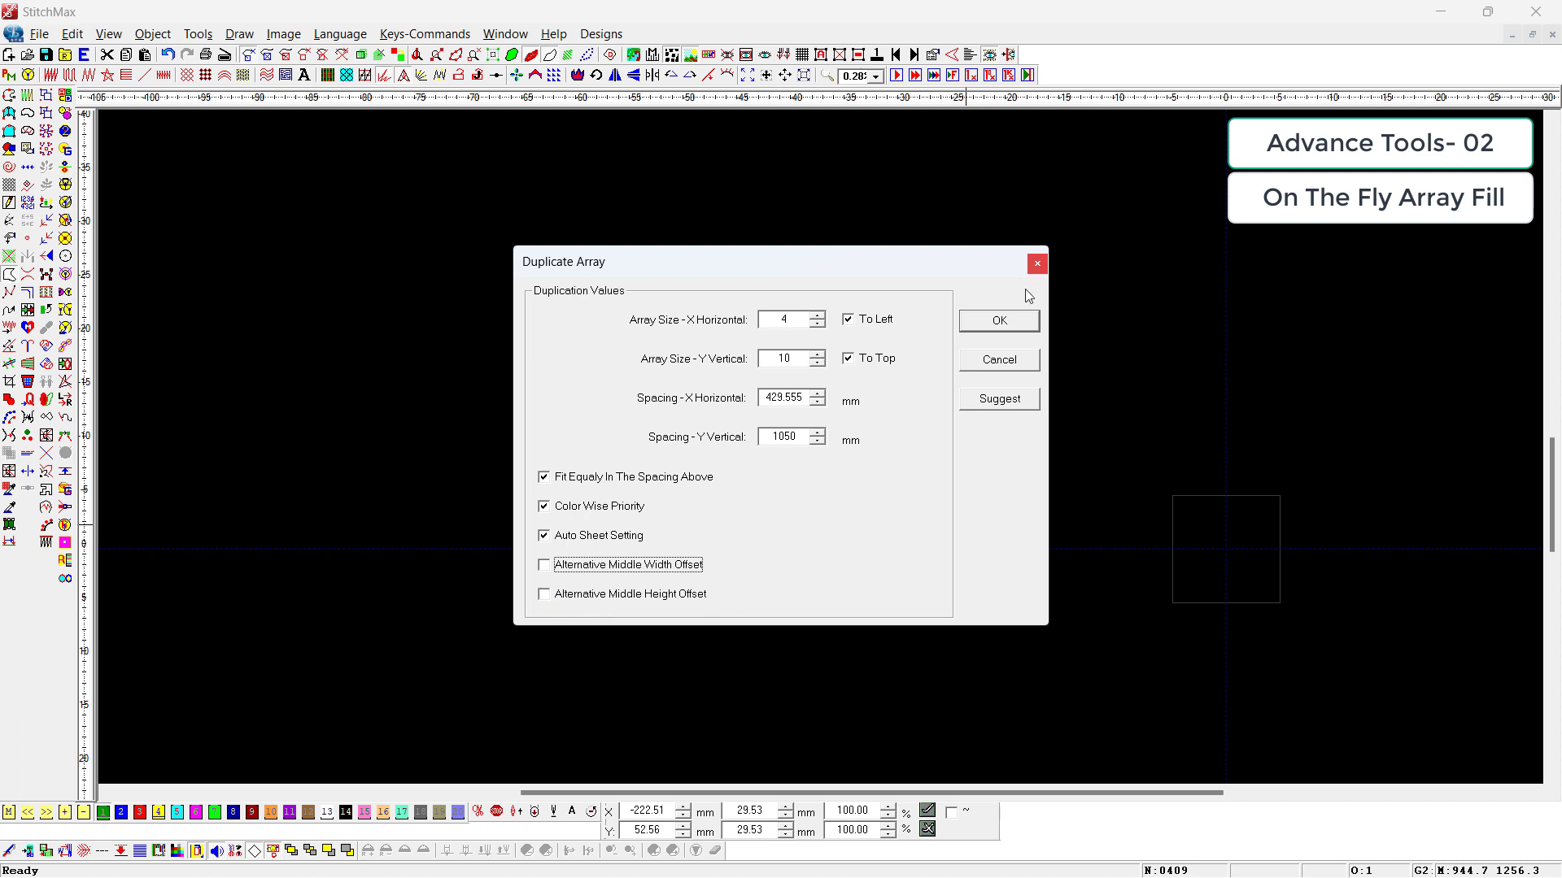
pyautogui.click(580, 600)
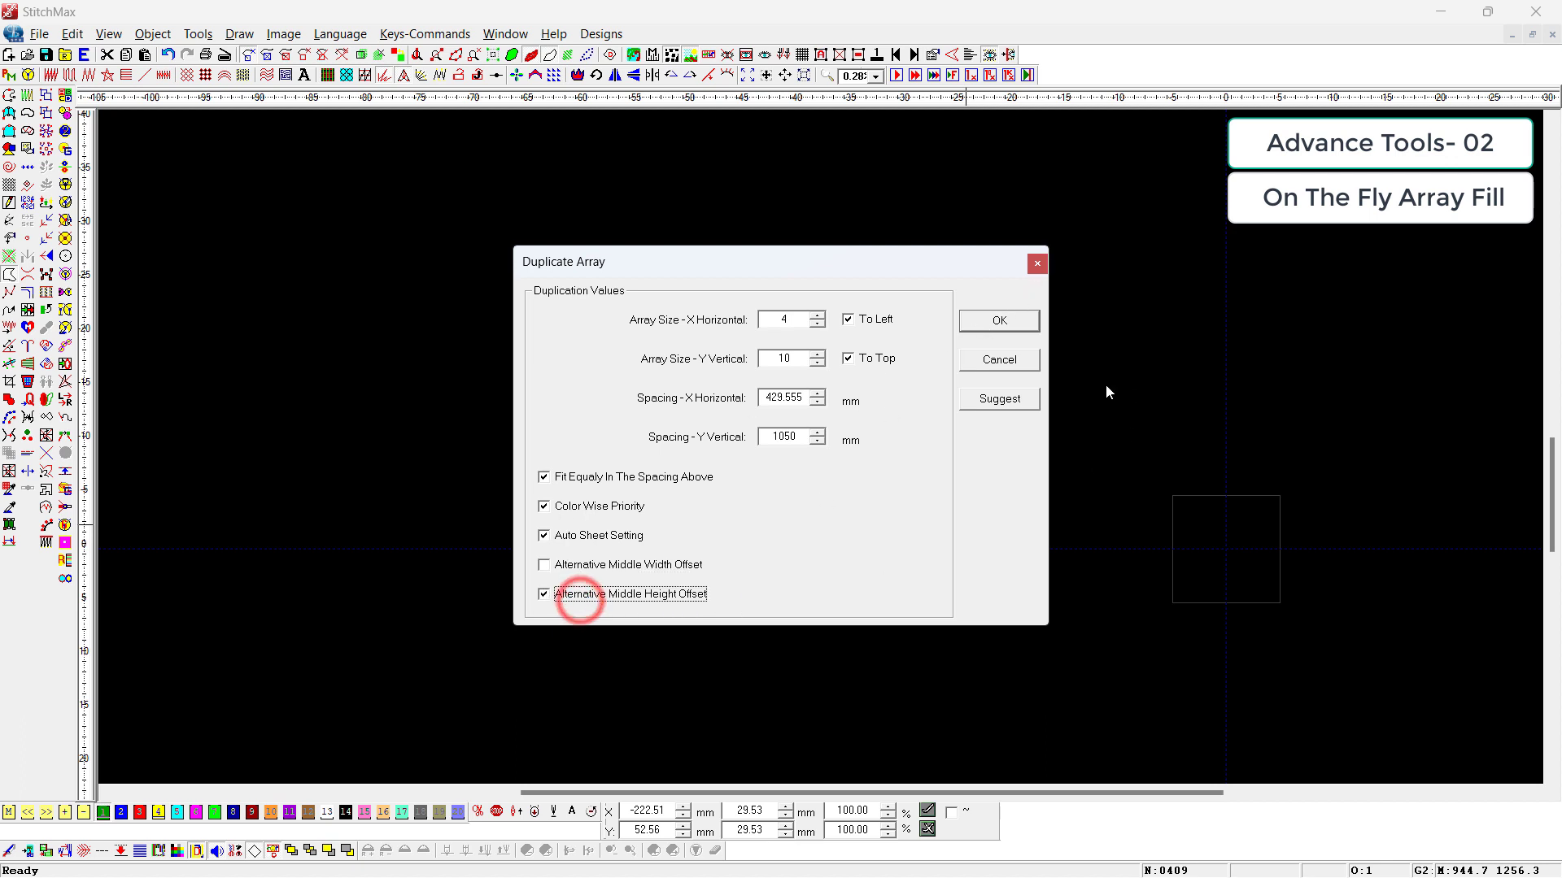
pyautogui.click(1003, 322)
pyautogui.click(1129, 626)
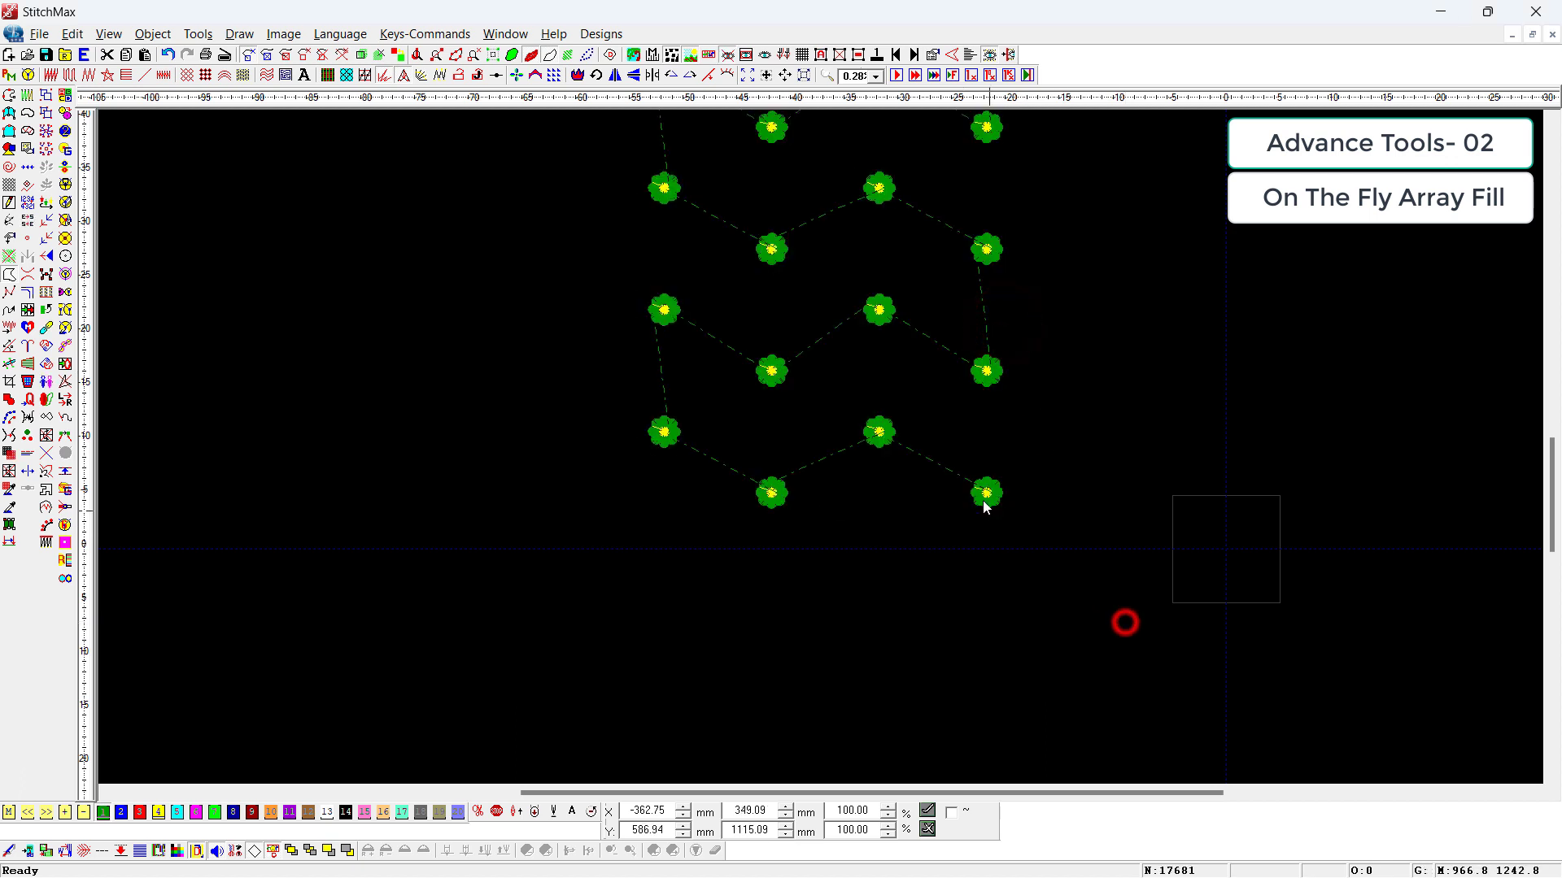
# Step: Examine how the height offset staggers the flowers in the lowest row and across the whole array
pyautogui.click(1035, 465)
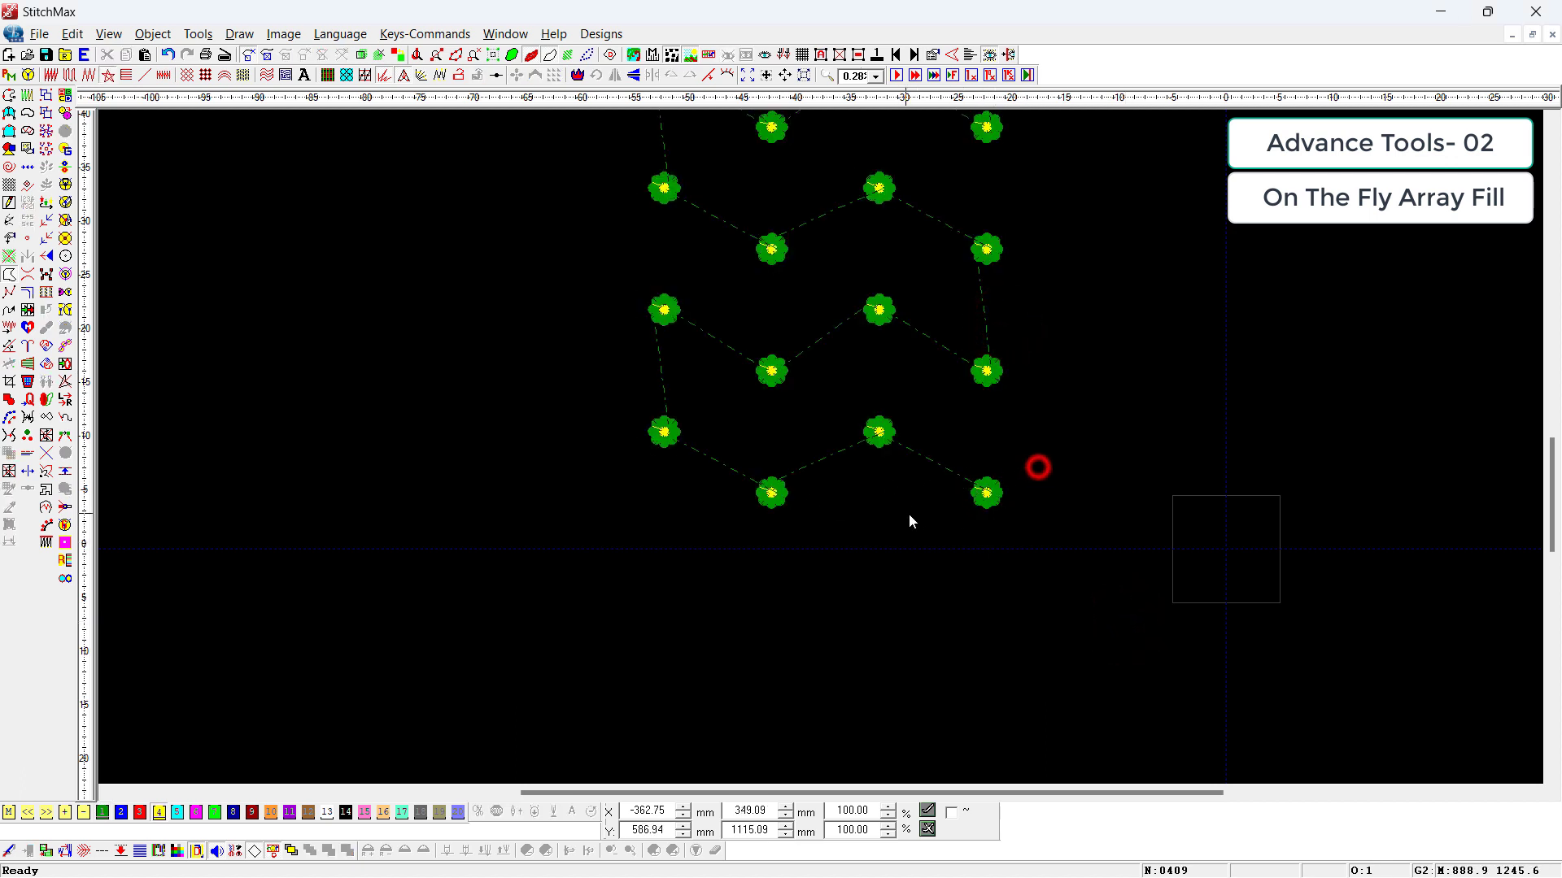
pyautogui.moveTo(1065, 590); pyautogui.dragTo(505, 399)
pyautogui.scroll(-5, 884, 467)
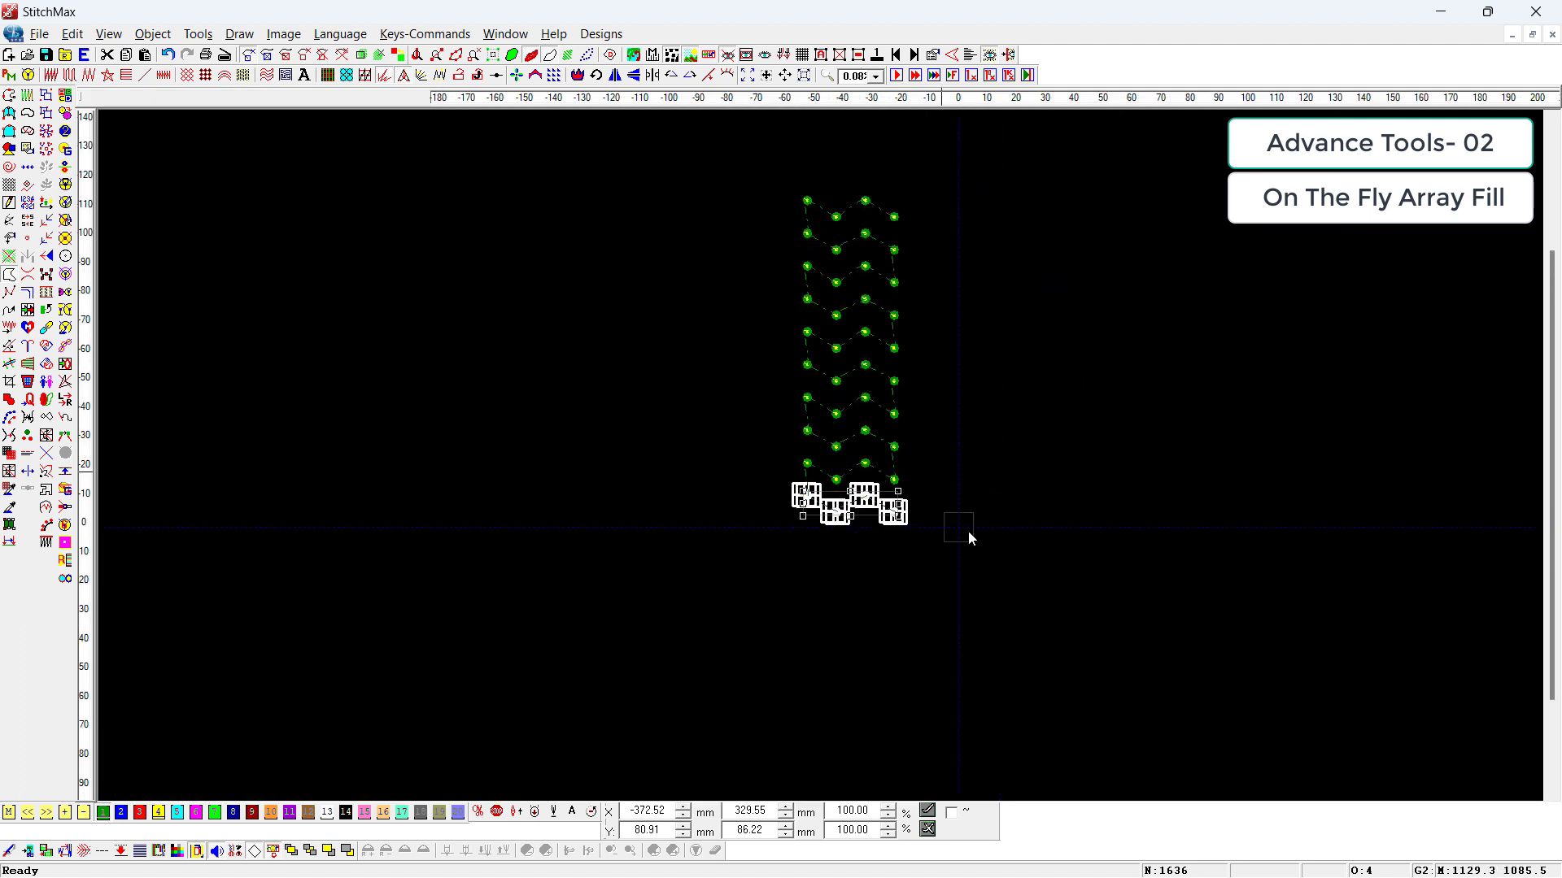
pyautogui.click(1044, 350)
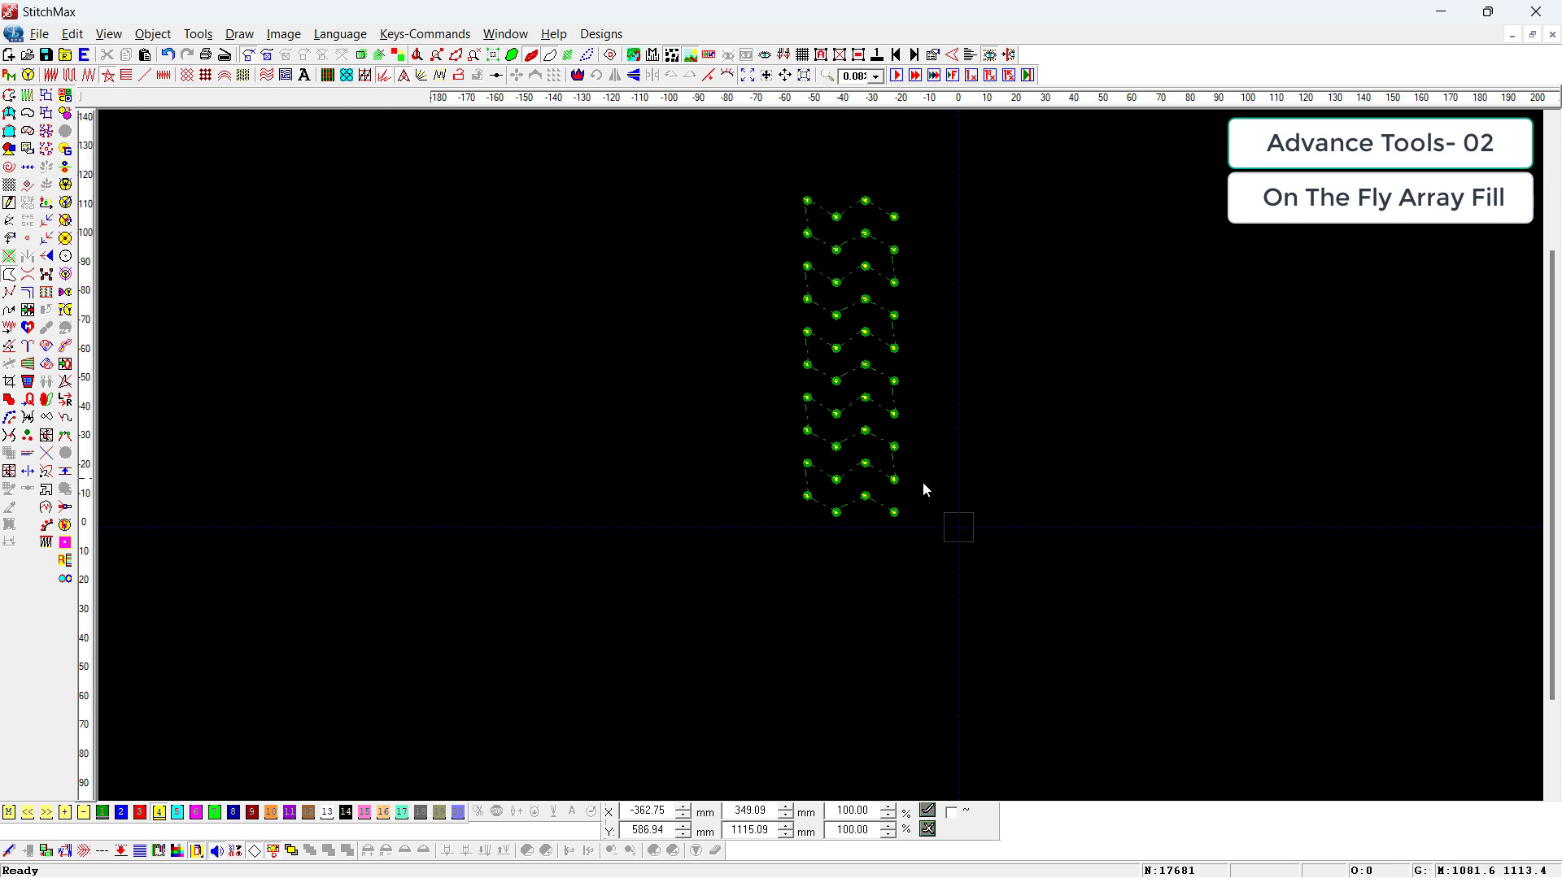
pyautogui.moveTo(948, 377); pyautogui.dragTo(770, 540)
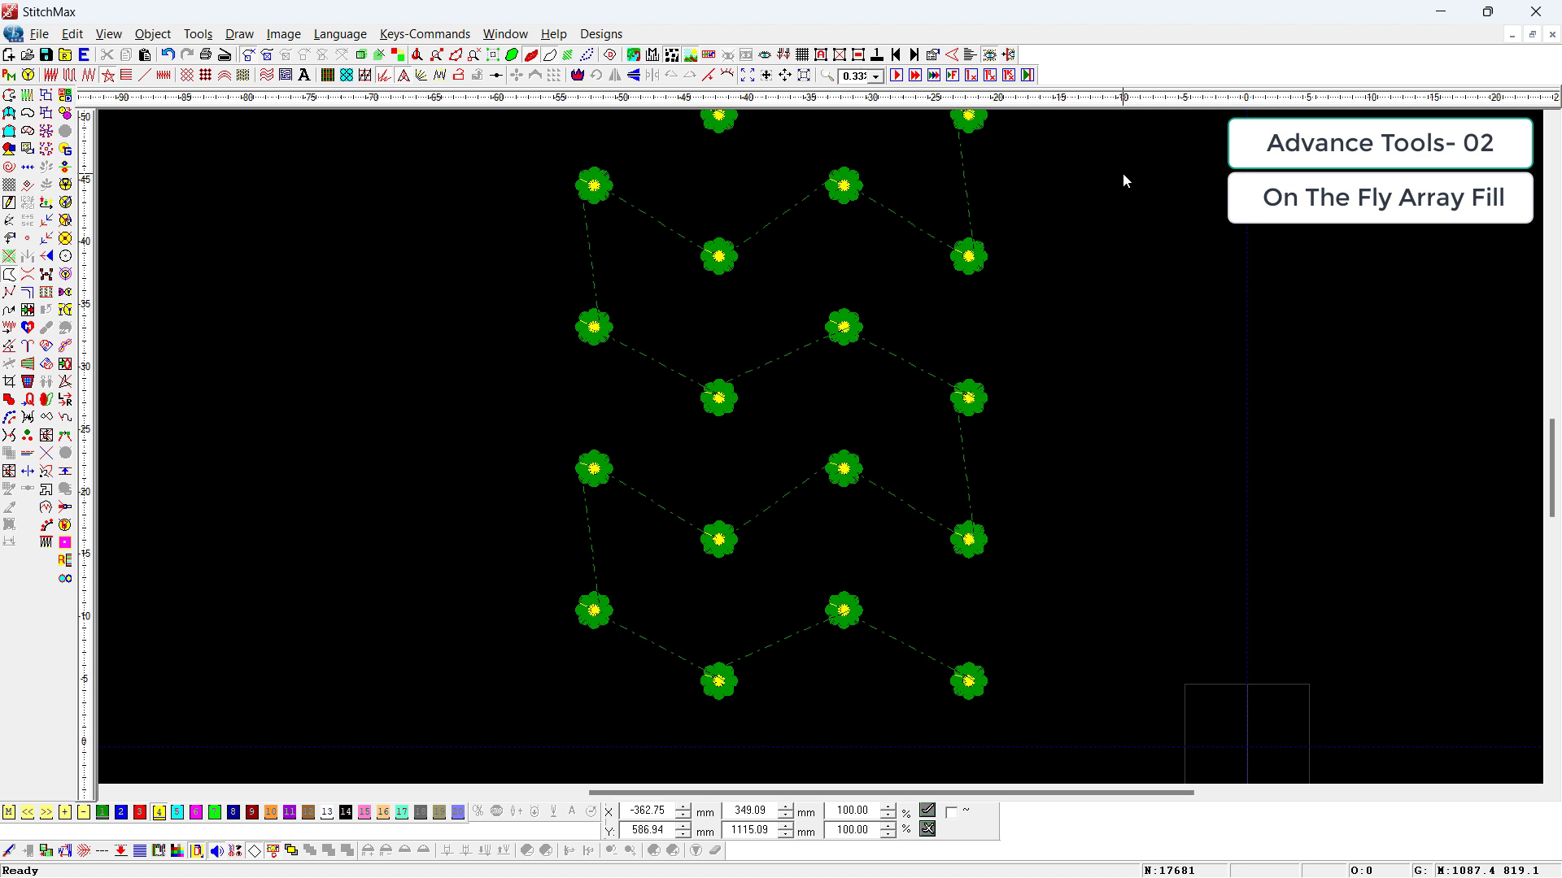
# Step: Invert the selection of the original lower-right flower and delete all the other flowers in the array
pyautogui.moveTo(889, 726); pyautogui.dragTo(875, 737)
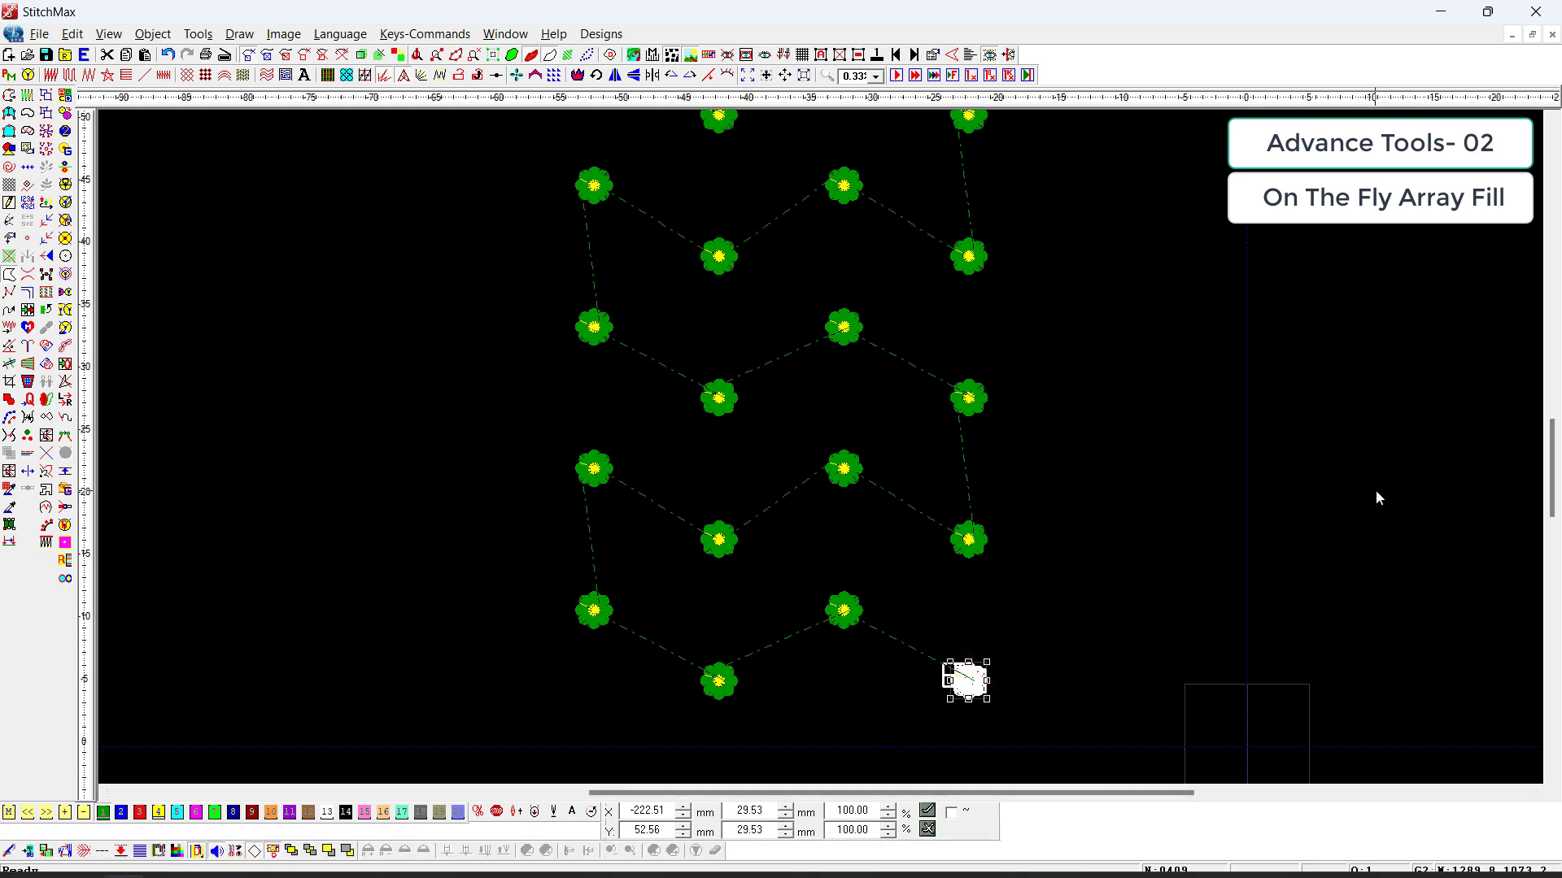
pyautogui.hotkey('ctrl', 'i')
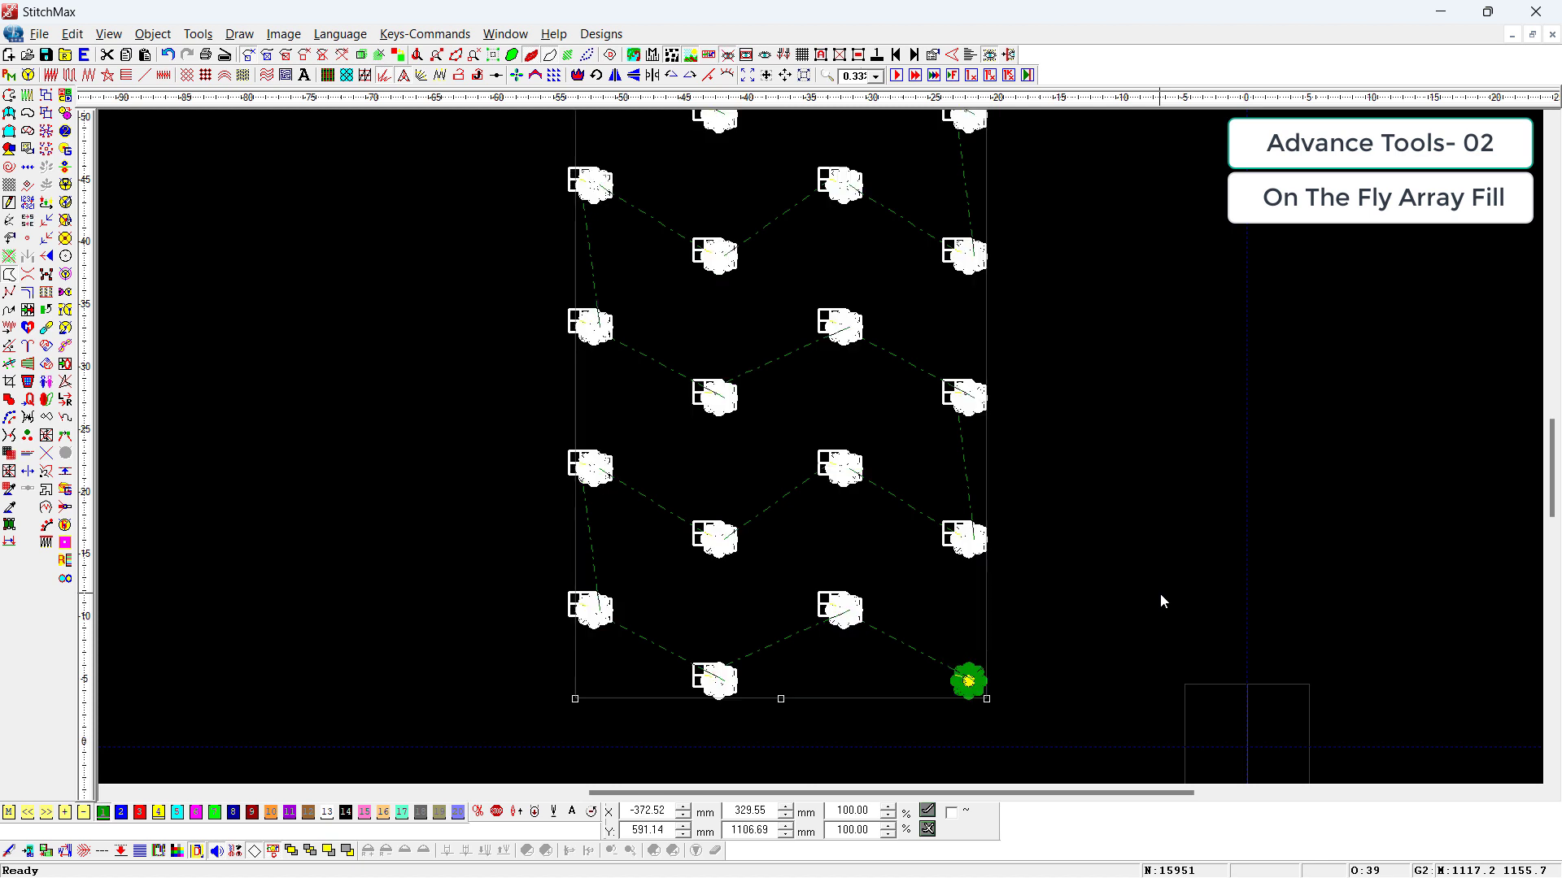
pyautogui.press('Delete')
# Step: Ungroup the remaining flower and duplicate its parts as a 4 by 10 array with Auto Sheet Setting and Alternative Middle Height Offset enabled
pyautogui.moveTo(1066, 541); pyautogui.dragTo(749, 753)
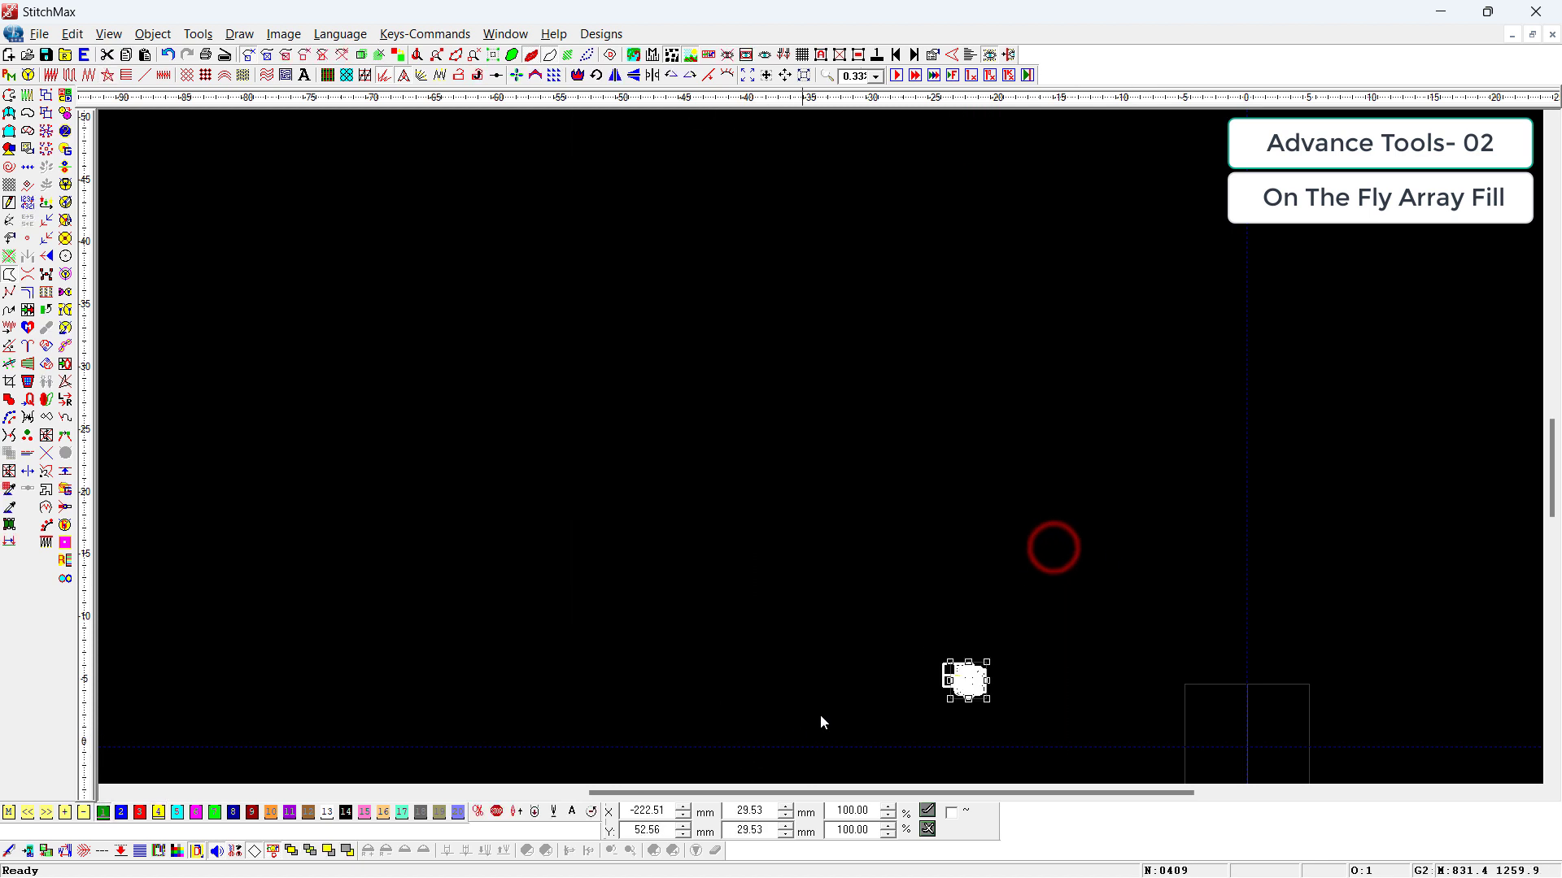
pyautogui.hotkey('ctrl', 'u')
pyautogui.moveTo(1154, 561); pyautogui.dragTo(827, 744)
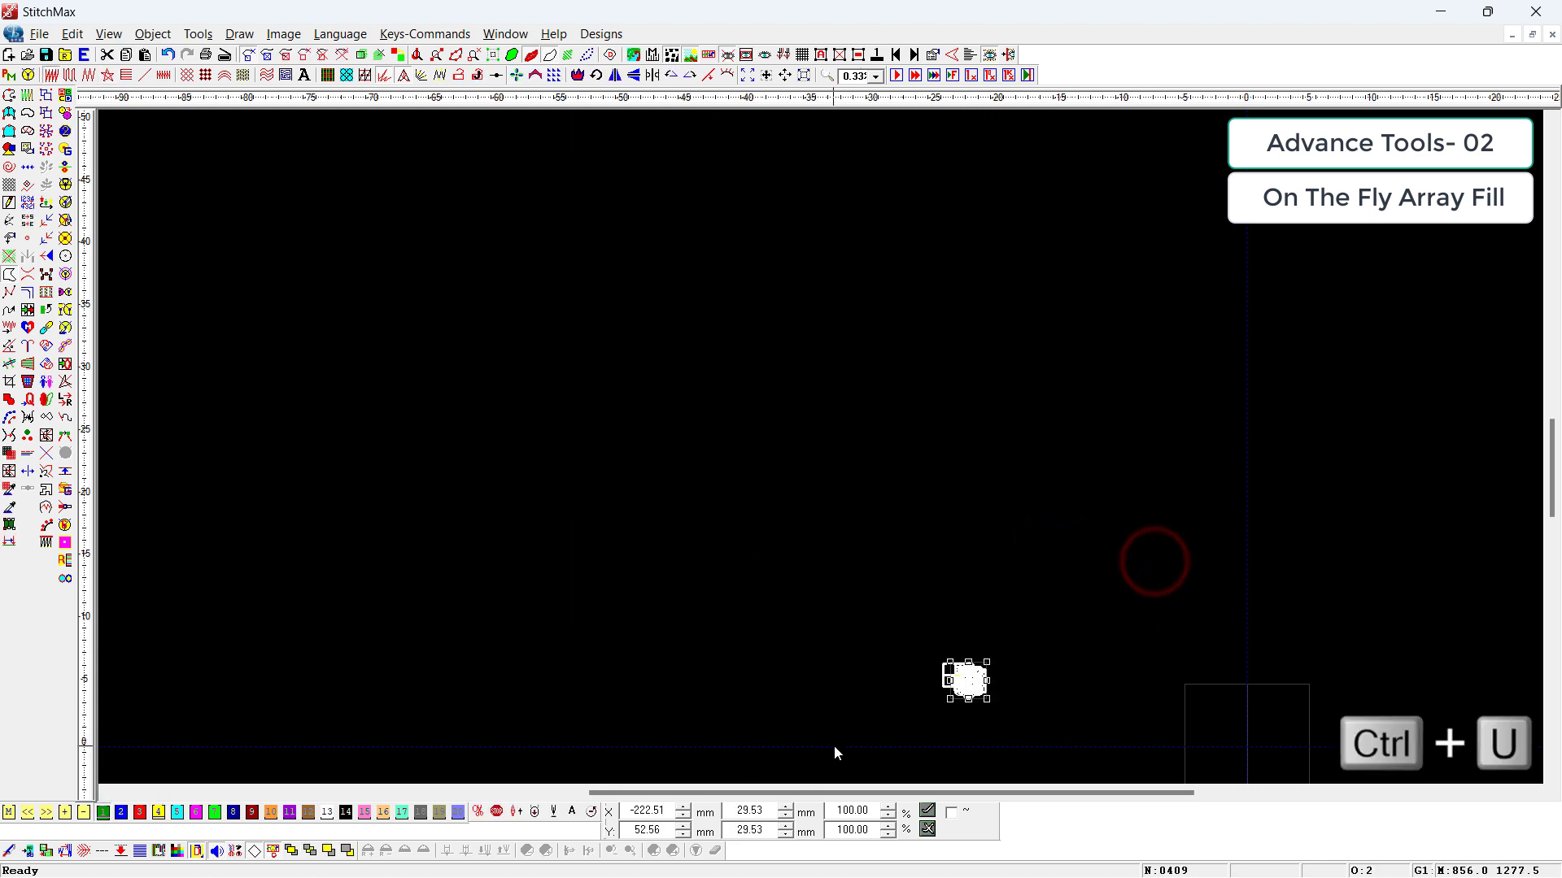
pyautogui.hotkey('ctrl', 'd')
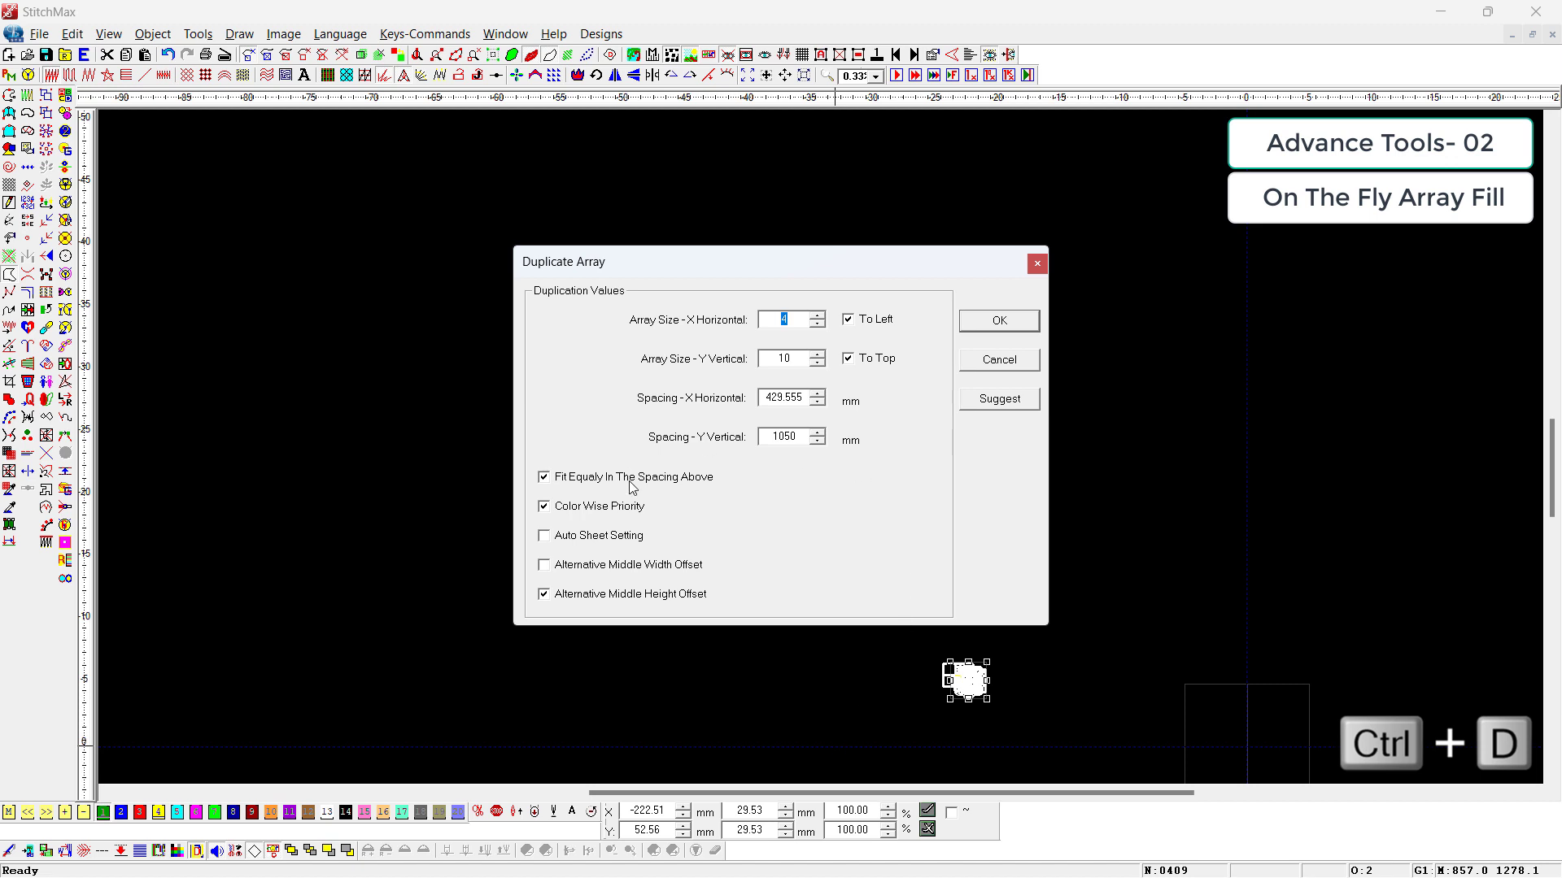
pyautogui.click(596, 535)
pyautogui.click(1000, 322)
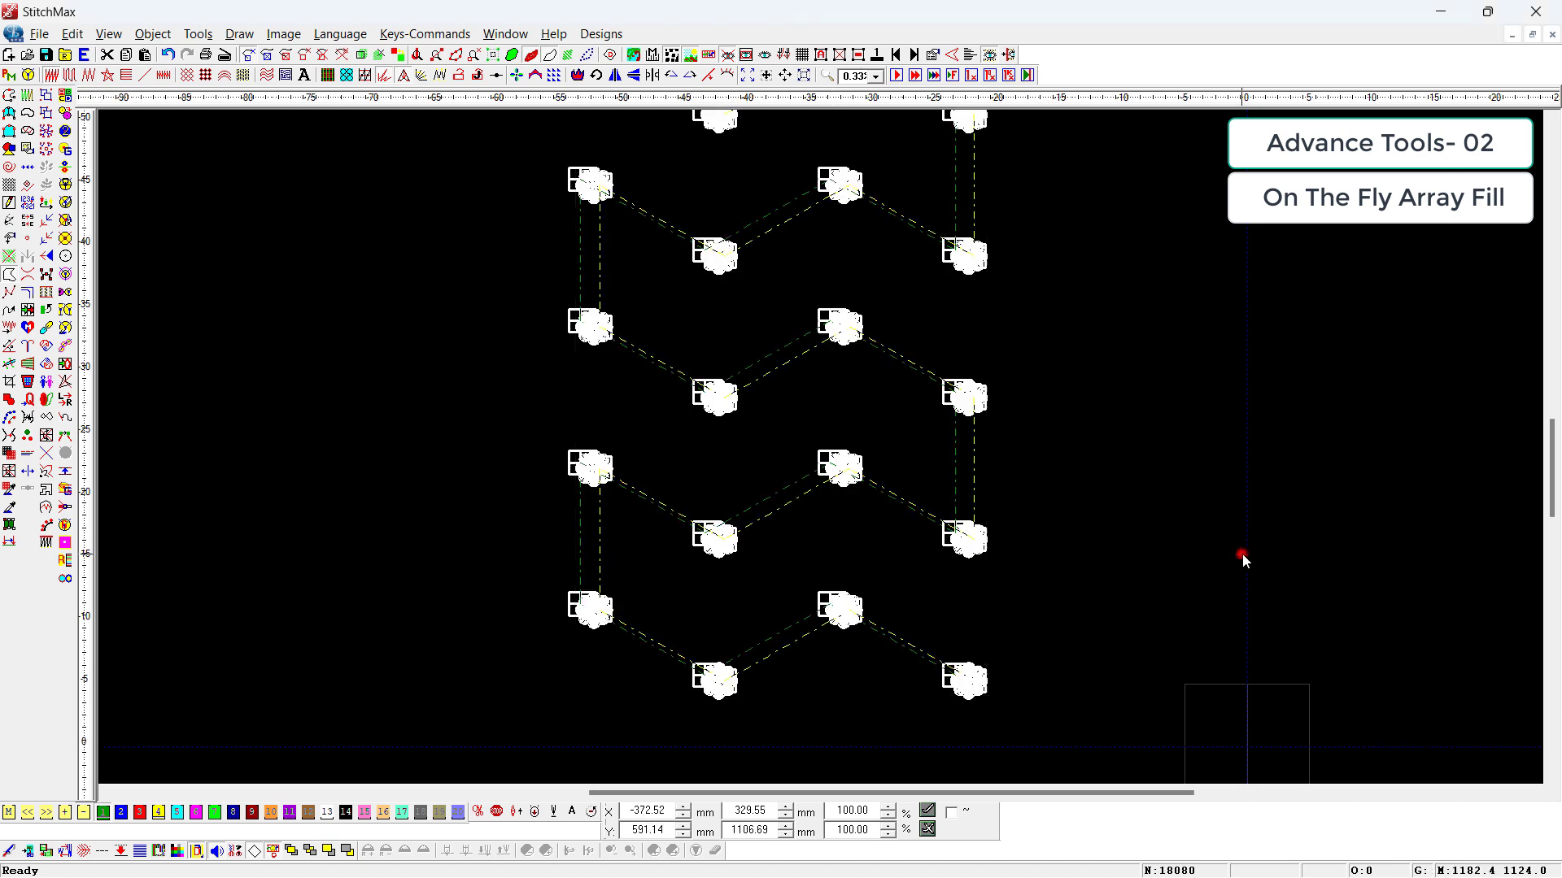
# Step: Step through the stitch sequence from start to end to examine the sewing order of the two colors across the array
pyautogui.scroll(-1, 817, 338)
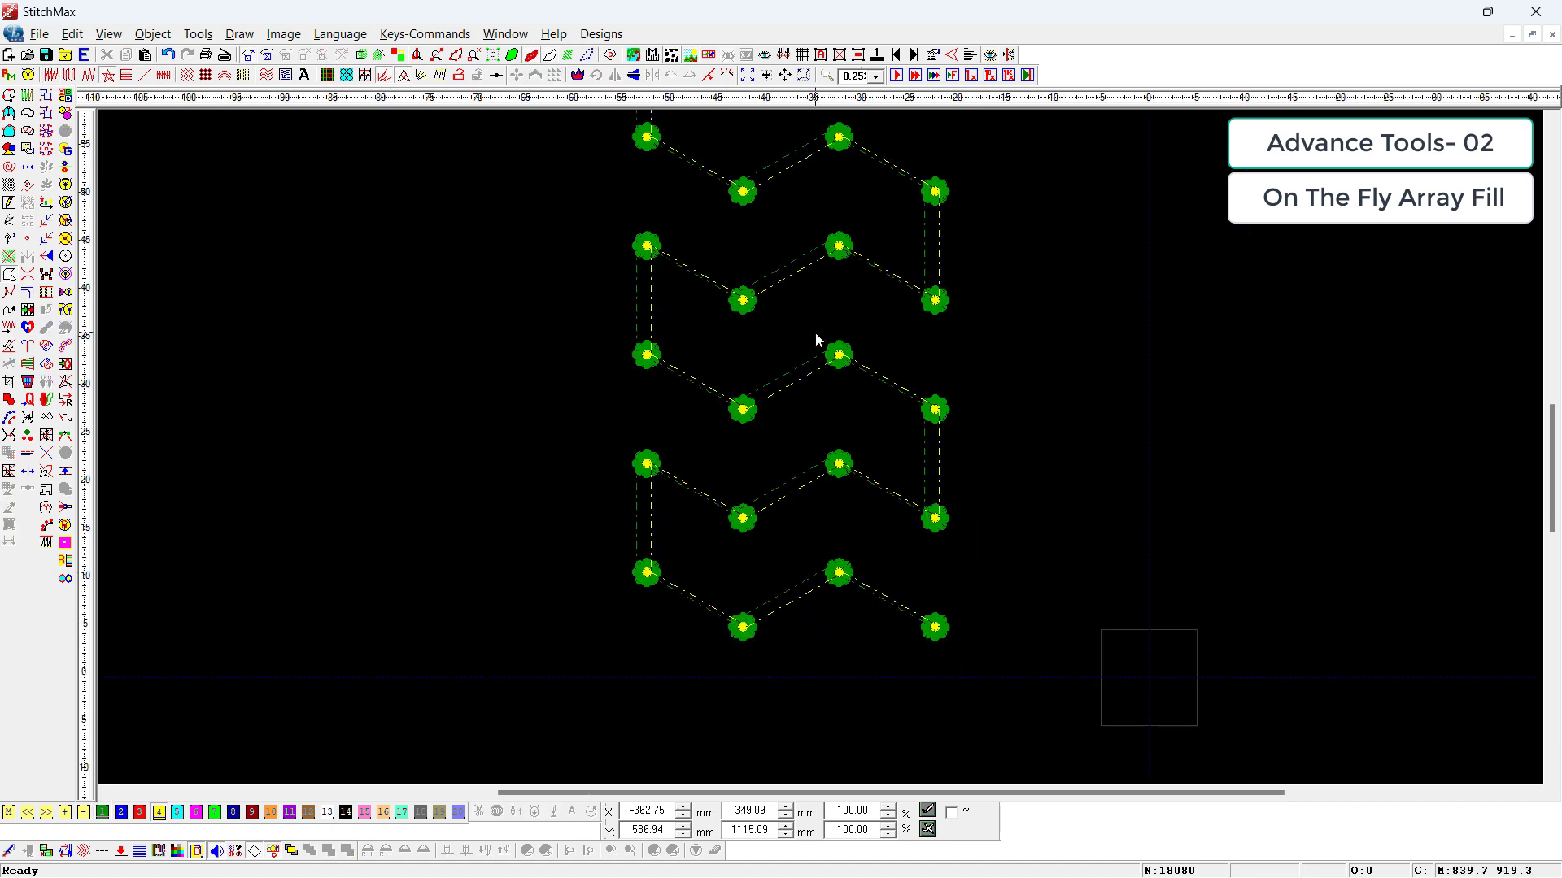
pyautogui.scroll(-2, 816, 337)
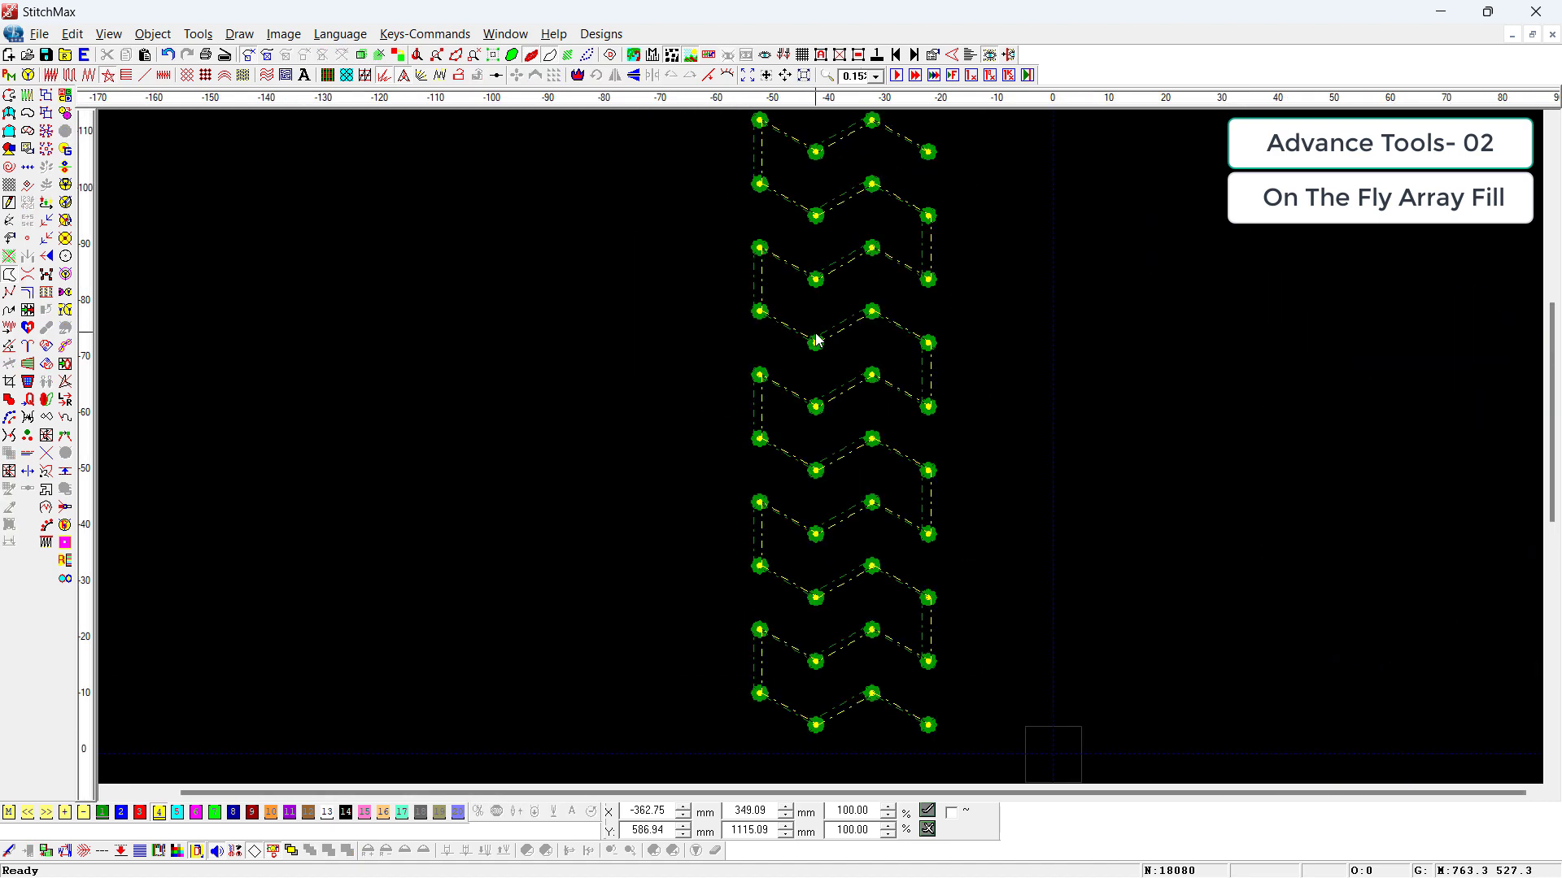
pyautogui.press('Home')
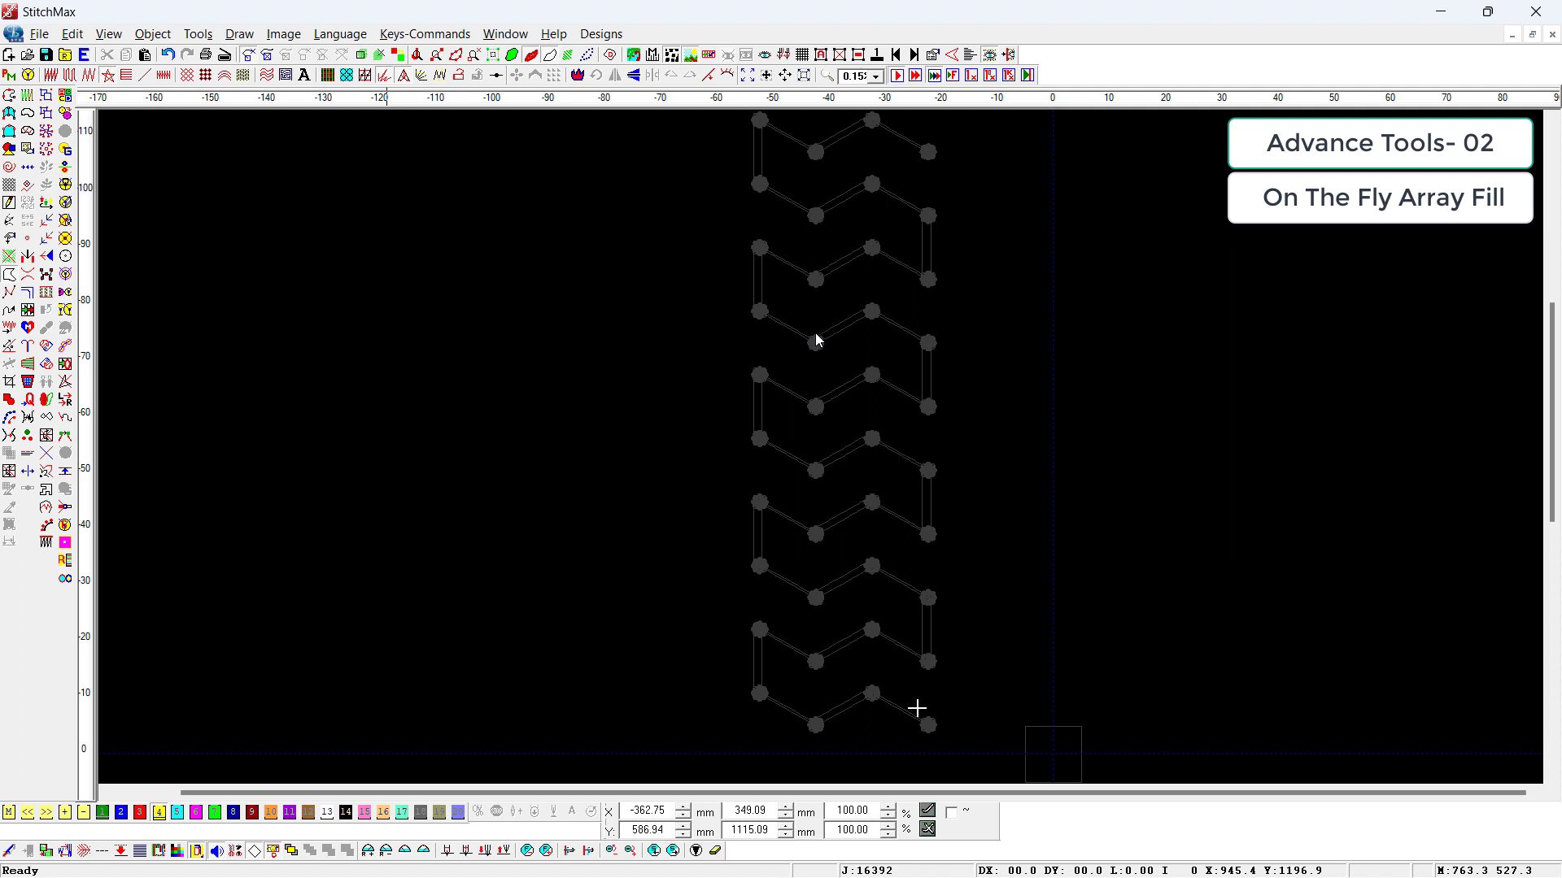
pyautogui.press('End')
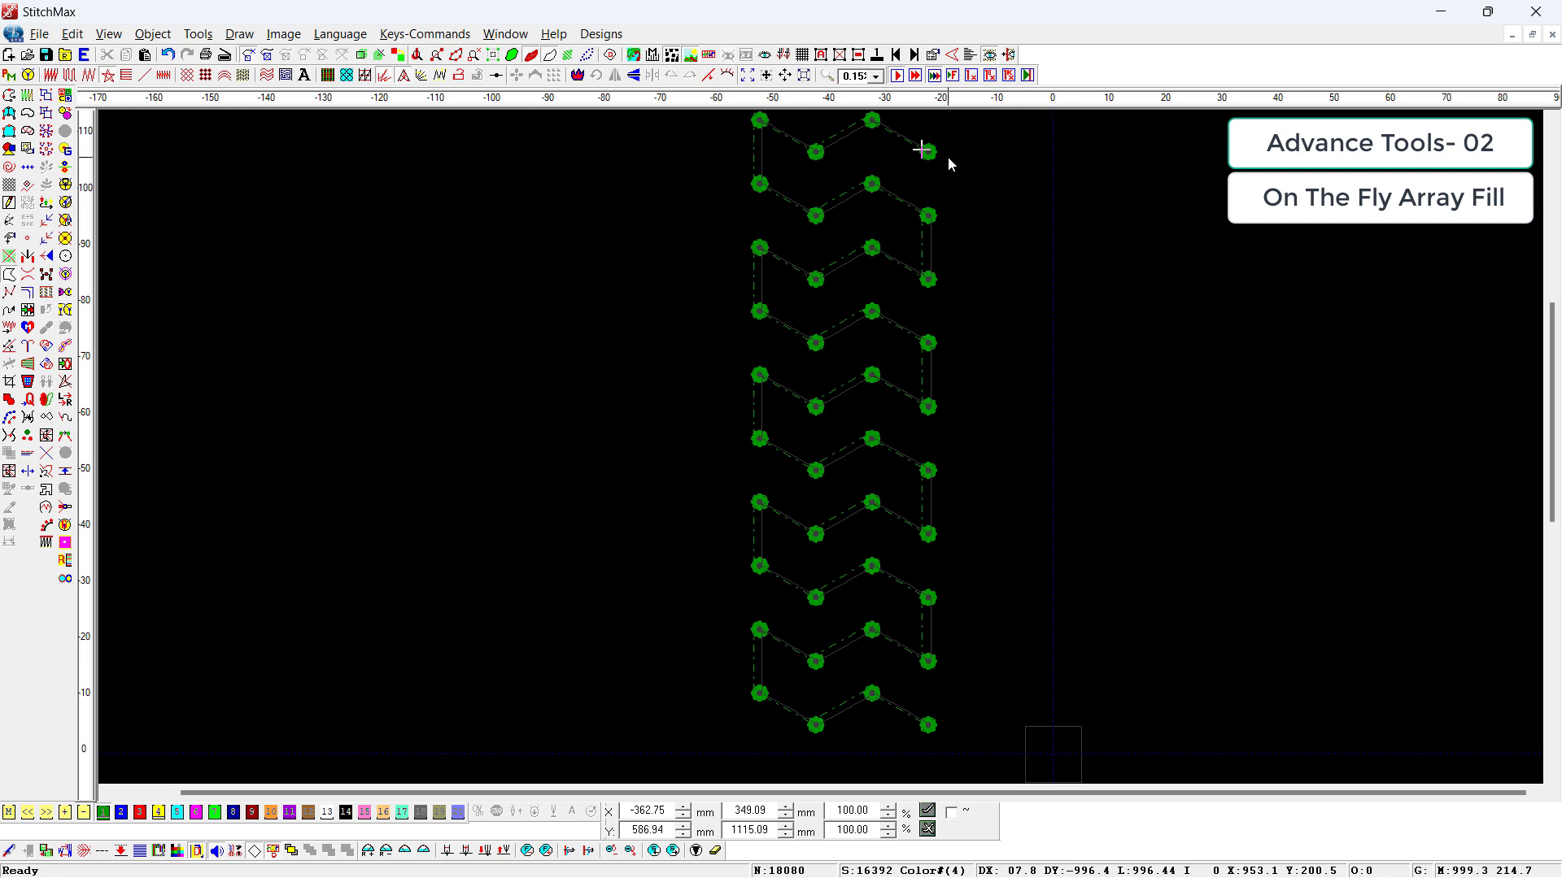
pyautogui.press('Right')
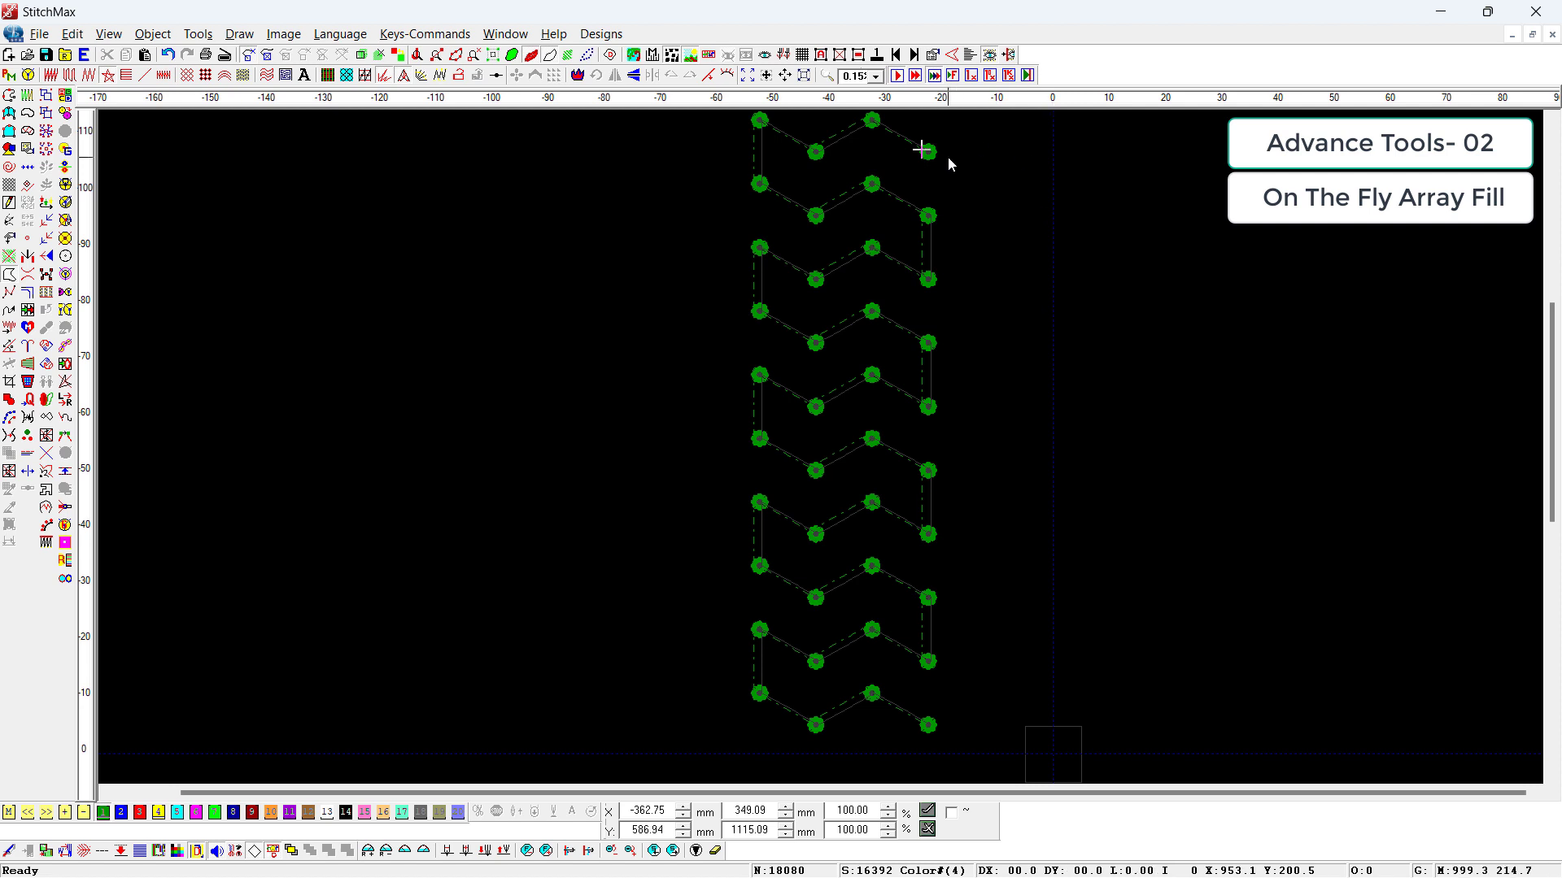
pyautogui.press('End')
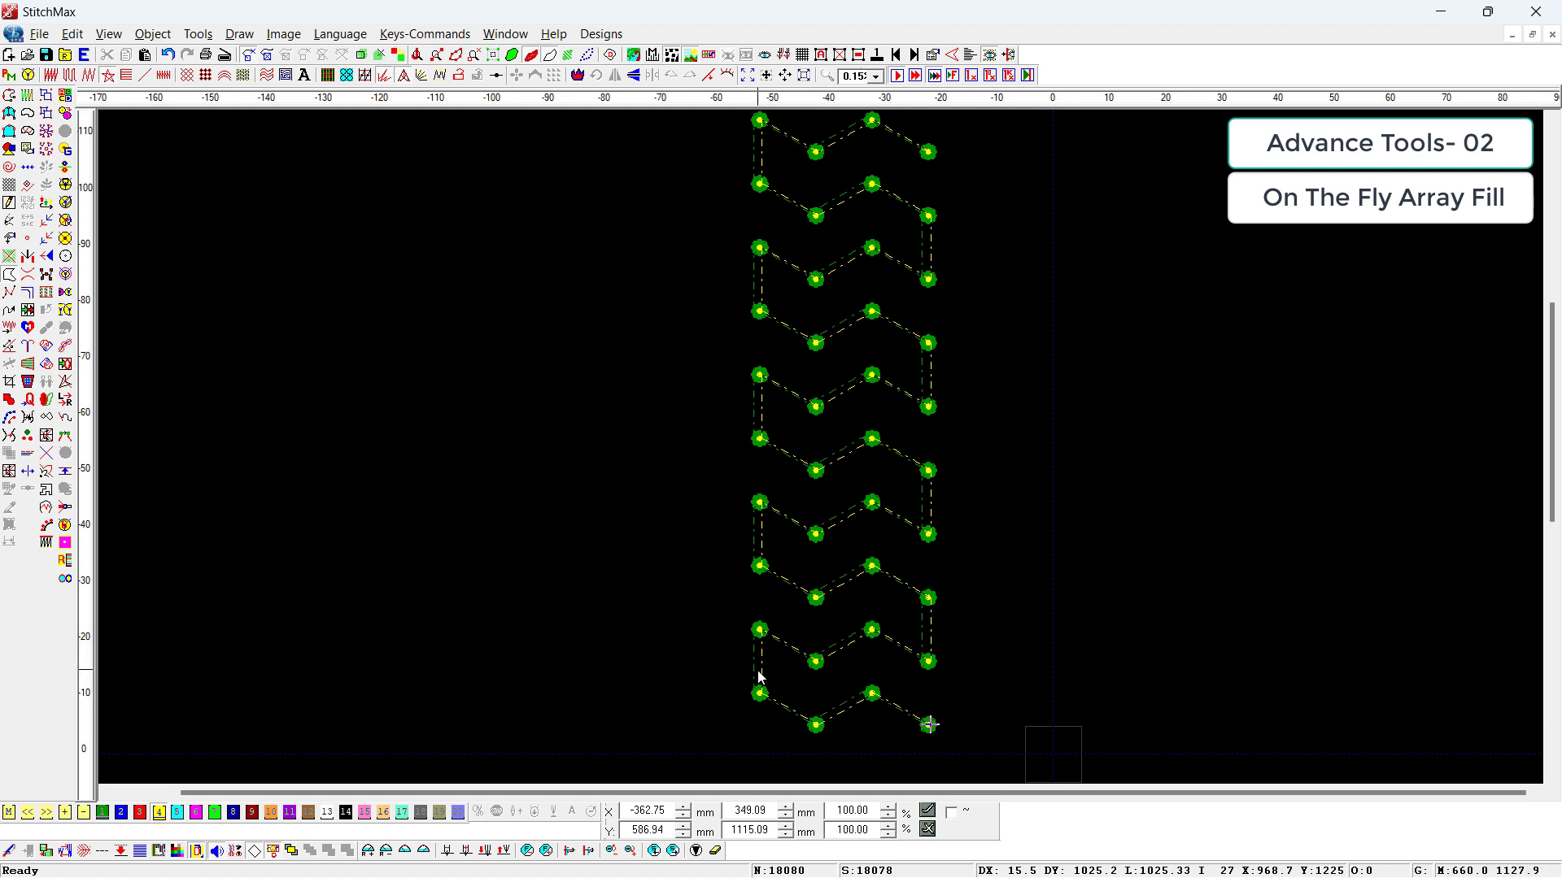
# Step: Keep only the lowest staggered row of four ungrouped flowers and delete all the rows above it
pyautogui.moveTo(977, 754); pyautogui.dragTo(696, 678)
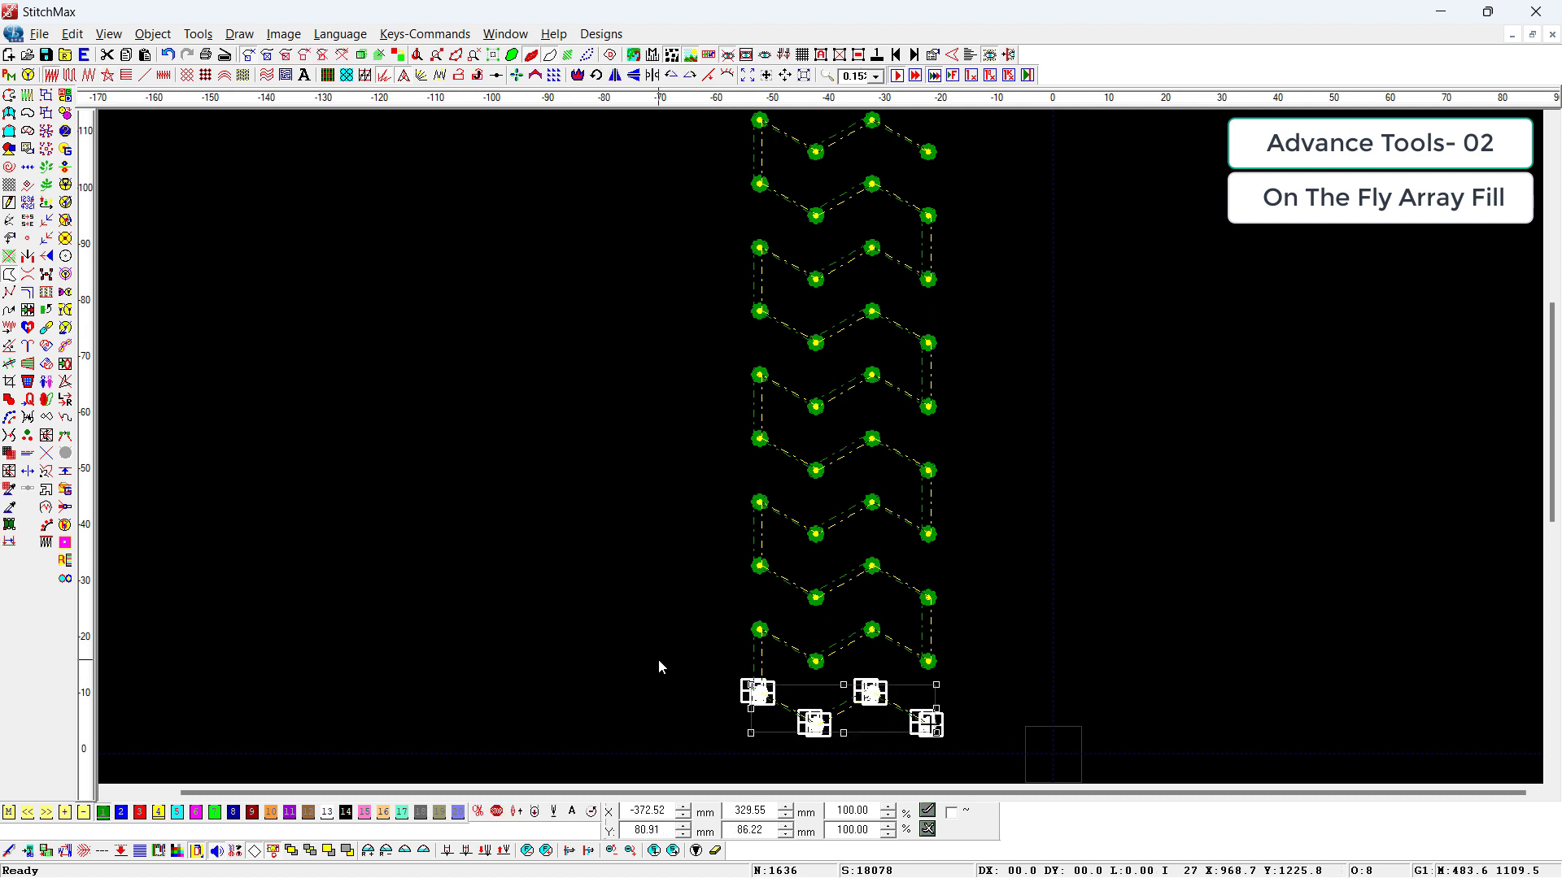
pyautogui.hotkey('ctrl', 'i')
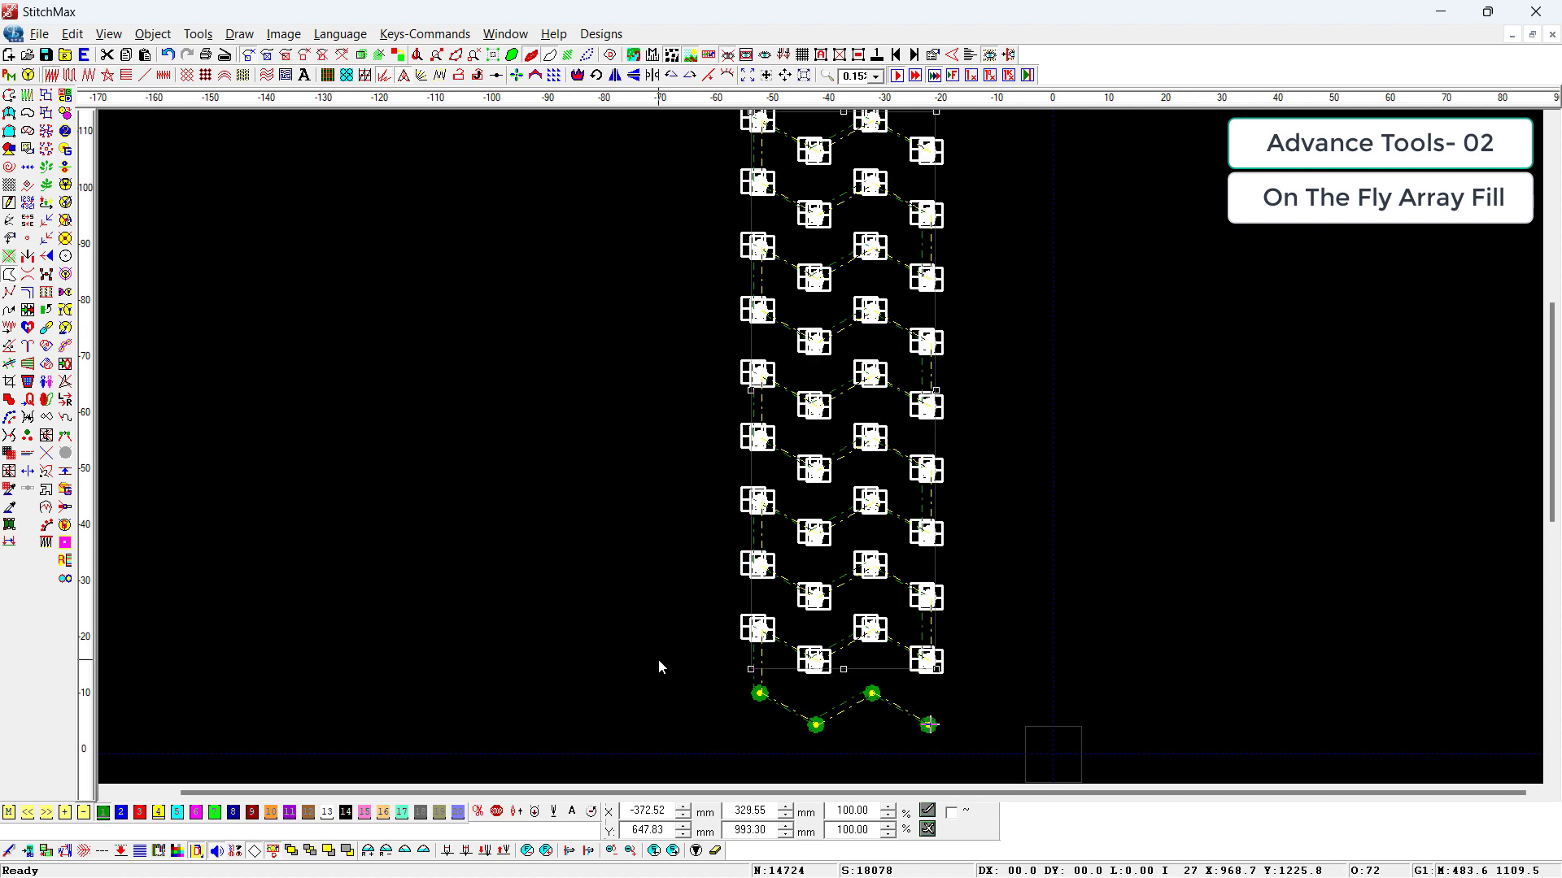
pyautogui.press('Delete')
# Step: Duplicate the staggered four-flower row upward only, as 10 vertical repeats with Auto Sheet Setting enabled
pyautogui.hotkey('ctrl', 'a')
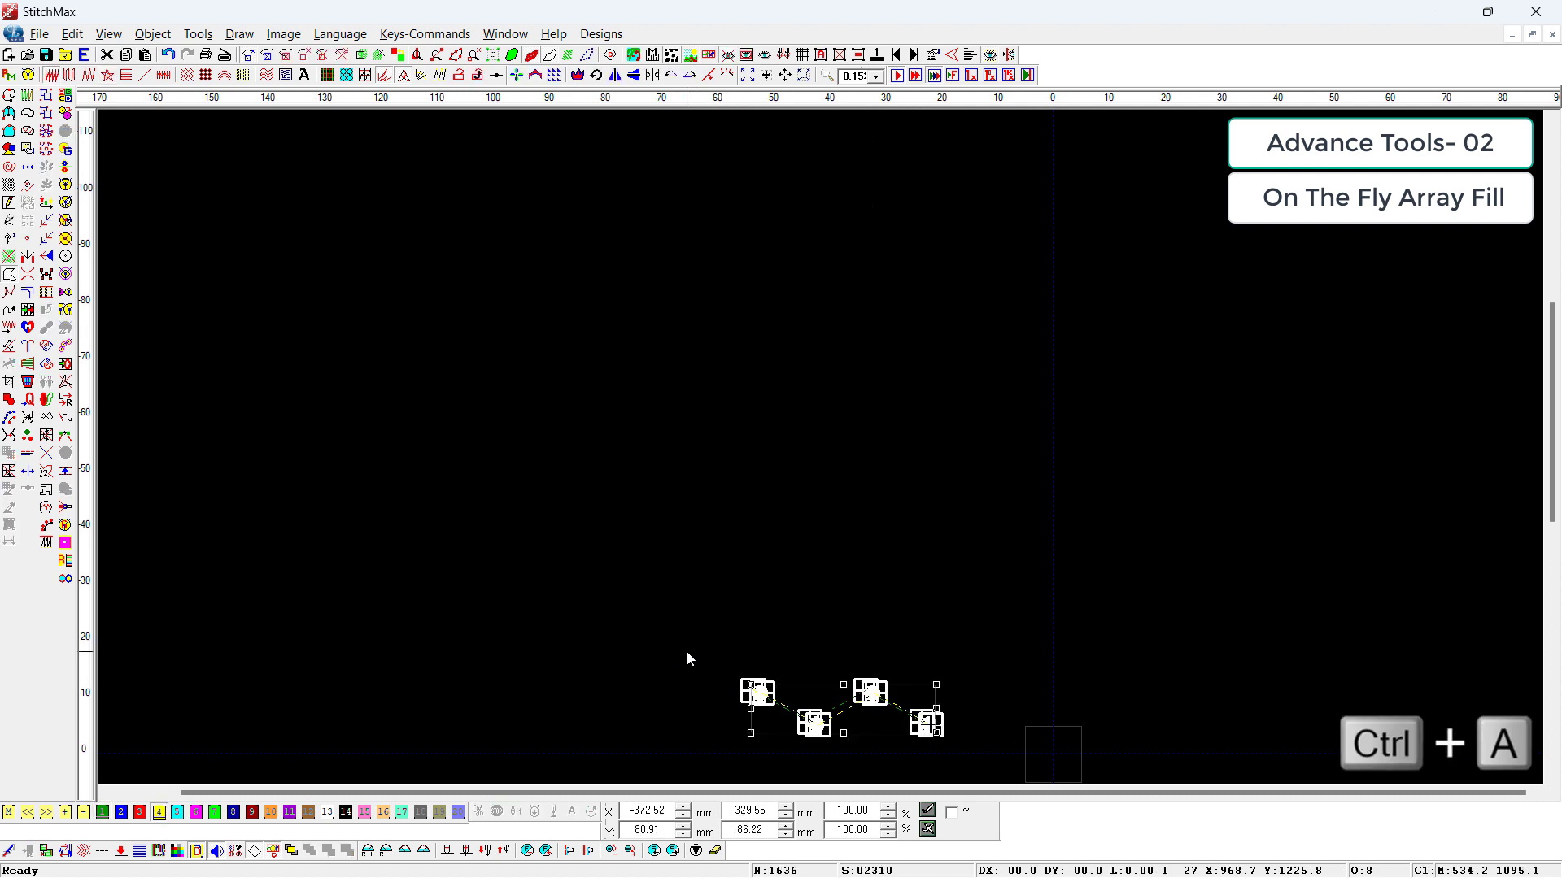
pyautogui.hotkey('ctrl', 'd')
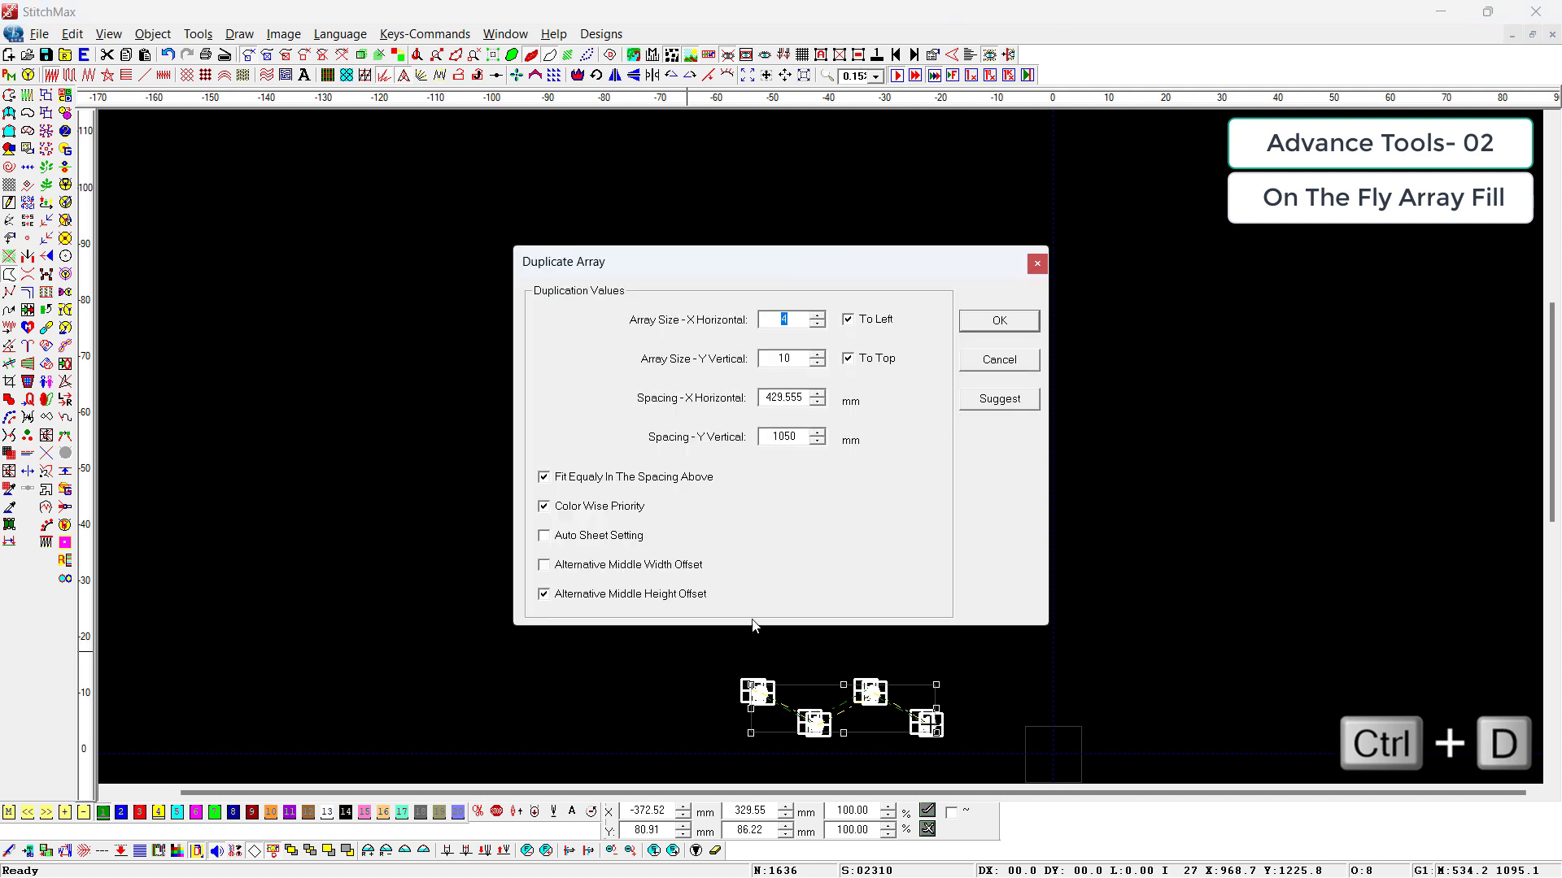
pyautogui.click(574, 537)
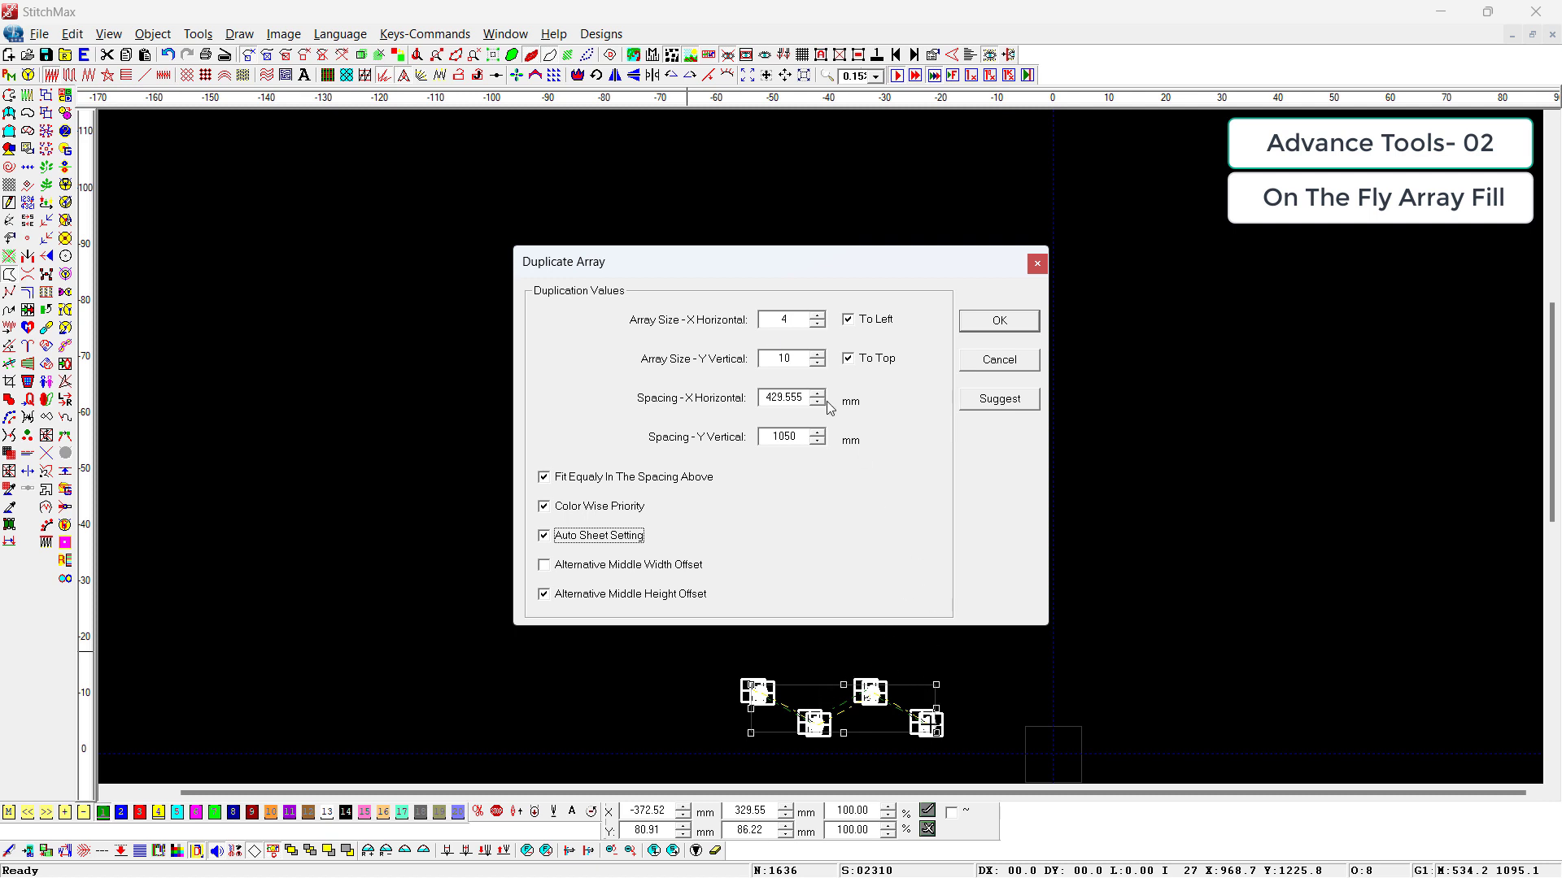
pyautogui.doubleClick(802, 322)
pyautogui.click(989, 324)
pyautogui.click(1187, 606)
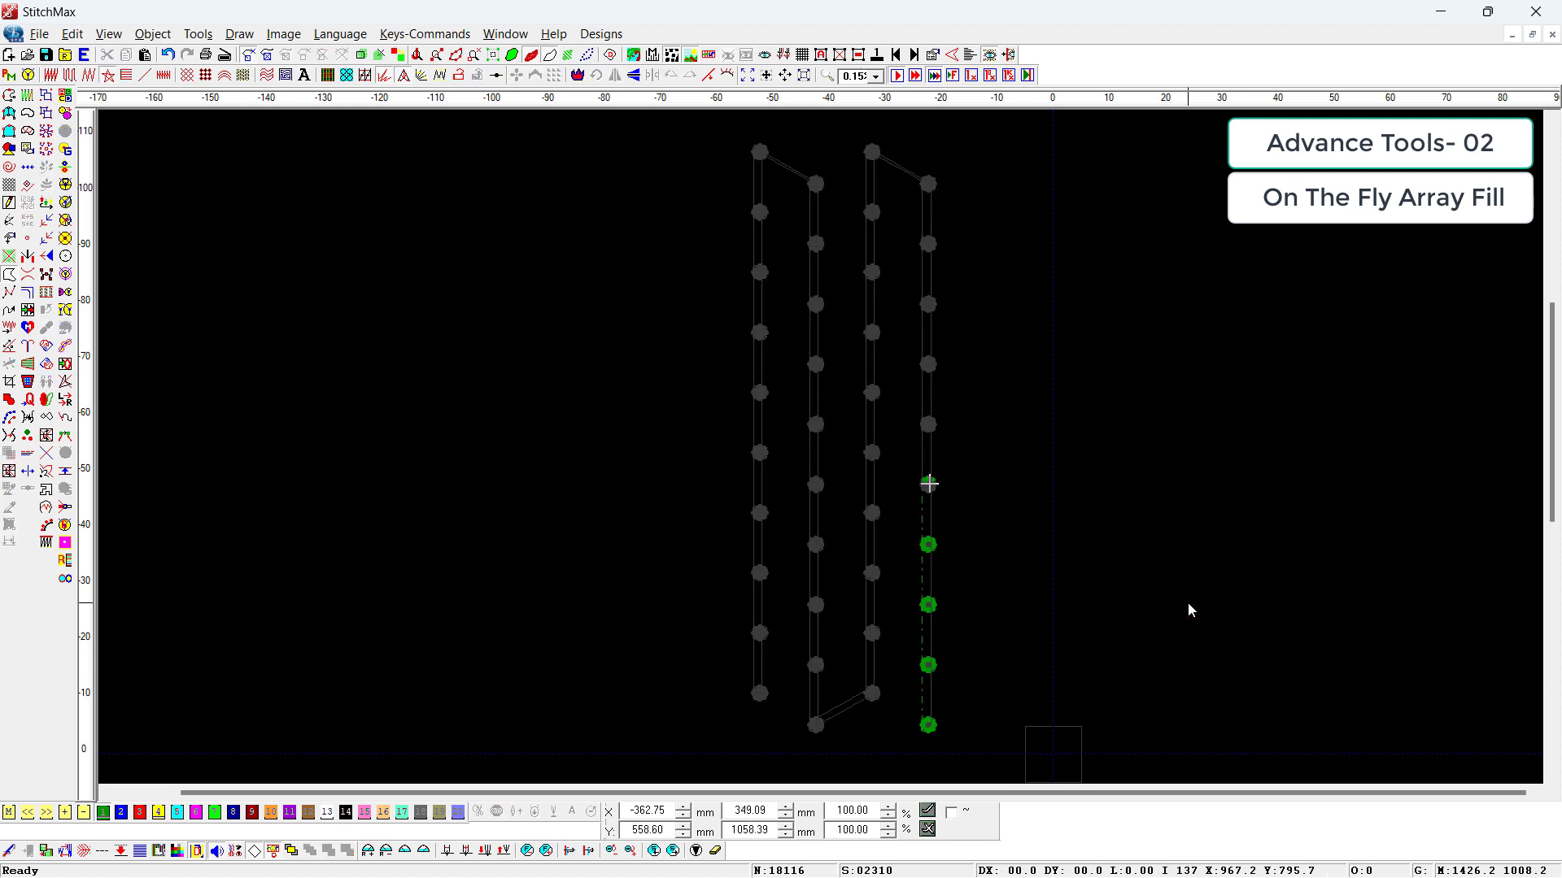